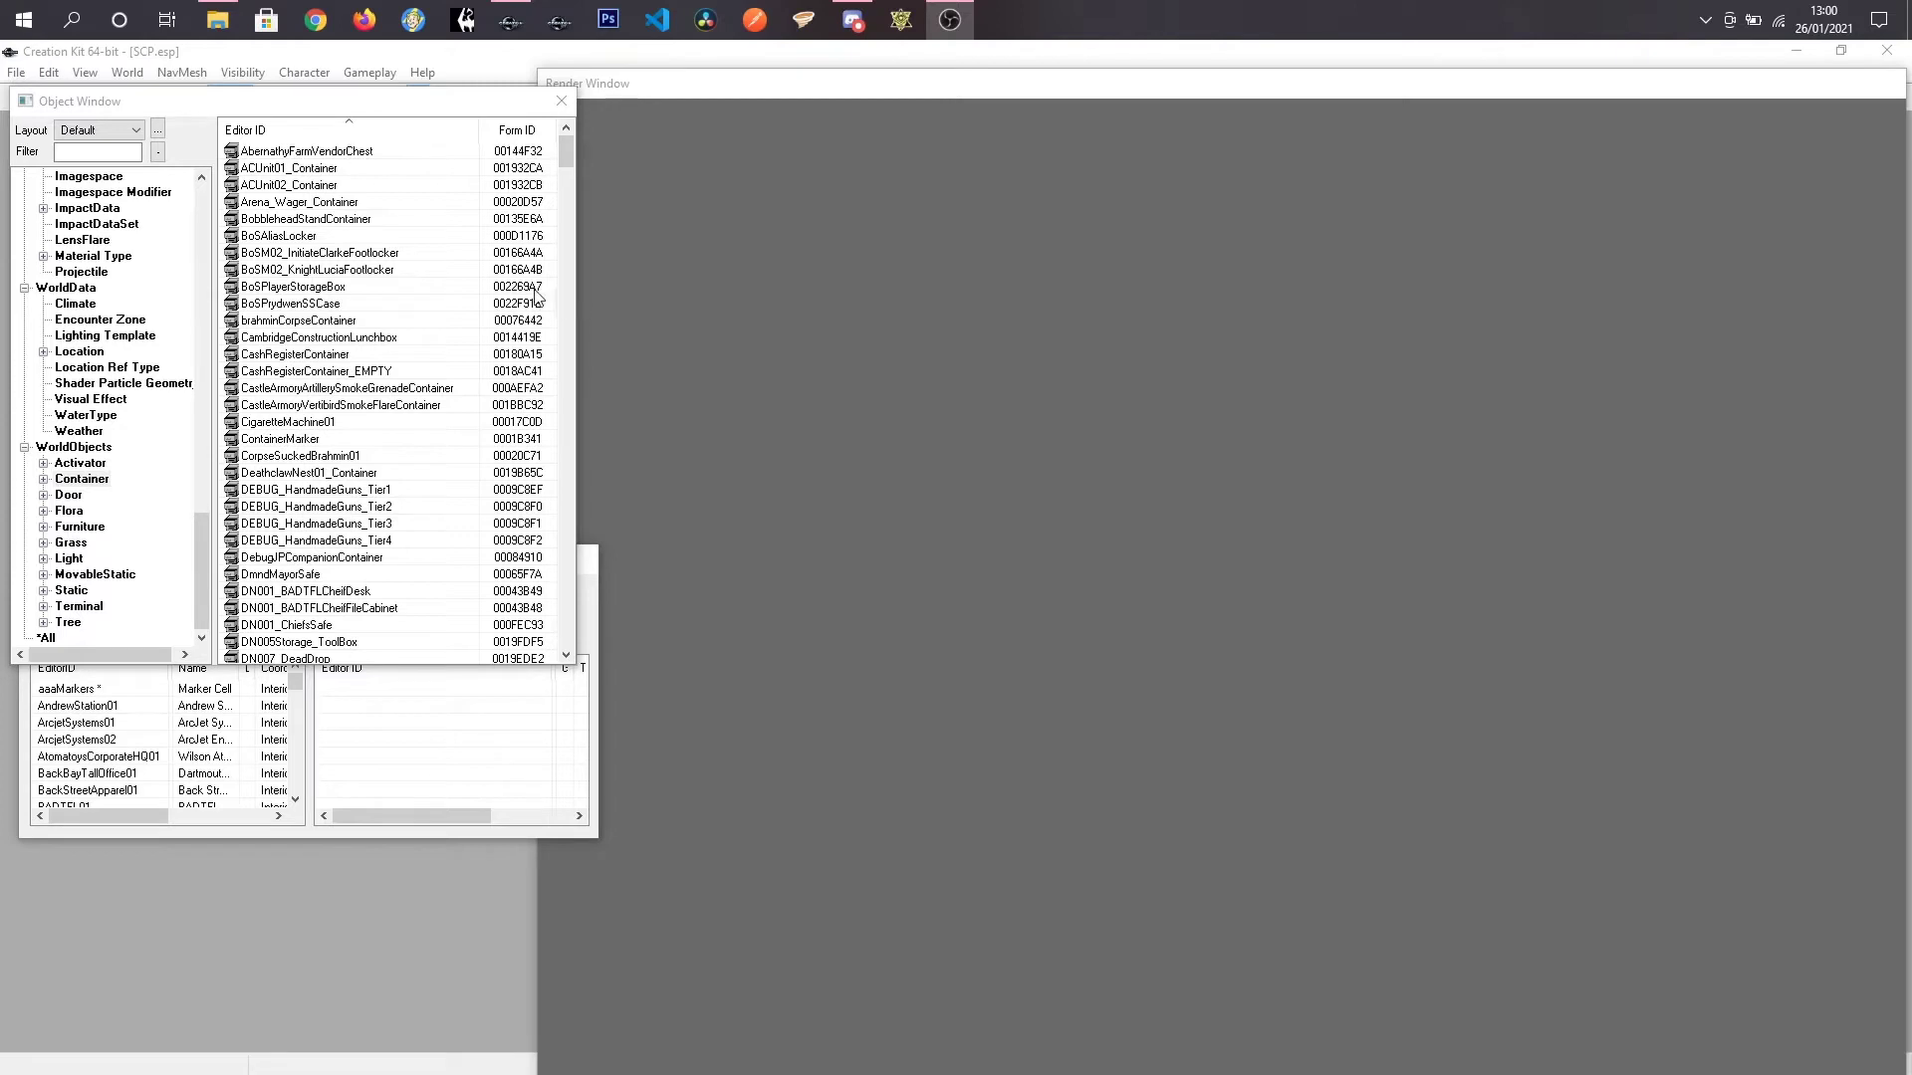
# Step: Filter the Object Window by 'vault_cr' under Static and select Vault_Crate_01_Beige
pyautogui.moveTo(590, 567); pyautogui.dragTo(578, 694)
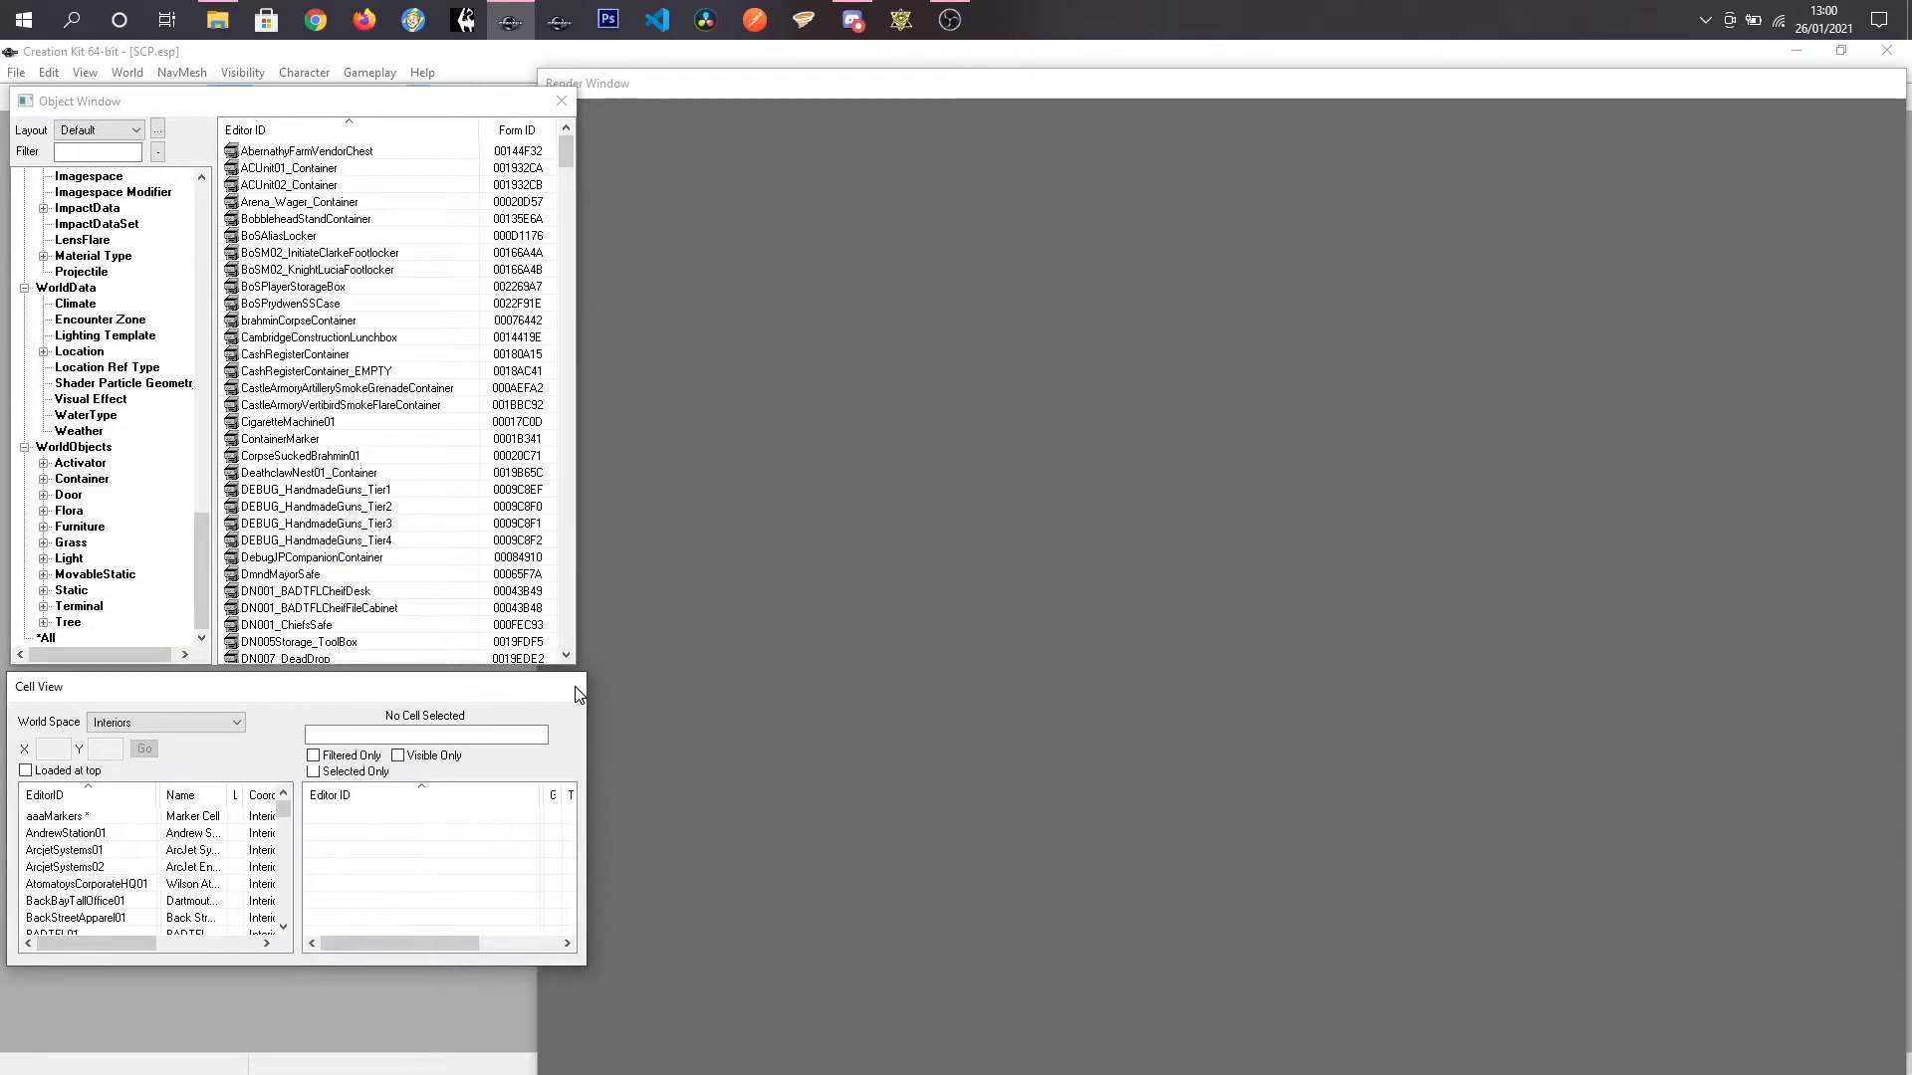
pyautogui.click(101, 152)
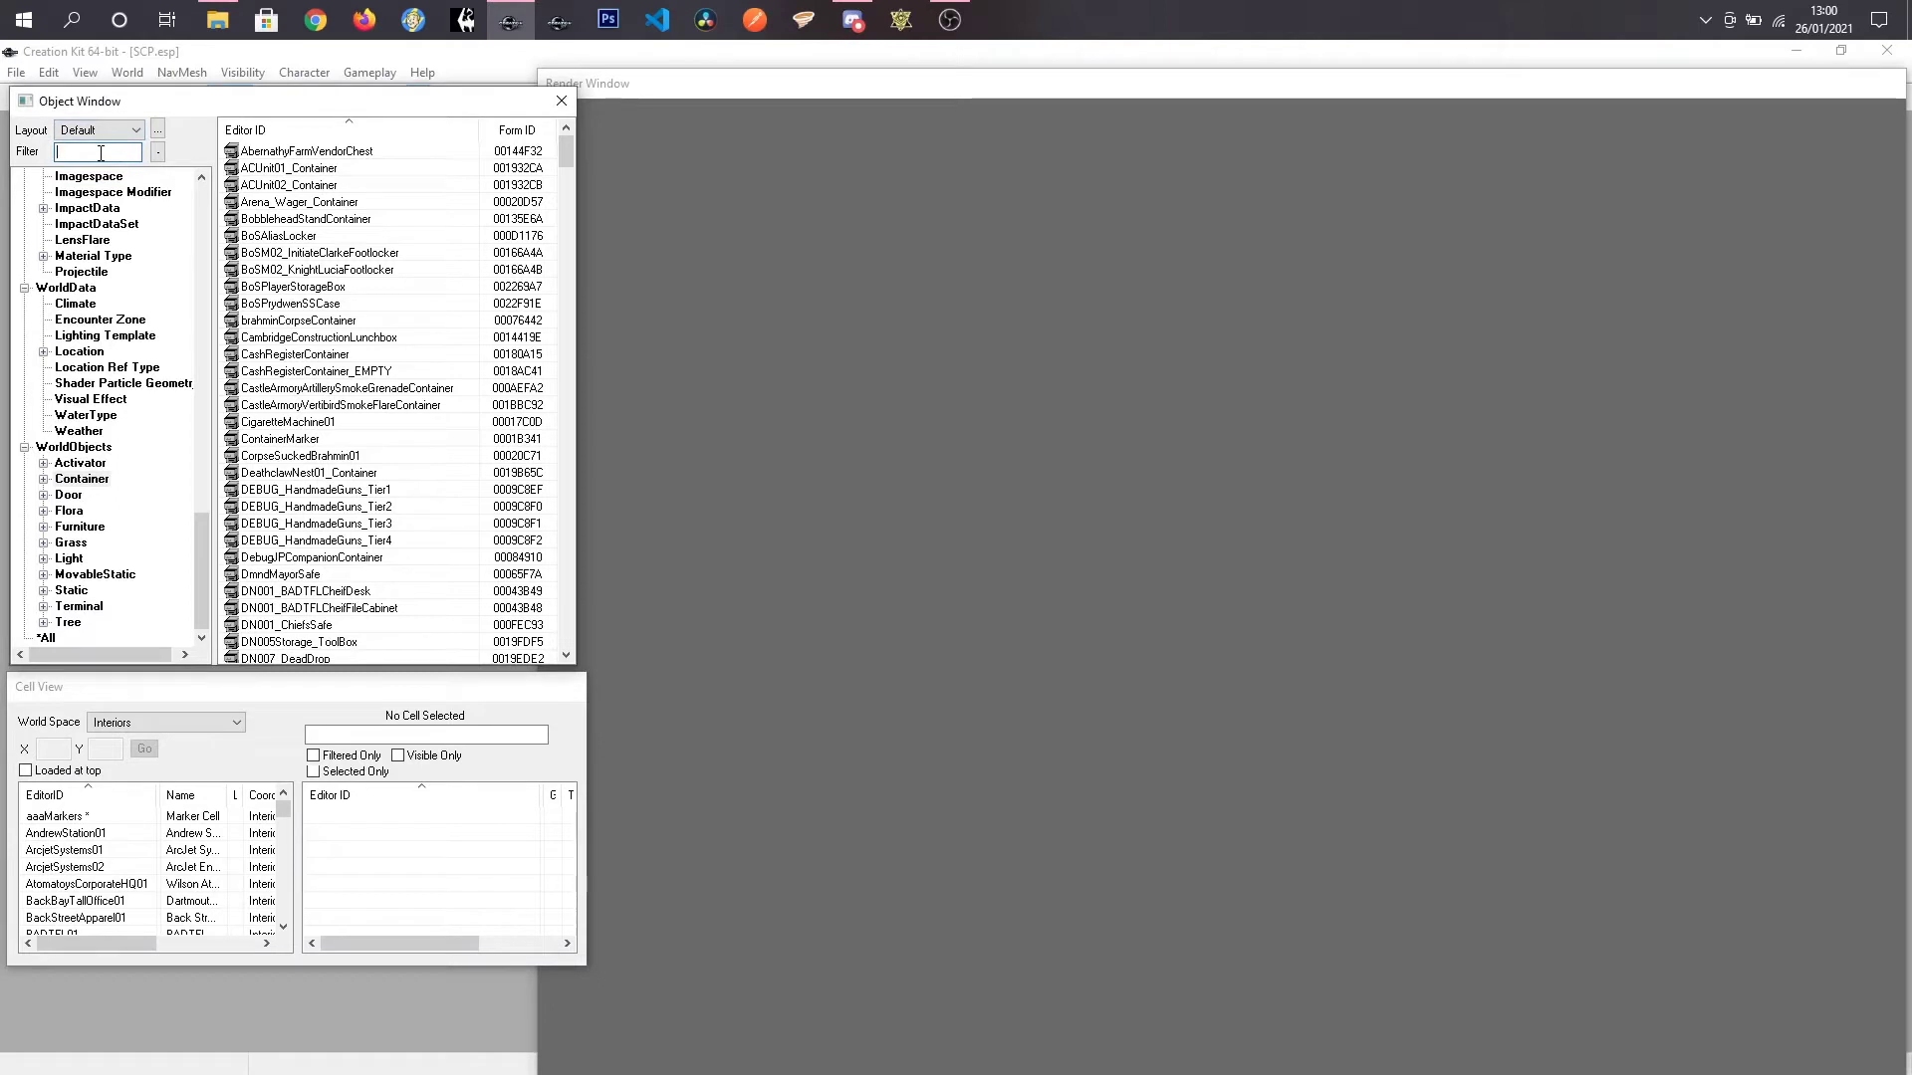
pyautogui.write('vault')
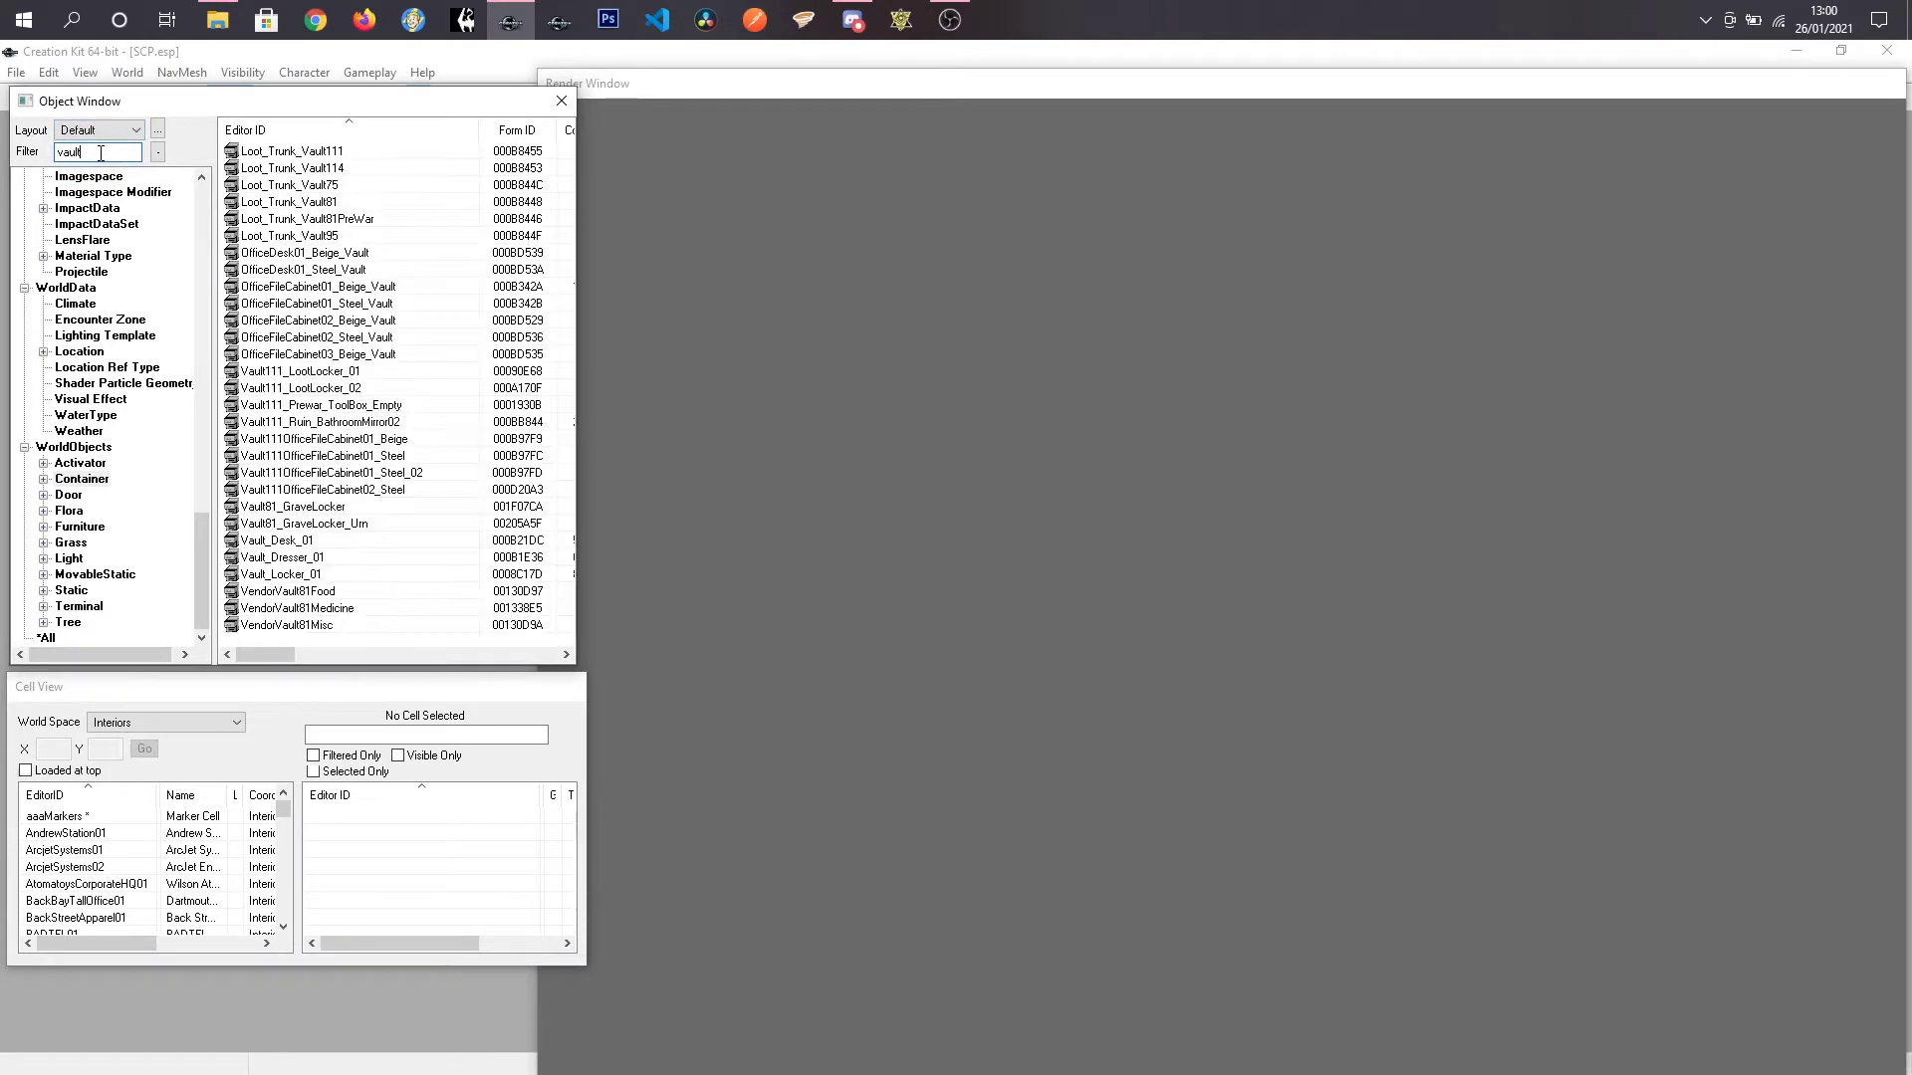
pyautogui.write('_c')
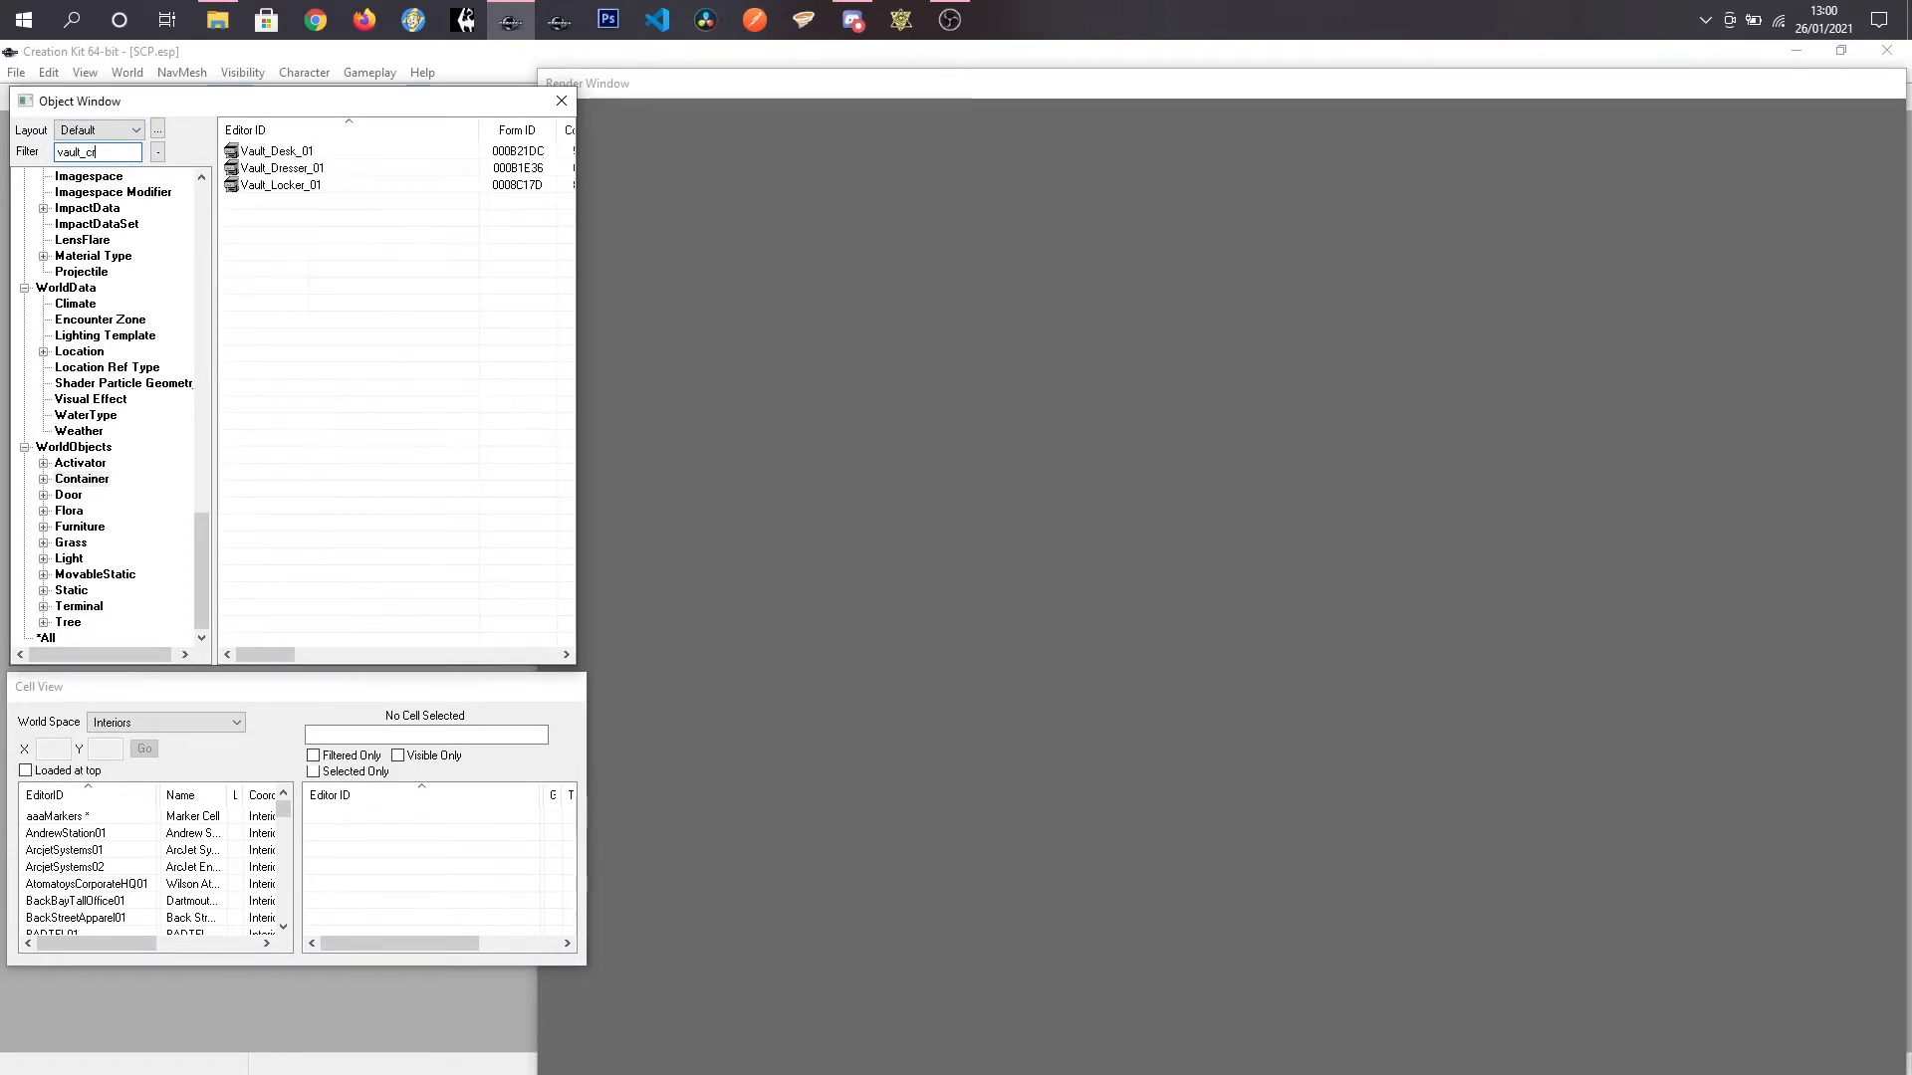
pyautogui.write('r')
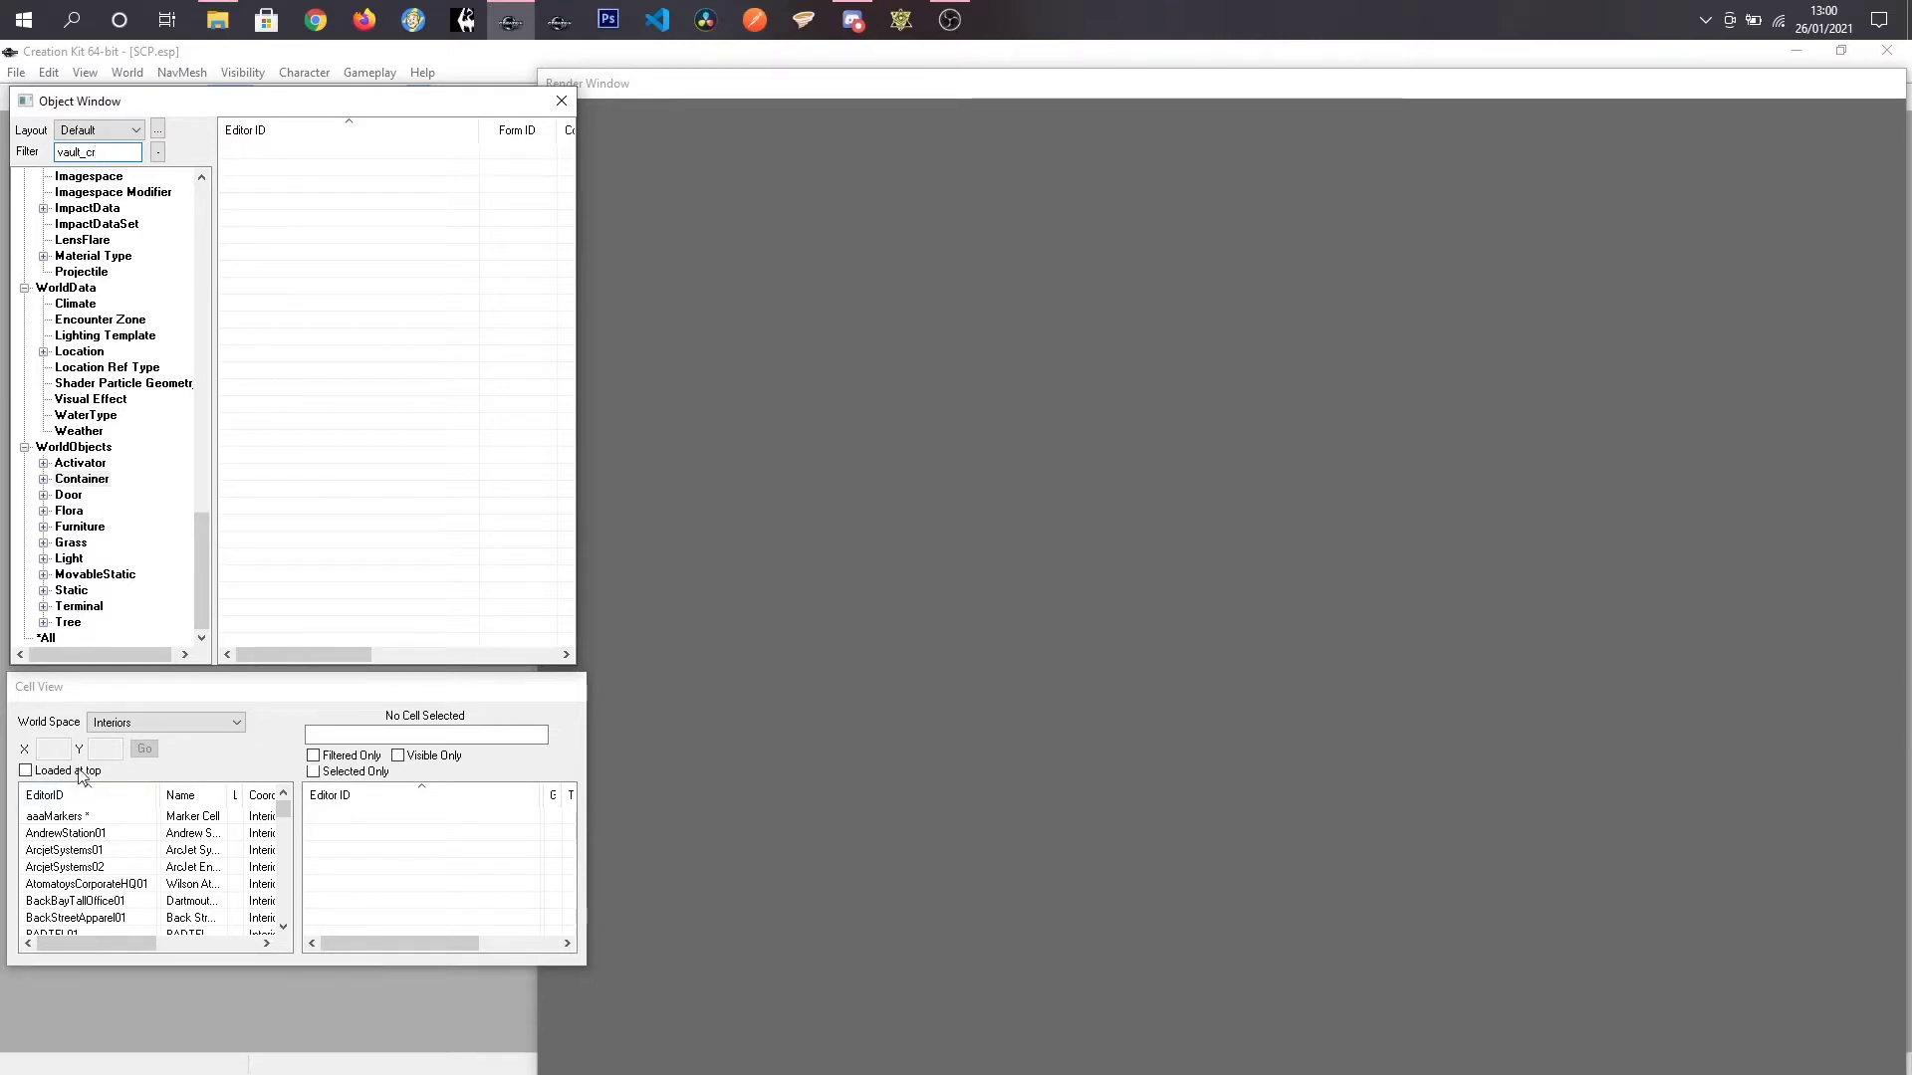
pyautogui.click(77, 592)
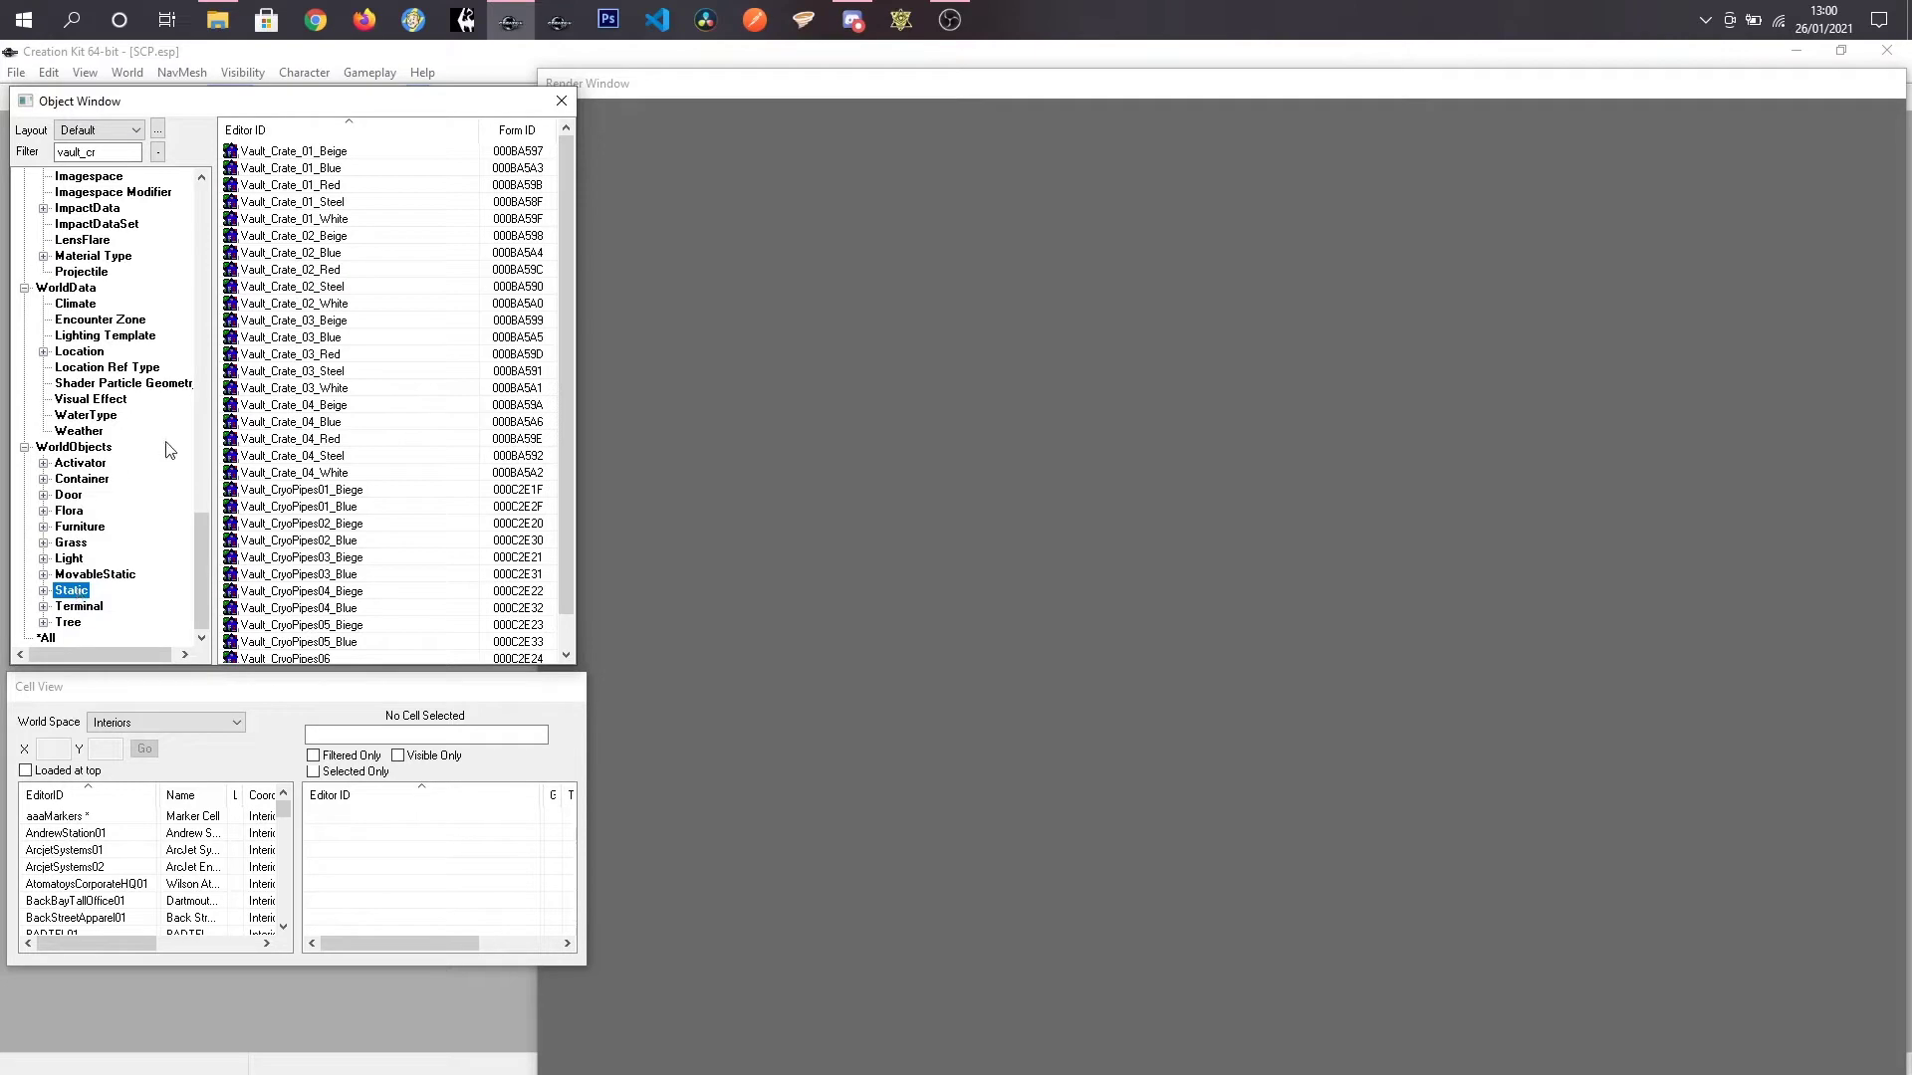
pyautogui.click(326, 151)
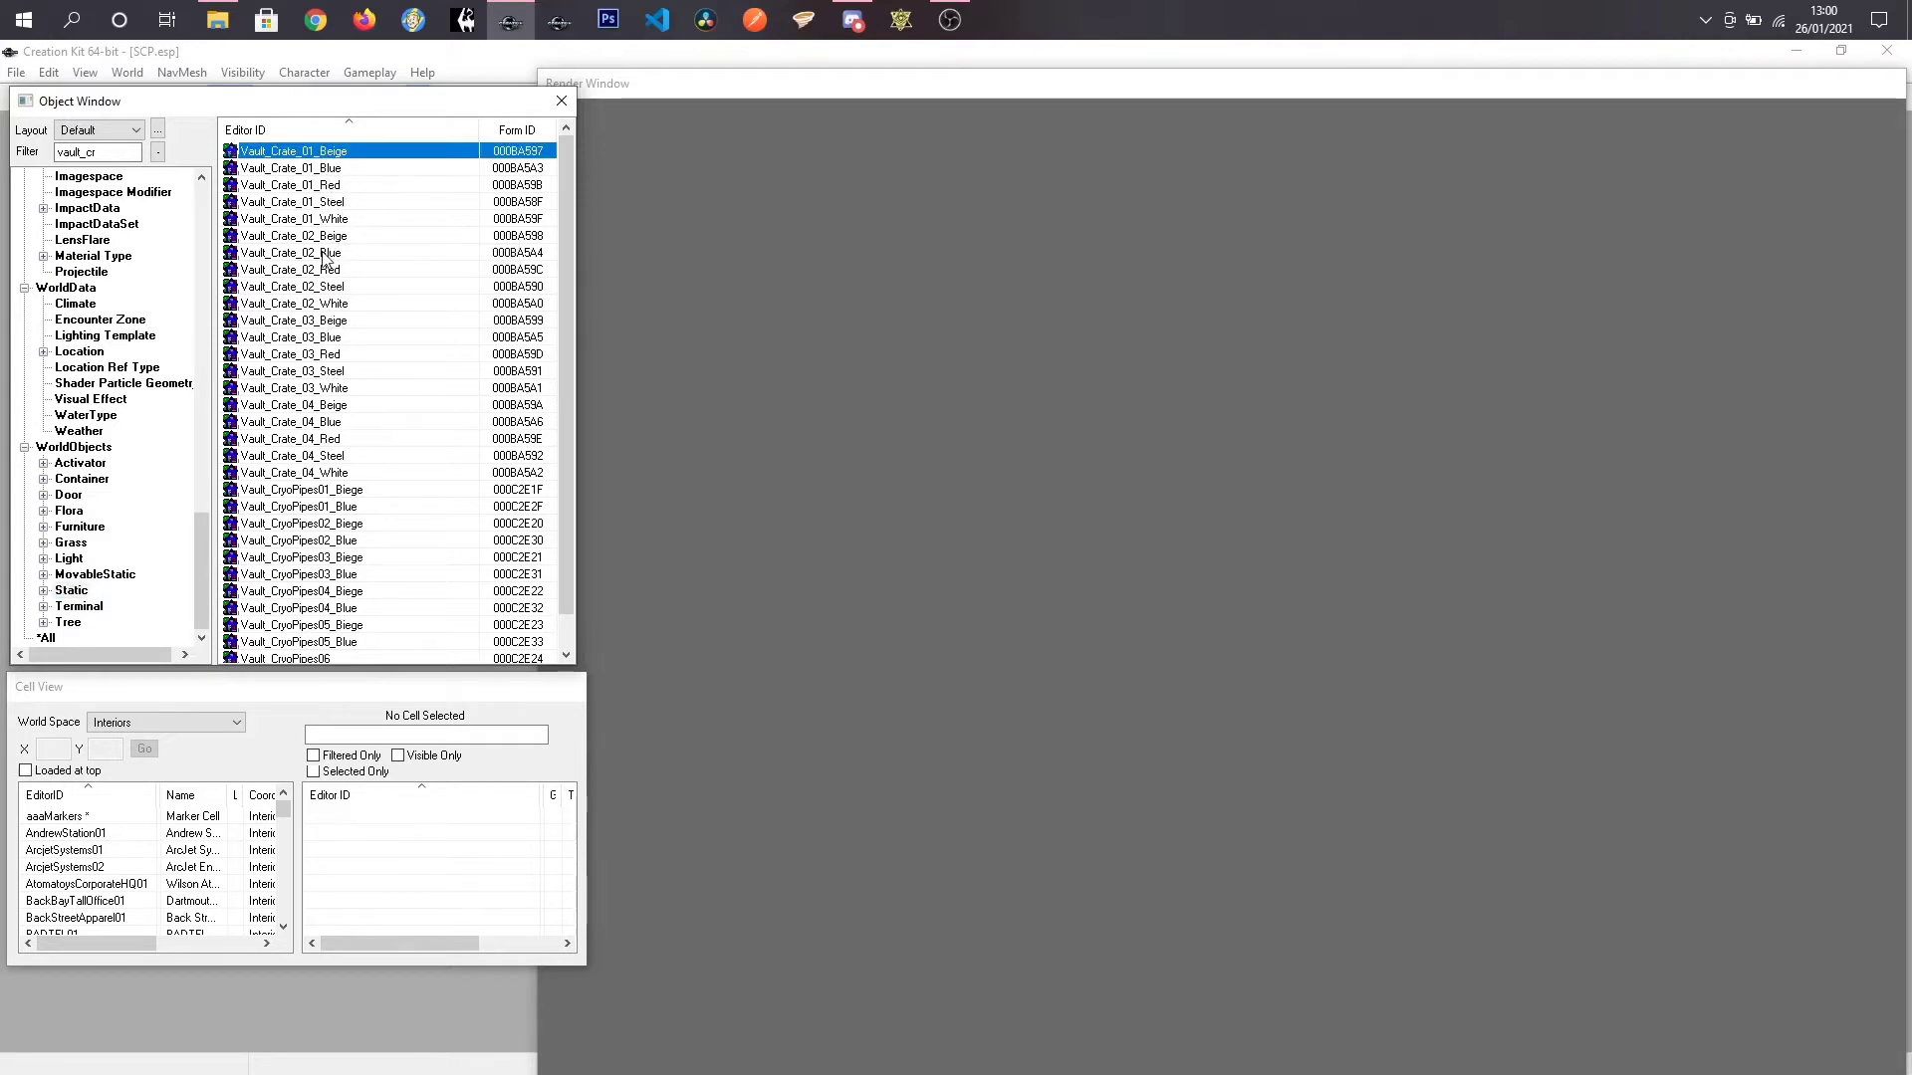
pyautogui.rightClick(328, 157)
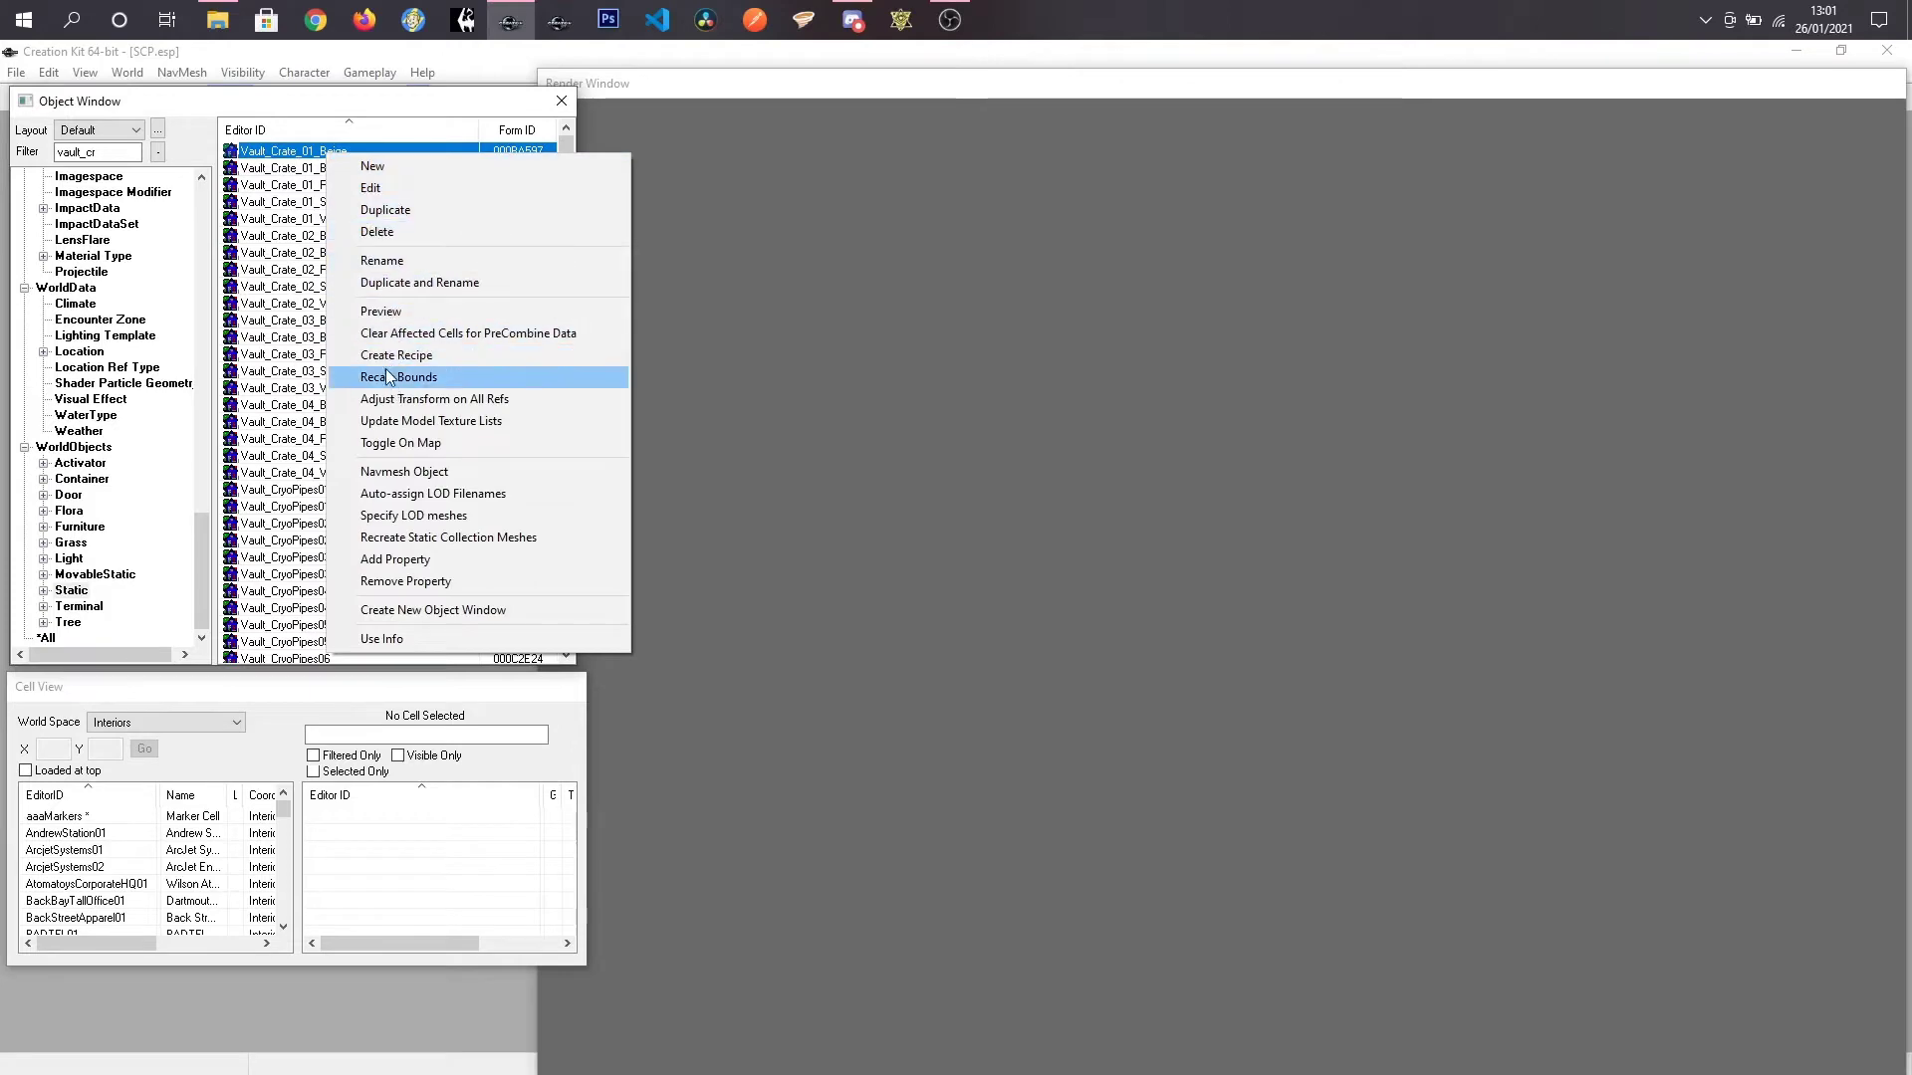
pyautogui.click(383, 312)
pyautogui.moveTo(904, 607)
pyautogui.mouseDown()
pyautogui.moveTo(888, 720)
pyautogui.moveTo(940, 740)
pyautogui.moveTo(815, 717)
pyautogui.moveTo(942, 750)
pyautogui.moveTo(905, 743)
pyautogui.moveTo(1038, 697)
pyautogui.moveTo(902, 651)
pyautogui.moveTo(934, 611)
pyautogui.mouseUp()
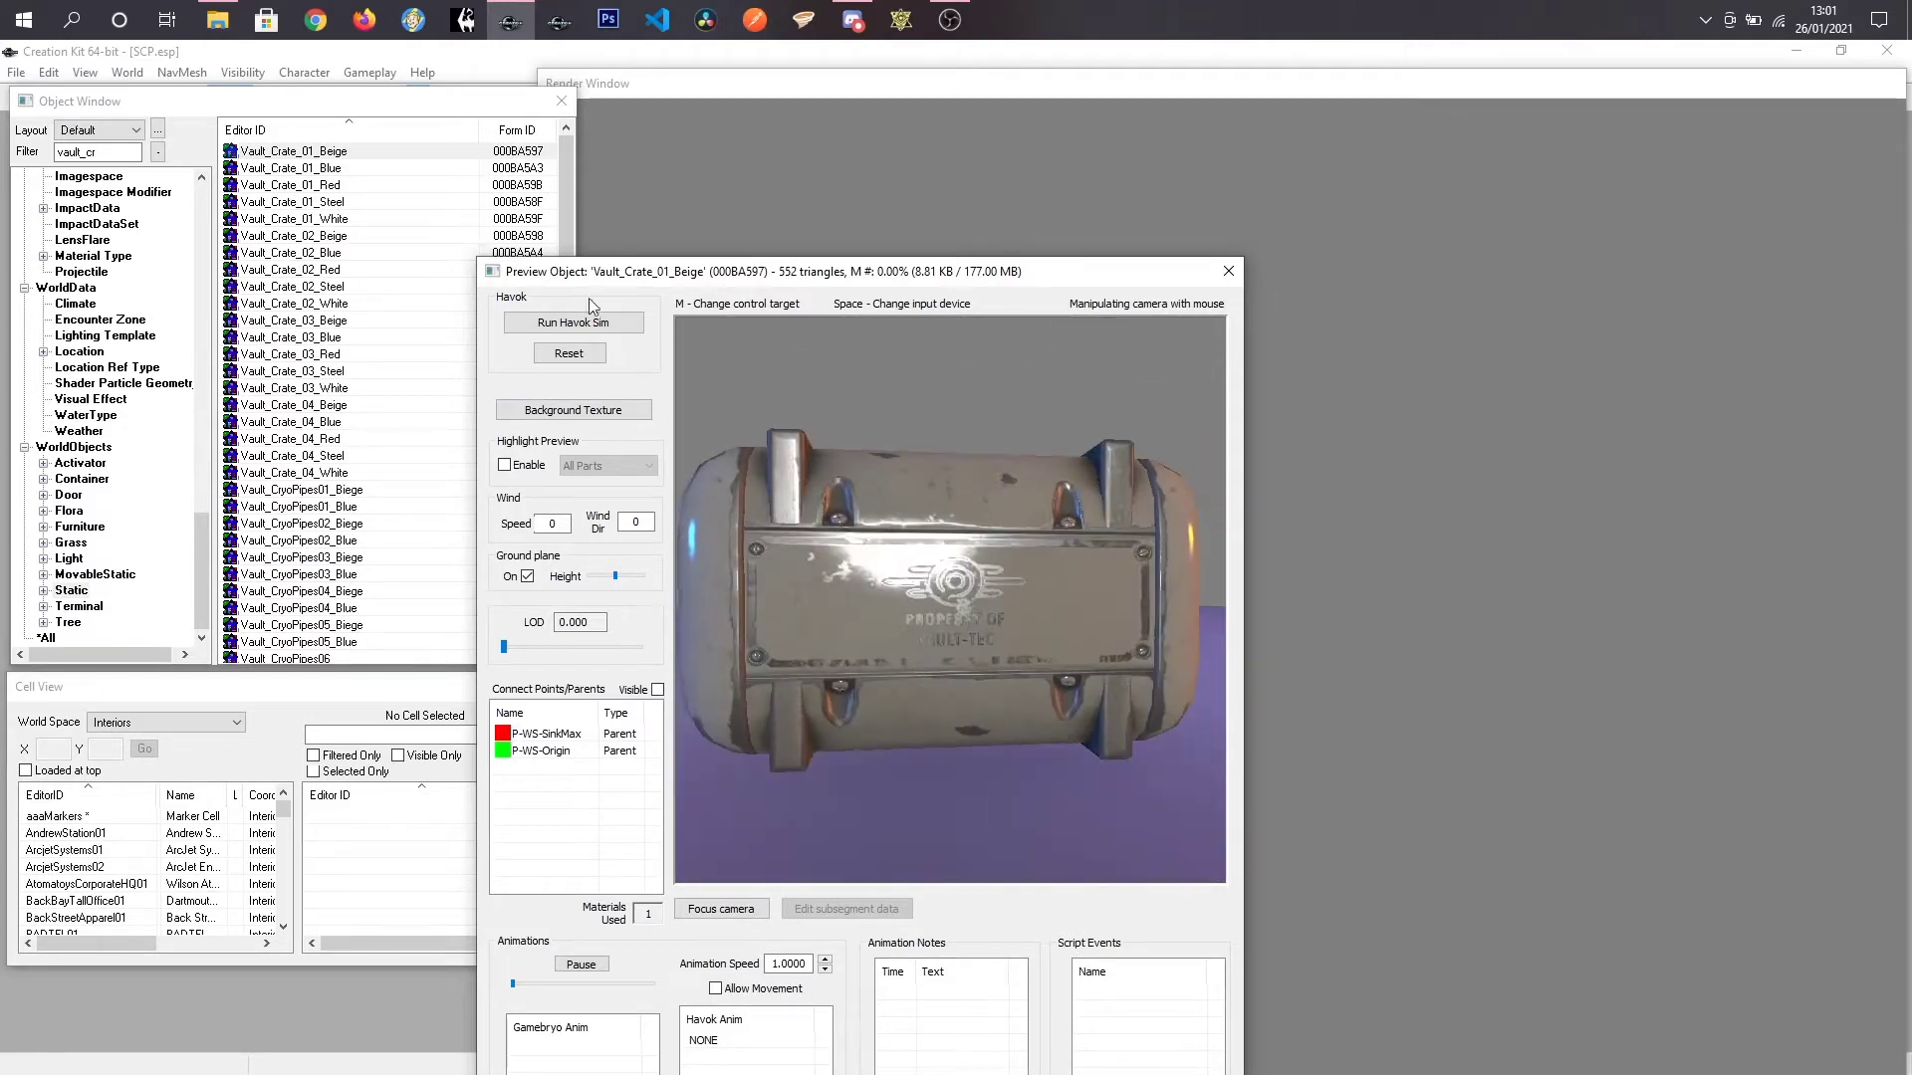
pyautogui.moveTo(622, 282); pyautogui.dragTo(685, 240)
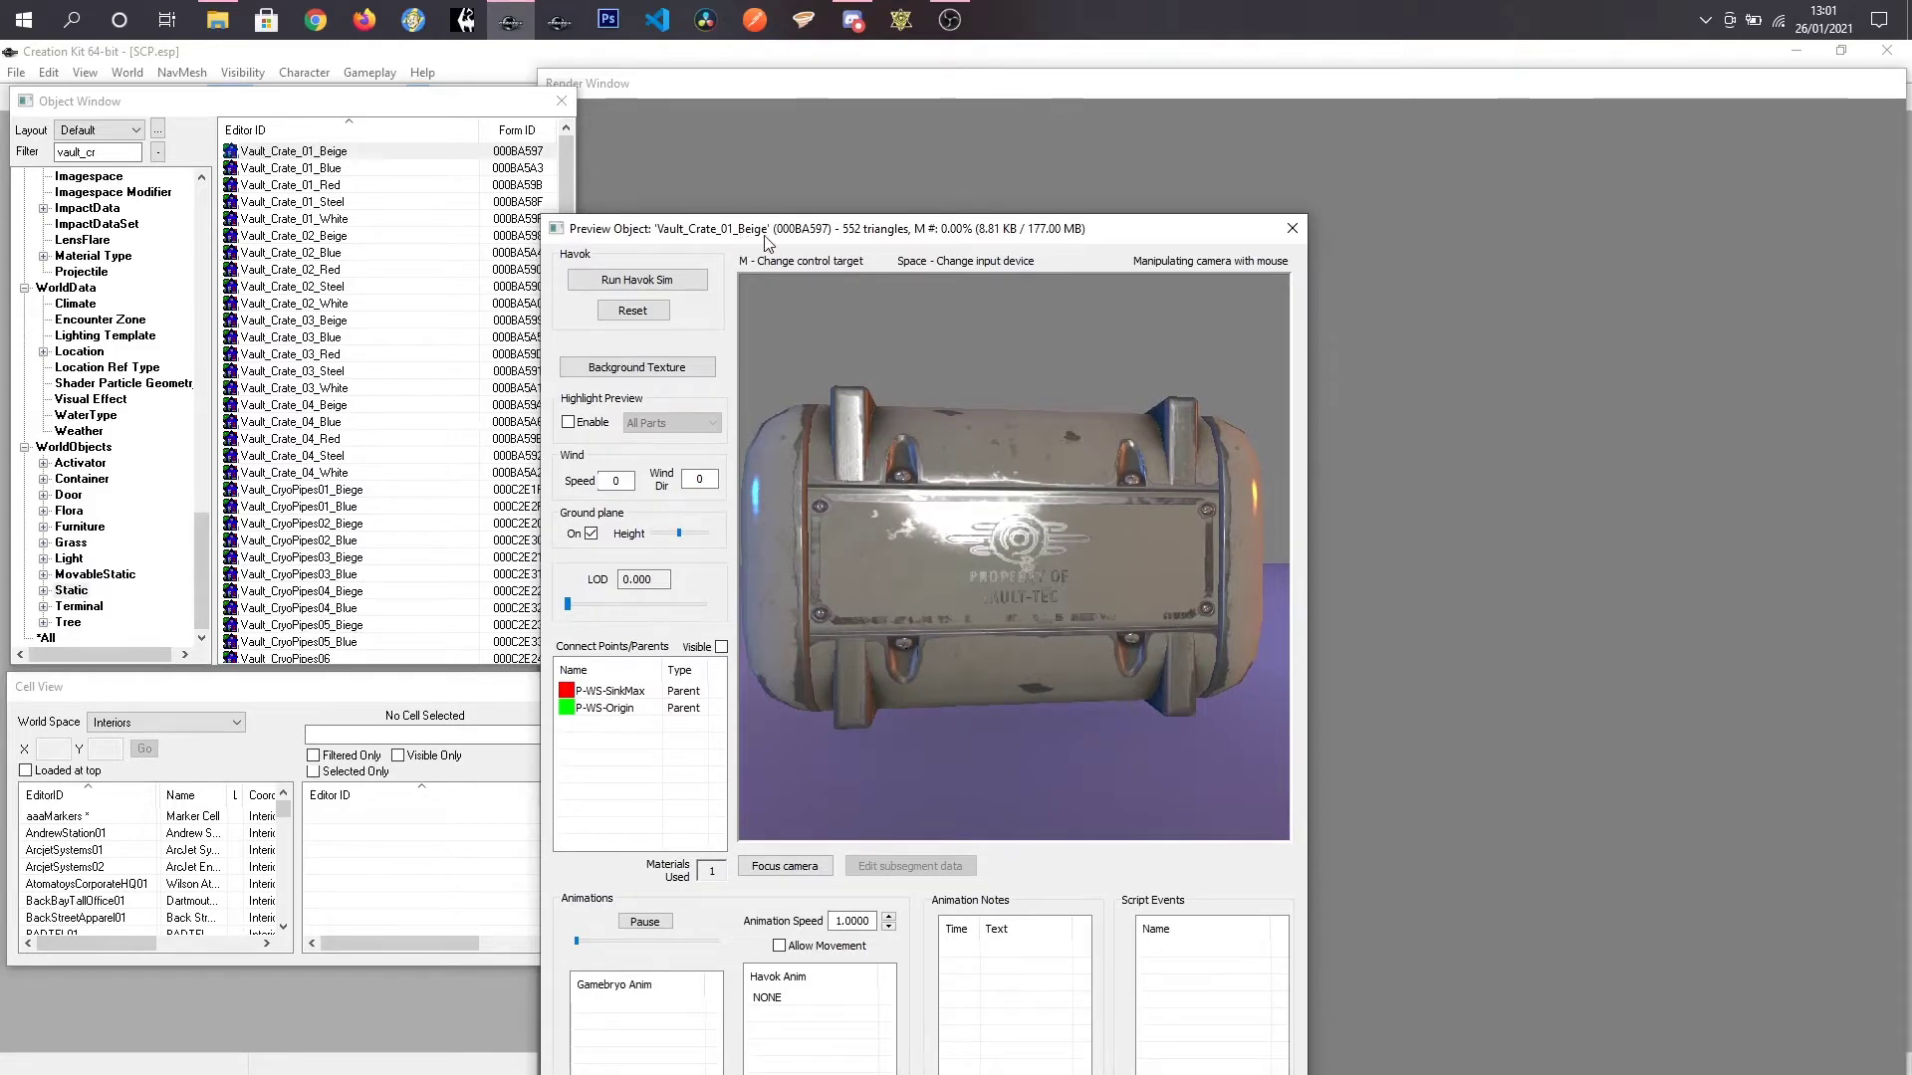
pyautogui.click(343, 168)
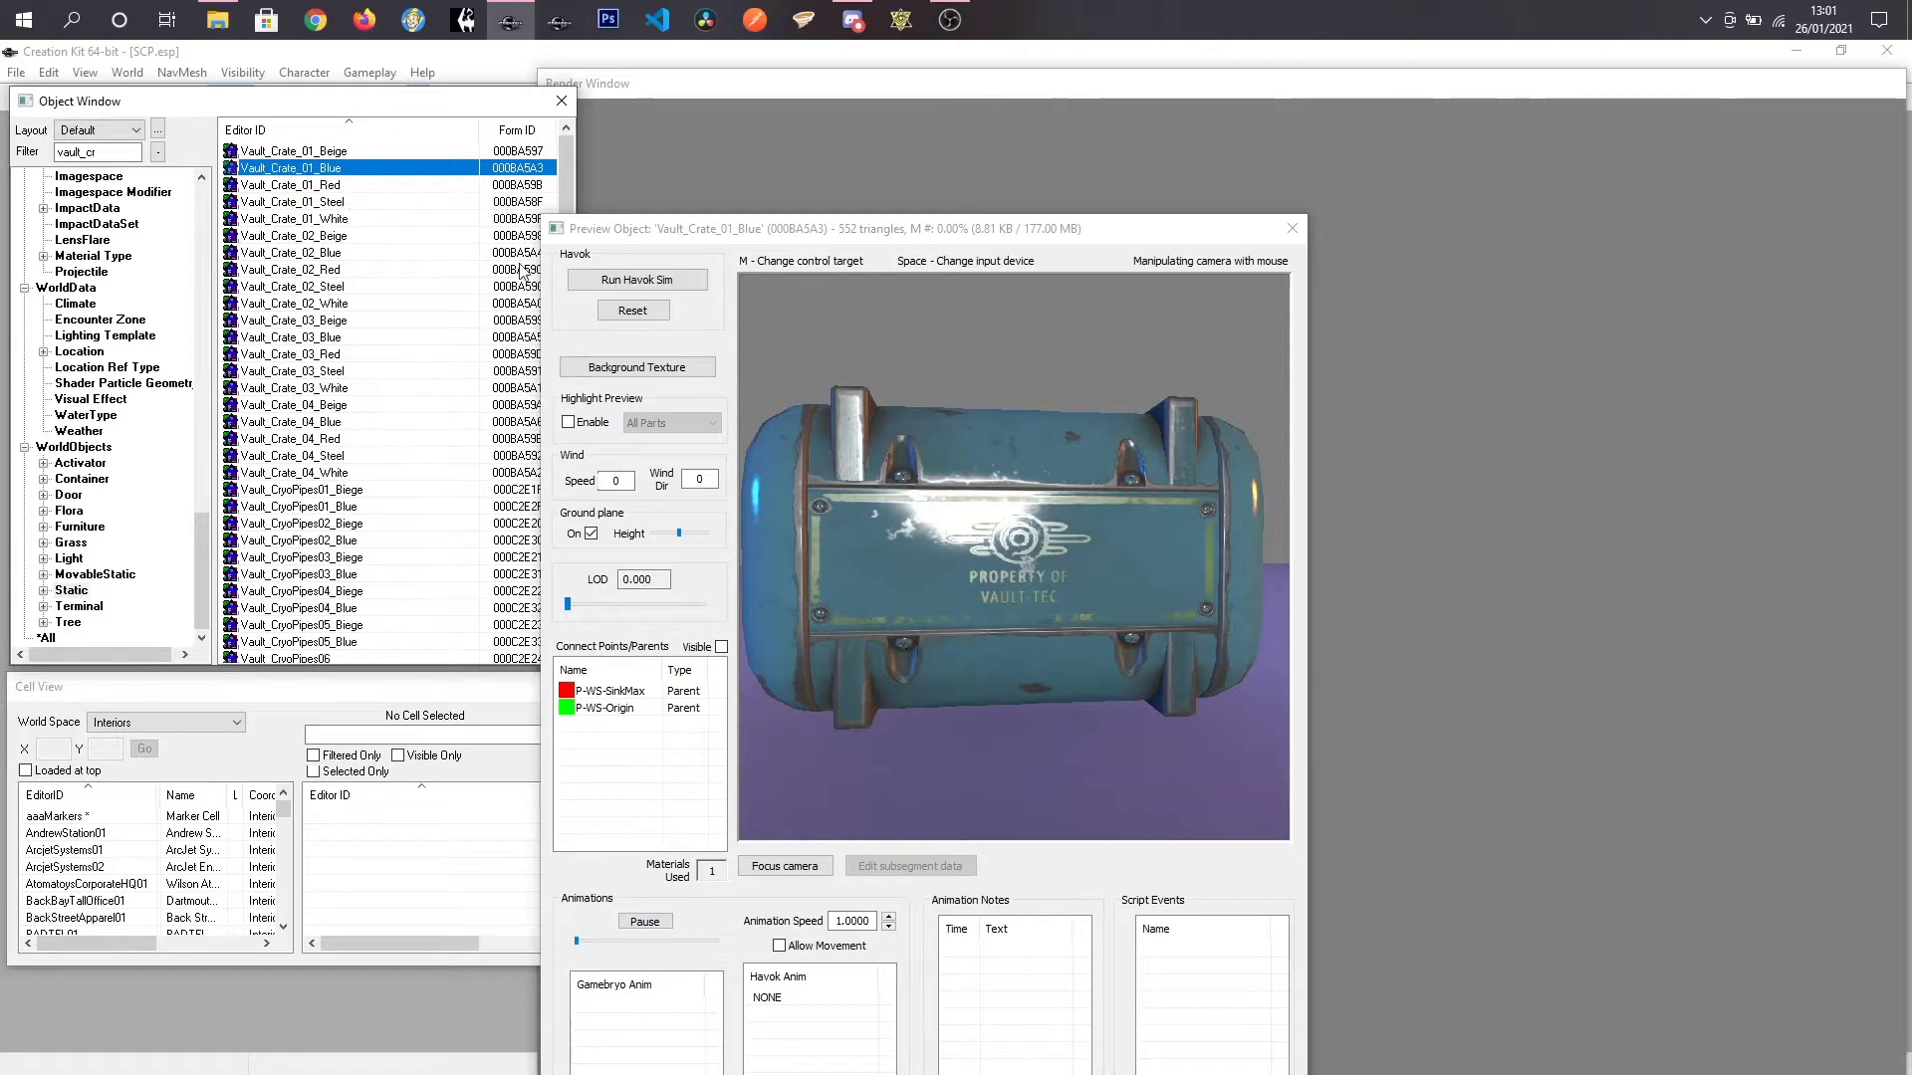
pyautogui.click(346, 186)
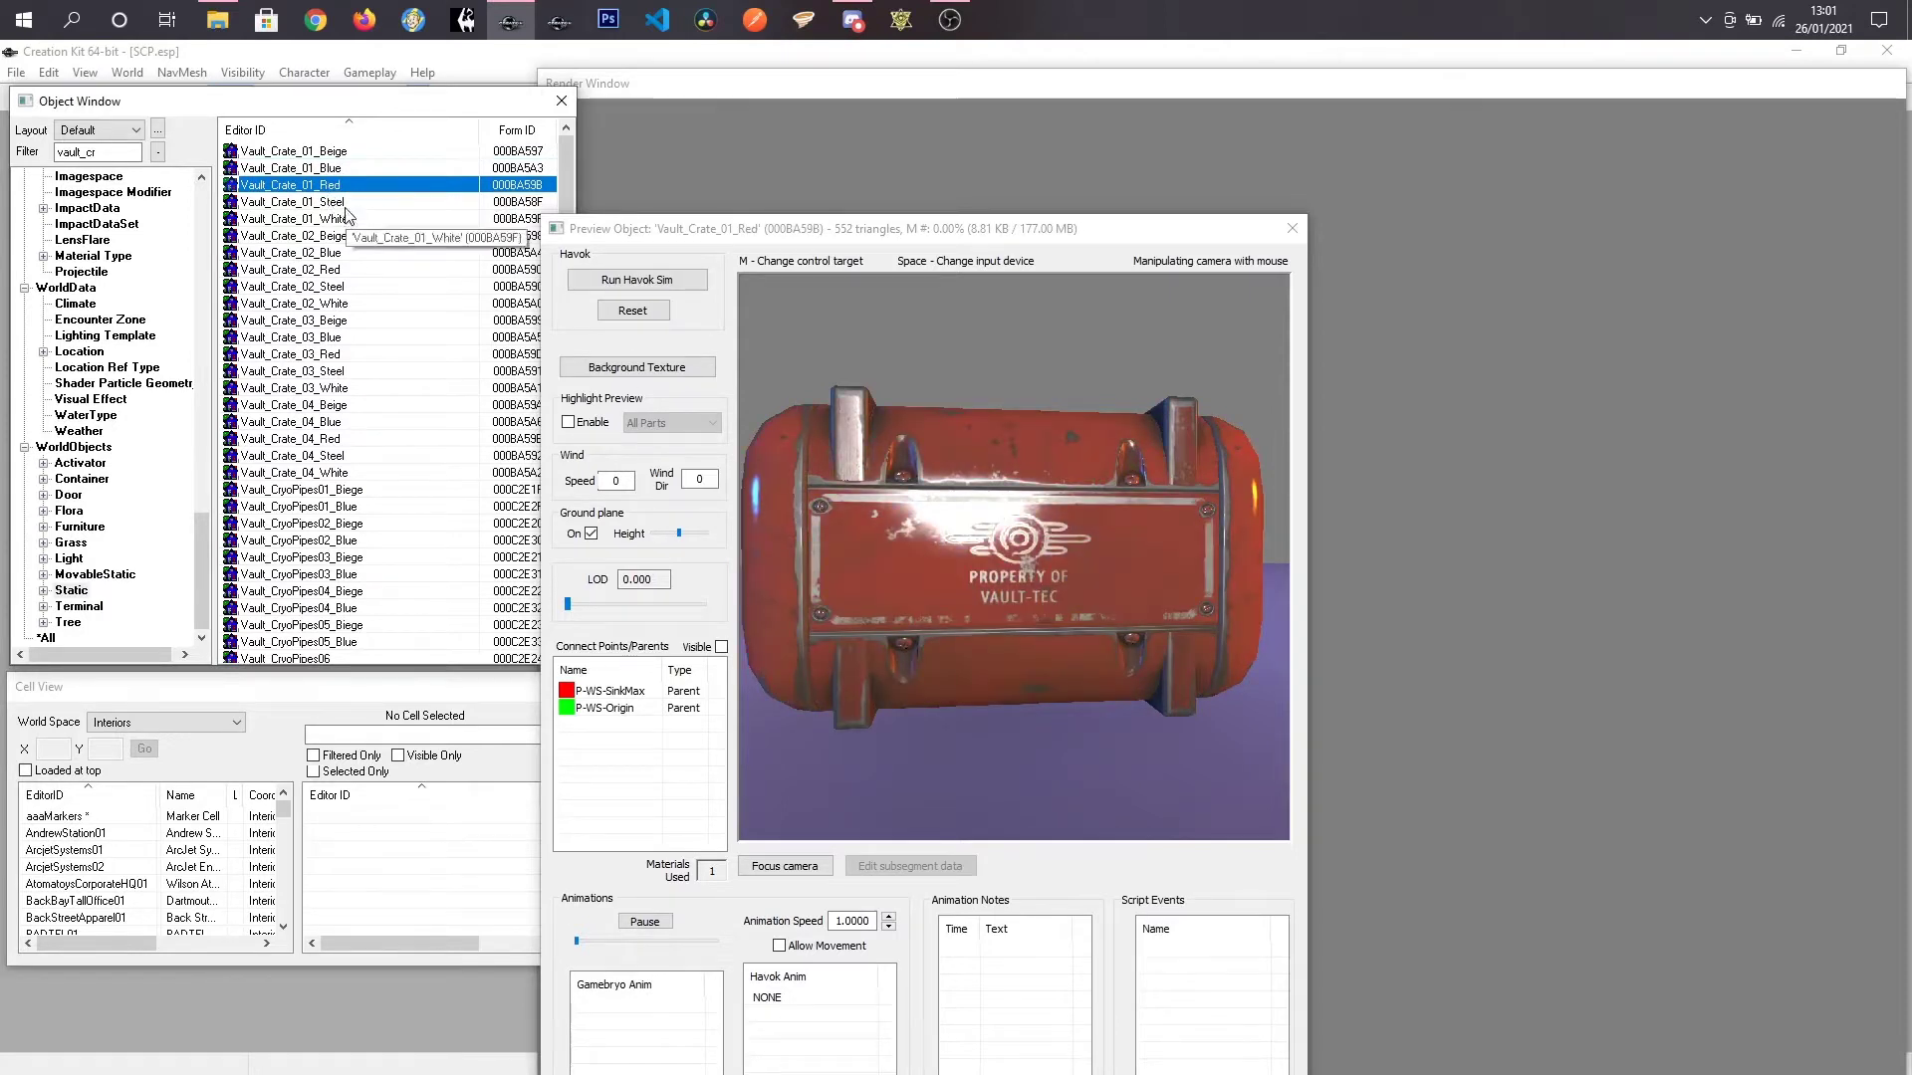
pyautogui.click(348, 202)
pyautogui.moveTo(906, 483); pyautogui.dragTo(728, 397)
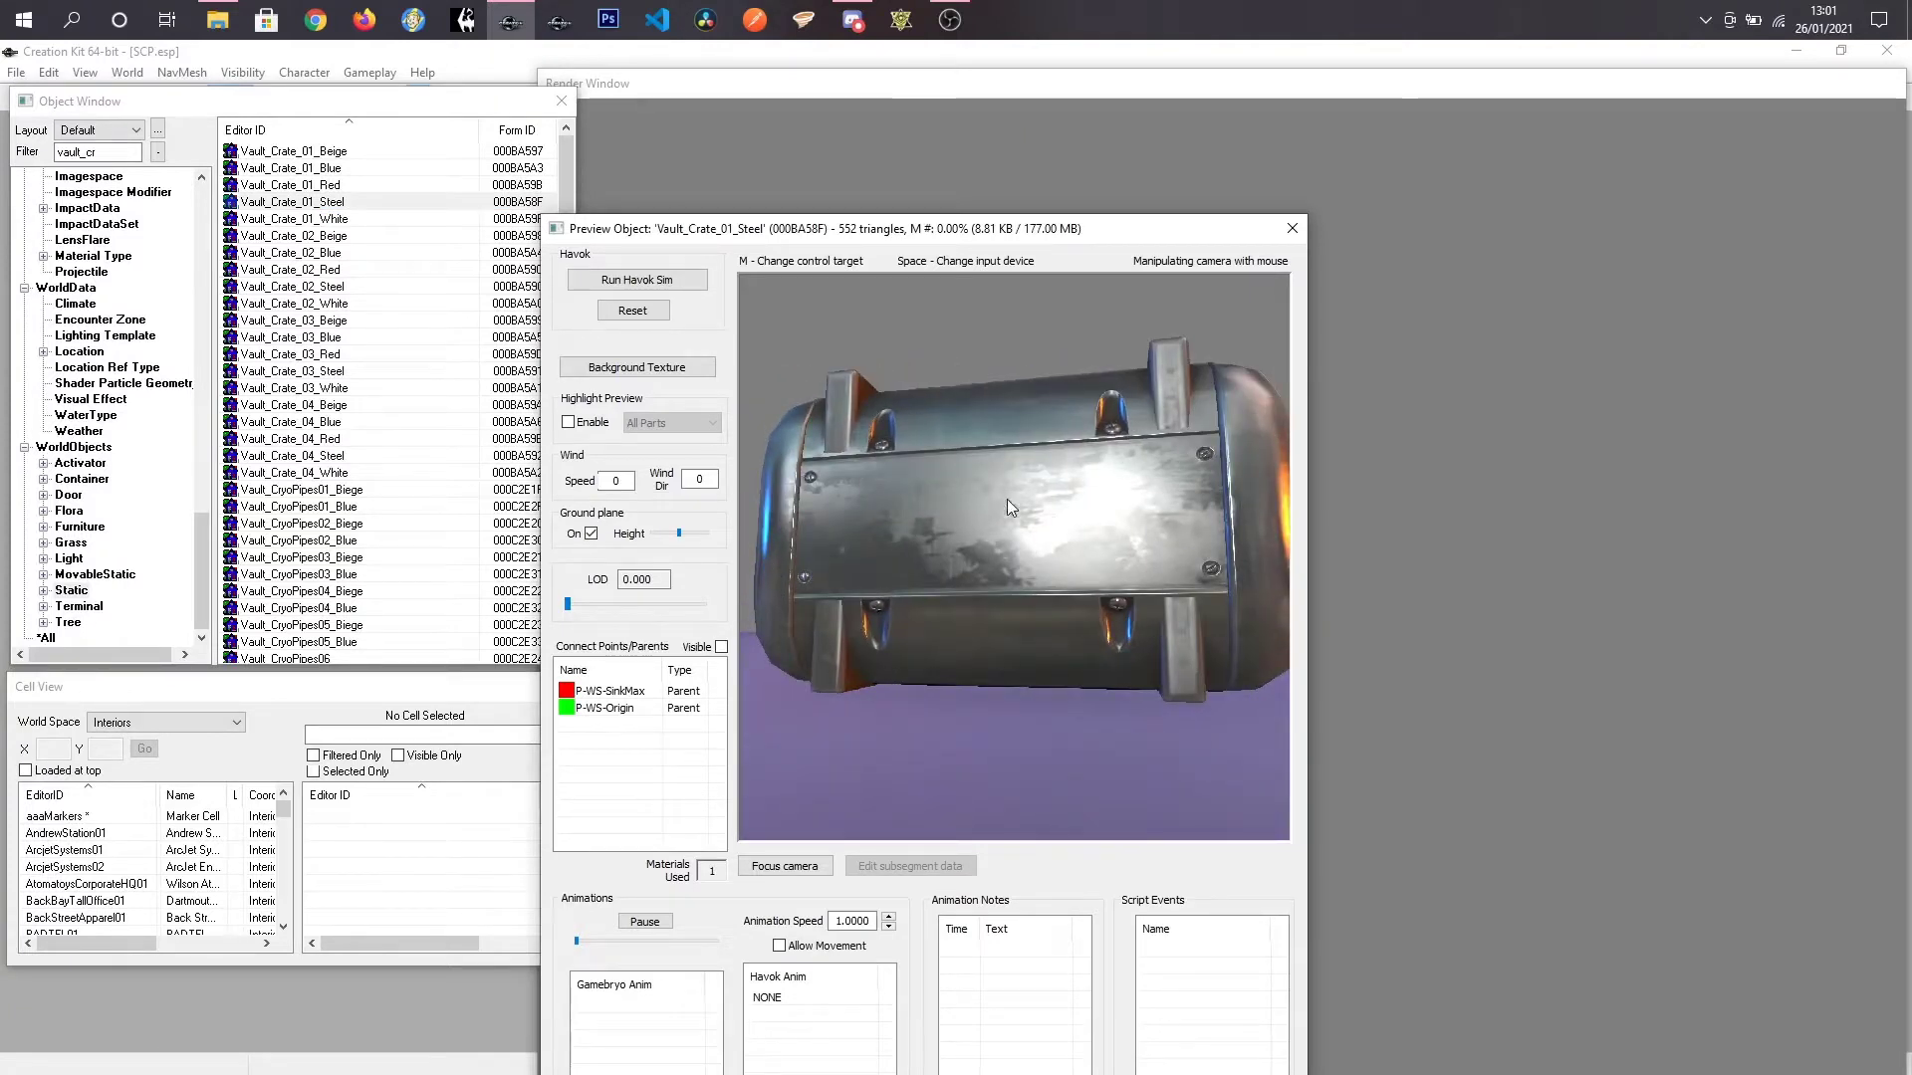
pyautogui.moveTo(1006, 499); pyautogui.dragTo(1003, 492)
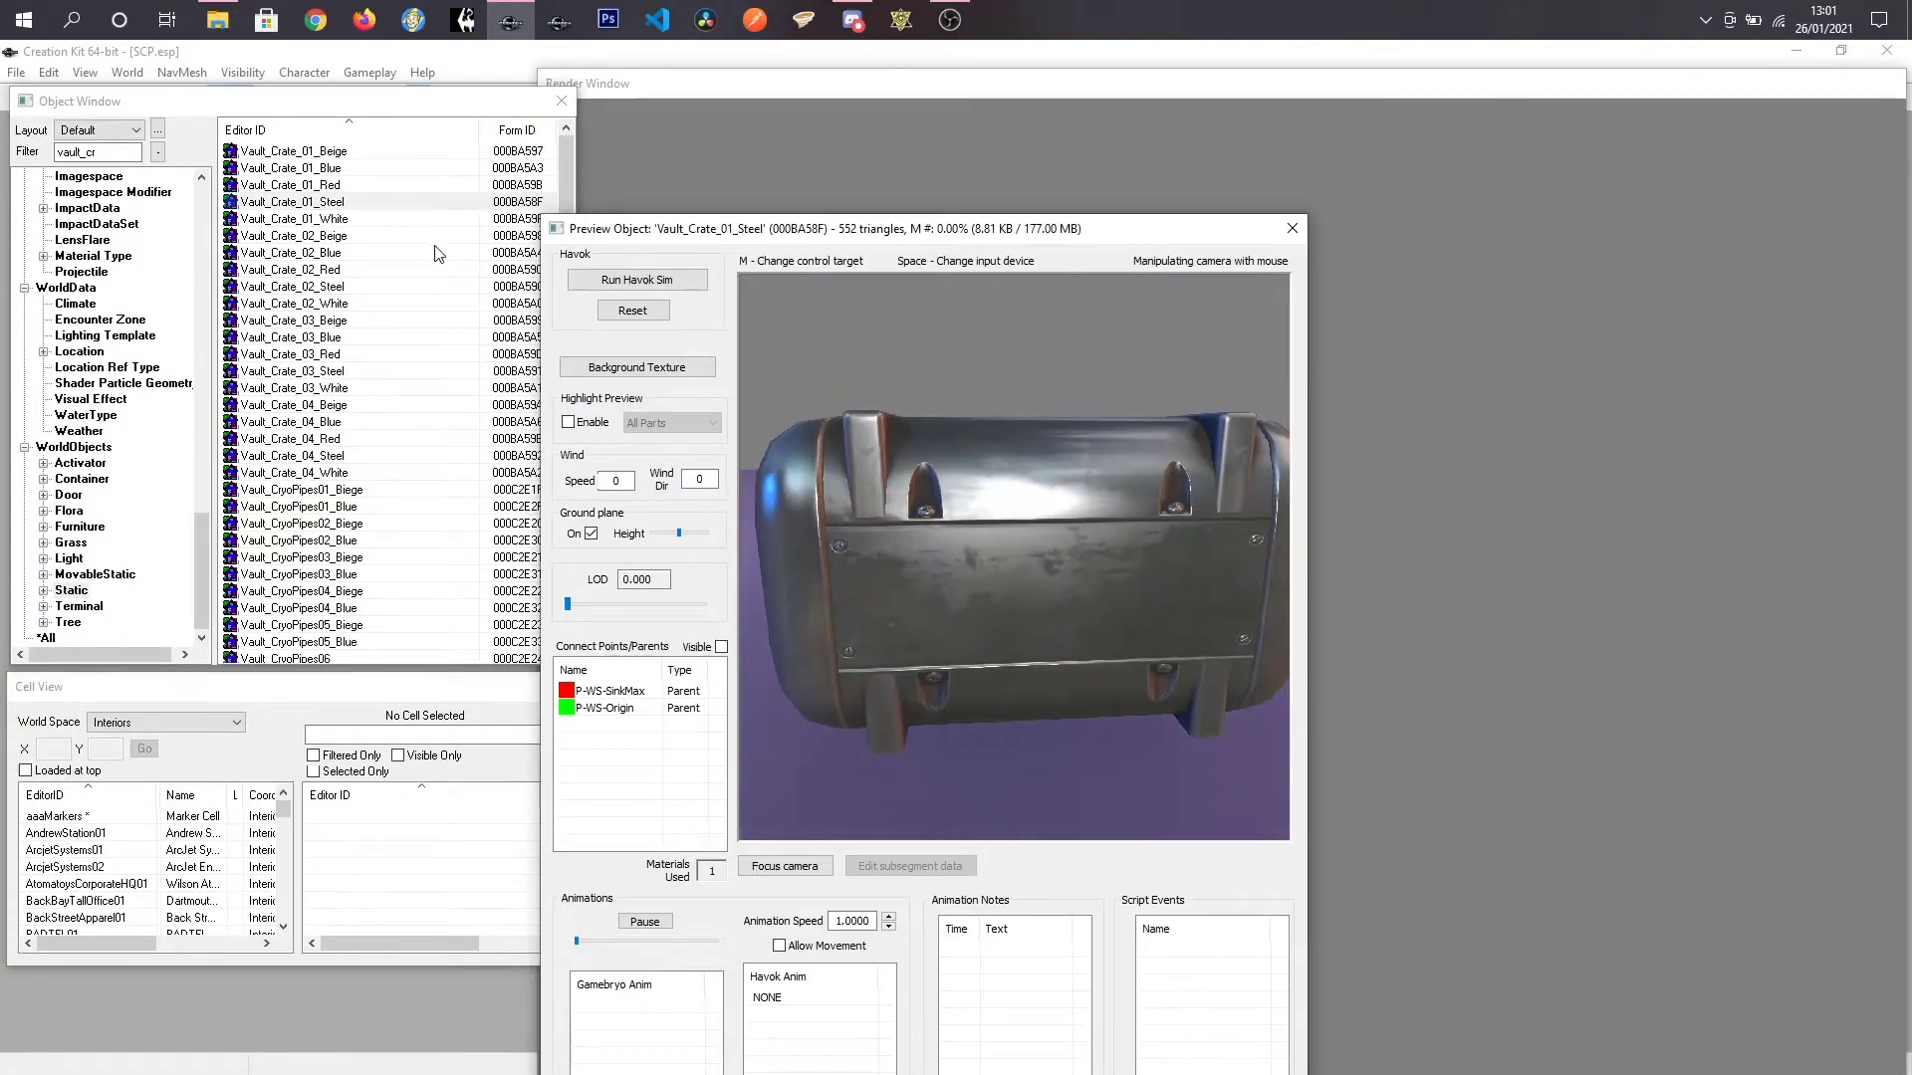
pyautogui.moveTo(990, 499)
pyautogui.mouseDown()
pyautogui.moveTo(930, 478)
pyautogui.moveTo(962, 484)
pyautogui.mouseUp()
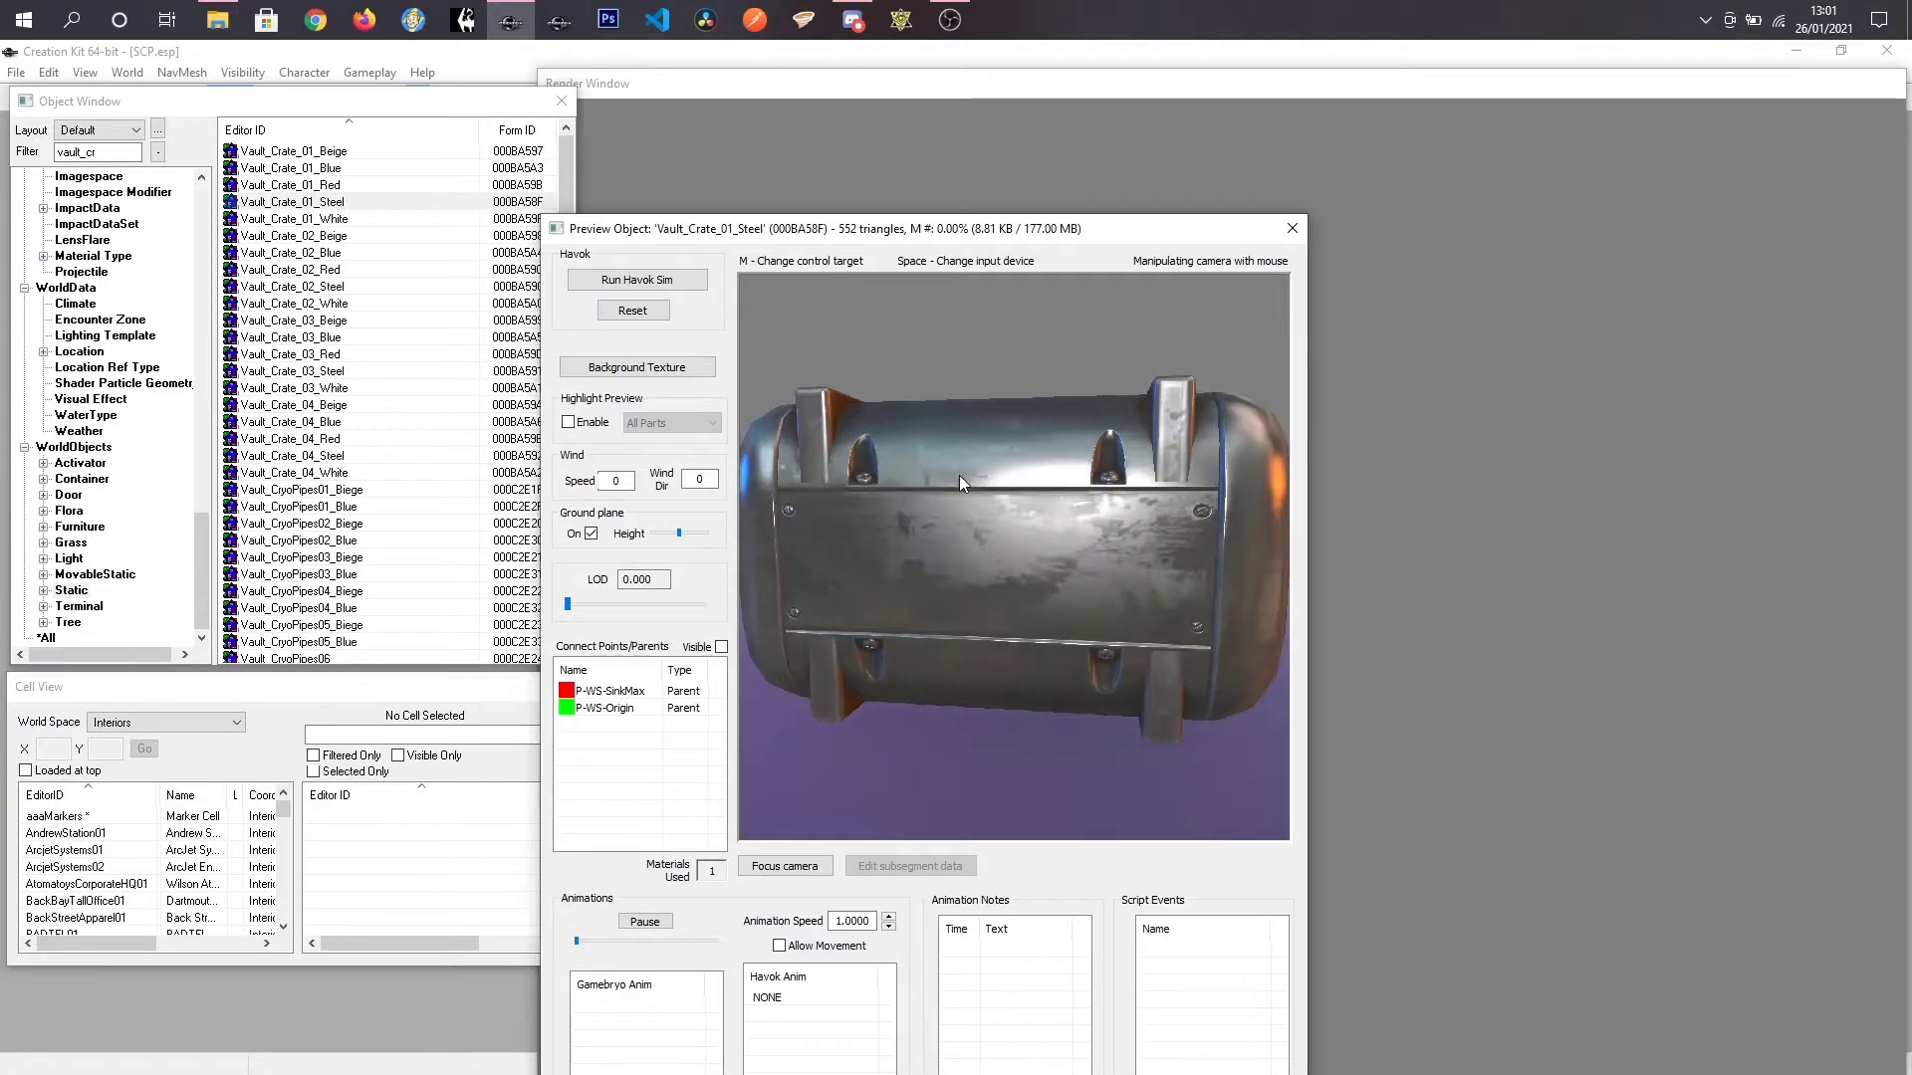
pyautogui.click(1296, 236)
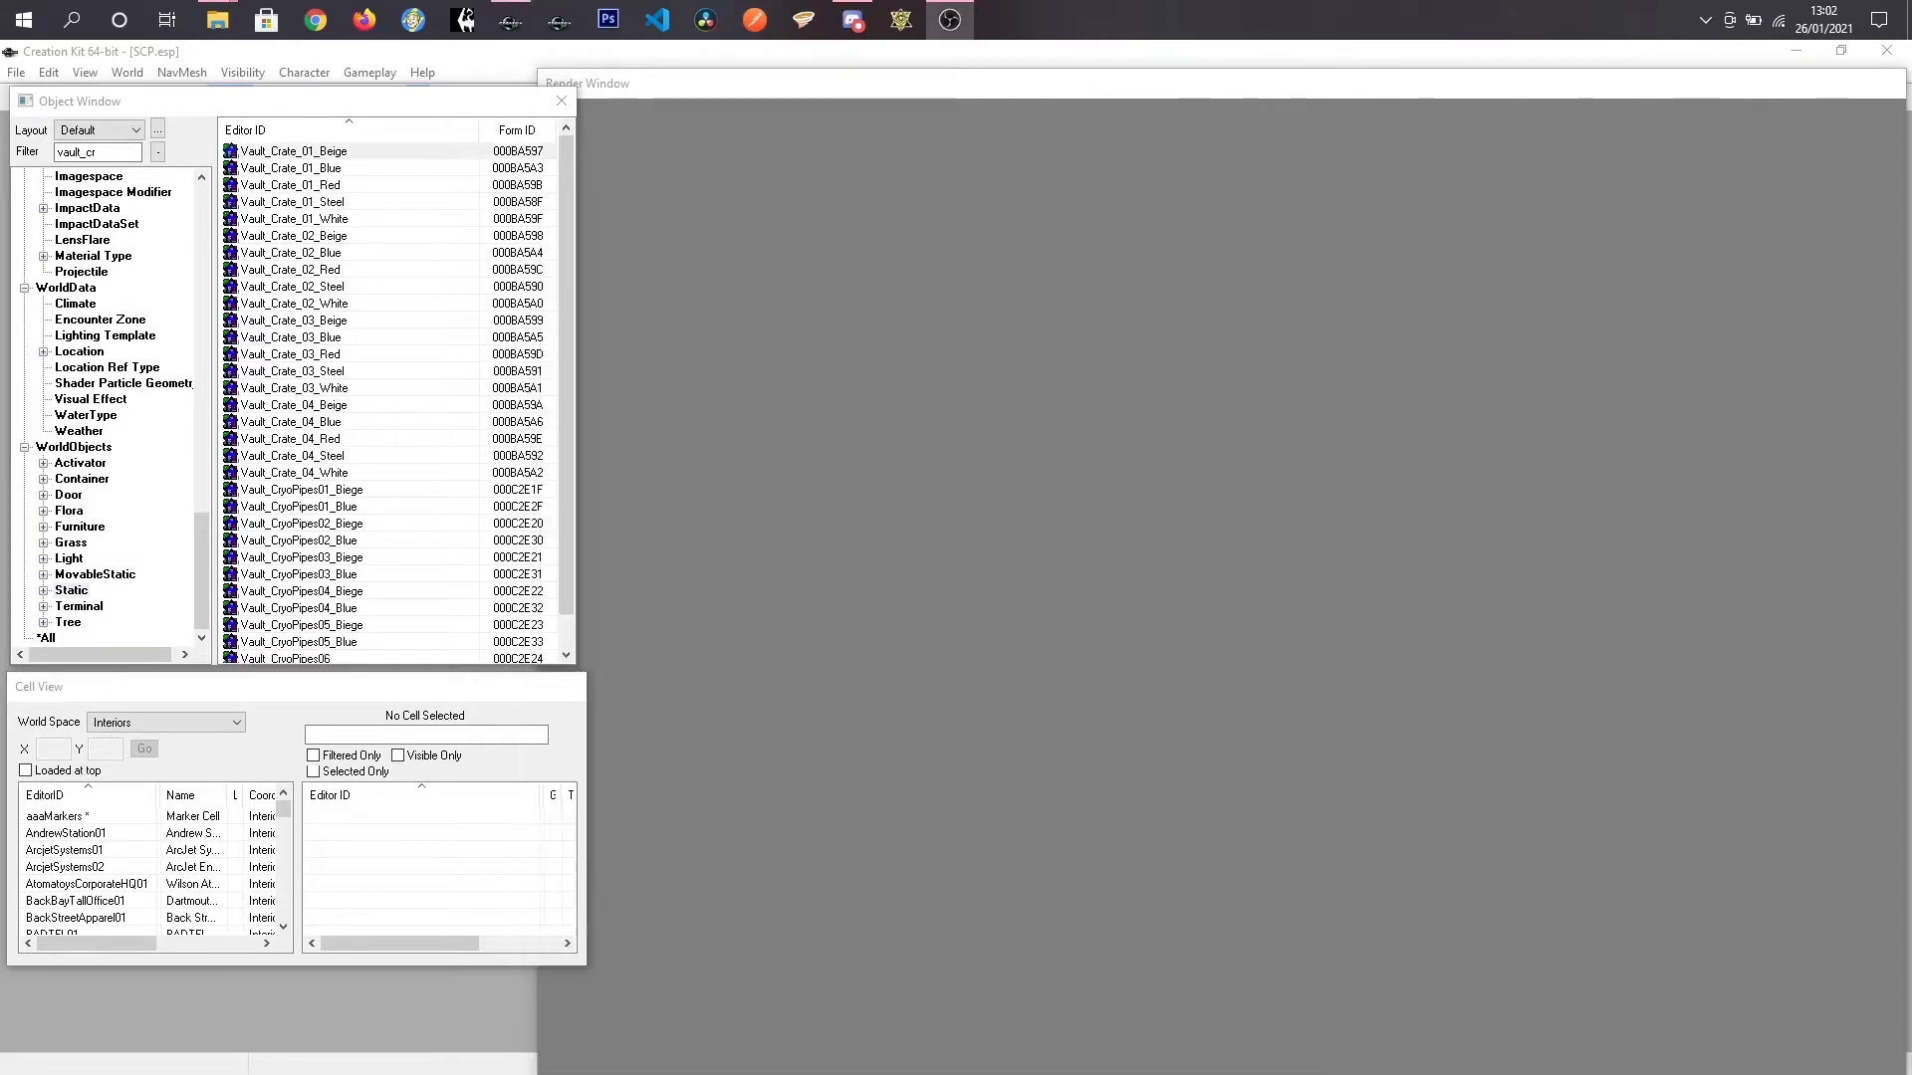
pyautogui.rightClick(318, 152)
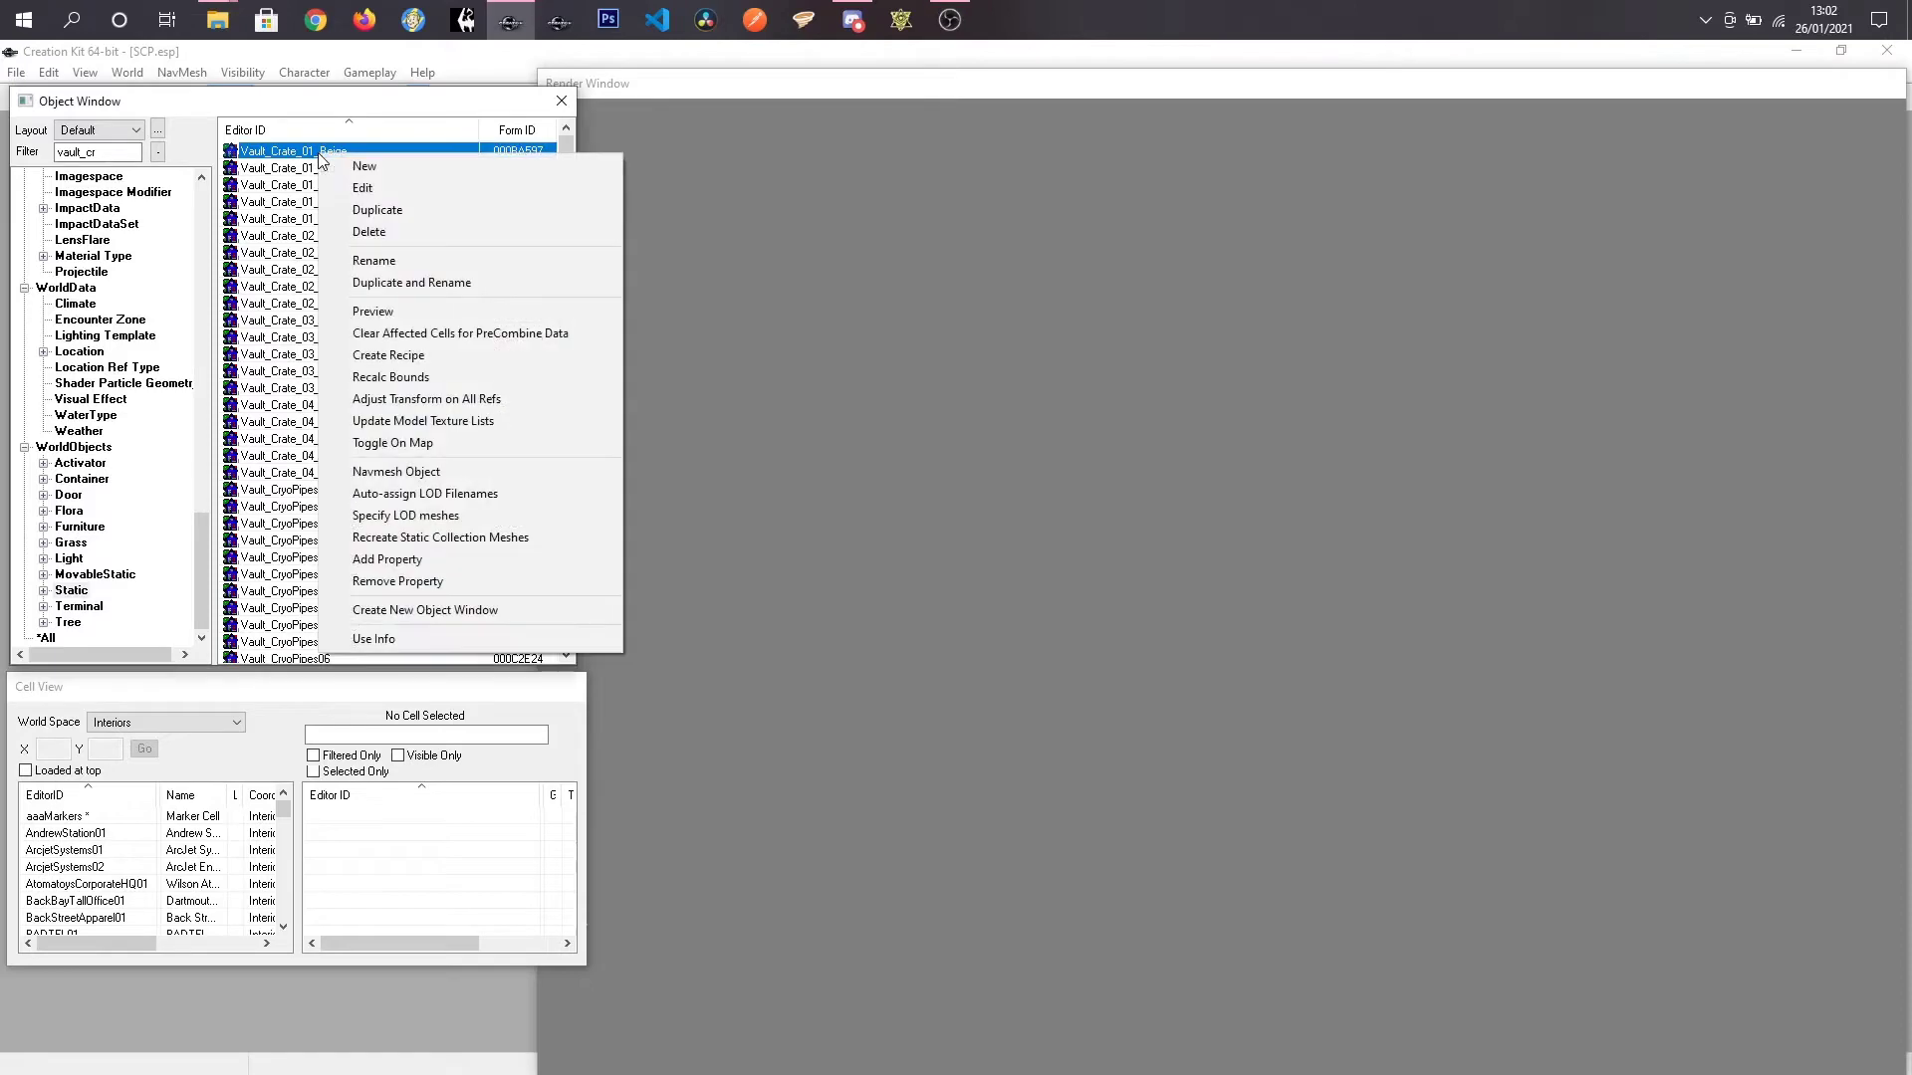
pyautogui.click(363, 189)
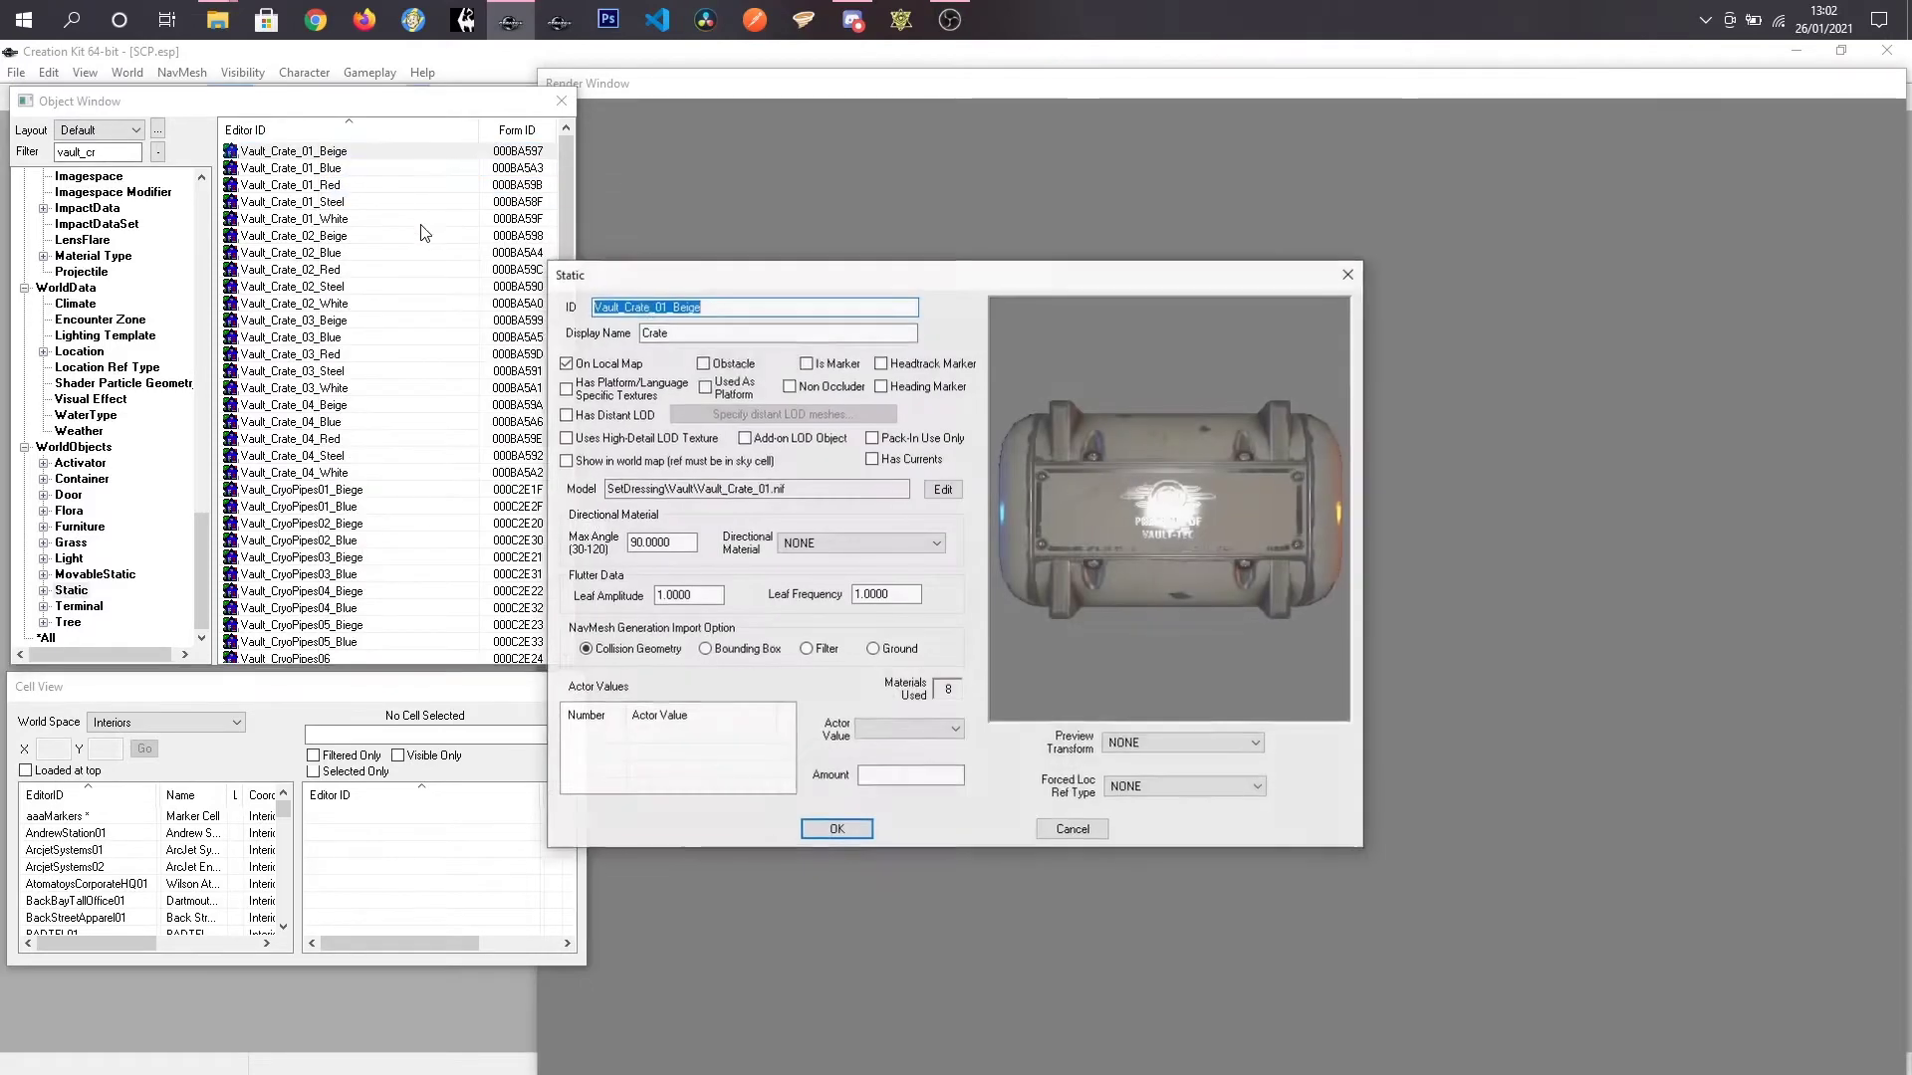
pyautogui.moveTo(733, 273); pyautogui.dragTo(819, 215)
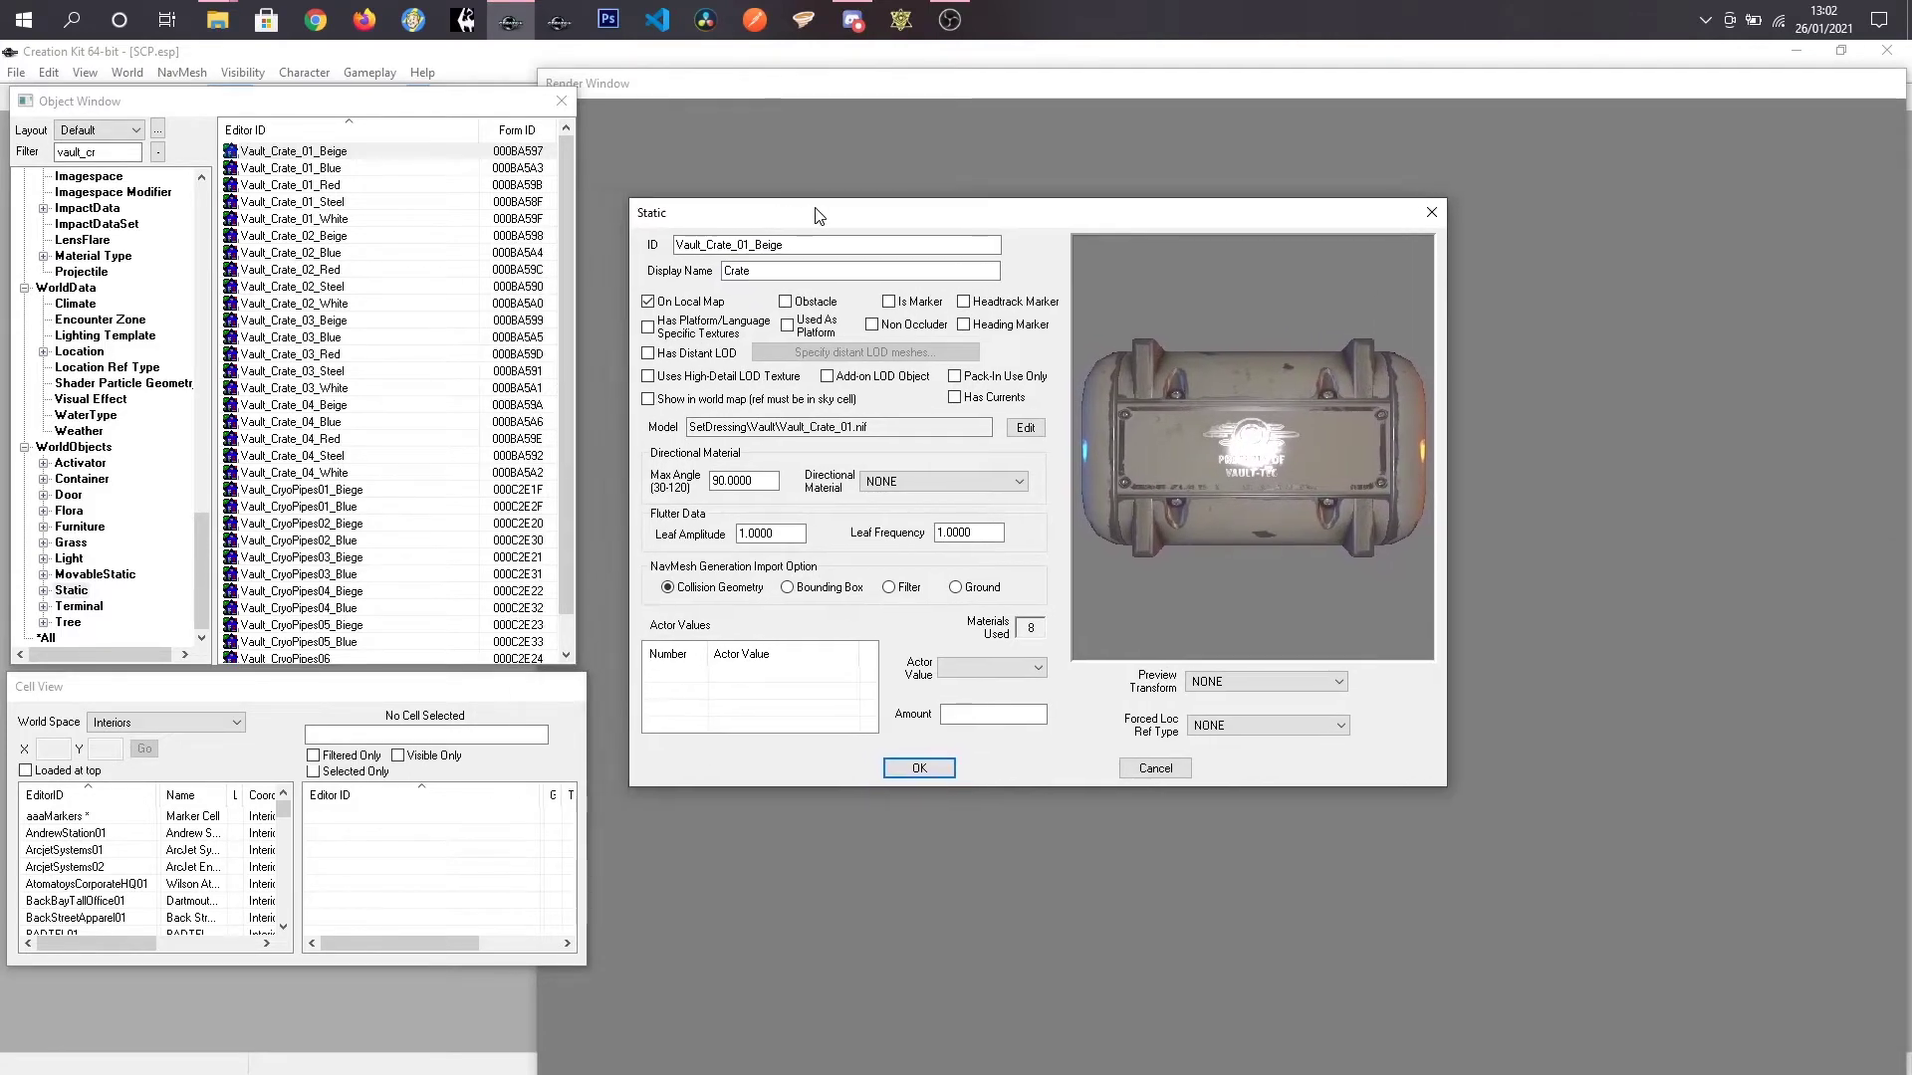
pyautogui.click(1025, 430)
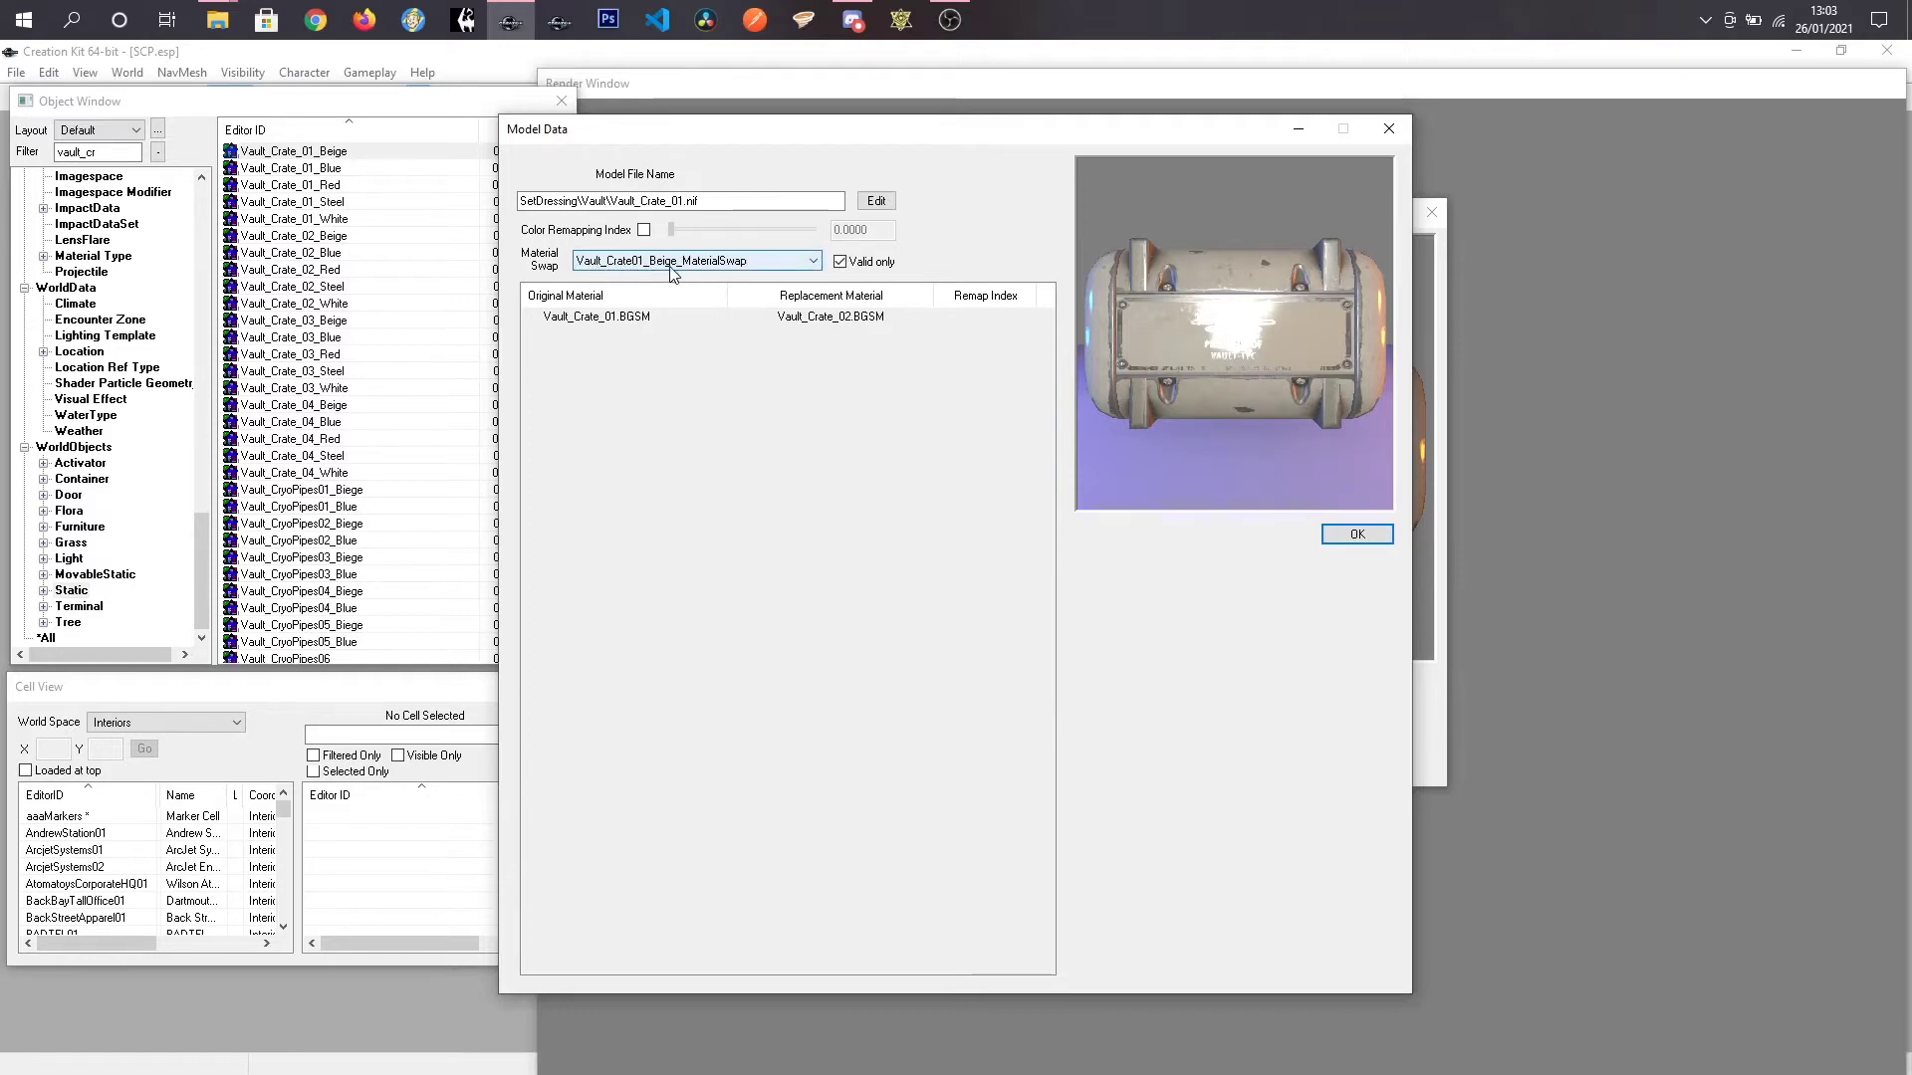
pyautogui.click(1356, 533)
pyautogui.click(1430, 213)
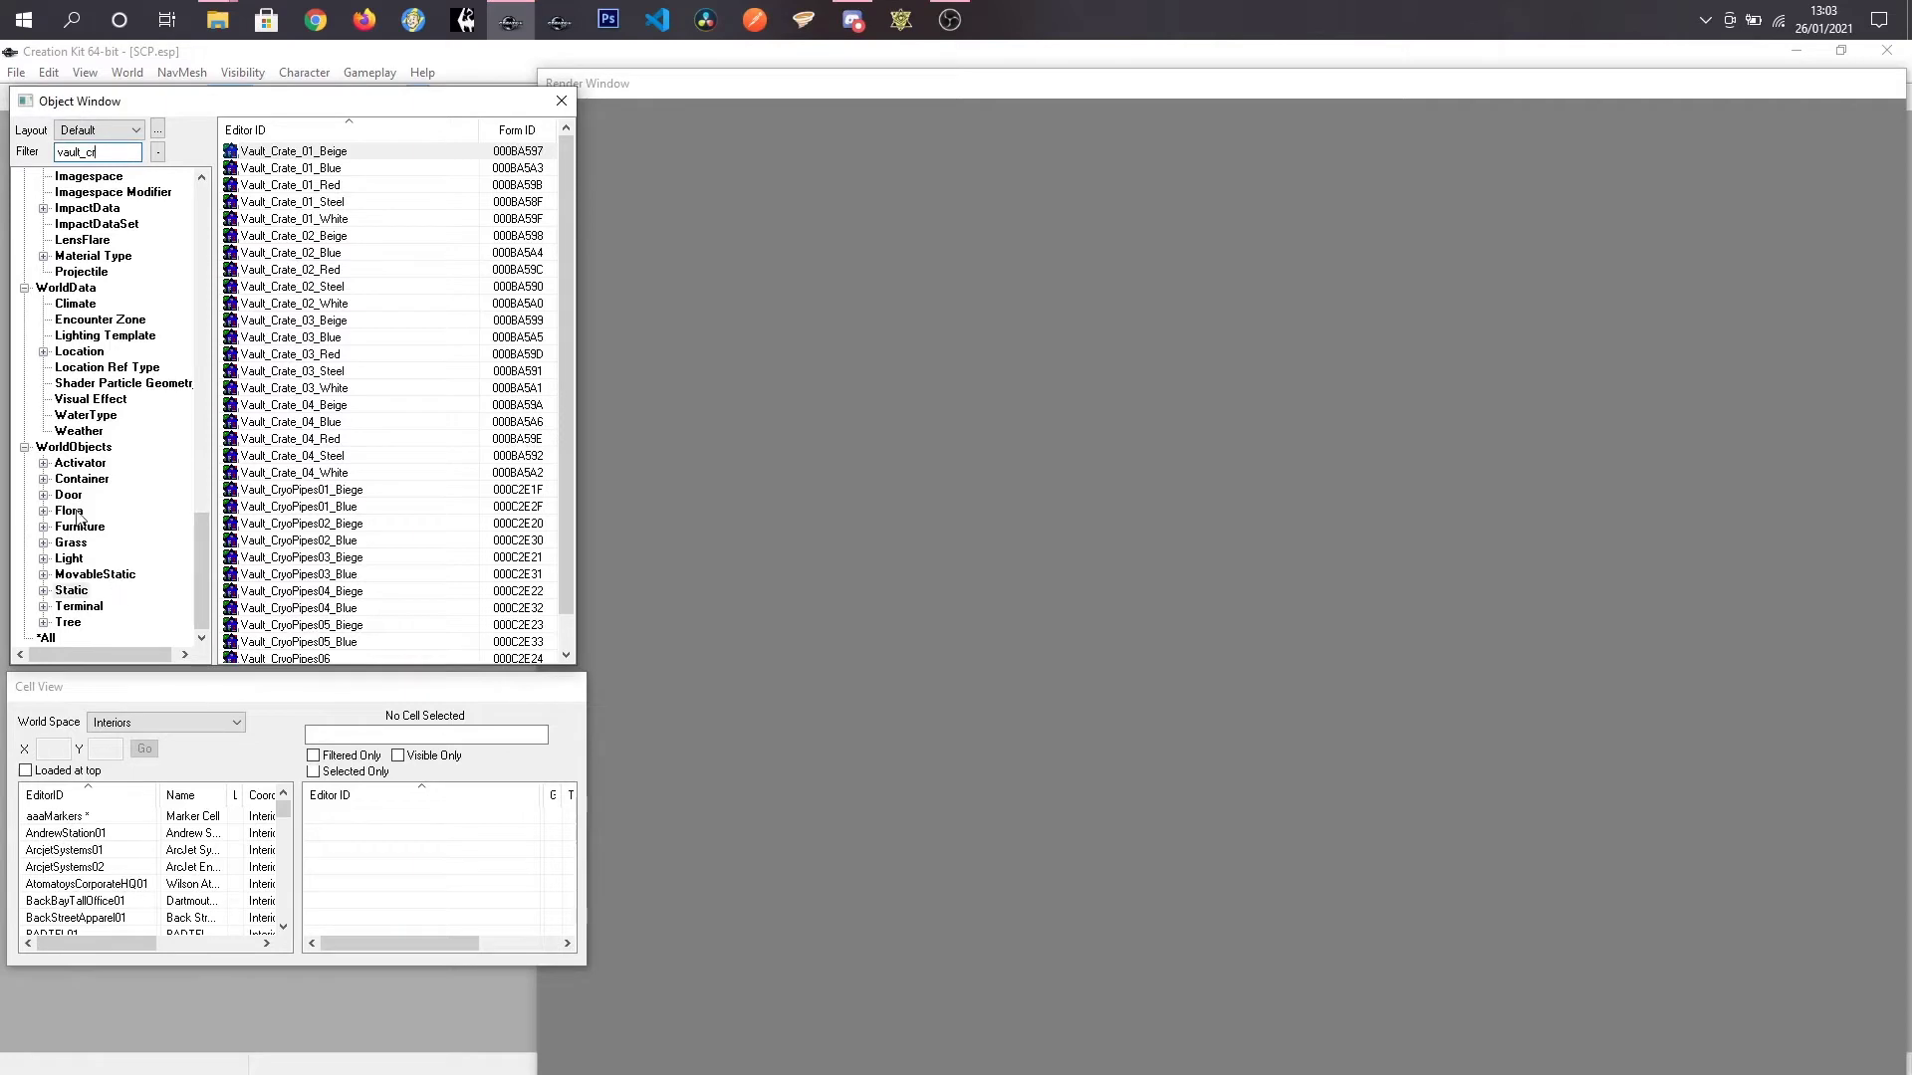
# Step: Open the Vault_Crate01_Beige_MaterialSwap record from the Material Swap category for editing
pyautogui.scroll(8, 90, 517)
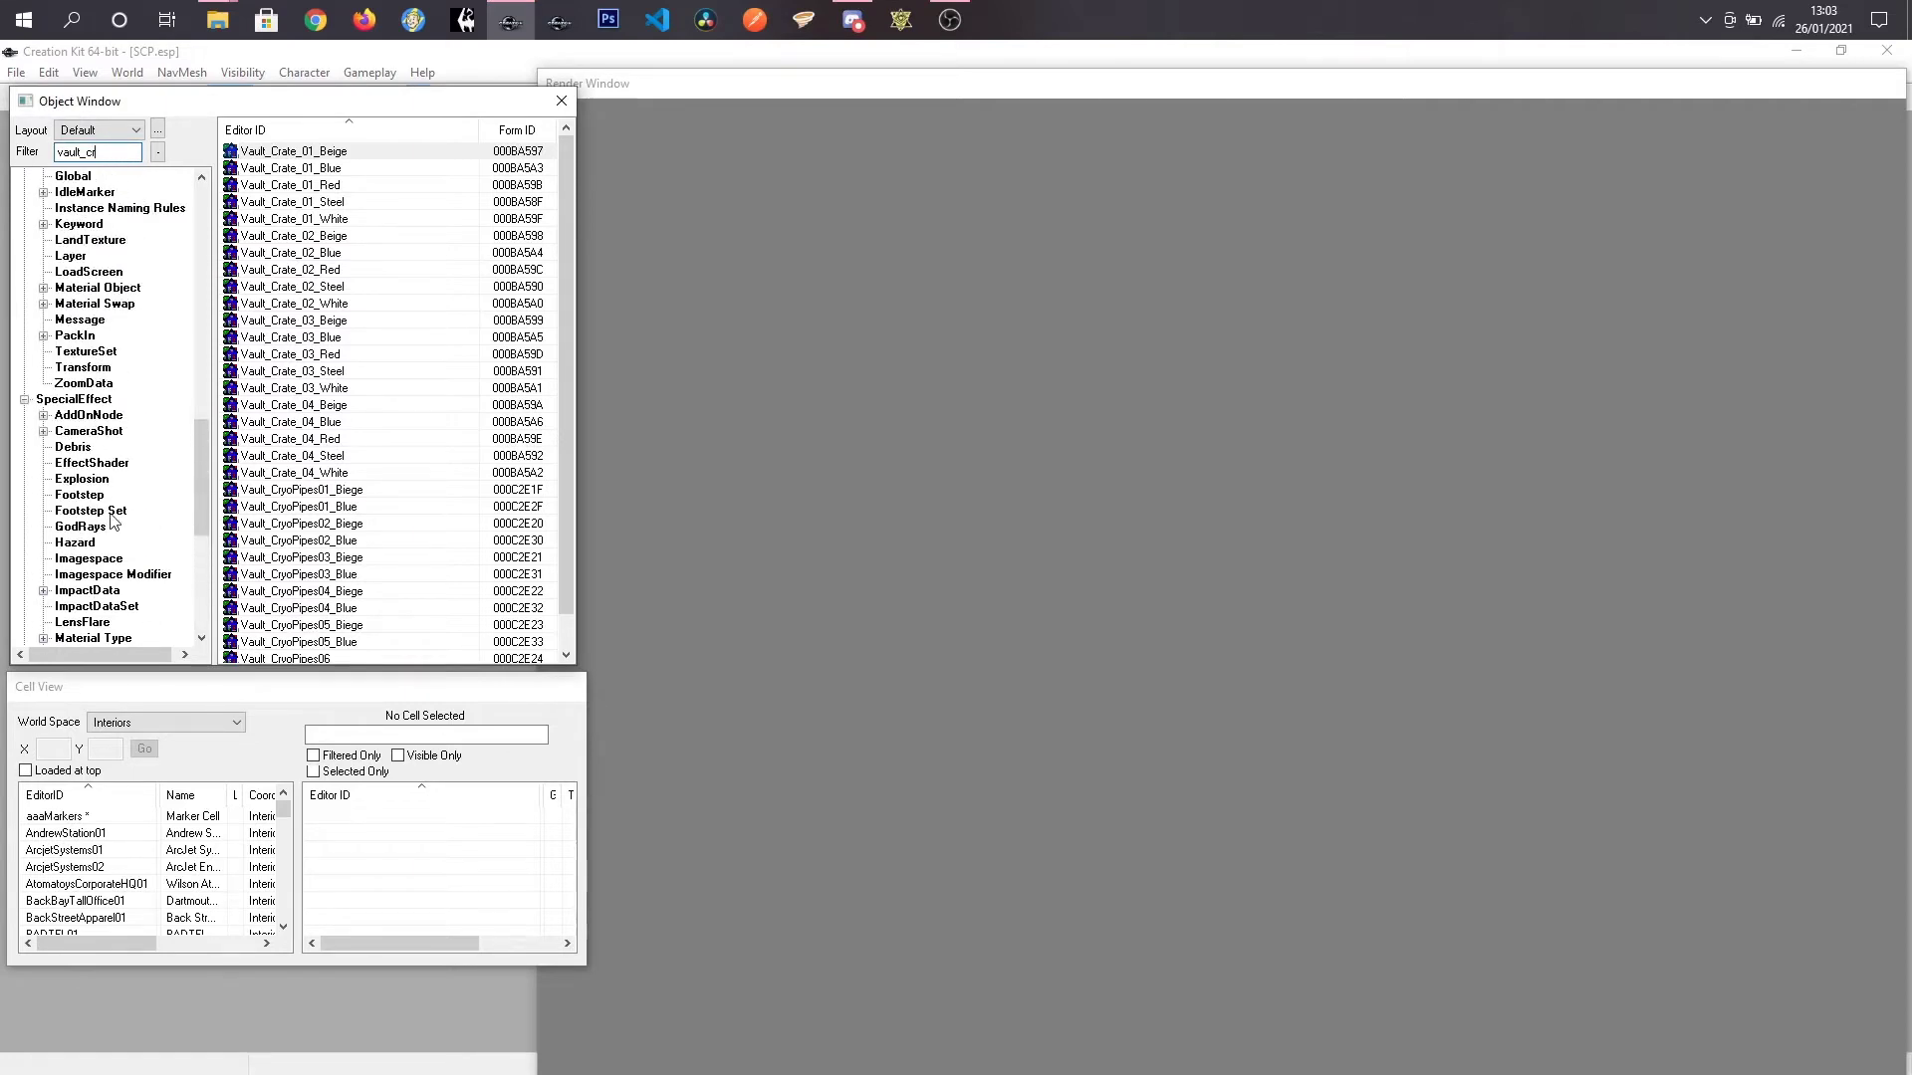
pyautogui.click(109, 306)
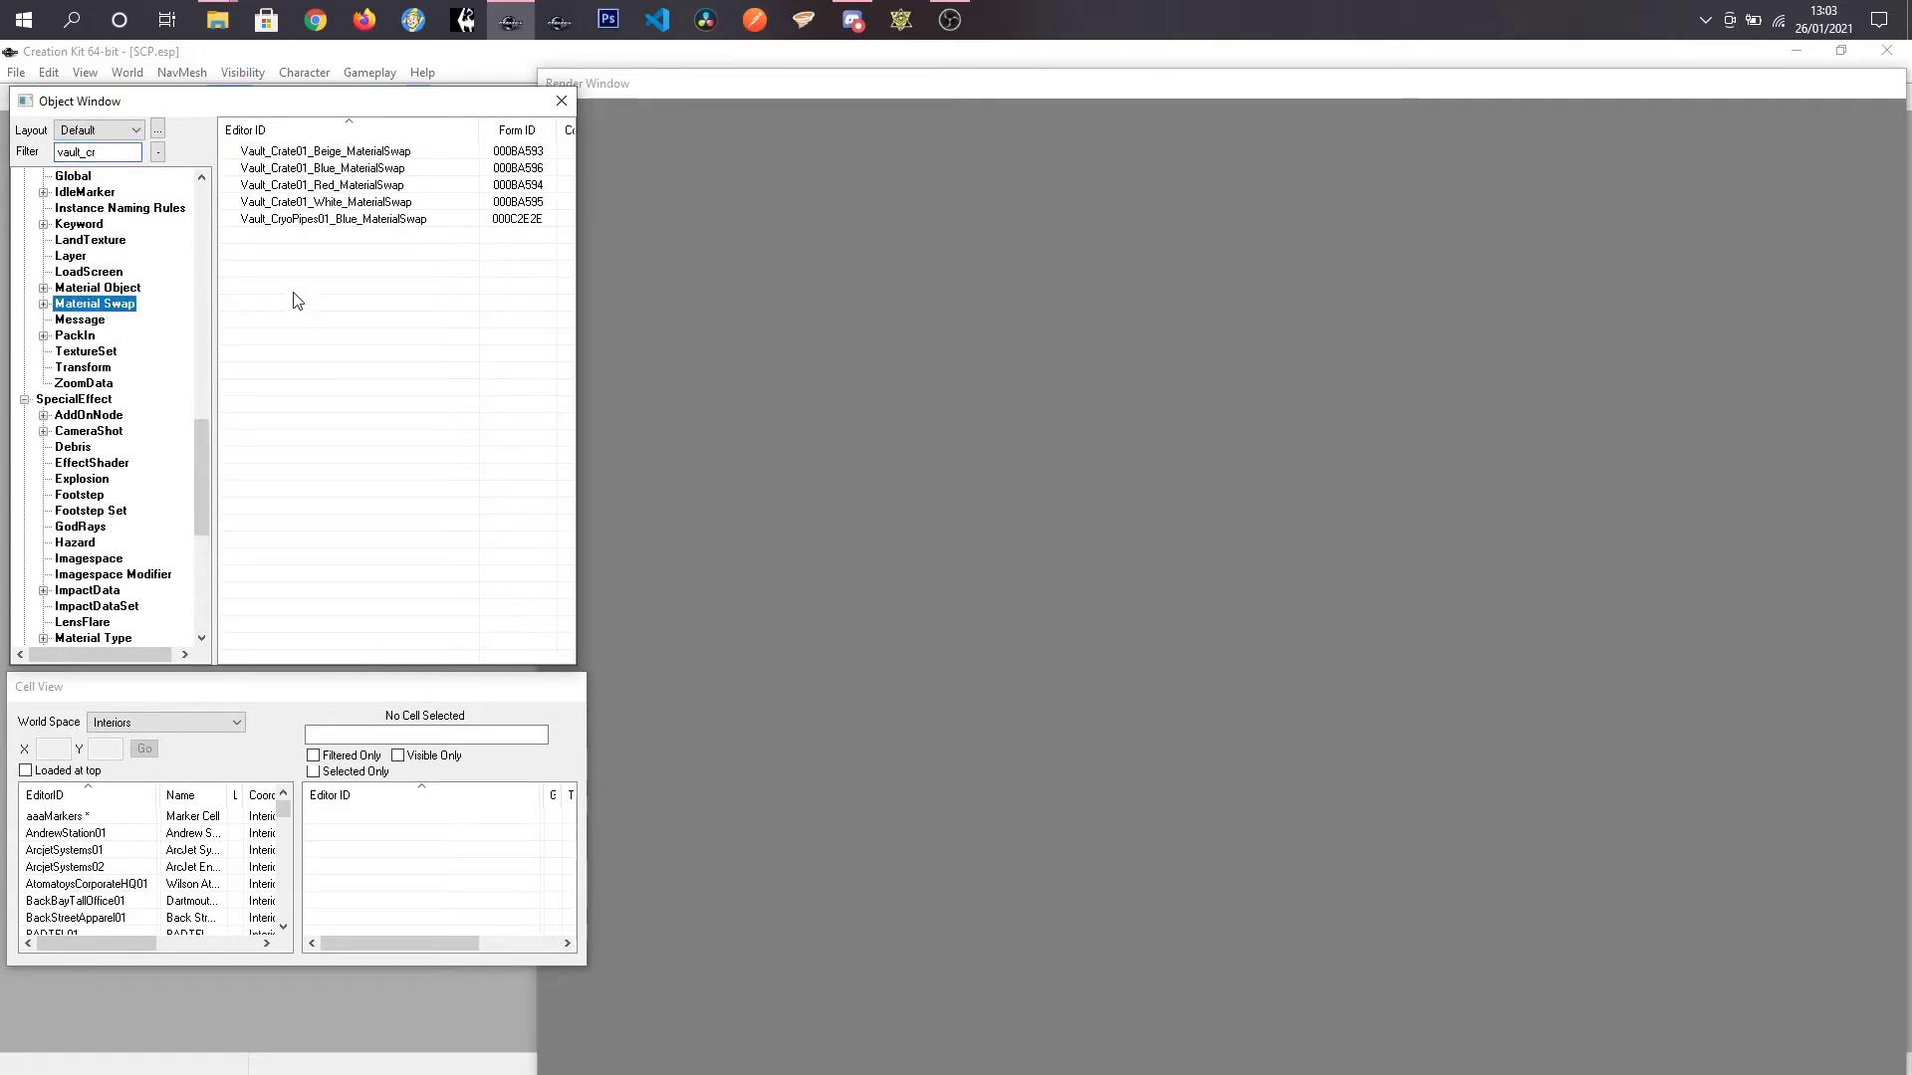
pyautogui.rightClick(322, 153)
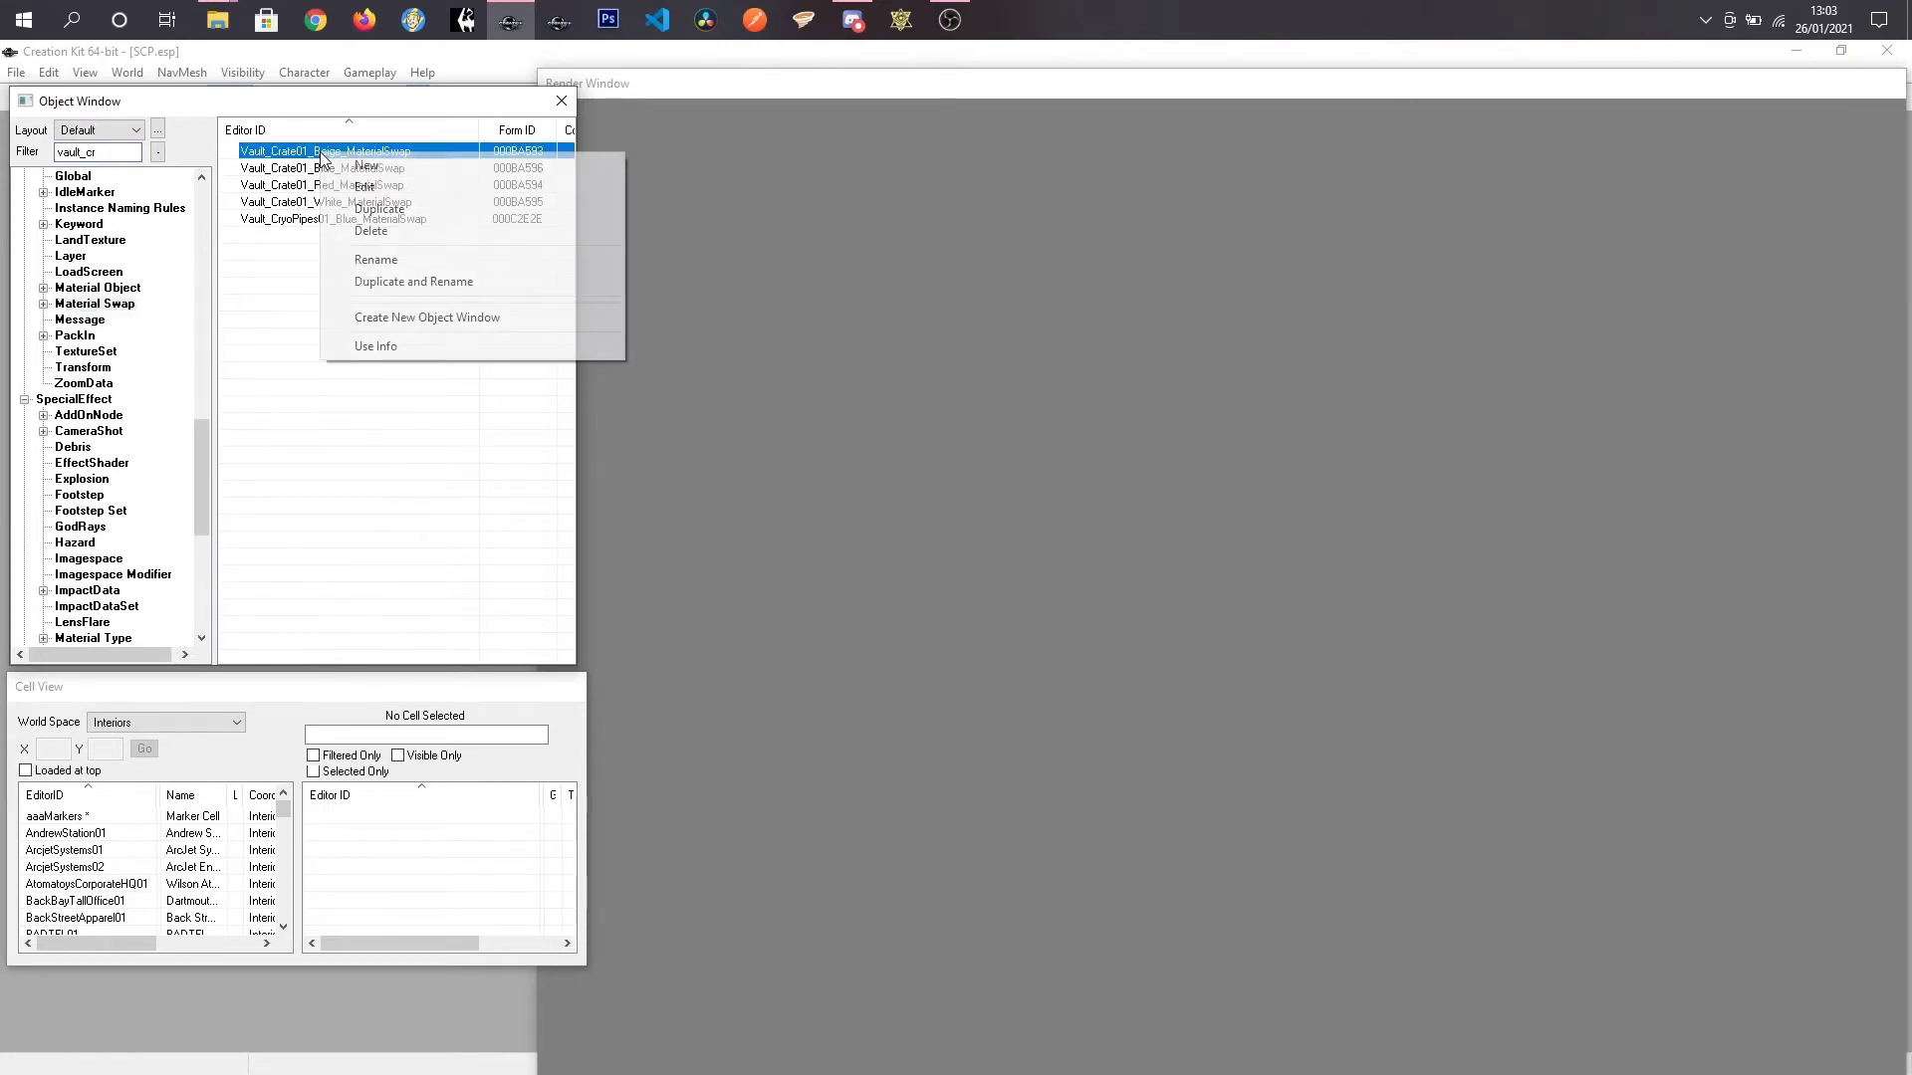
pyautogui.click(375, 189)
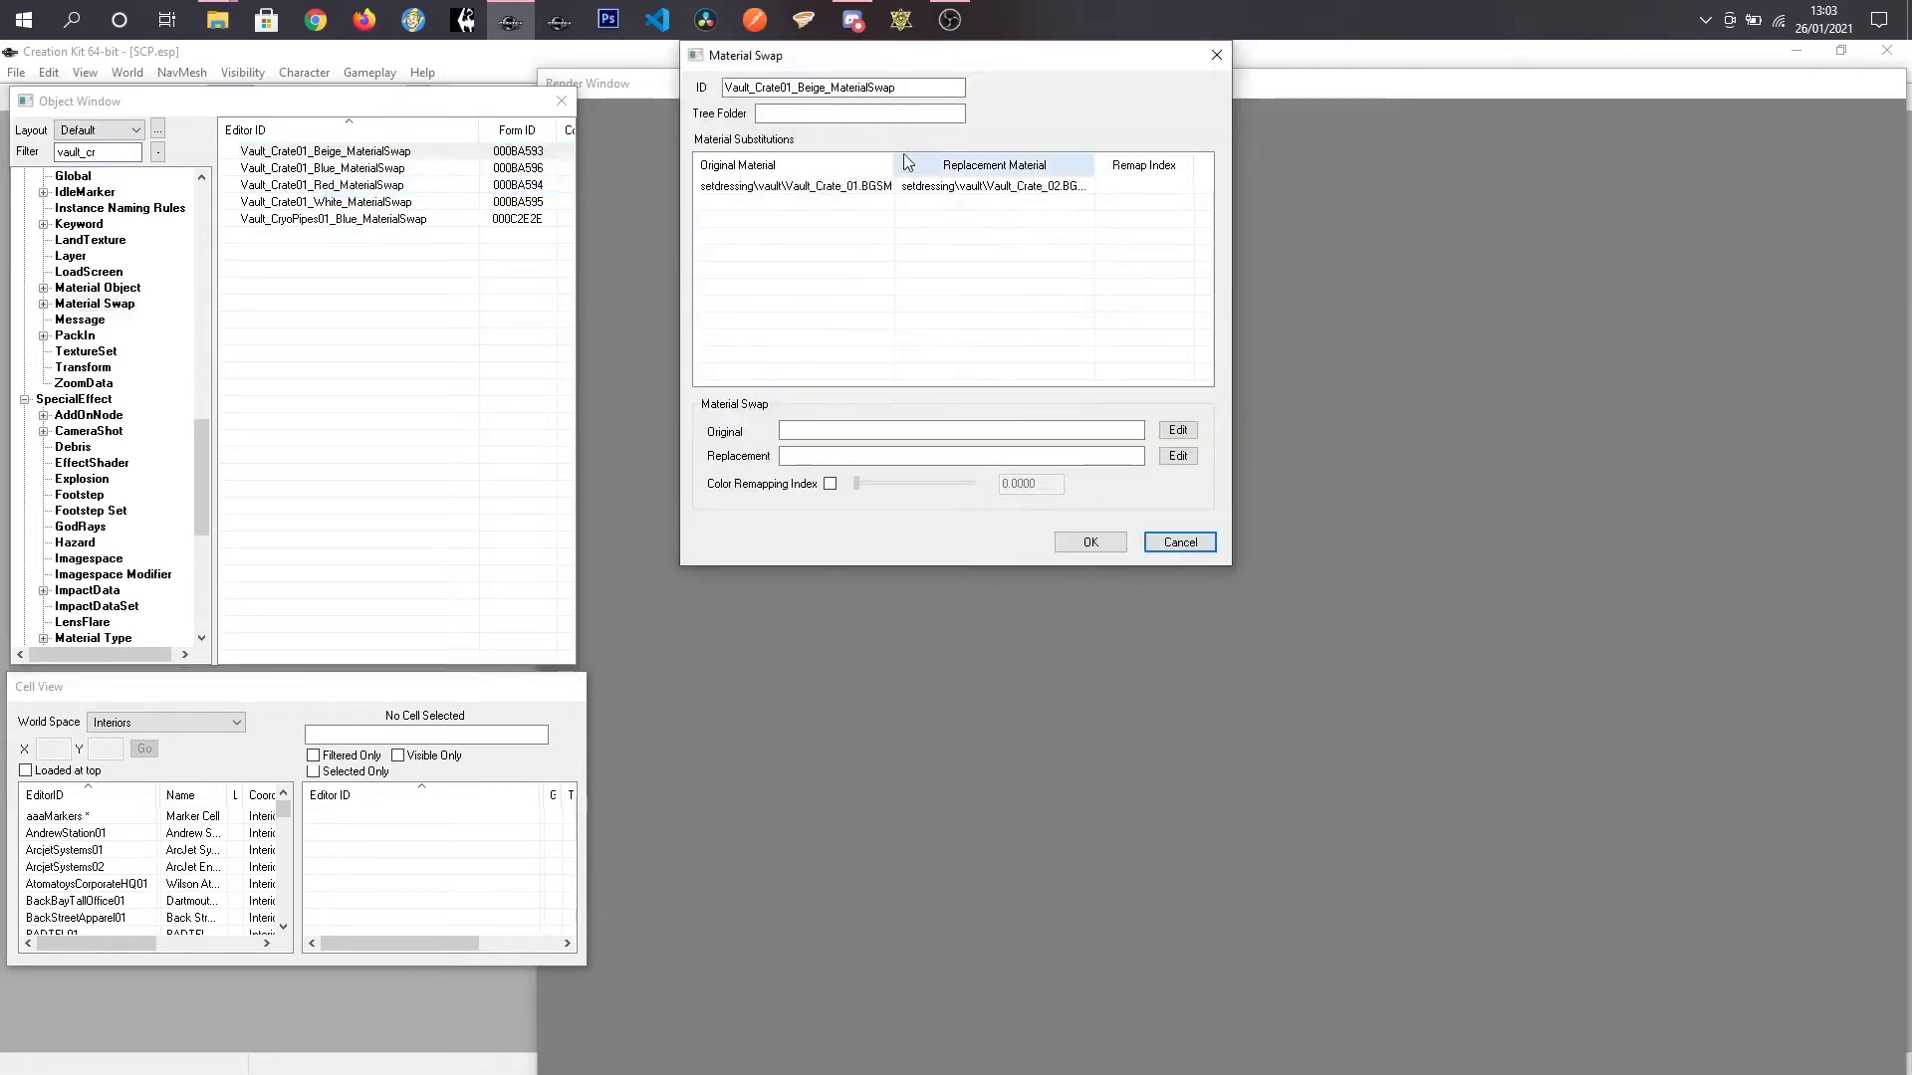
# Step: Widen the substitution columns to show Vault_Crate_01.BGSM replaced by Vault_Crate_02.BGSM
pyautogui.moveTo(894, 164); pyautogui.dragTo(947, 178)
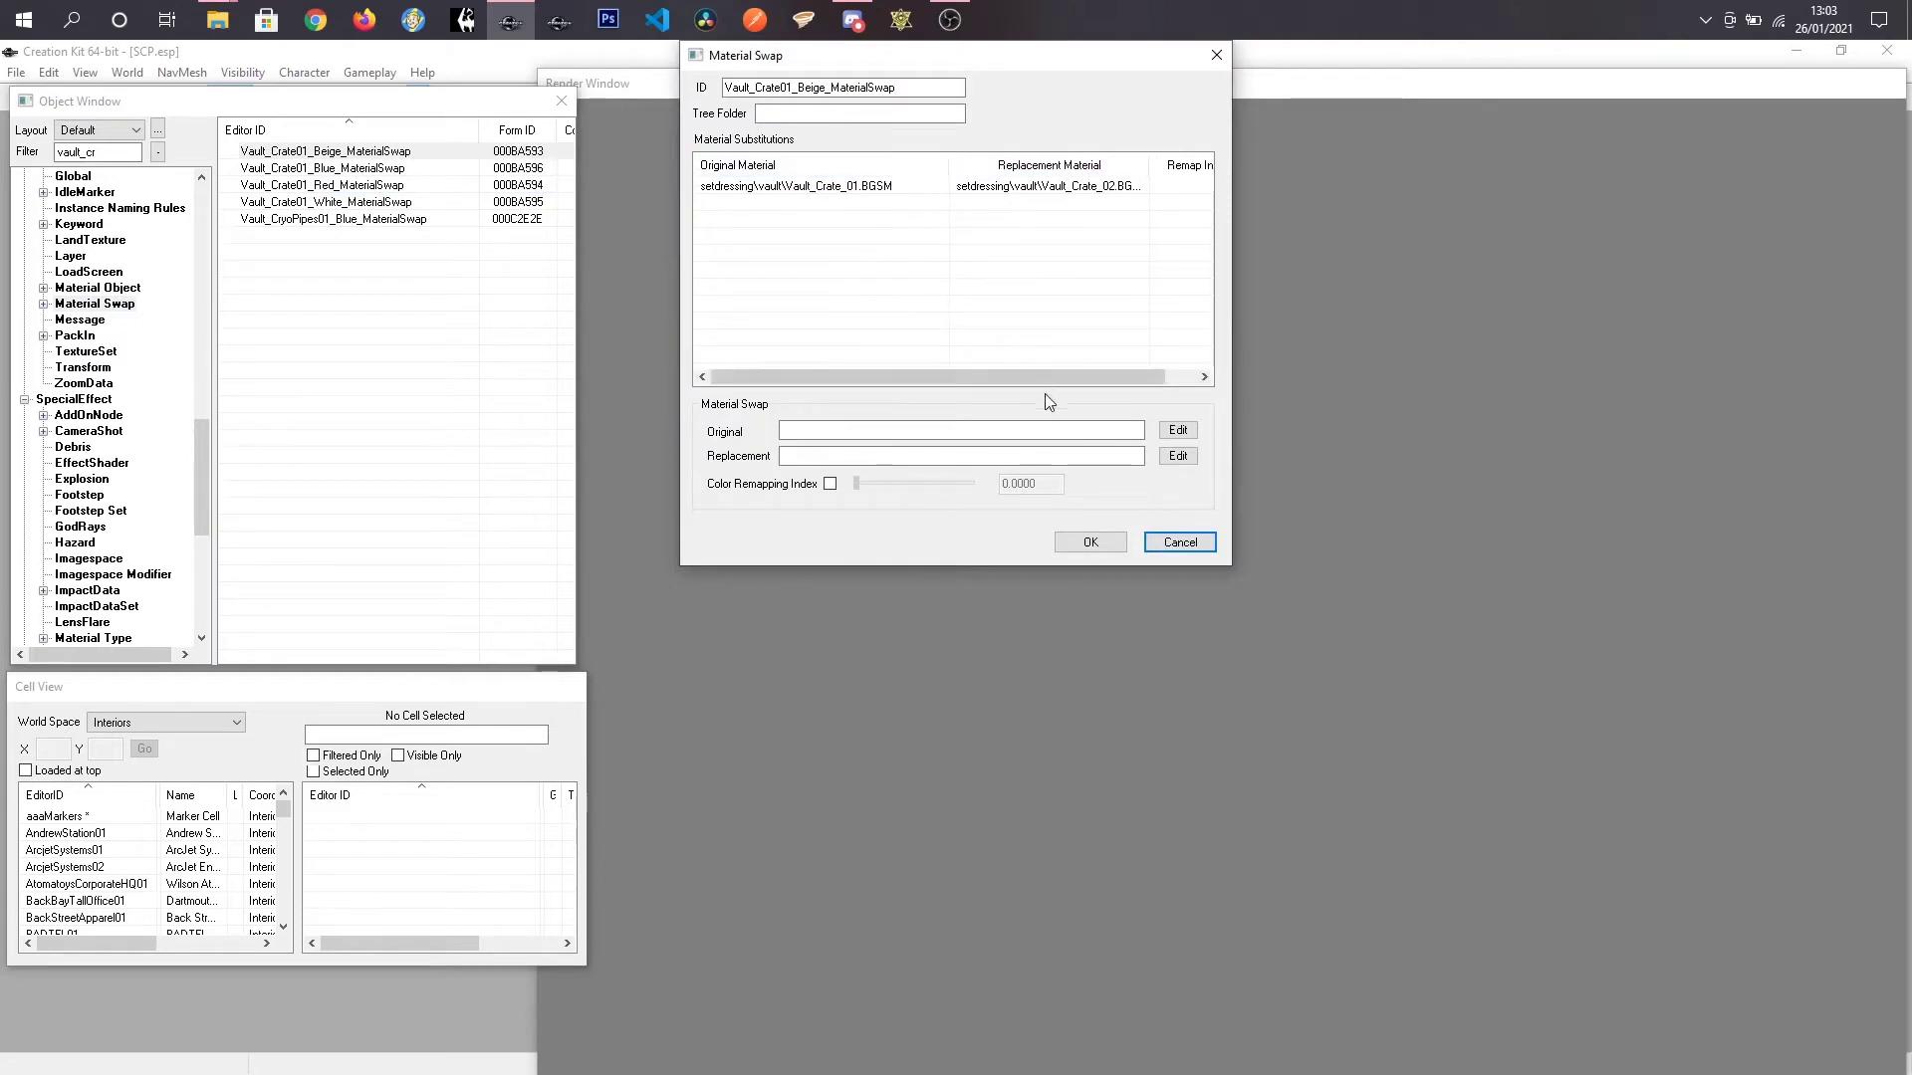
pyautogui.moveTo(1045, 376); pyautogui.dragTo(1077, 377)
pyautogui.moveTo(1115, 162); pyautogui.dragTo(1160, 162)
pyautogui.click(836, 376)
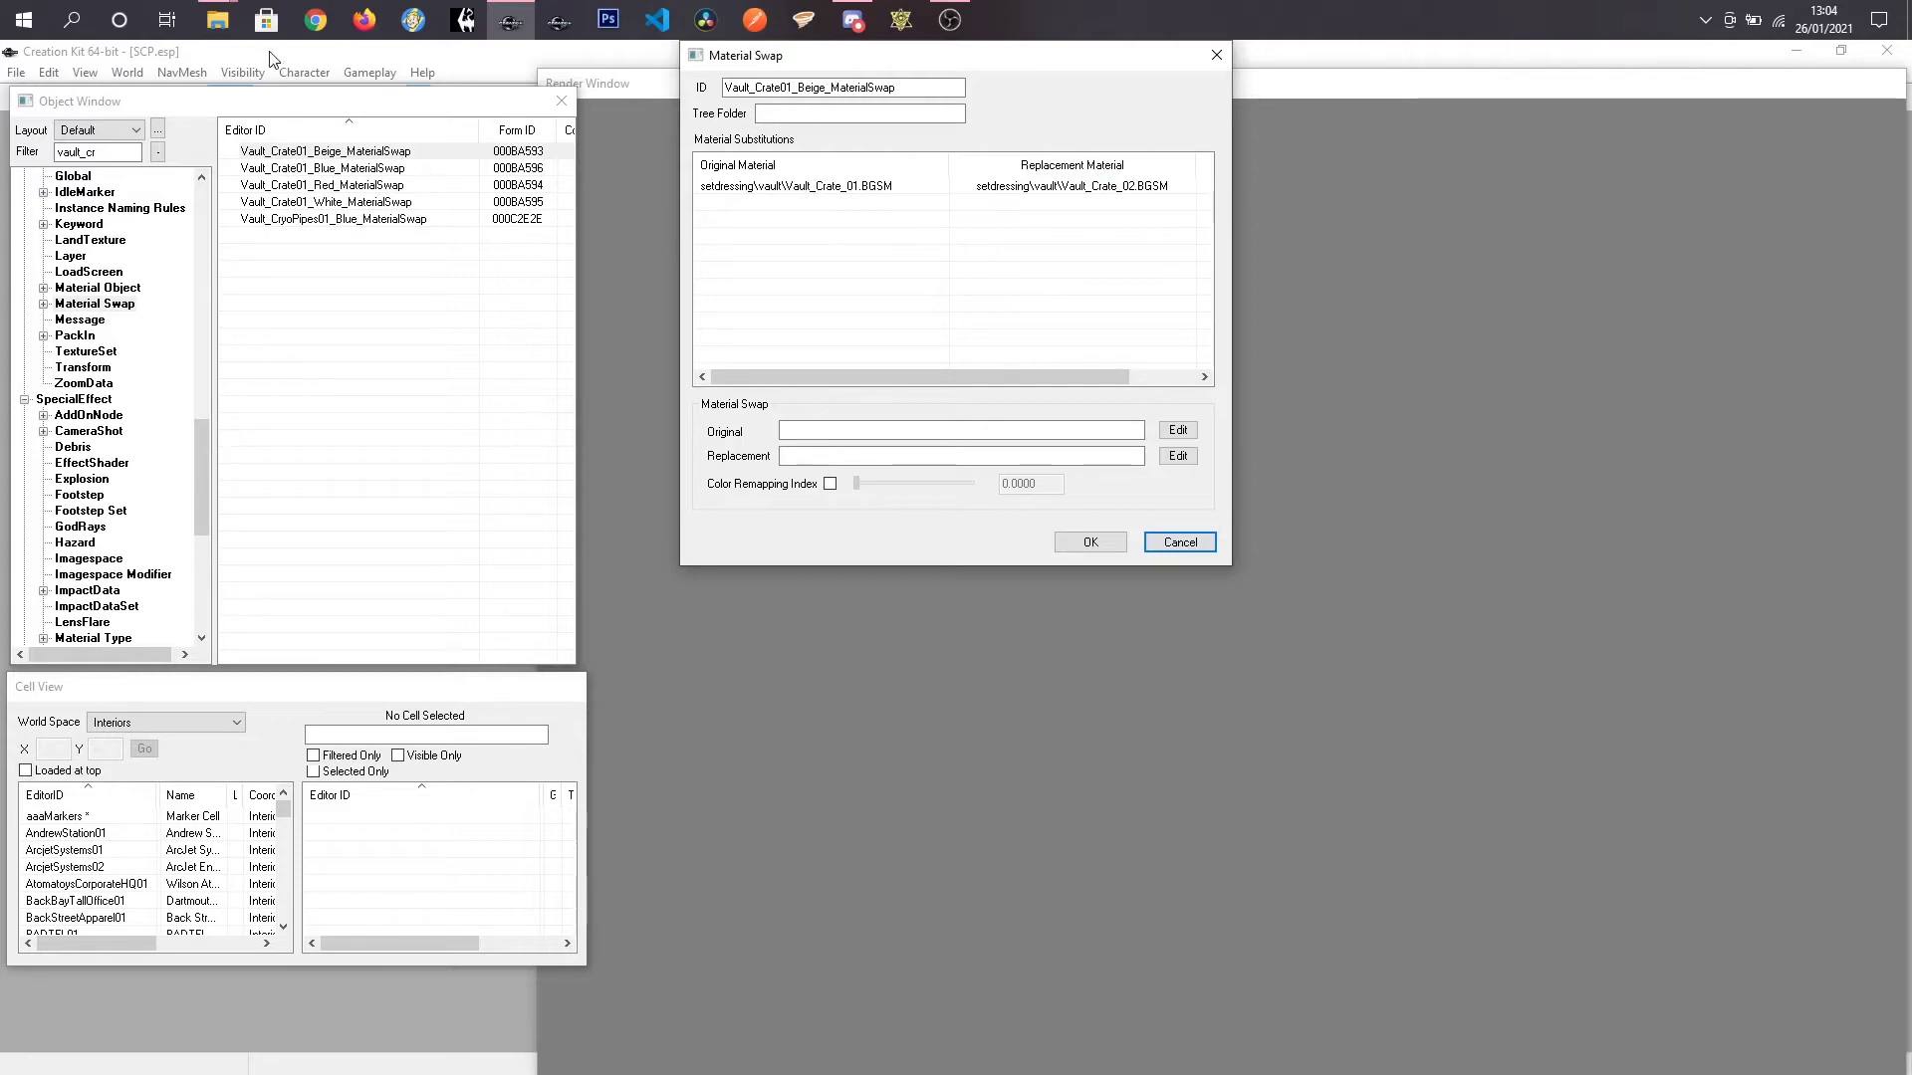
pyautogui.moveTo(217, 19)
pyautogui.click(201, 106)
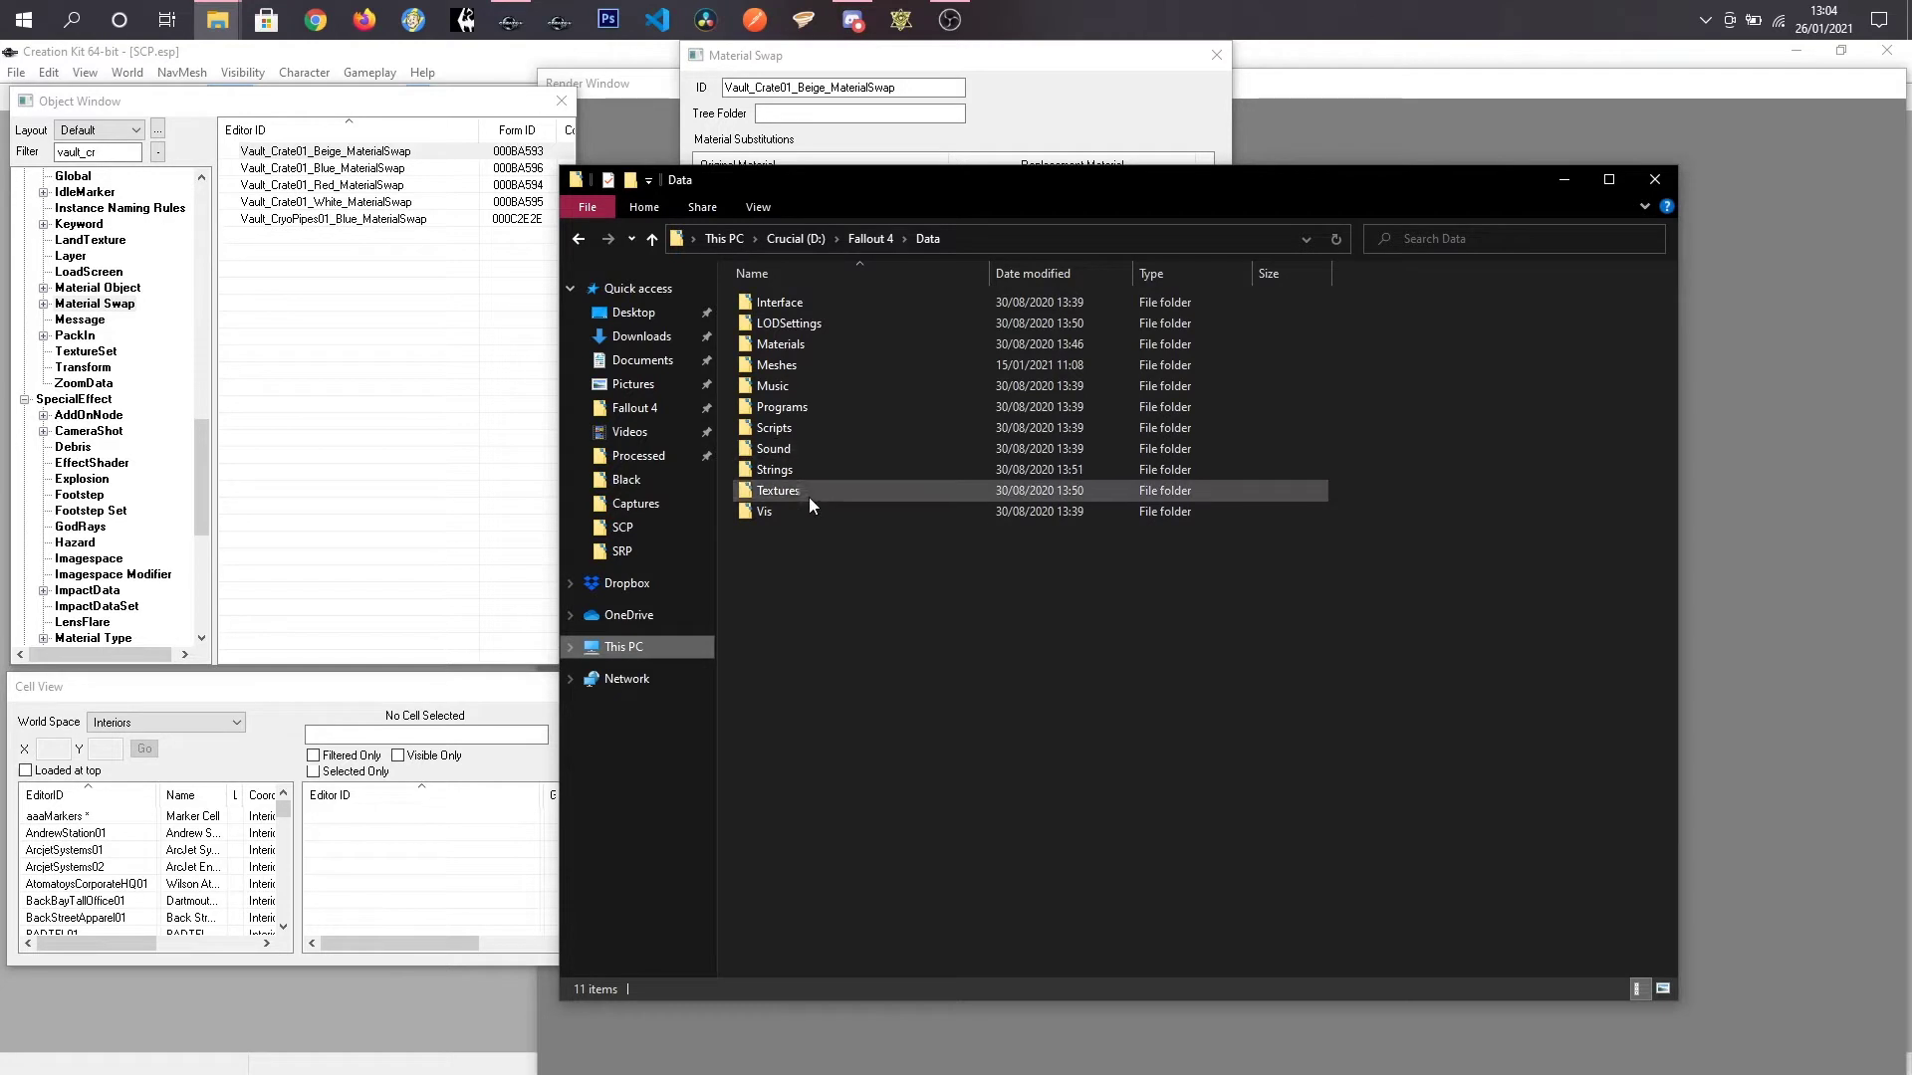
# Step: Copy Vault_Crate_01.BGSM from the Materials\SetDressing\Vault folder
pyautogui.doubleClick(778, 344)
pyautogui.moveTo(848, 181); pyautogui.dragTo(848, 229)
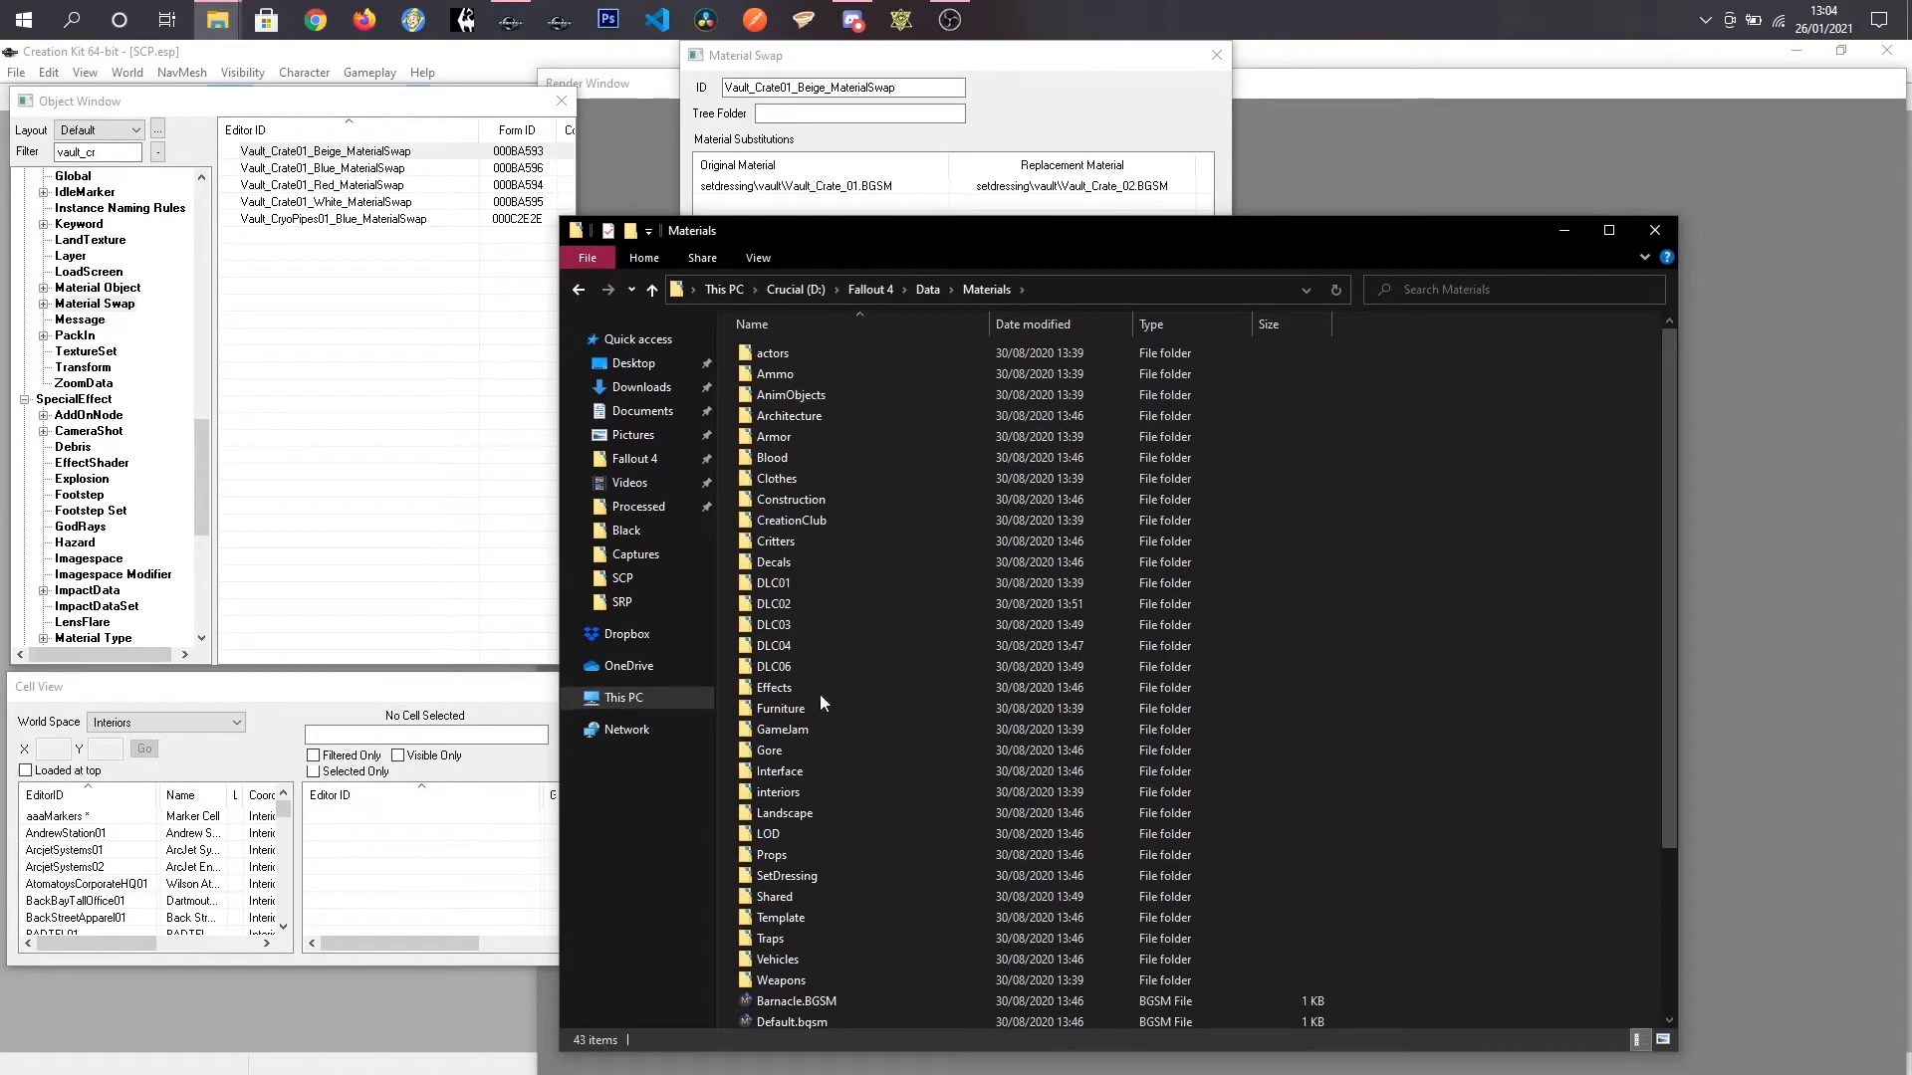
pyautogui.click(780, 878)
pyautogui.doubleClick(780, 878)
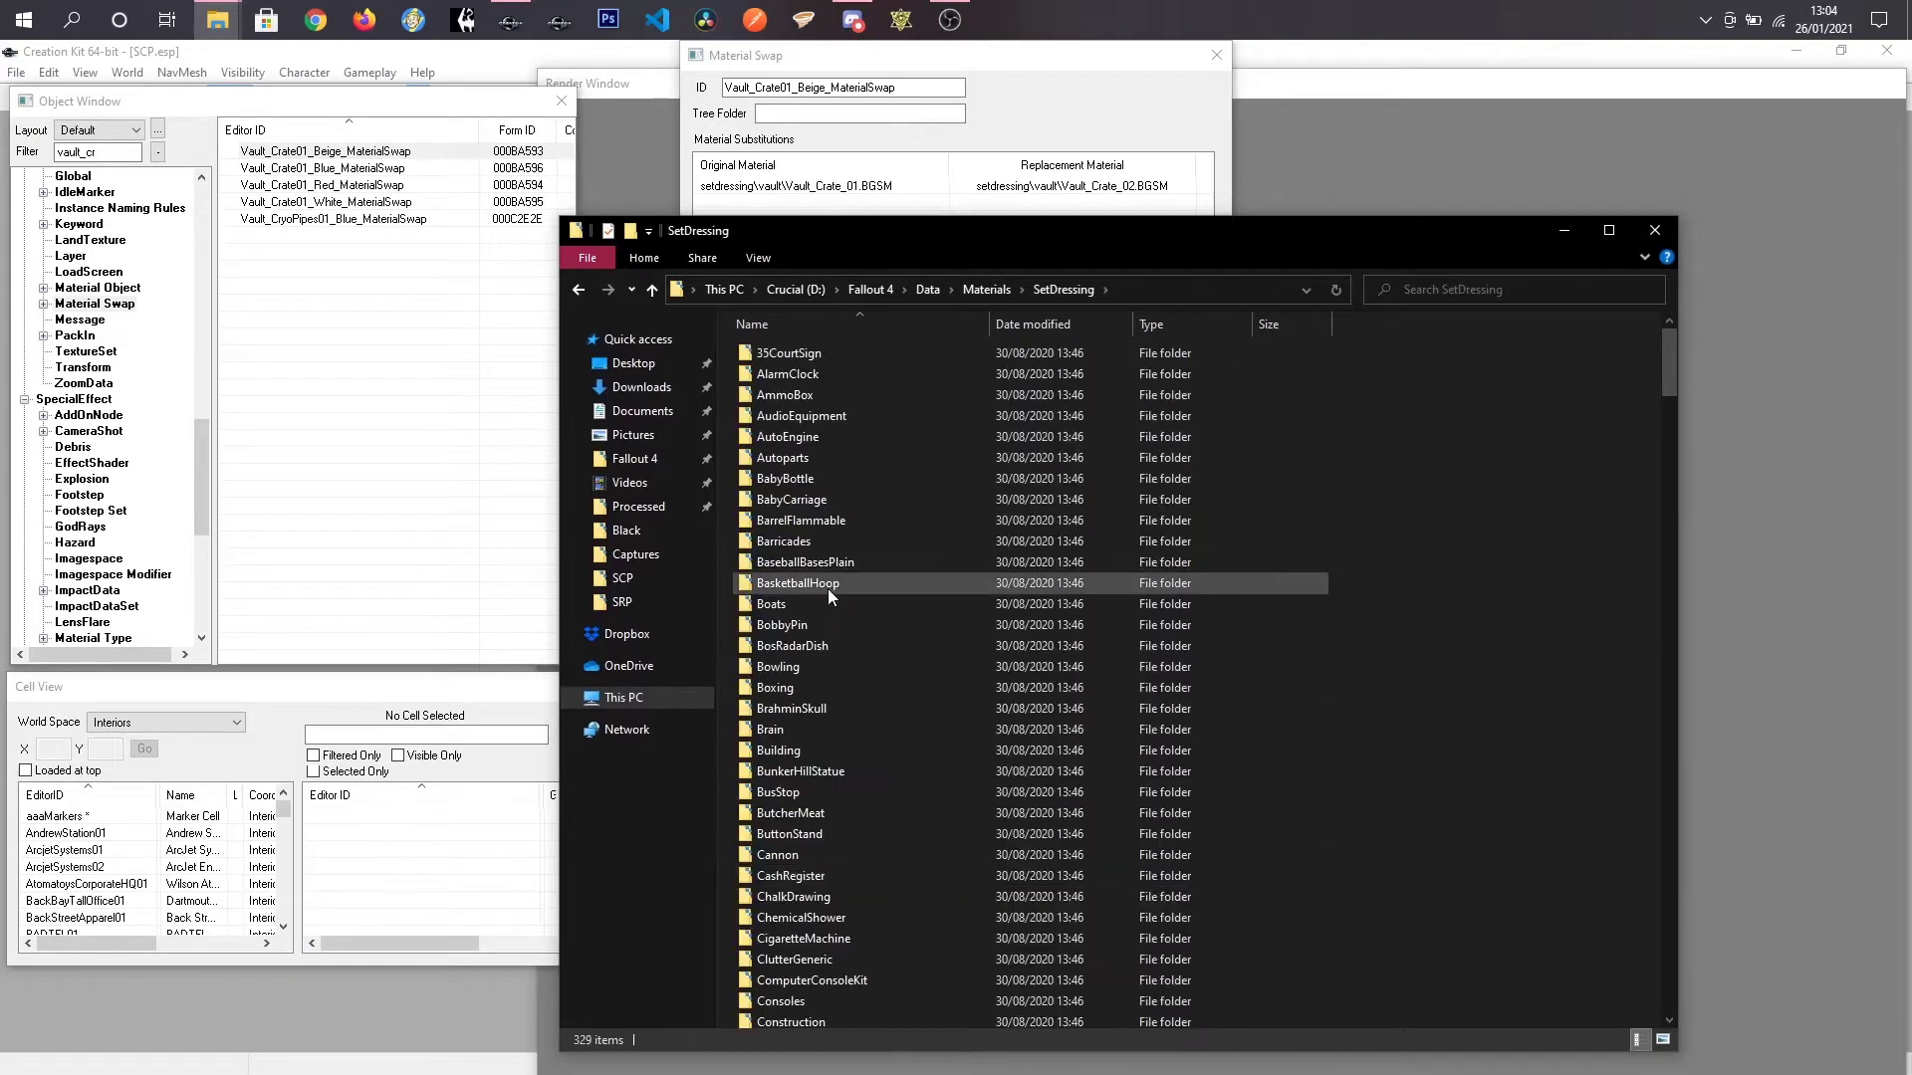
pyautogui.scroll(-5, 820, 840)
pyautogui.scroll(-20, 821, 843)
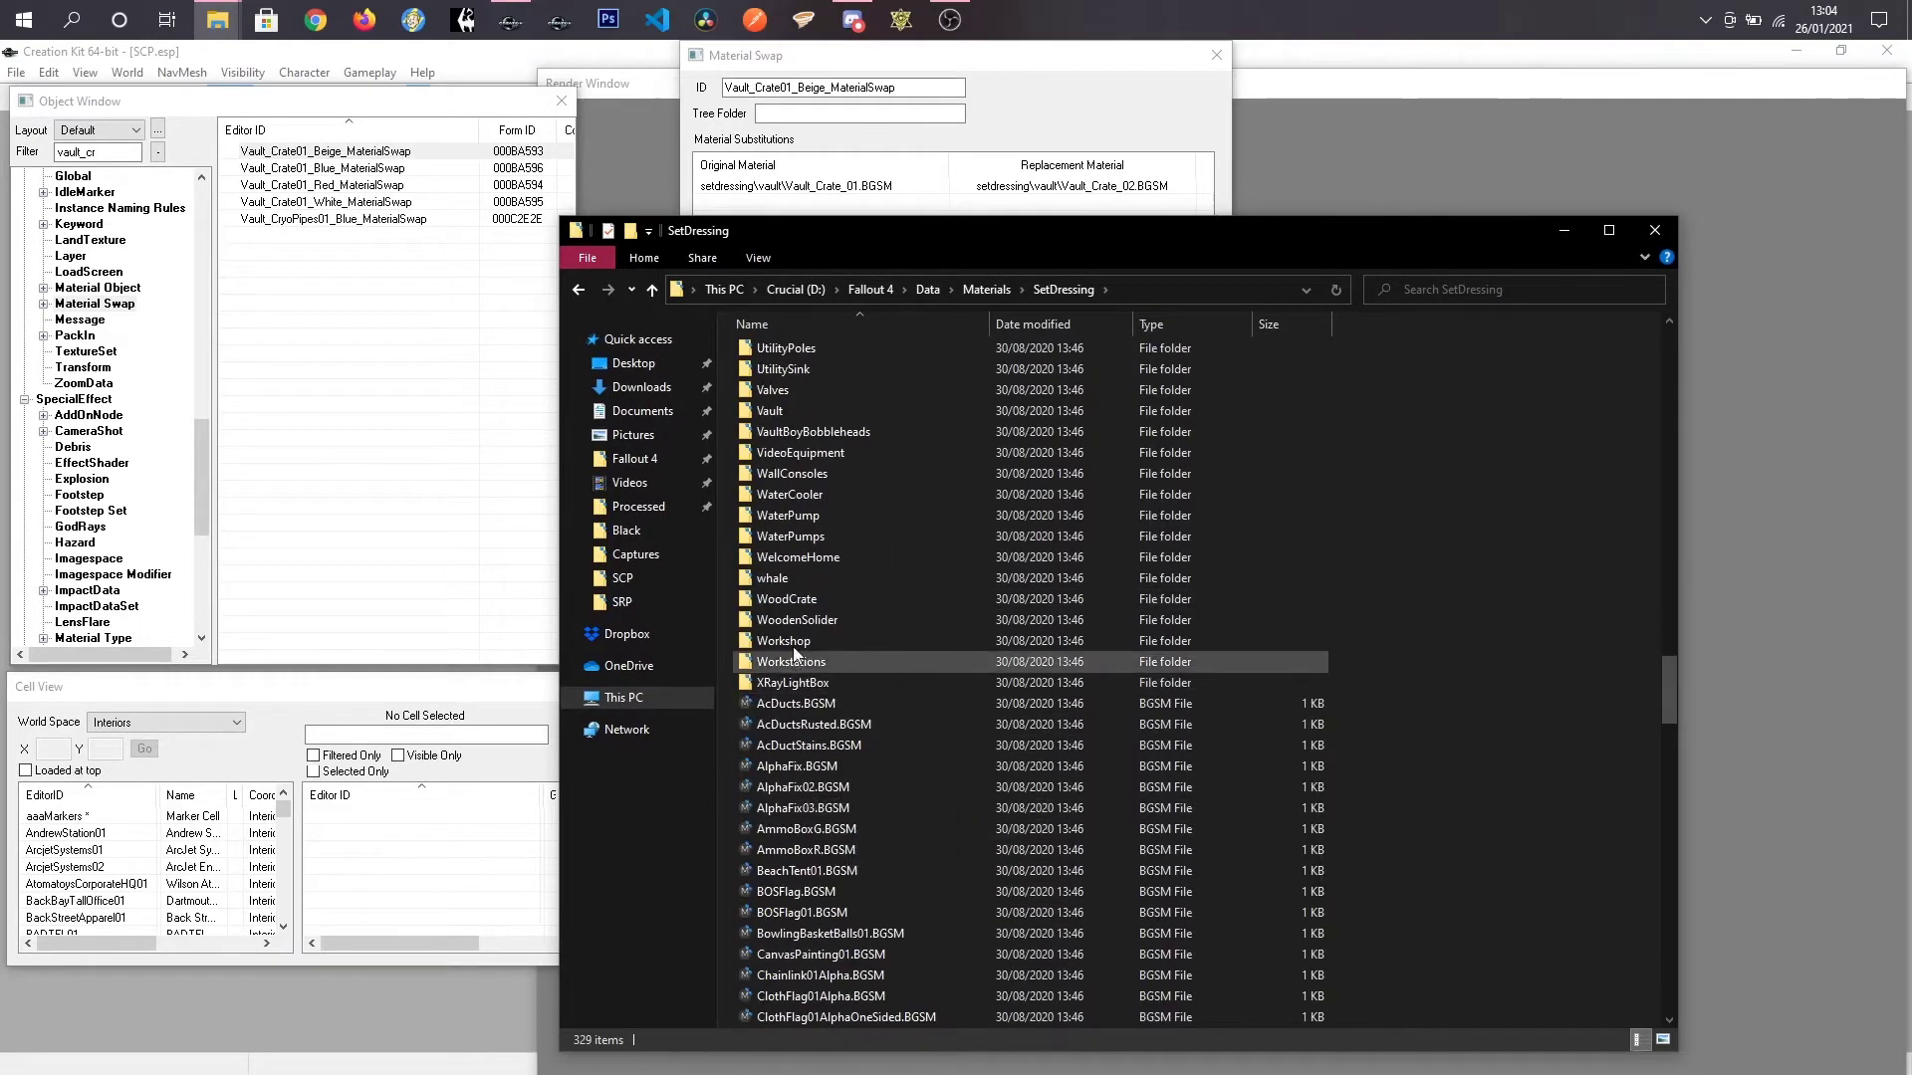
pyautogui.doubleClick(786, 410)
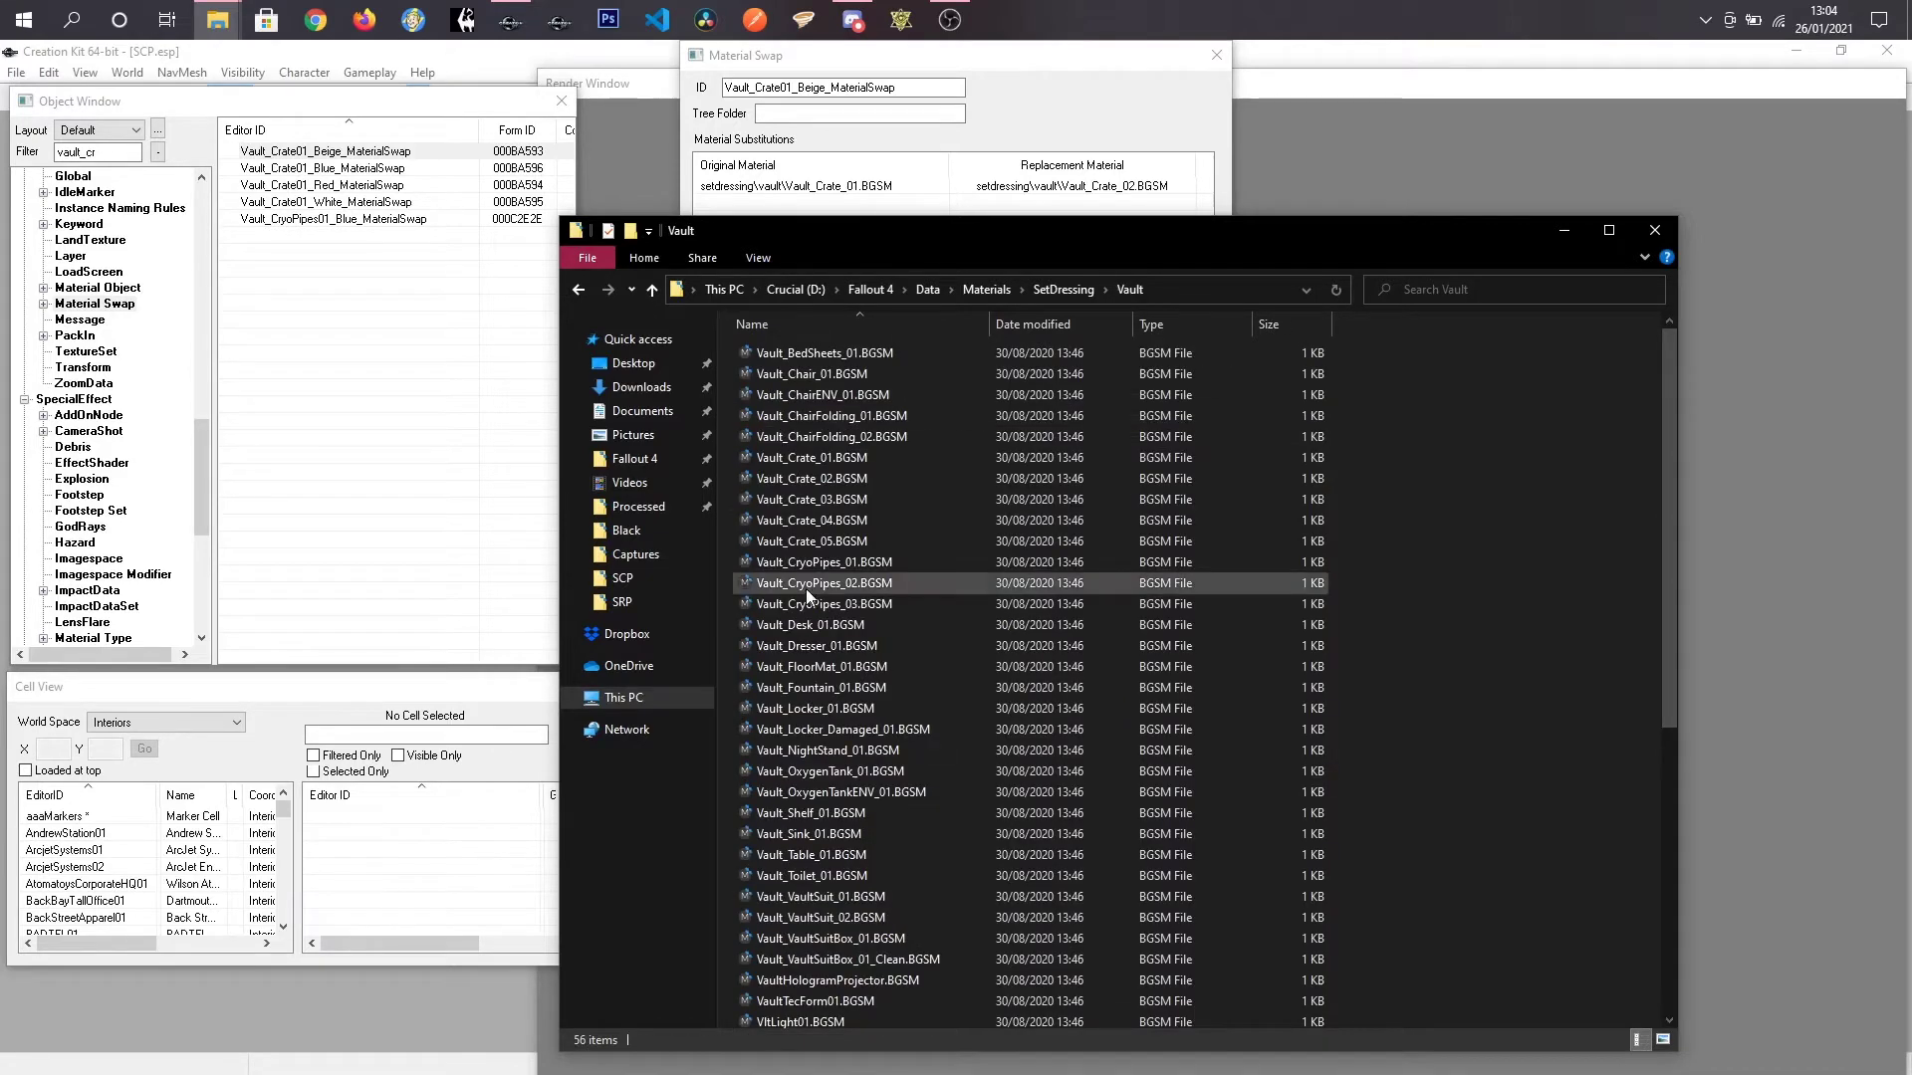
pyautogui.rightClick(815, 462)
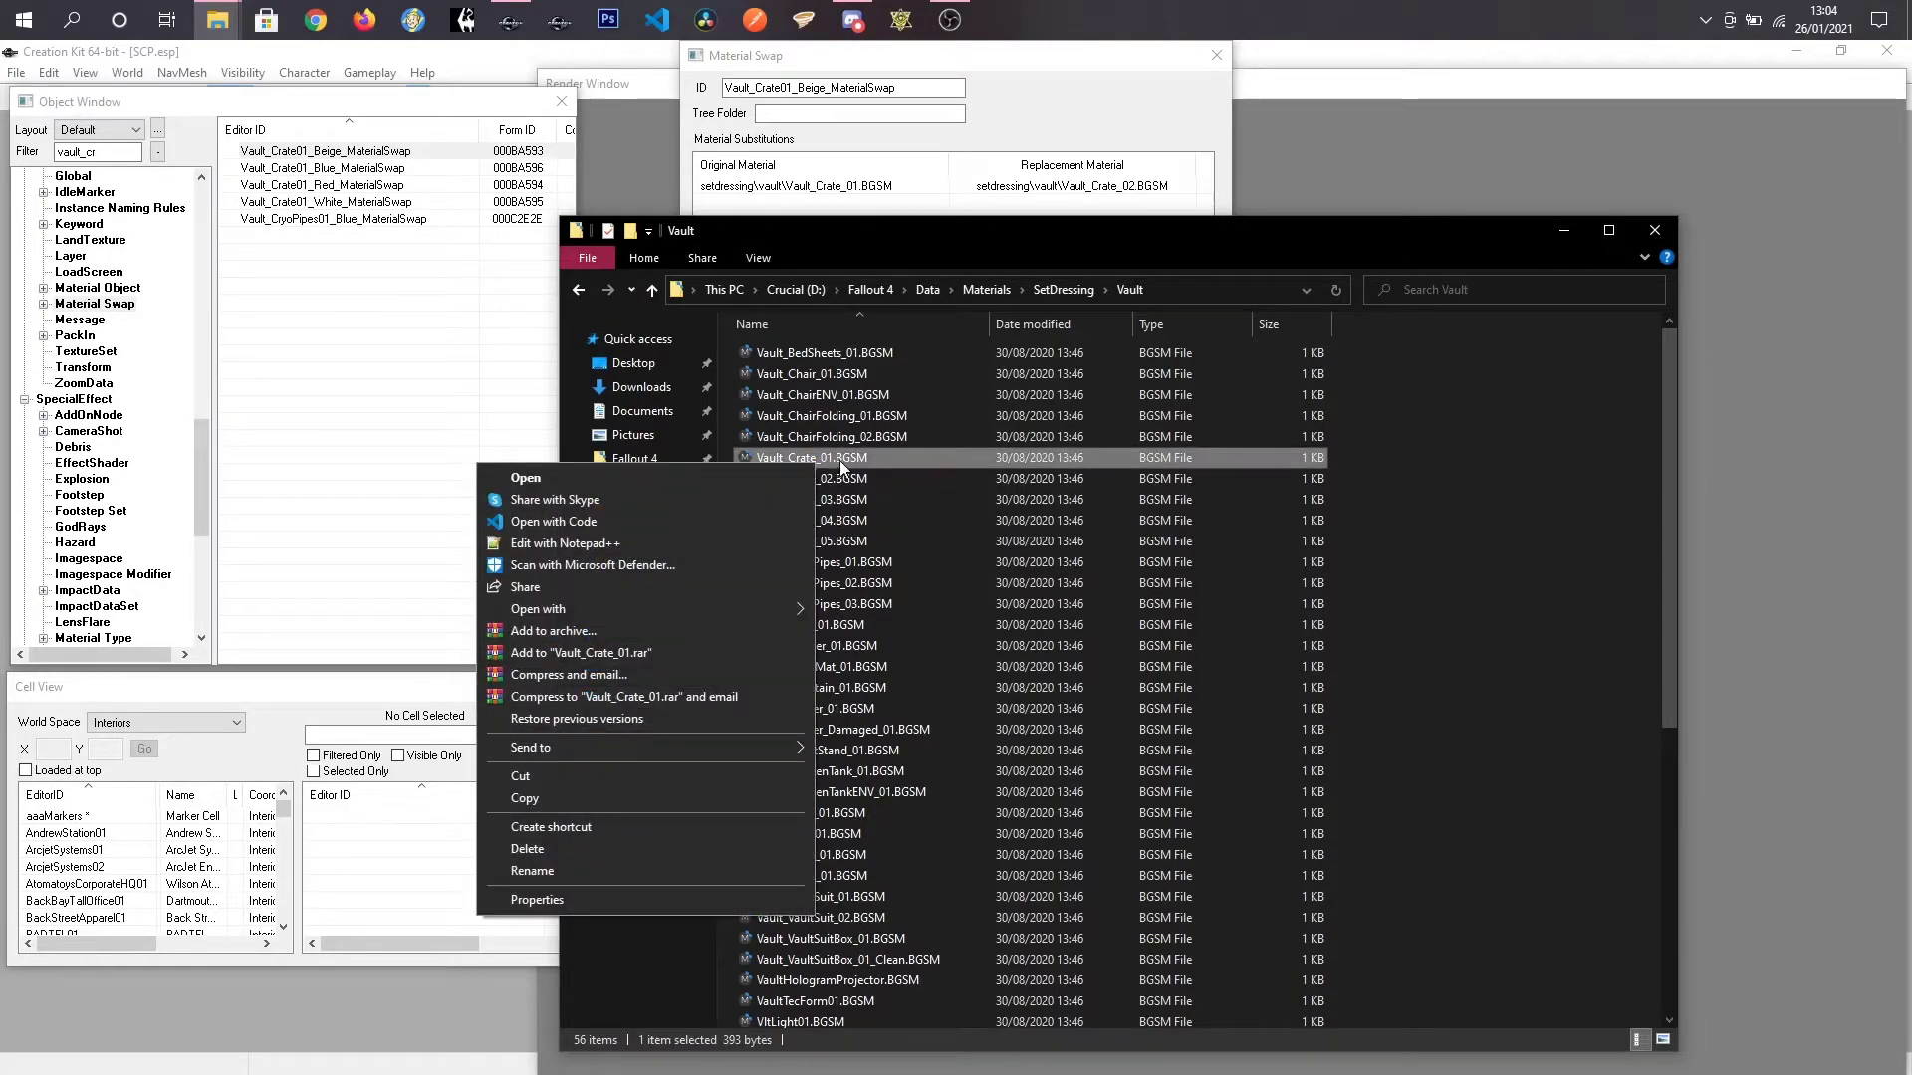
pyautogui.click(570, 797)
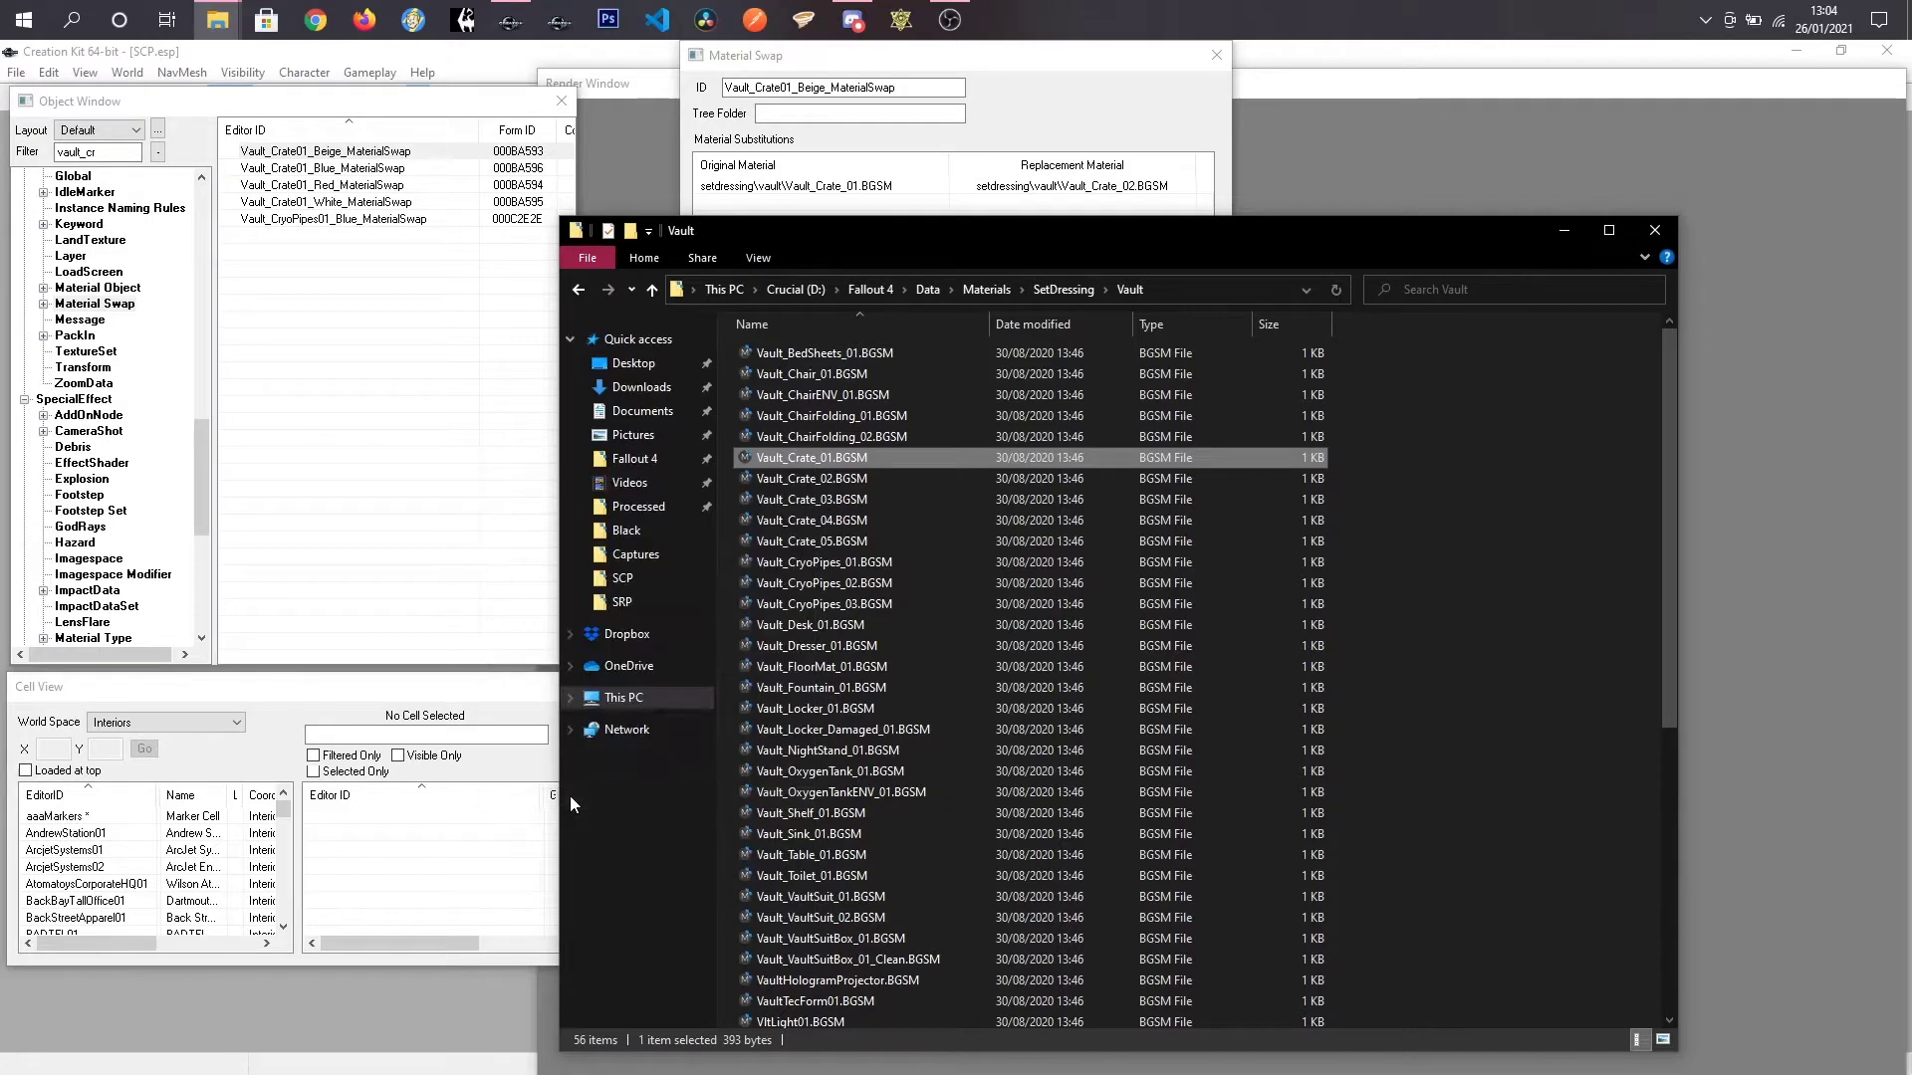
pyautogui.click(627, 579)
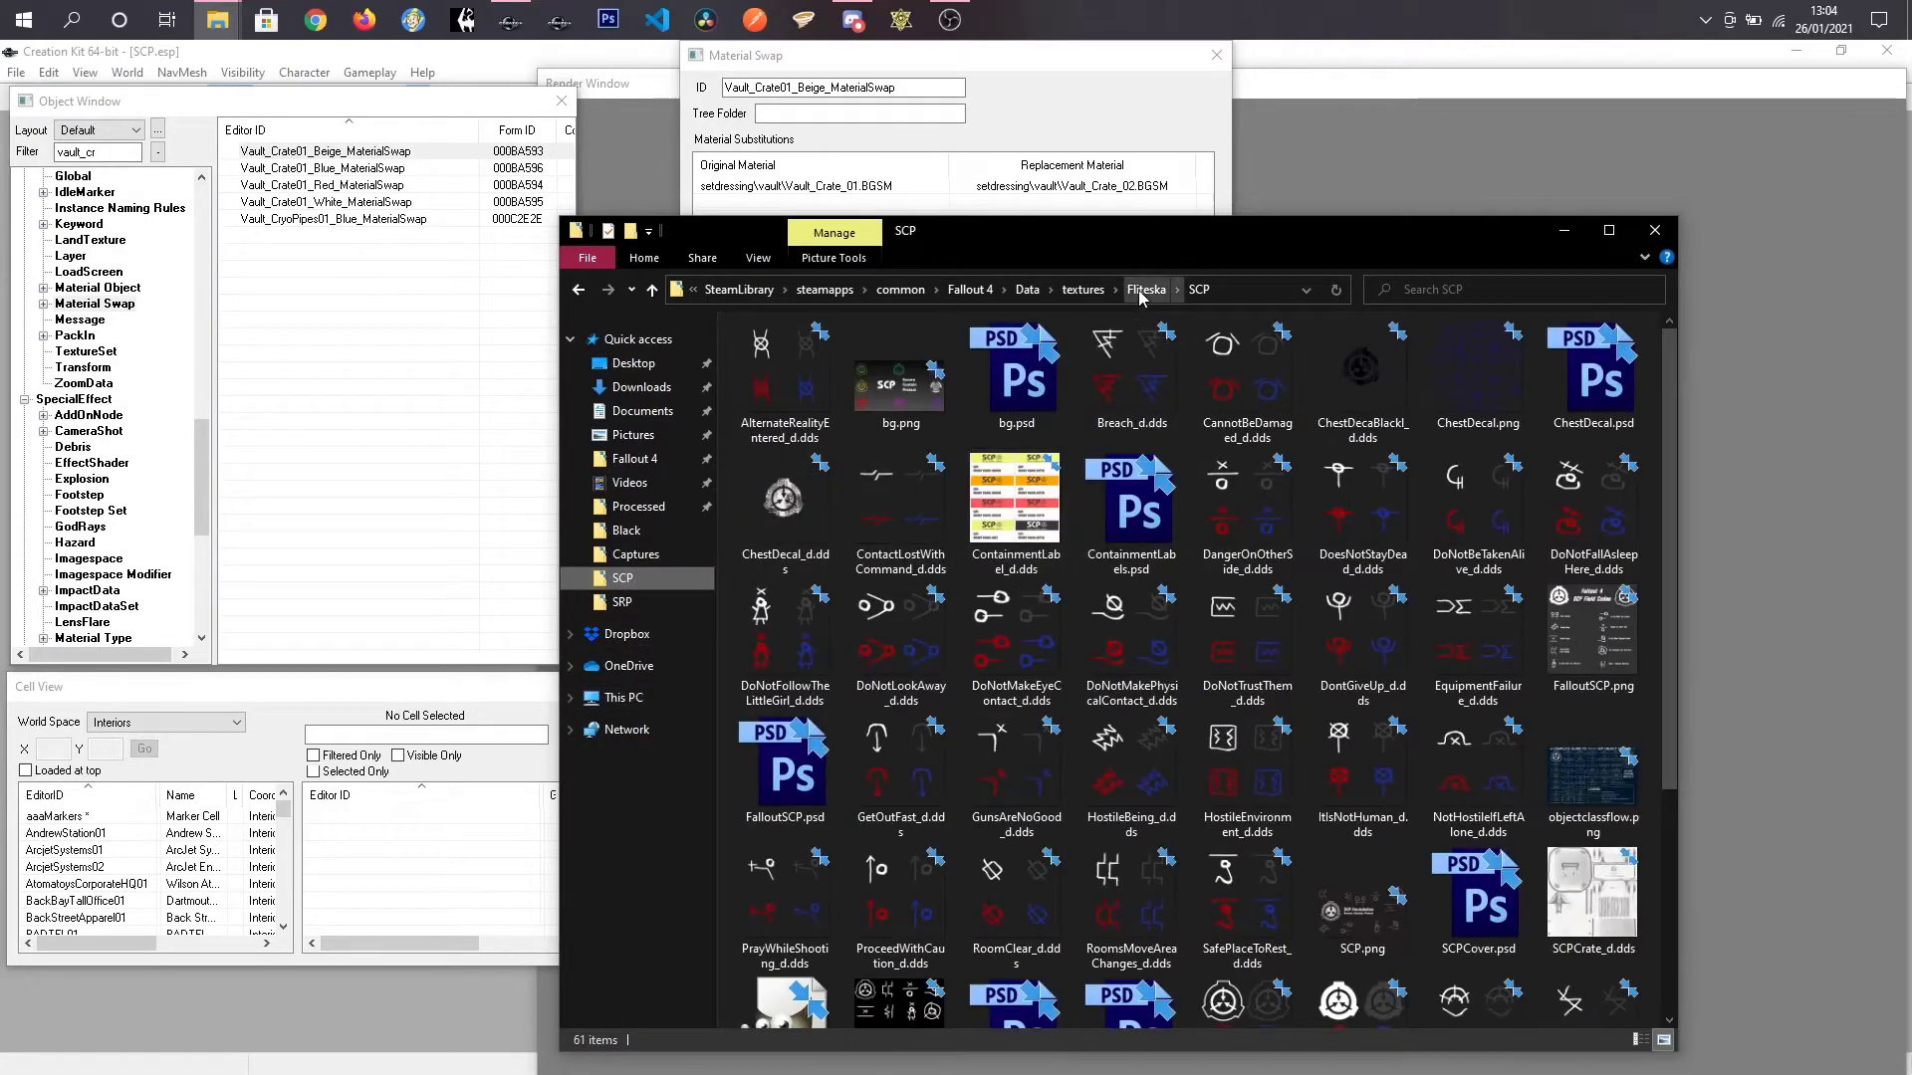
# Step: Paste the copied crate material into the Data\materials\Fliteska\SCP folder
pyautogui.click(1026, 291)
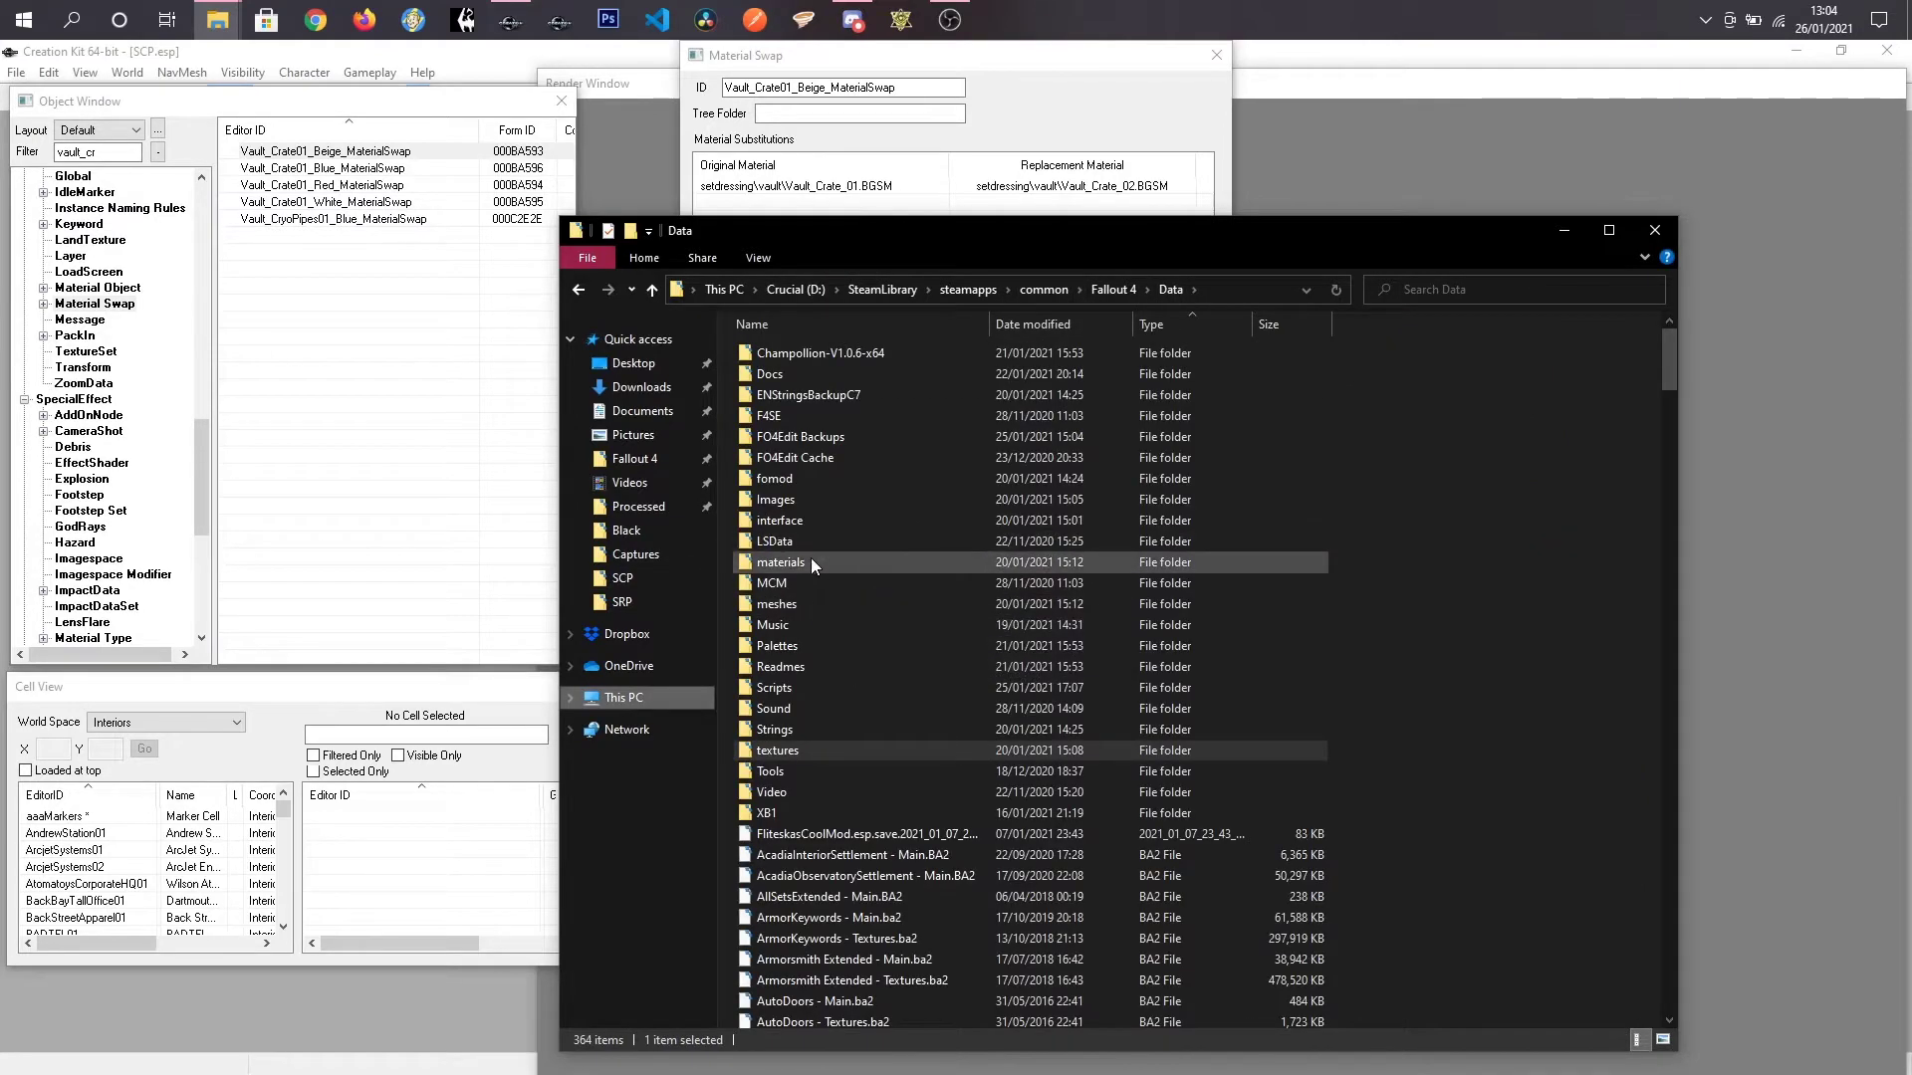
pyautogui.doubleClick(810, 563)
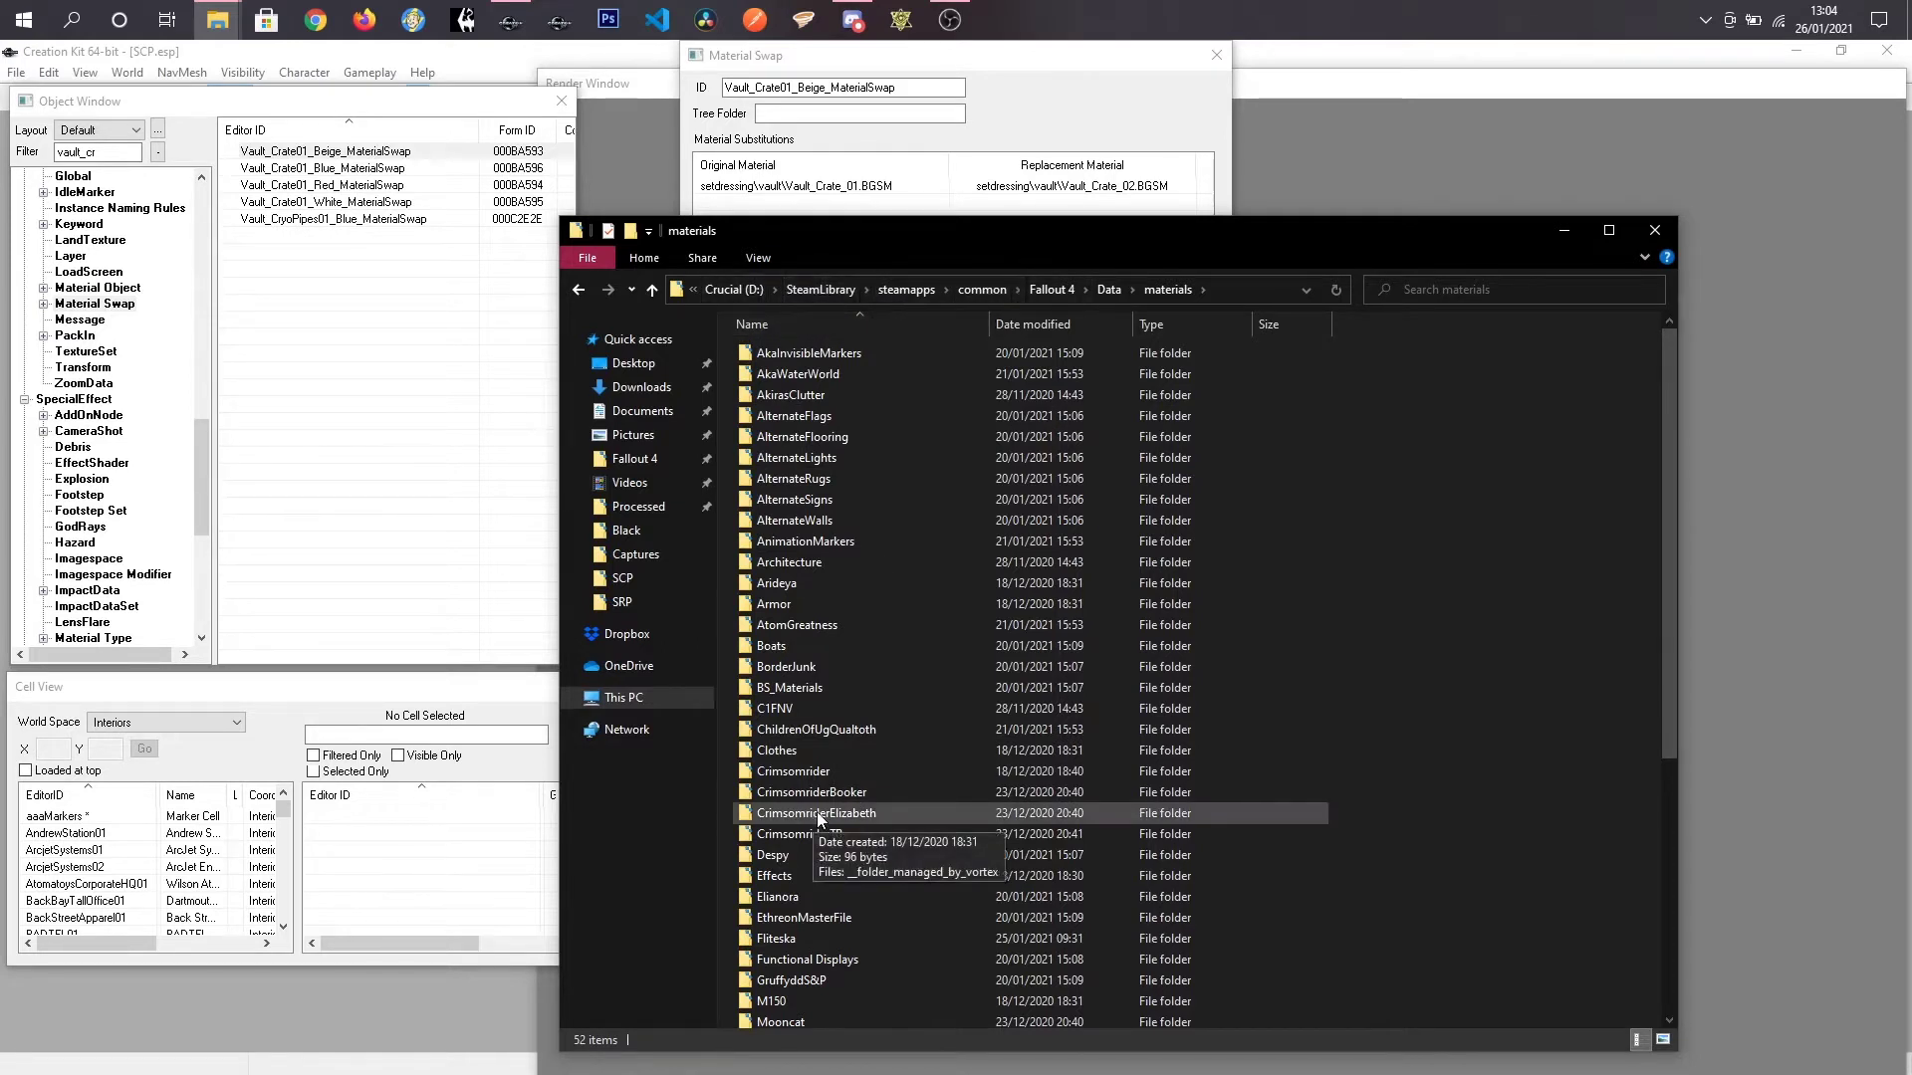
pyautogui.doubleClick(782, 937)
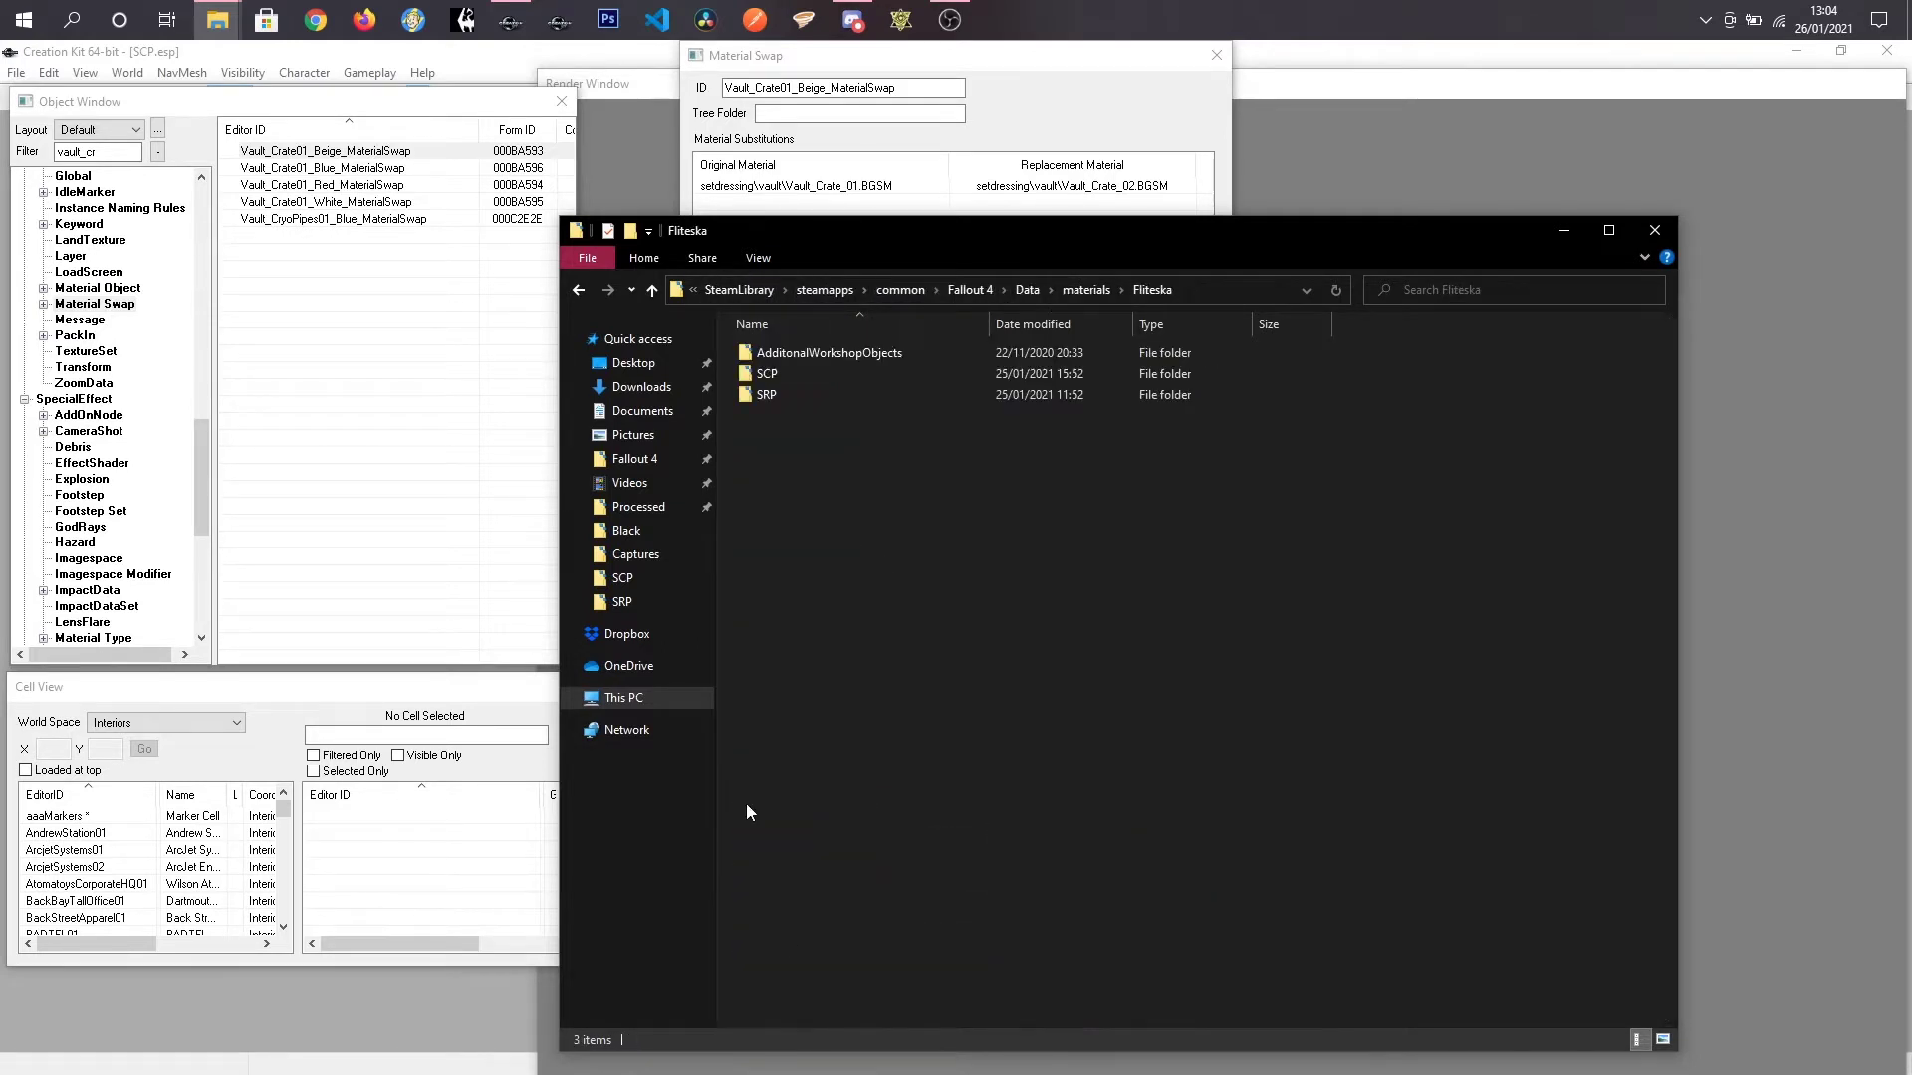
pyautogui.doubleClick(775, 375)
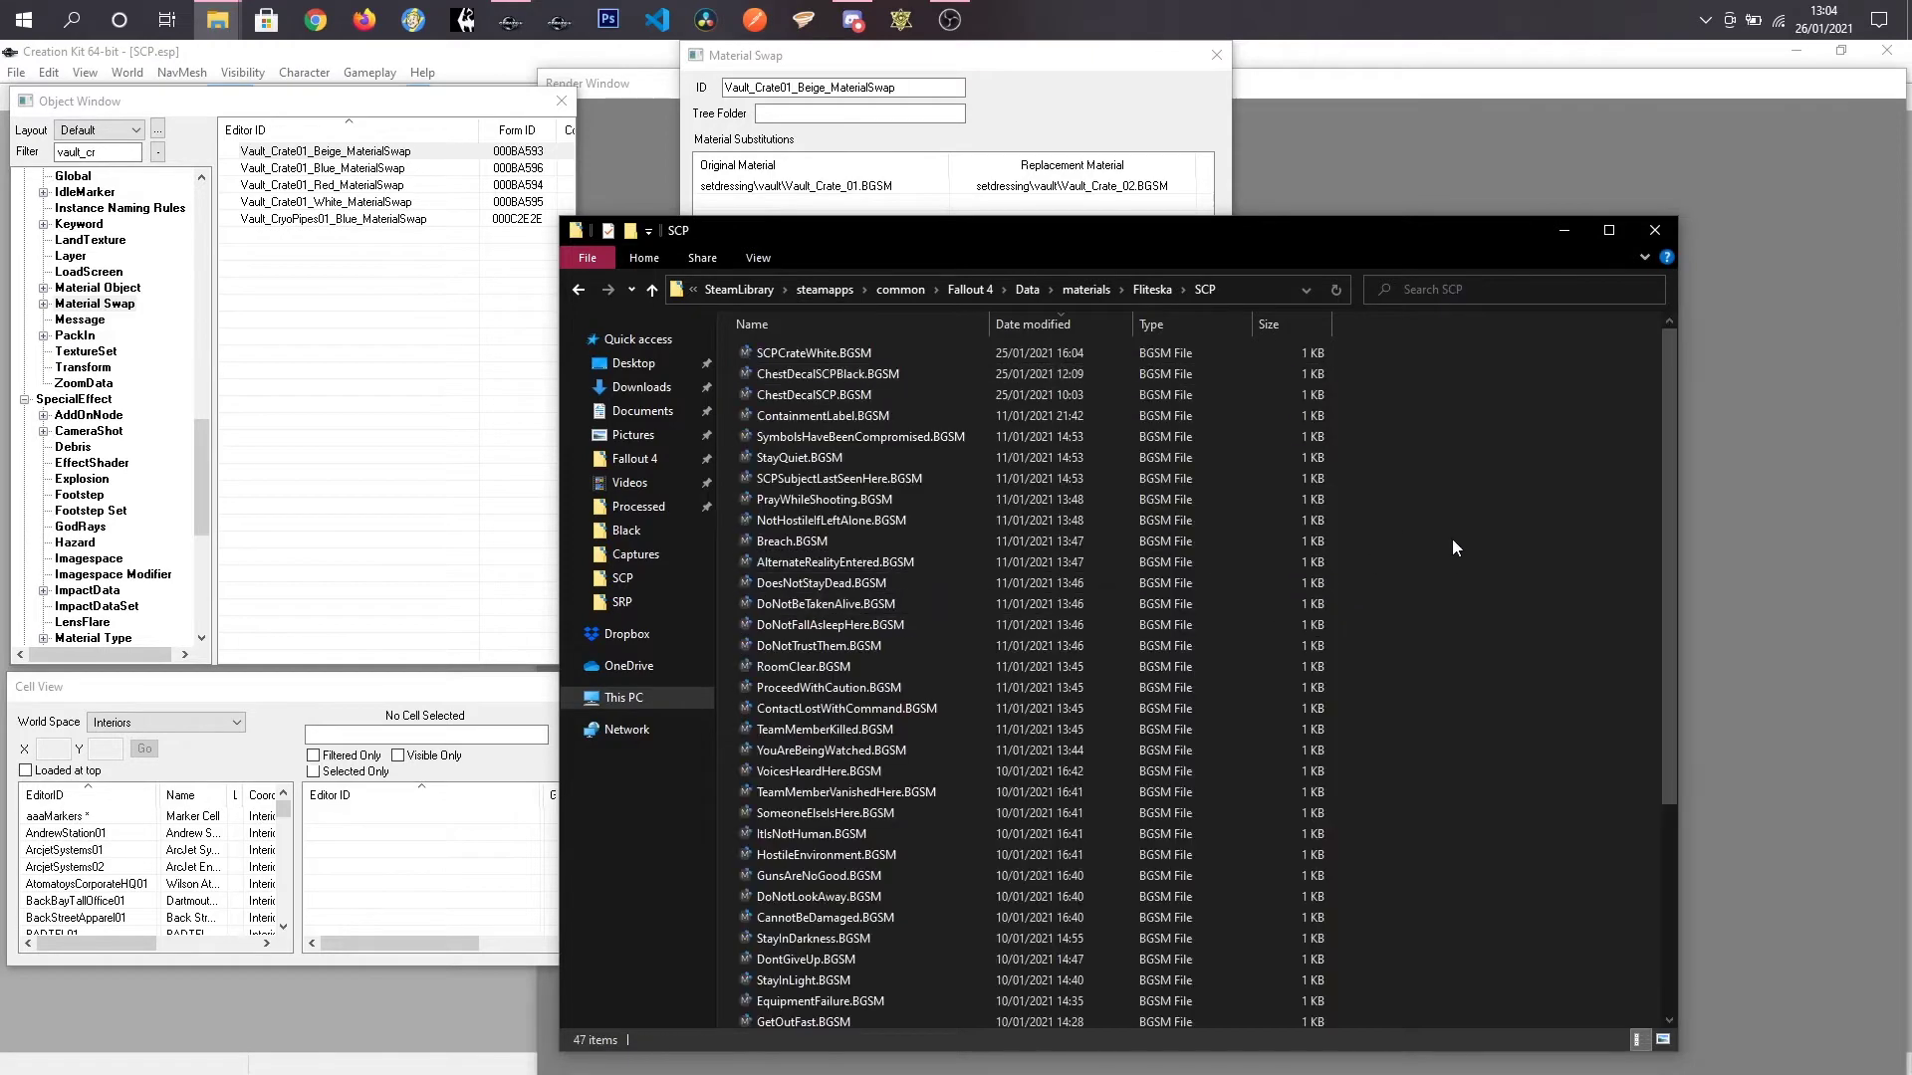
pyautogui.rightClick(1437, 548)
pyautogui.click(1267, 685)
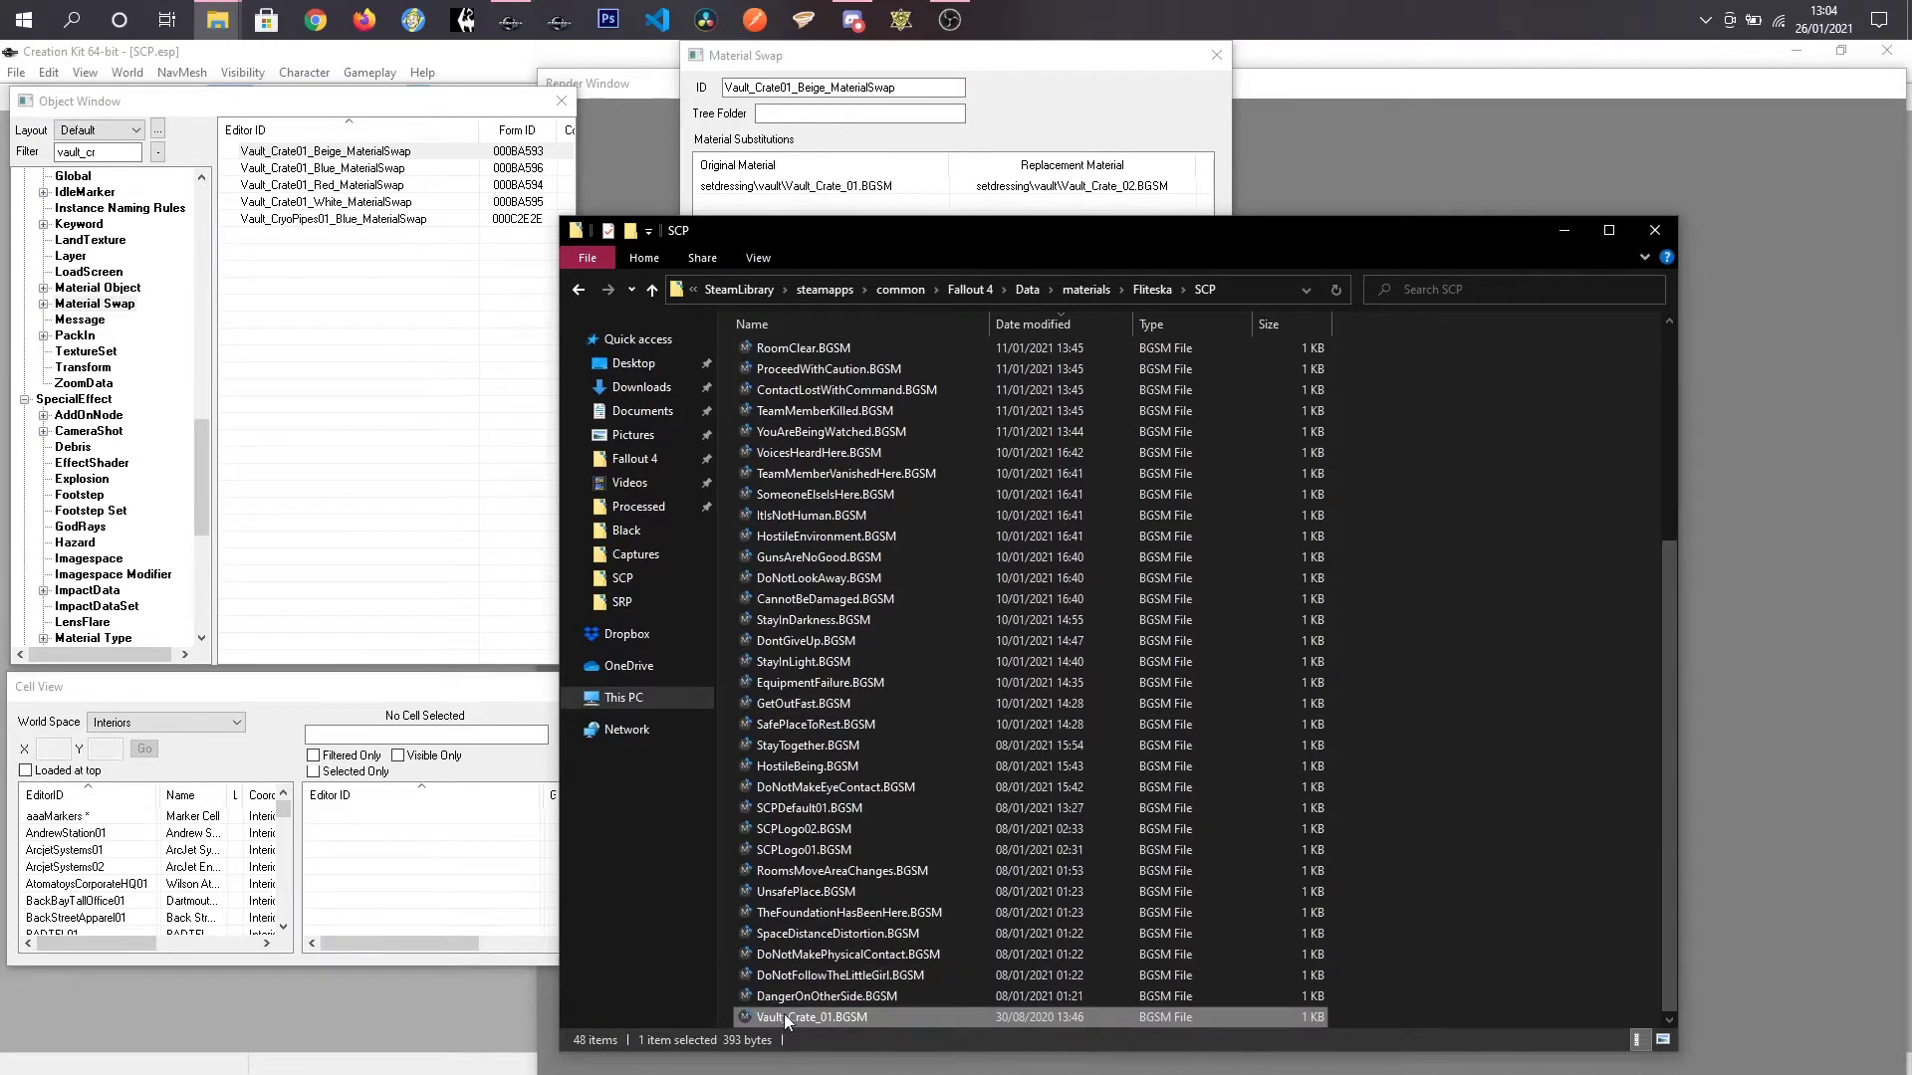
# Step: Rename the pasted Vault_Crate_01.BGSM copy to SCPCrateRed.BGSM
pyautogui.scroll(5, 923, 940)
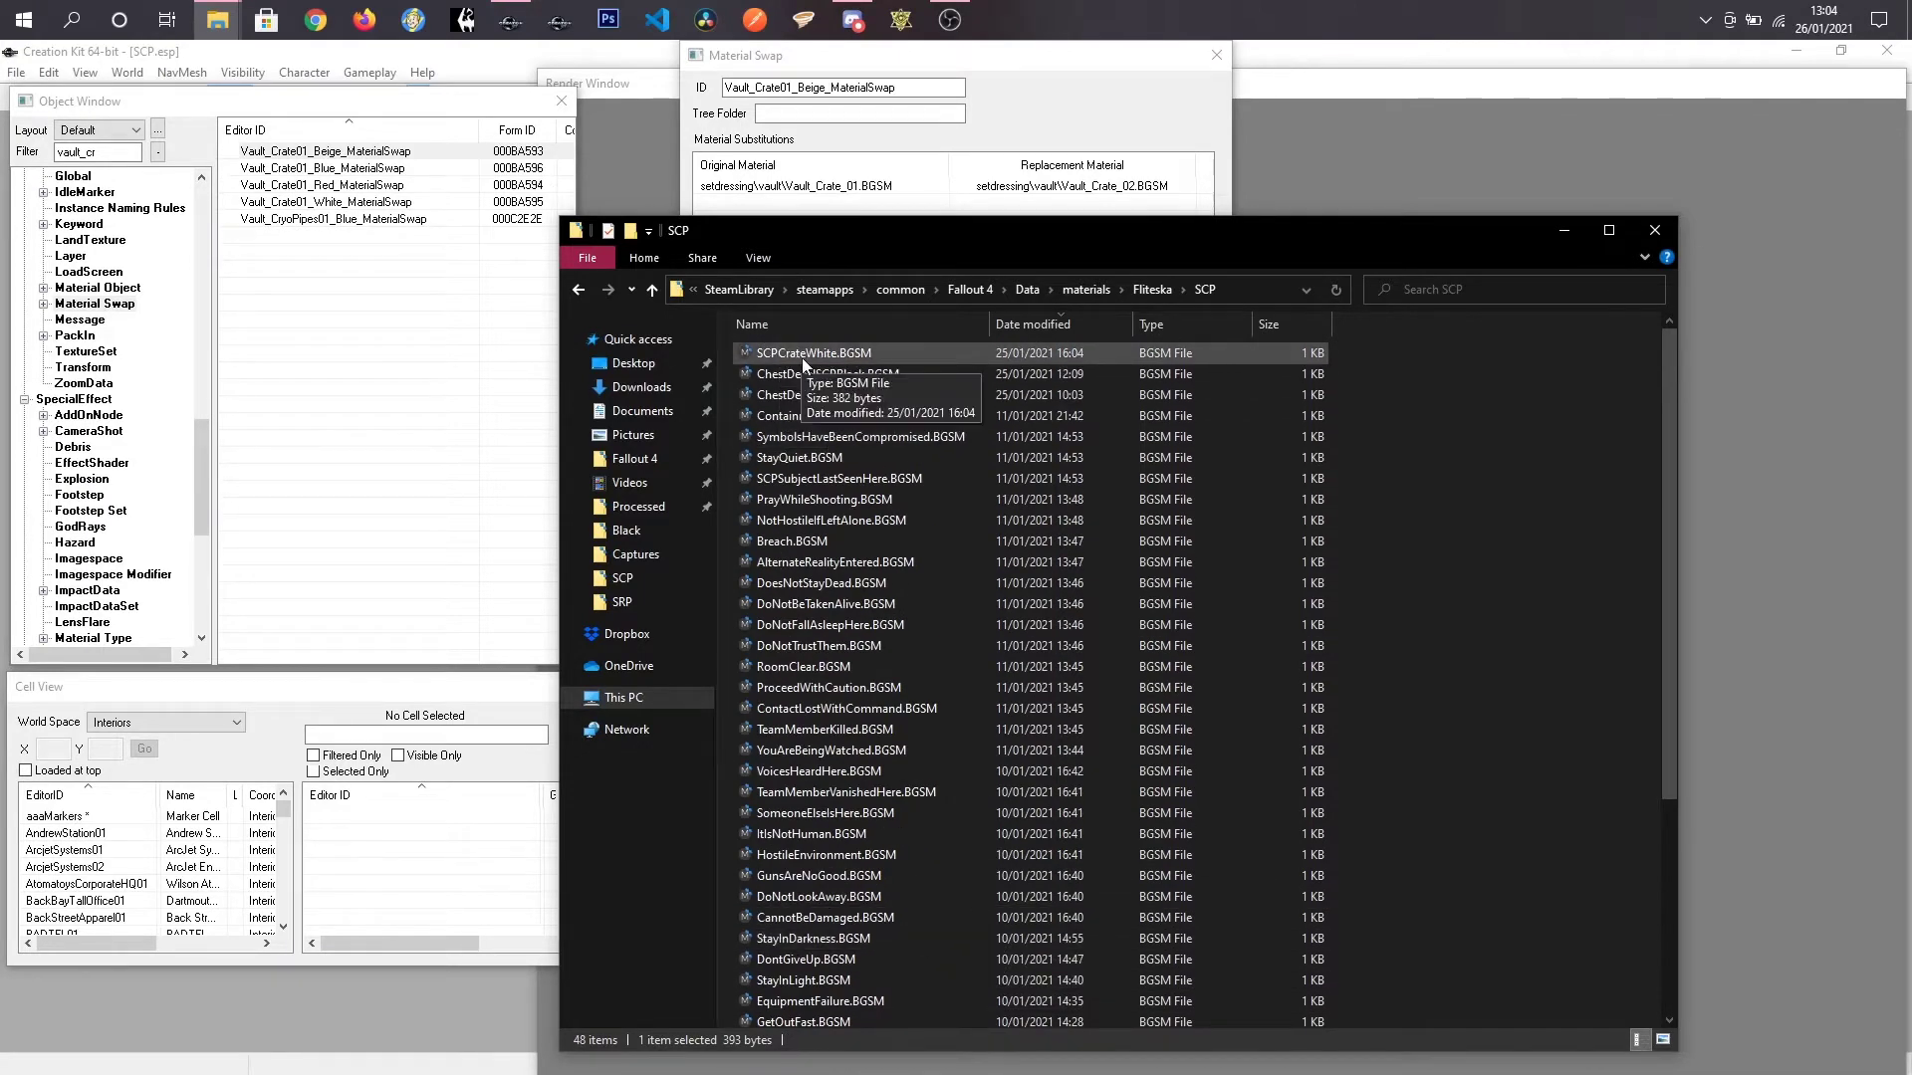
pyautogui.scroll(-5, 840, 995)
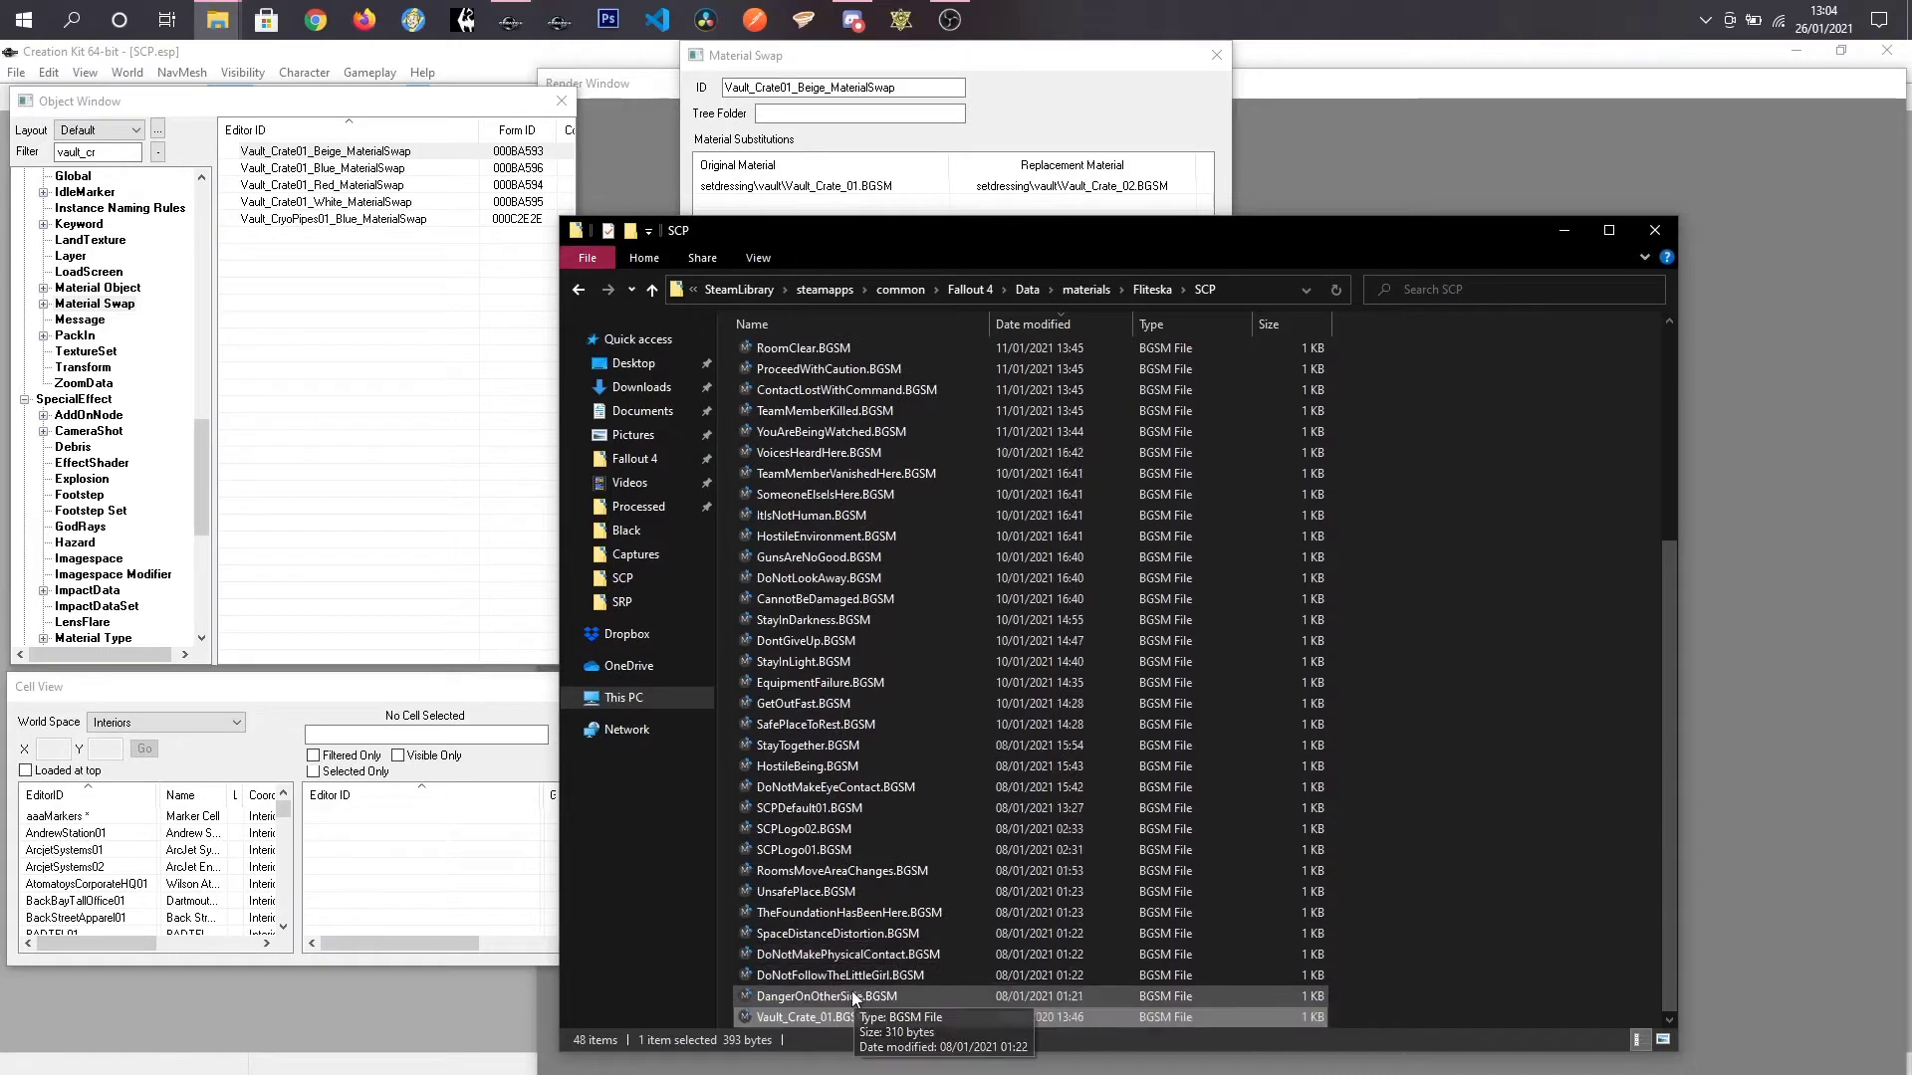
pyautogui.scroll(-1, 852, 989)
pyautogui.click(799, 1016)
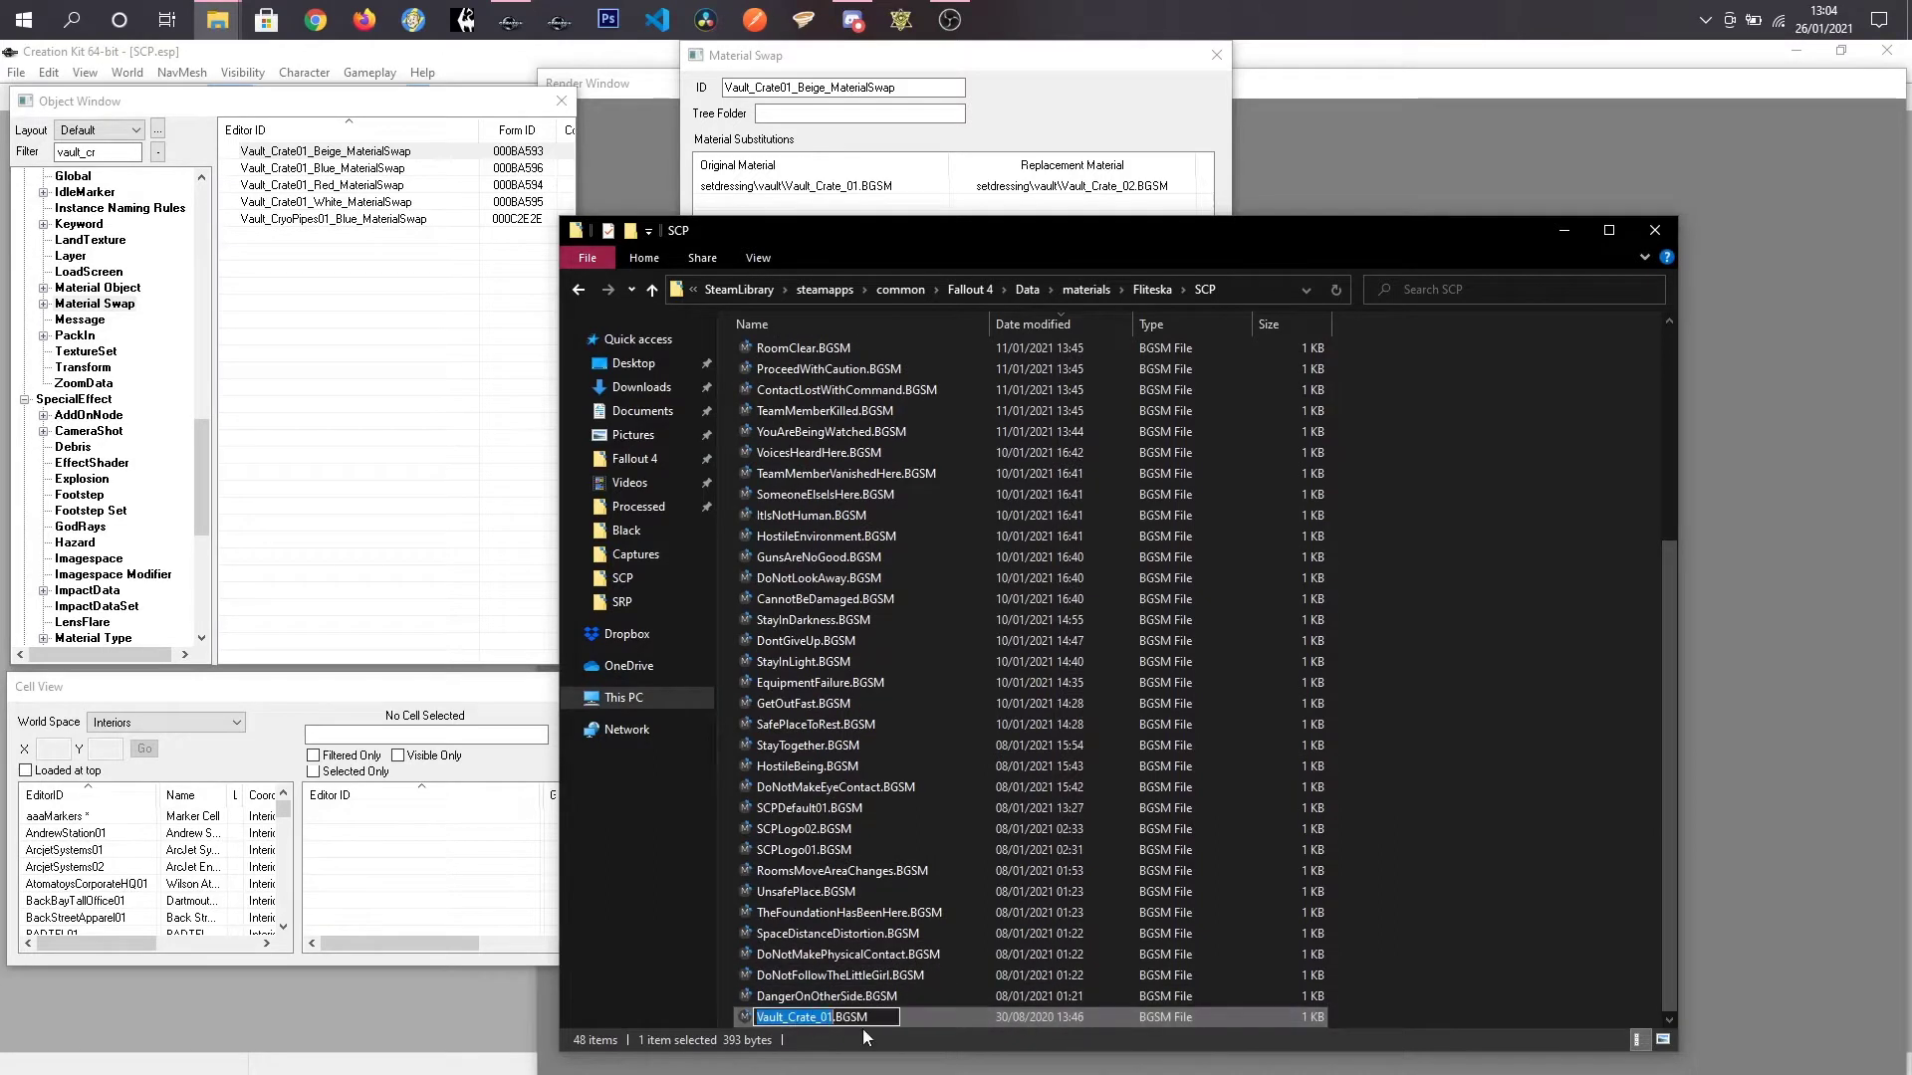
pyautogui.write('SCPCrateRed')
pyautogui.press('Return')
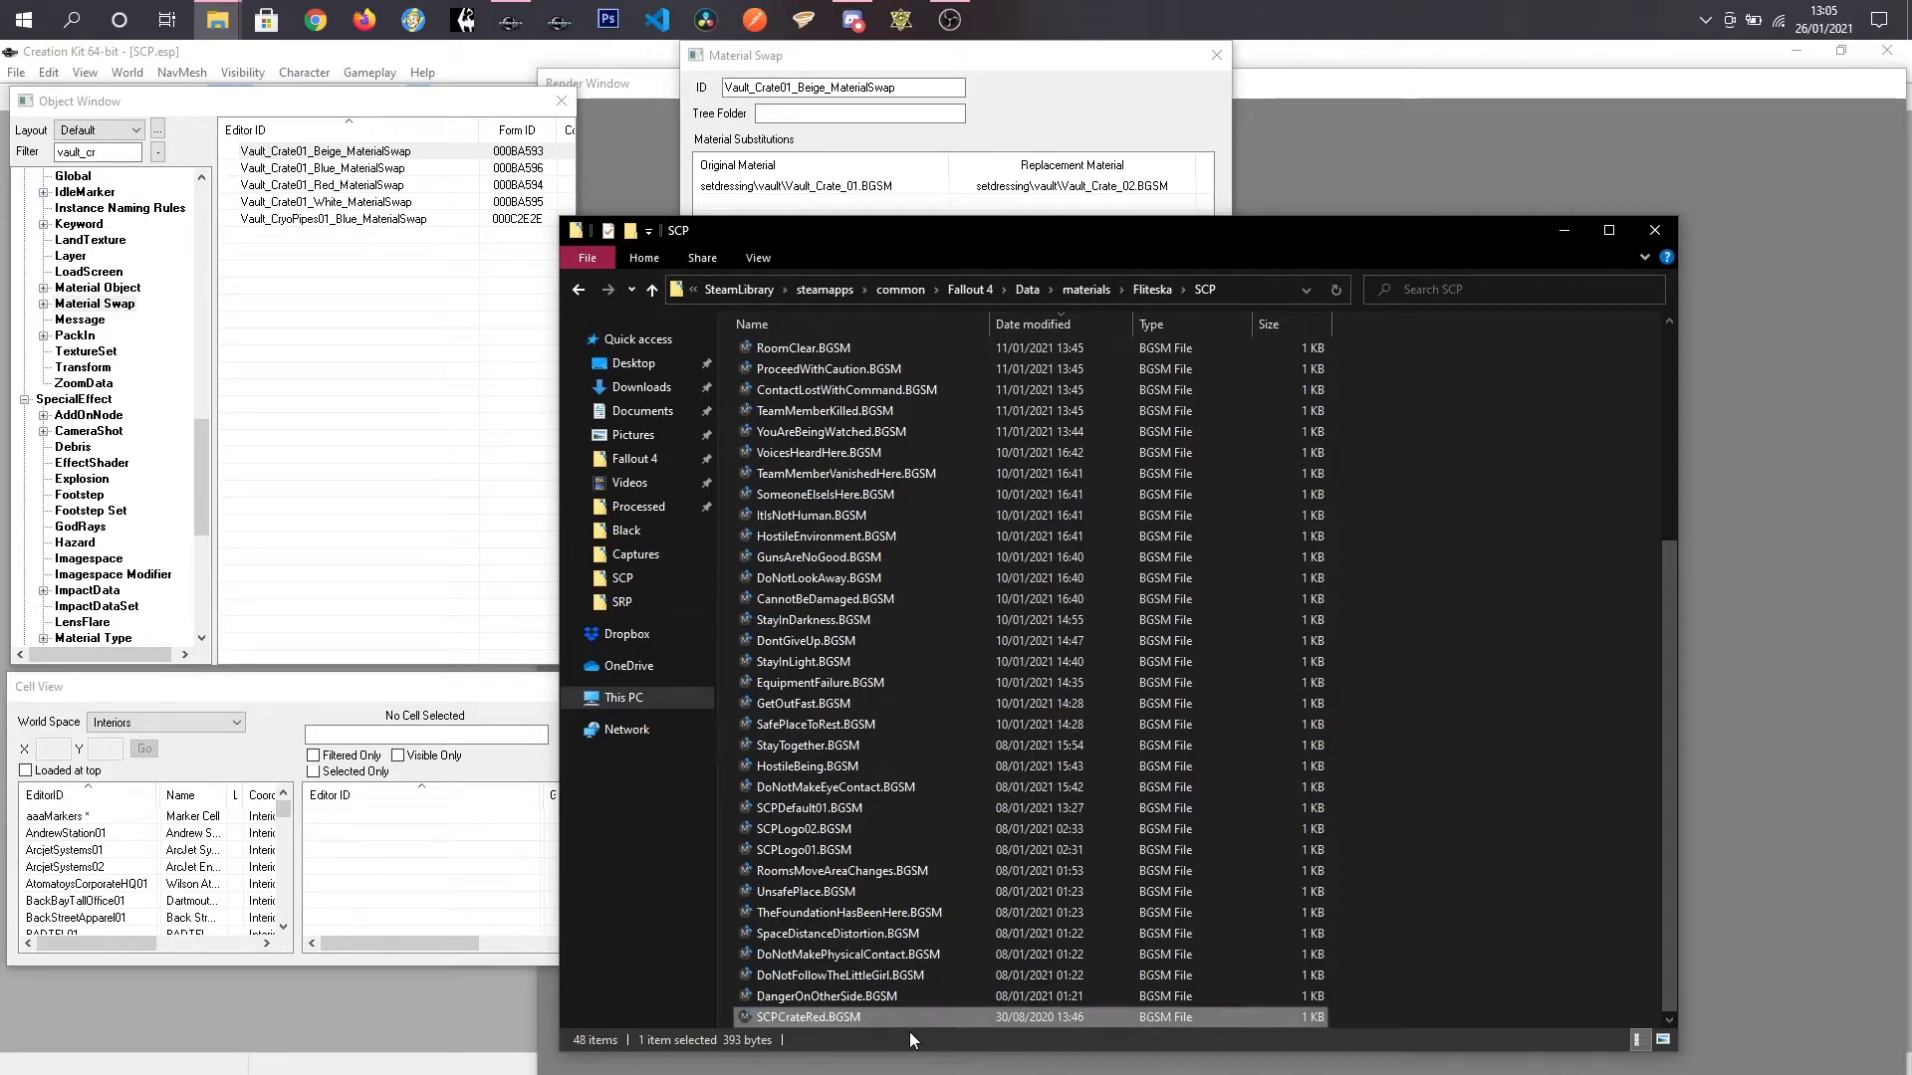
pyautogui.scroll(5, 1035, 1001)
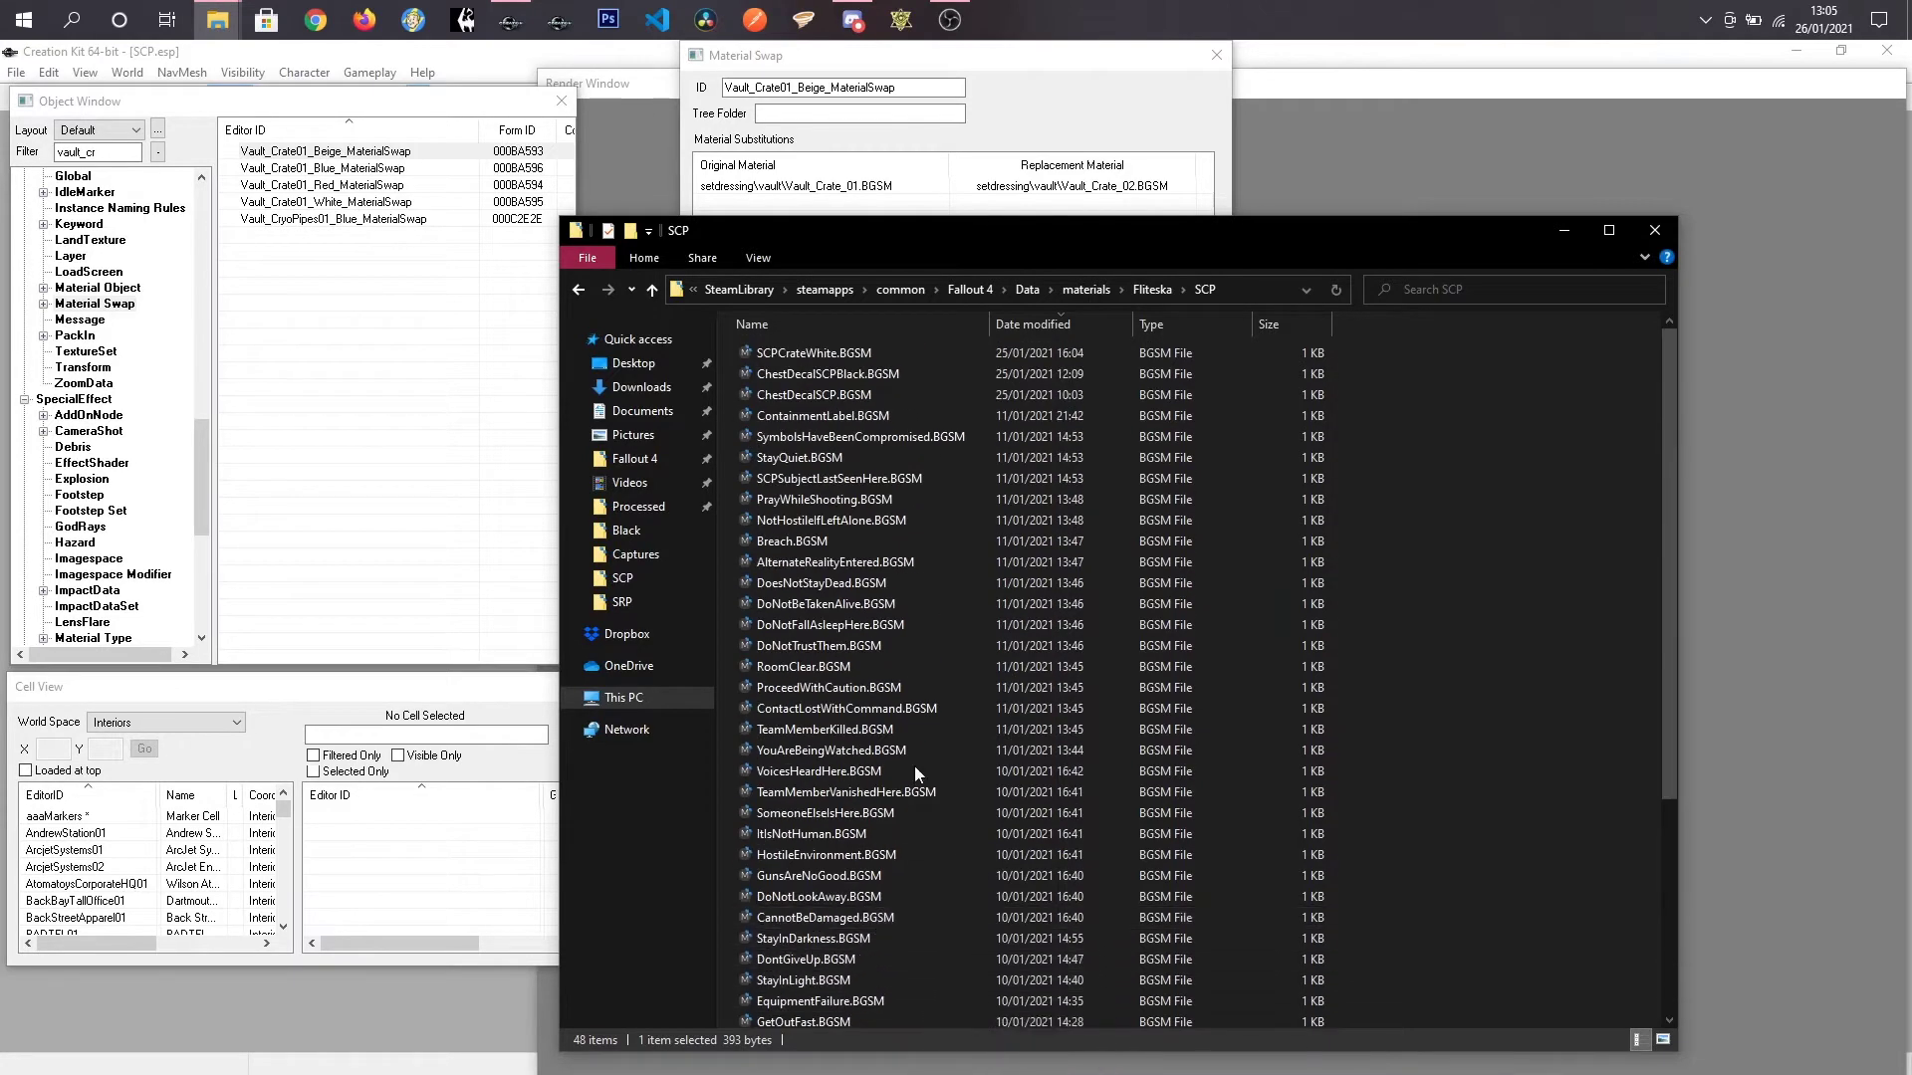
pyautogui.scroll(-5, 916, 512)
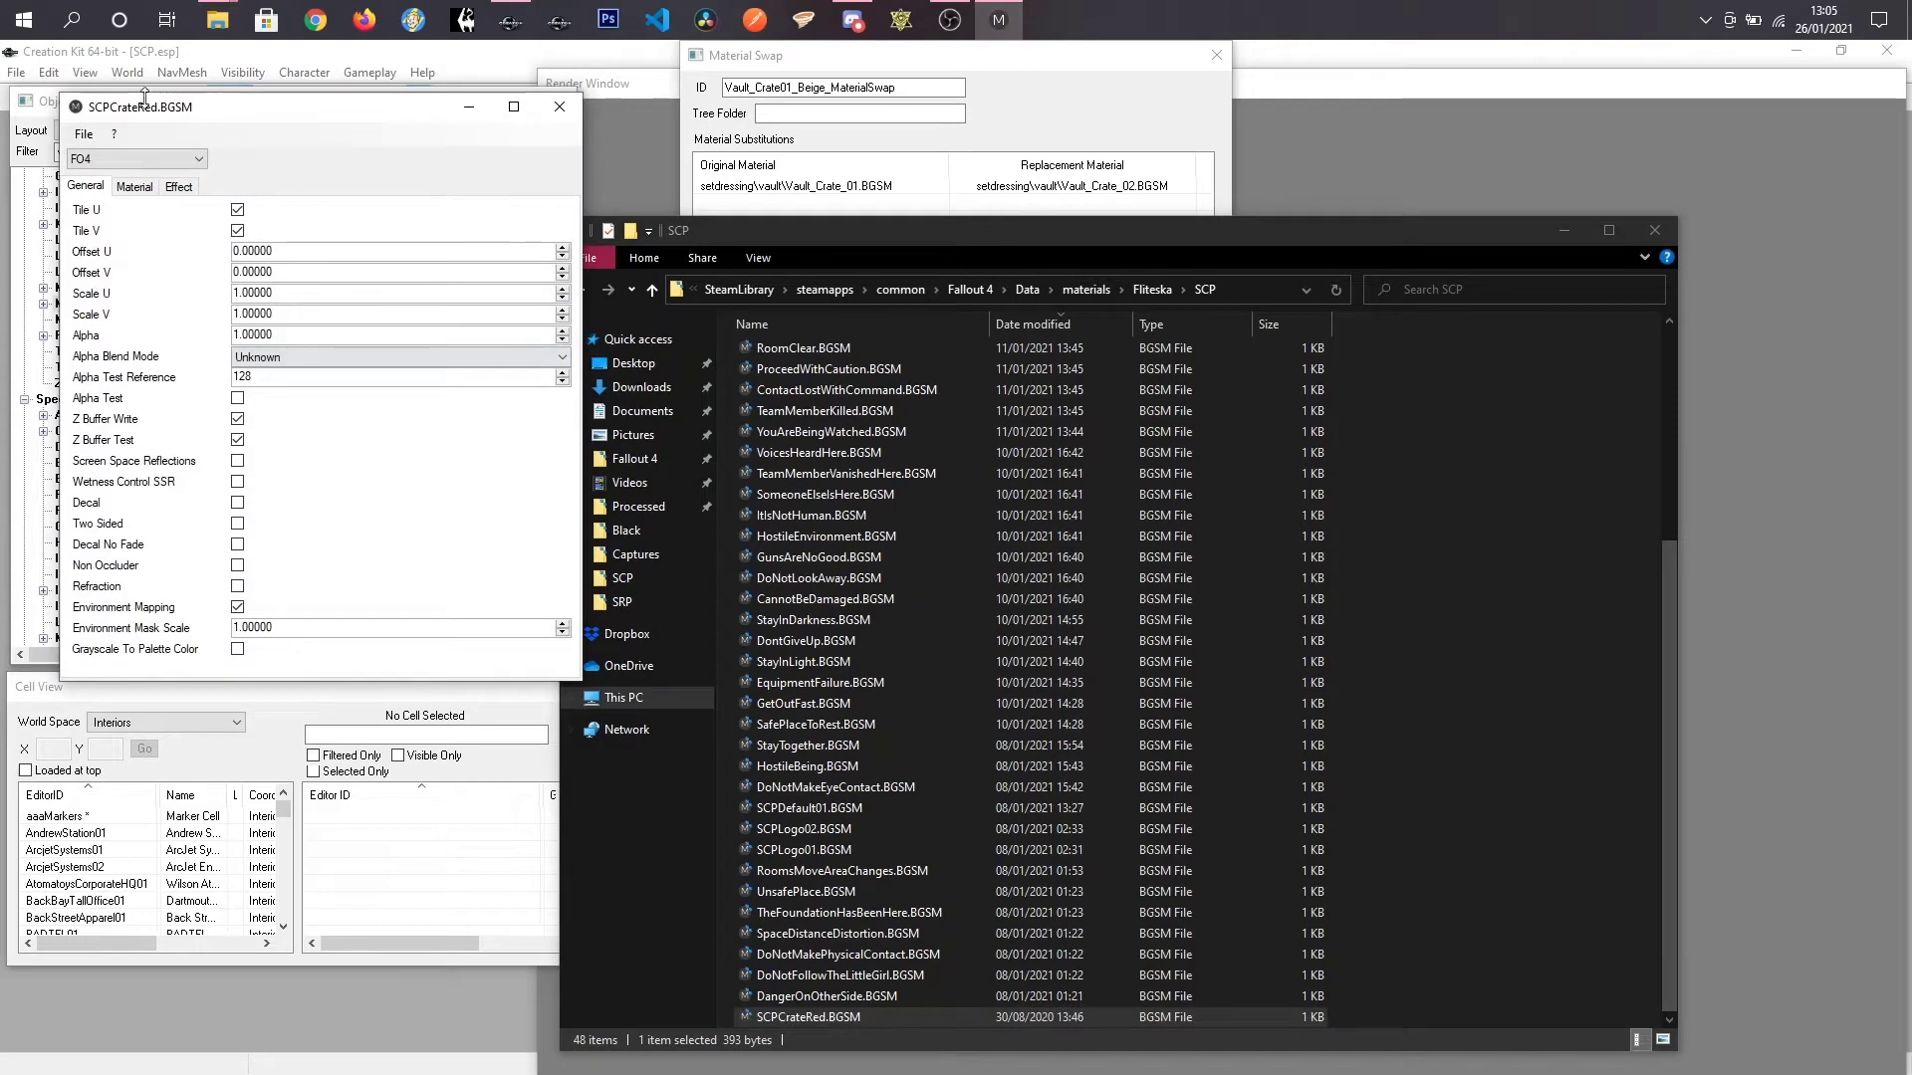
# Step: Move the SCPCrateRed.BGSM Material Editor aside and show its Material tab texture paths
pyautogui.moveTo(202, 112); pyautogui.dragTo(554, 215)
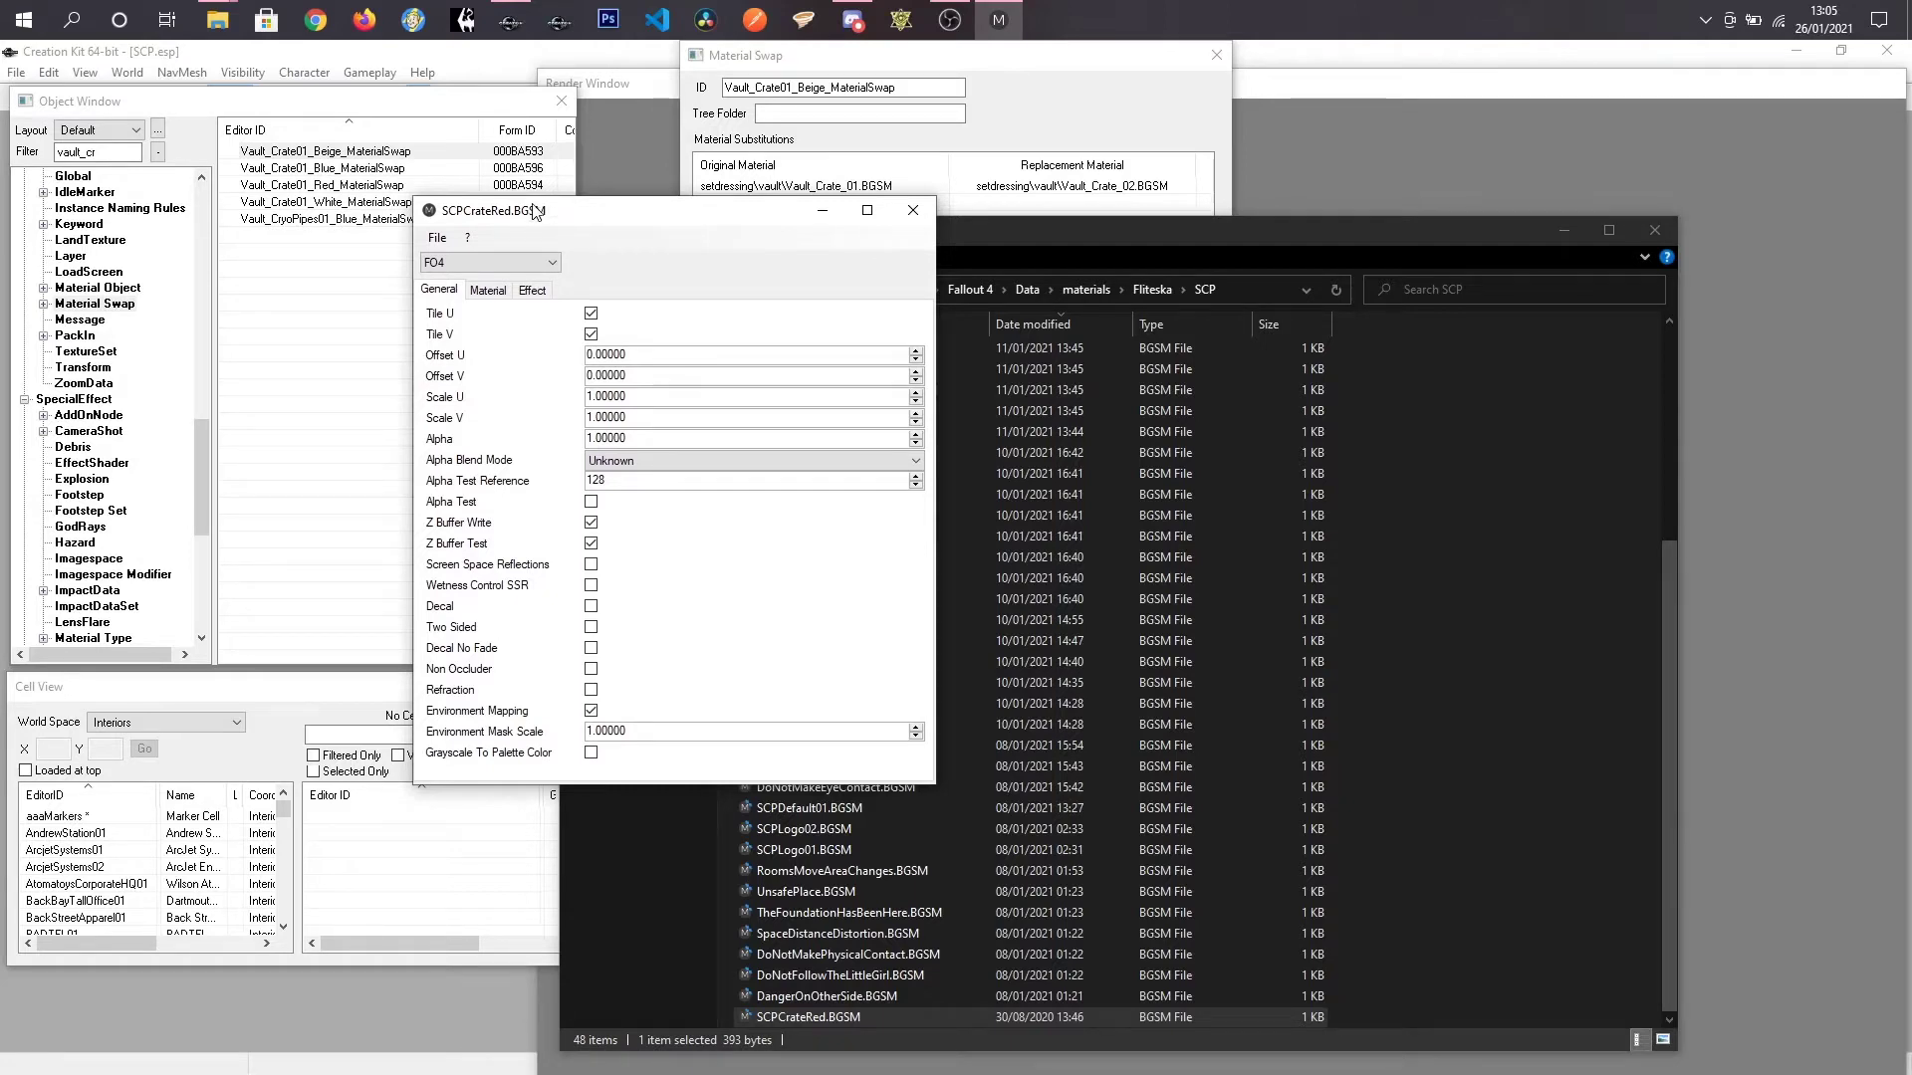
pyautogui.moveTo(534, 215); pyautogui.dragTo(668, 228)
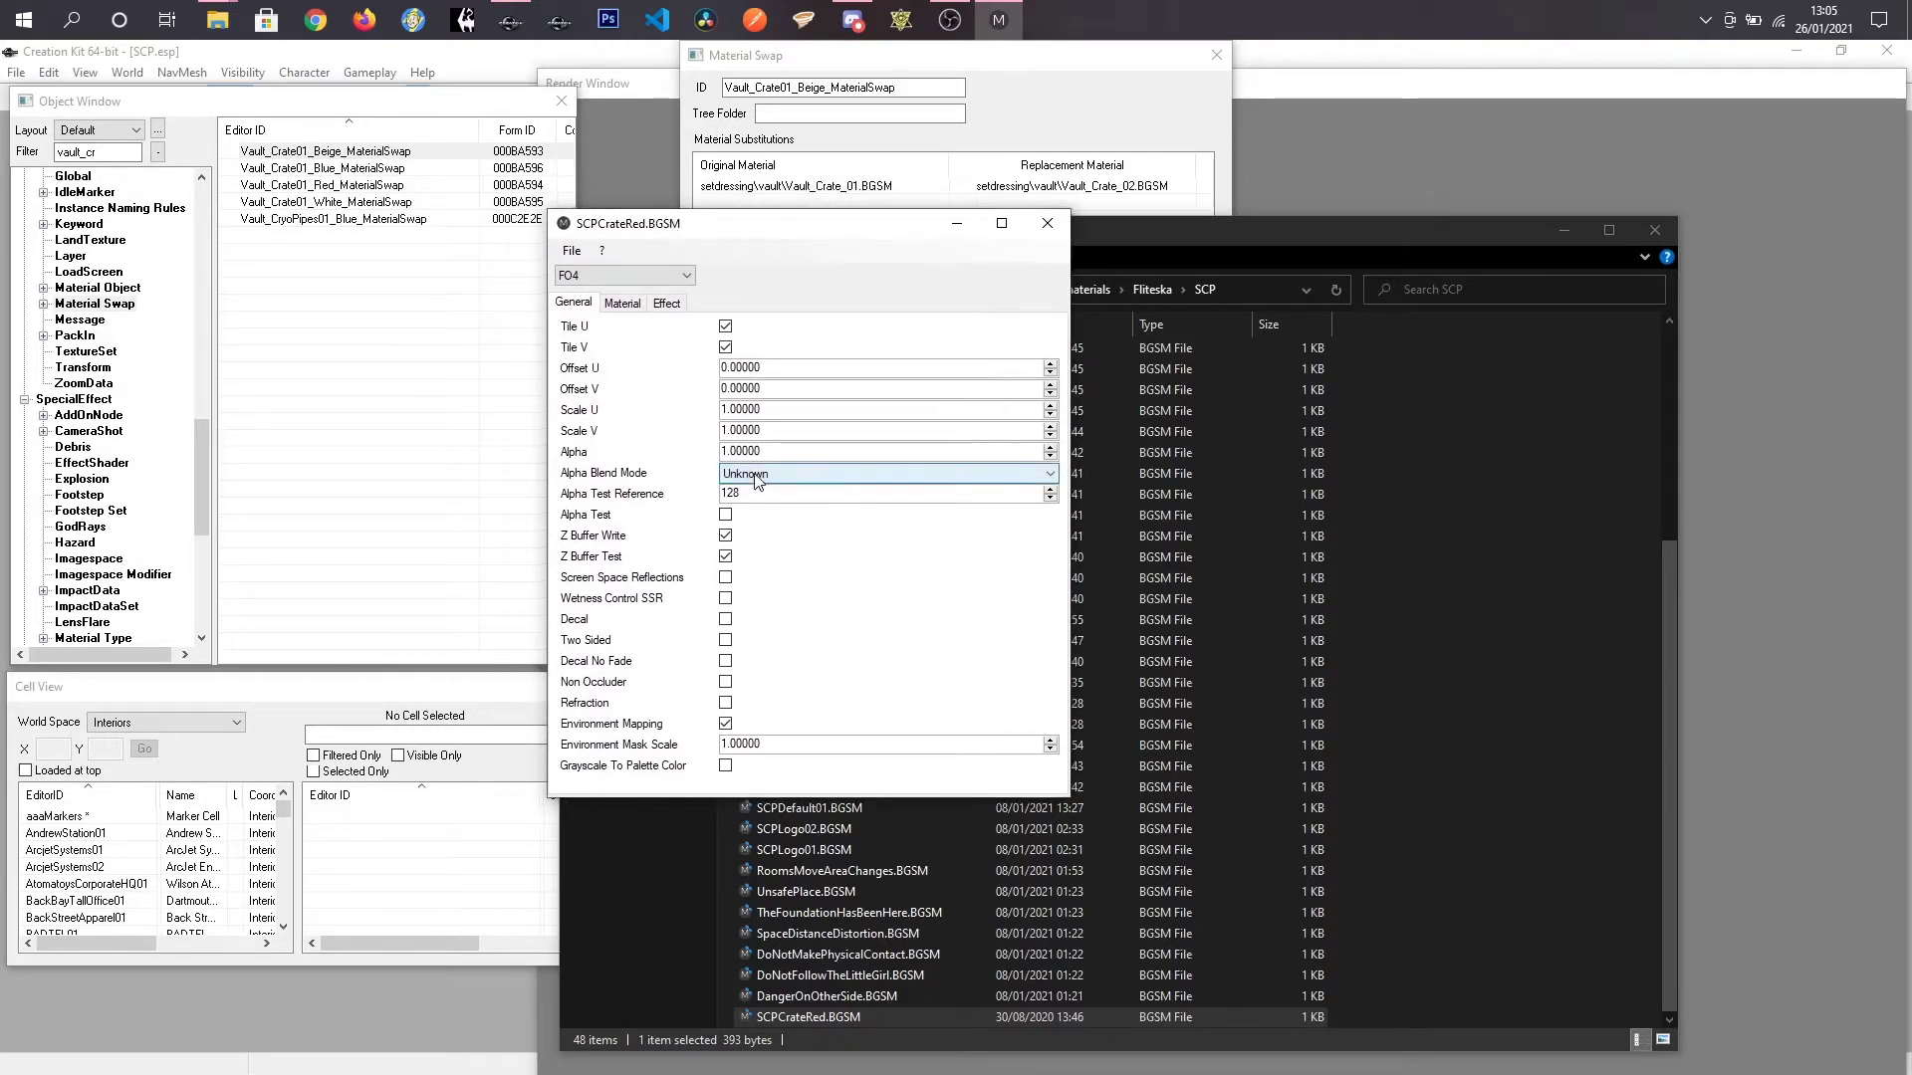
pyautogui.click(625, 305)
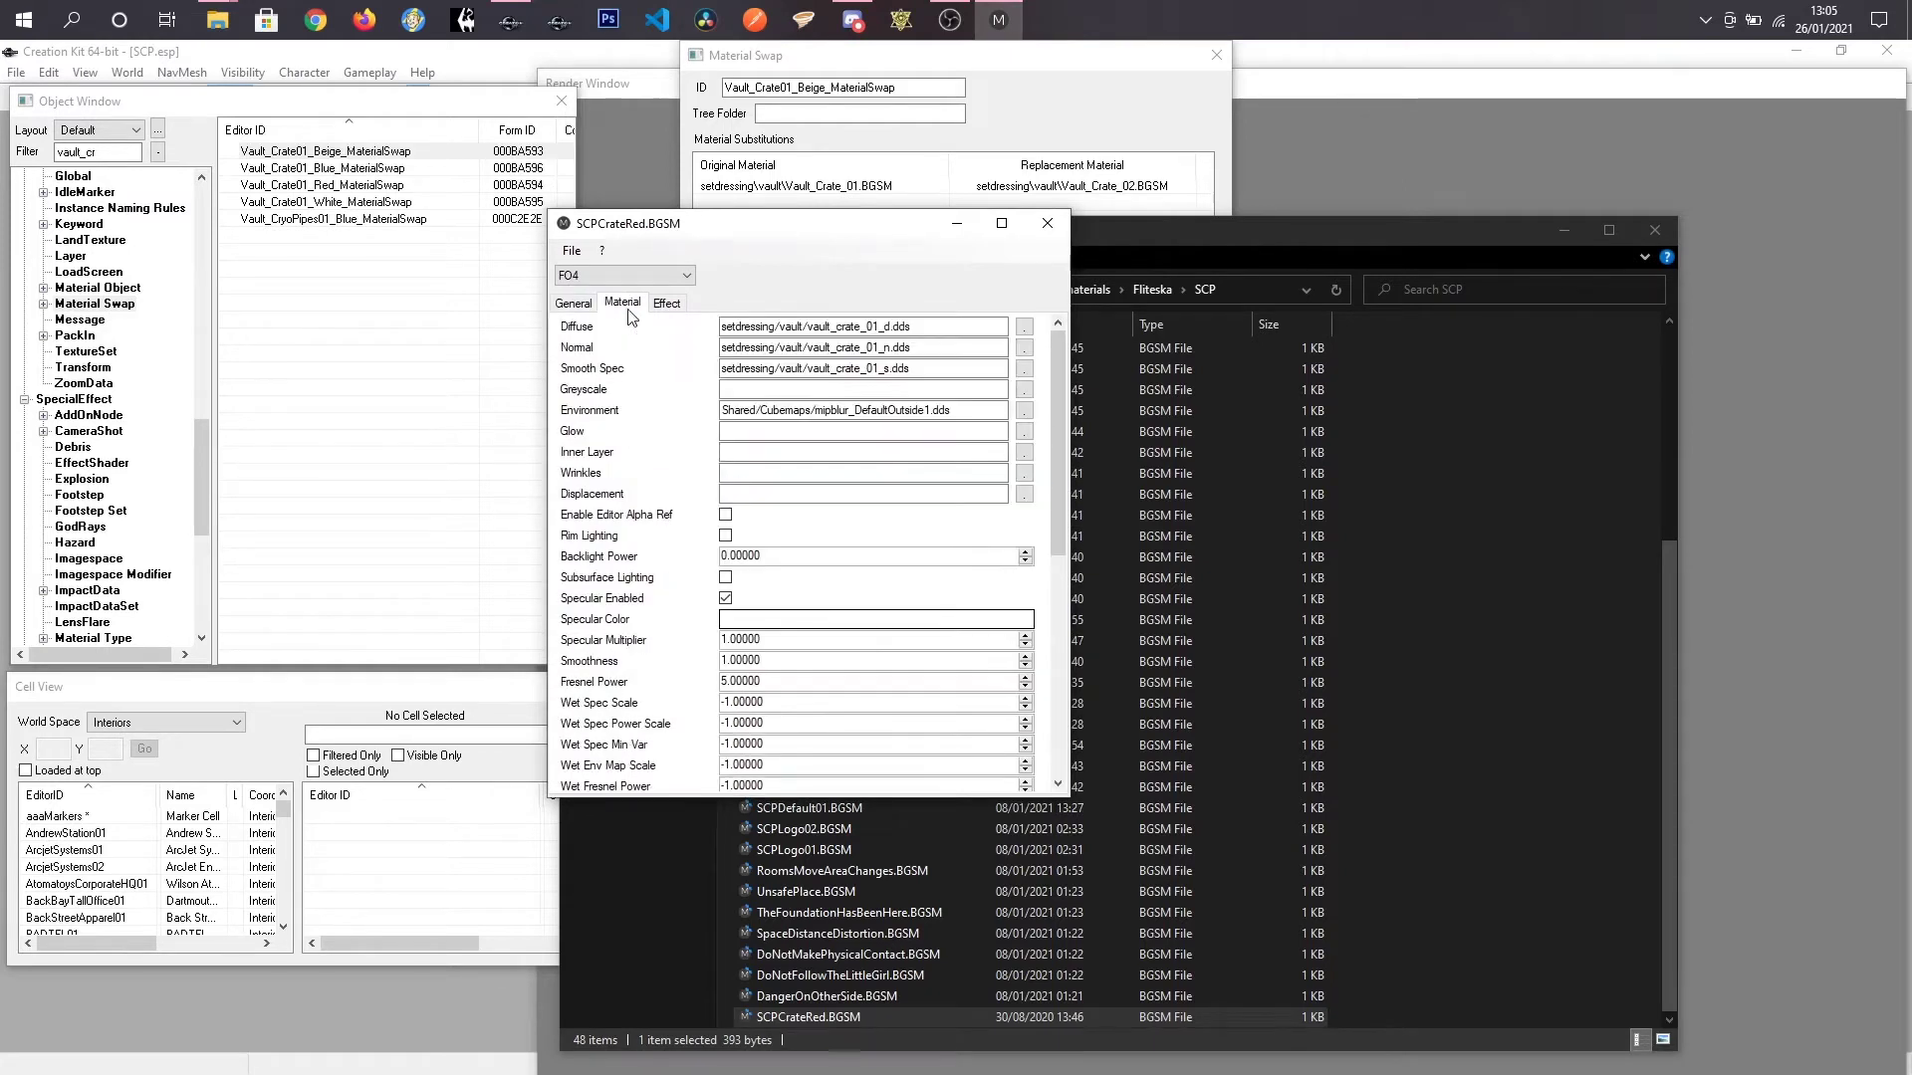
pyautogui.click(574, 302)
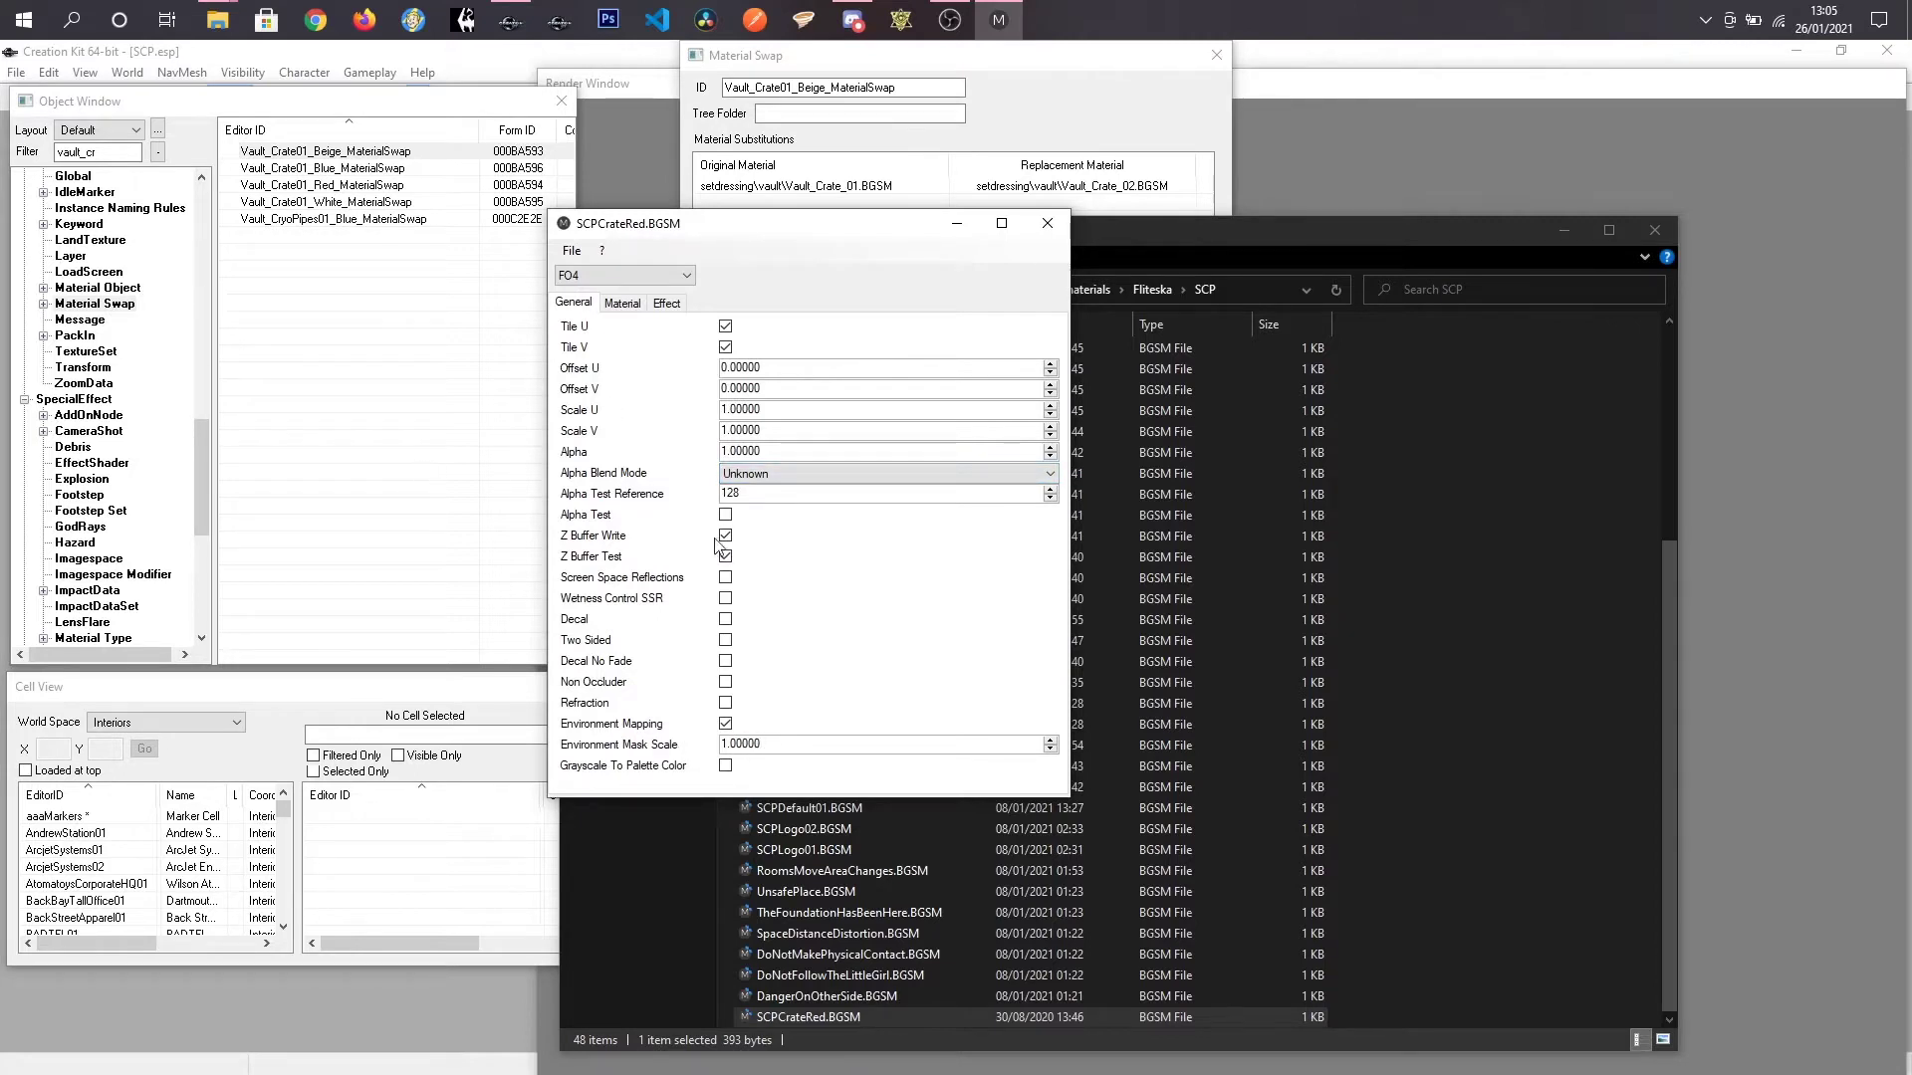
pyautogui.click(618, 312)
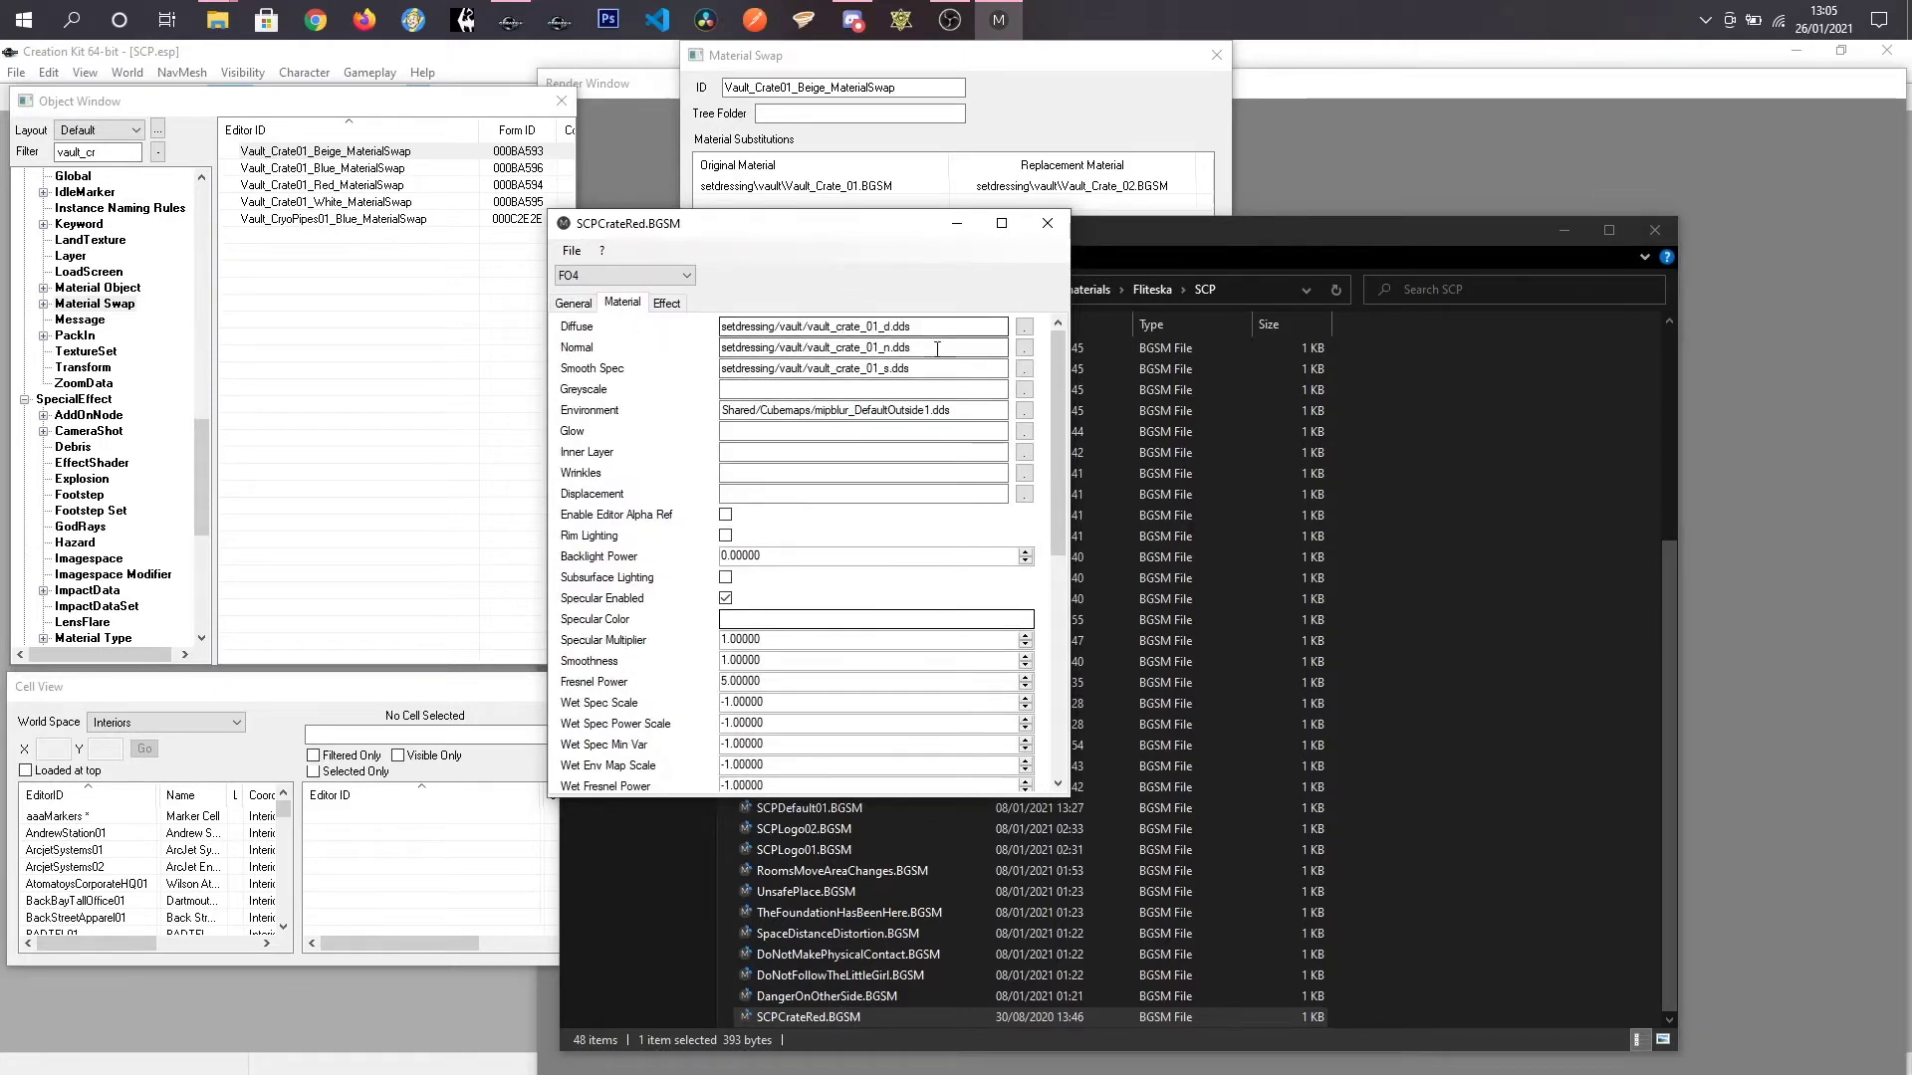
# Step: Select and inspect the Diffuse, Normal and Smooth Spec texture path fields
pyautogui.moveTo(909, 327); pyautogui.dragTo(833, 328)
pyautogui.hotkey('ctrl', 'a')
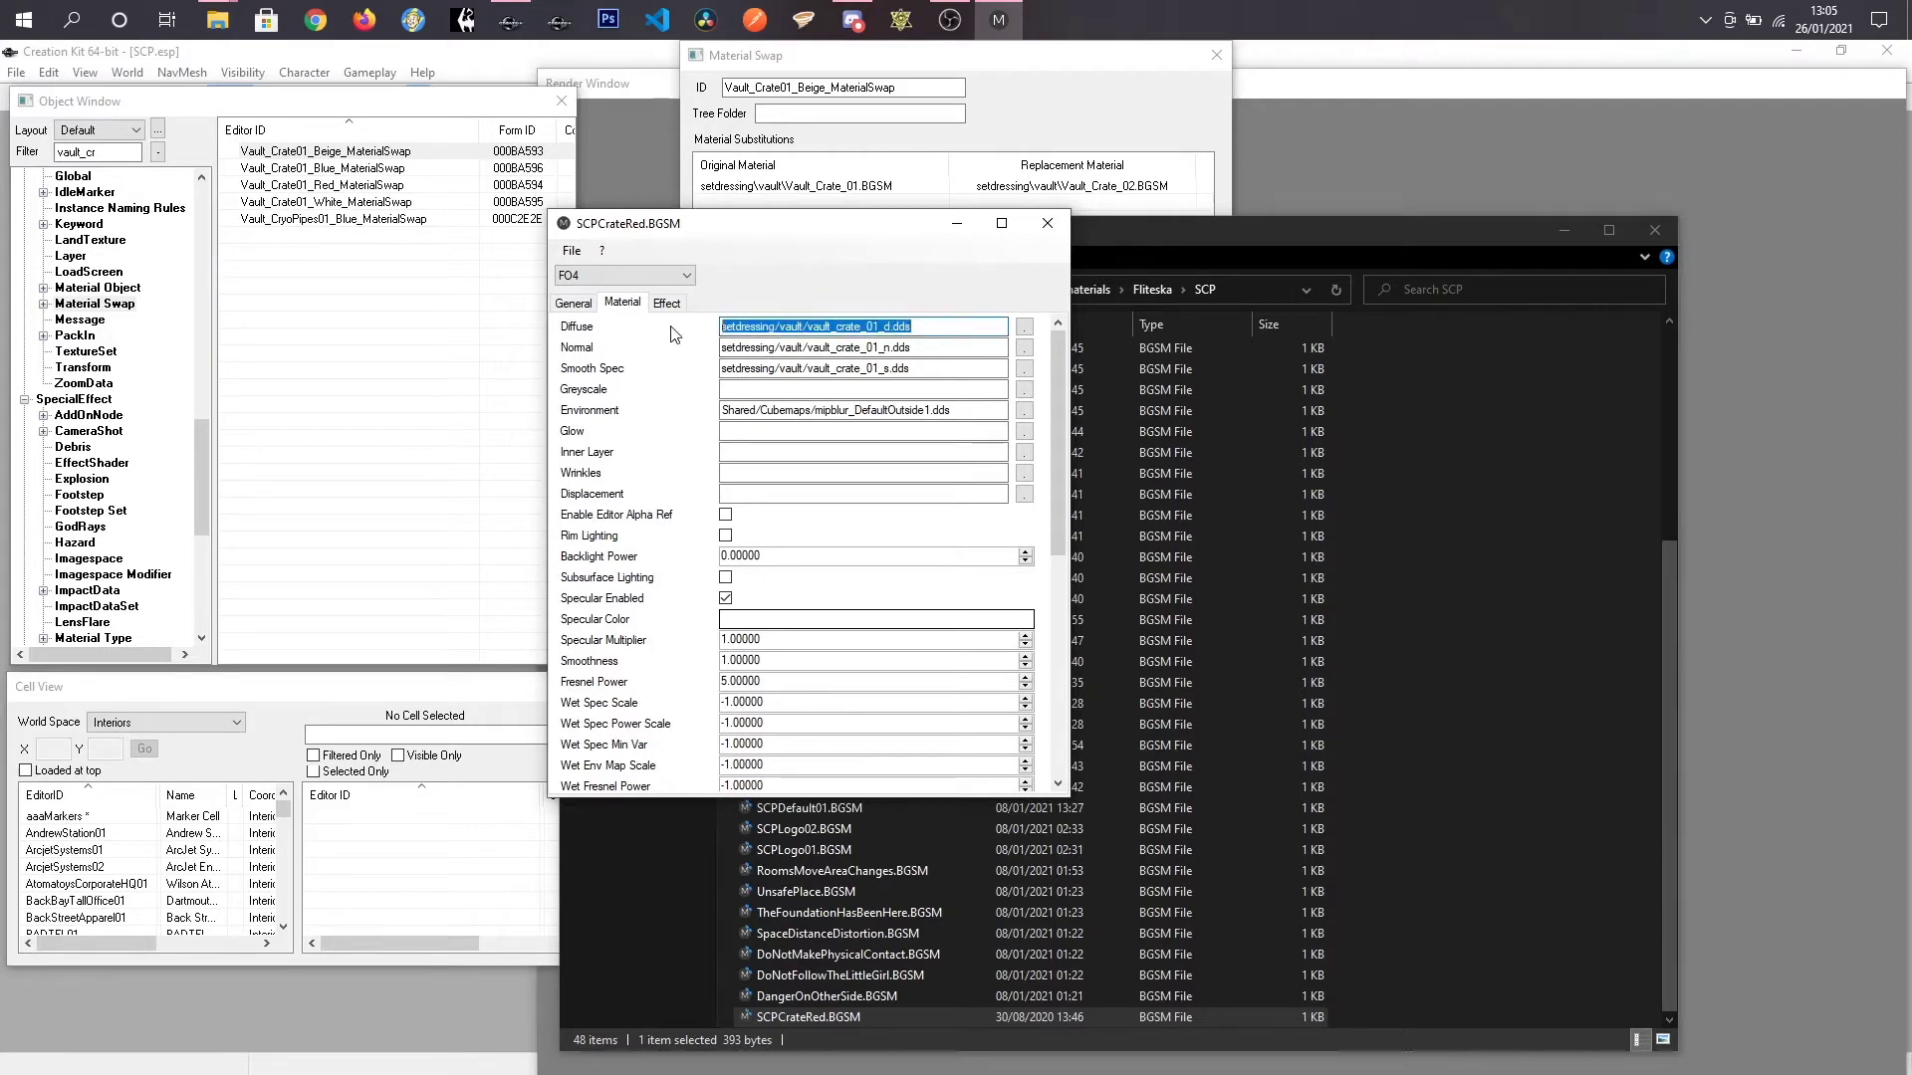
pyautogui.click(833, 328)
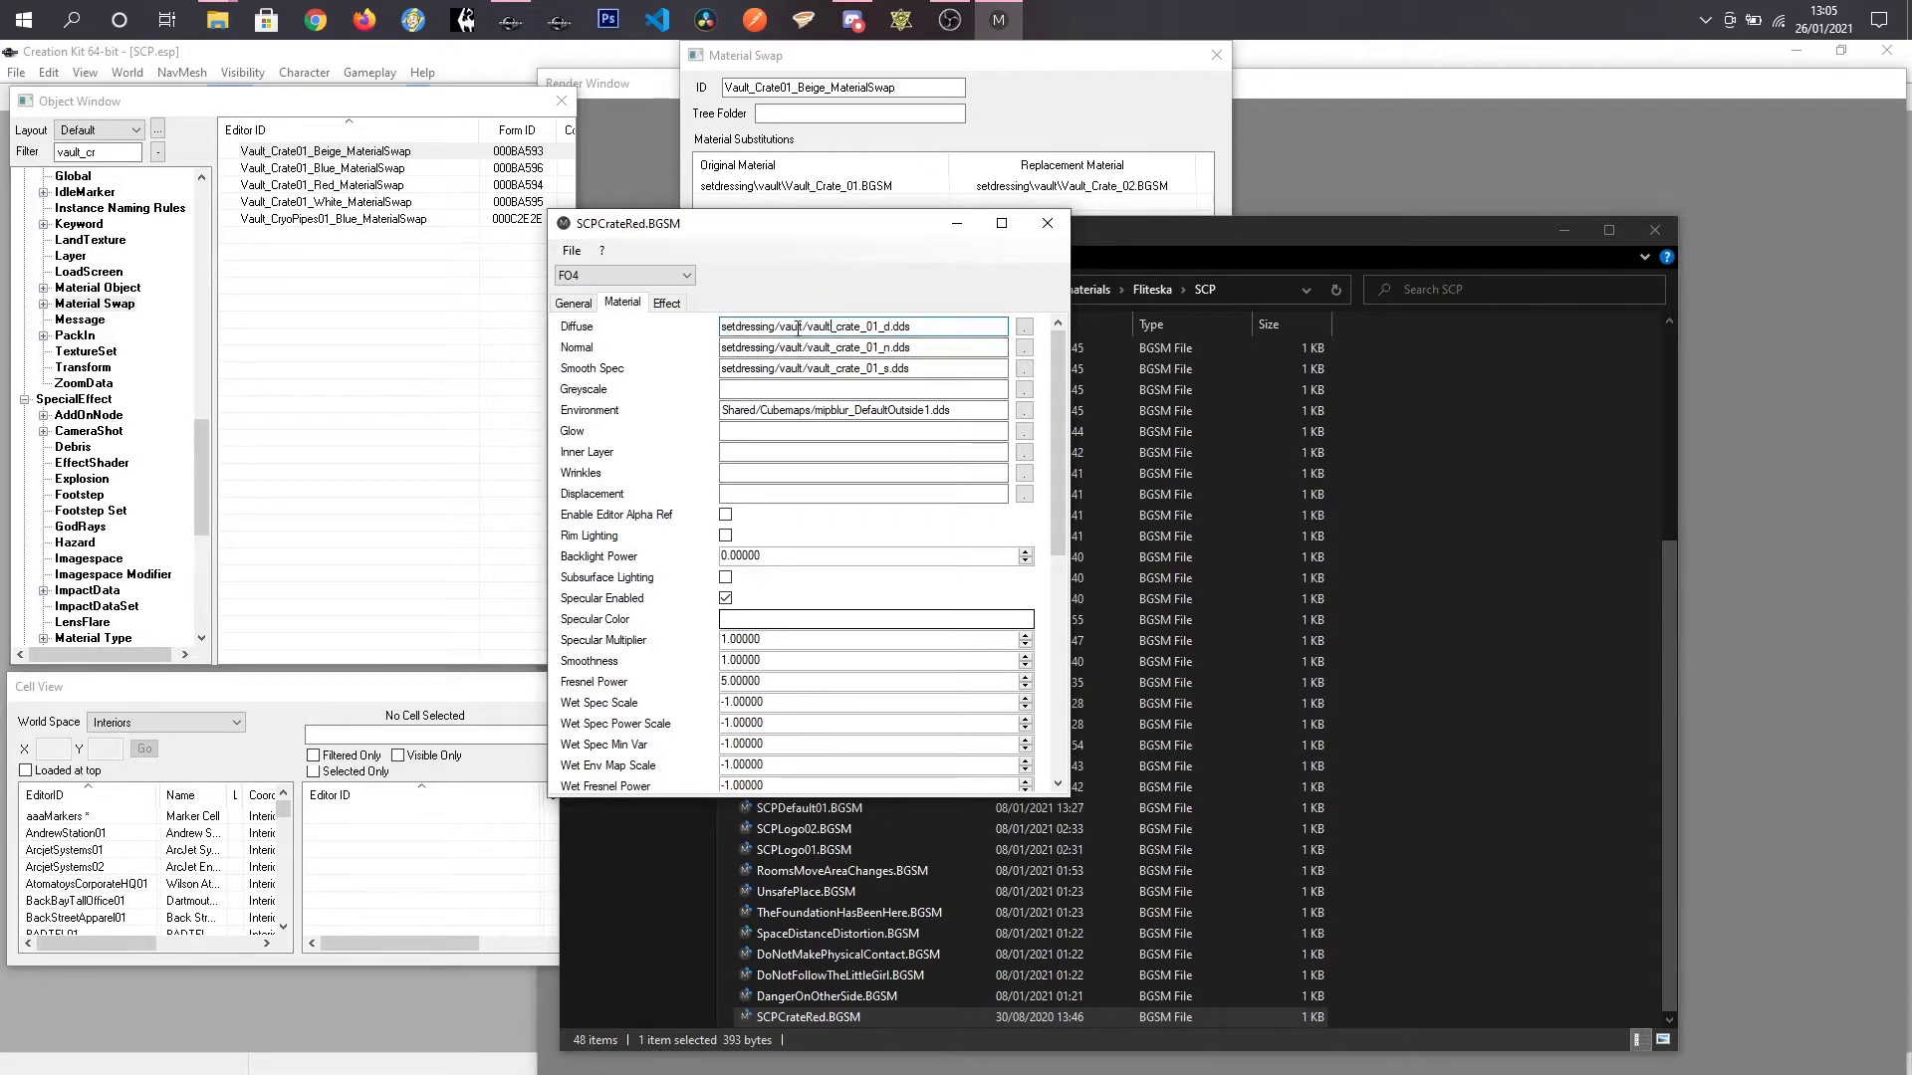
pyautogui.moveTo(808, 326); pyautogui.dragTo(912, 328)
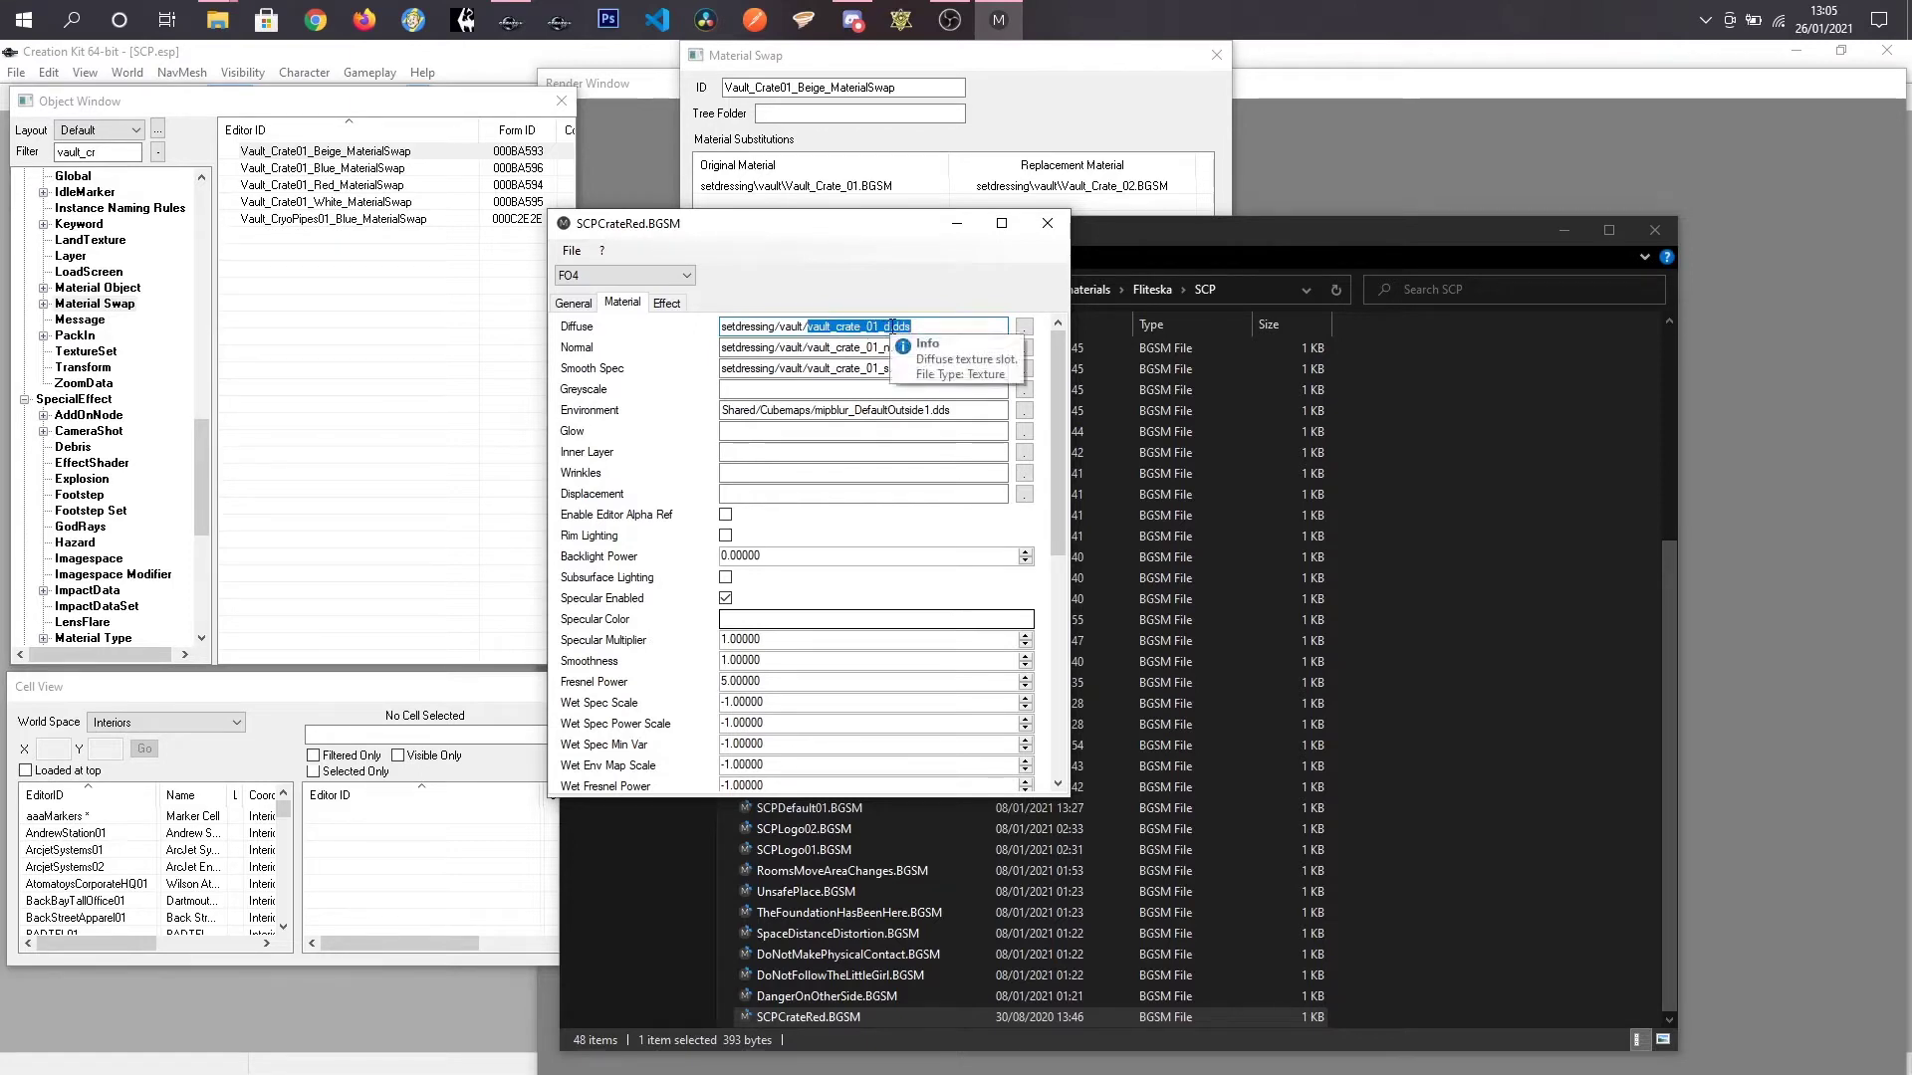
pyautogui.click(886, 329)
pyautogui.moveTo(911, 328); pyautogui.dragTo(716, 331)
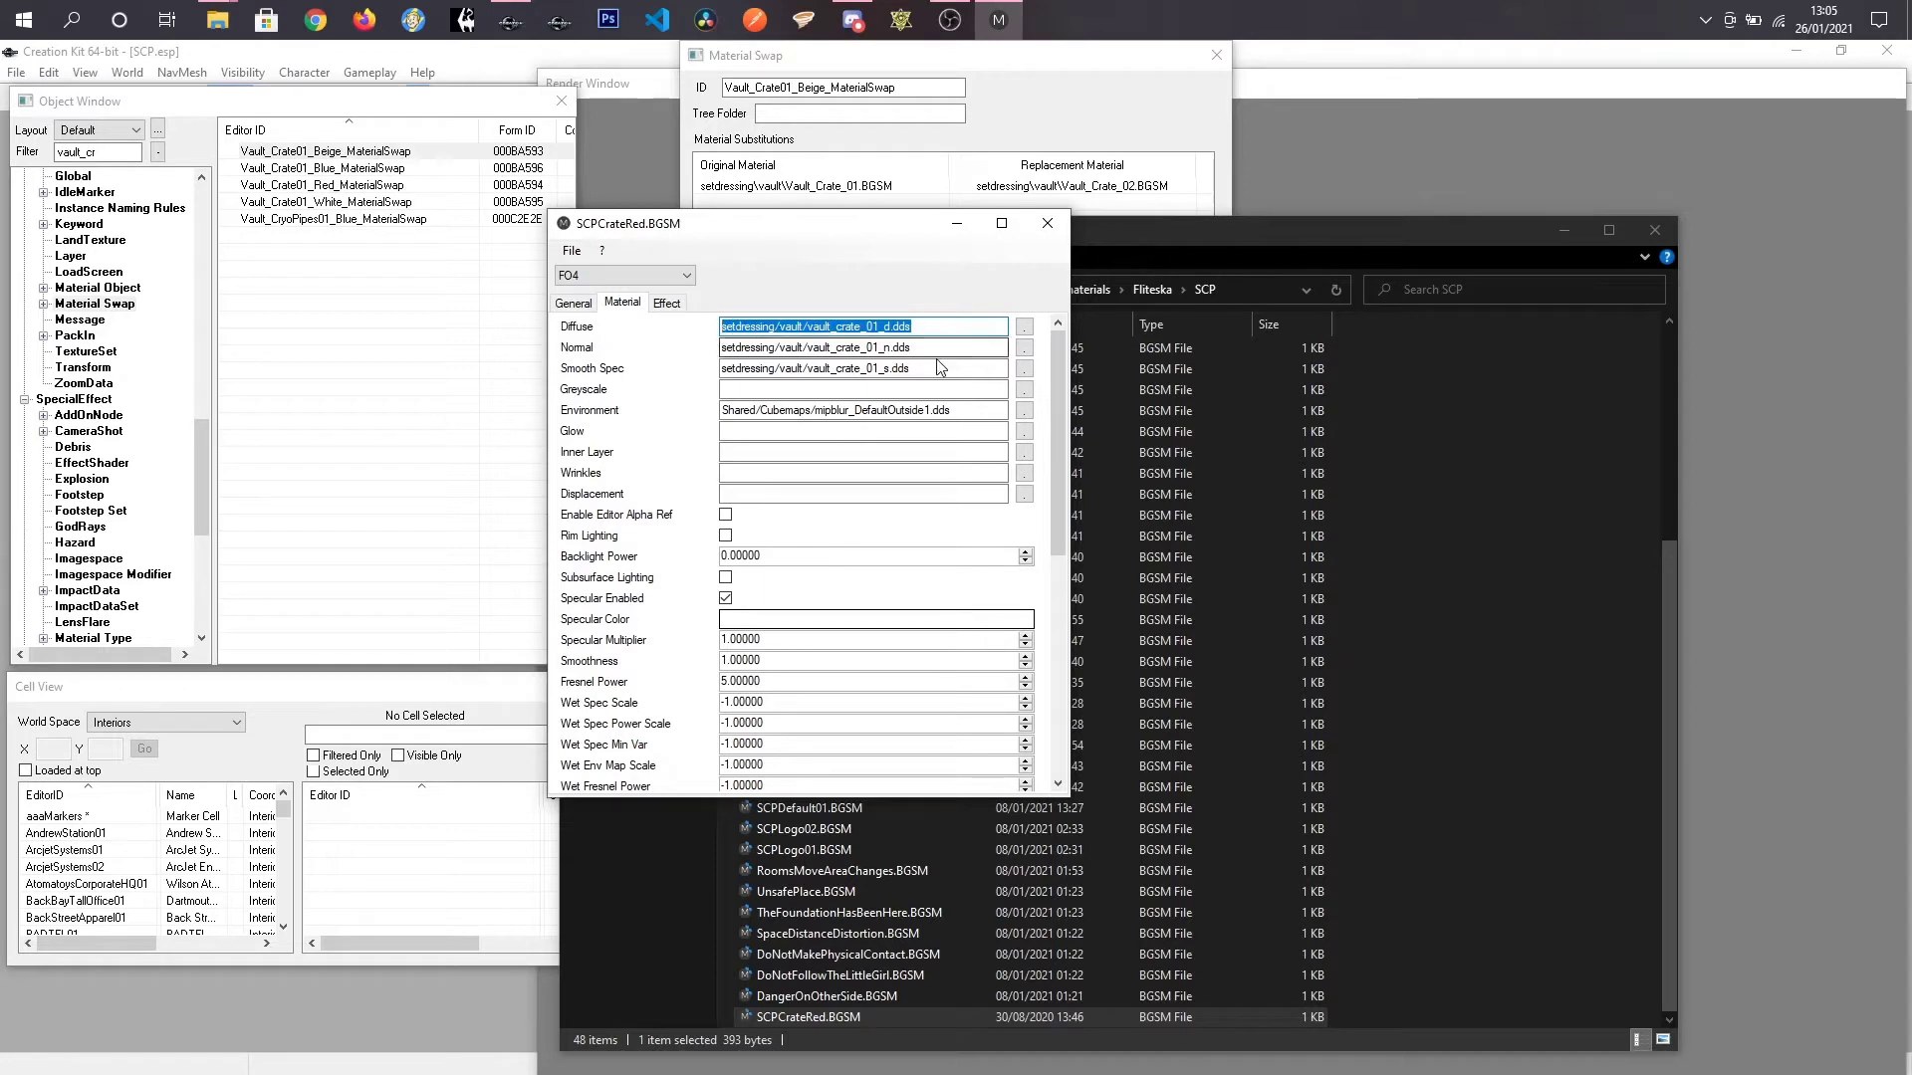
pyautogui.moveTo(911, 347); pyautogui.dragTo(709, 342)
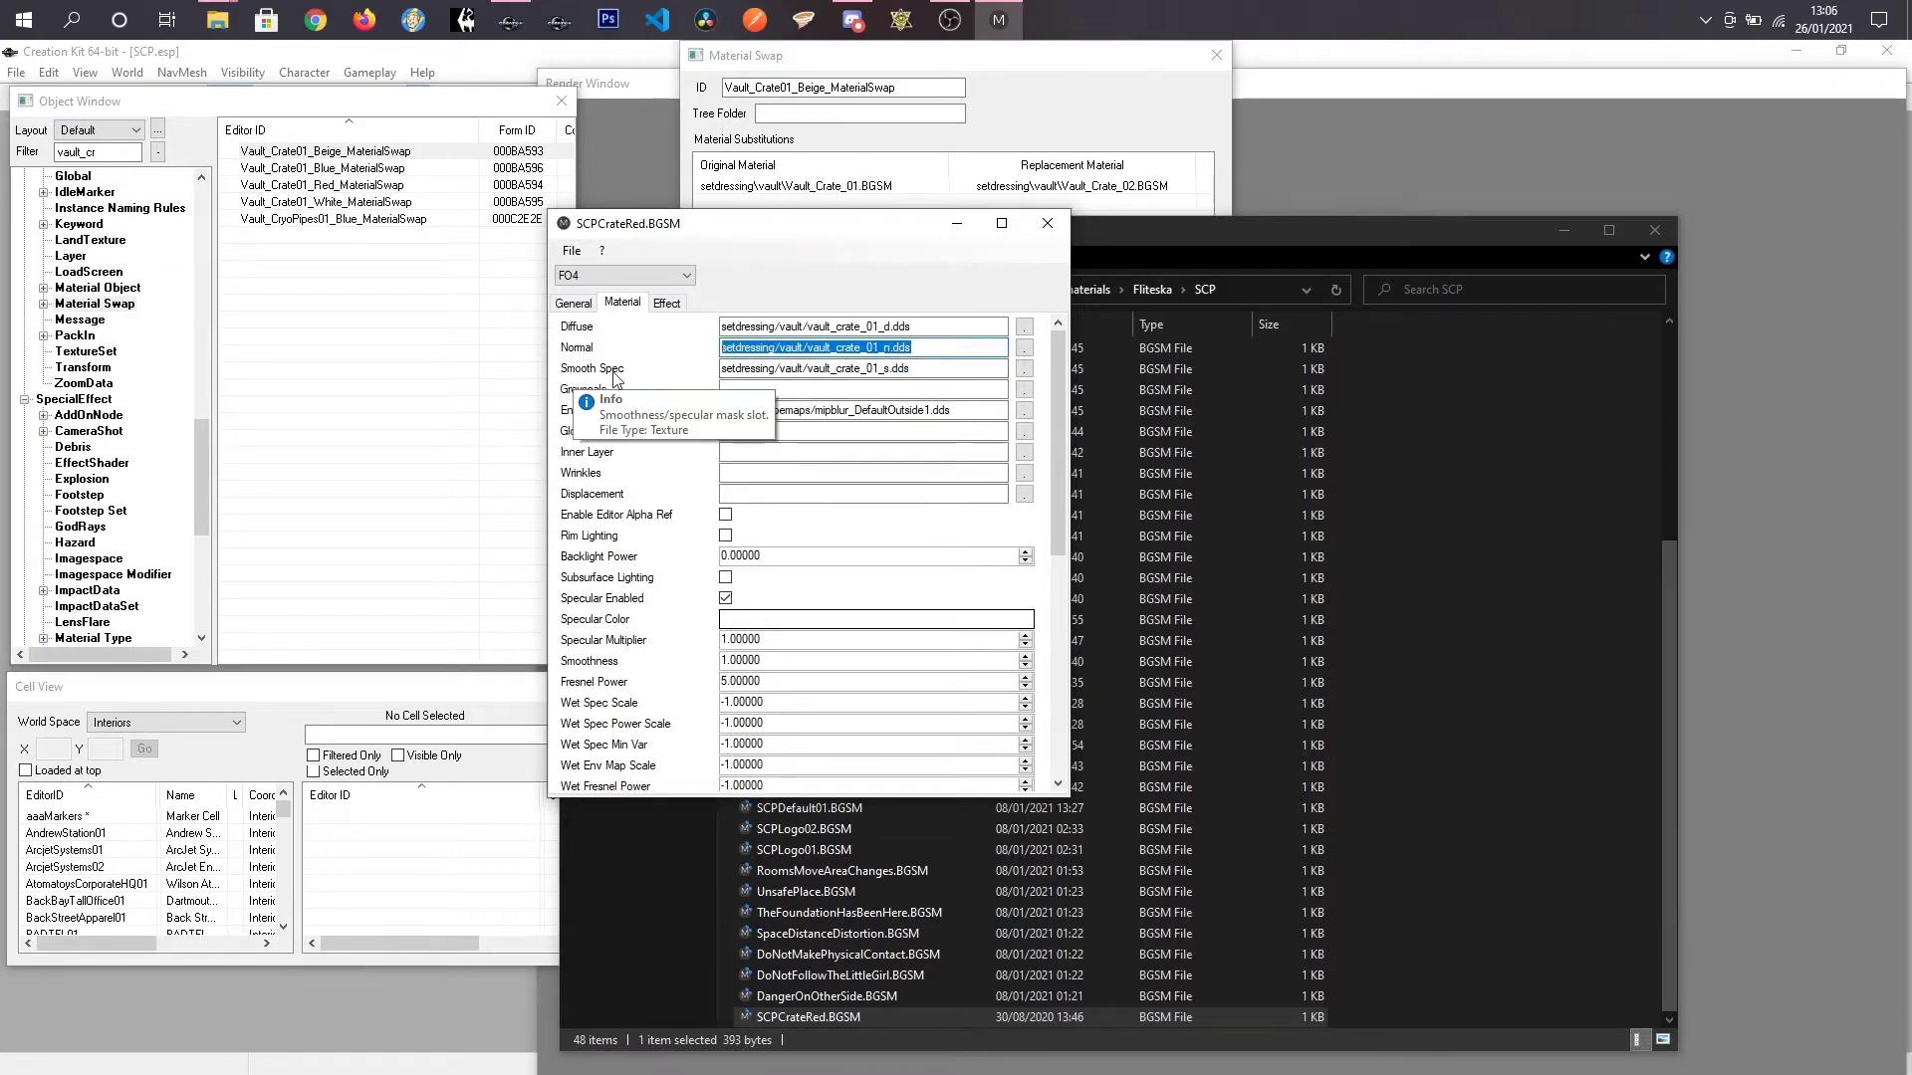
pyautogui.moveTo(804, 368); pyautogui.dragTo(928, 373)
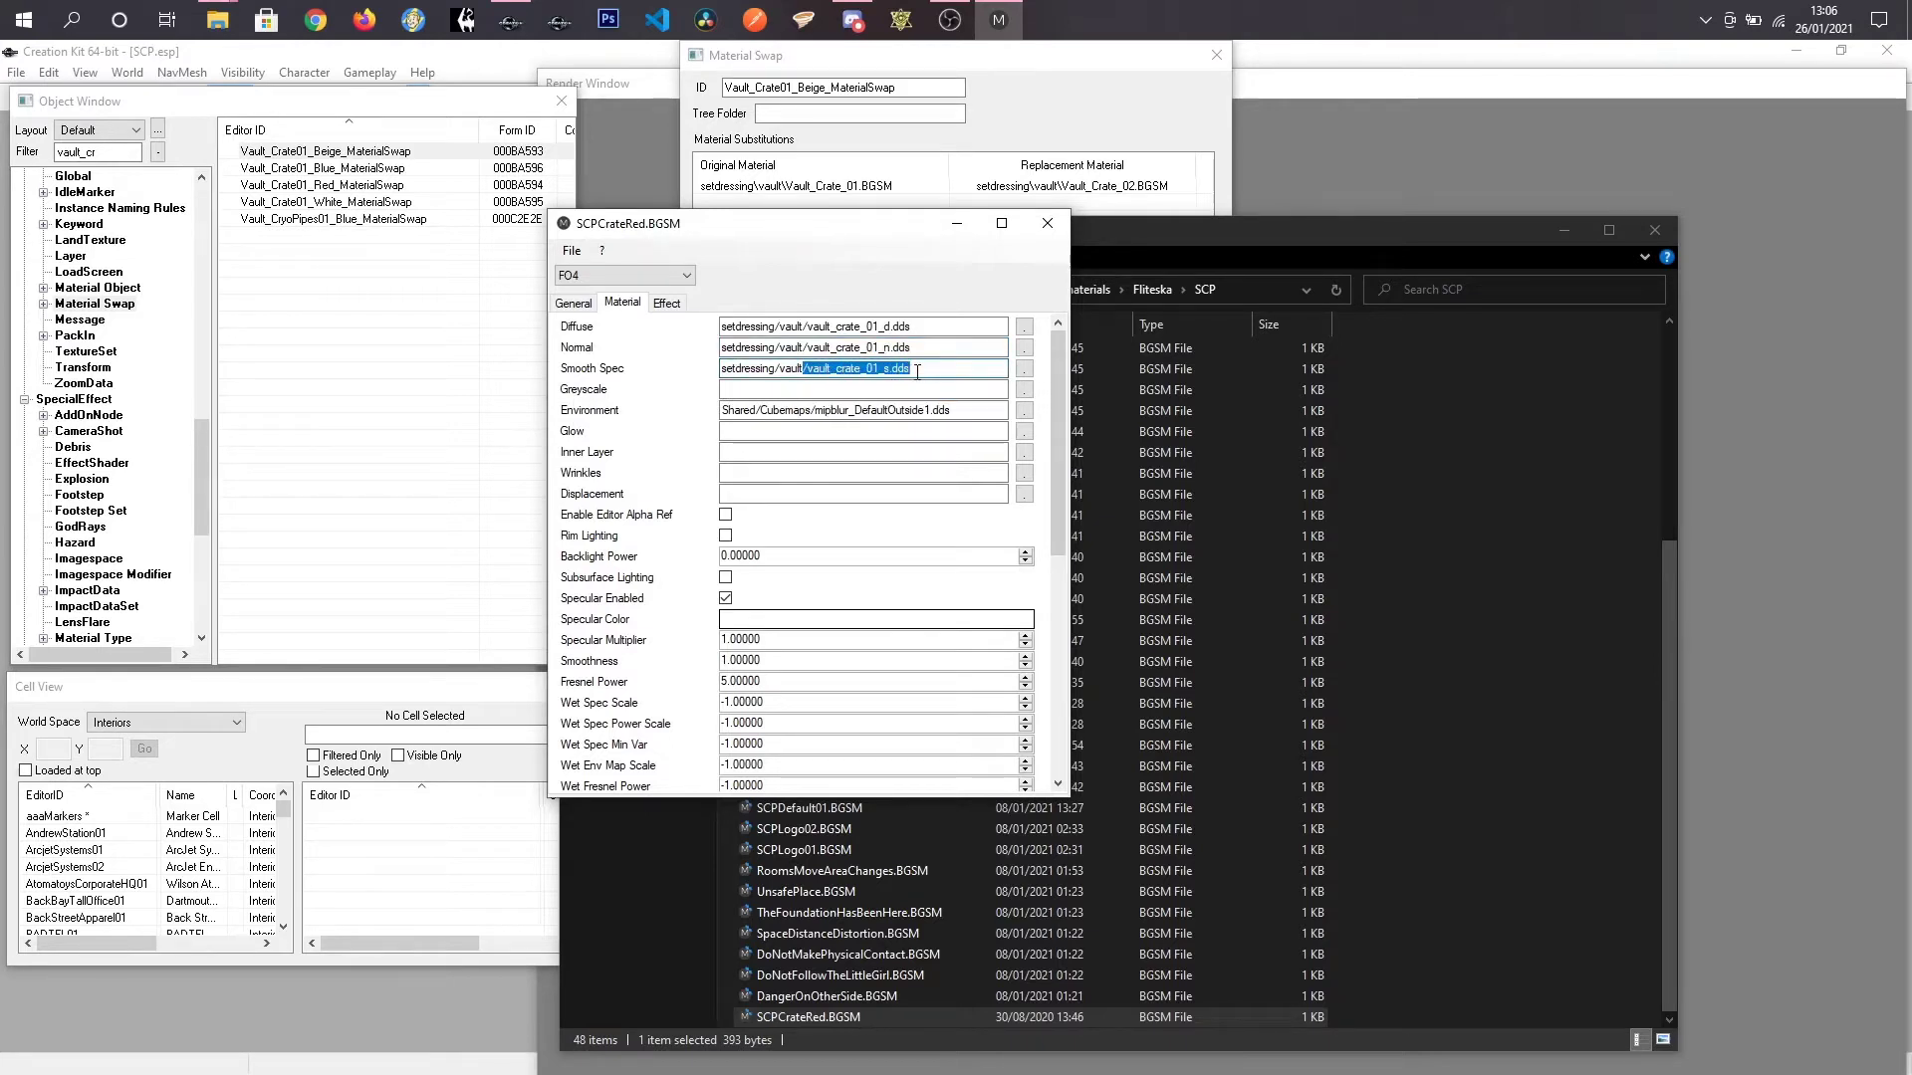
pyautogui.click(916, 369)
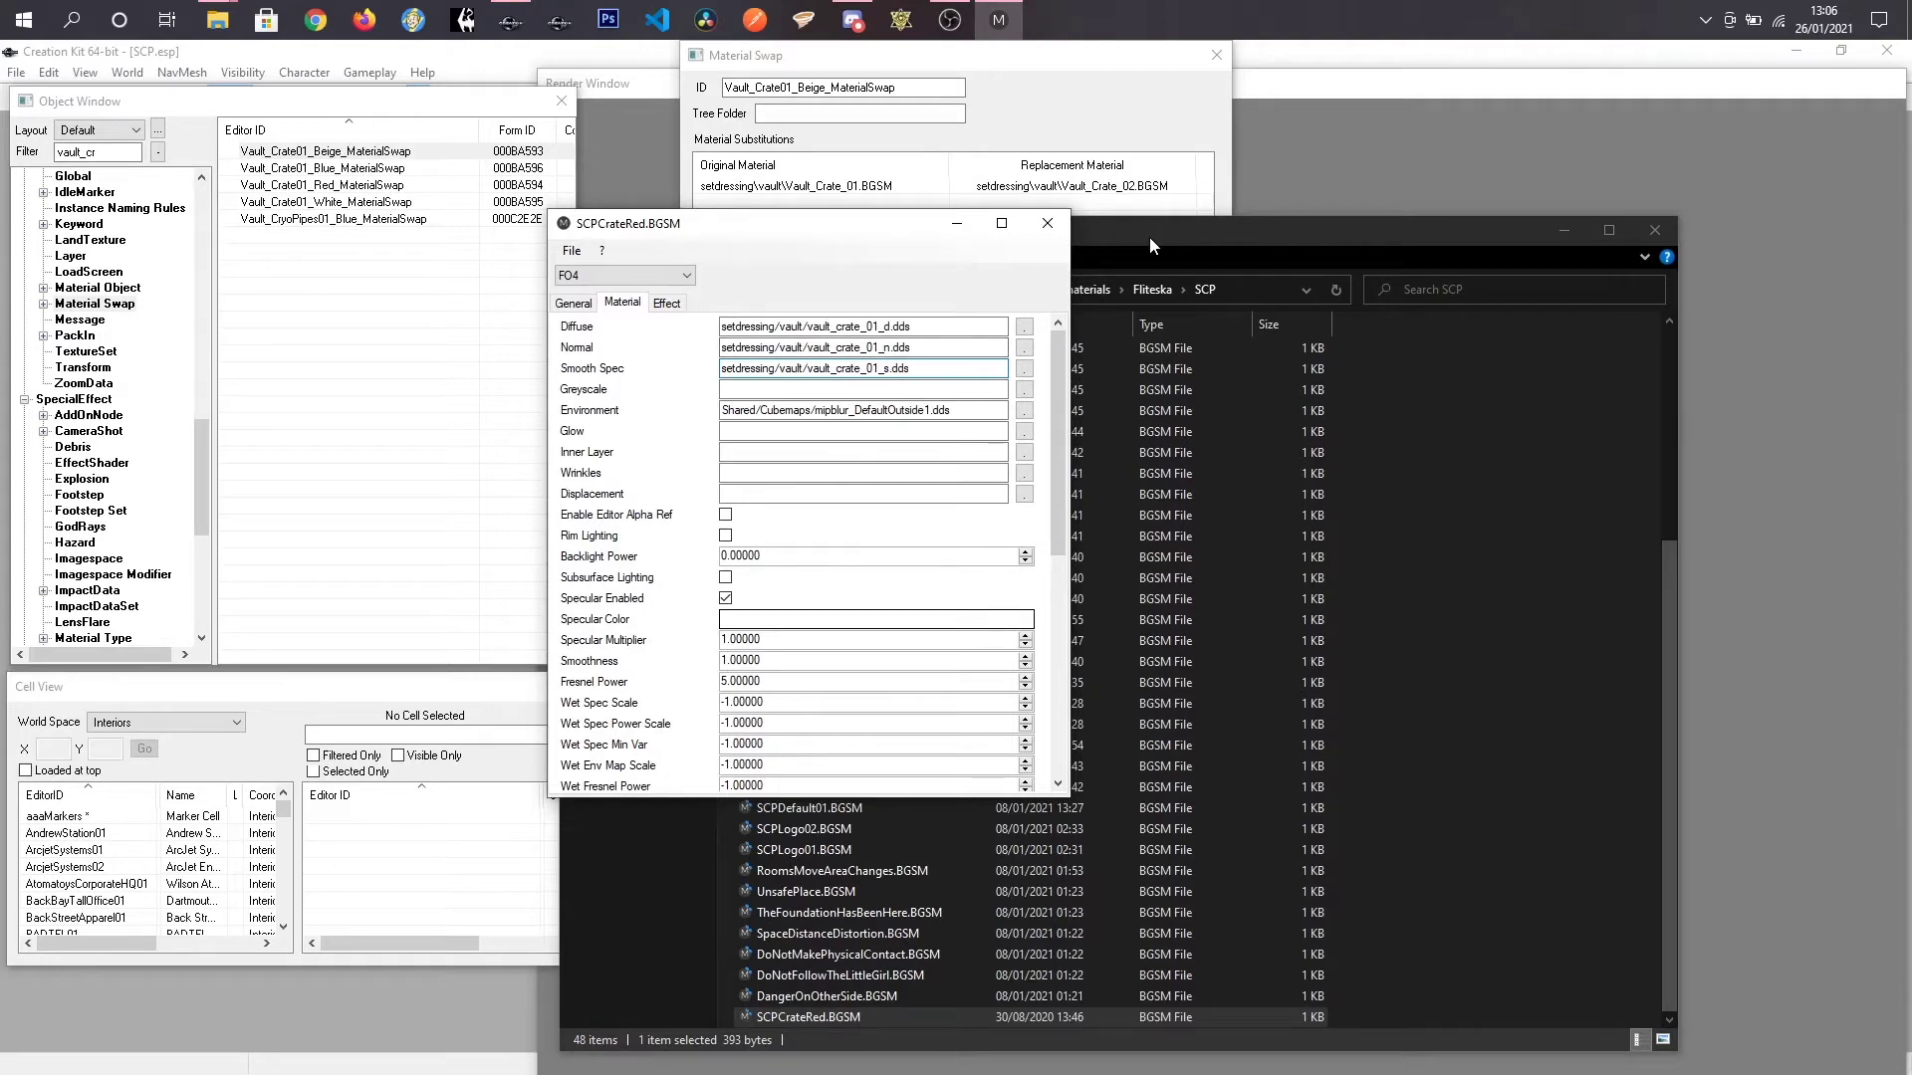
pyautogui.moveTo(911, 326); pyautogui.dragTo(952, 328)
# Step: Clear the diffuse path selection and bring up Photoshop with SCPCrate_d.dds and Untitled-1
pyautogui.click(816, 326)
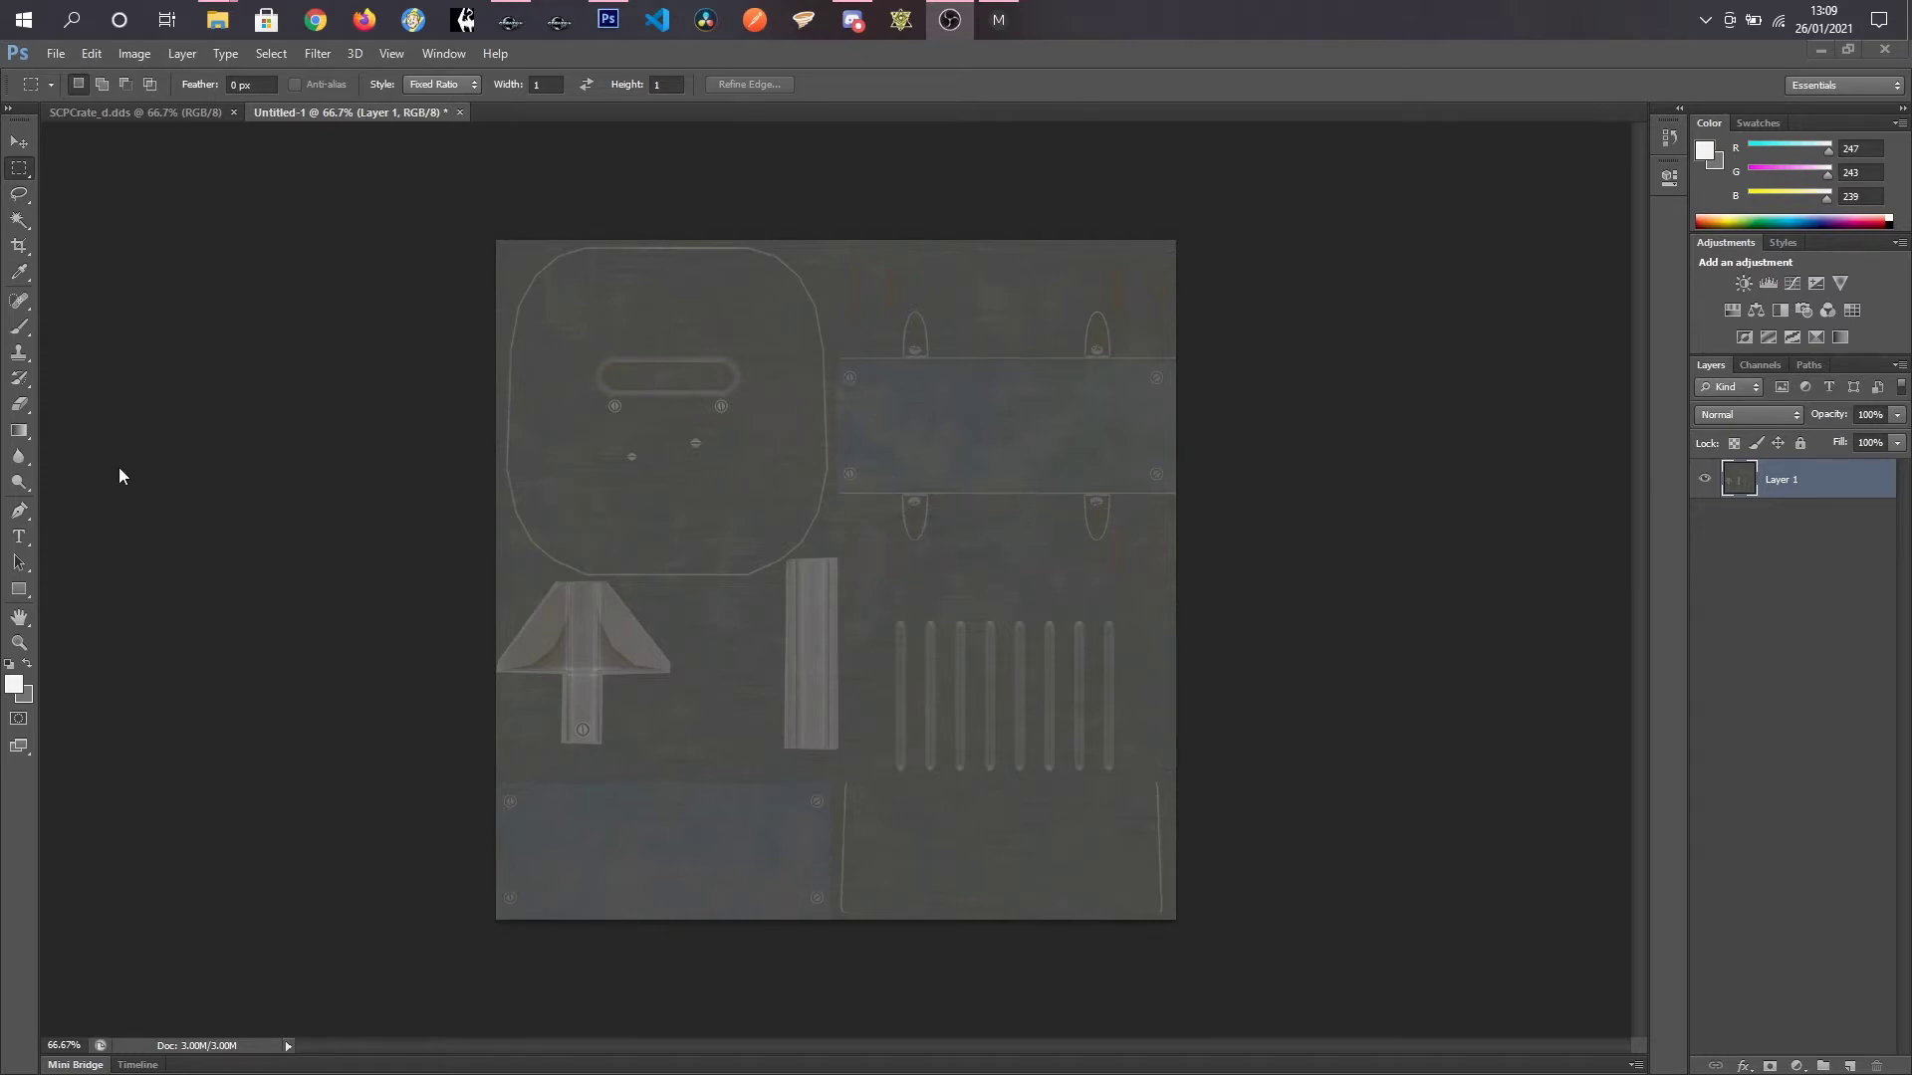
pyautogui.click(22, 538)
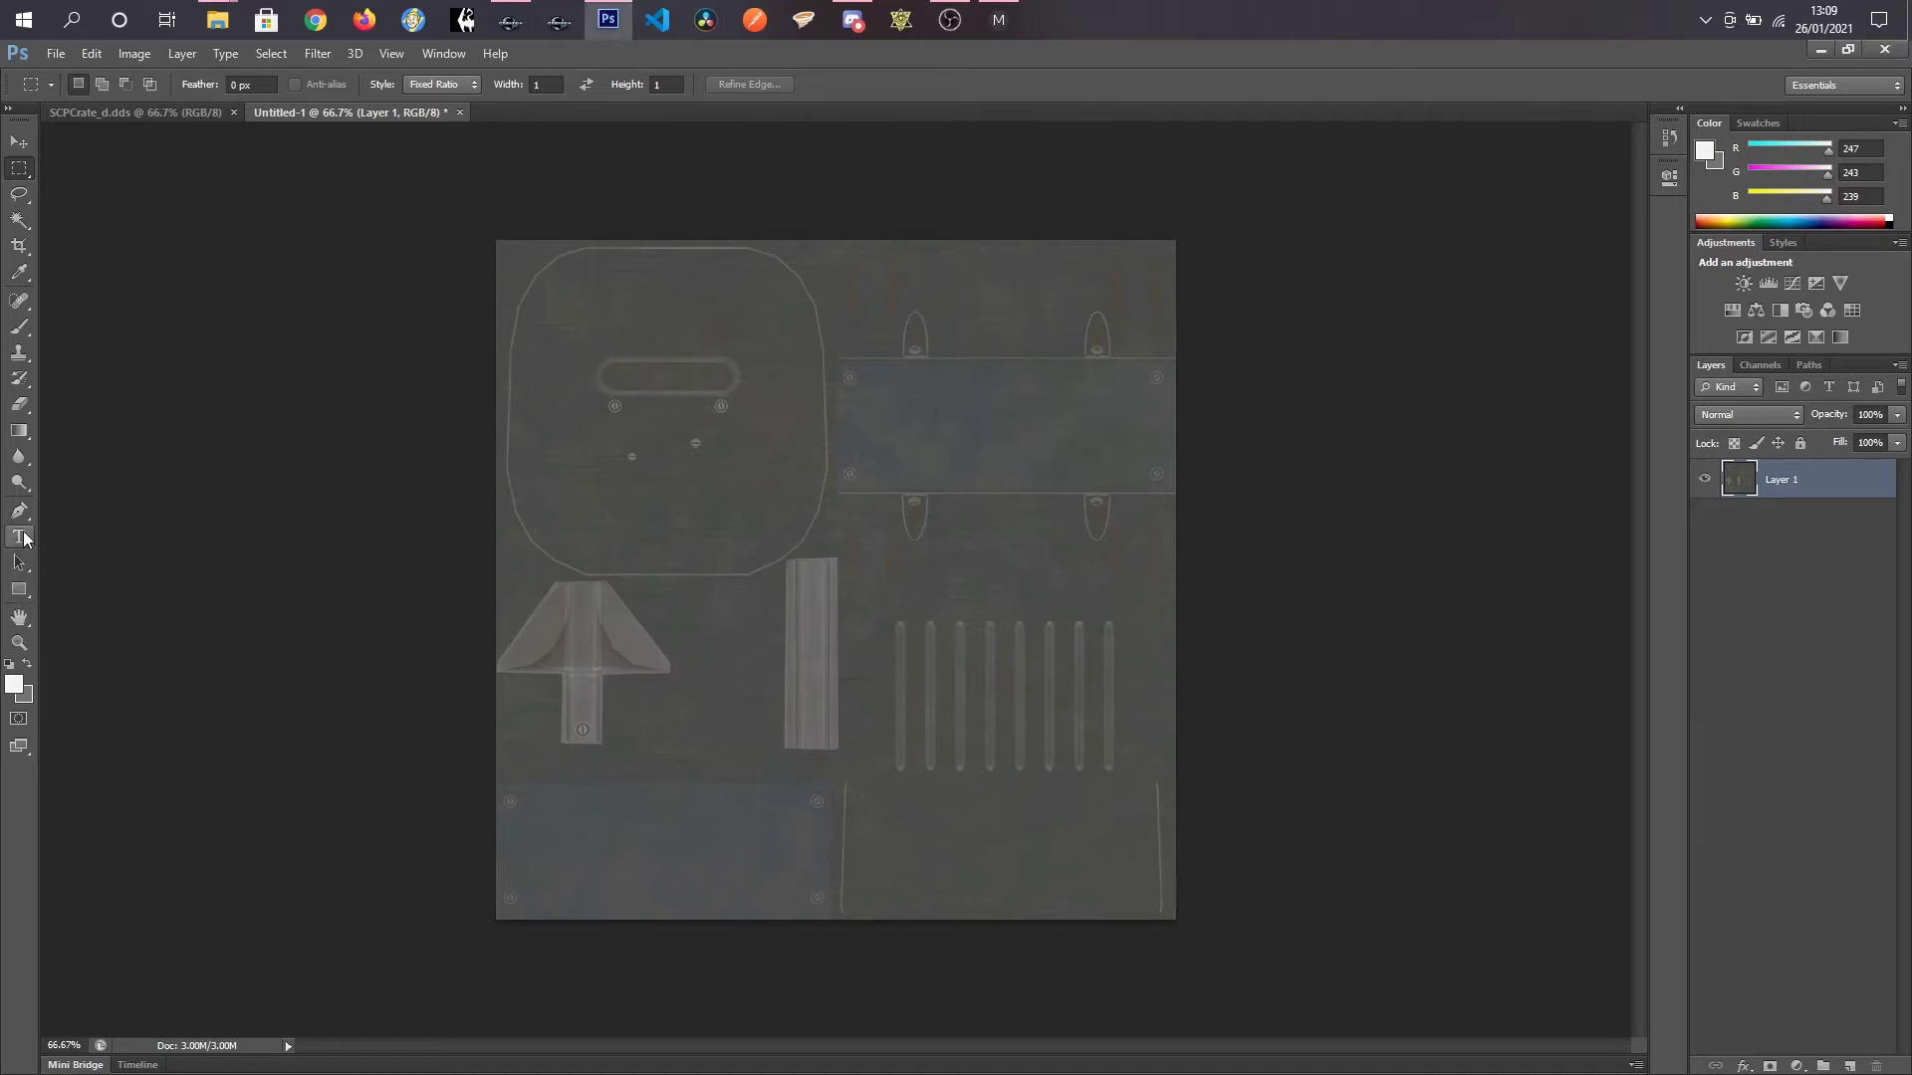
# Step: Add a Mandala text layer reading 'SCP Foundation' on the crate texture
pyautogui.click(22, 538)
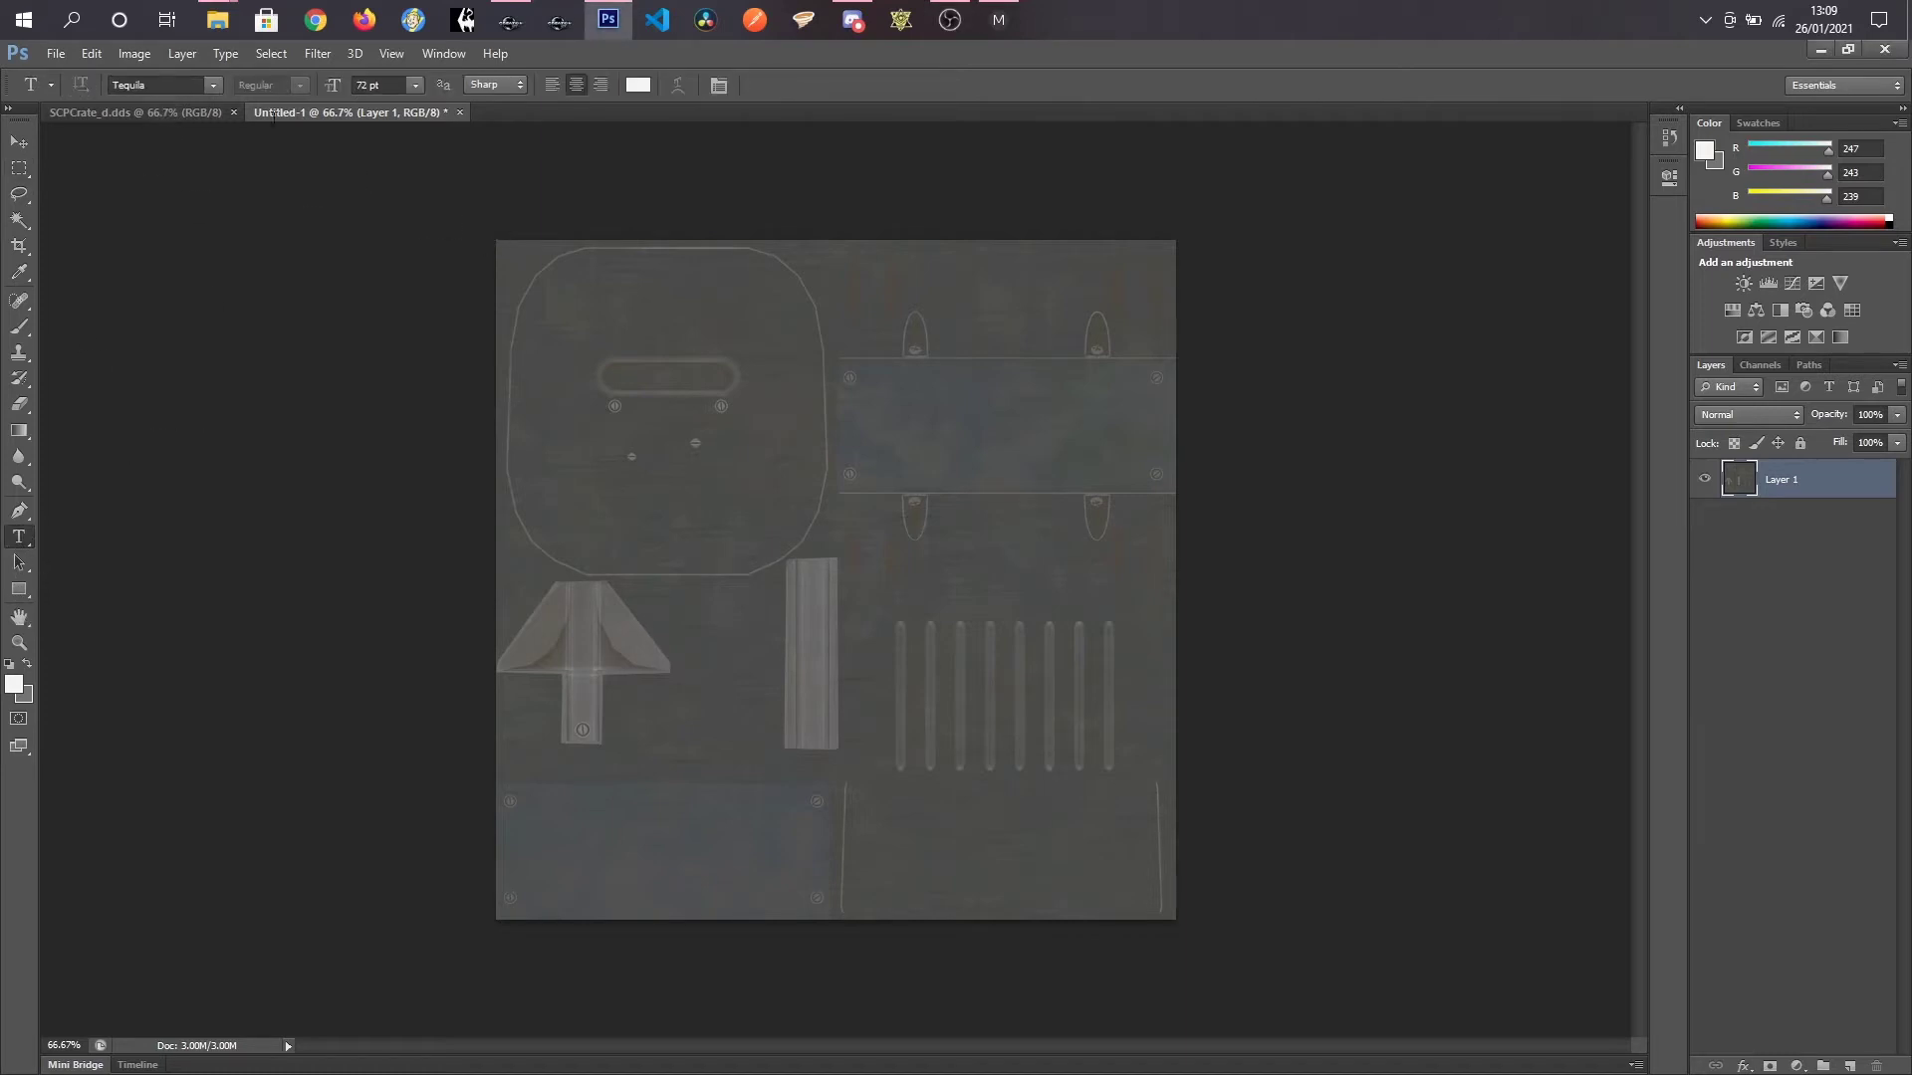
pyautogui.click(170, 81)
pyautogui.write('Mandala')
pyautogui.press('Return')
pyautogui.click(932, 423)
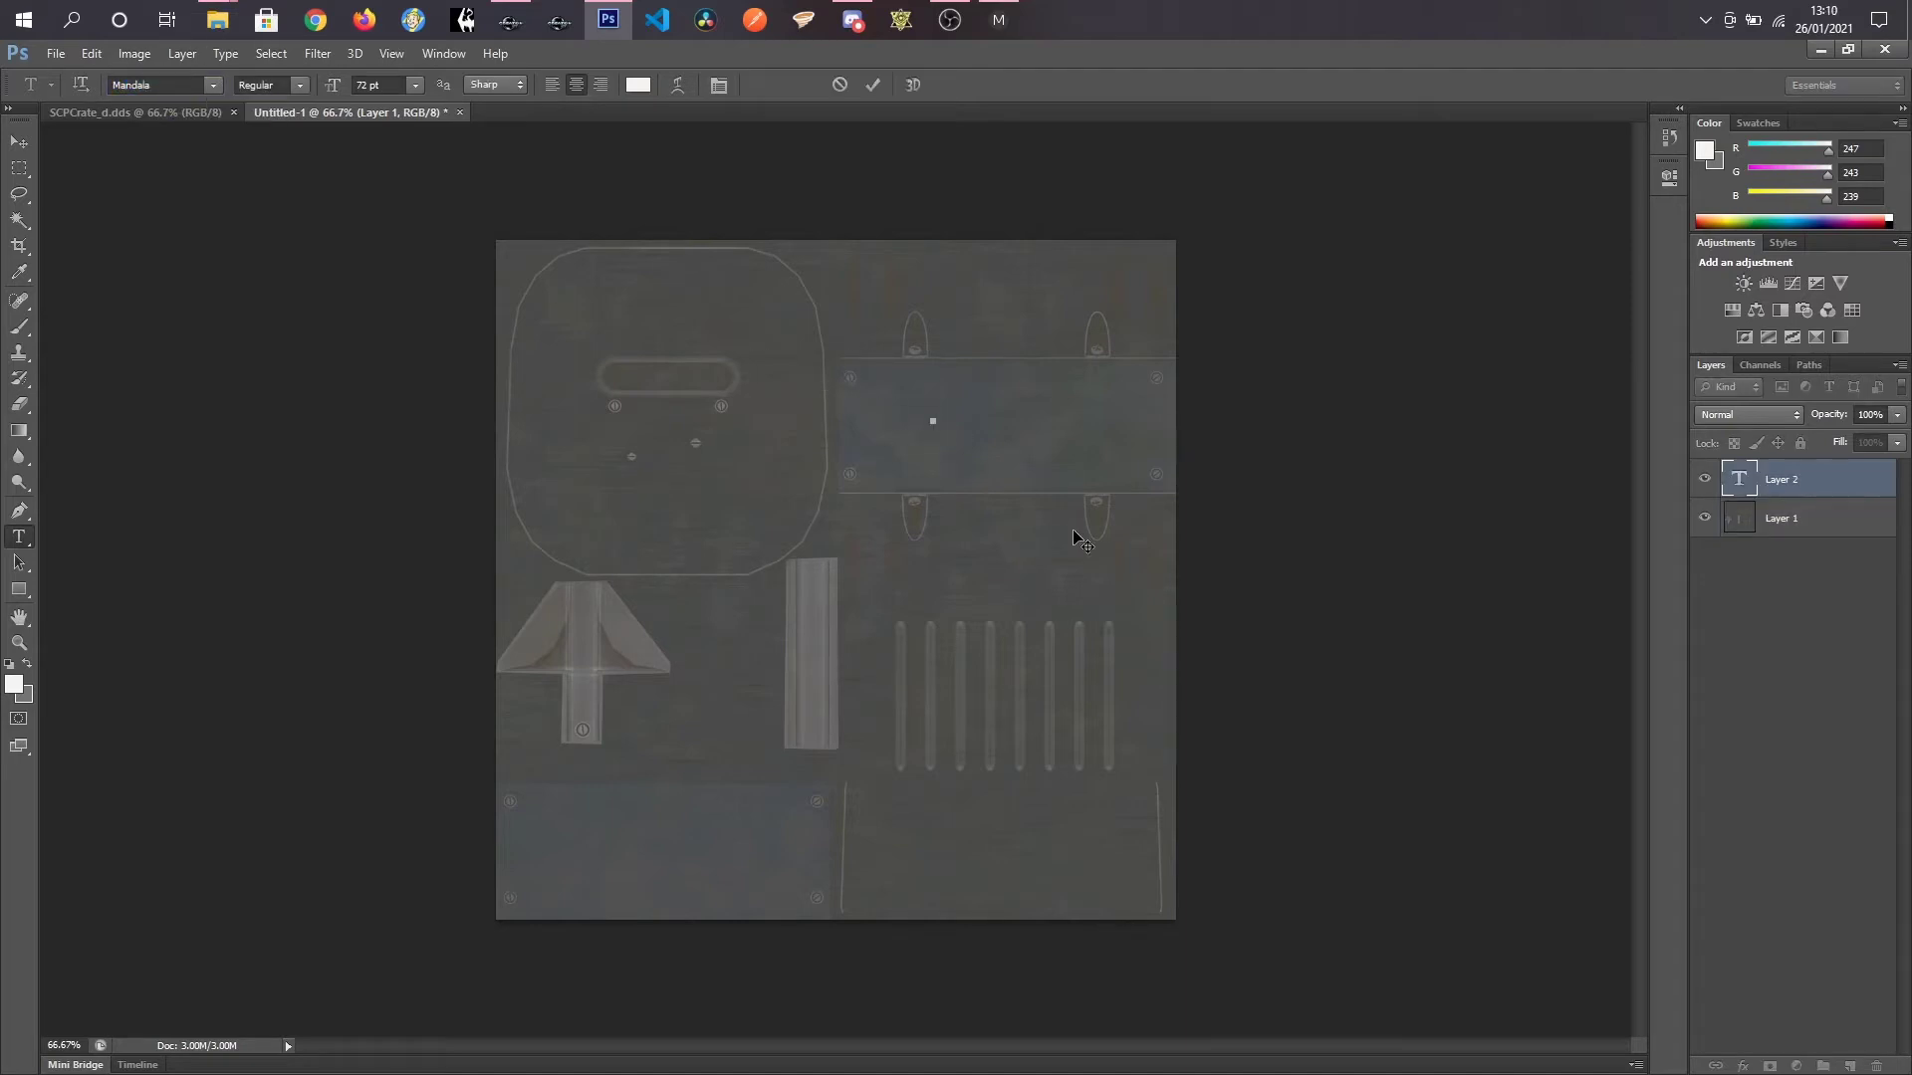
pyautogui.write('SCP Foundation')
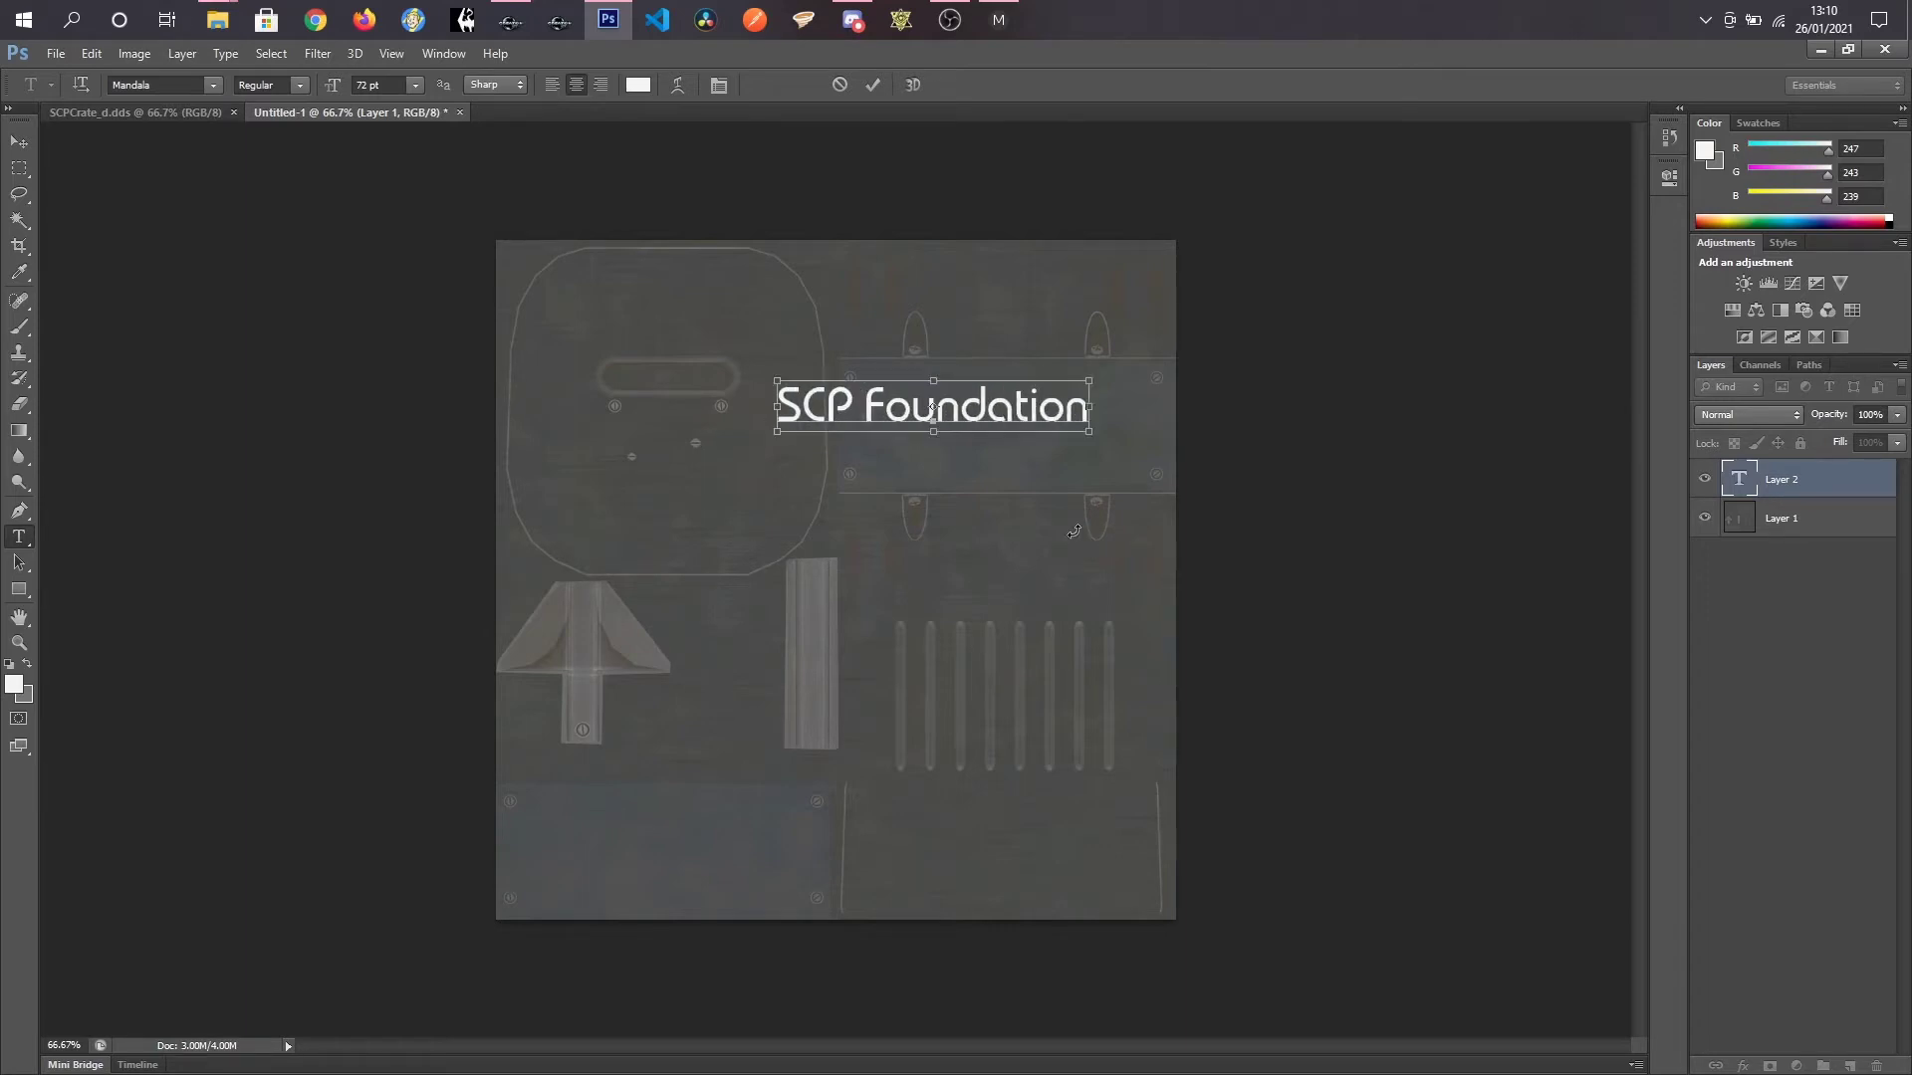
# Step: Make the text Bold at 36 pt and move it onto the blue panel
pyautogui.hotkey('ctrl', 'a')
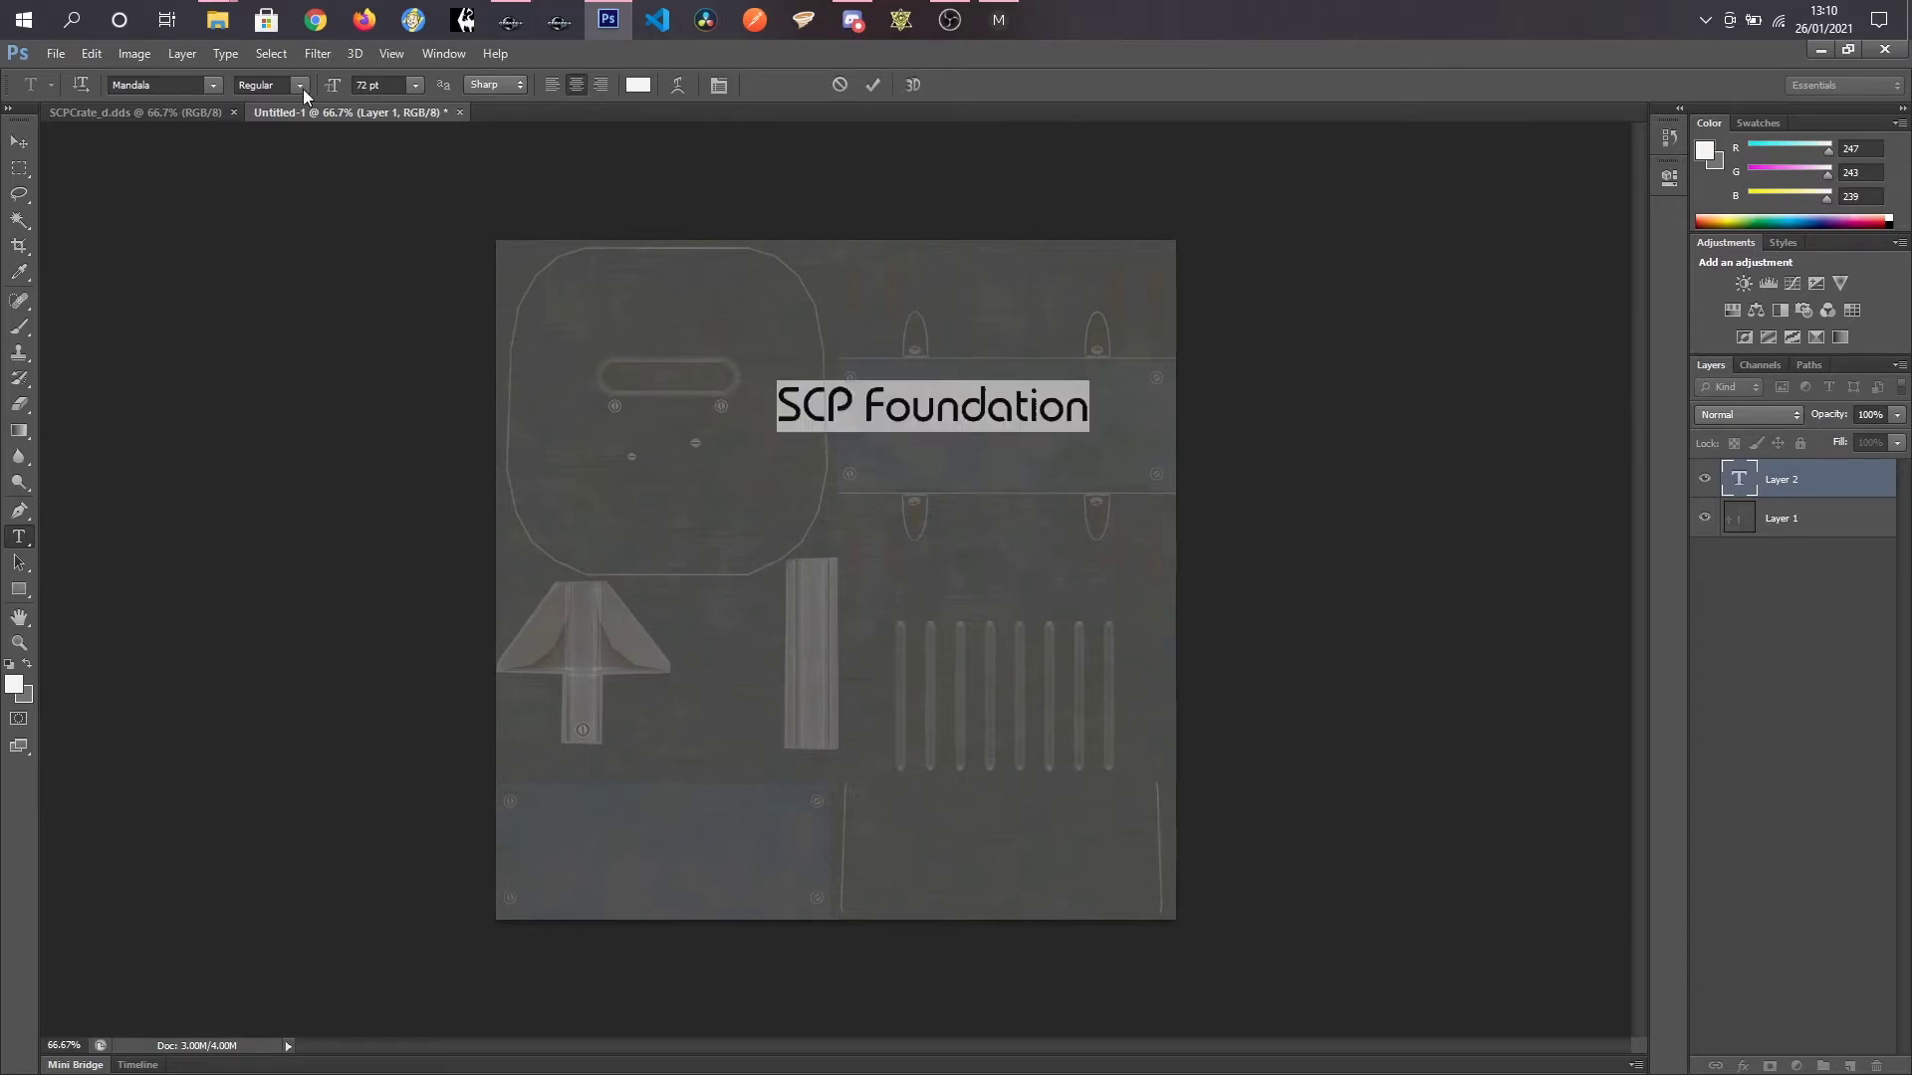
pyautogui.click(304, 88)
pyautogui.click(261, 125)
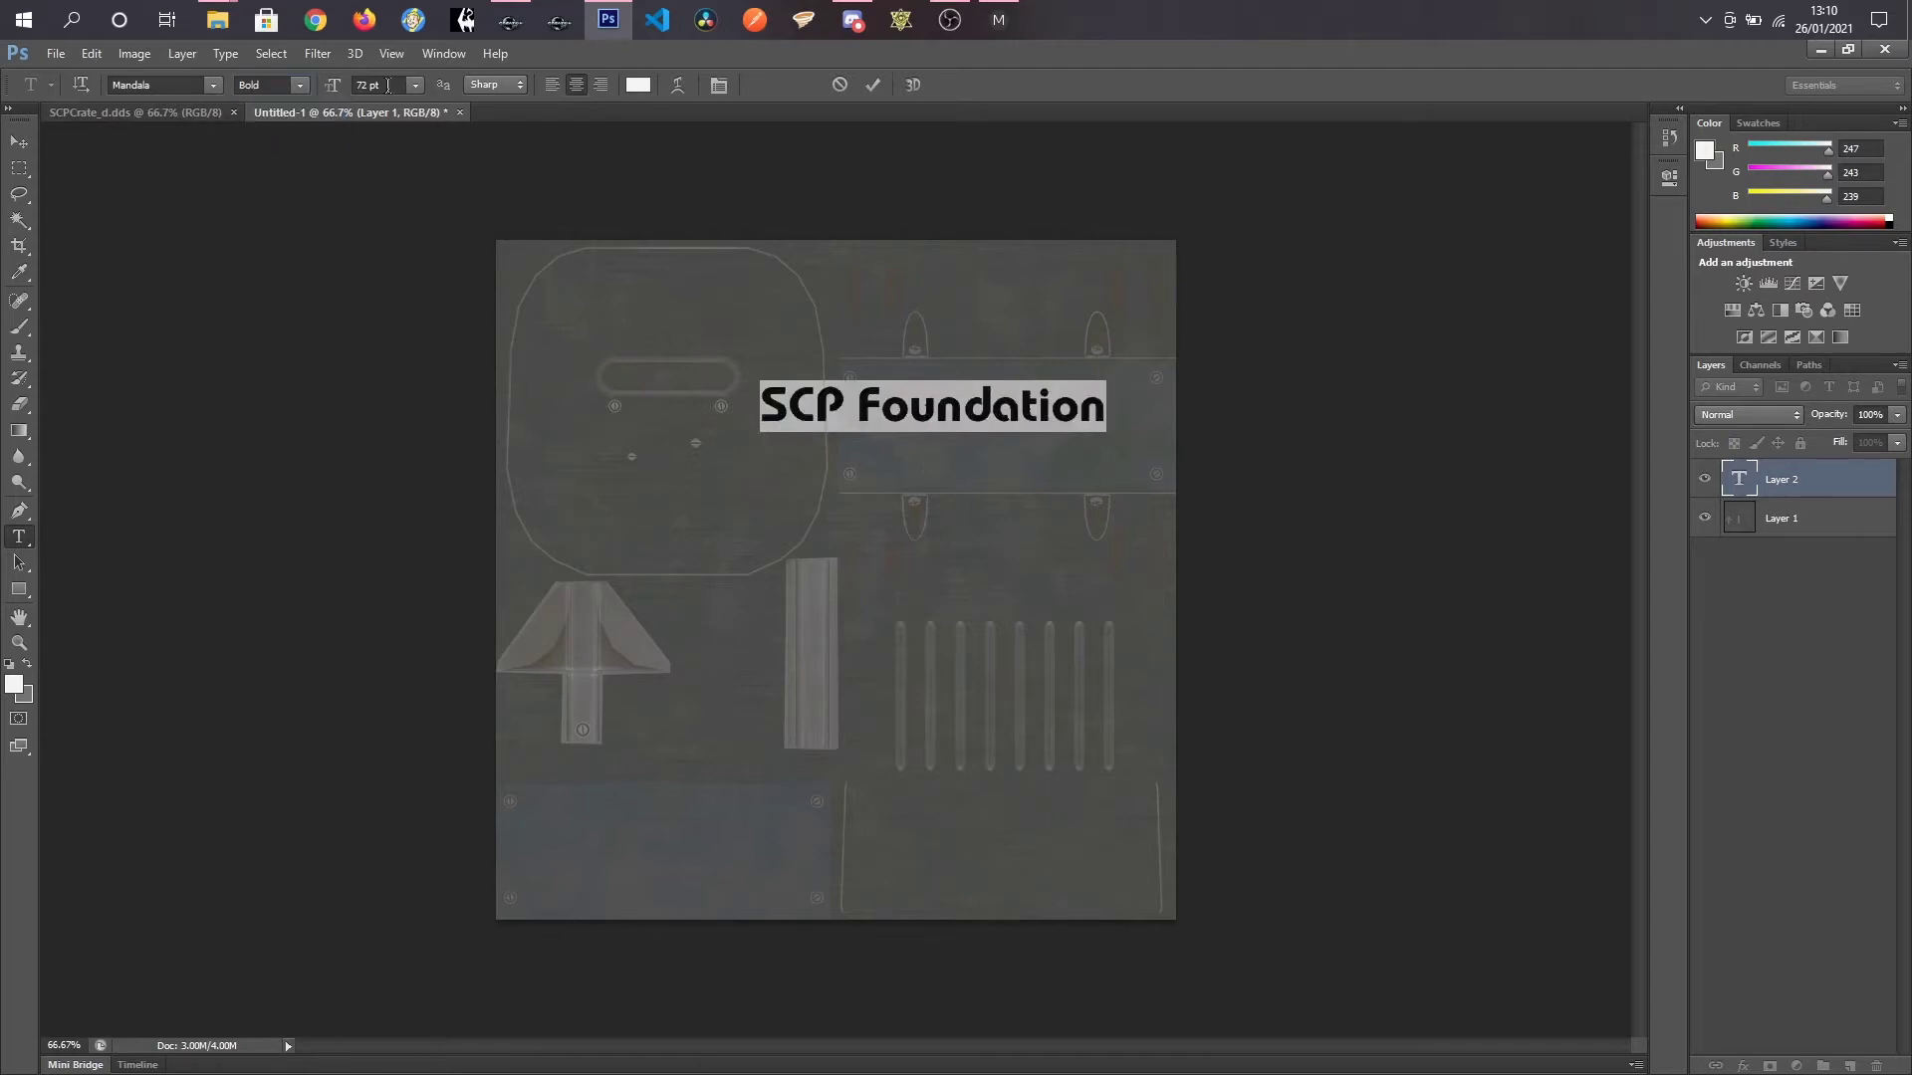
pyautogui.click(373, 86)
pyautogui.write('36')
pyautogui.press('Return')
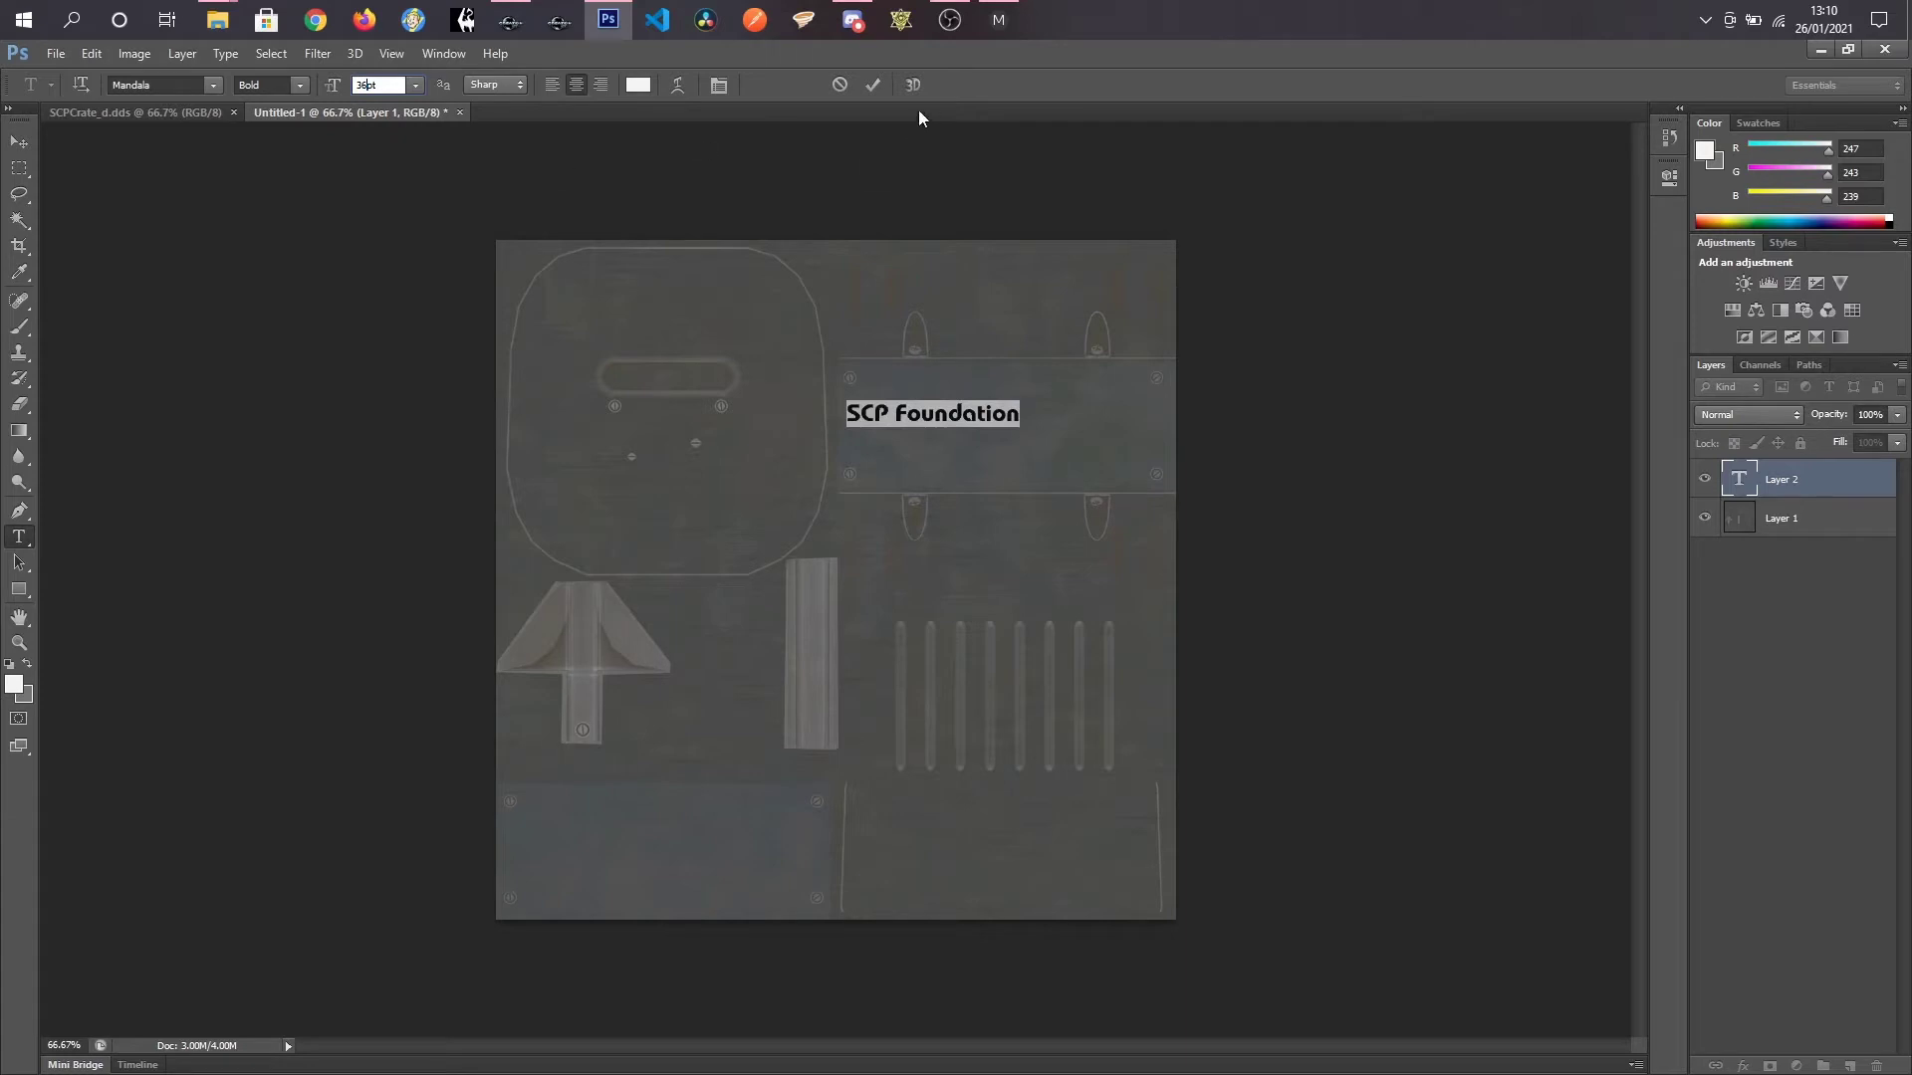
pyautogui.click(875, 88)
pyautogui.click(19, 142)
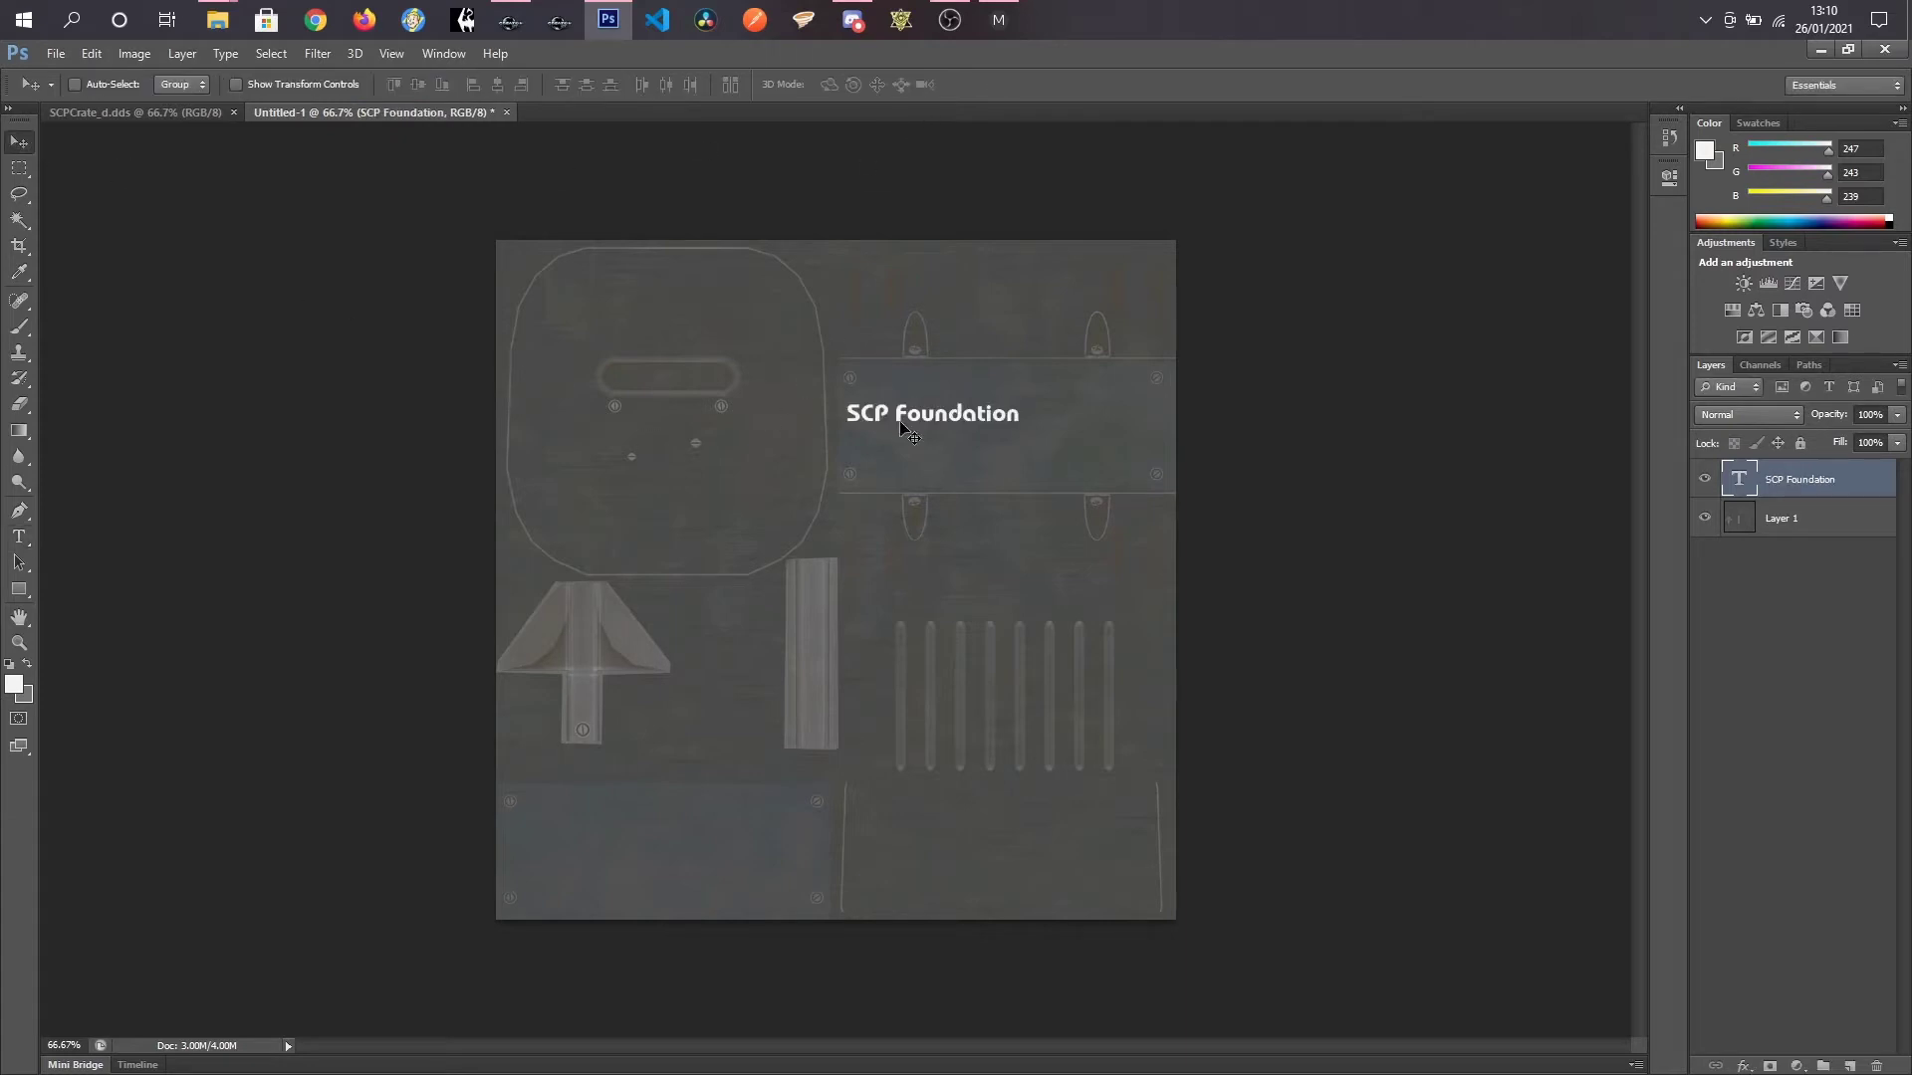
pyautogui.moveTo(904, 428); pyautogui.dragTo(967, 466)
# Step: Reopen SCPFieldCodes.psd from the recent files list
pyautogui.click(56, 53)
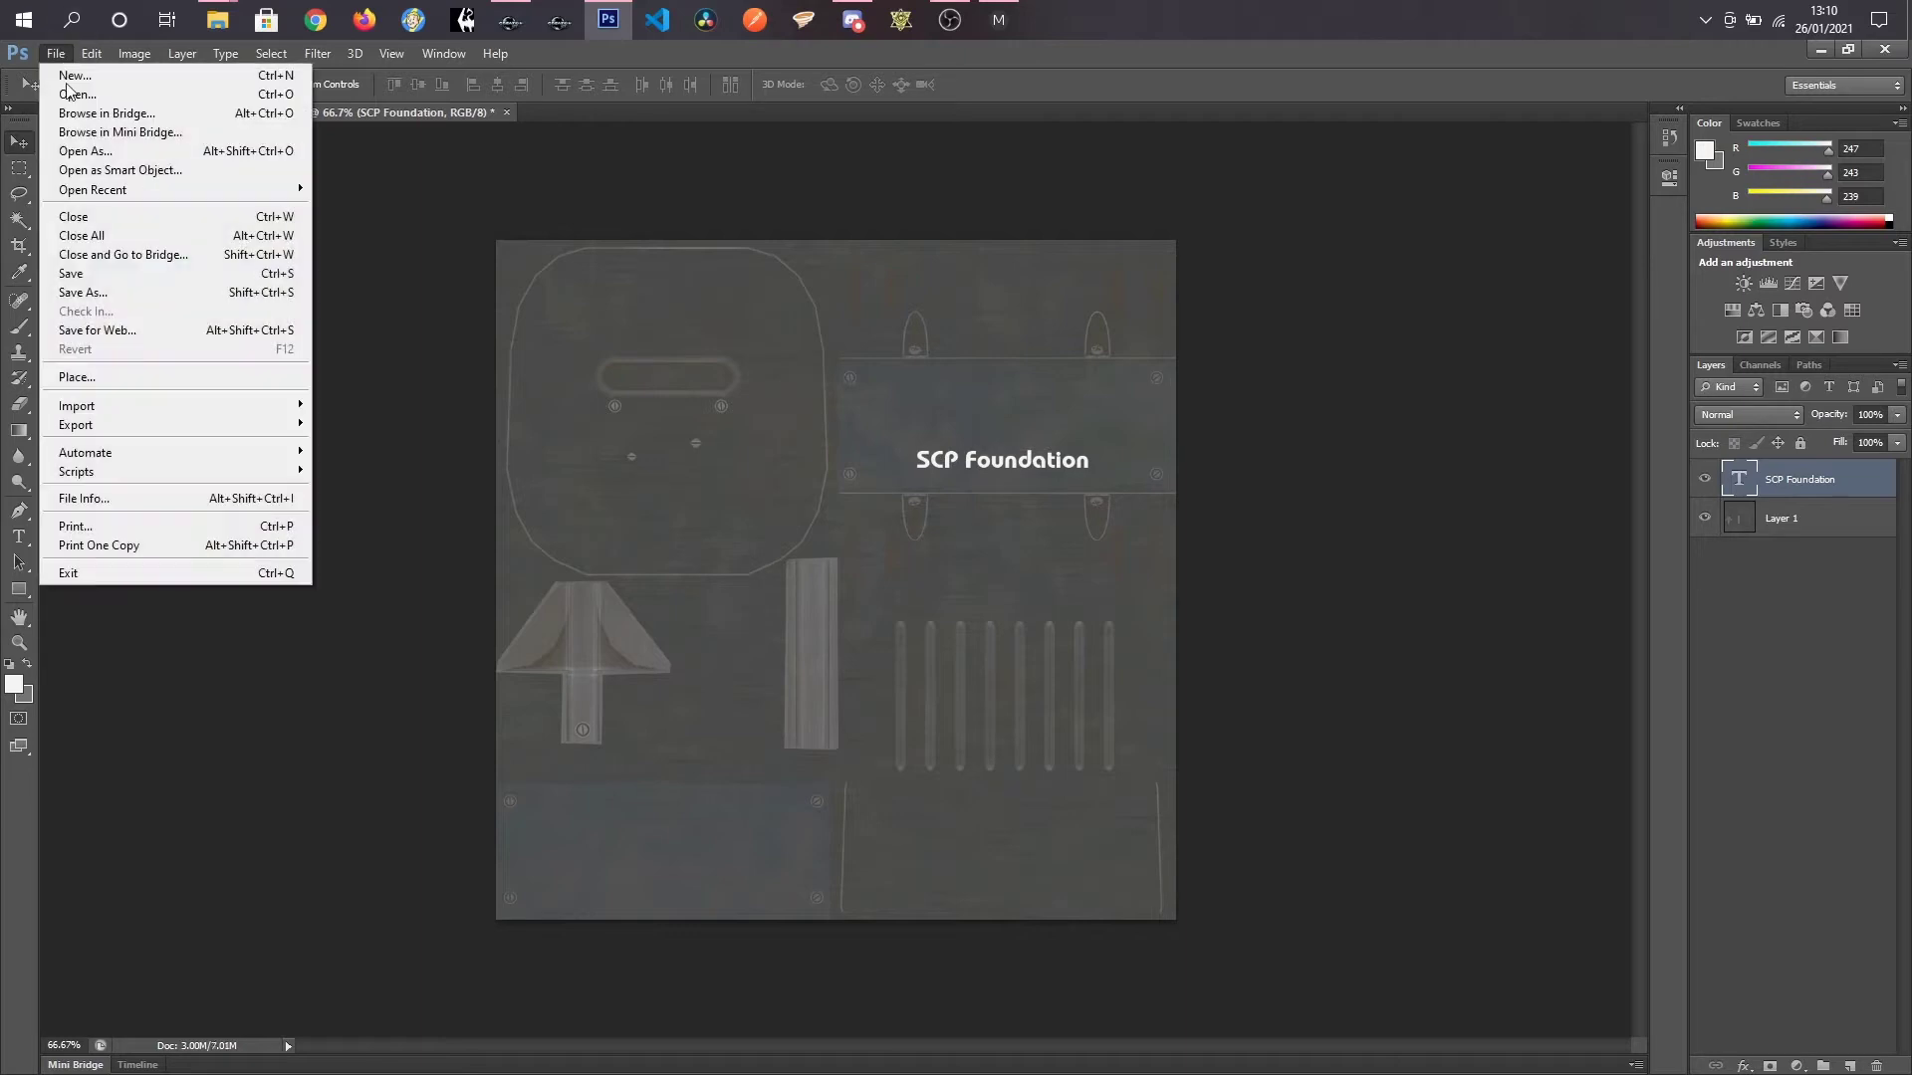
pyautogui.moveTo(193, 188)
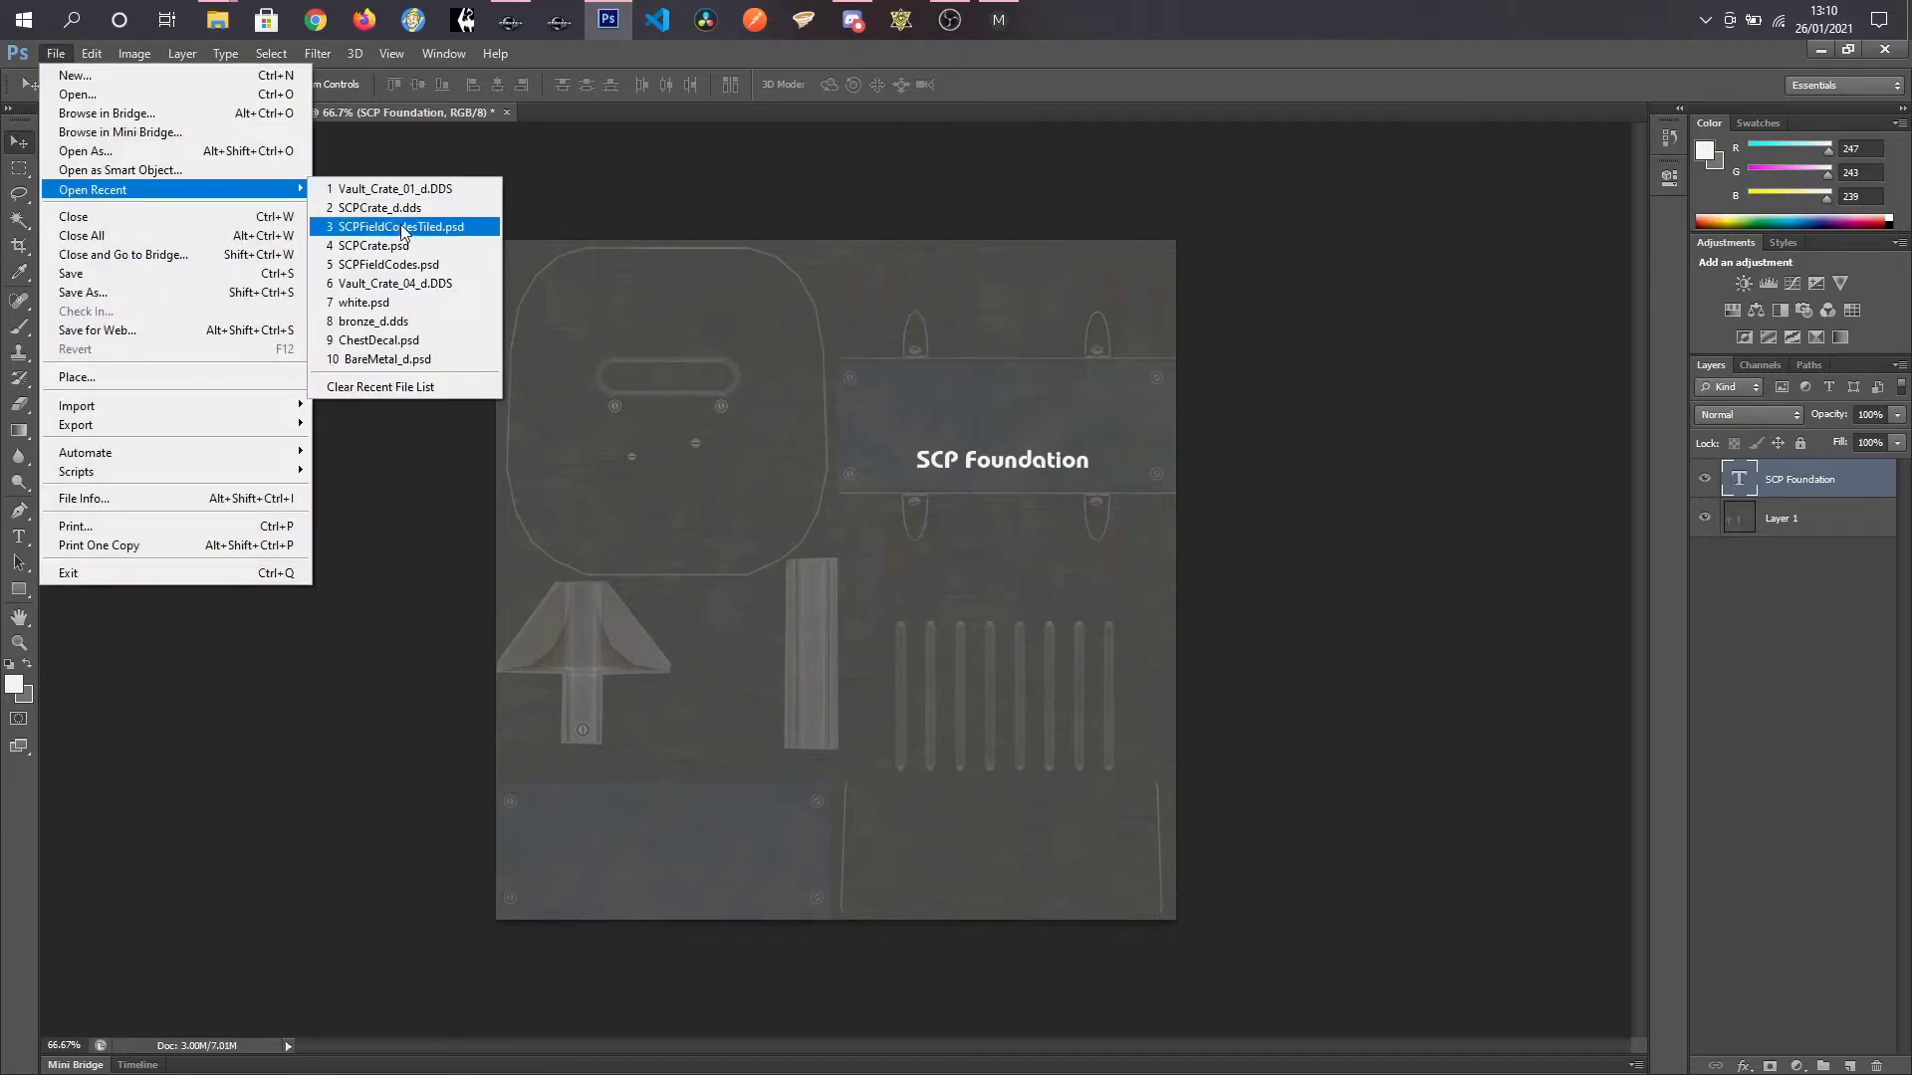
pyautogui.click(412, 265)
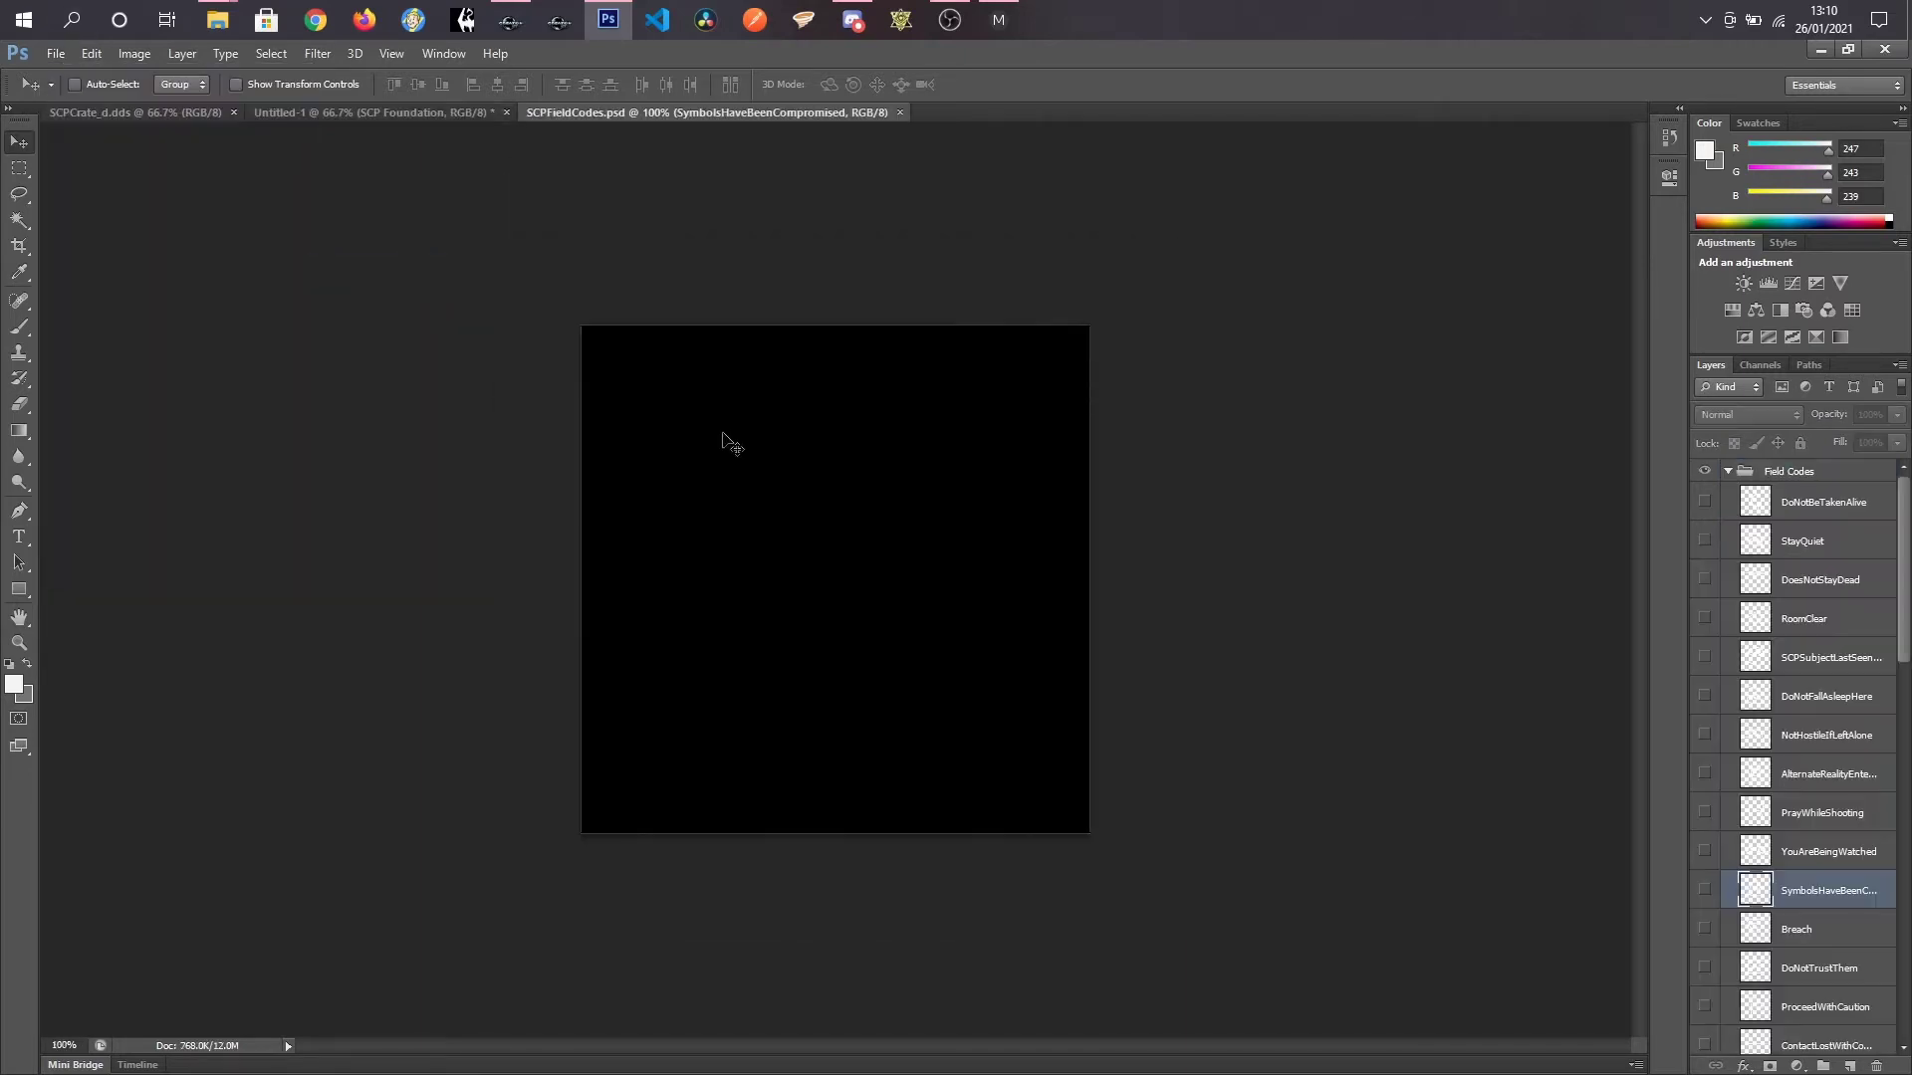
pyautogui.scroll(-5, 1778, 921)
pyautogui.scroll(-10, 1775, 921)
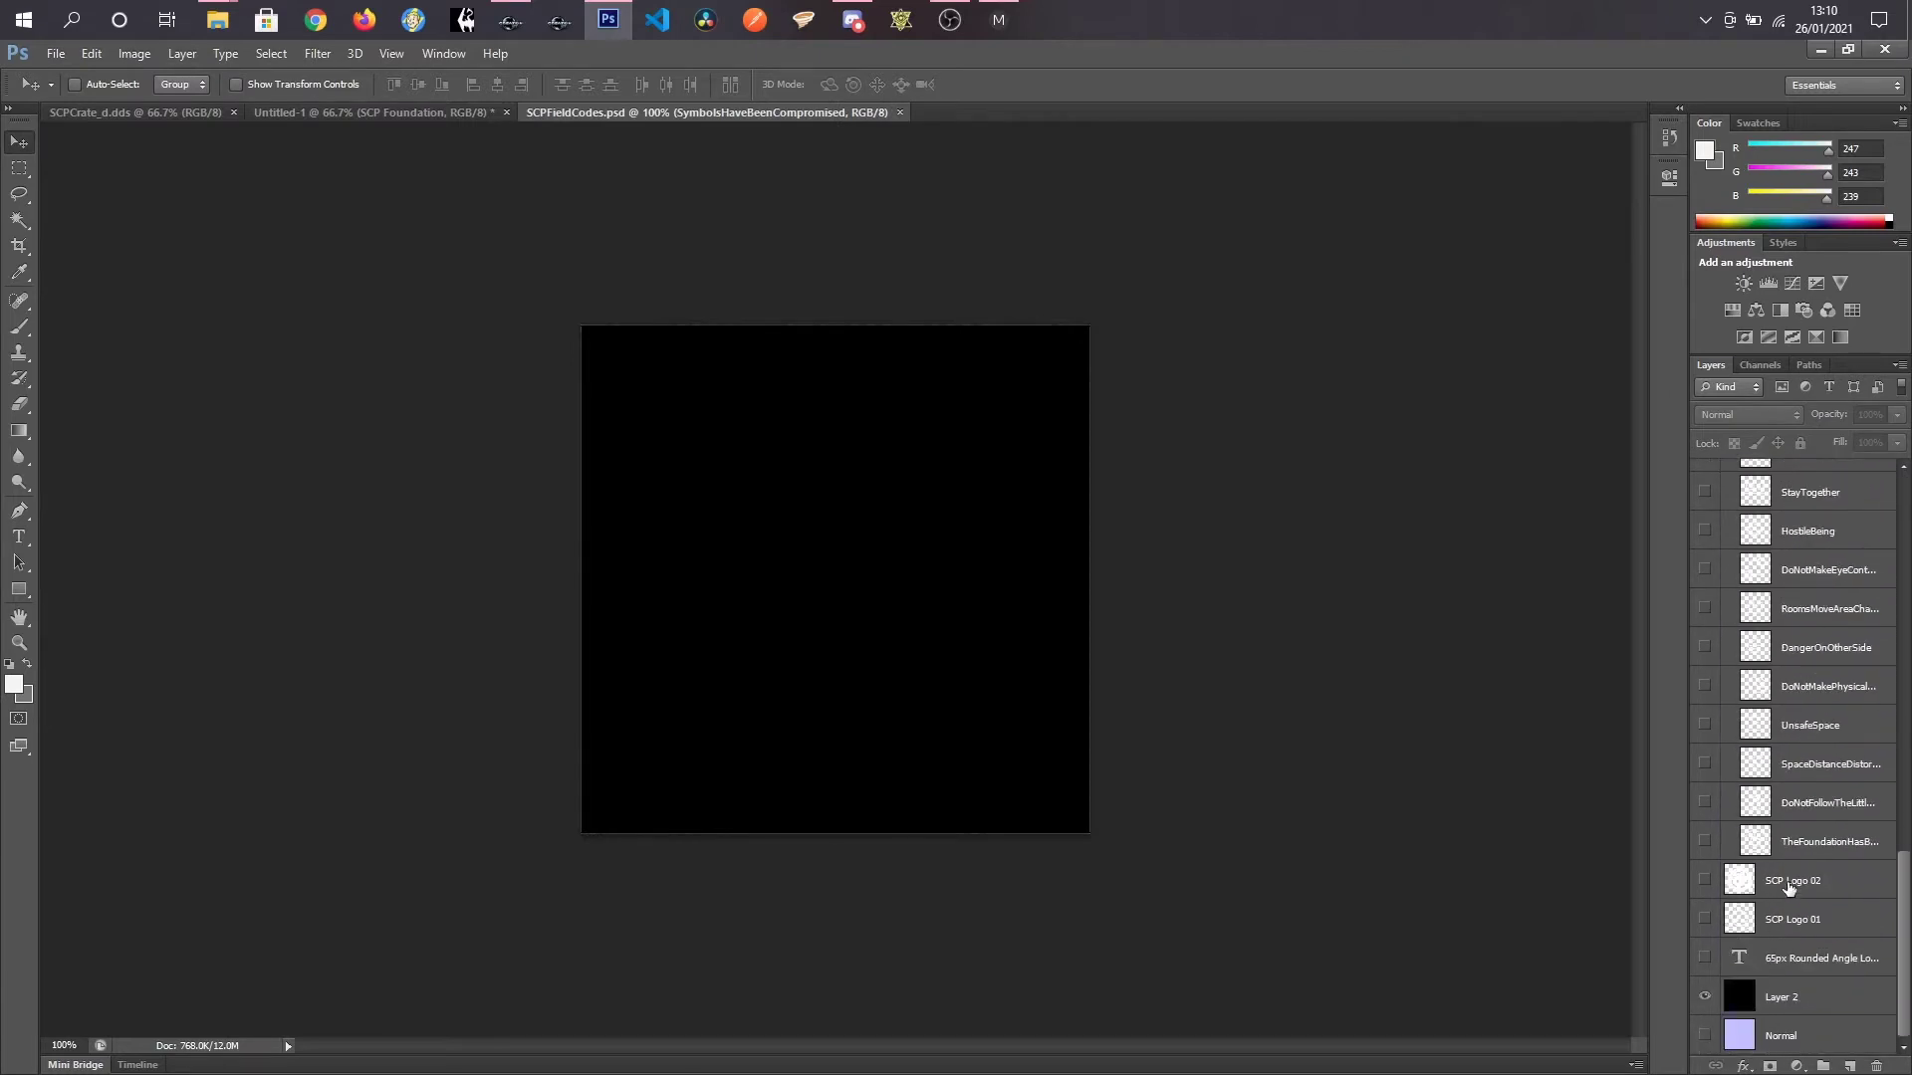
# Step: Duplicate the SCP Logo 02 layer into Untitled-1 and make it visible there
pyautogui.rightClick(1788, 894)
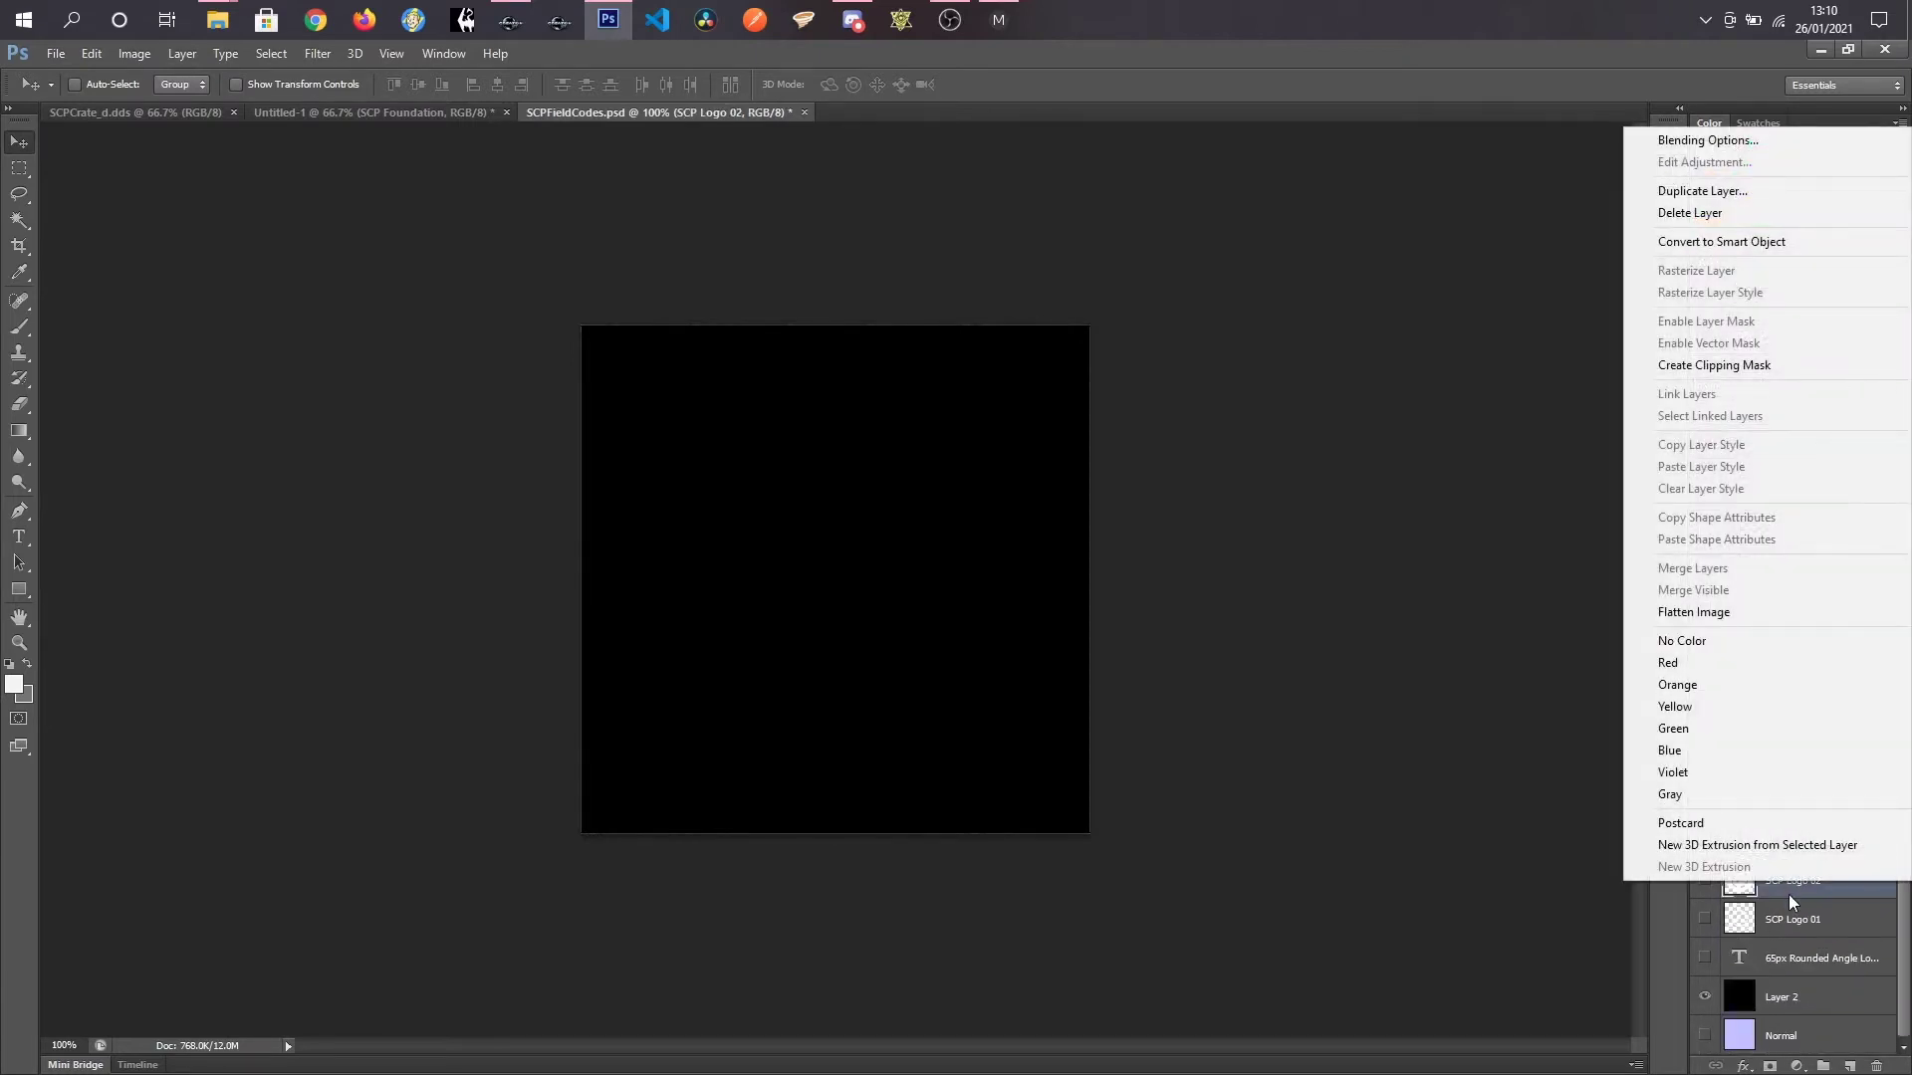
pyautogui.click(1719, 191)
pyautogui.click(876, 403)
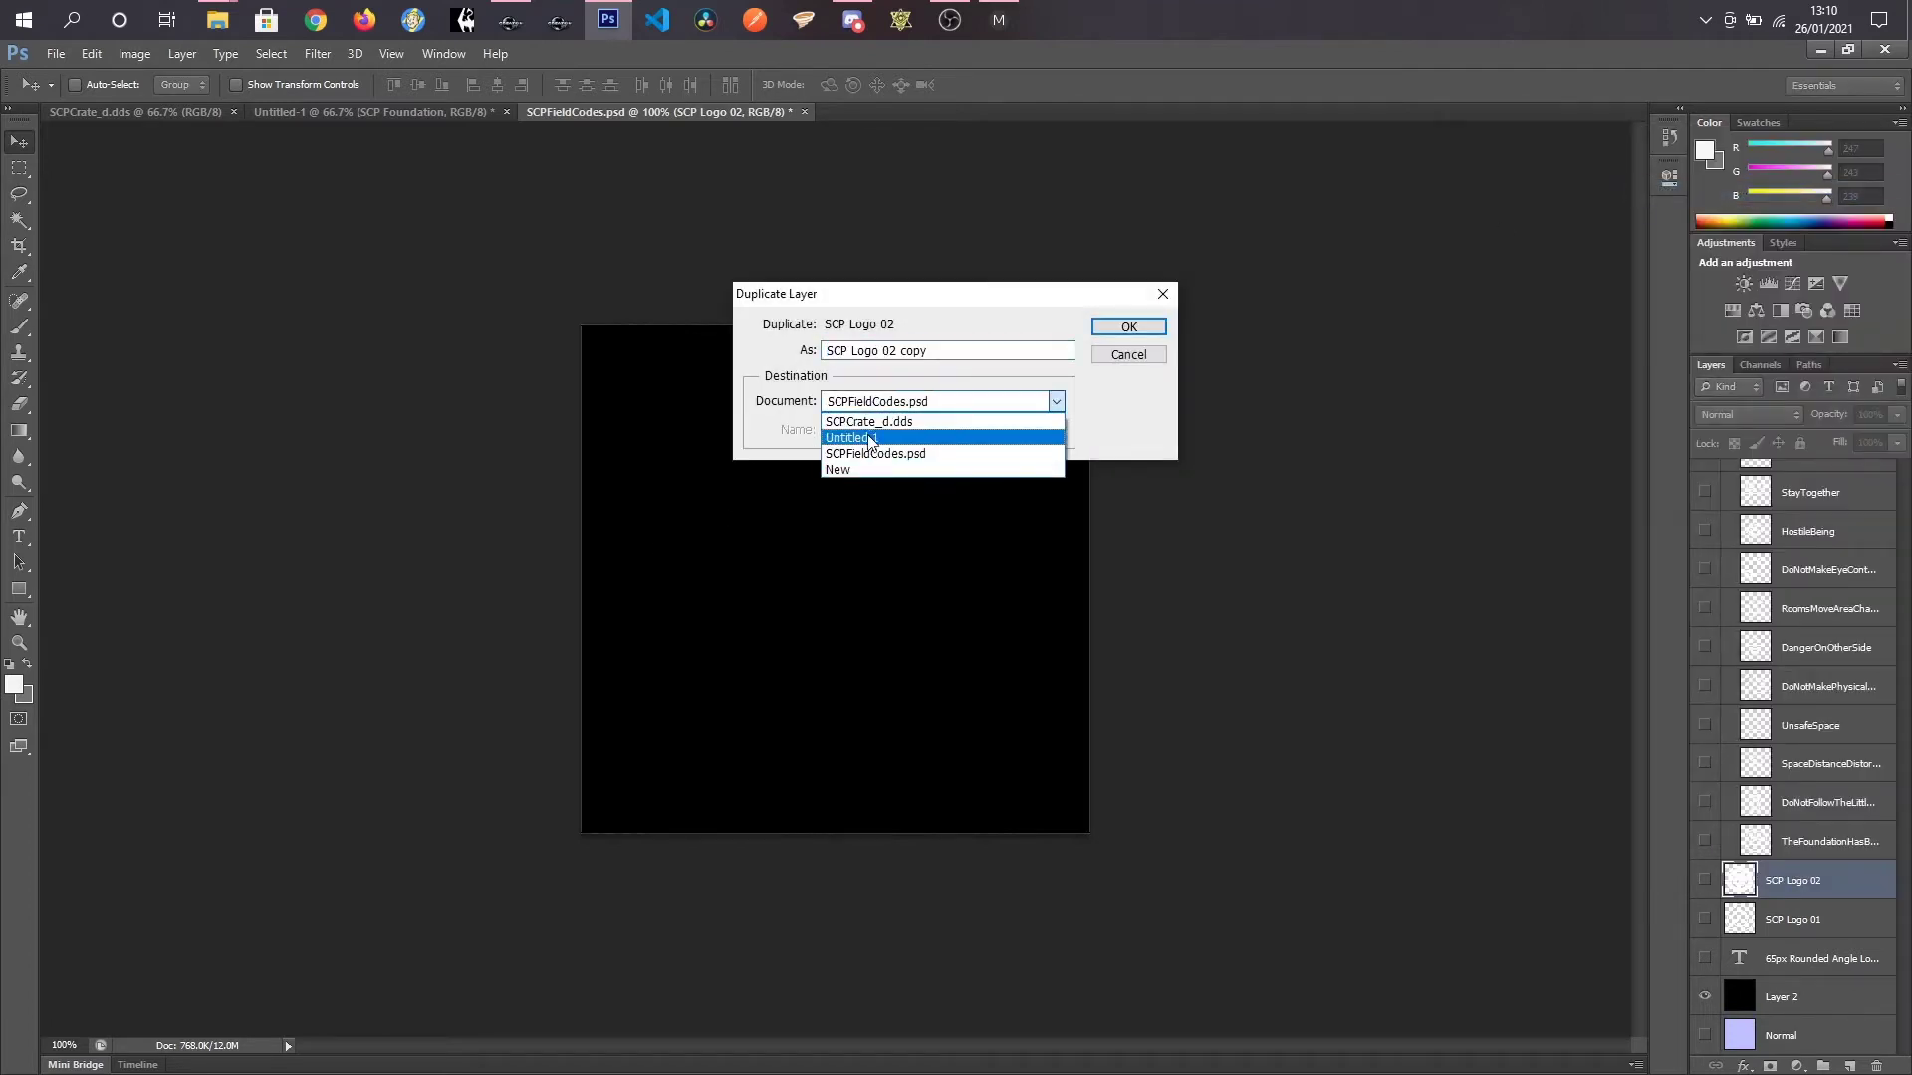
pyautogui.click(874, 438)
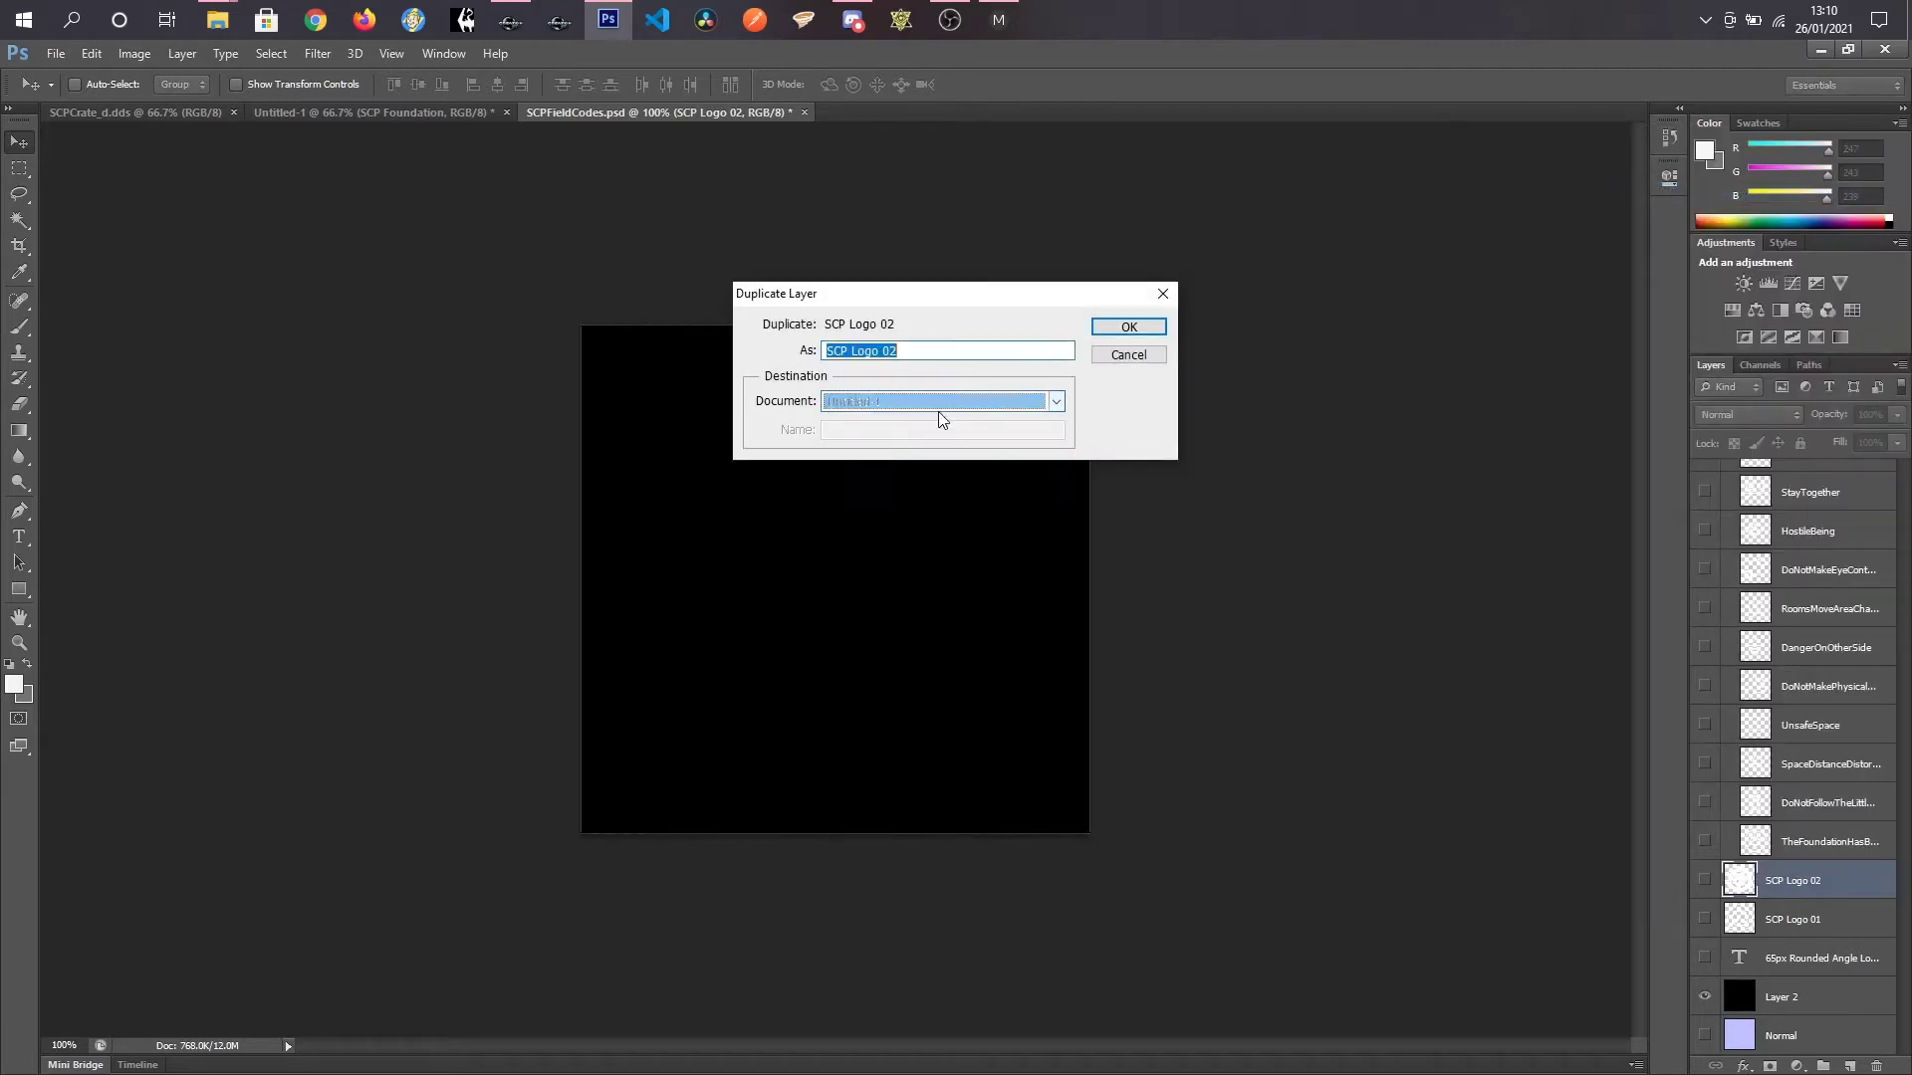
pyautogui.click(1129, 328)
pyautogui.click(321, 112)
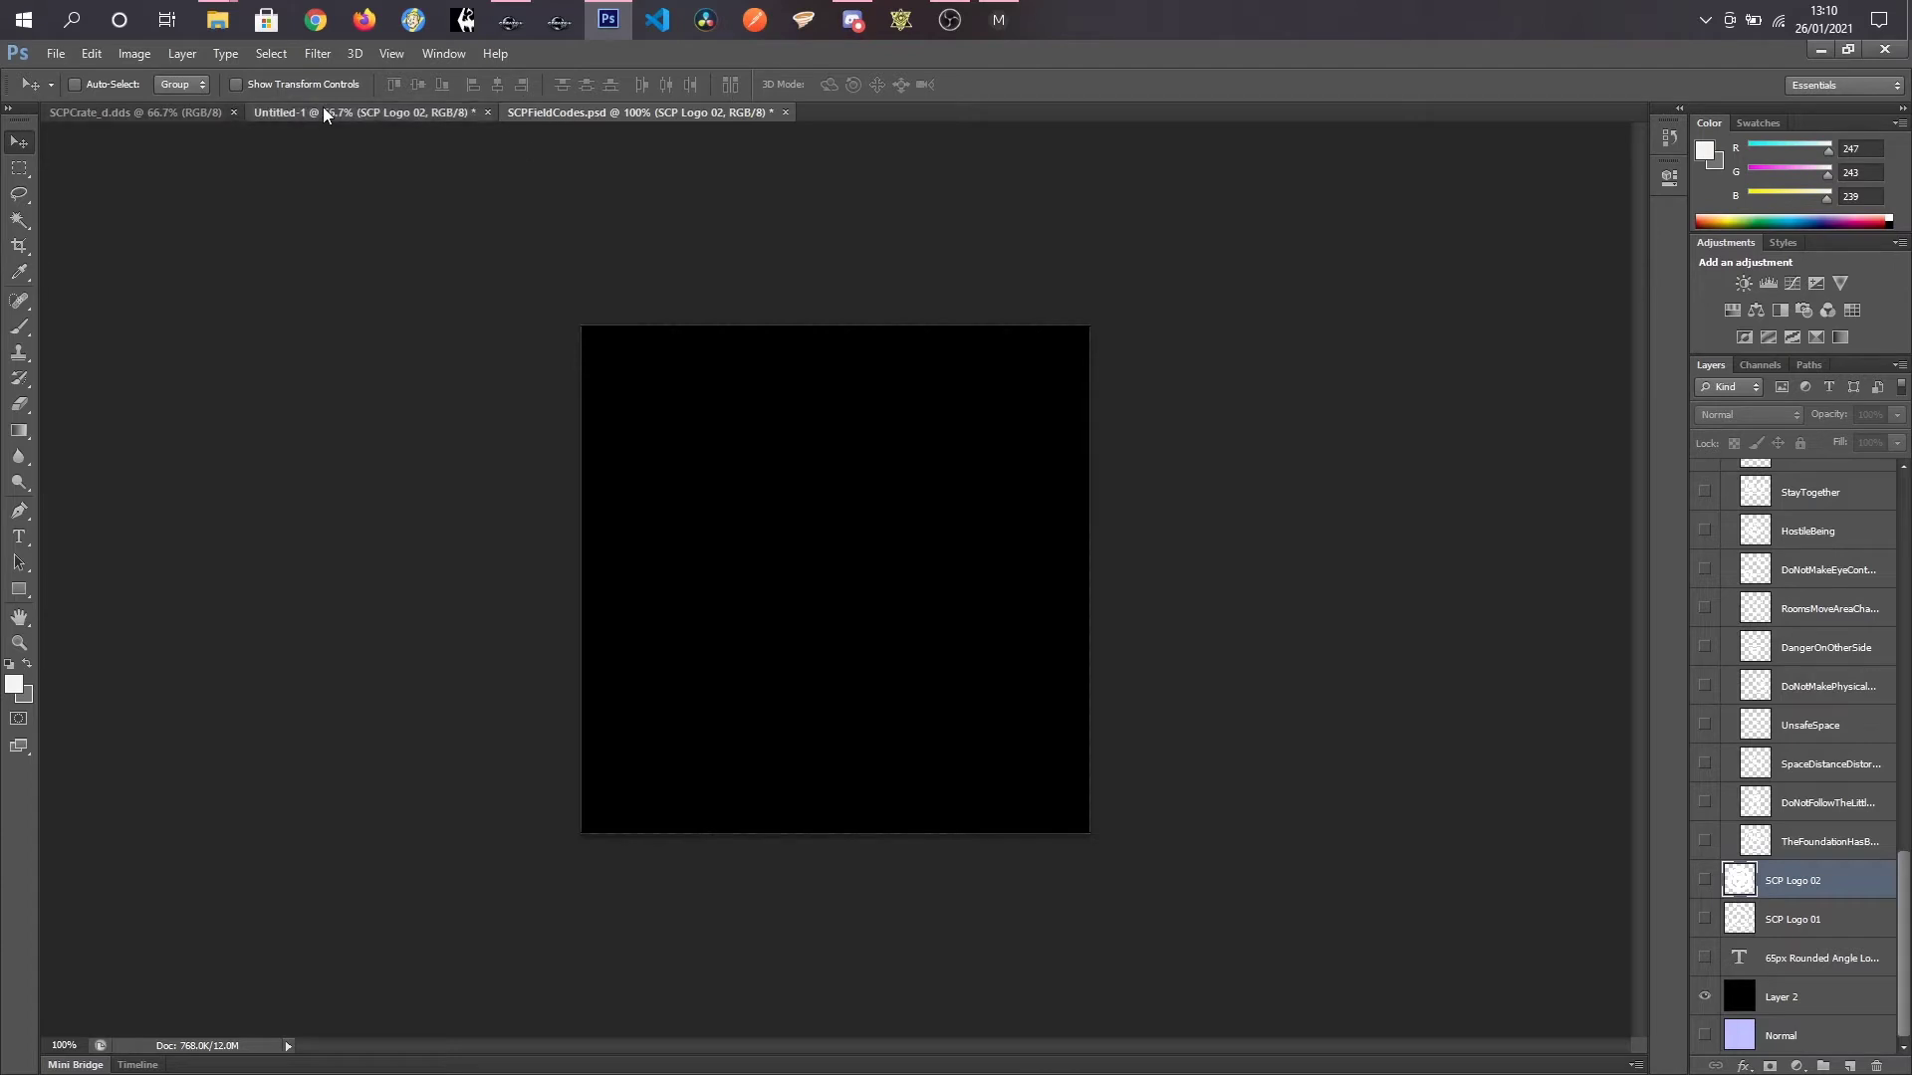
pyautogui.click(1712, 480)
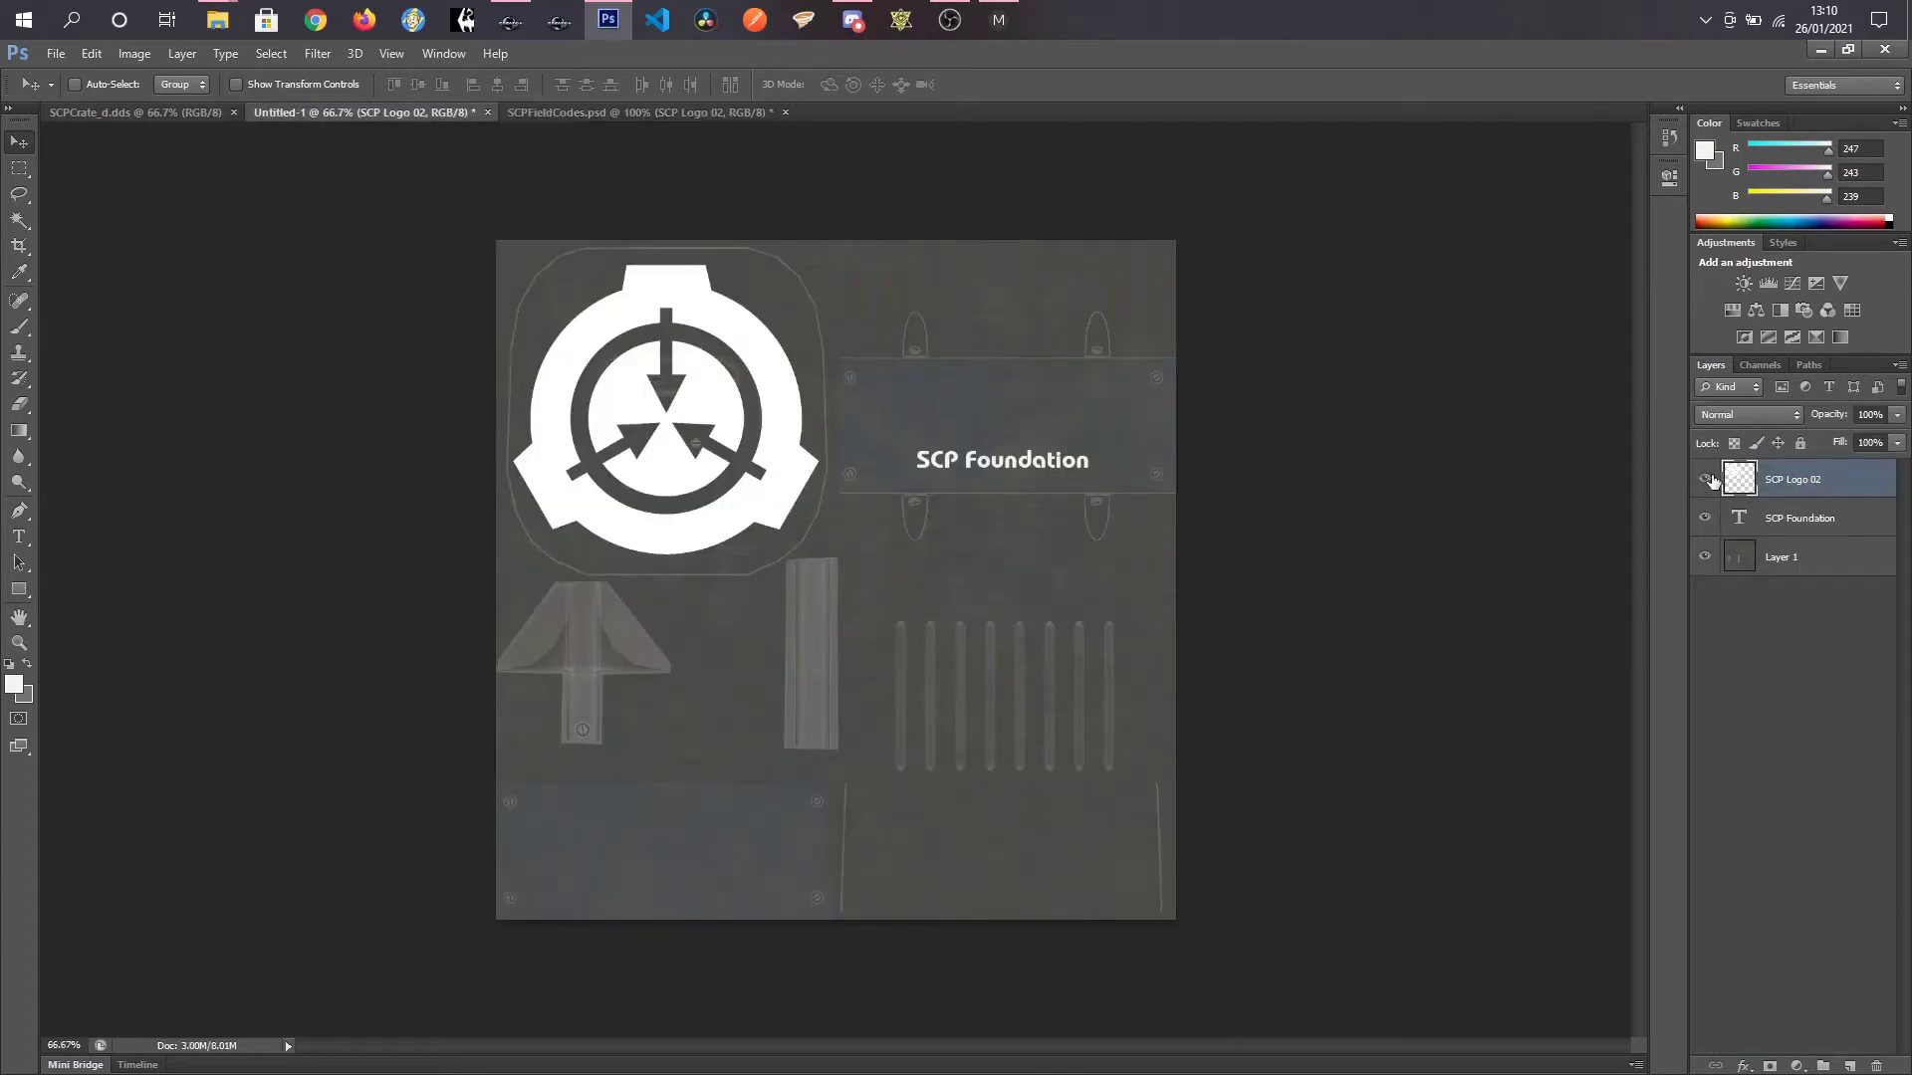
pyautogui.click(90, 54)
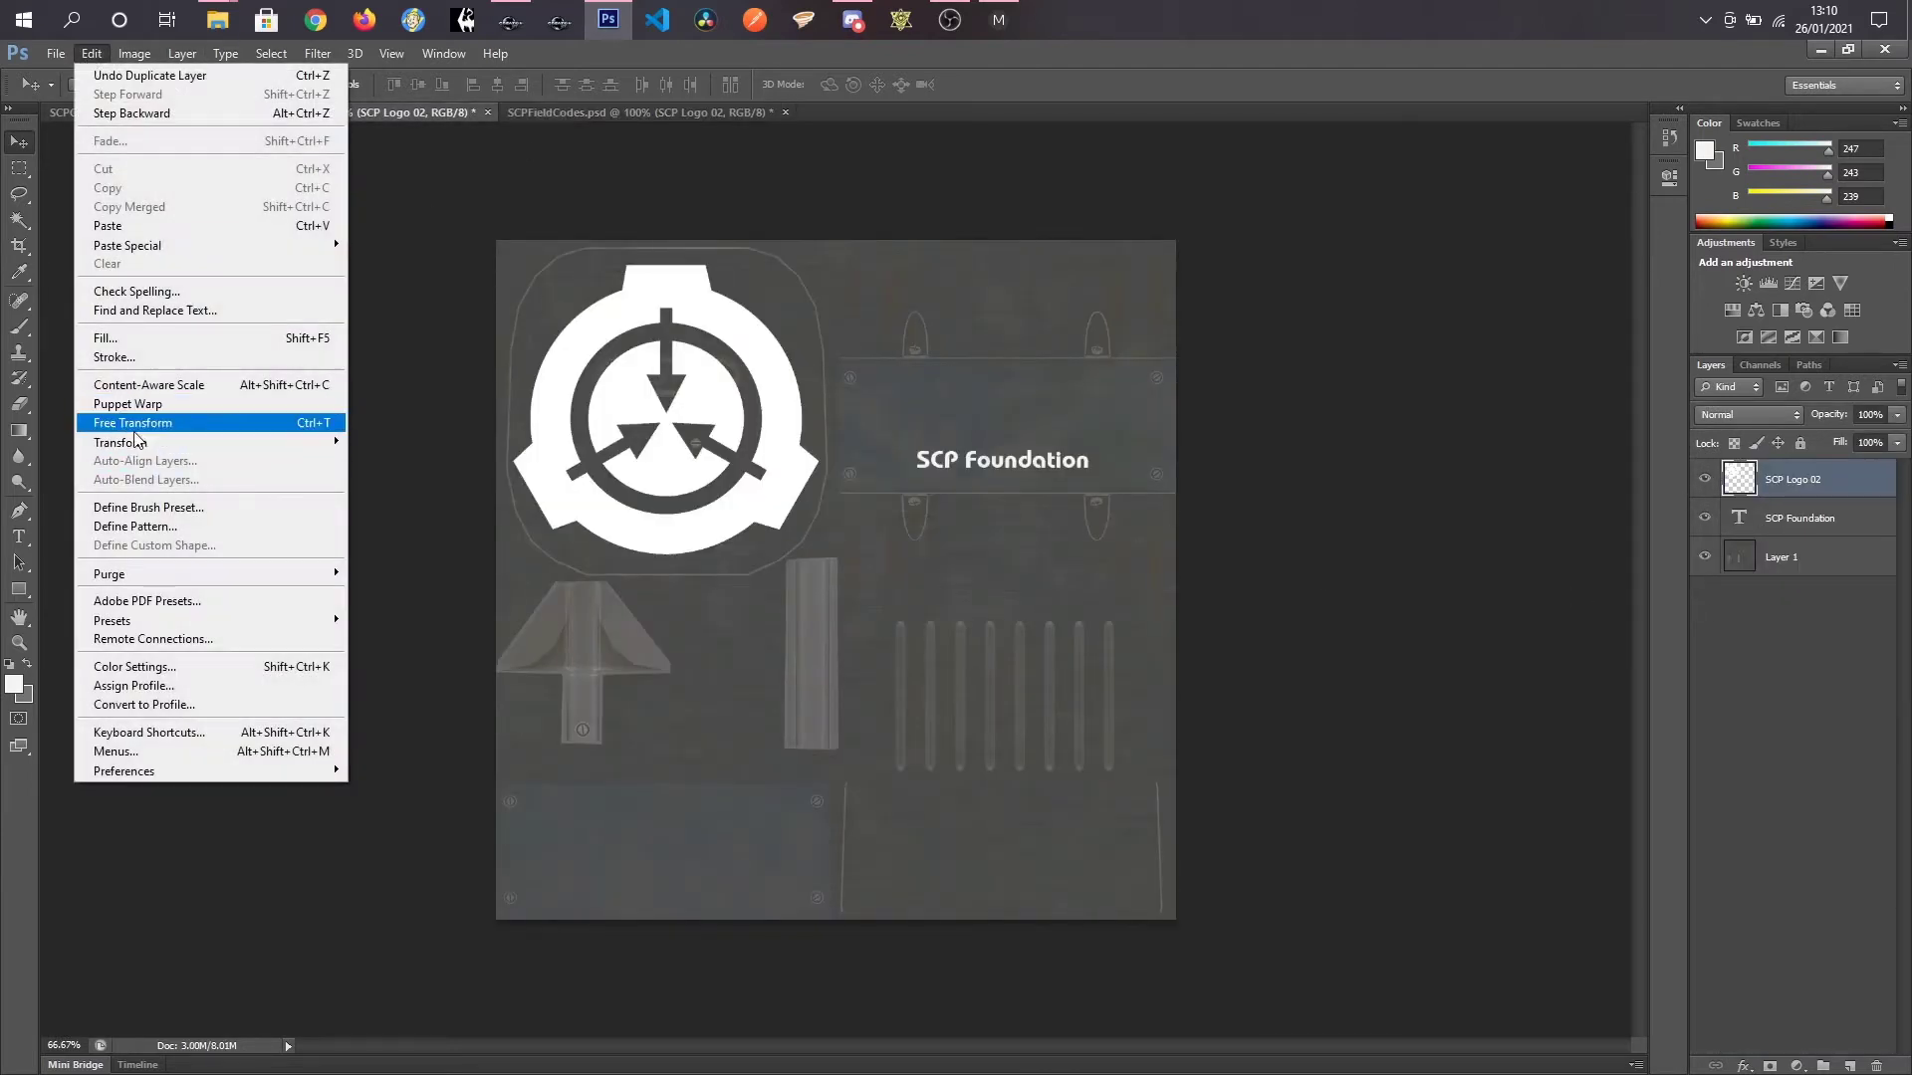
# Step: Scale the SCP logo down to about 21% and set it above the 'SCP Foundation' text
pyautogui.click(136, 425)
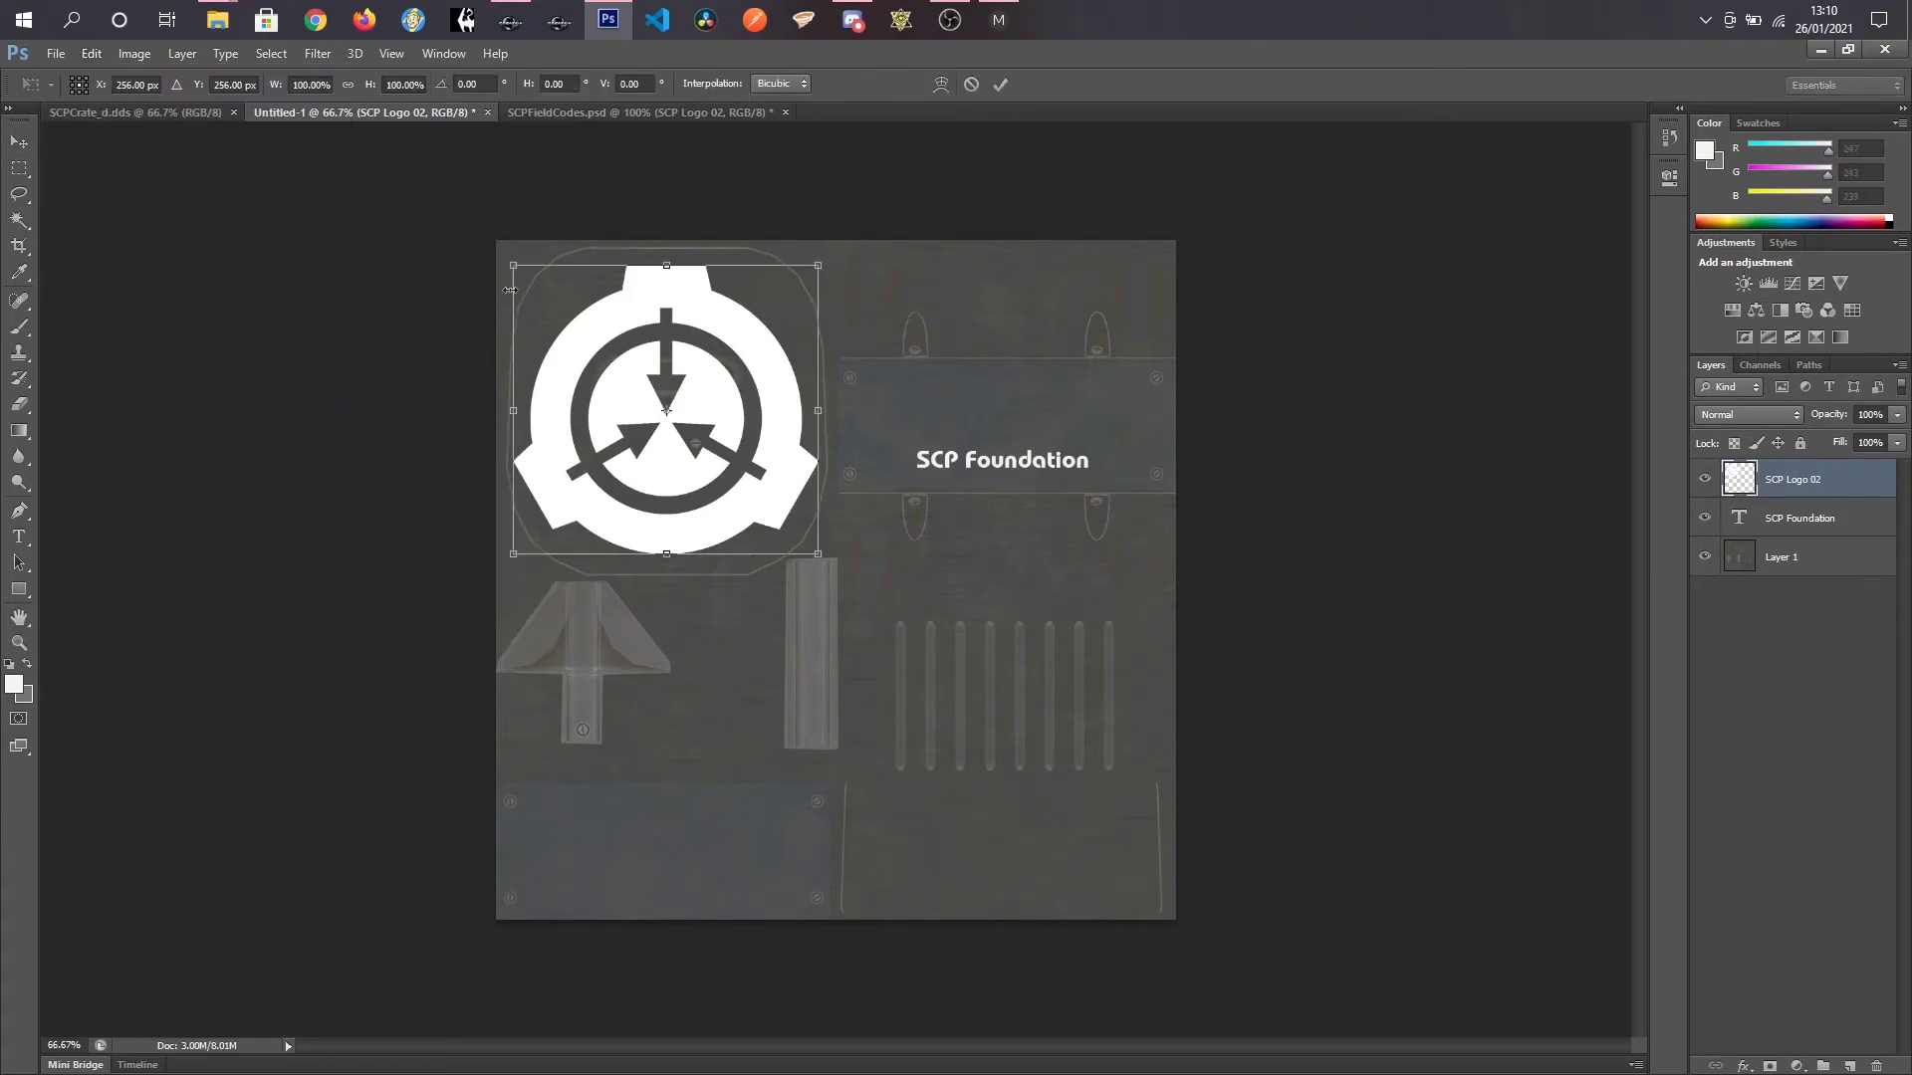
pyautogui.moveTo(509, 264); pyautogui.dragTo(1016, 424)
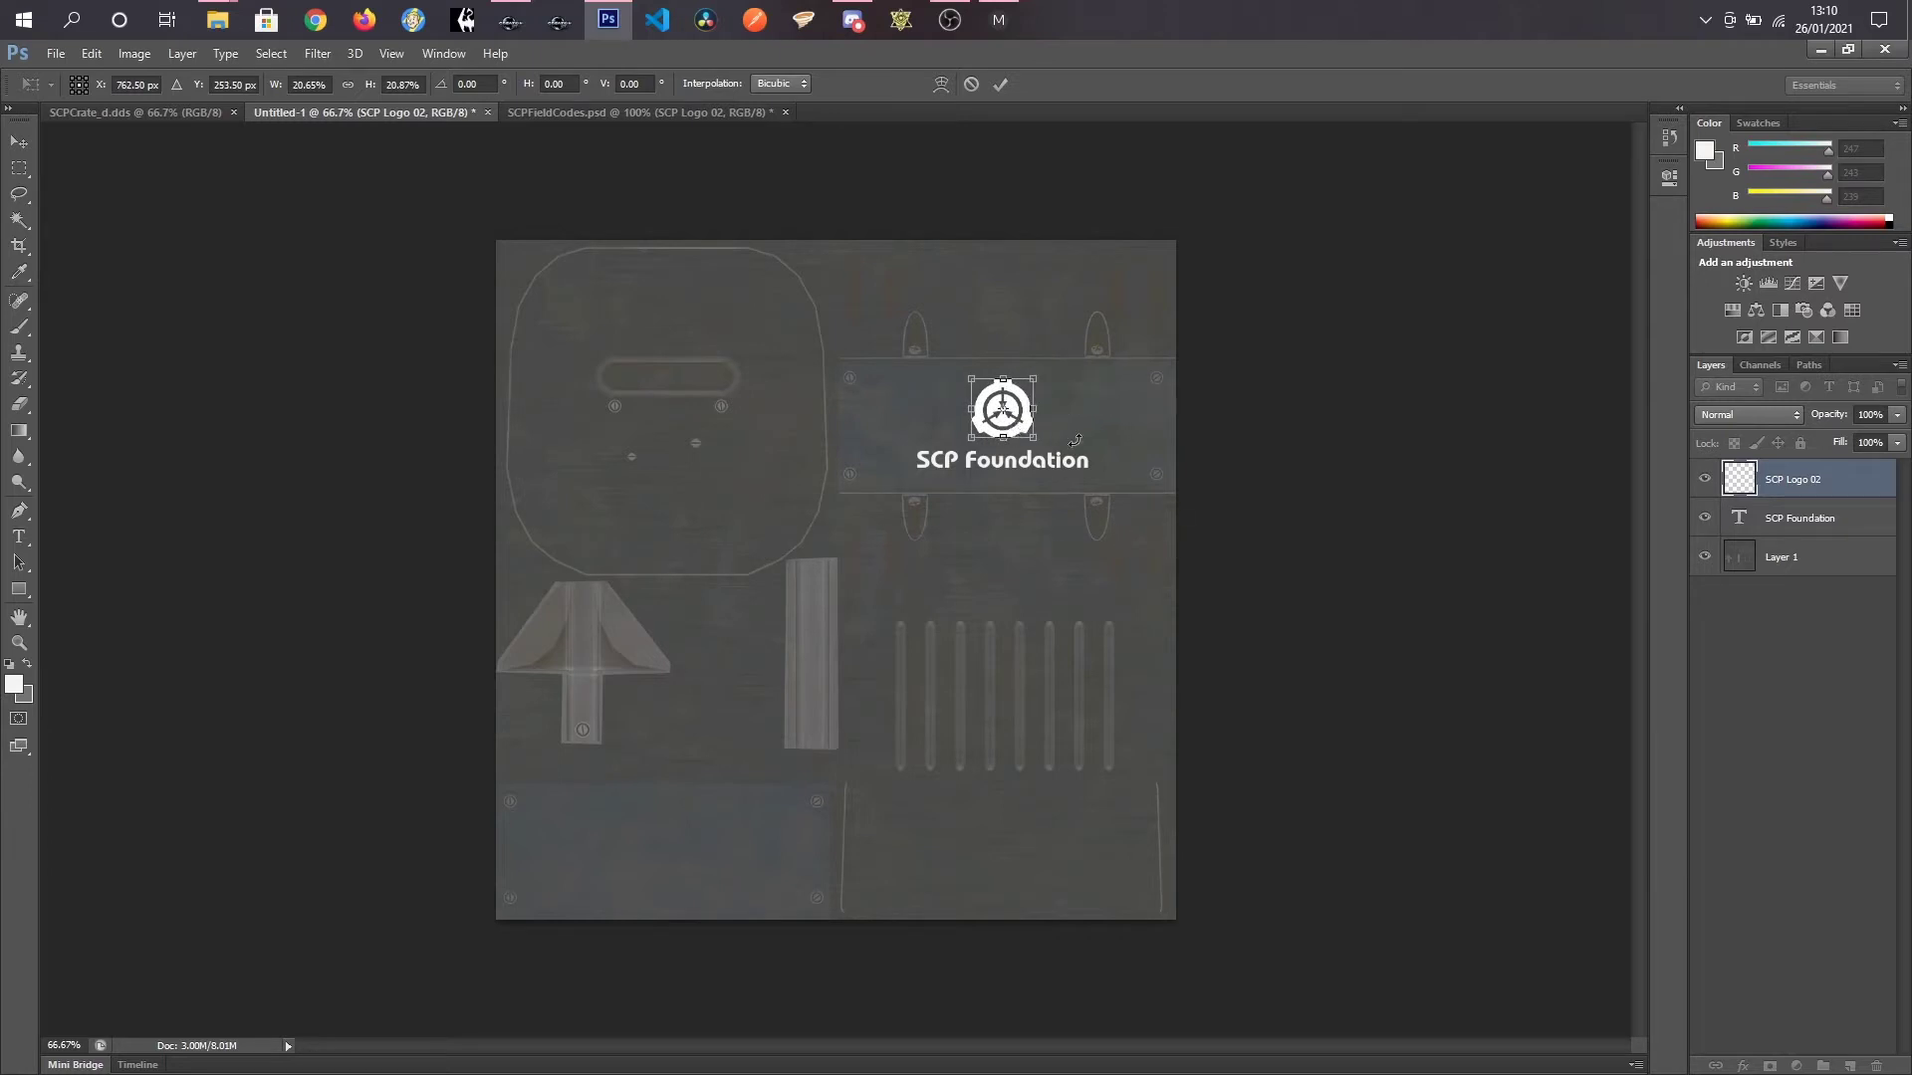
pyautogui.click(1000, 83)
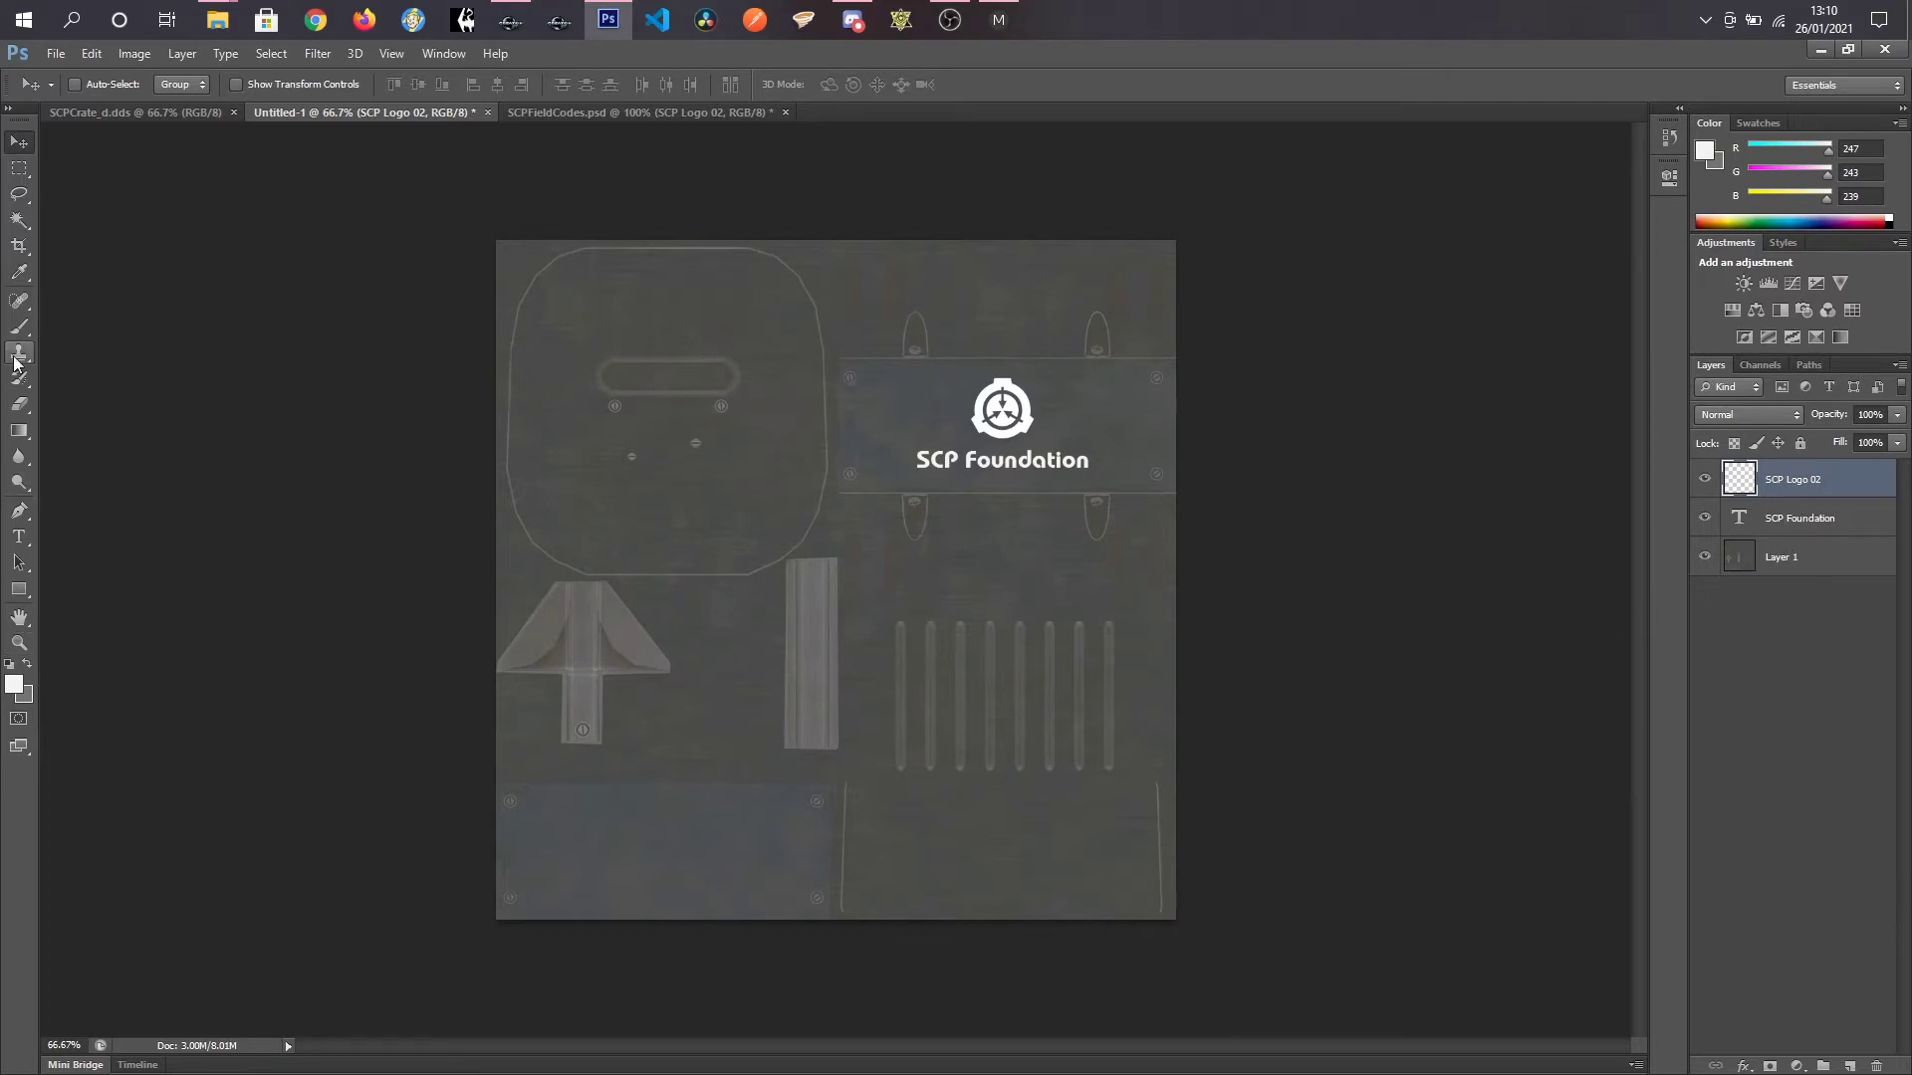
# Step: Rasterize the 'SCP Foundation' text and erase patches of text and logo for a worn look
pyautogui.click(20, 402)
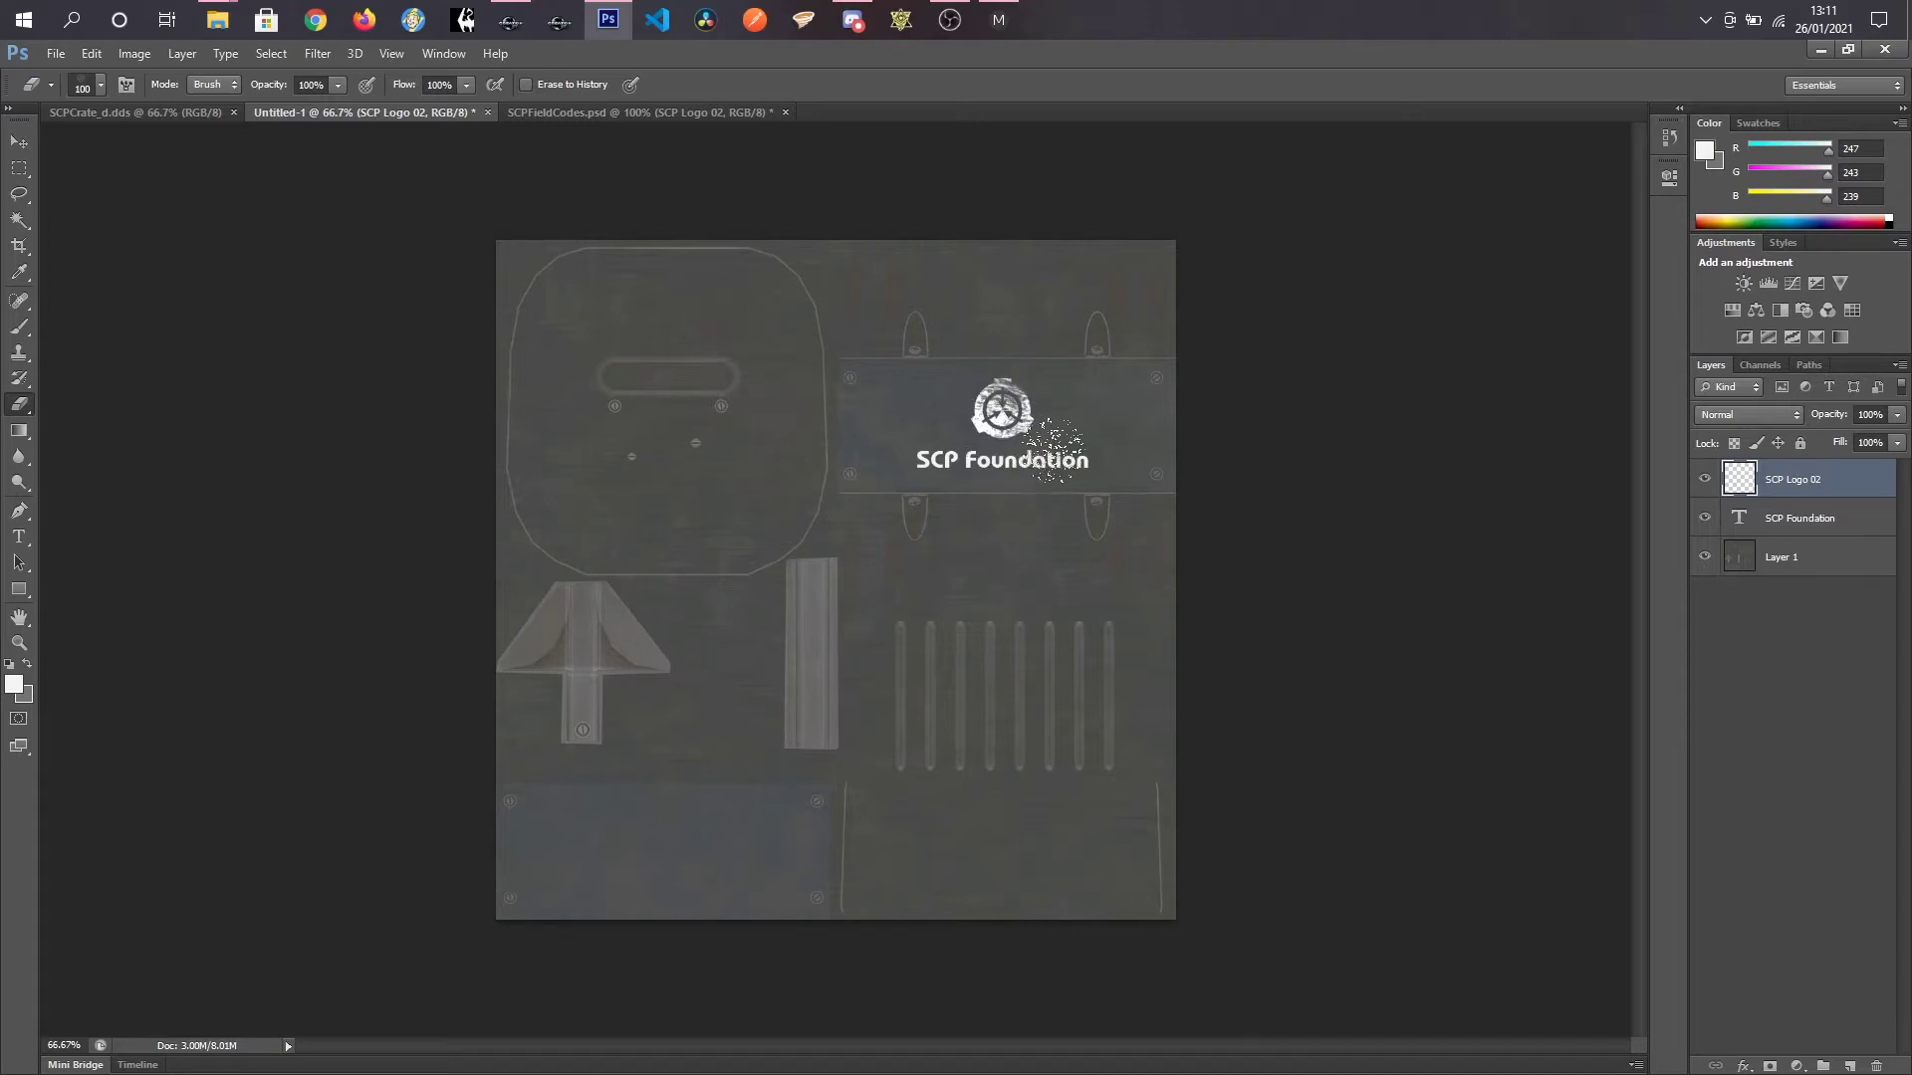
pyautogui.rightClick(1785, 522)
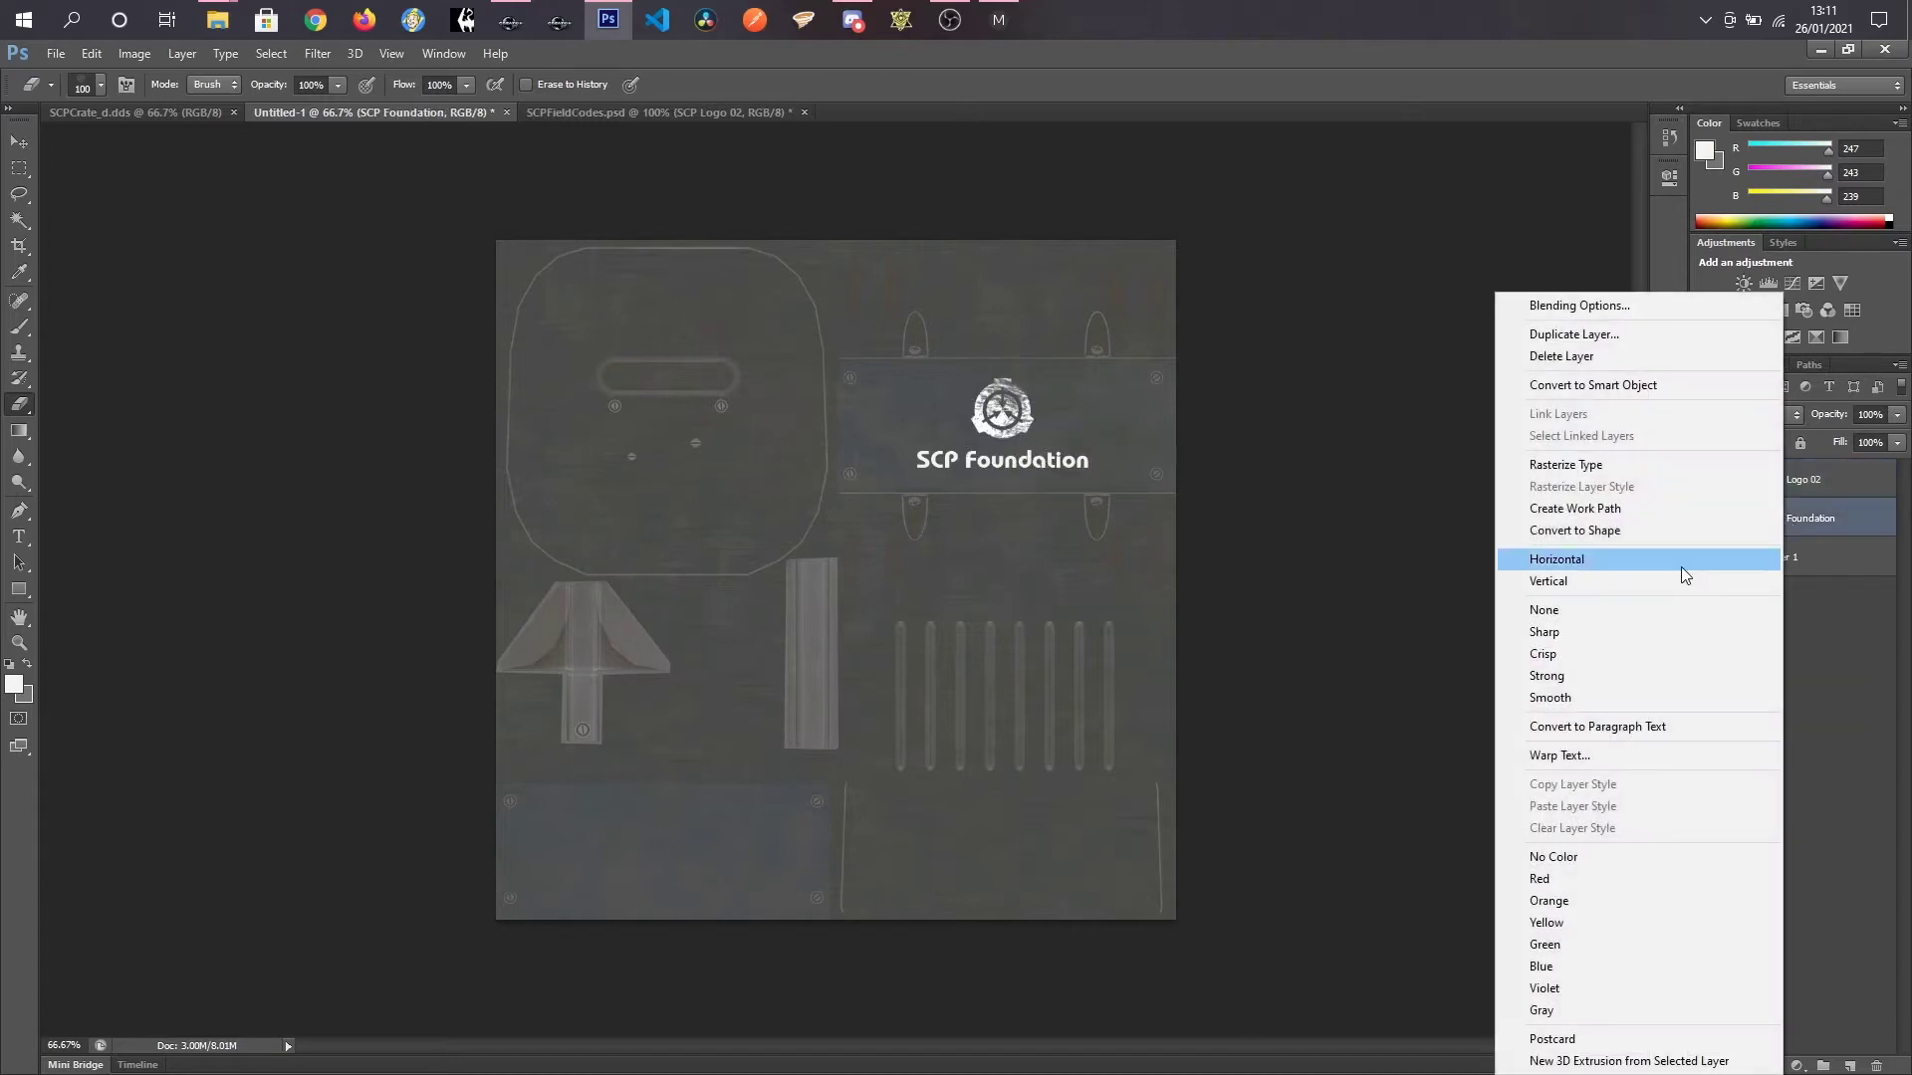
pyautogui.click(1680, 459)
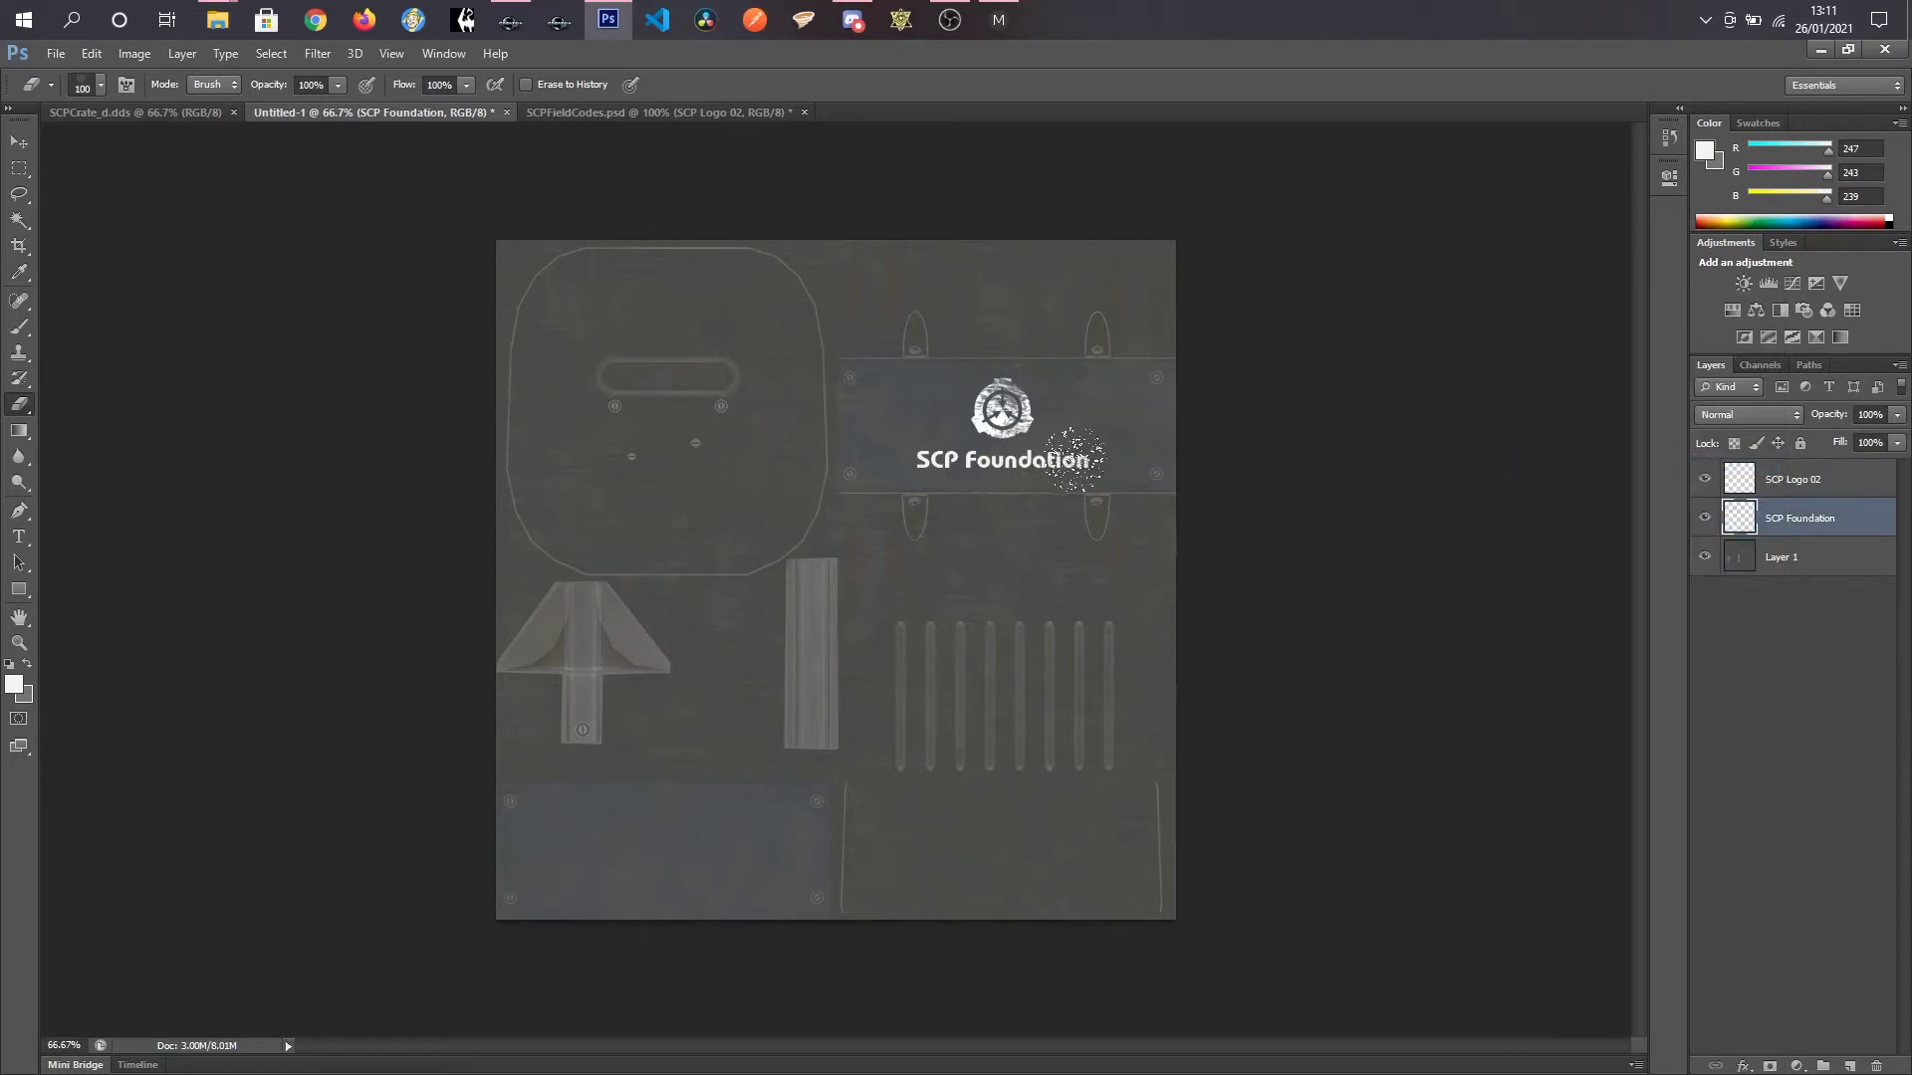
pyautogui.moveTo(1107, 440); pyautogui.dragTo(1100, 438)
pyautogui.moveTo(1096, 460); pyautogui.dragTo(1087, 456)
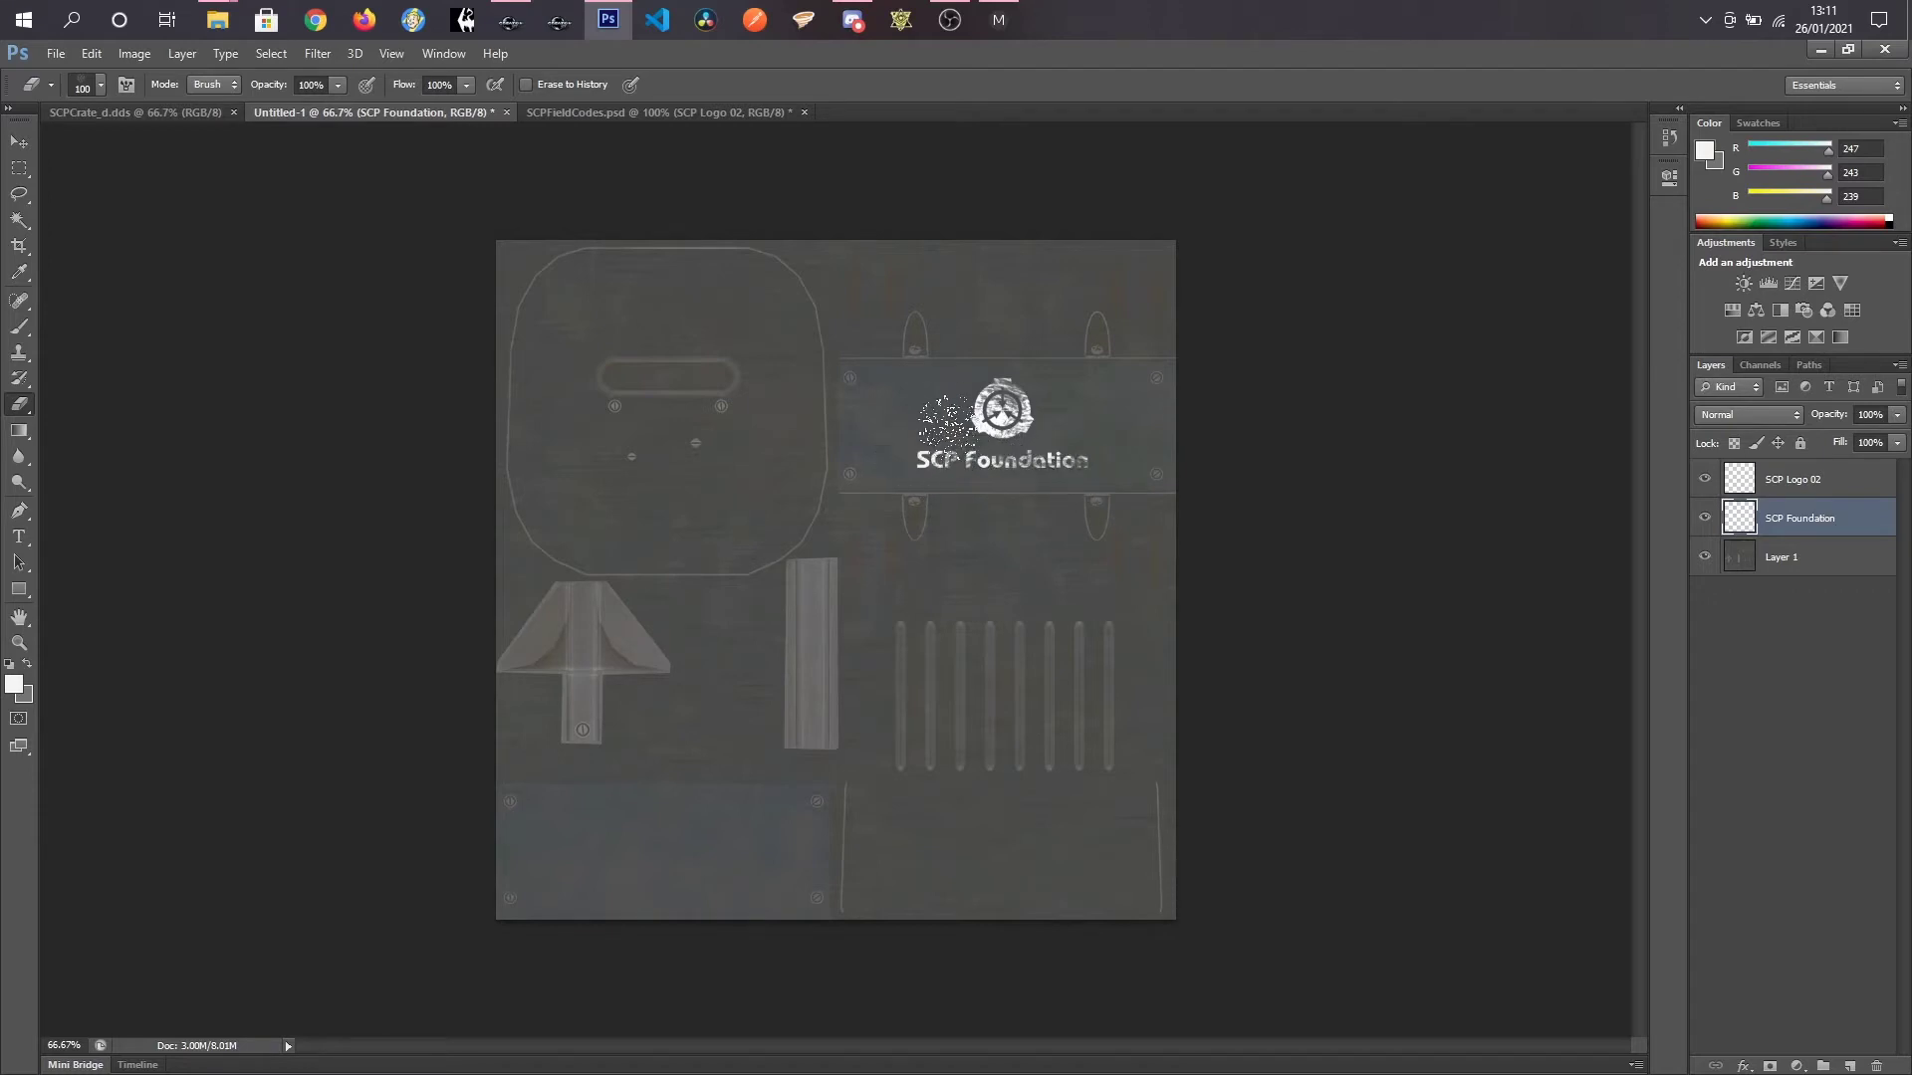
pyautogui.moveTo(924, 463); pyautogui.dragTo(931, 458)
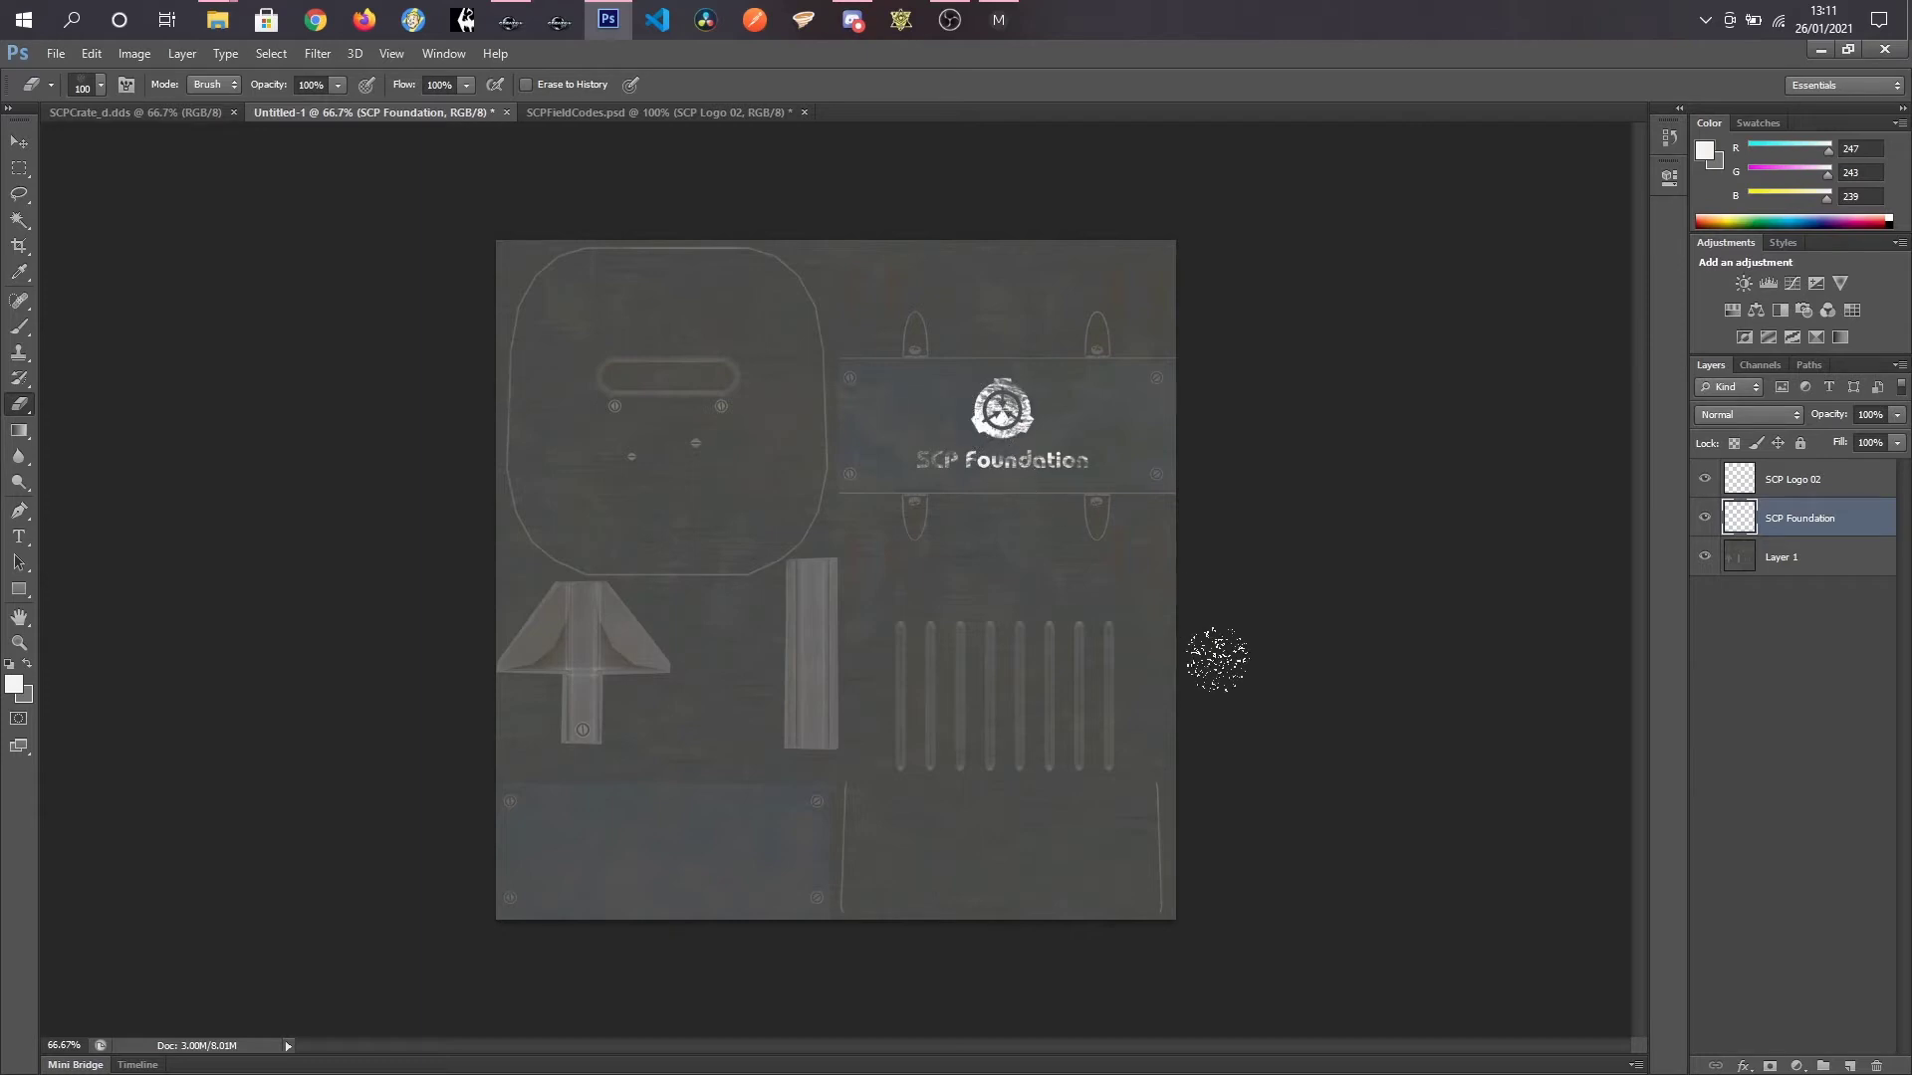
# Step: Give the SCP Logo 02 layer an off-white #f6f1f1 Color Overlay
pyautogui.click(1773, 483)
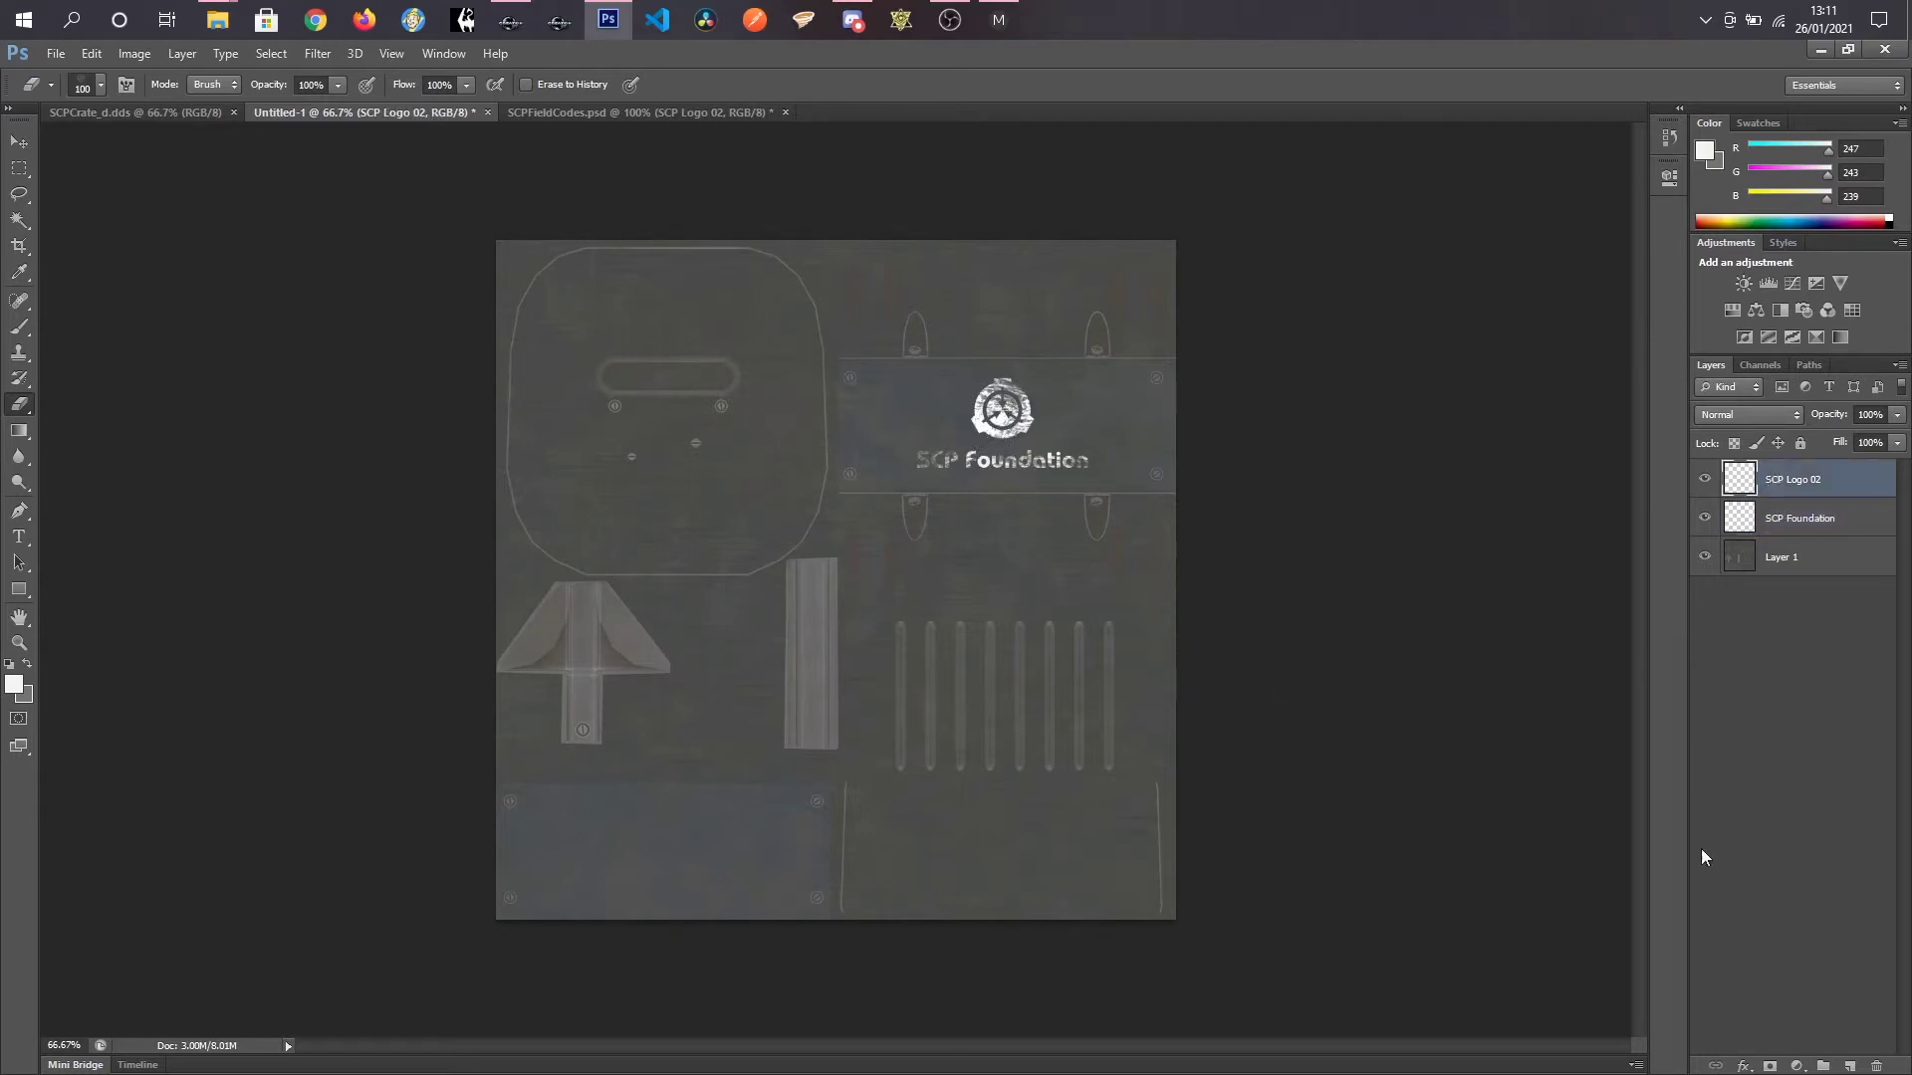
pyautogui.click(1742, 1069)
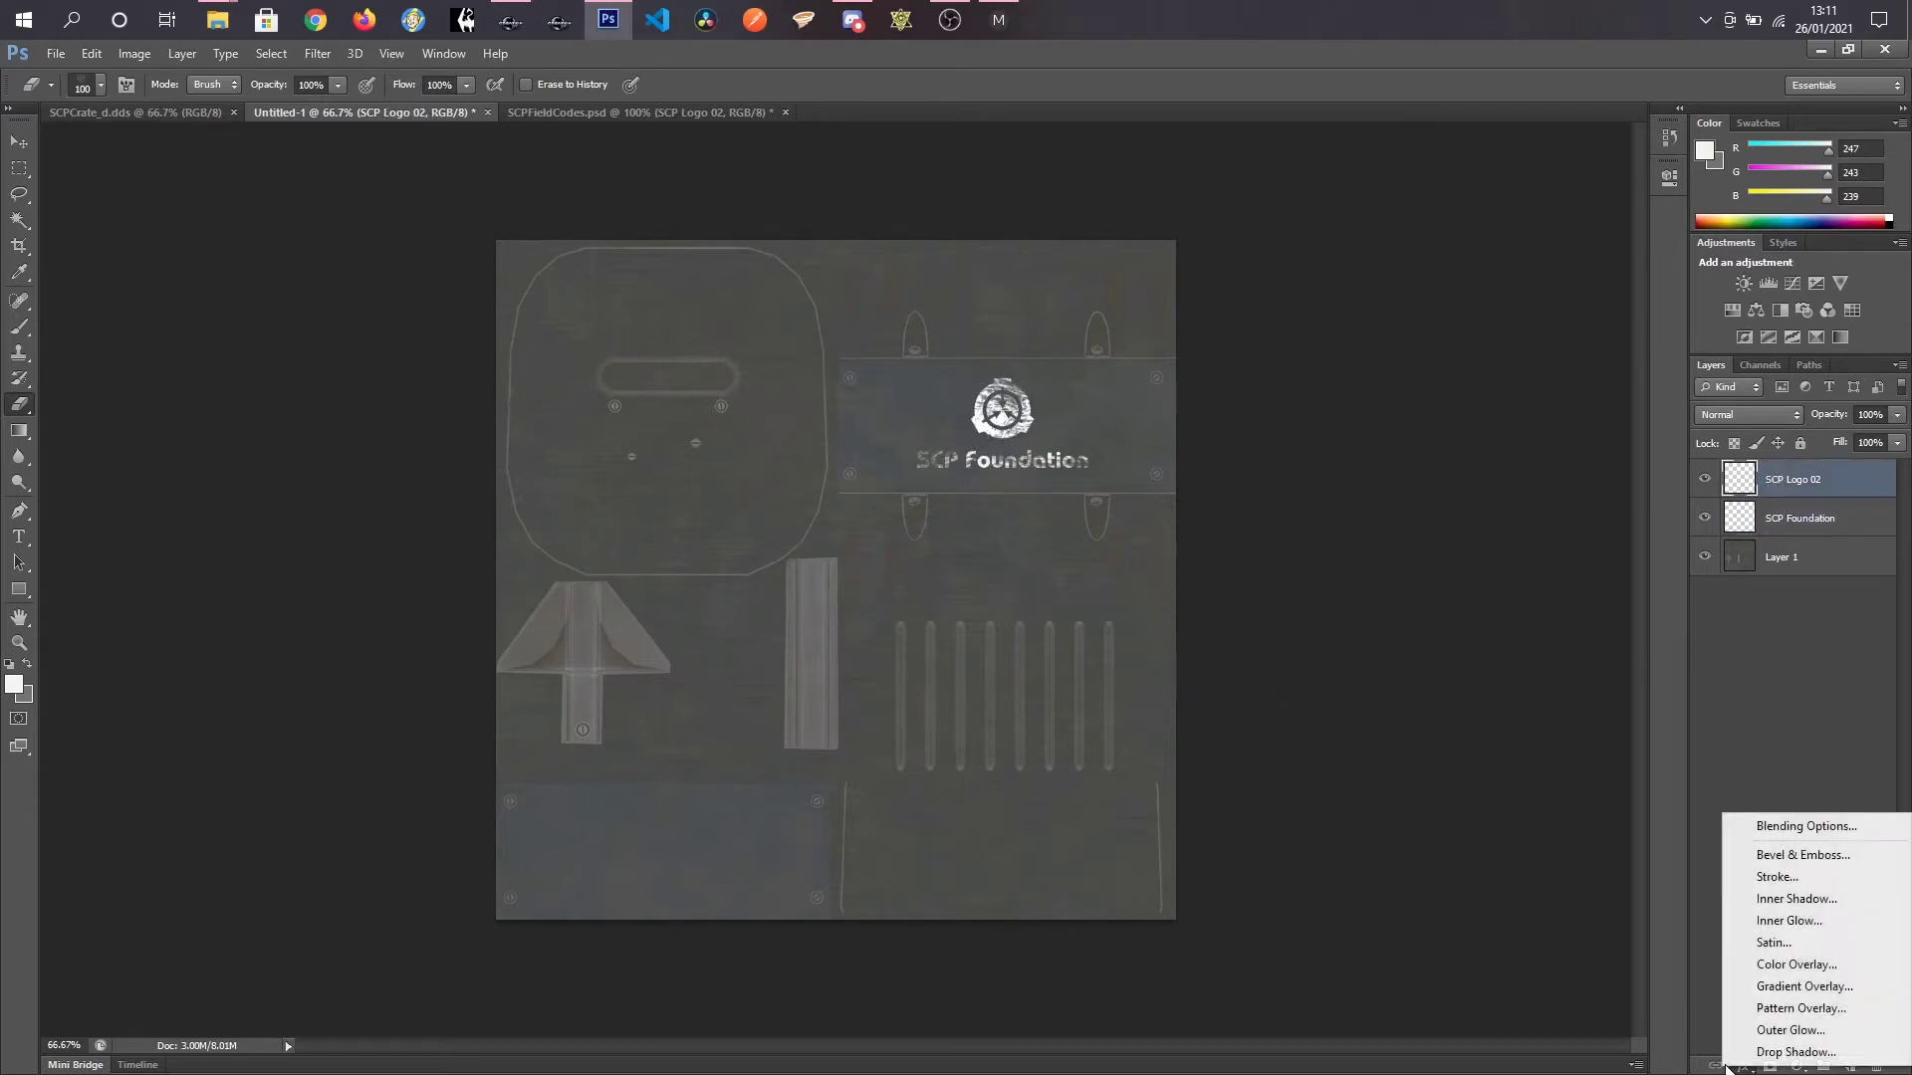
pyautogui.press('Escape')
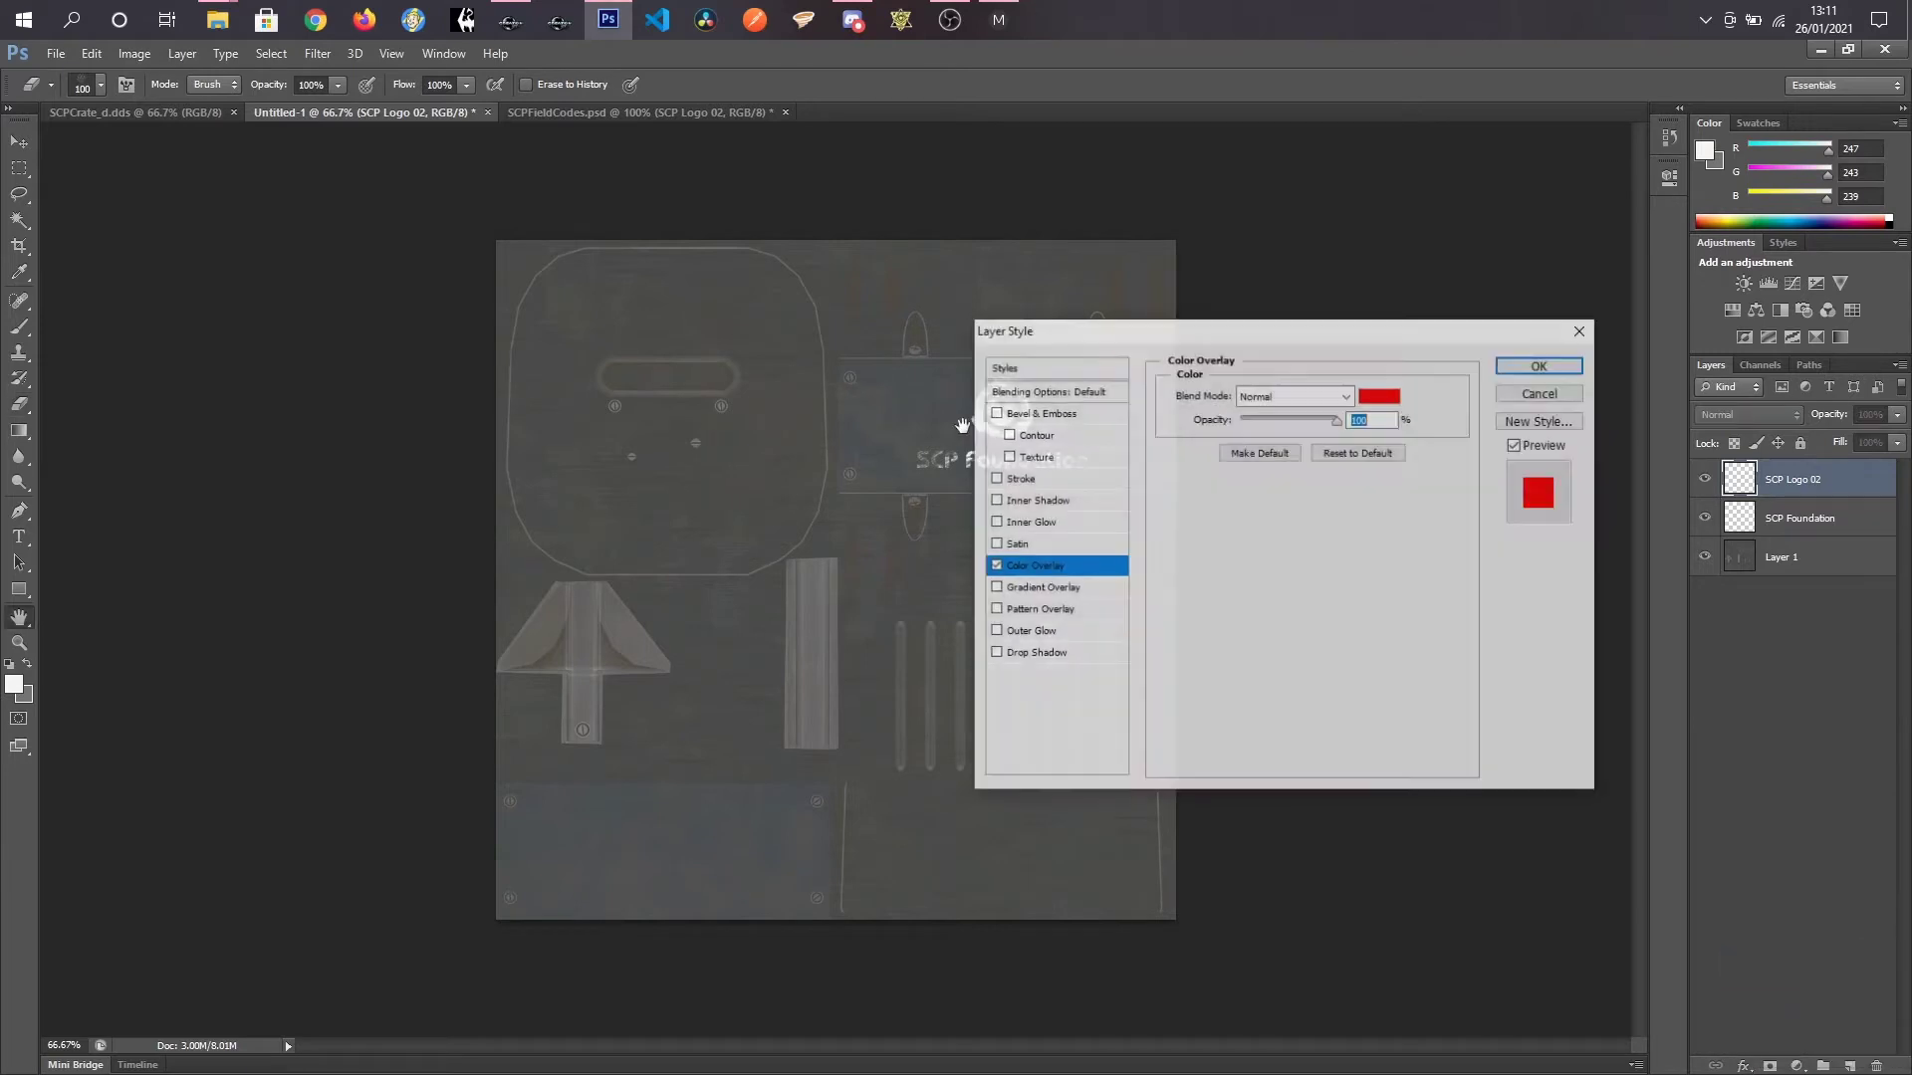
pyautogui.click(1380, 395)
pyautogui.moveTo(700, 332); pyautogui.dragTo(700, 297)
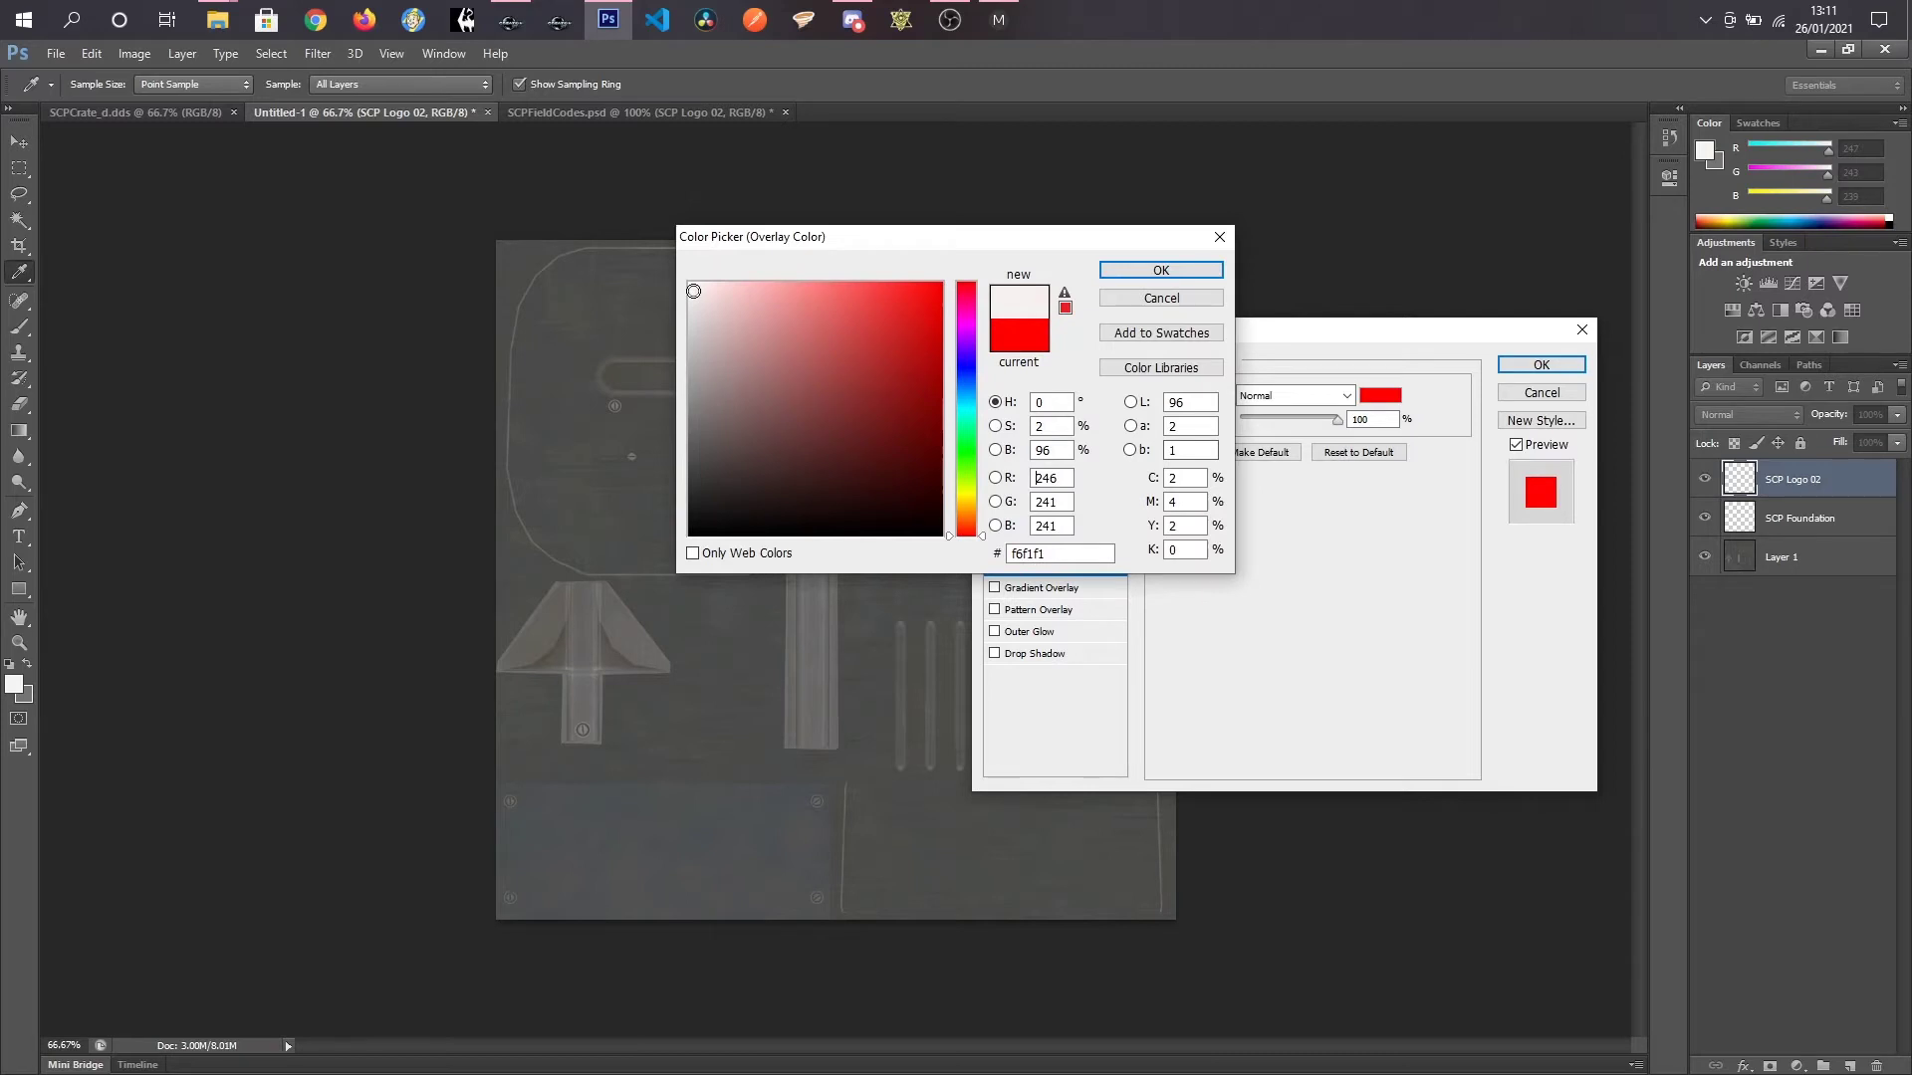
pyautogui.click(1036, 478)
pyautogui.click(1160, 271)
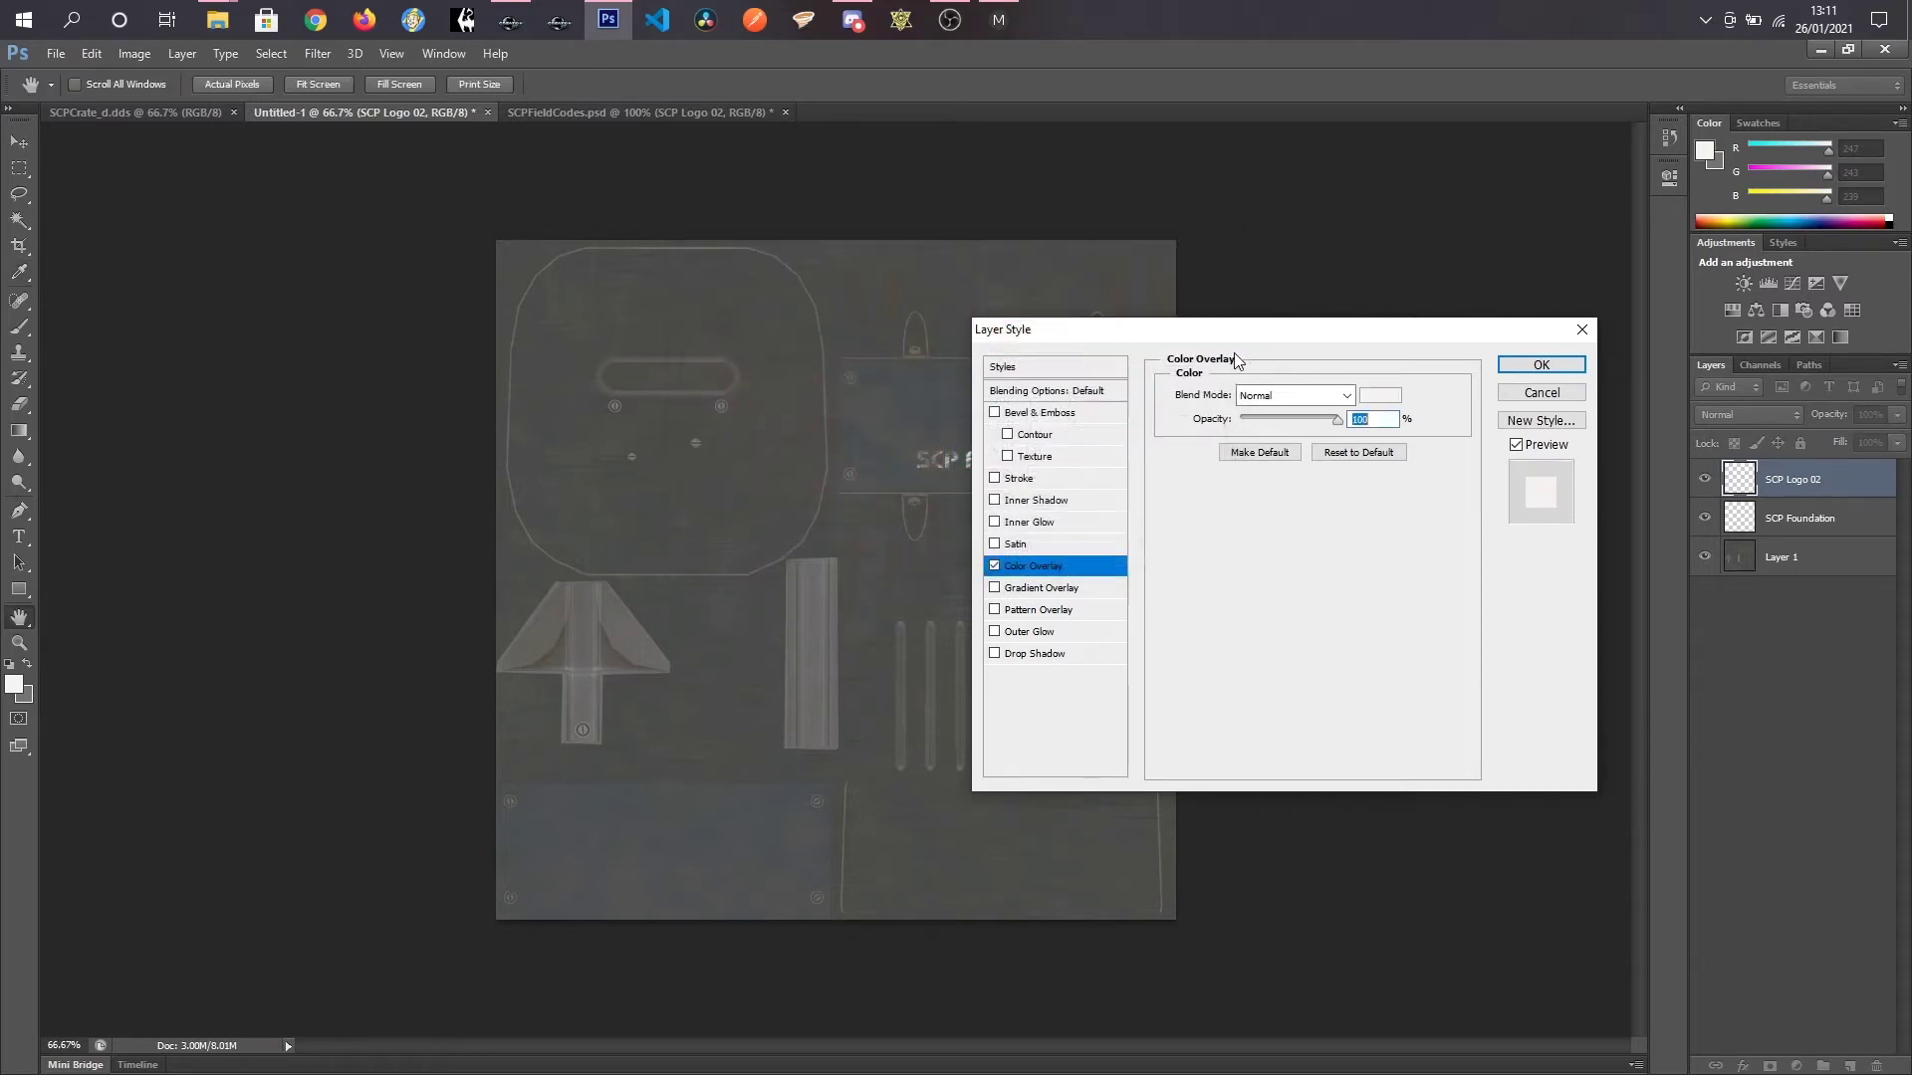
pyautogui.click(1541, 365)
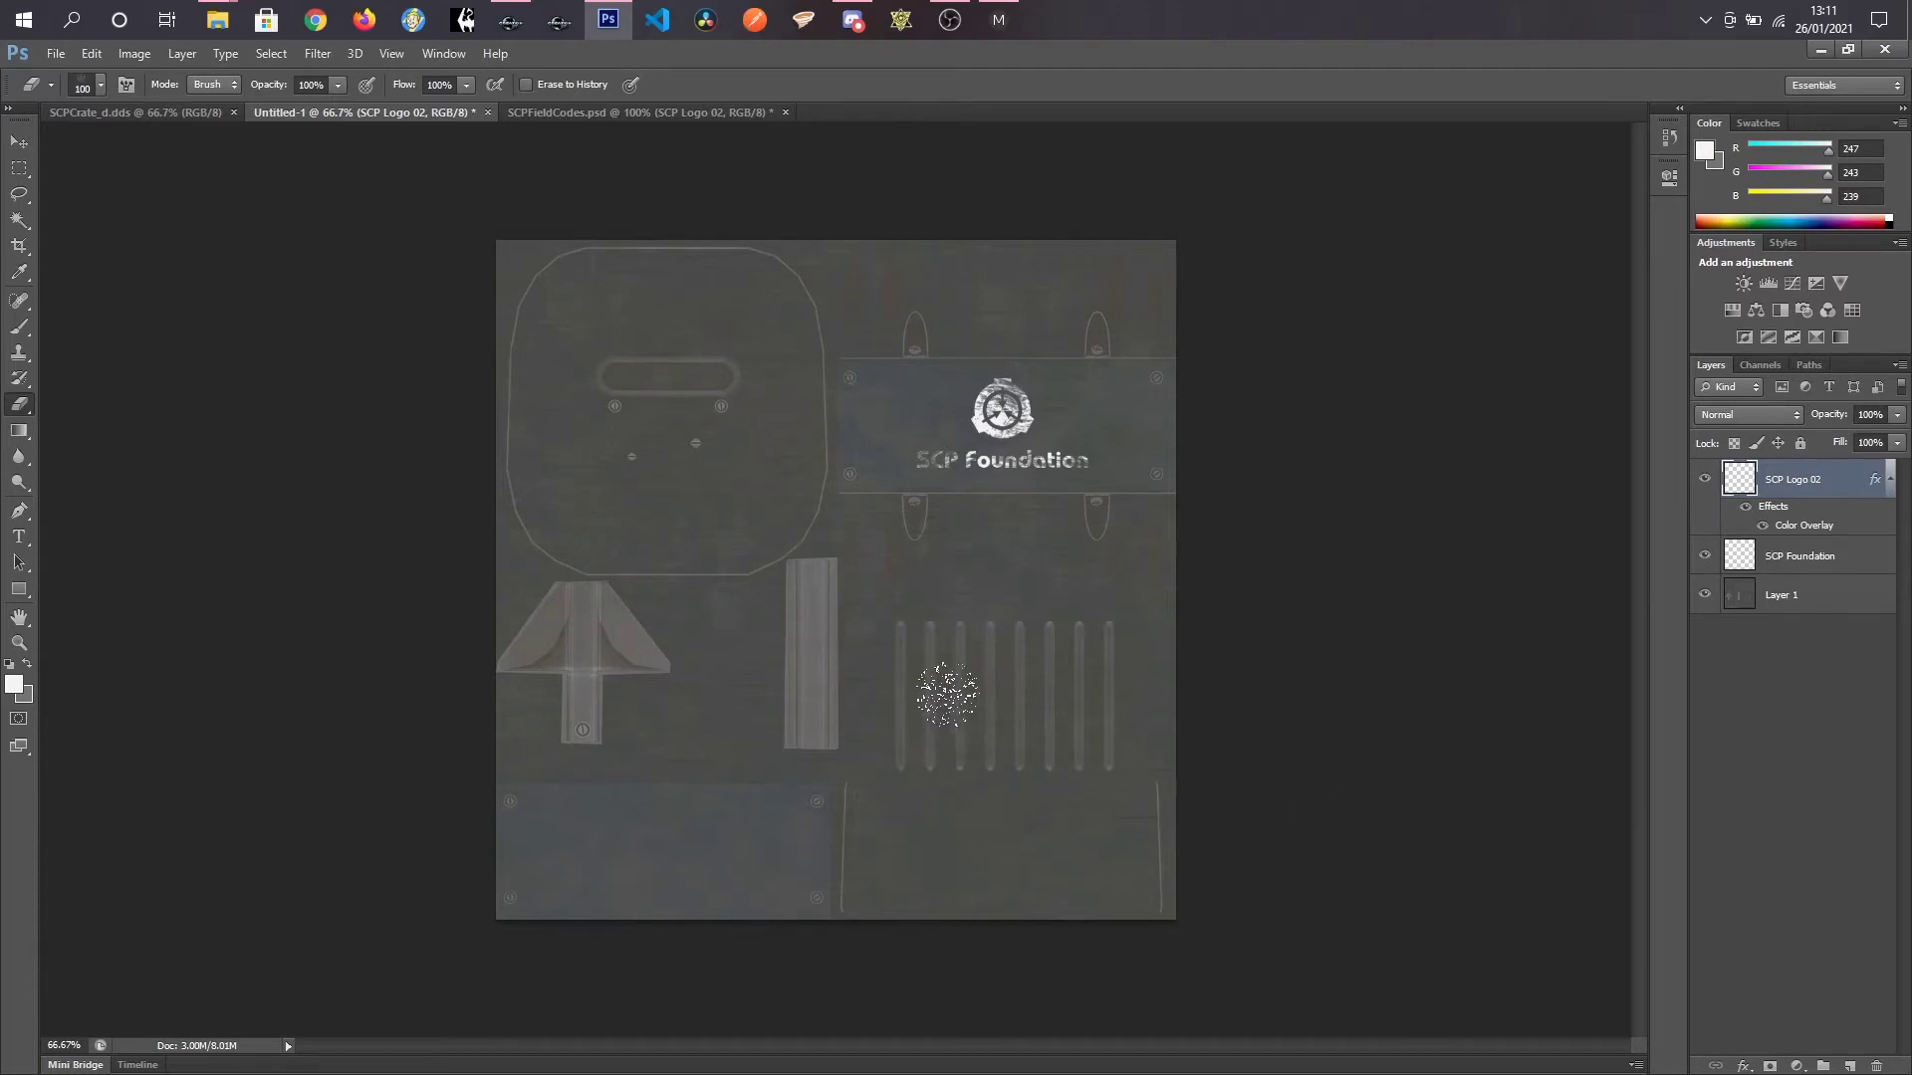
# Step: Save a copy of the crate texture in D3D/DDS format as SCPCrateRed_d.dds
pyautogui.click(58, 54)
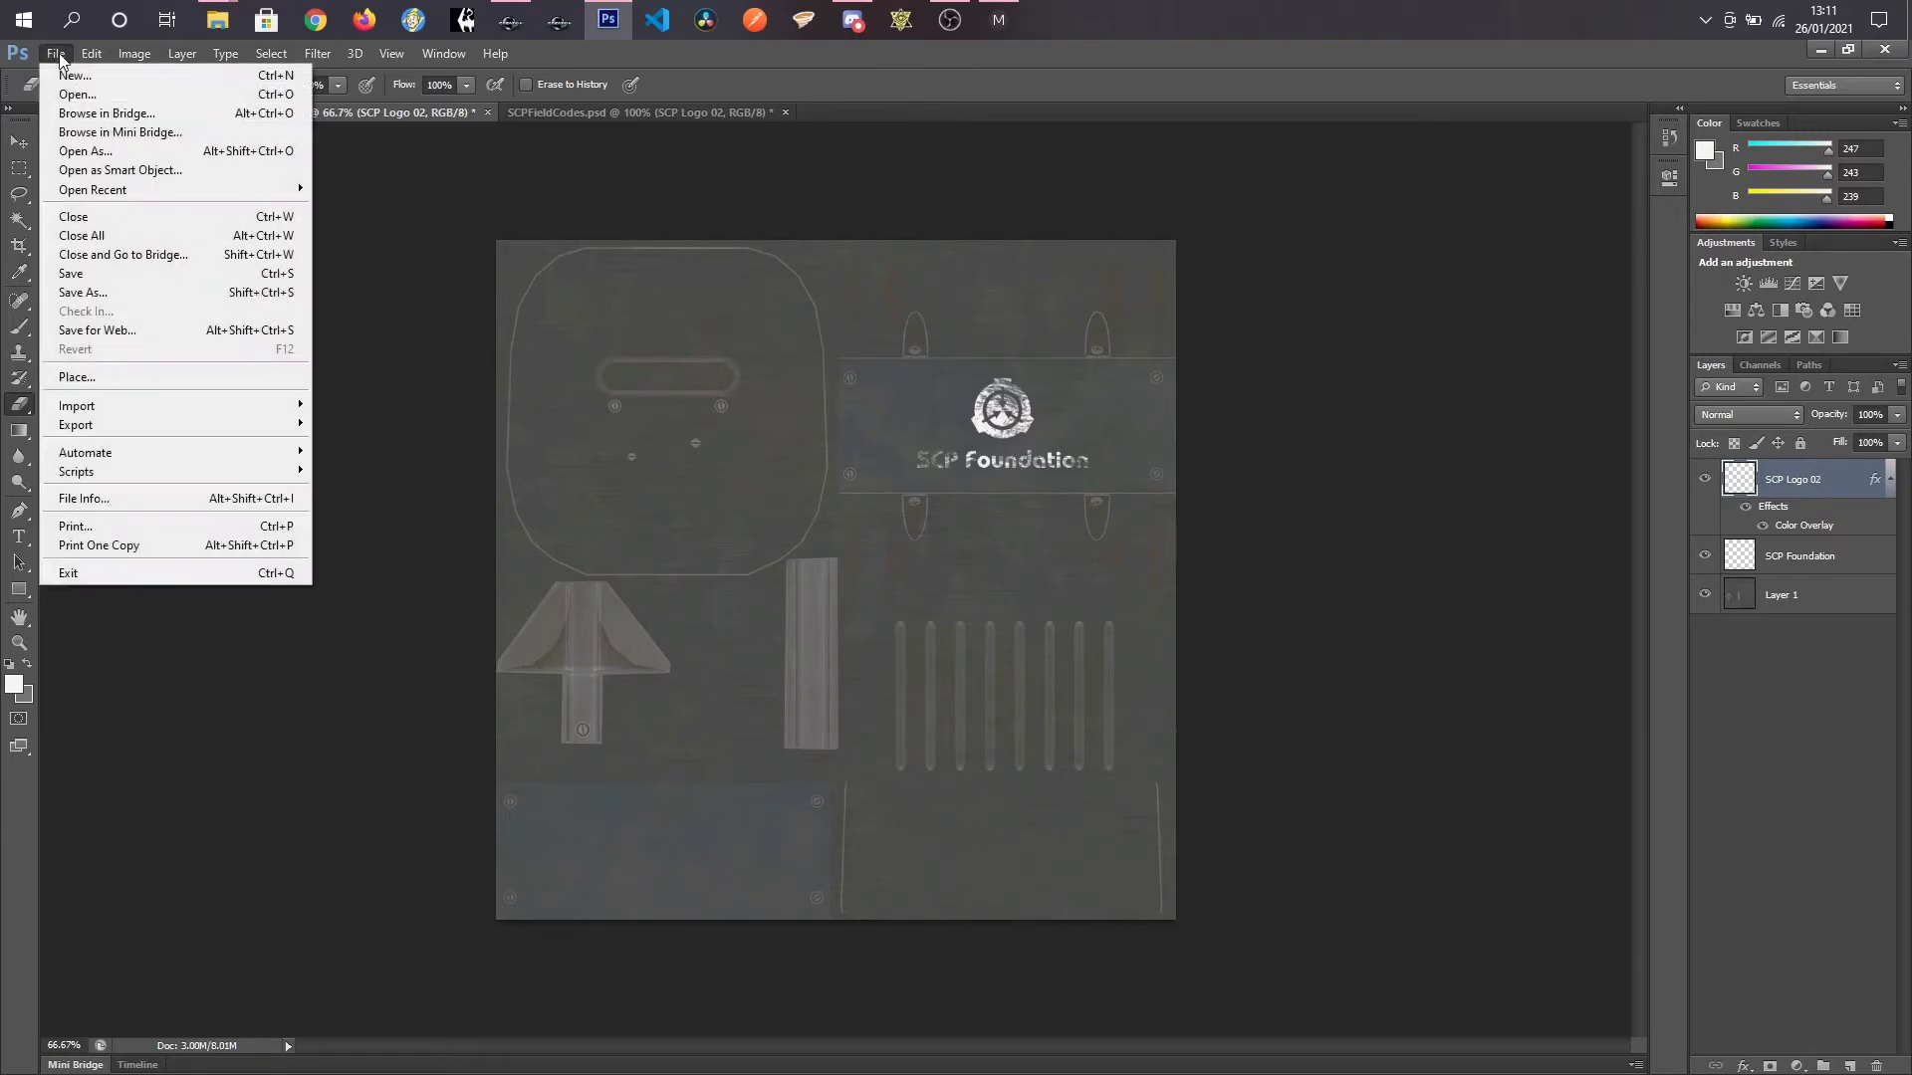
pyautogui.click(90, 293)
pyautogui.click(1011, 561)
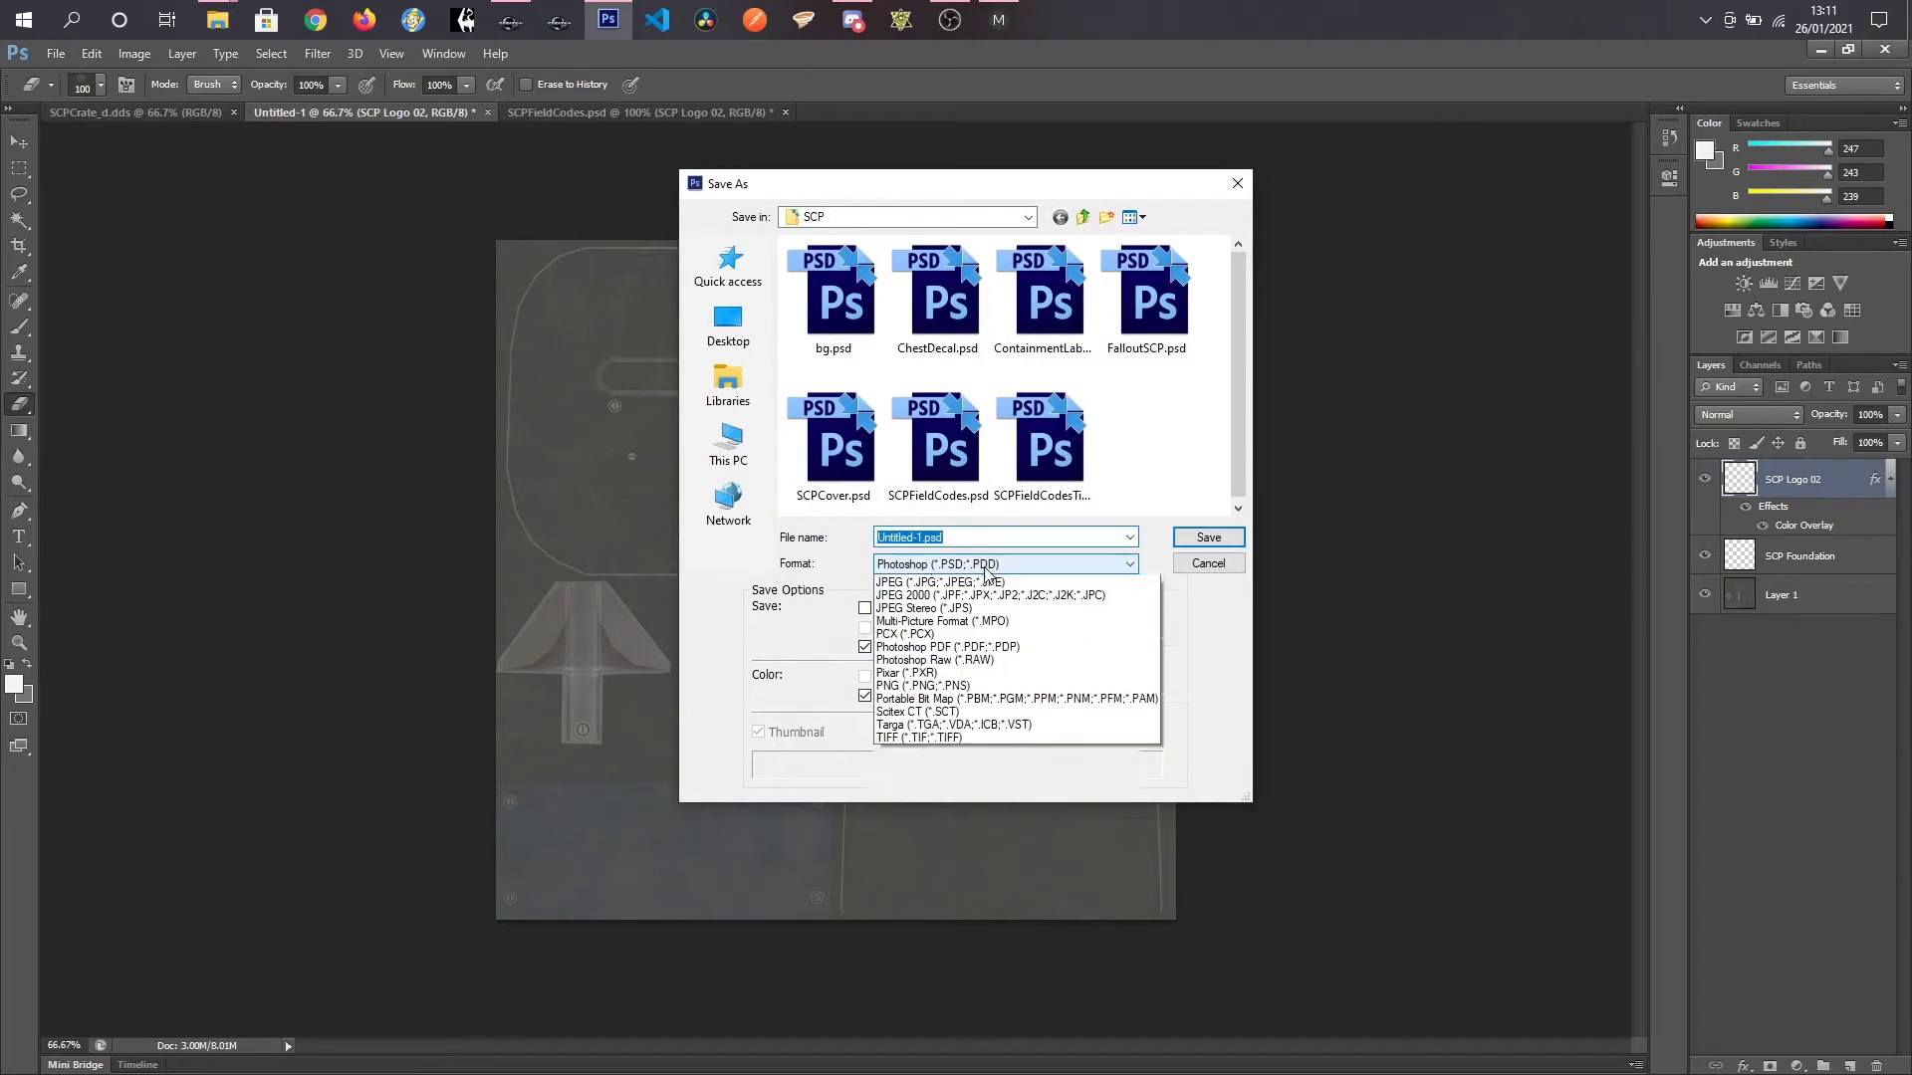
pyautogui.click(995, 634)
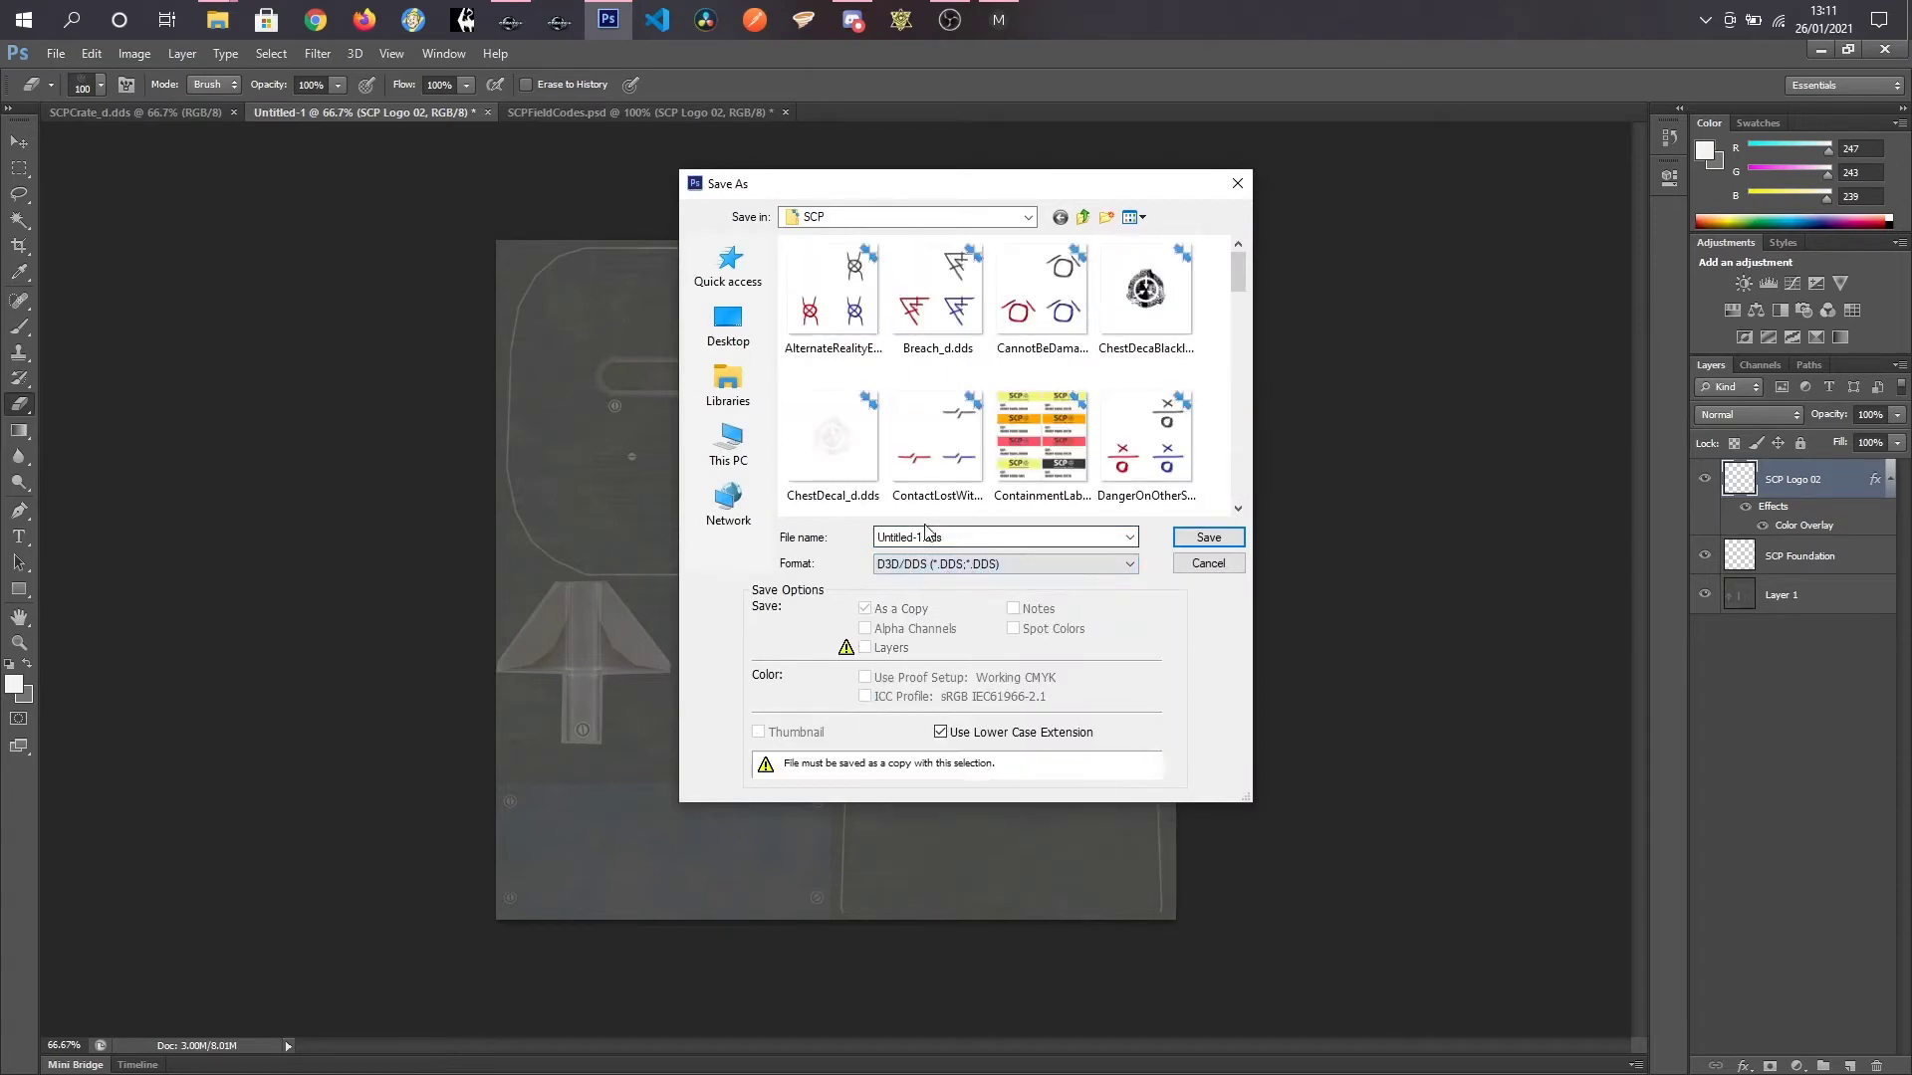
pyautogui.scroll(-10, 1016, 508)
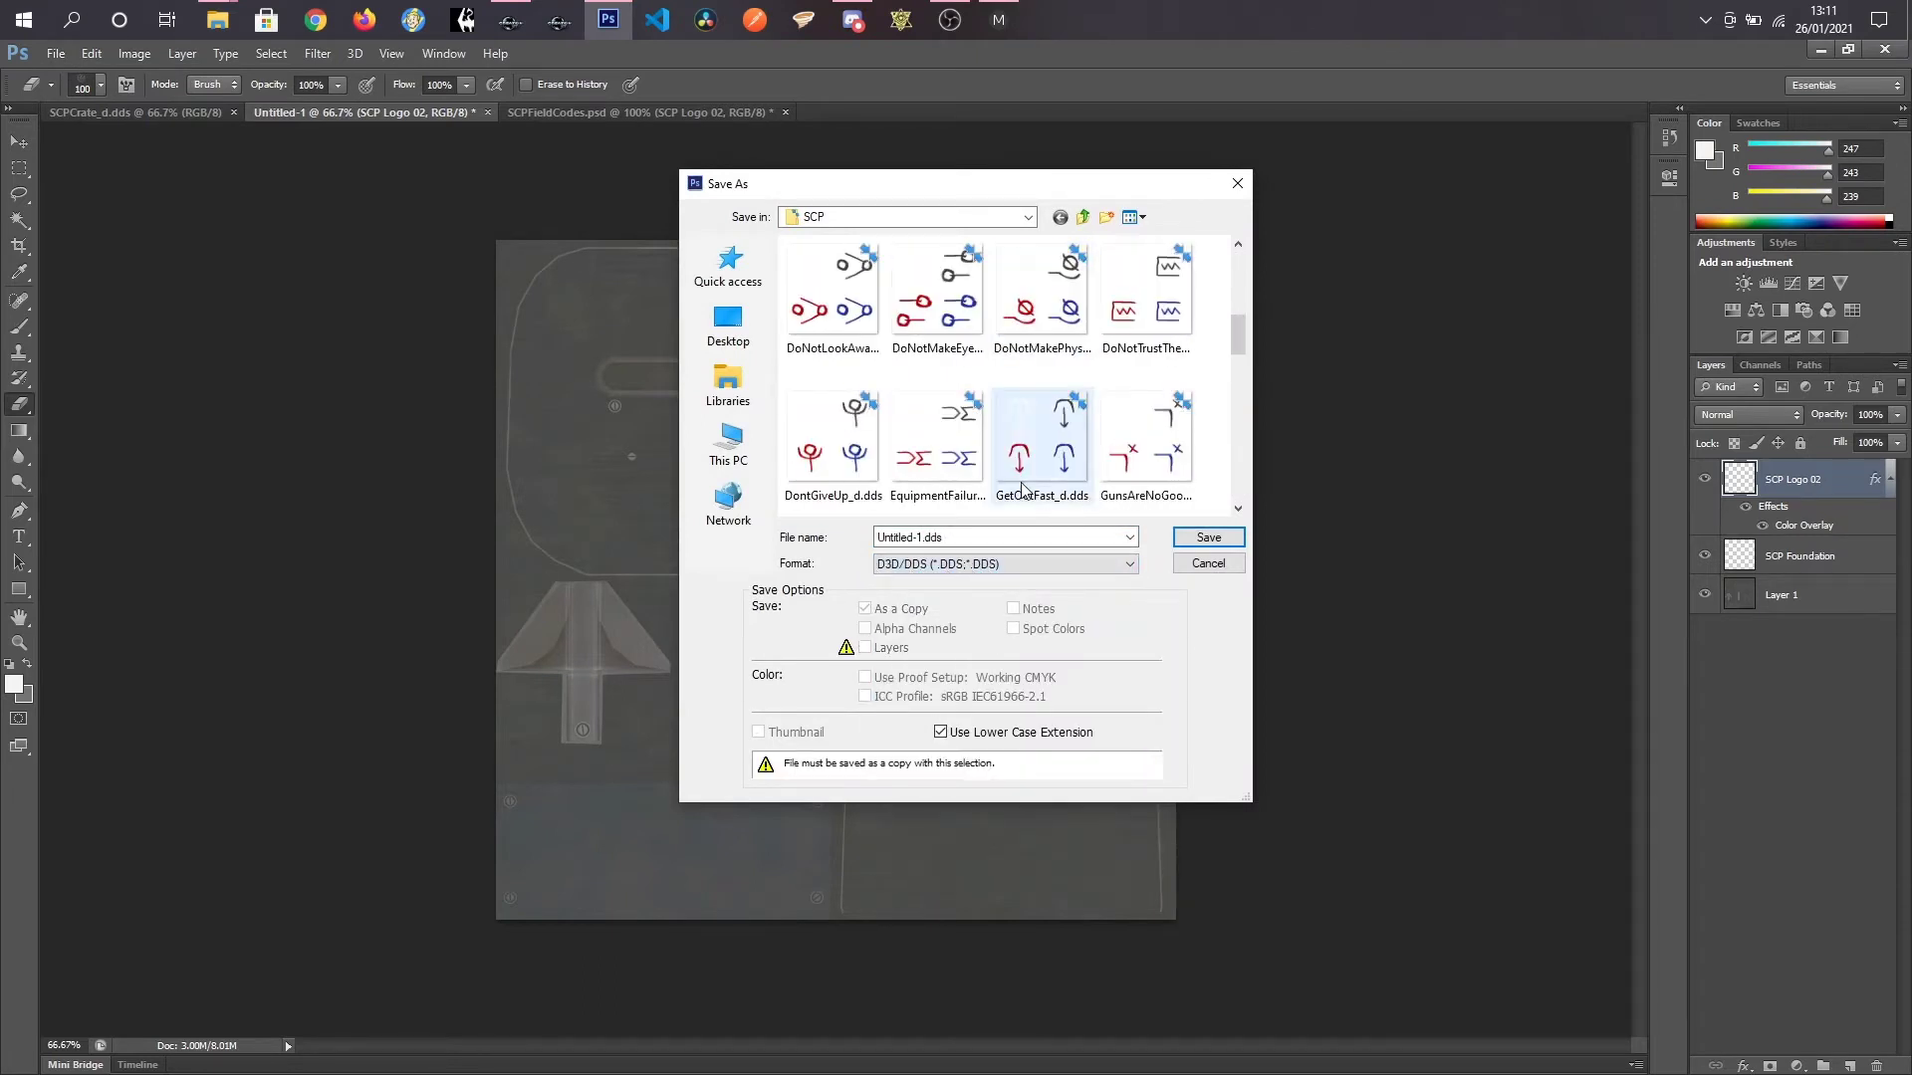
pyautogui.scroll(3, 1035, 503)
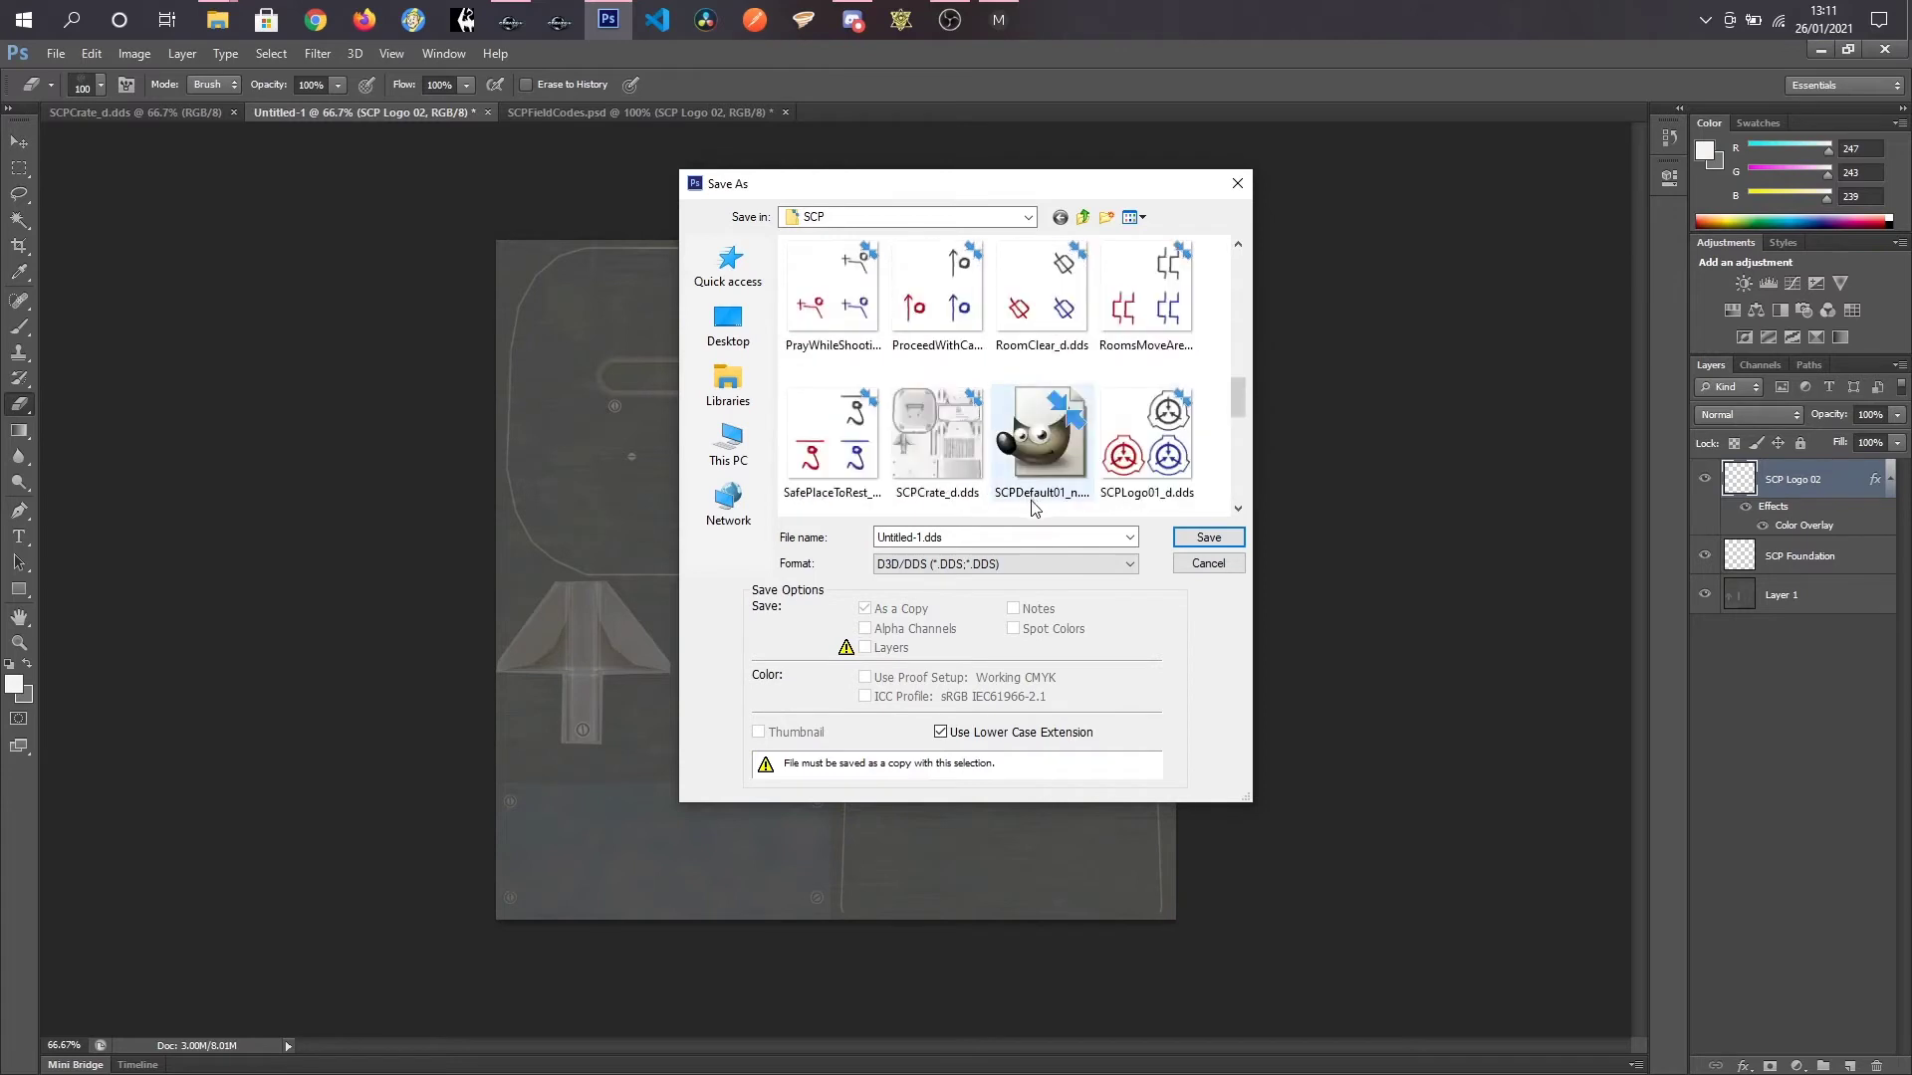
pyautogui.click(959, 456)
pyautogui.click(924, 538)
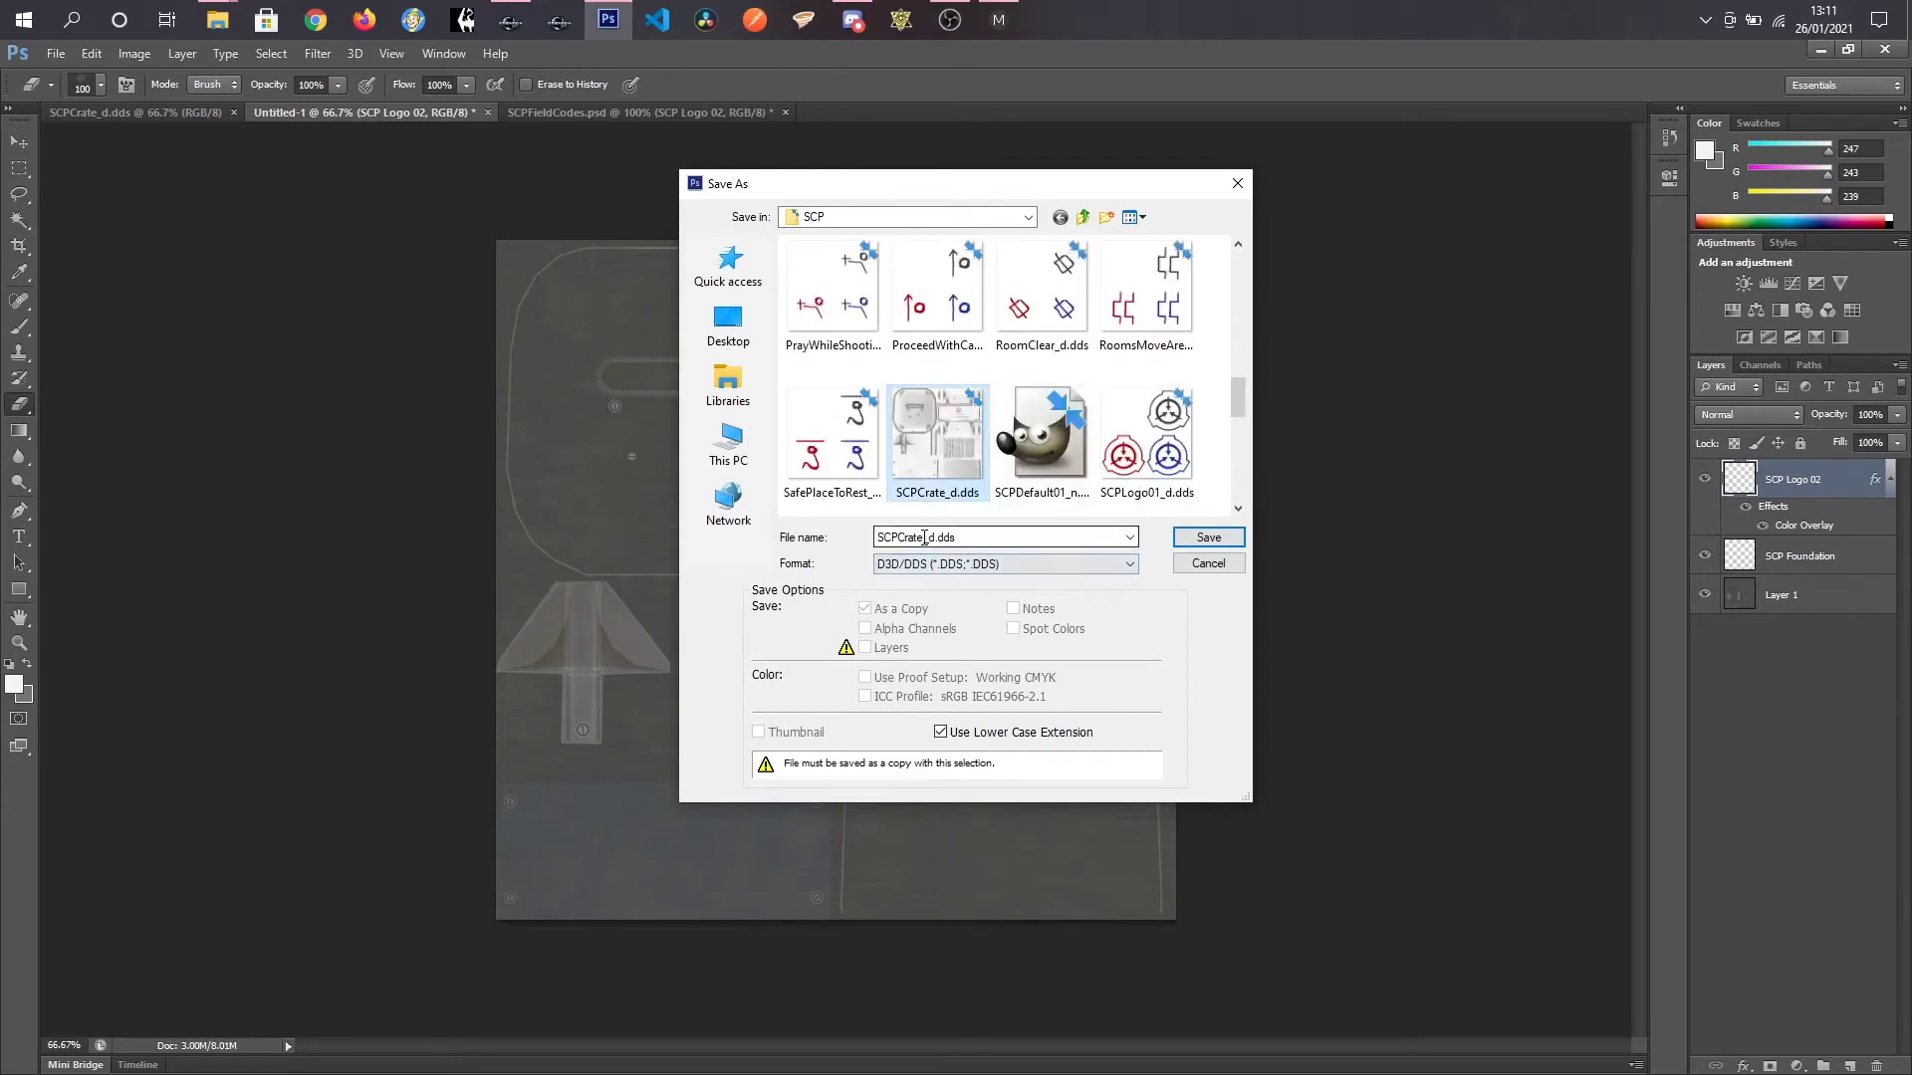
pyautogui.doubleClick(926, 537)
pyautogui.click(928, 538)
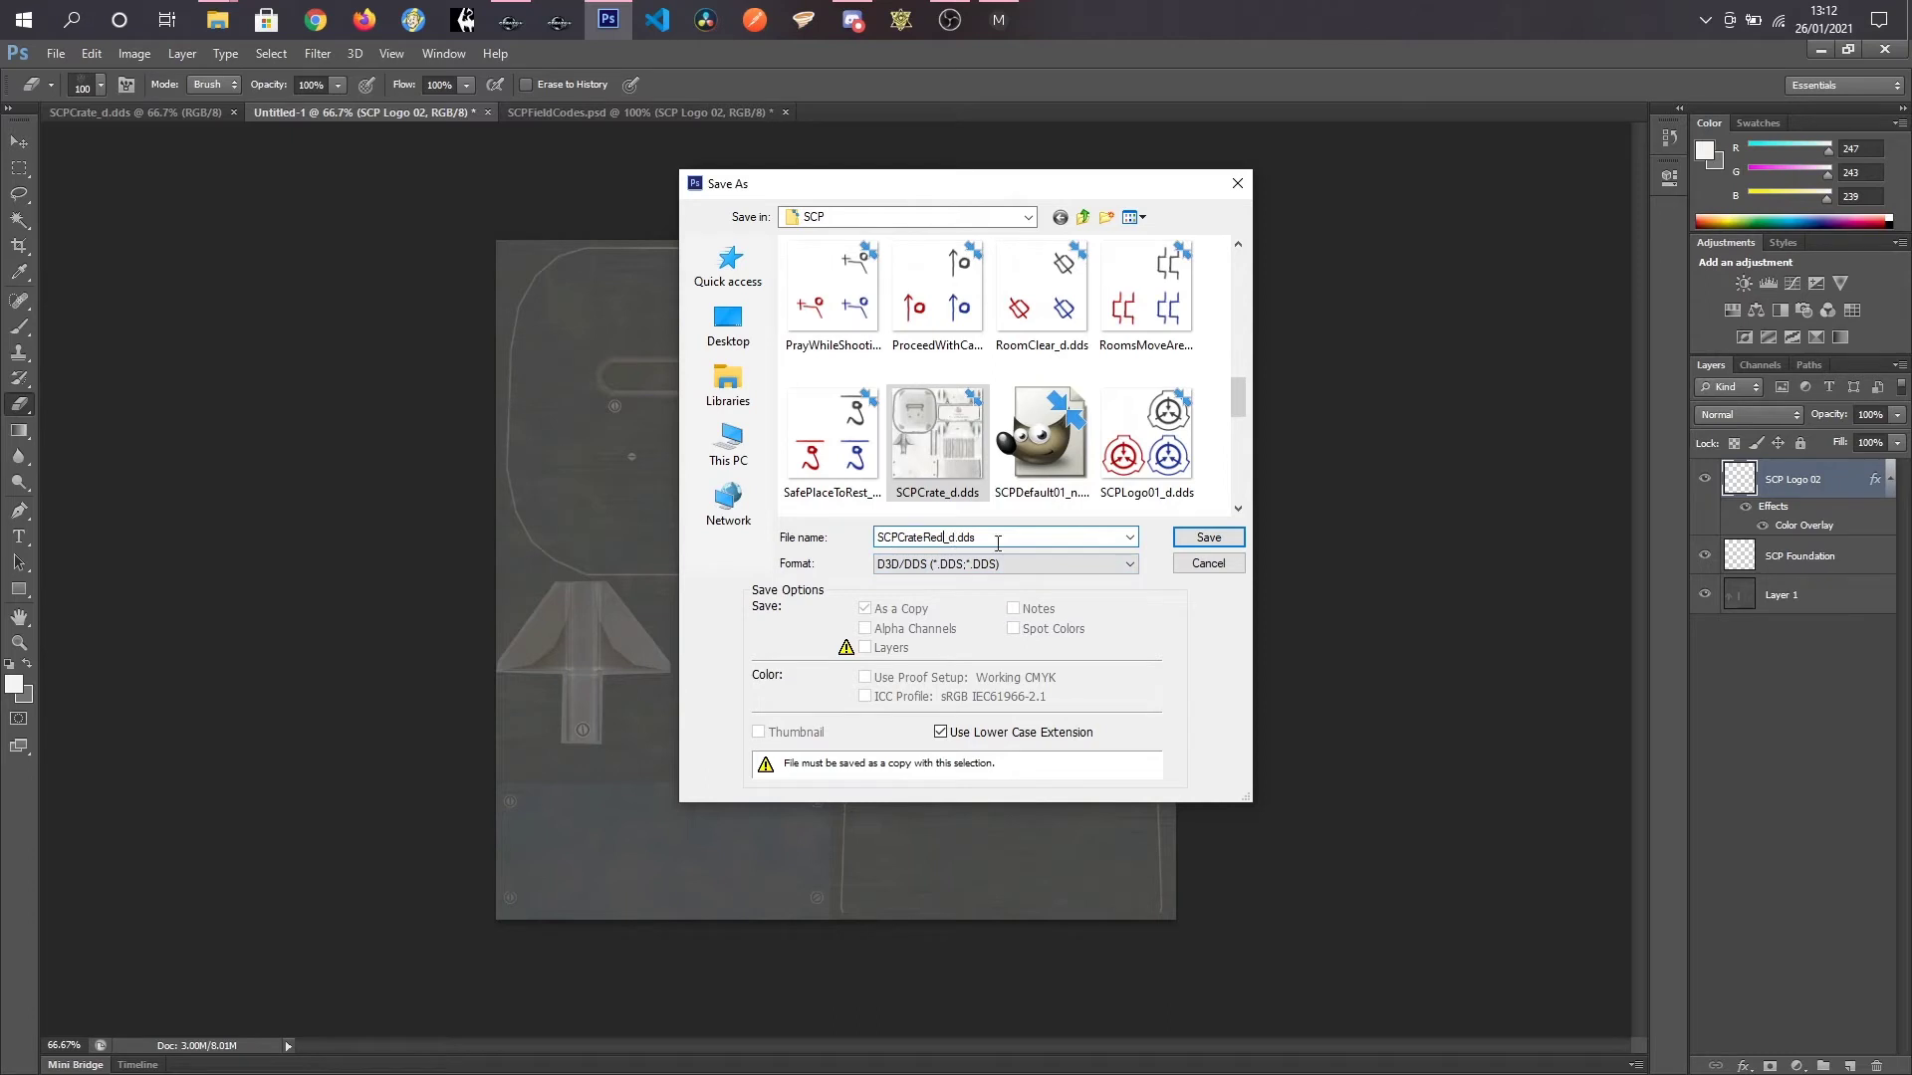
pyautogui.click(1197, 538)
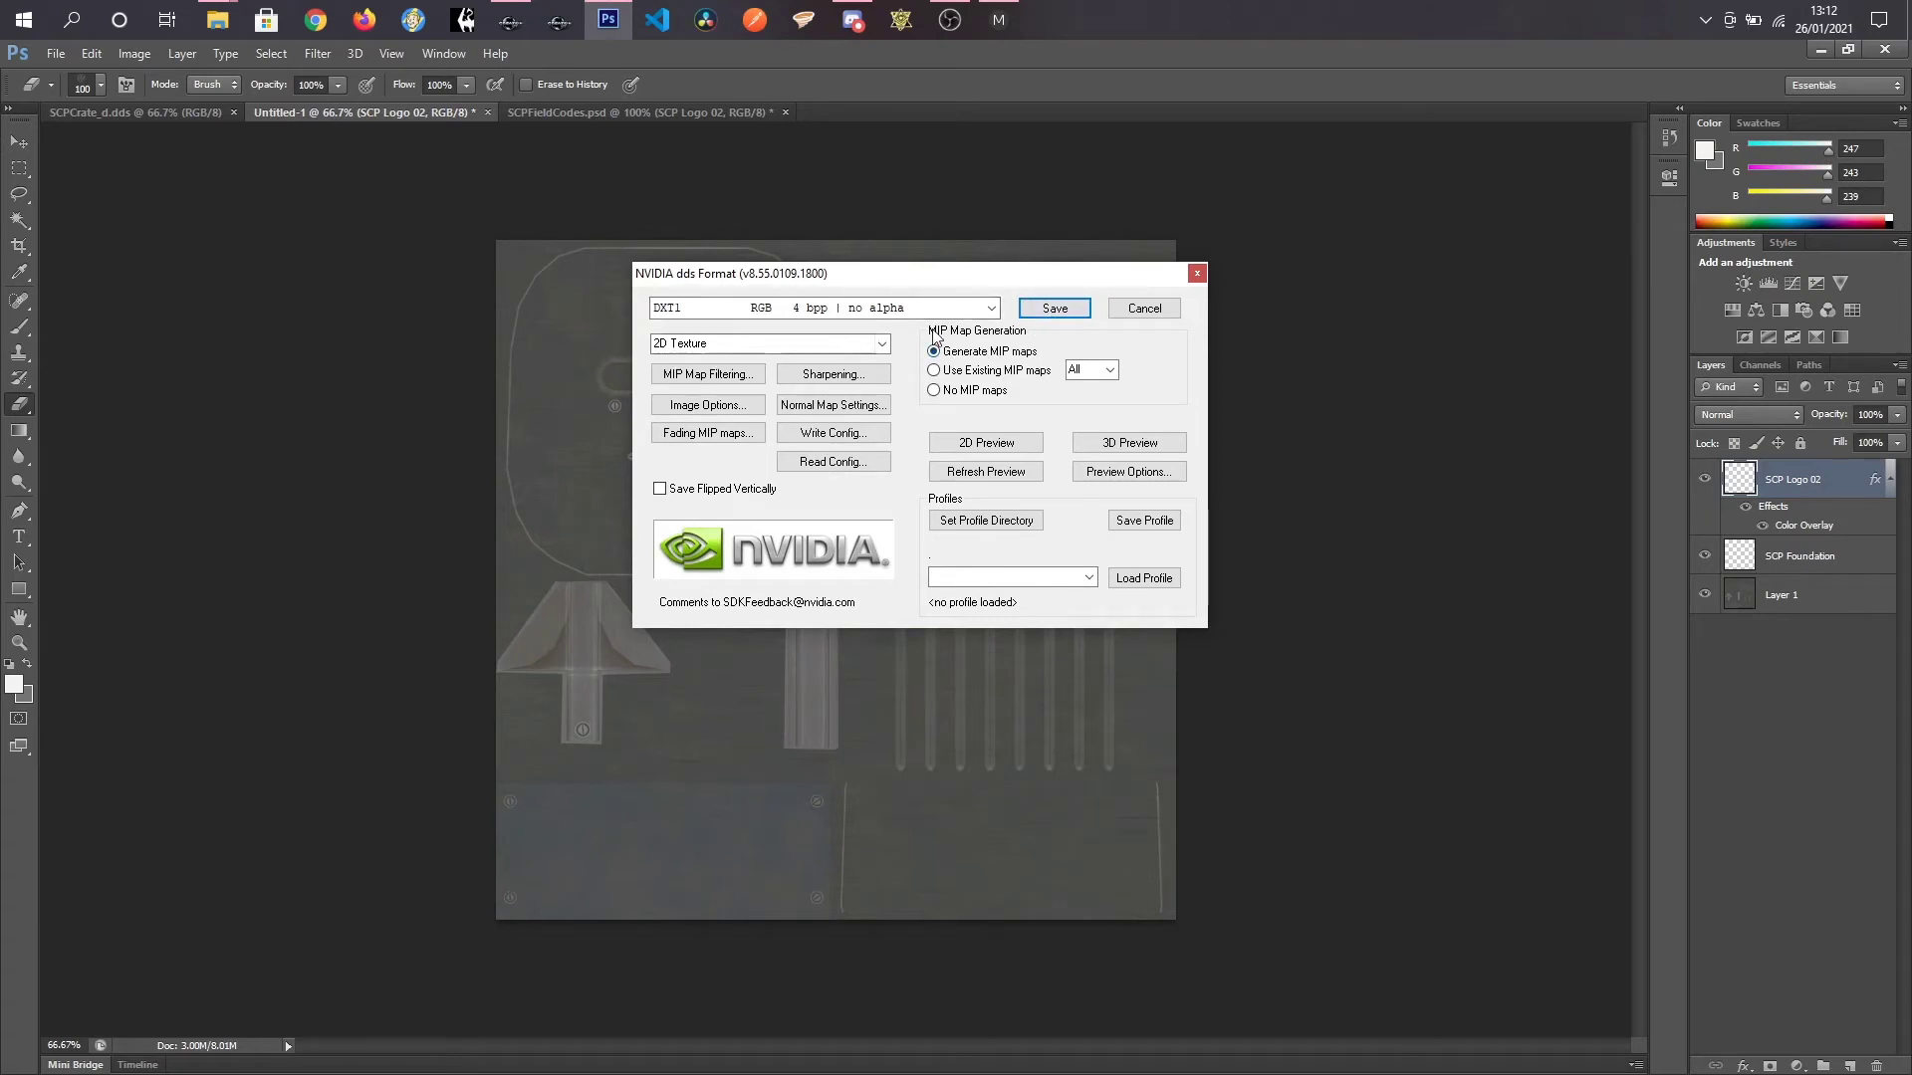
# Step: Write the DDS file with DXT1 RGB compression and no alpha
pyautogui.click(987, 310)
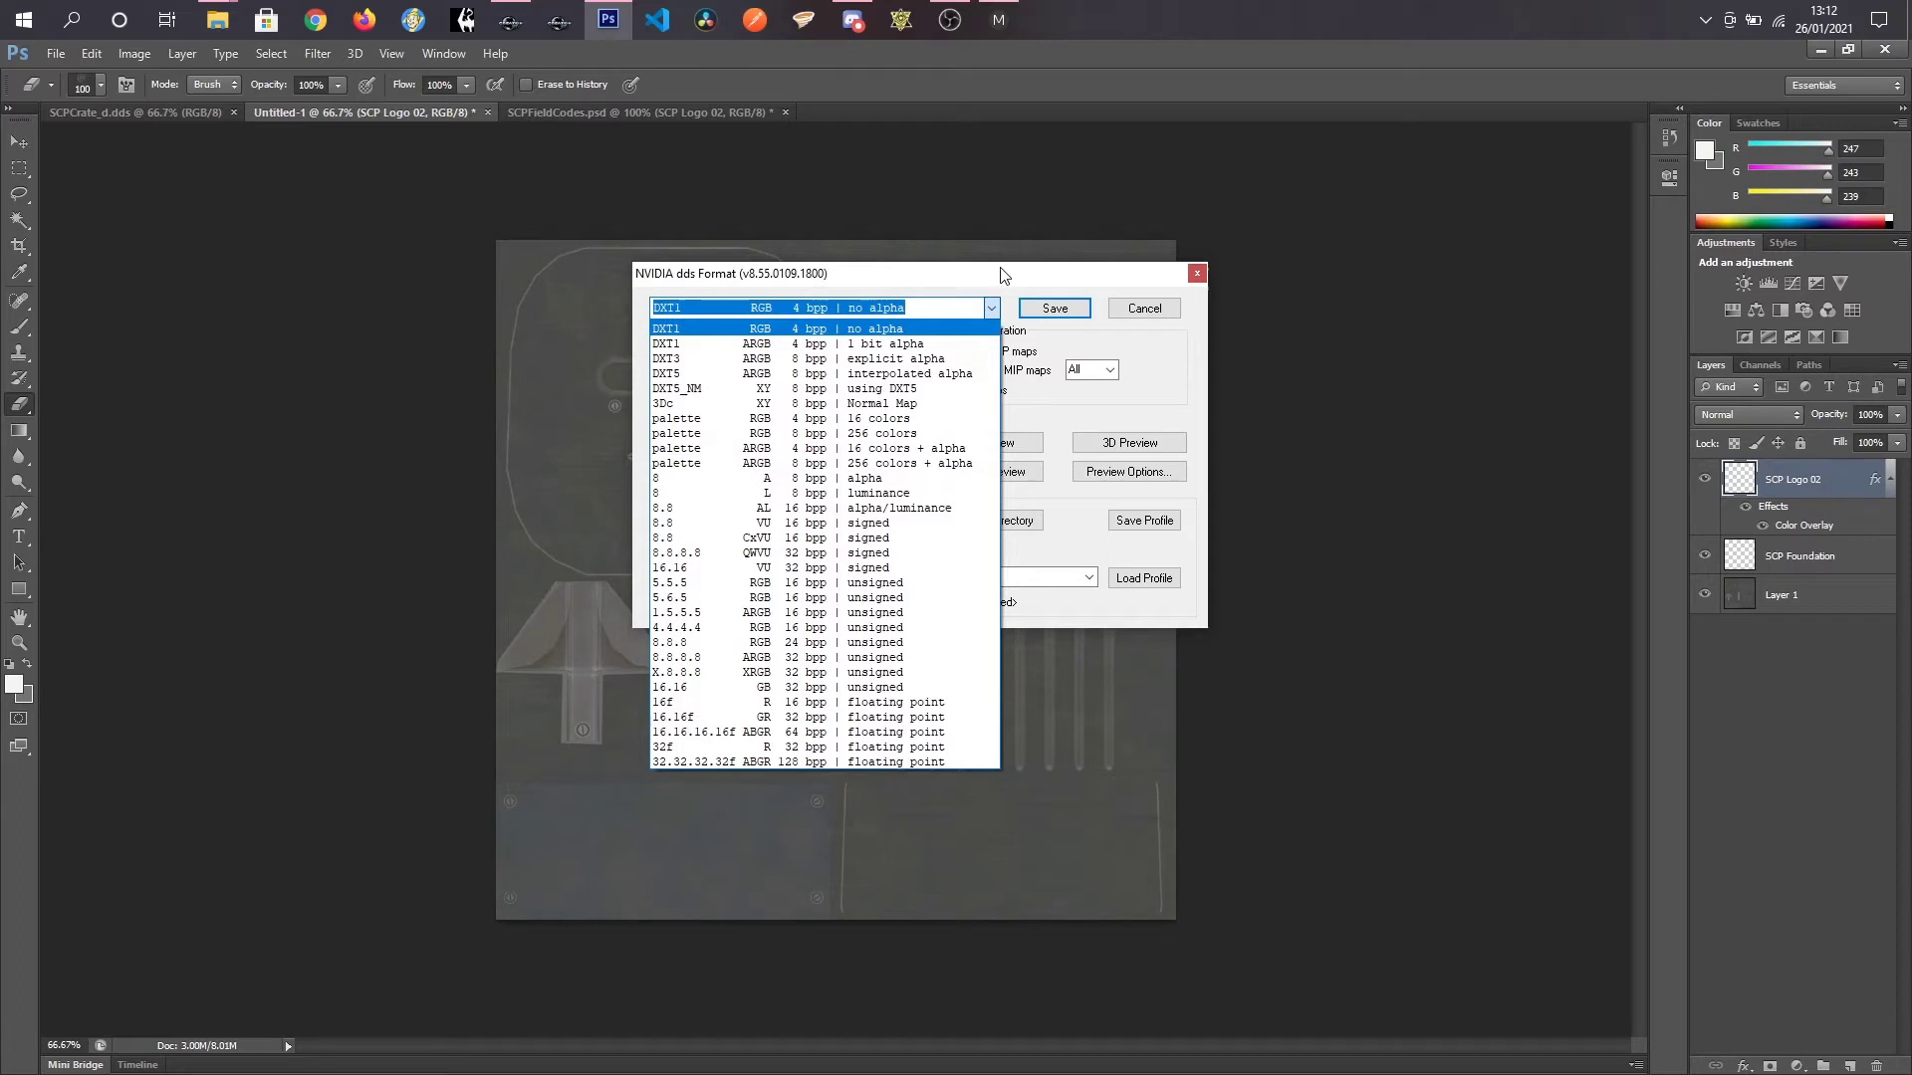
pyautogui.click(991, 282)
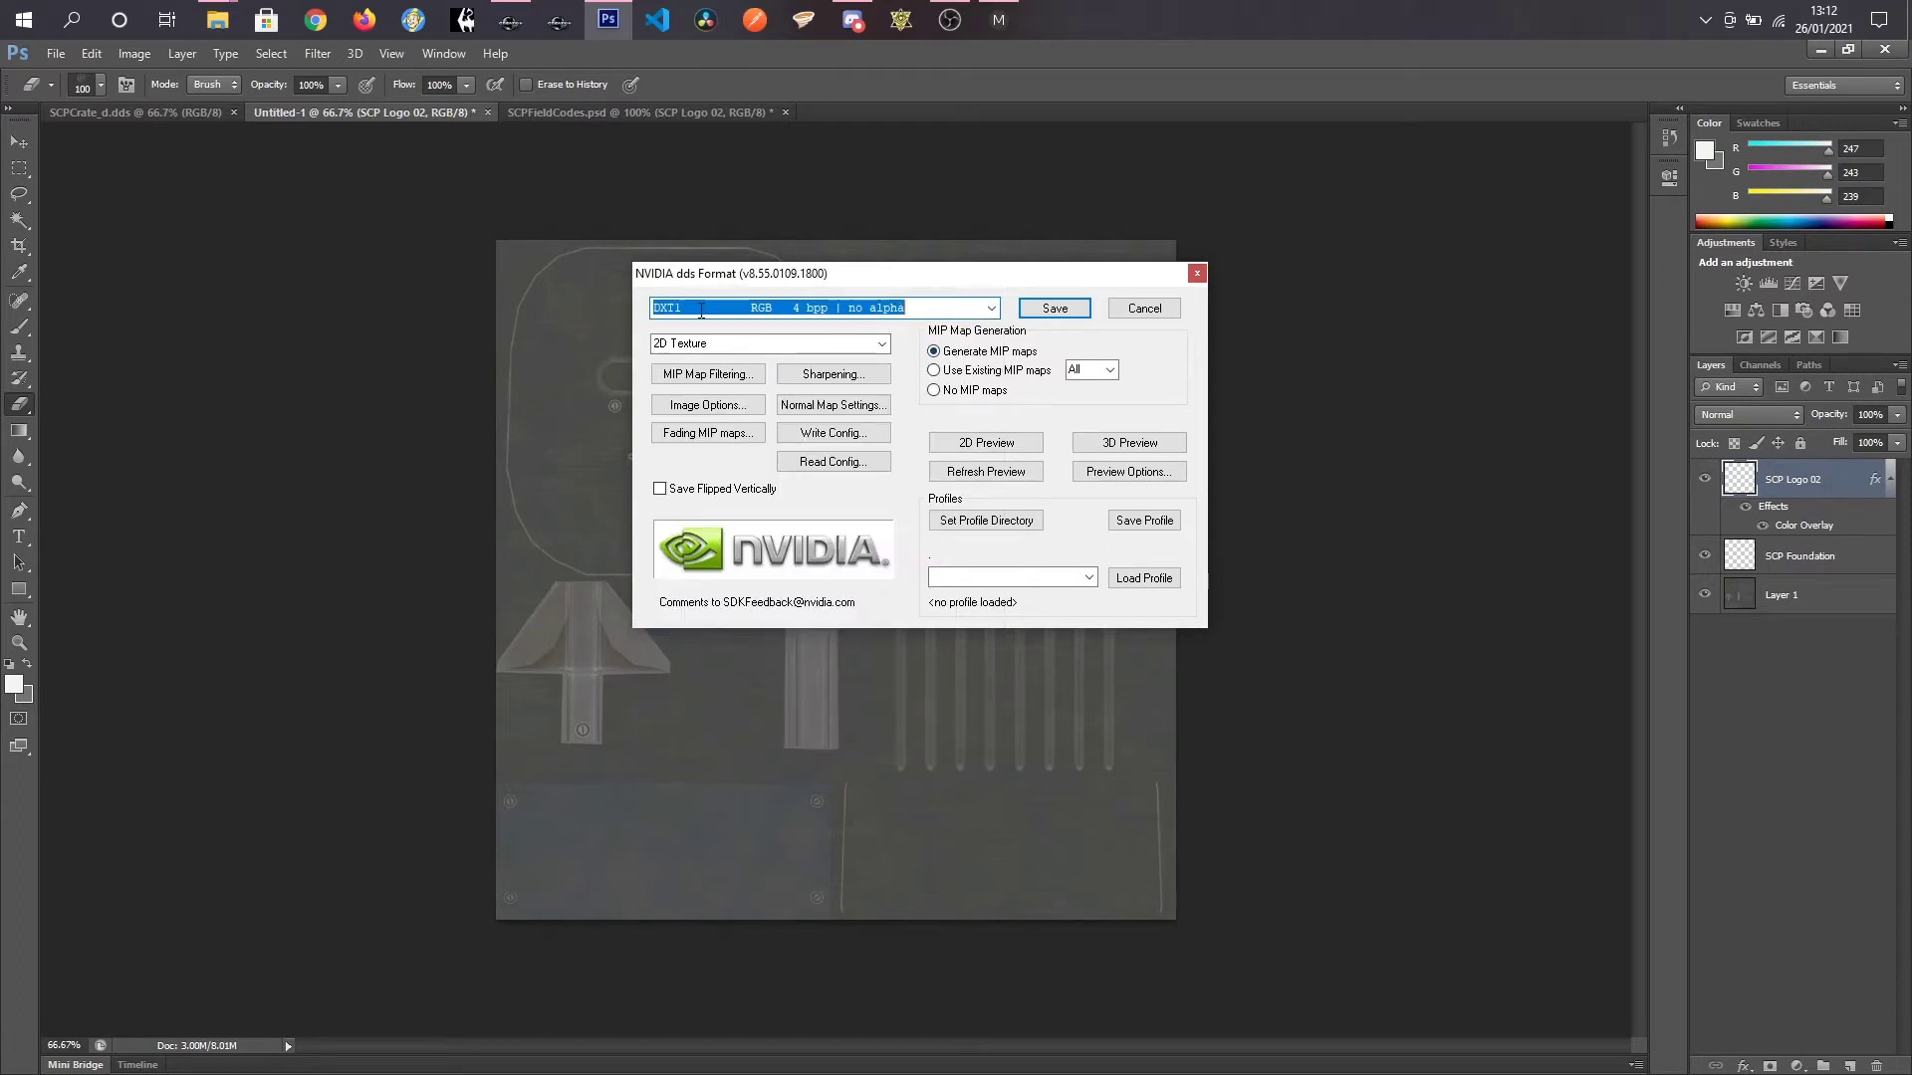
pyautogui.moveTo(752, 287); pyautogui.dragTo(829, 279)
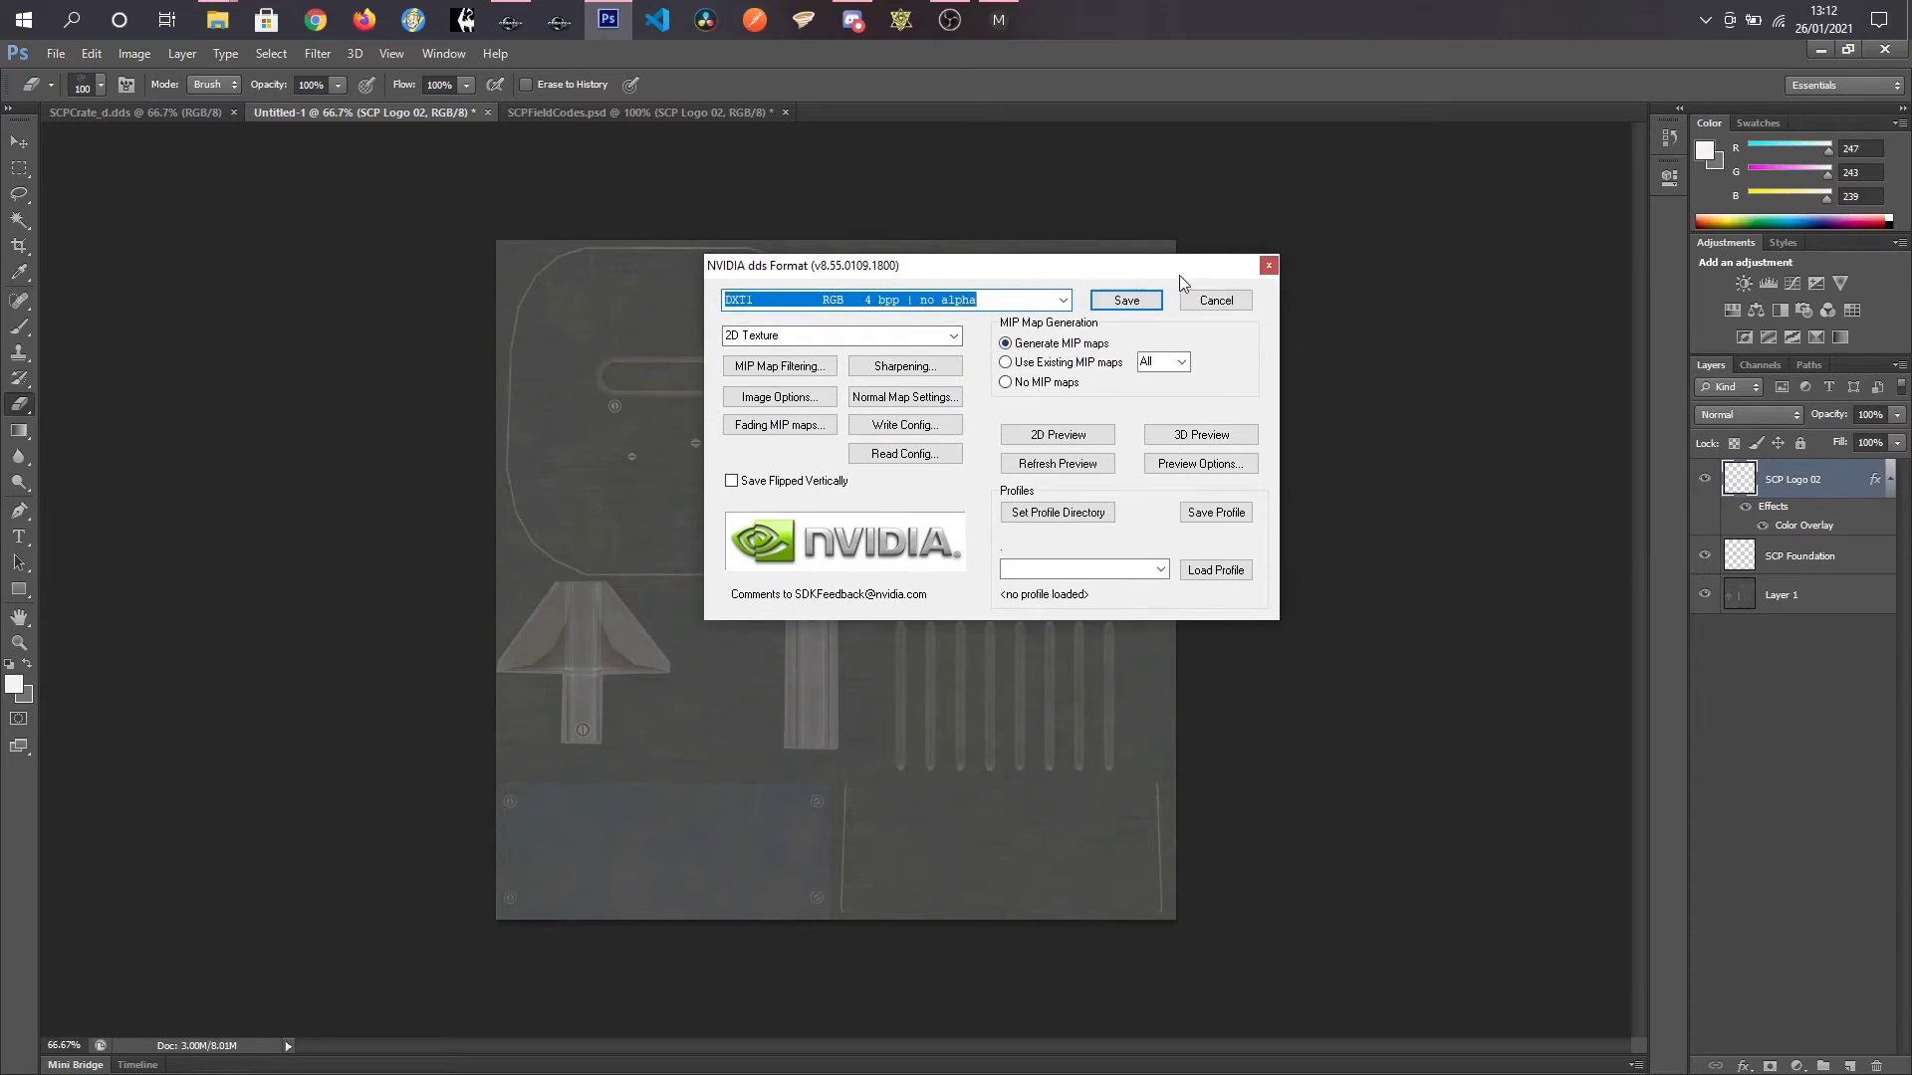
pyautogui.click(1123, 301)
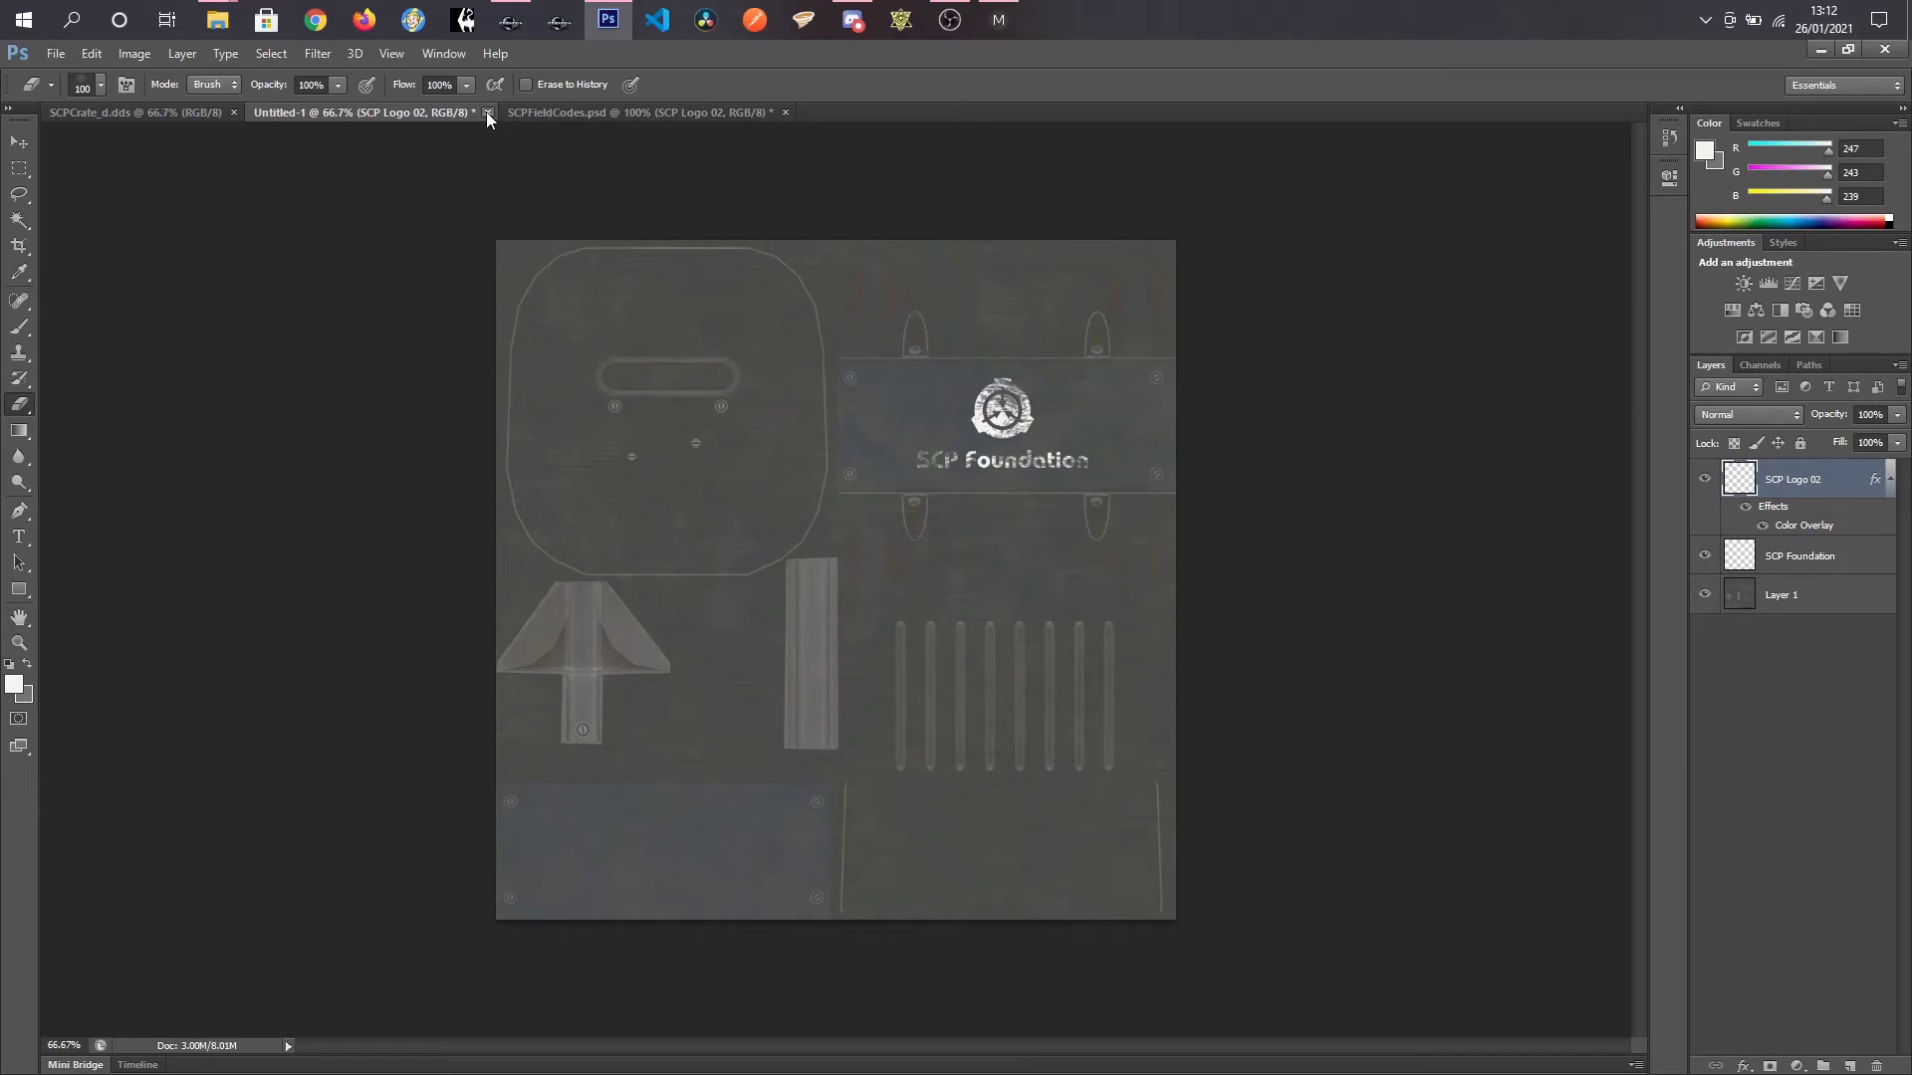
# Step: Point SCPCrateRed.BGSM's Diffuse texture to Fliteska/SCP/SCPCrateRed_d.dds
pyautogui.click(998, 20)
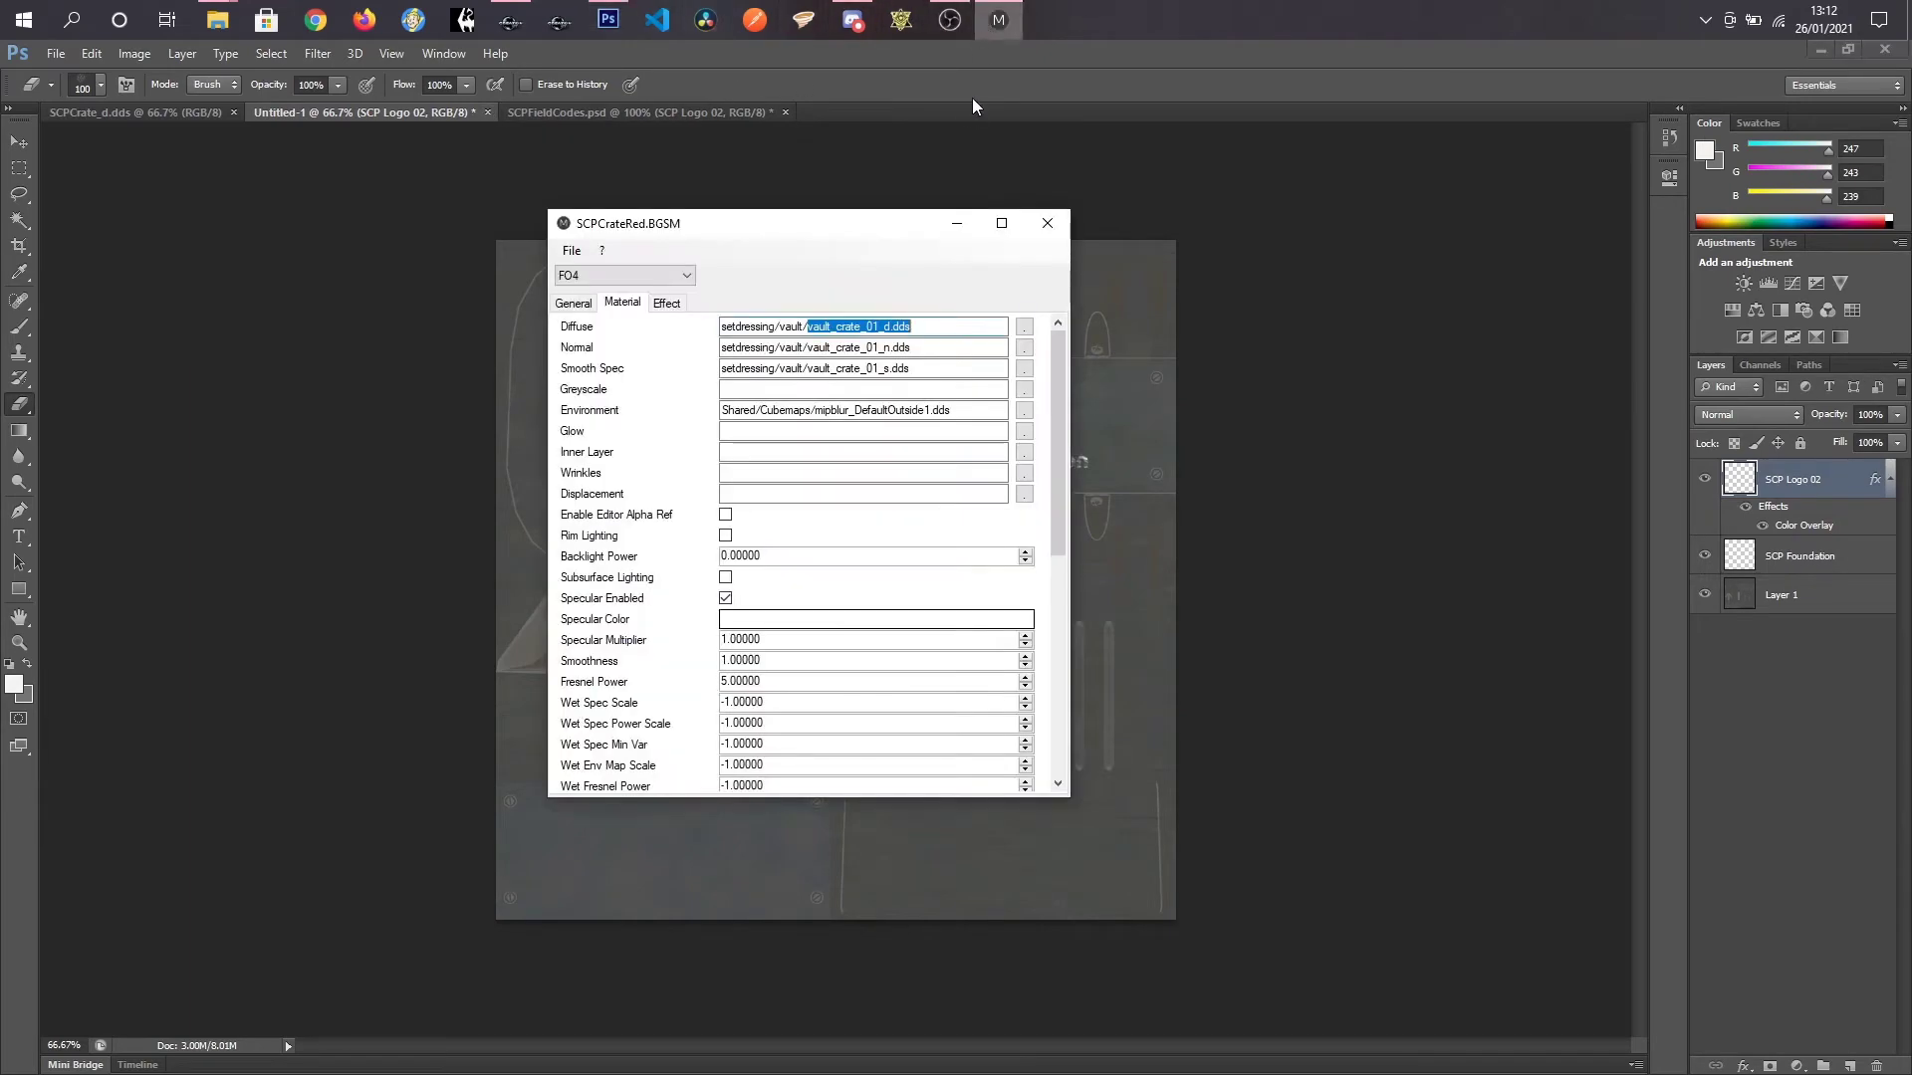
pyautogui.moveTo(732, 237); pyautogui.dragTo(913, 250)
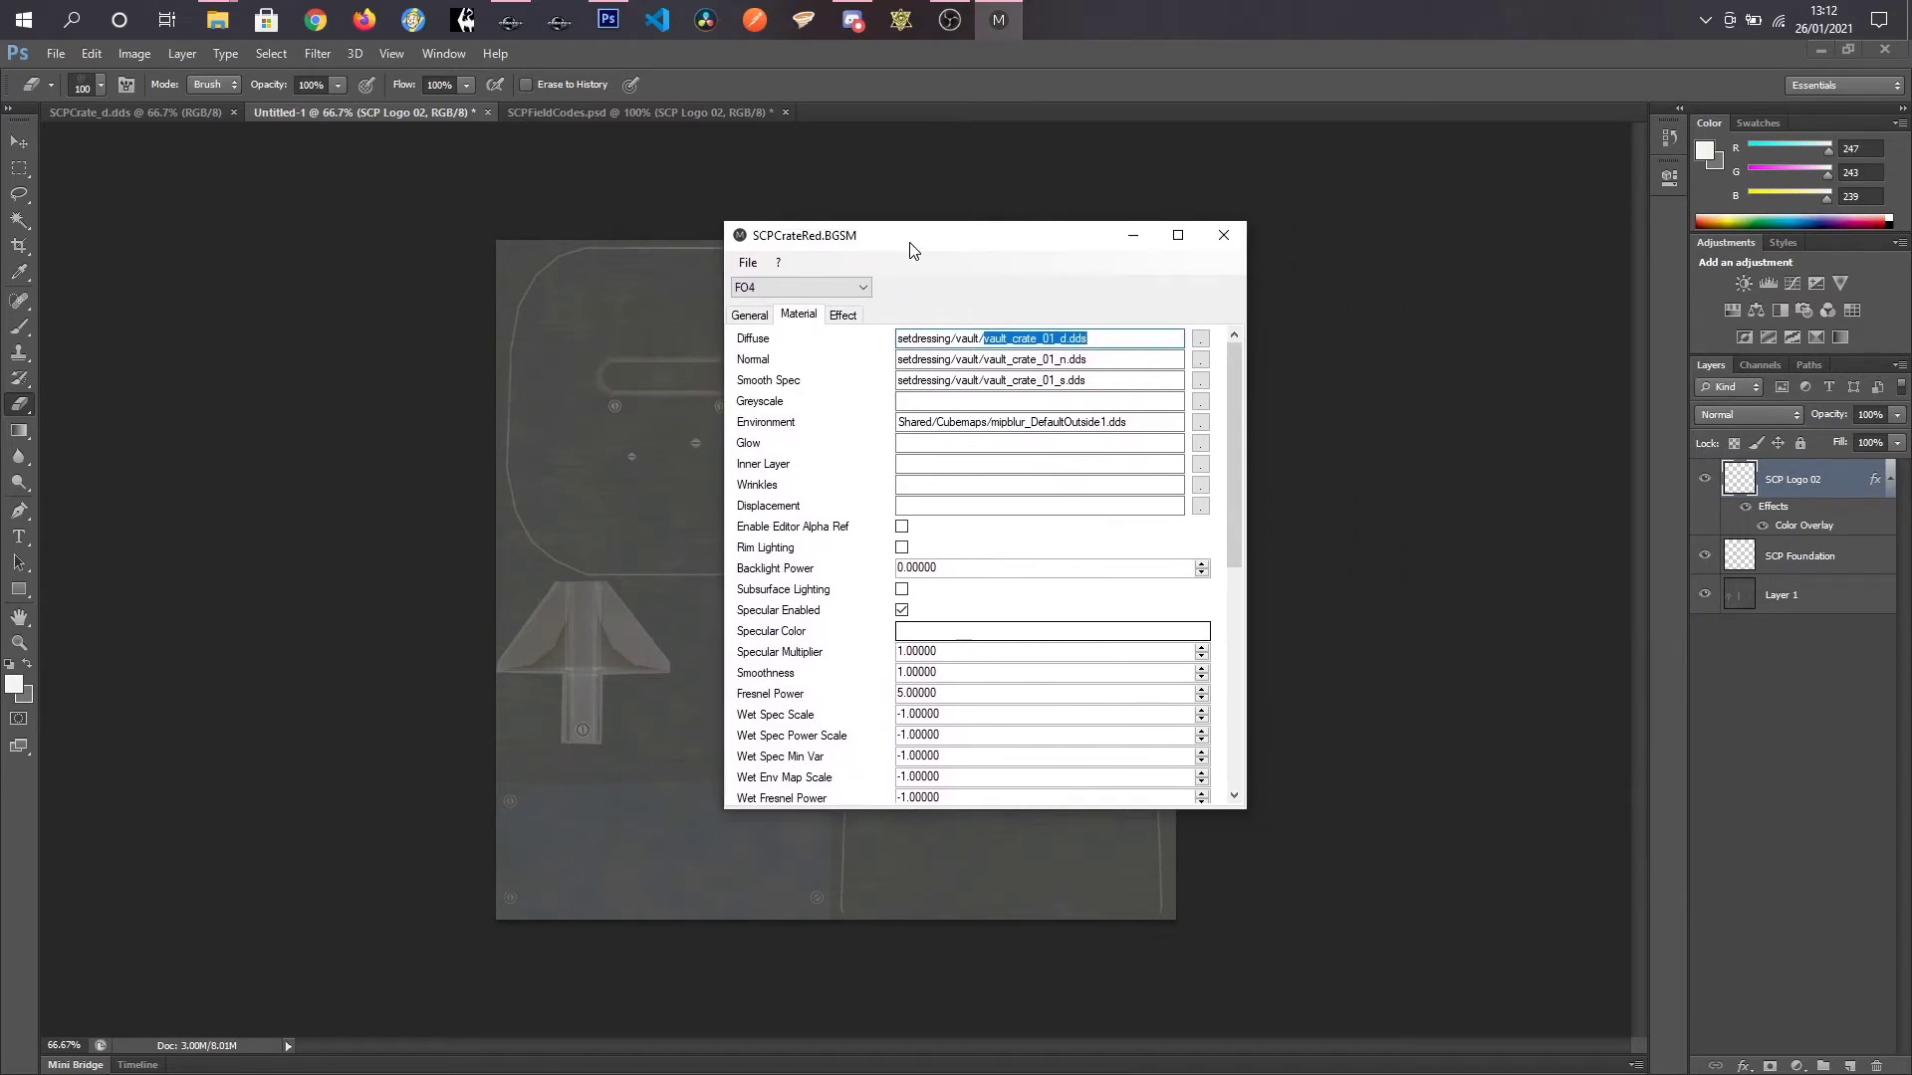
pyautogui.click(1031, 338)
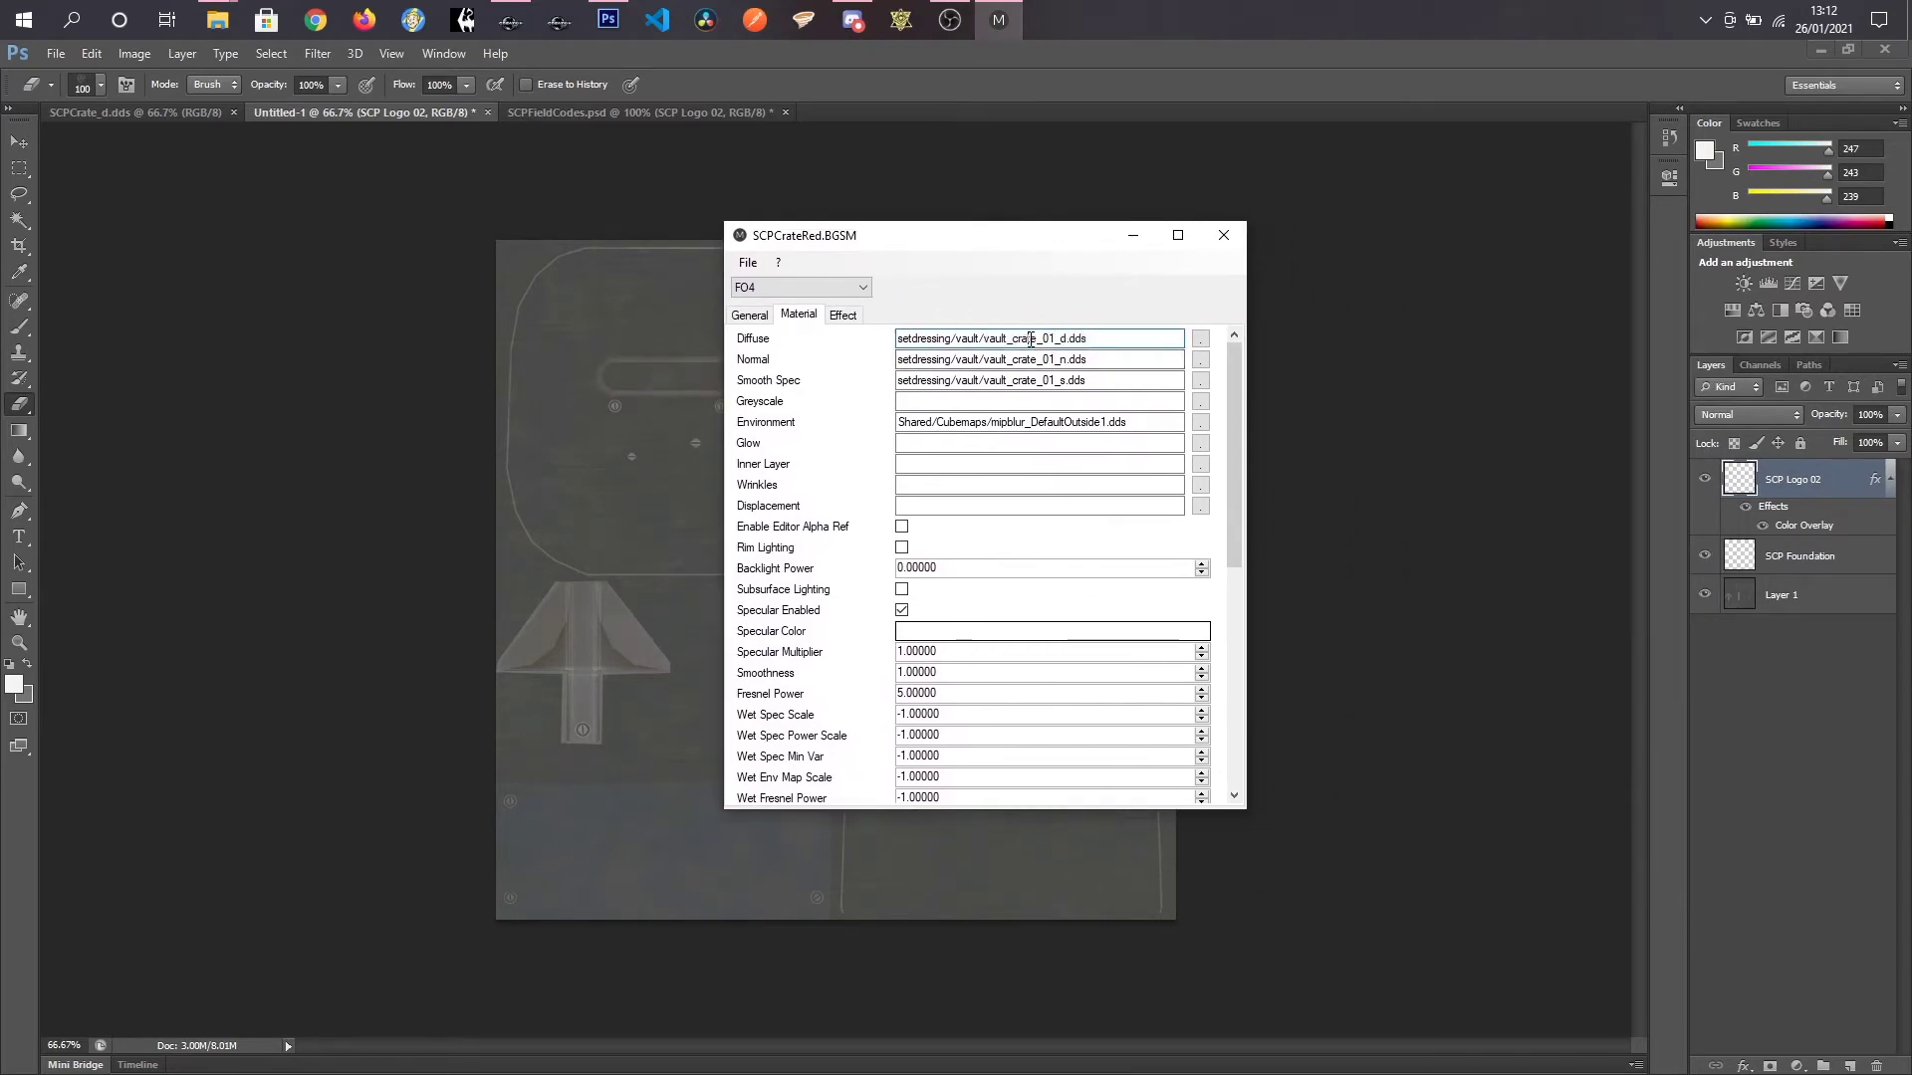
pyautogui.click(1200, 340)
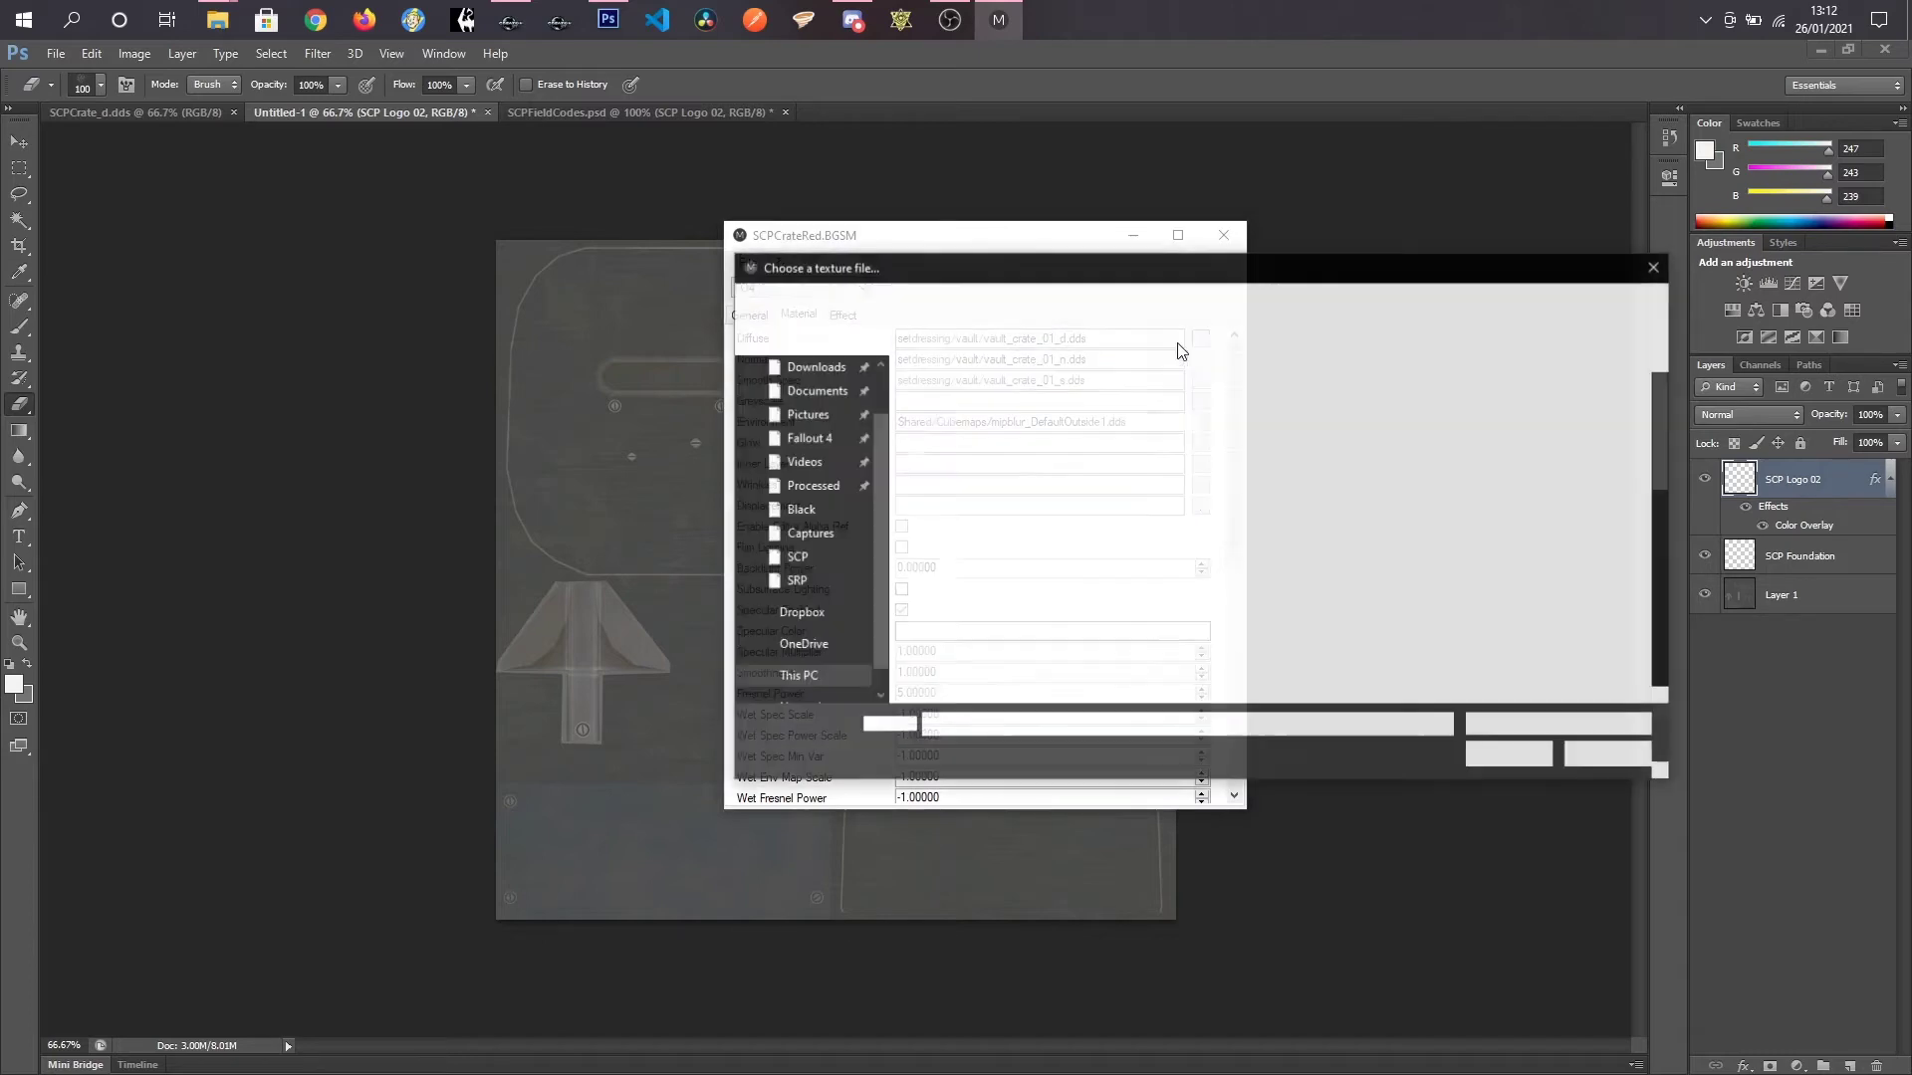
pyautogui.scroll(-5, 1175, 470)
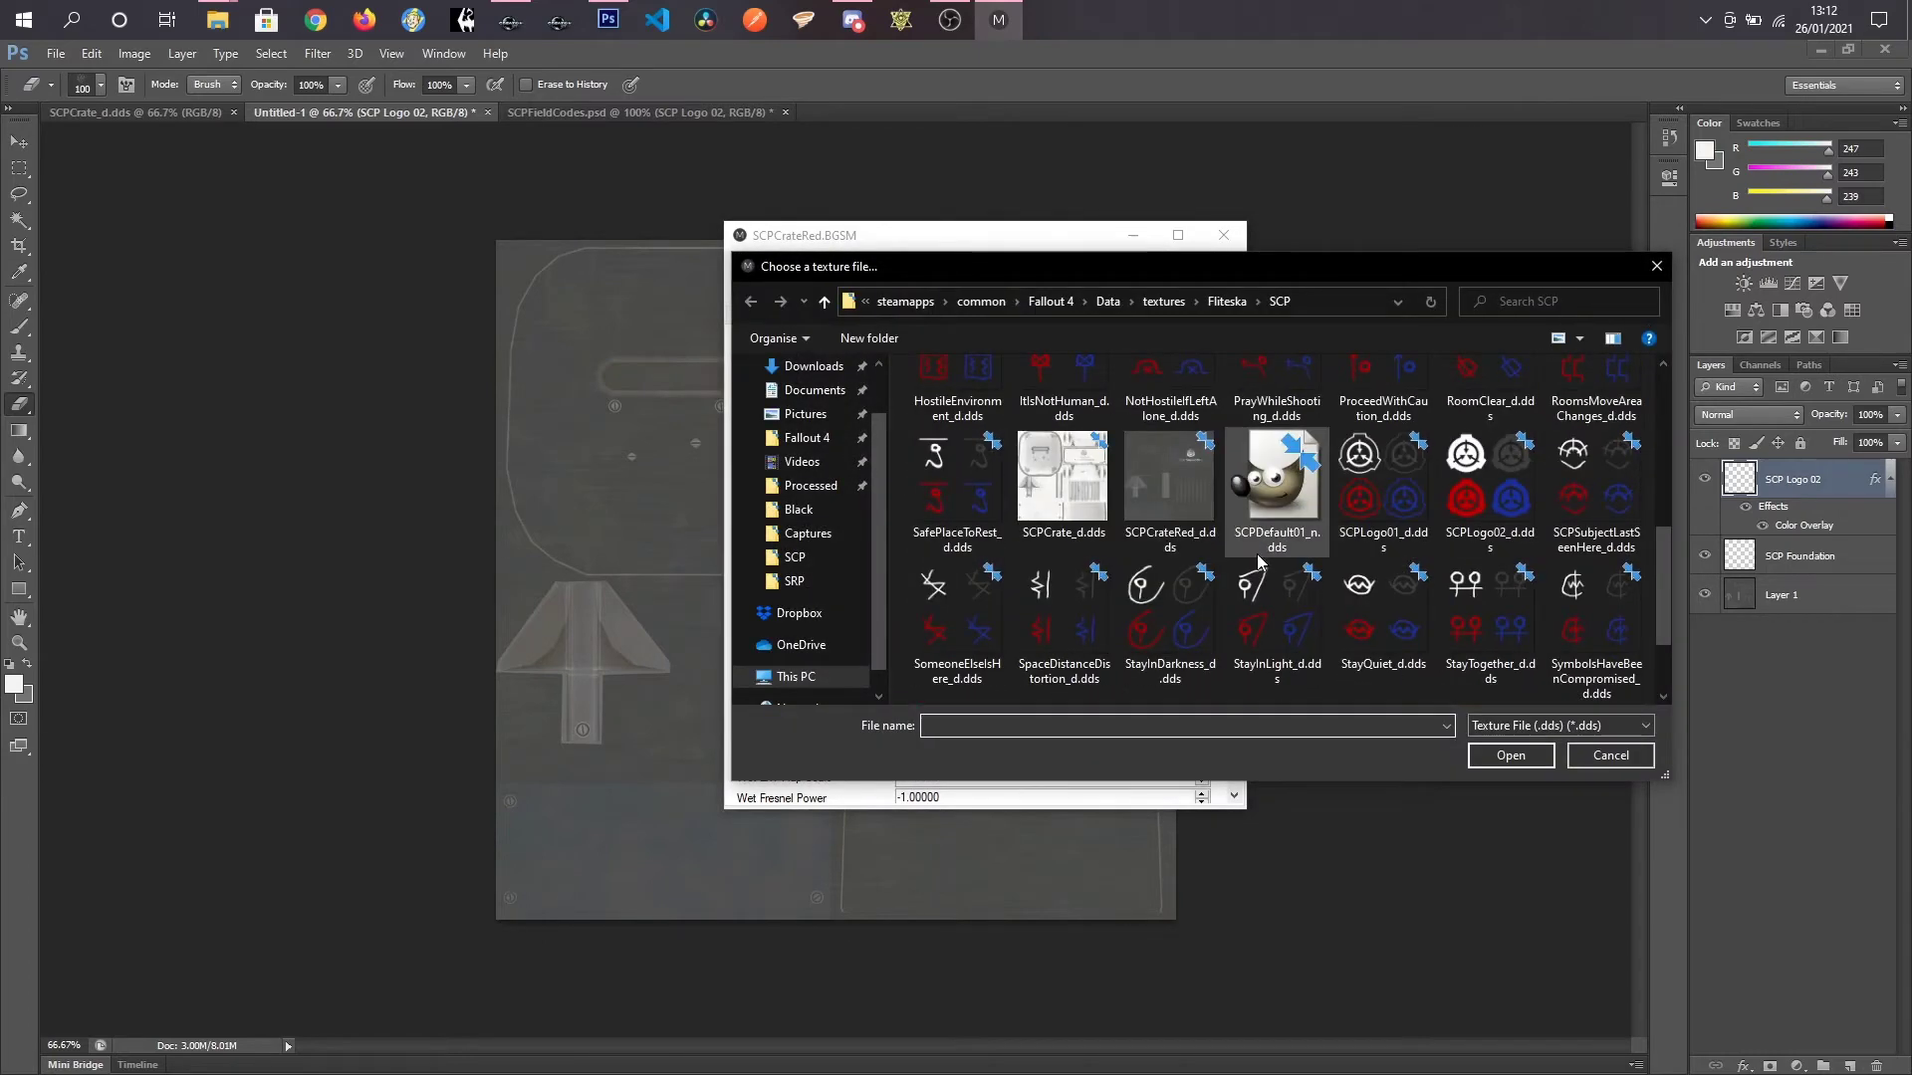
pyautogui.doubleClick(1175, 470)
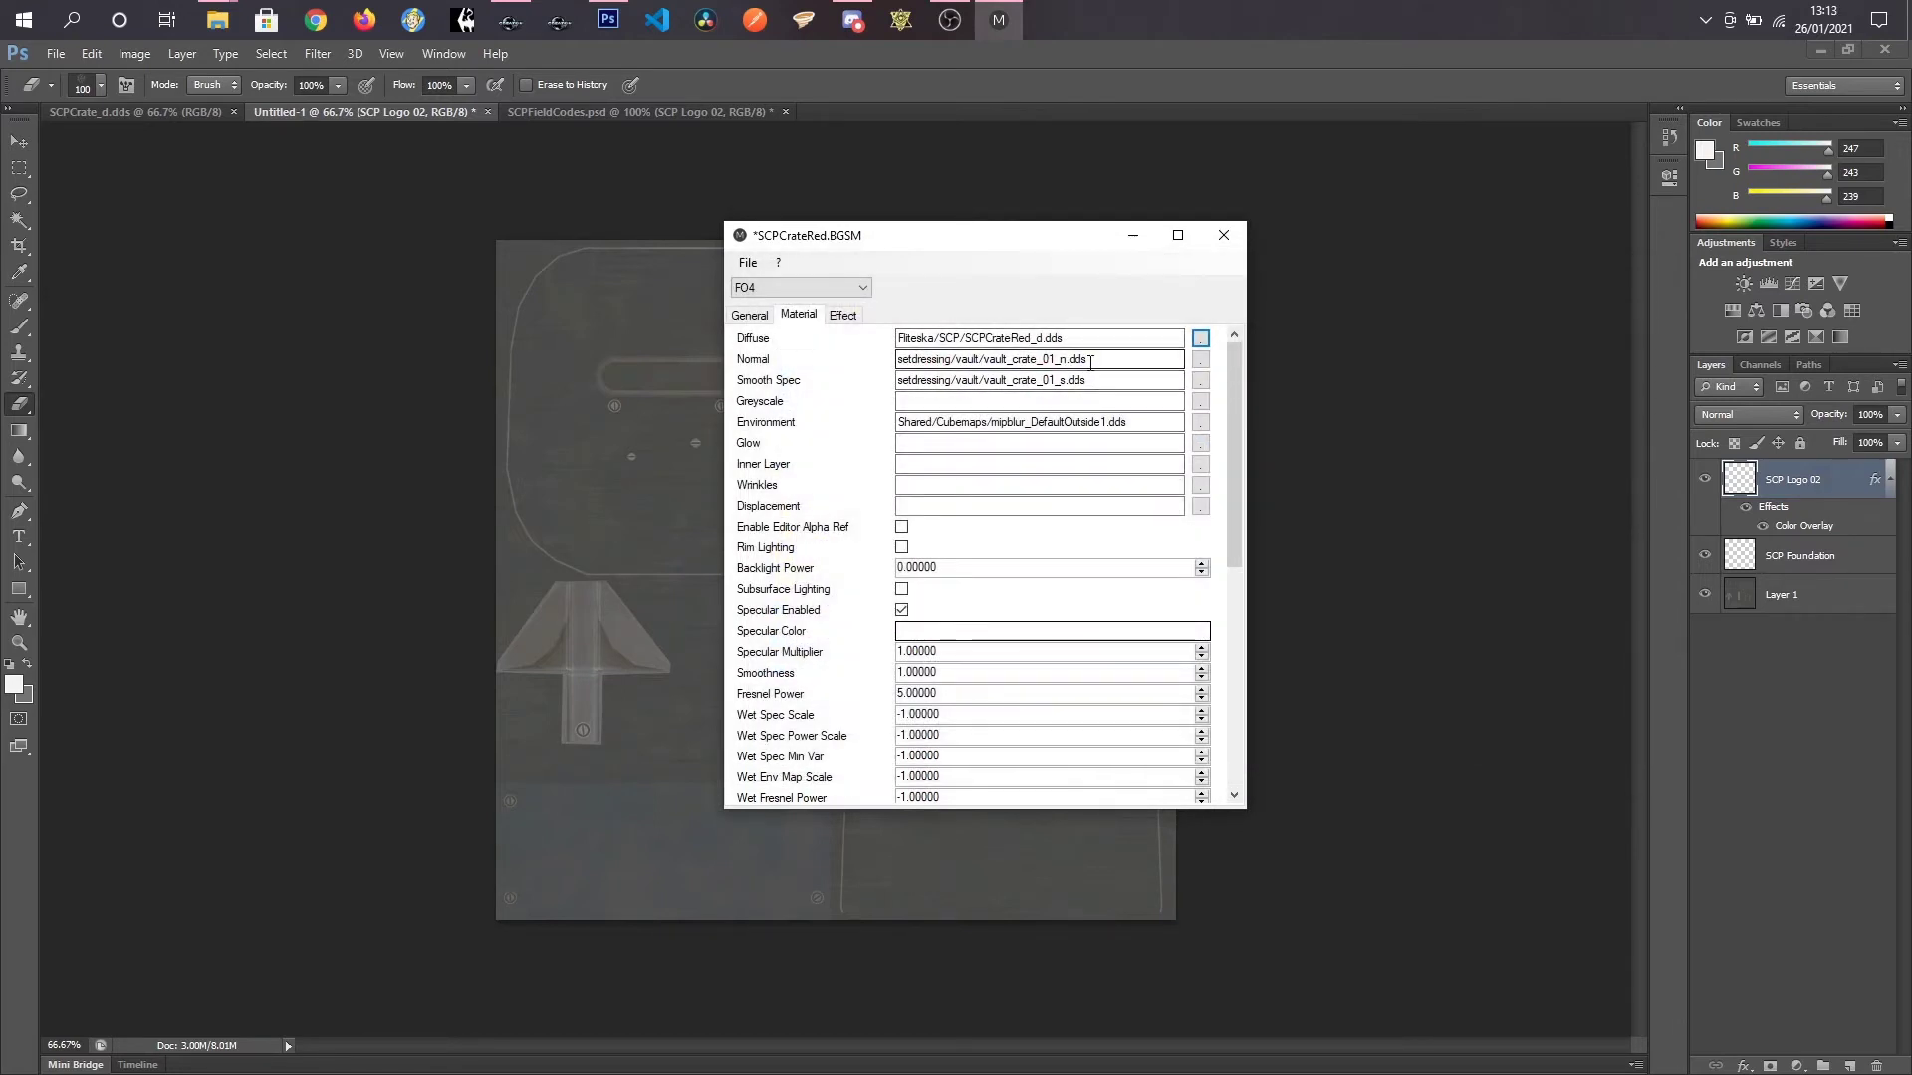
# Step: Save the SCPCrateRed.BGSM material with Ctrl+S and close the Material Editor
pyautogui.moveTo(1105, 359); pyautogui.dragTo(913, 359)
pyautogui.moveTo(1105, 380); pyautogui.dragTo(899, 380)
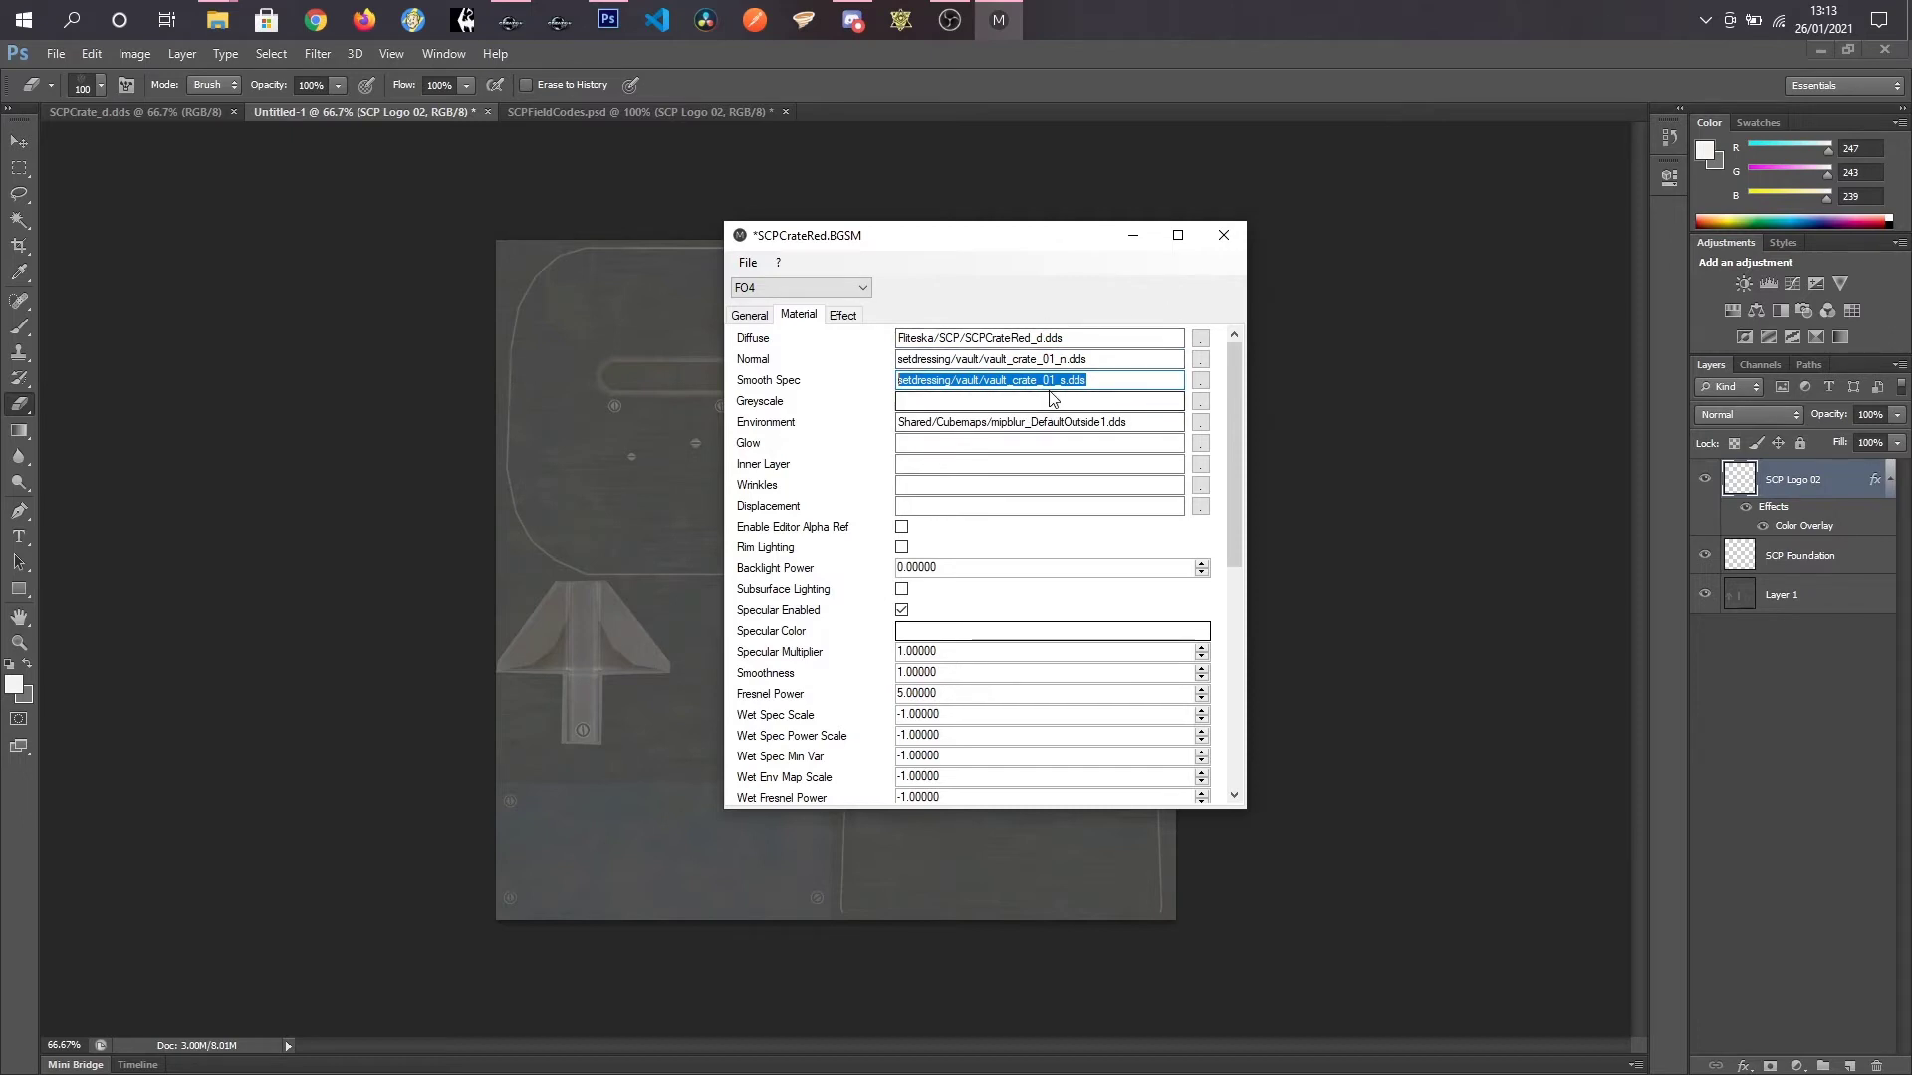
pyautogui.moveTo(1050, 397)
pyautogui.hotkey('ctrl', 's')
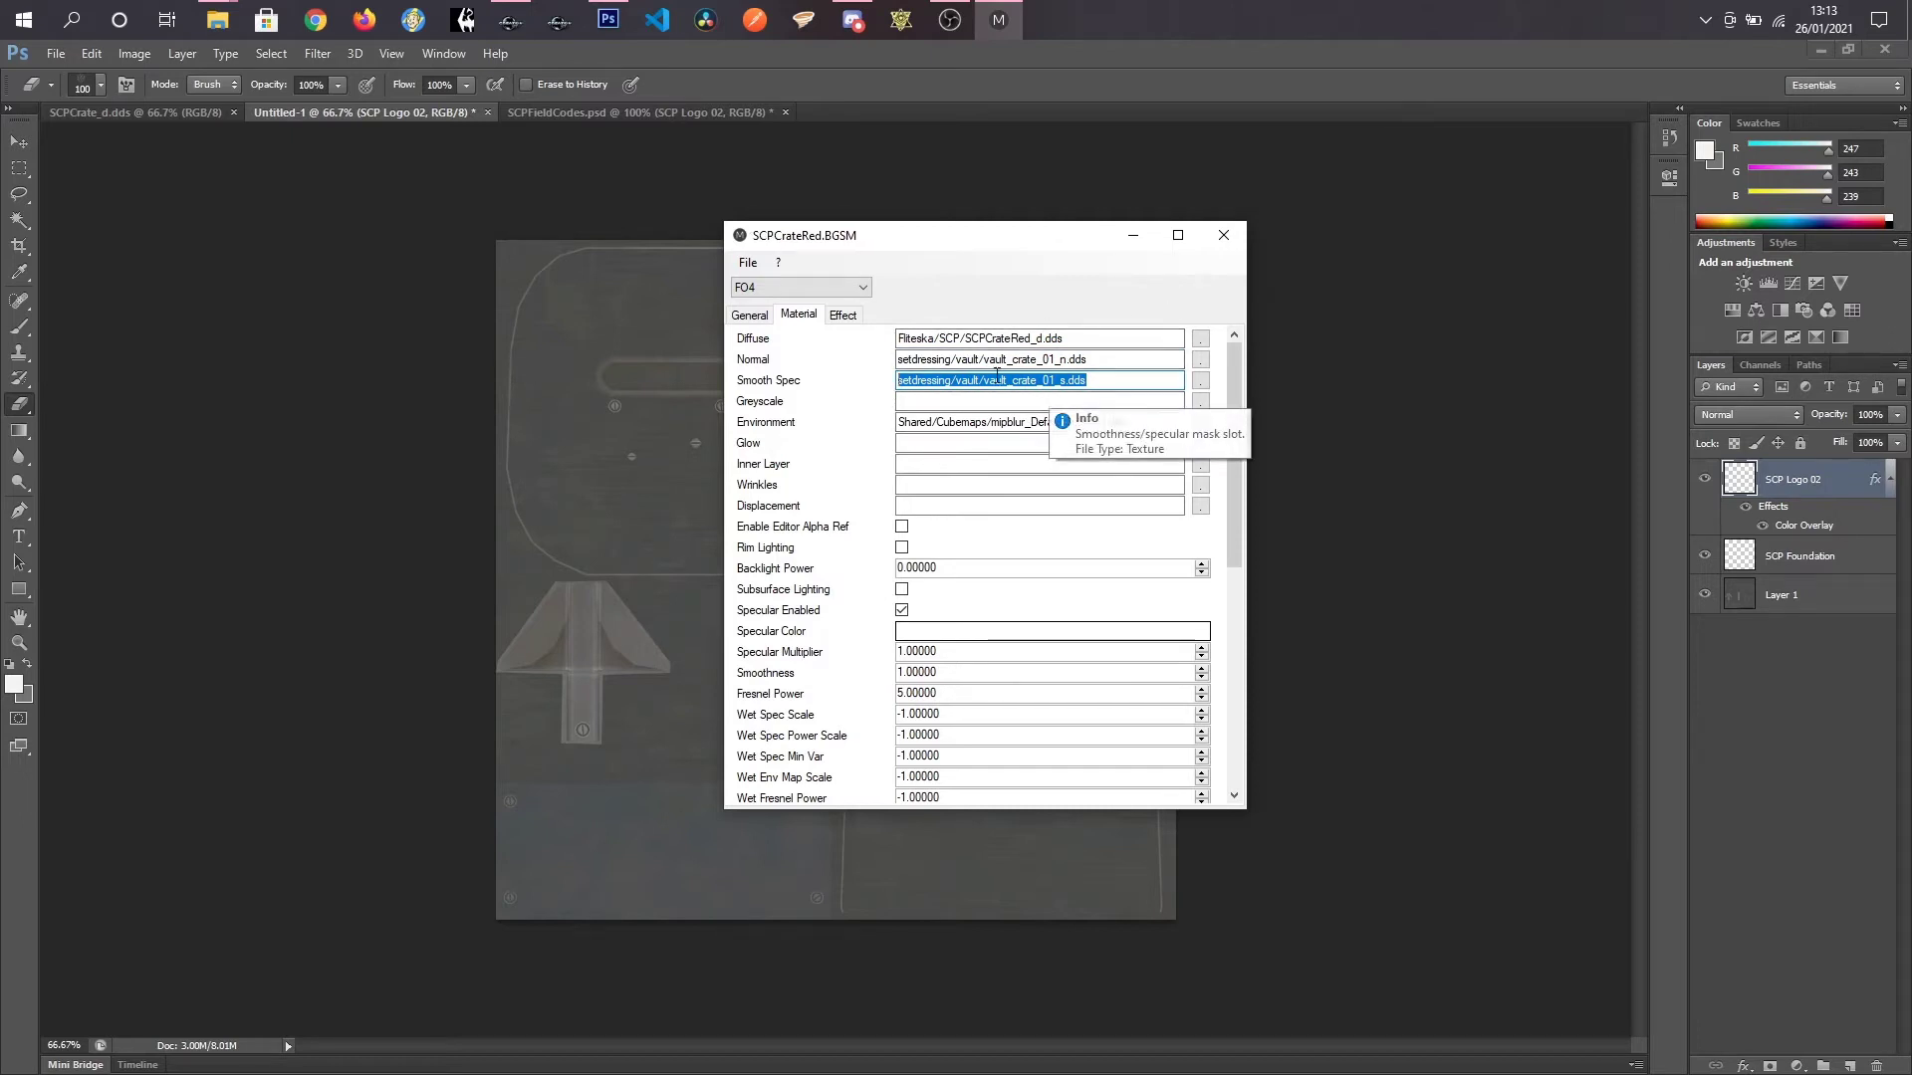
pyautogui.click(747, 262)
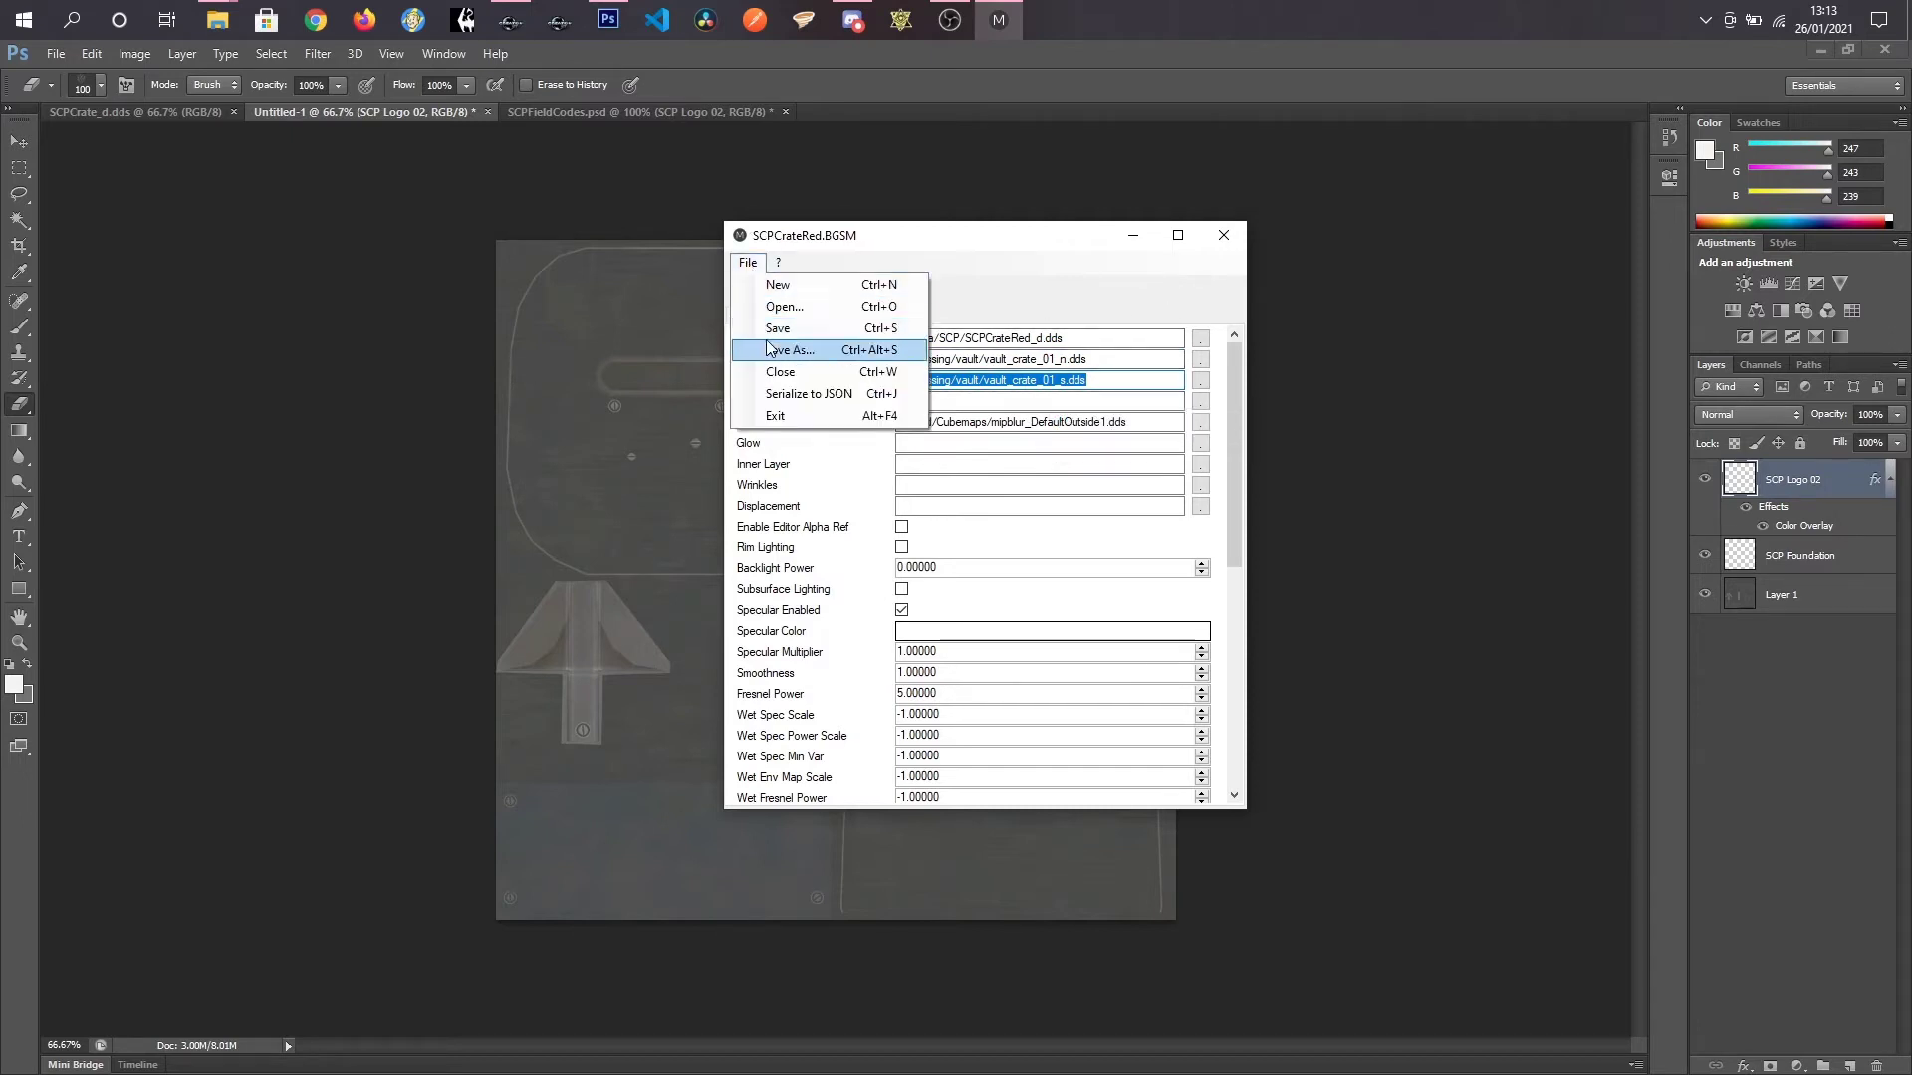
pyautogui.click(1066, 282)
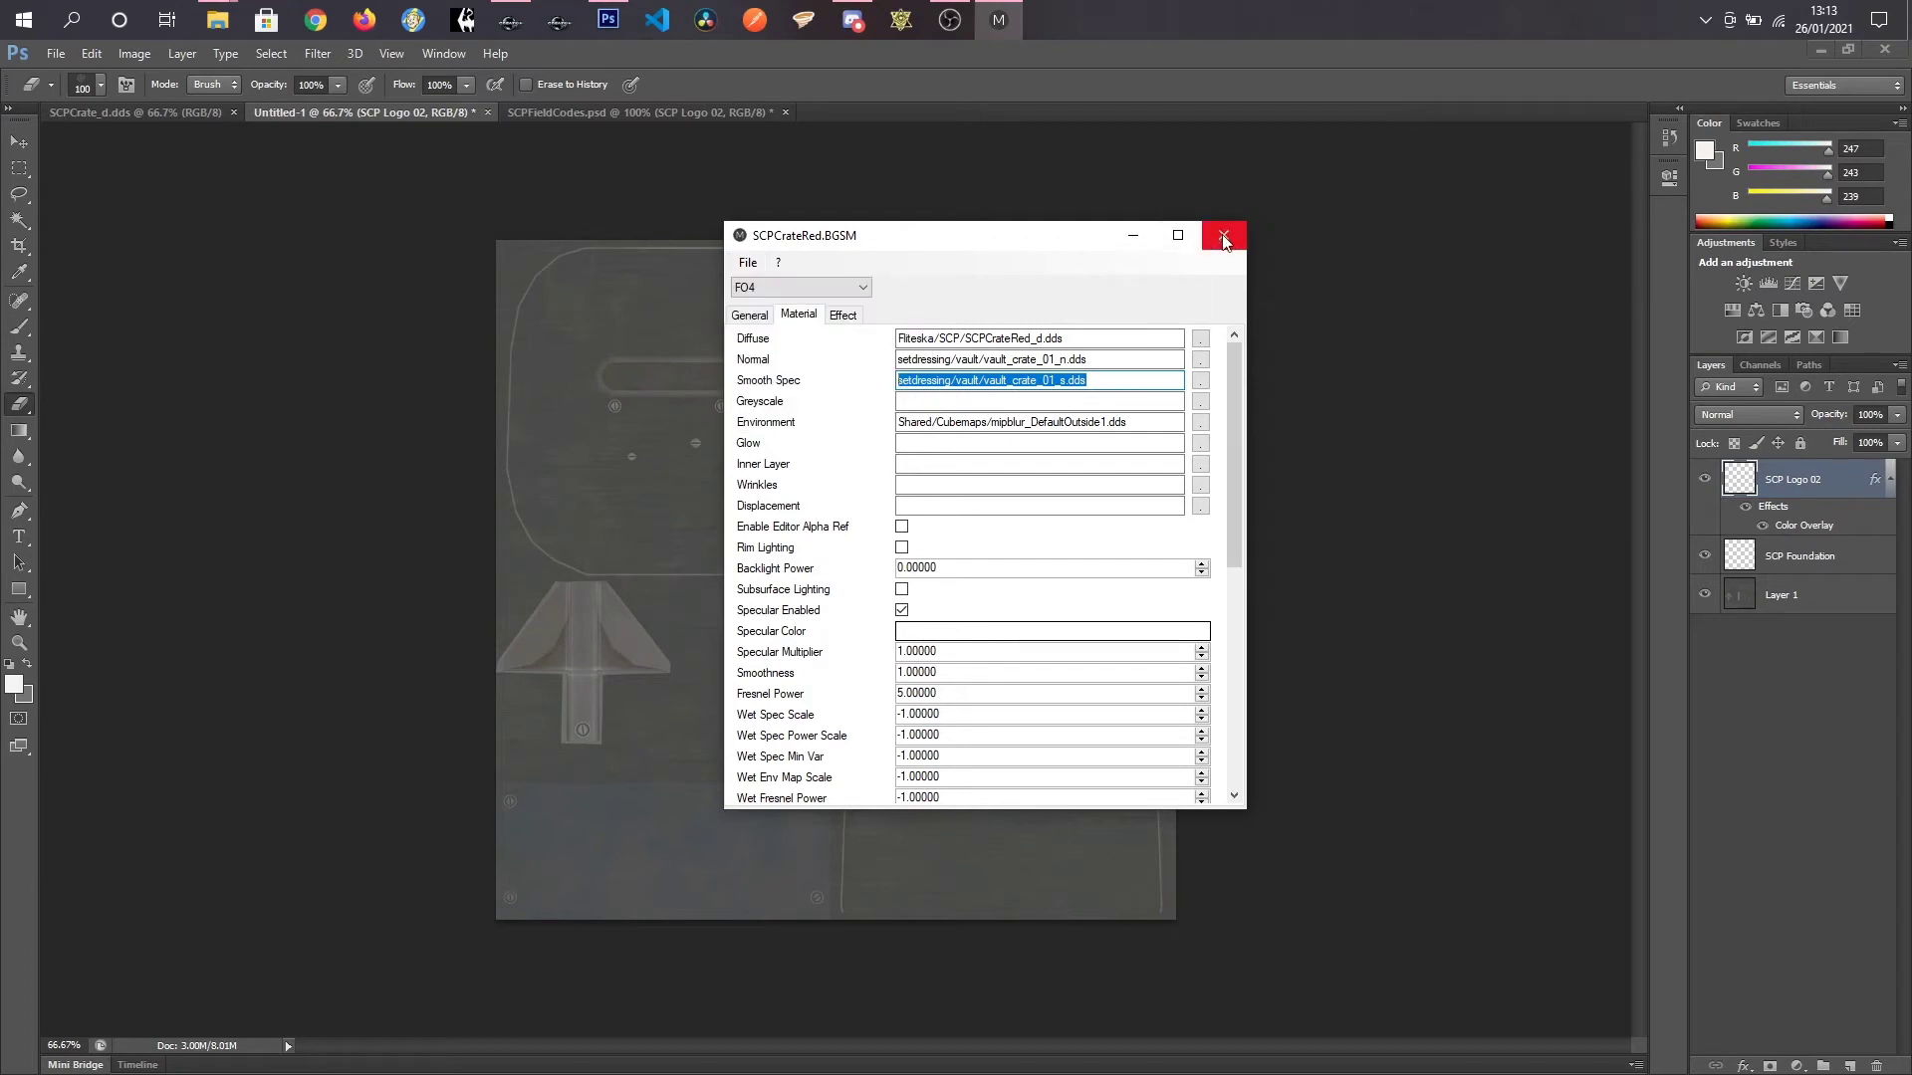
pyautogui.click(1223, 239)
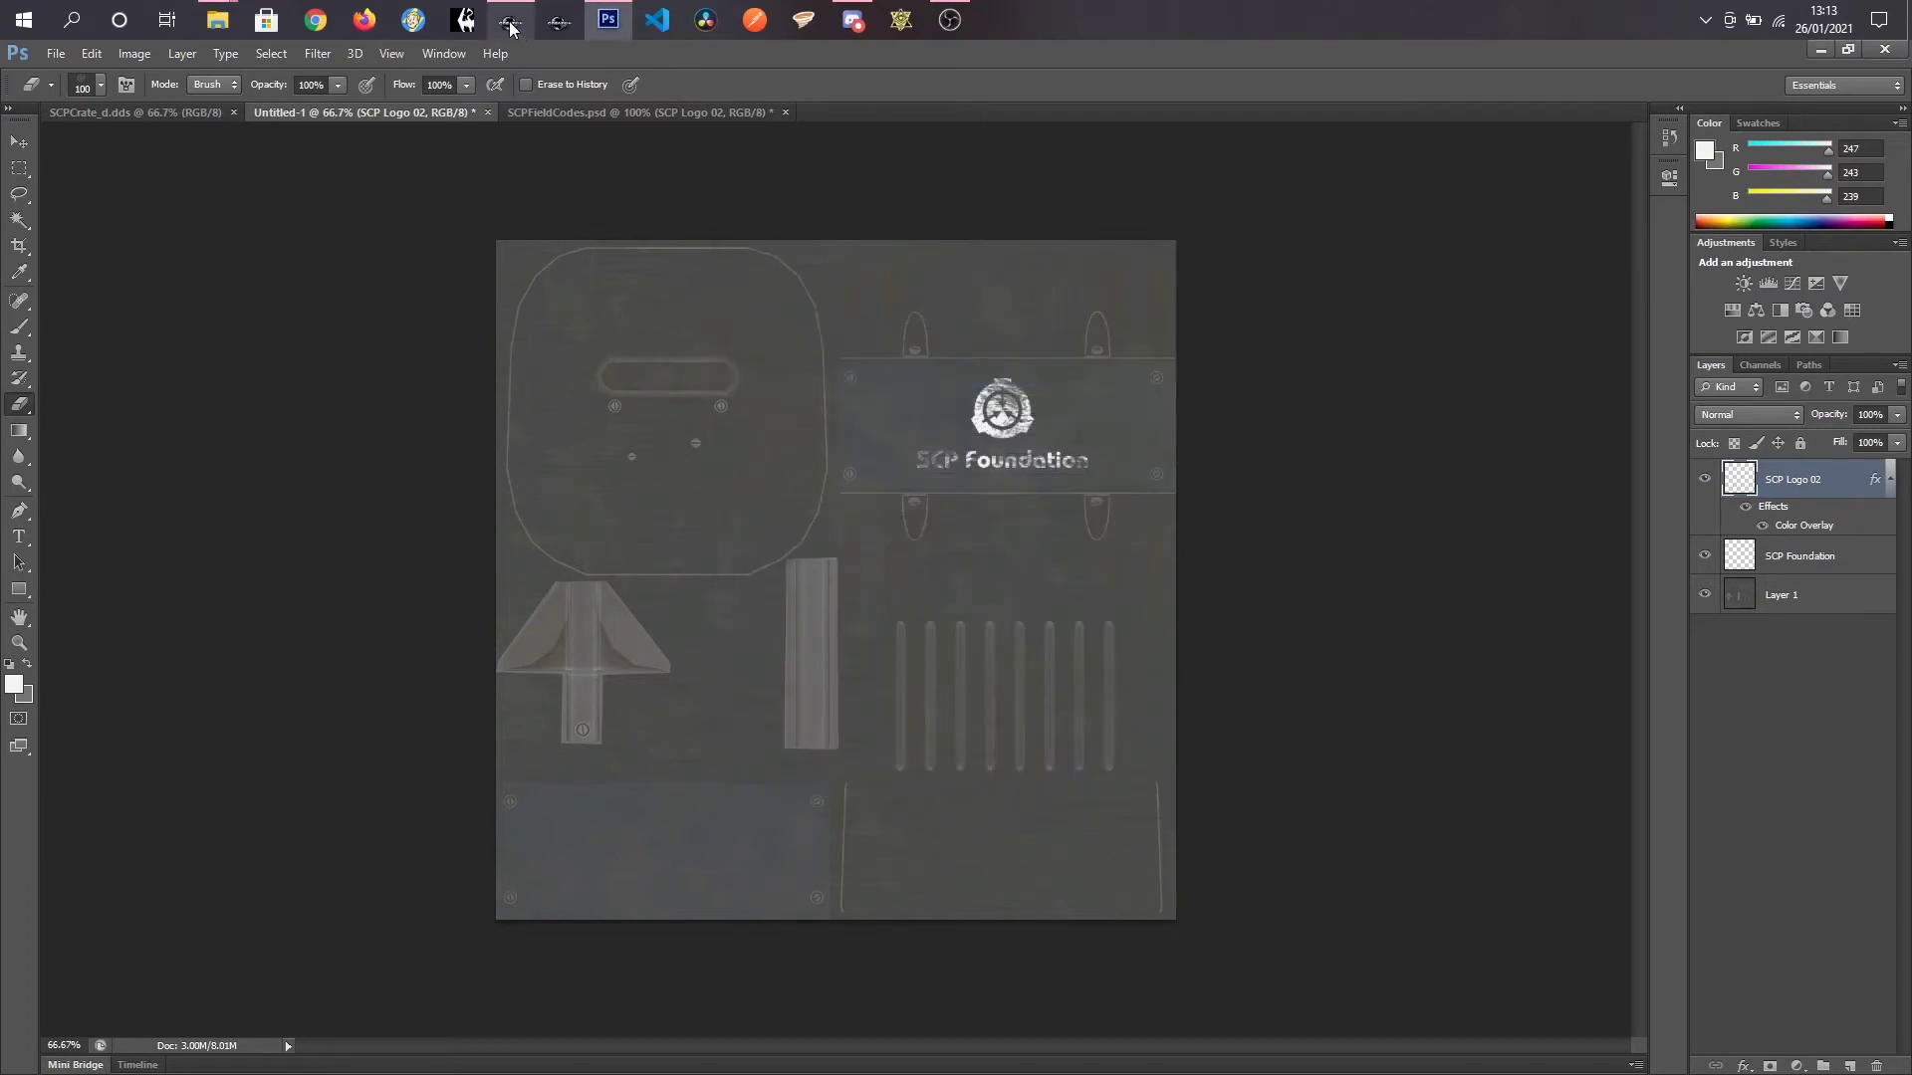
# Step: Duplicate SCPCrateWhite_MSWP and rename the copy to SCPCrateRed_MSWP
pyautogui.click(510, 23)
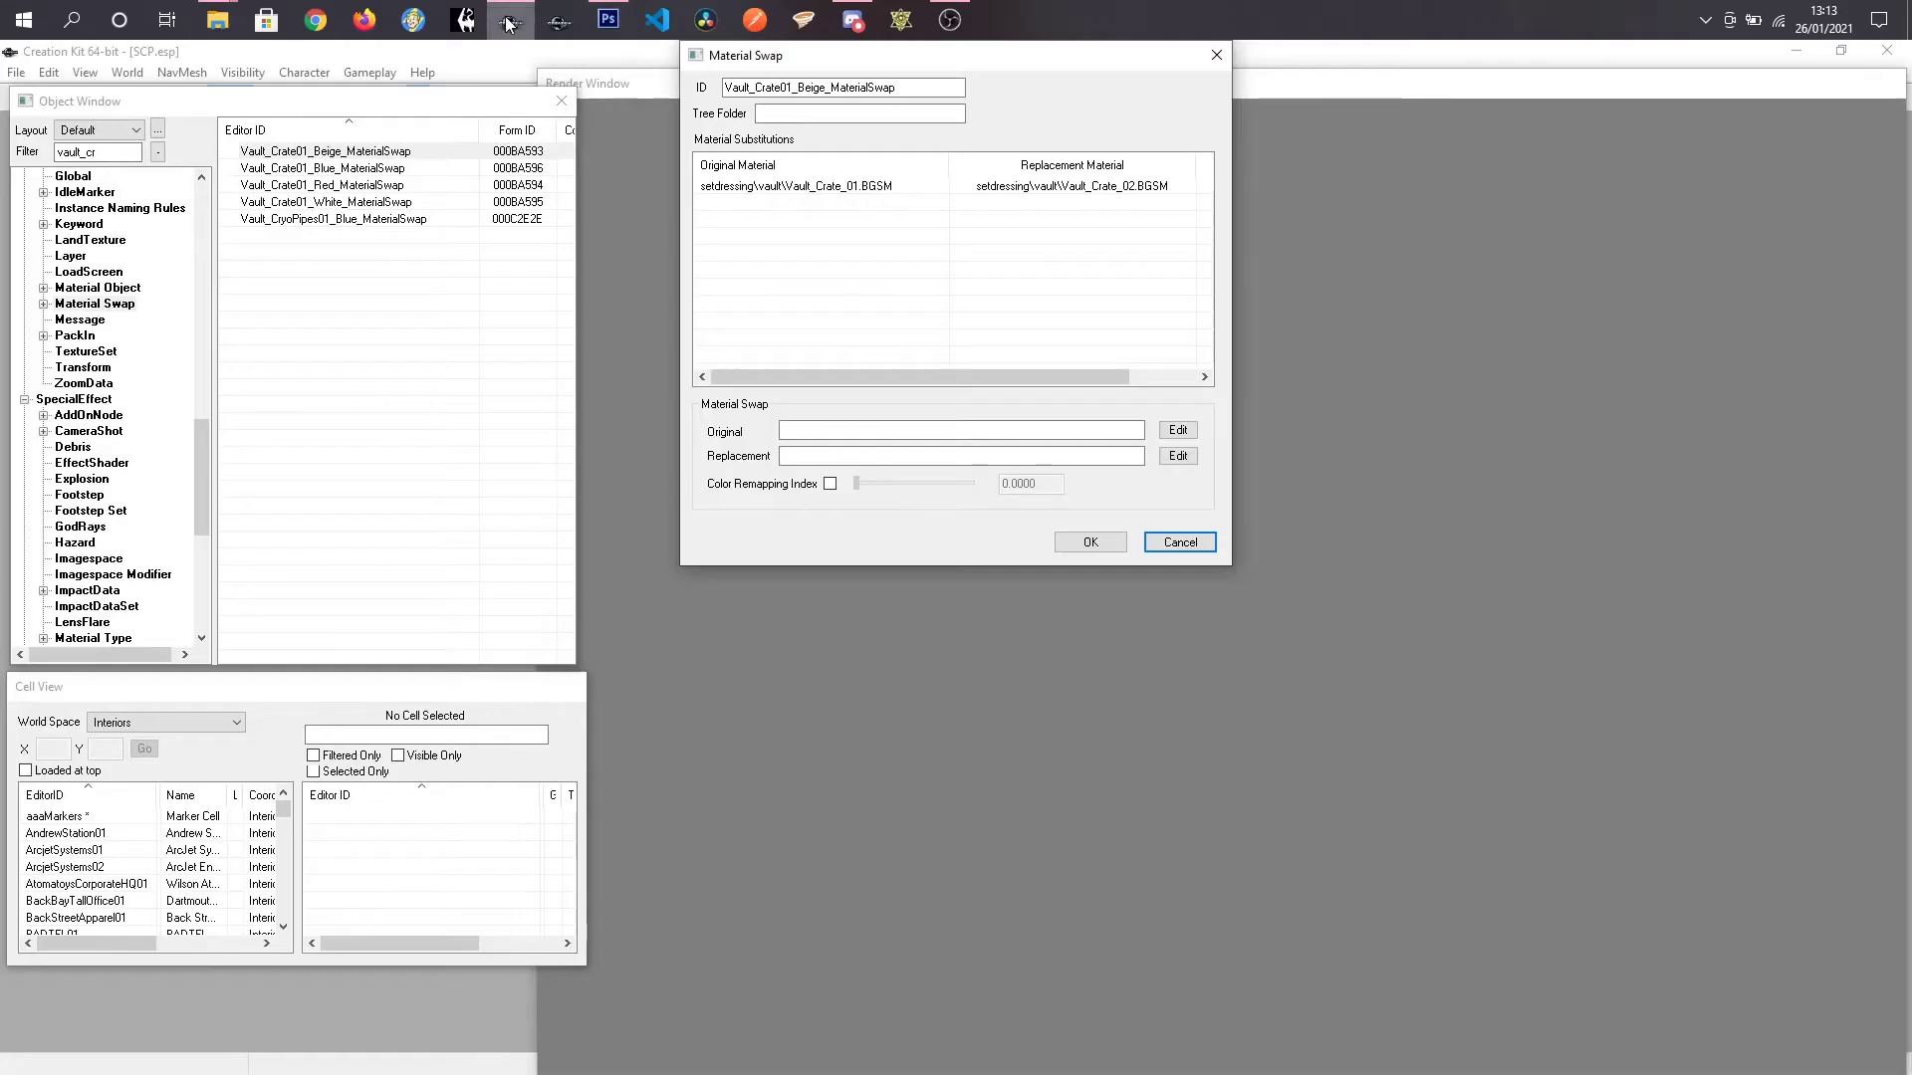
pyautogui.click(1180, 542)
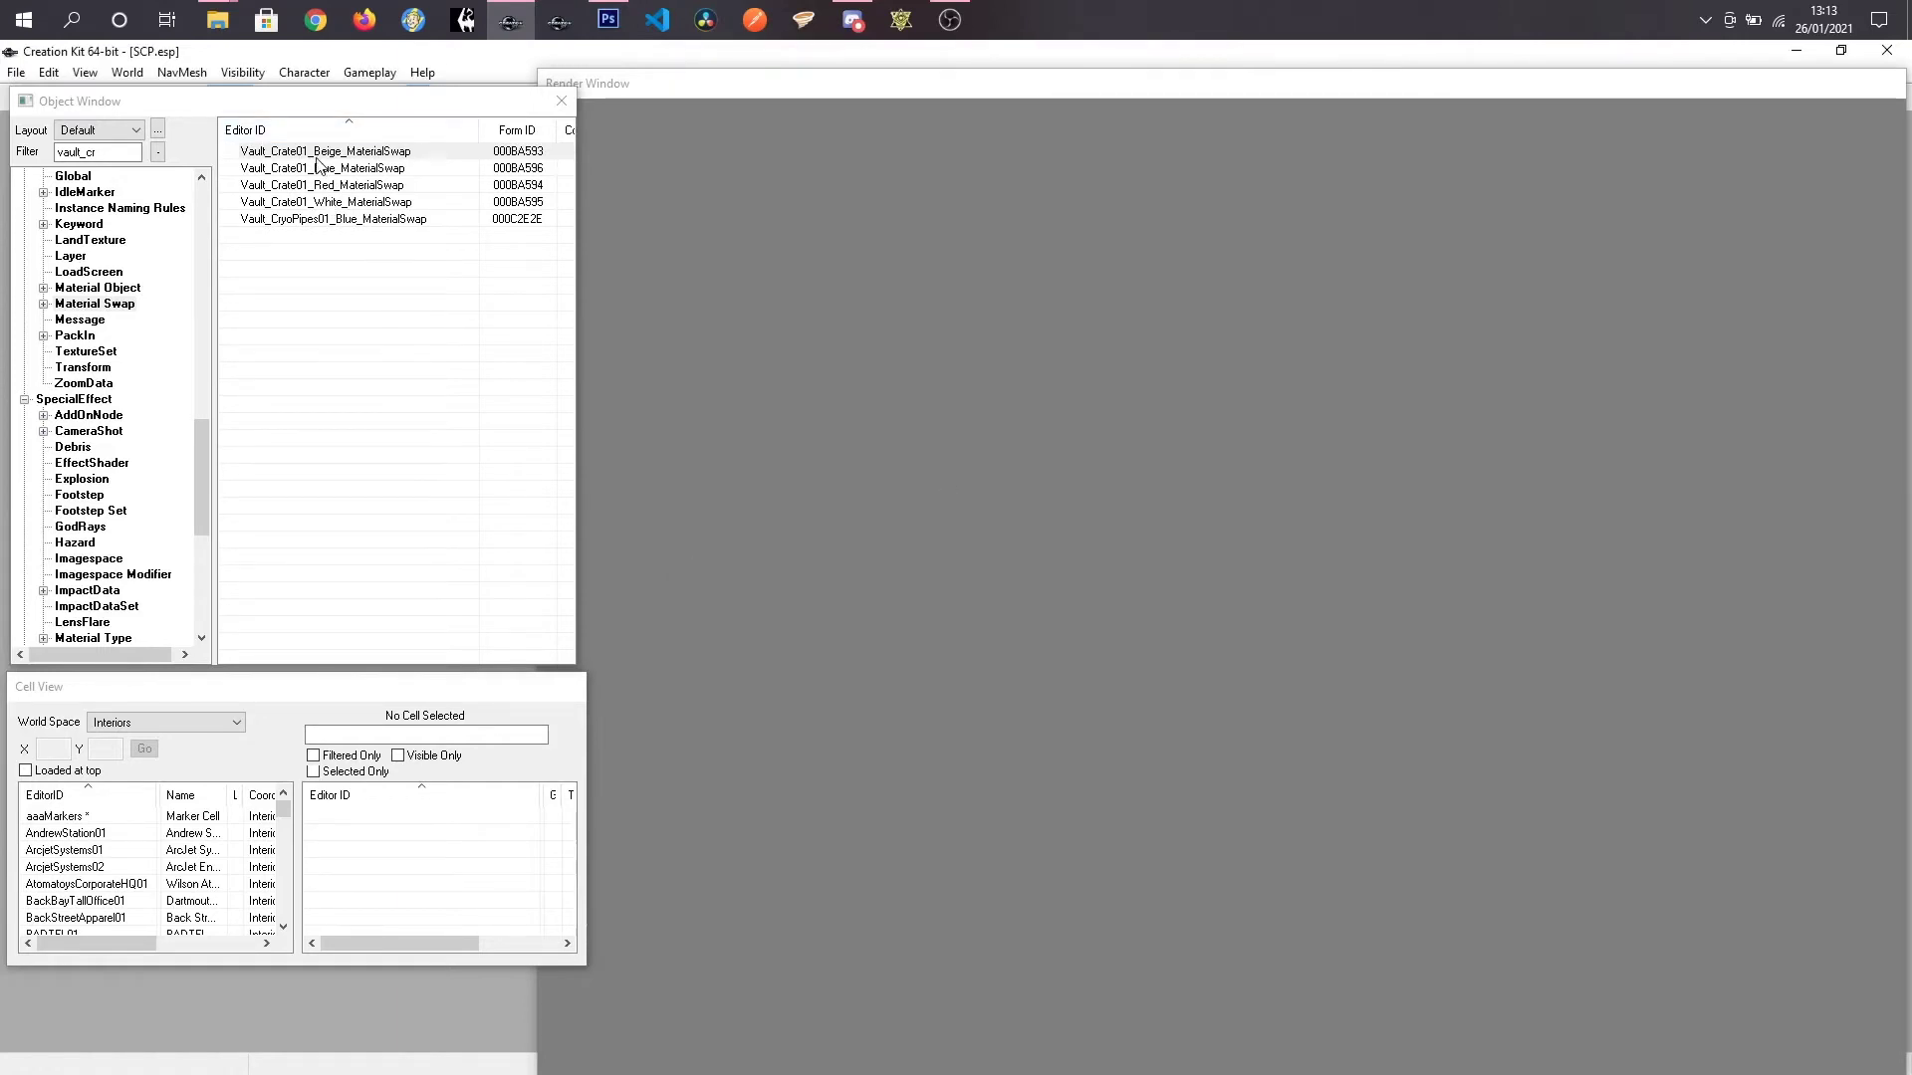
pyautogui.click(113, 153)
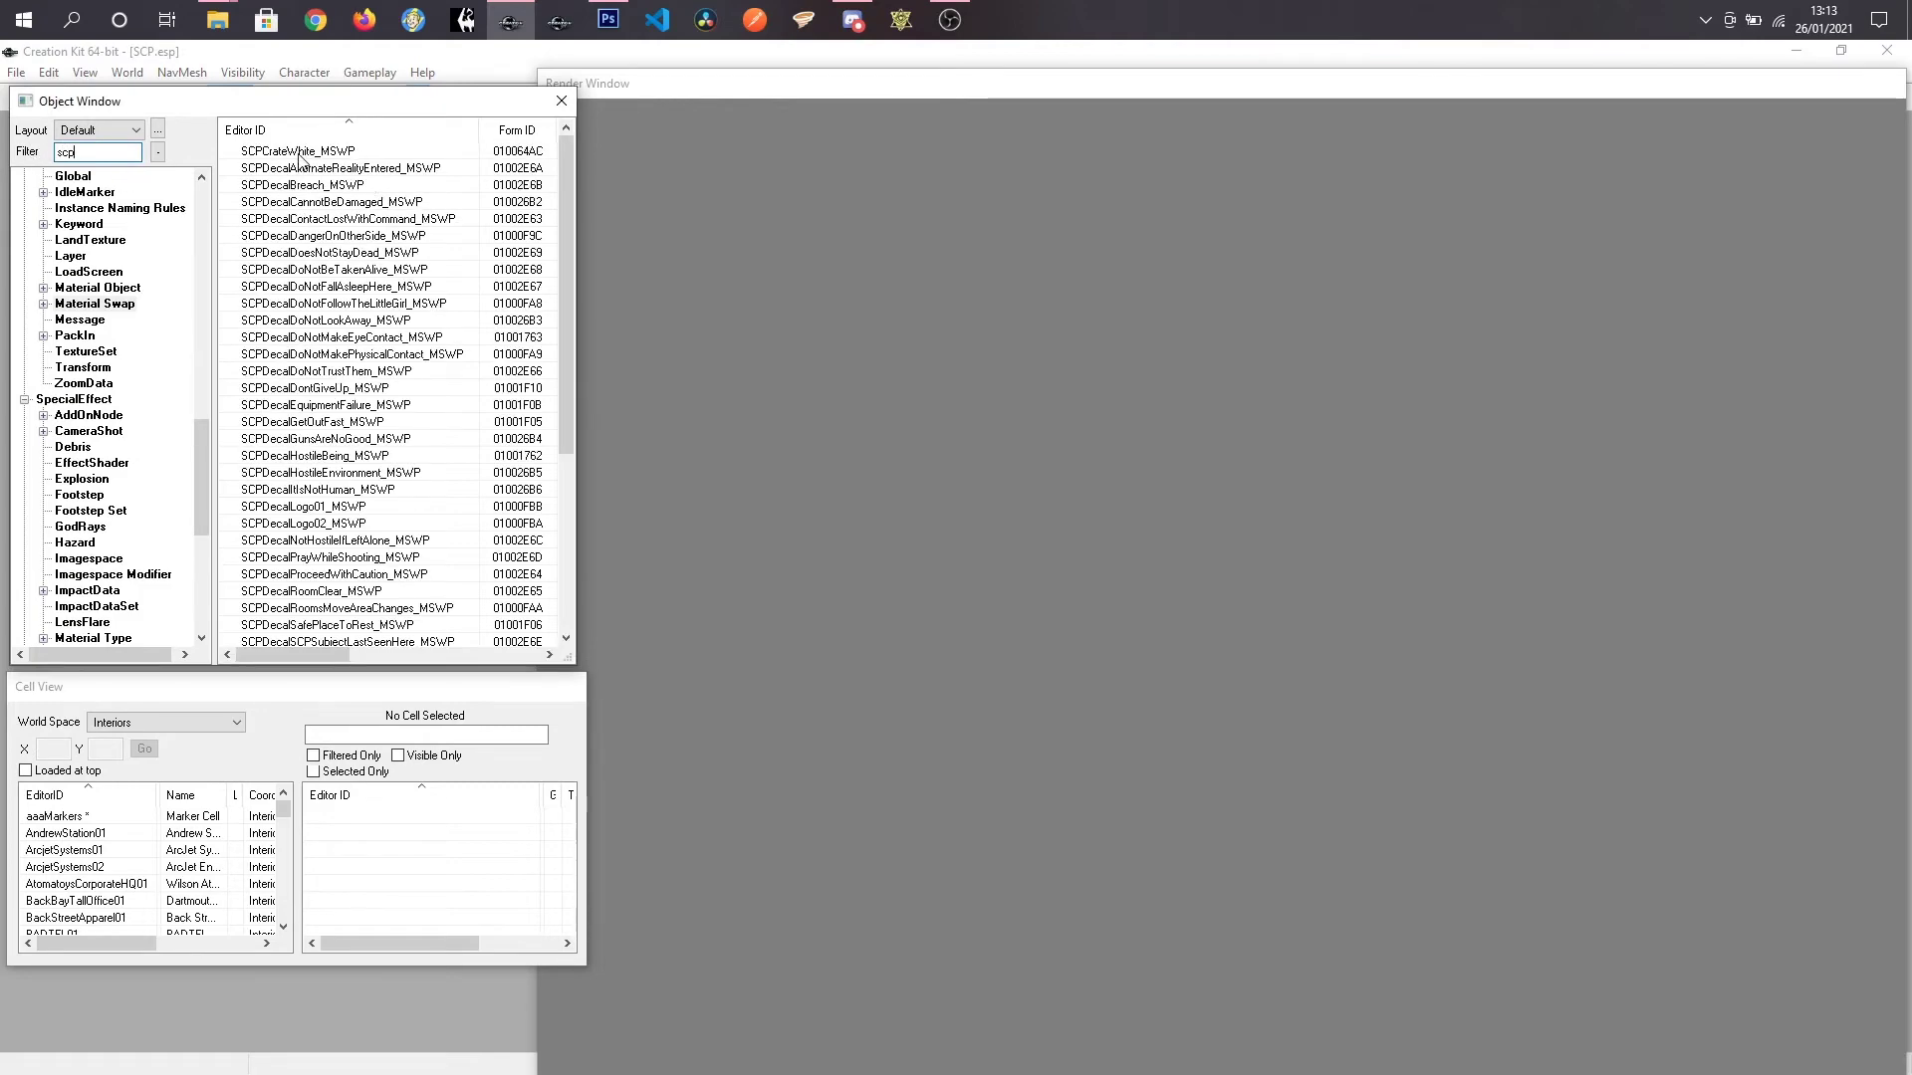
pyautogui.rightClick(299, 159)
pyautogui.click(348, 207)
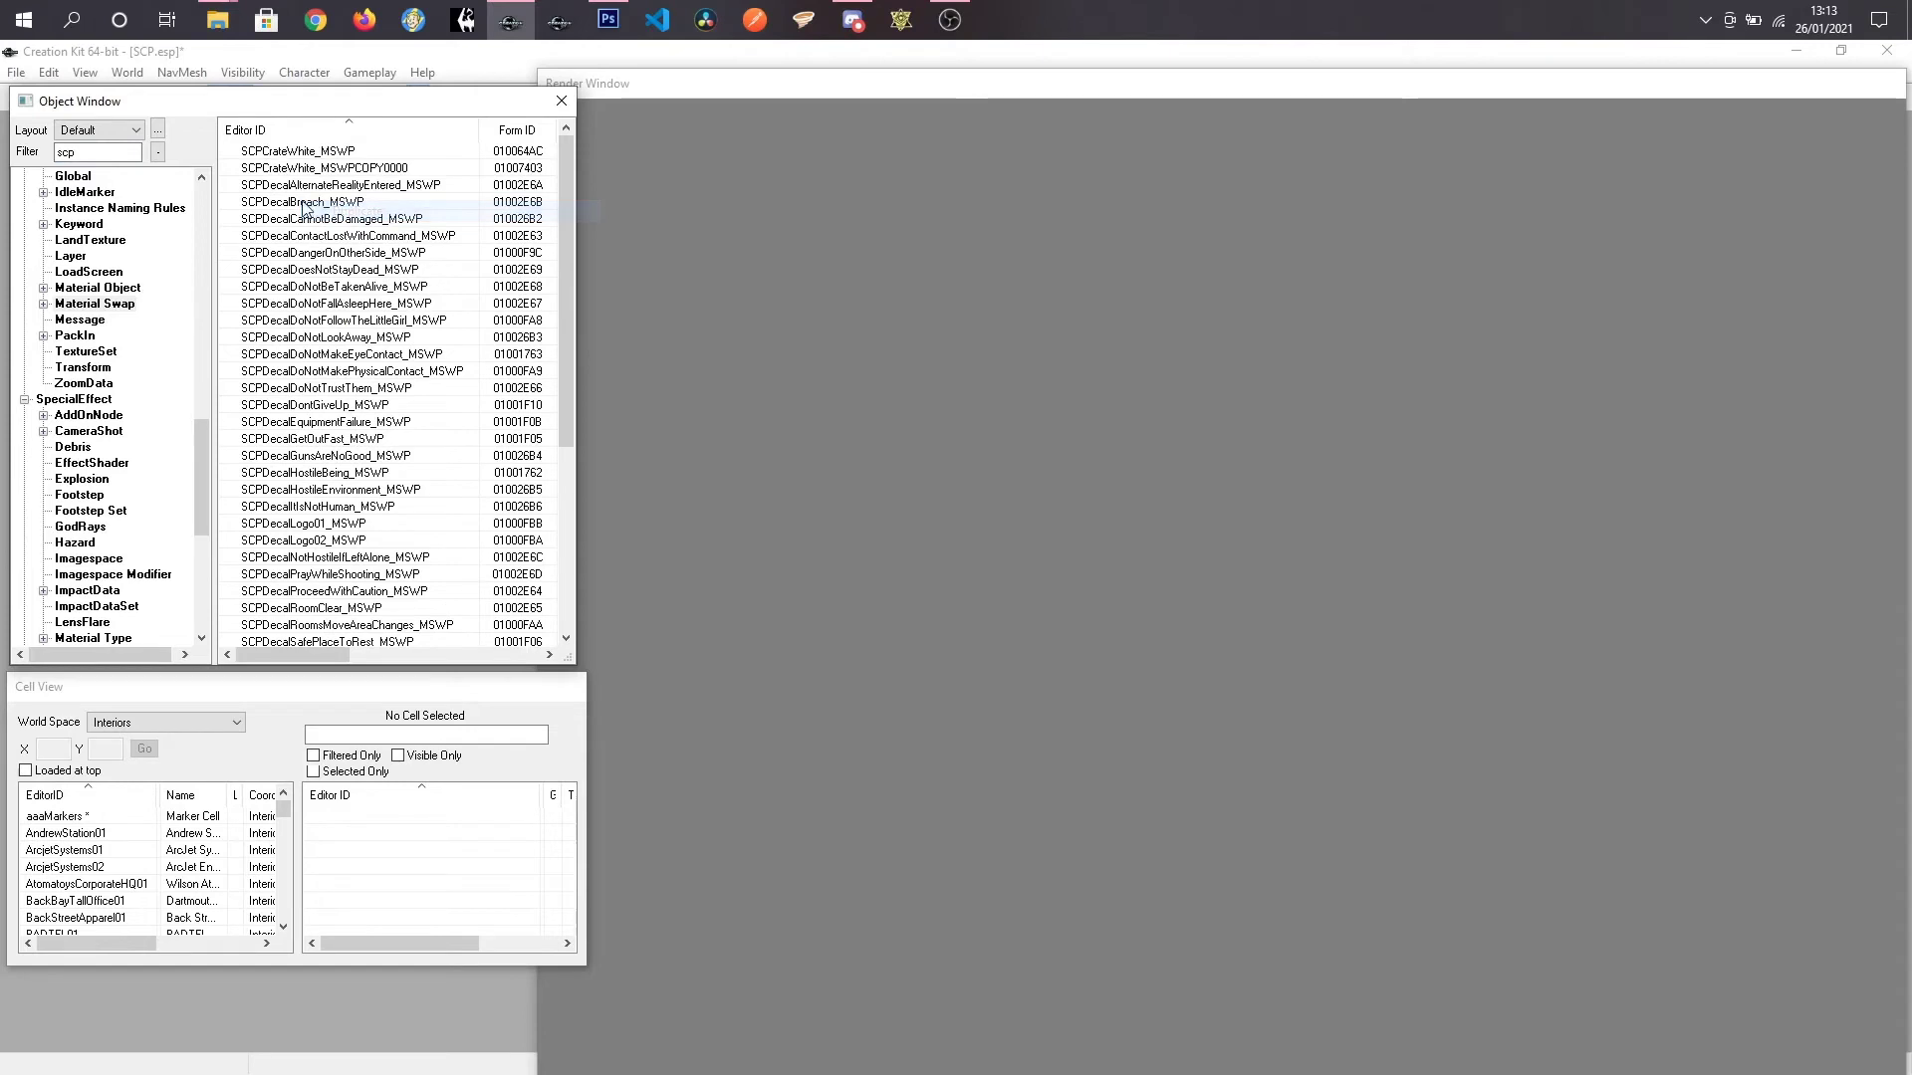
pyautogui.click(309, 170)
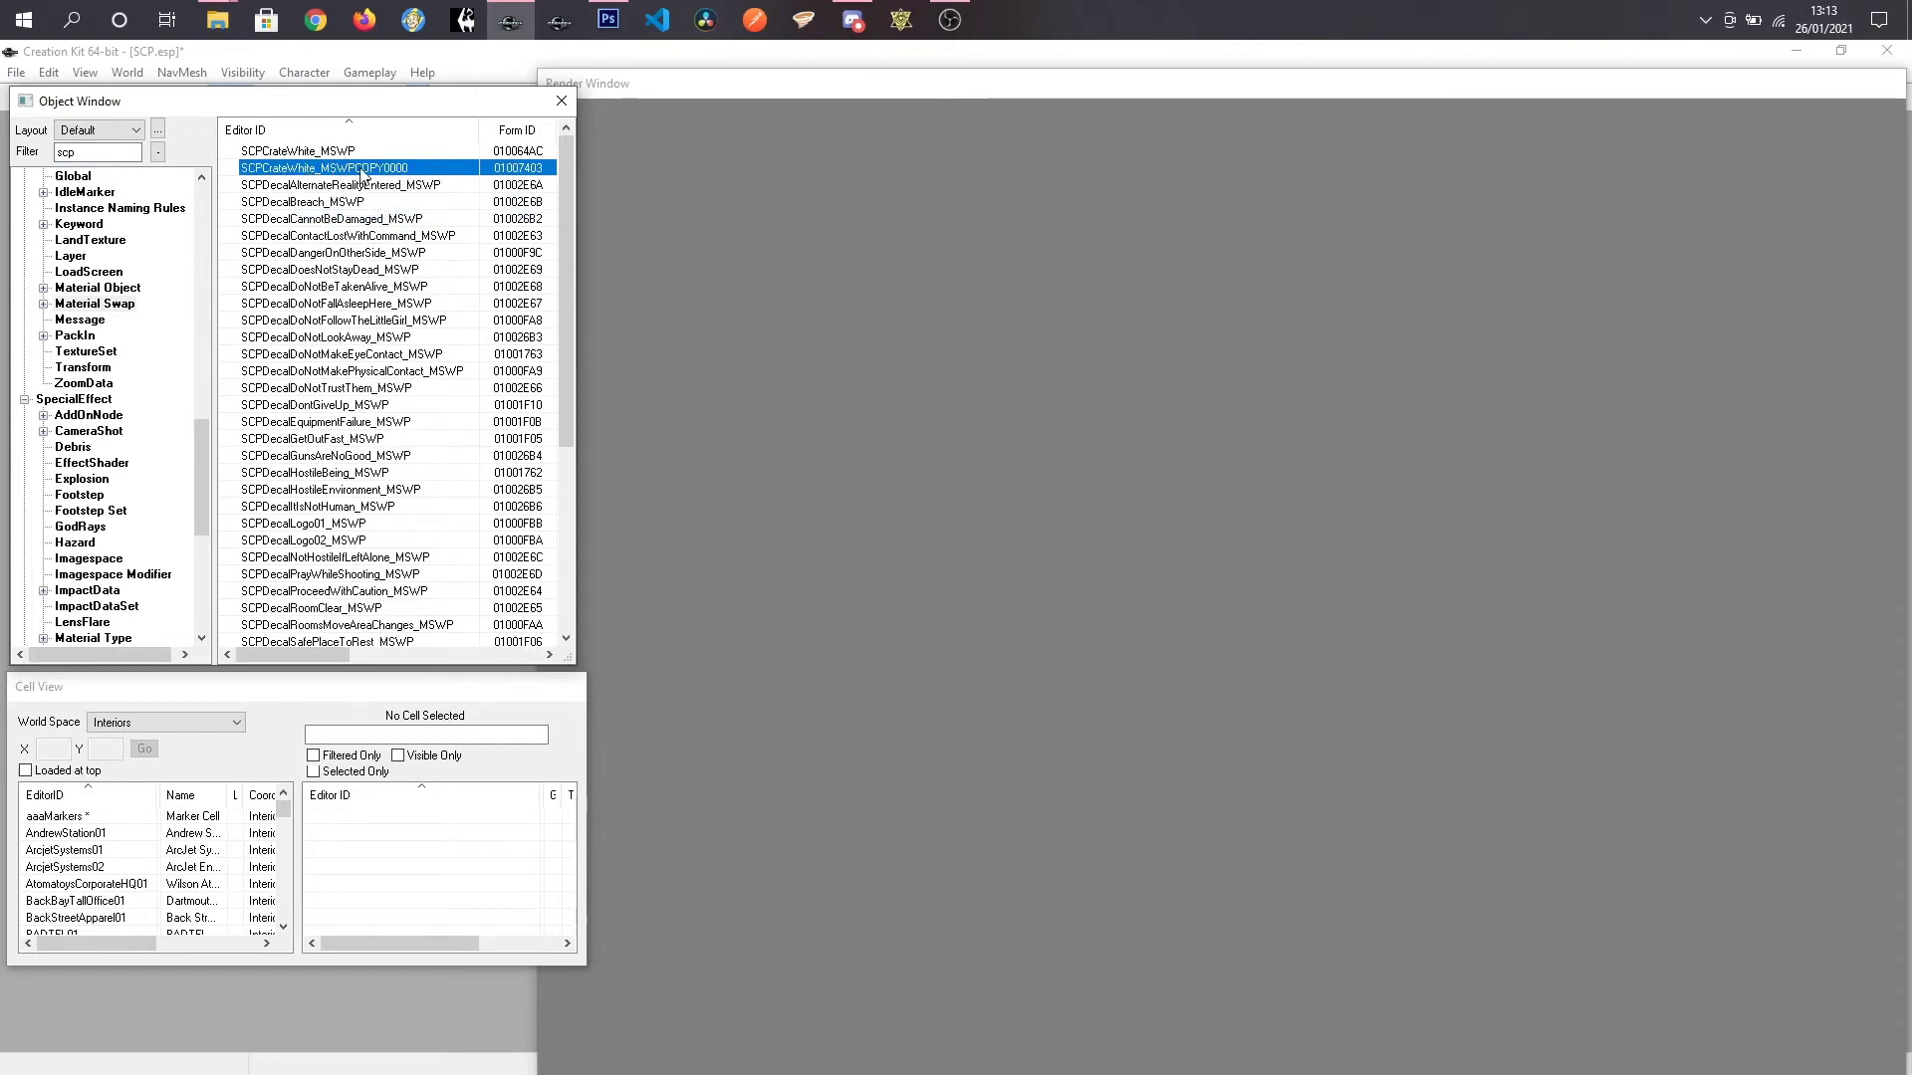
pyautogui.click(361, 174)
pyautogui.moveTo(350, 169); pyautogui.dragTo(532, 182)
pyautogui.press('BackSpace')
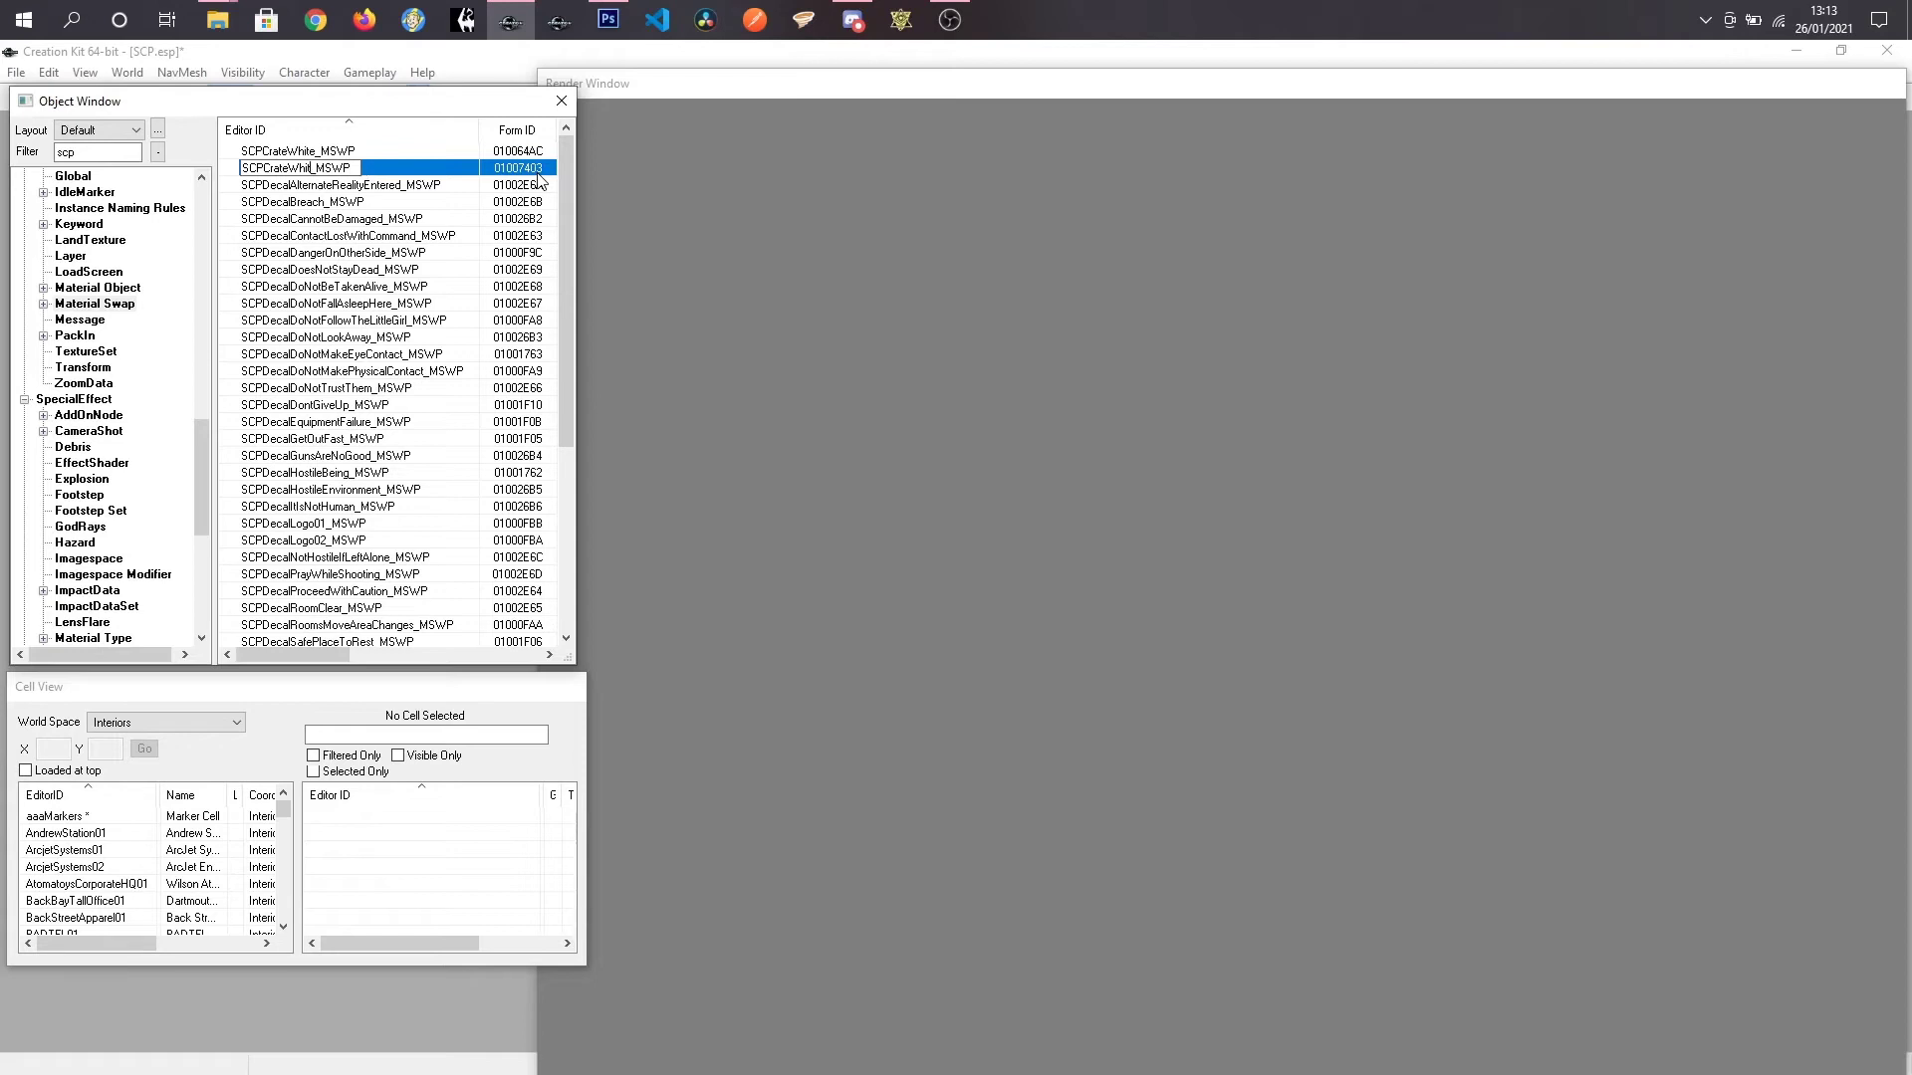
pyautogui.write('Red')
pyautogui.press('Return')
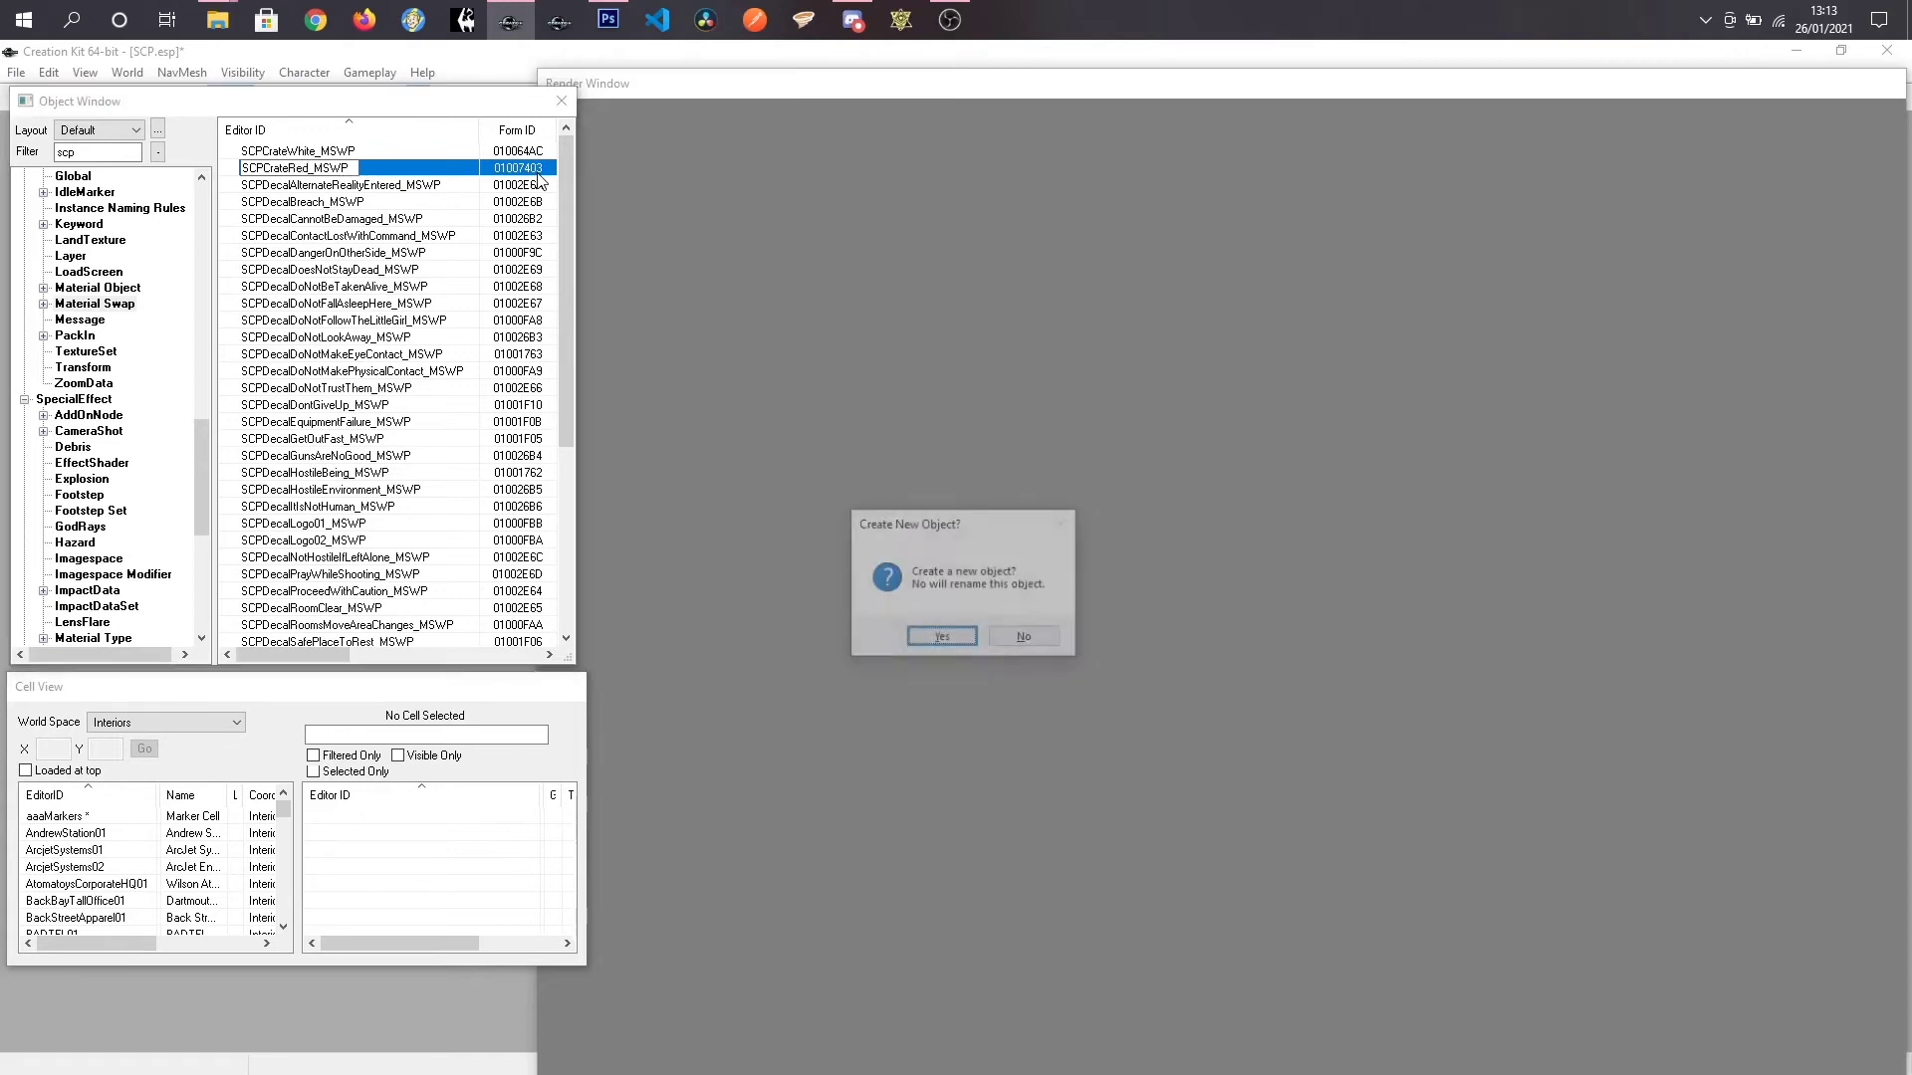
pyautogui.click(1024, 638)
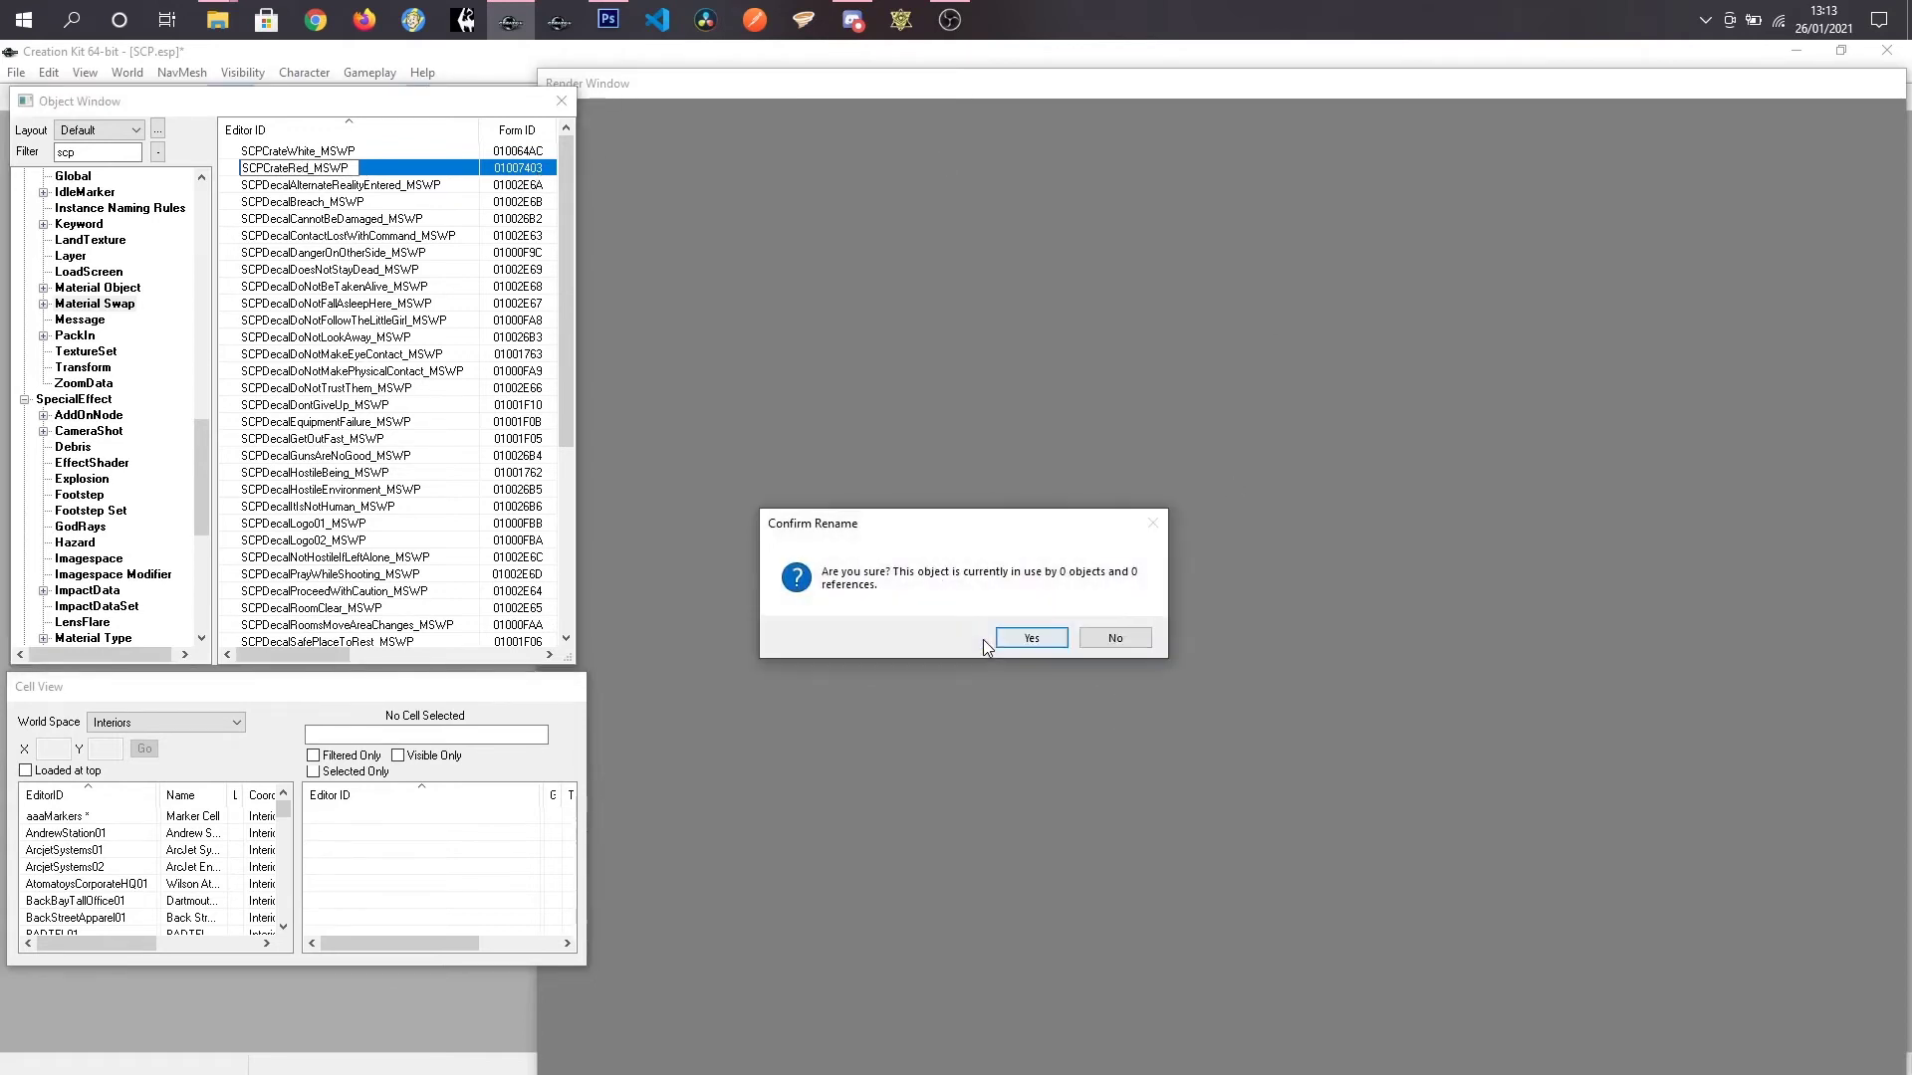
pyautogui.click(1005, 638)
# Step: Open SCPCrateRed_MSWP and edit the replacement for the Vault_Crate_01.BGSM substitution
pyautogui.doubleClick(389, 167)
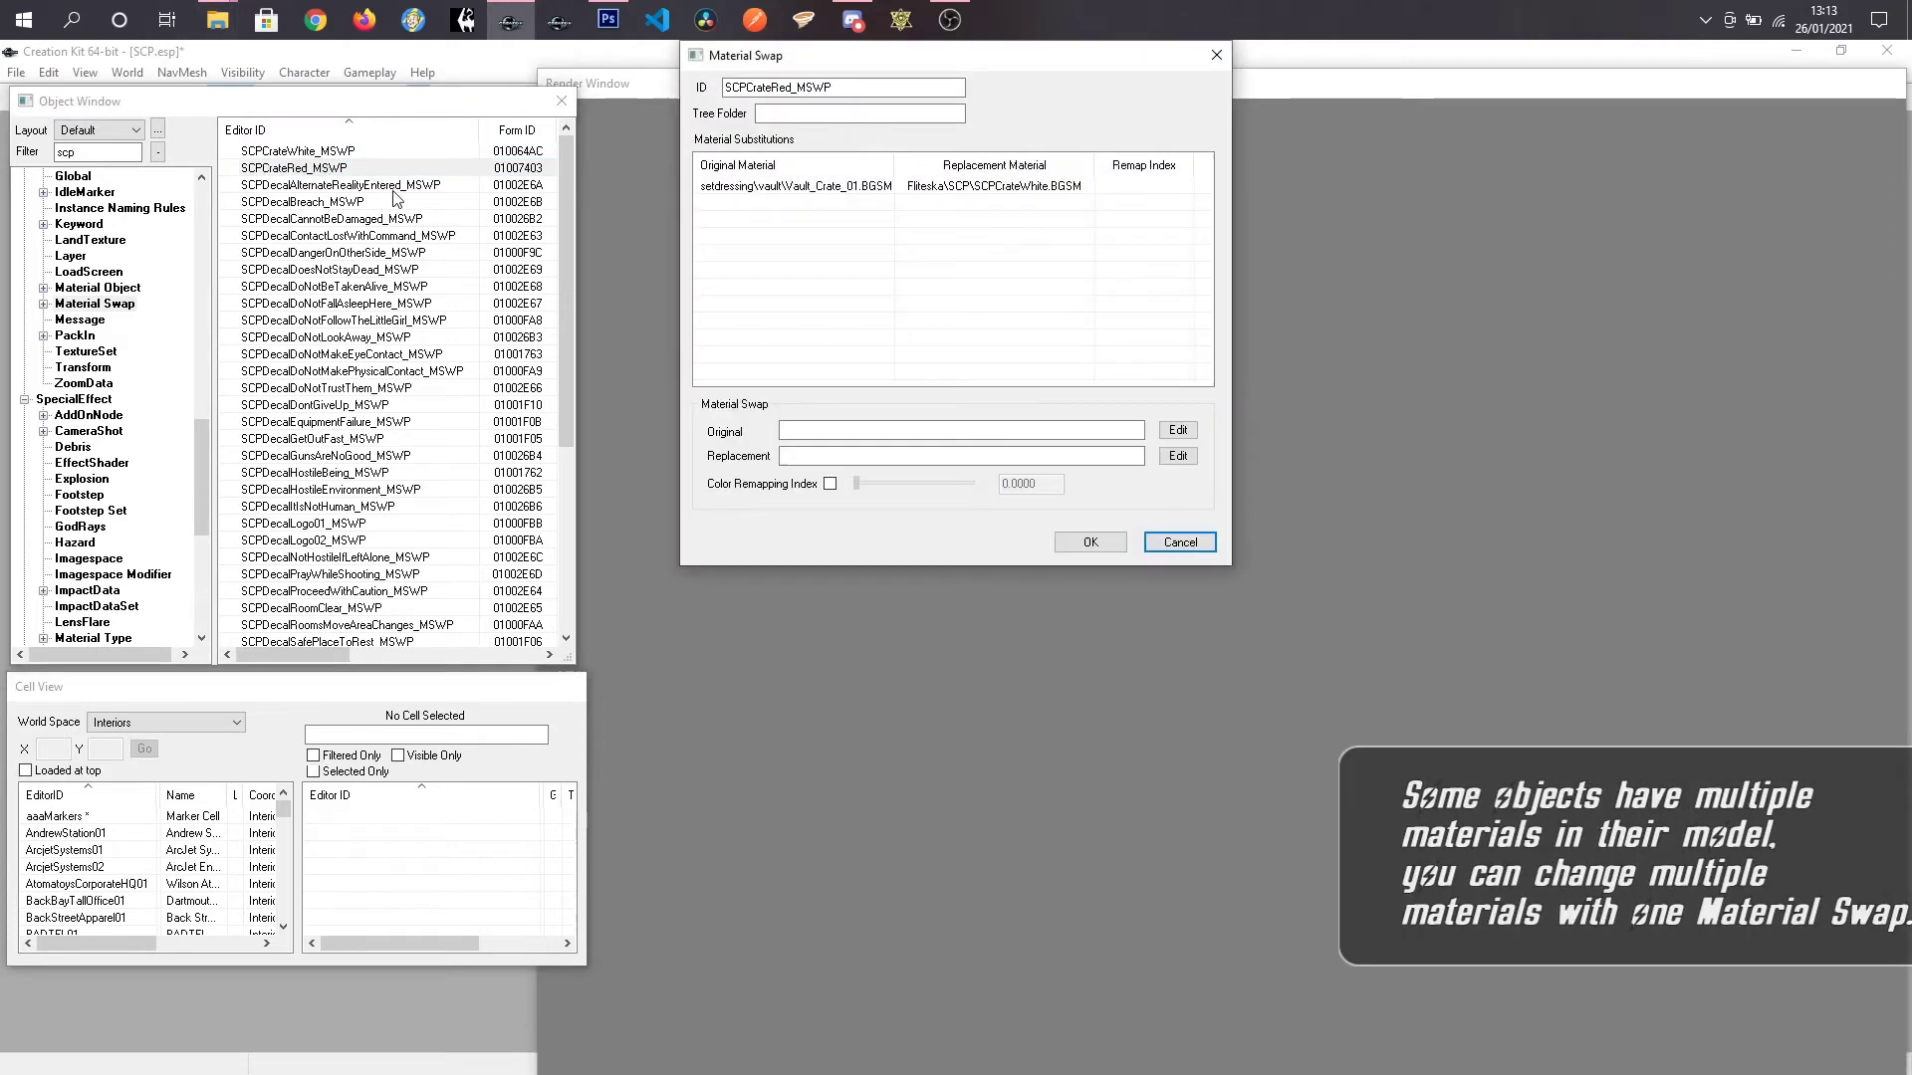
pyautogui.moveTo(899, 171); pyautogui.dragTo(927, 171)
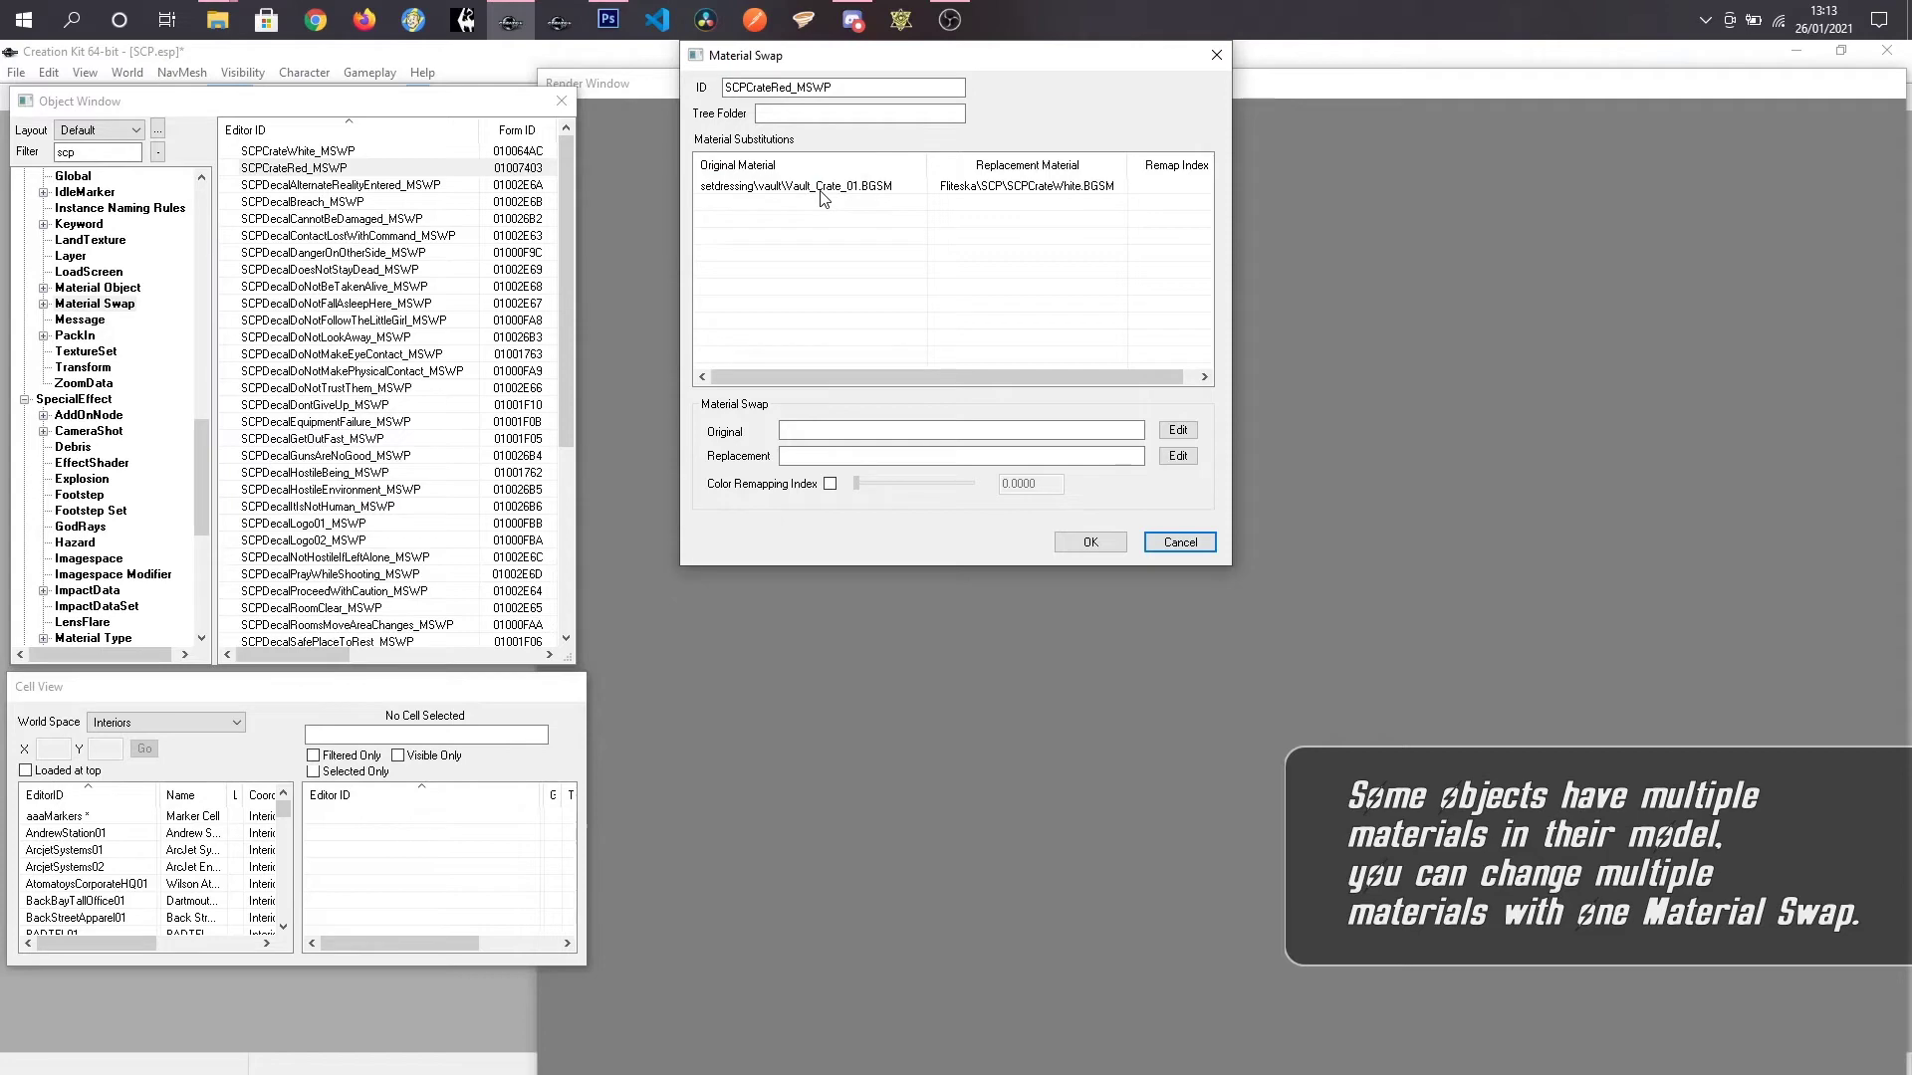
pyautogui.click(1011, 188)
pyautogui.click(1177, 456)
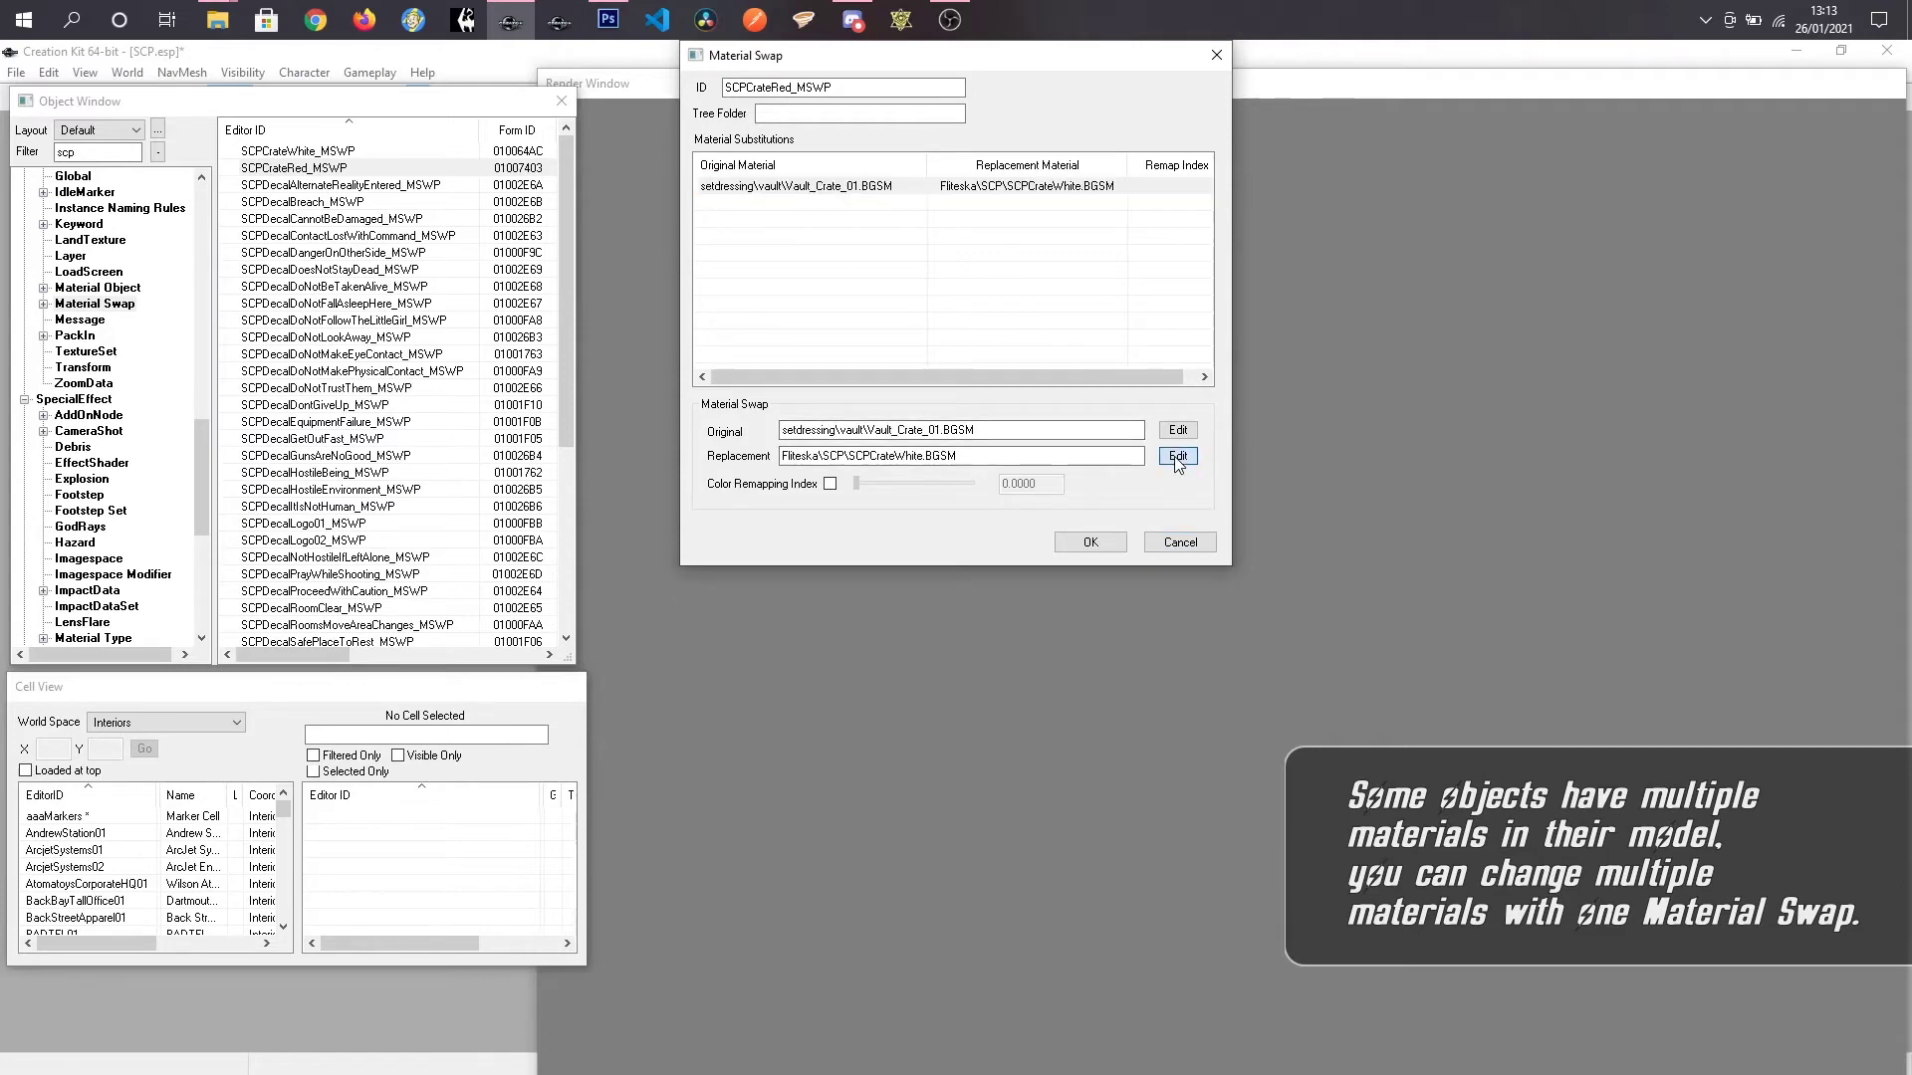
pyautogui.moveTo(893, 463); pyautogui.dragTo(889, 643)
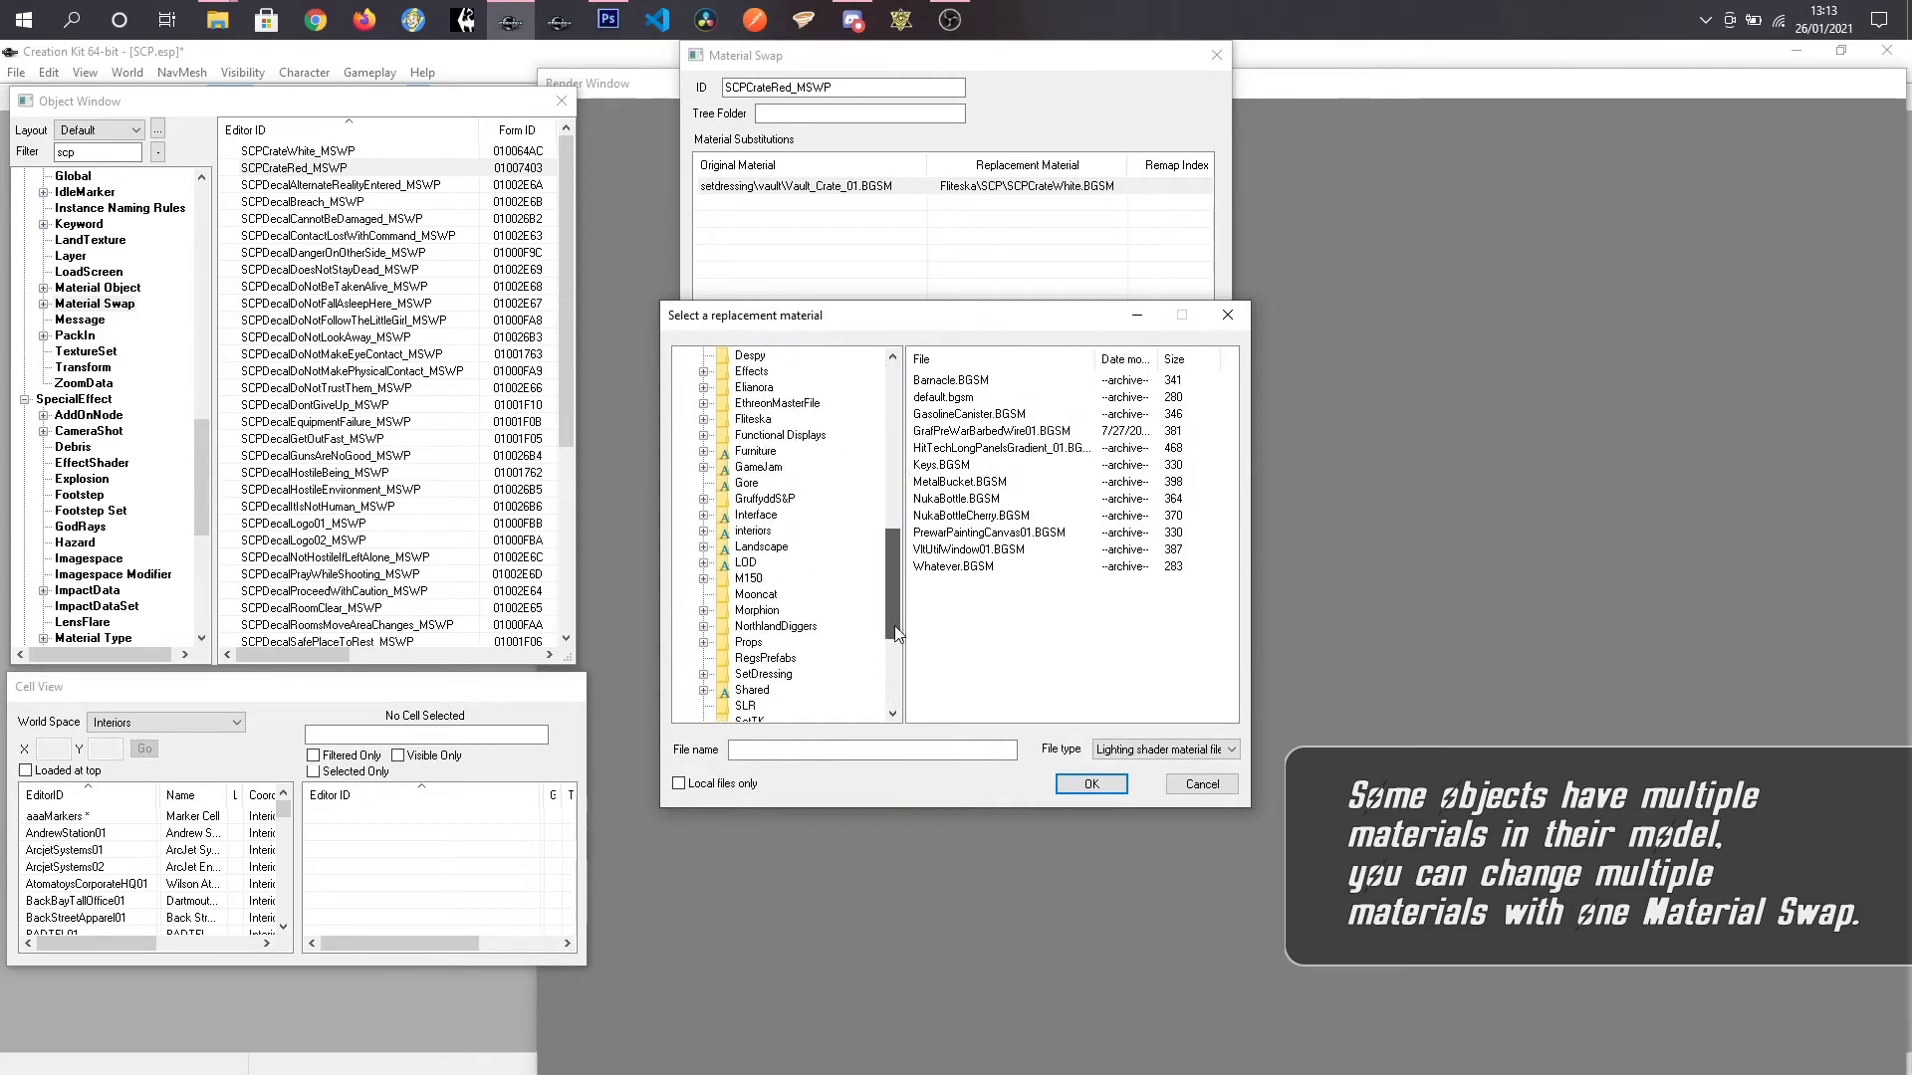
pyautogui.moveTo(913, 313); pyautogui.dragTo(1050, 190)
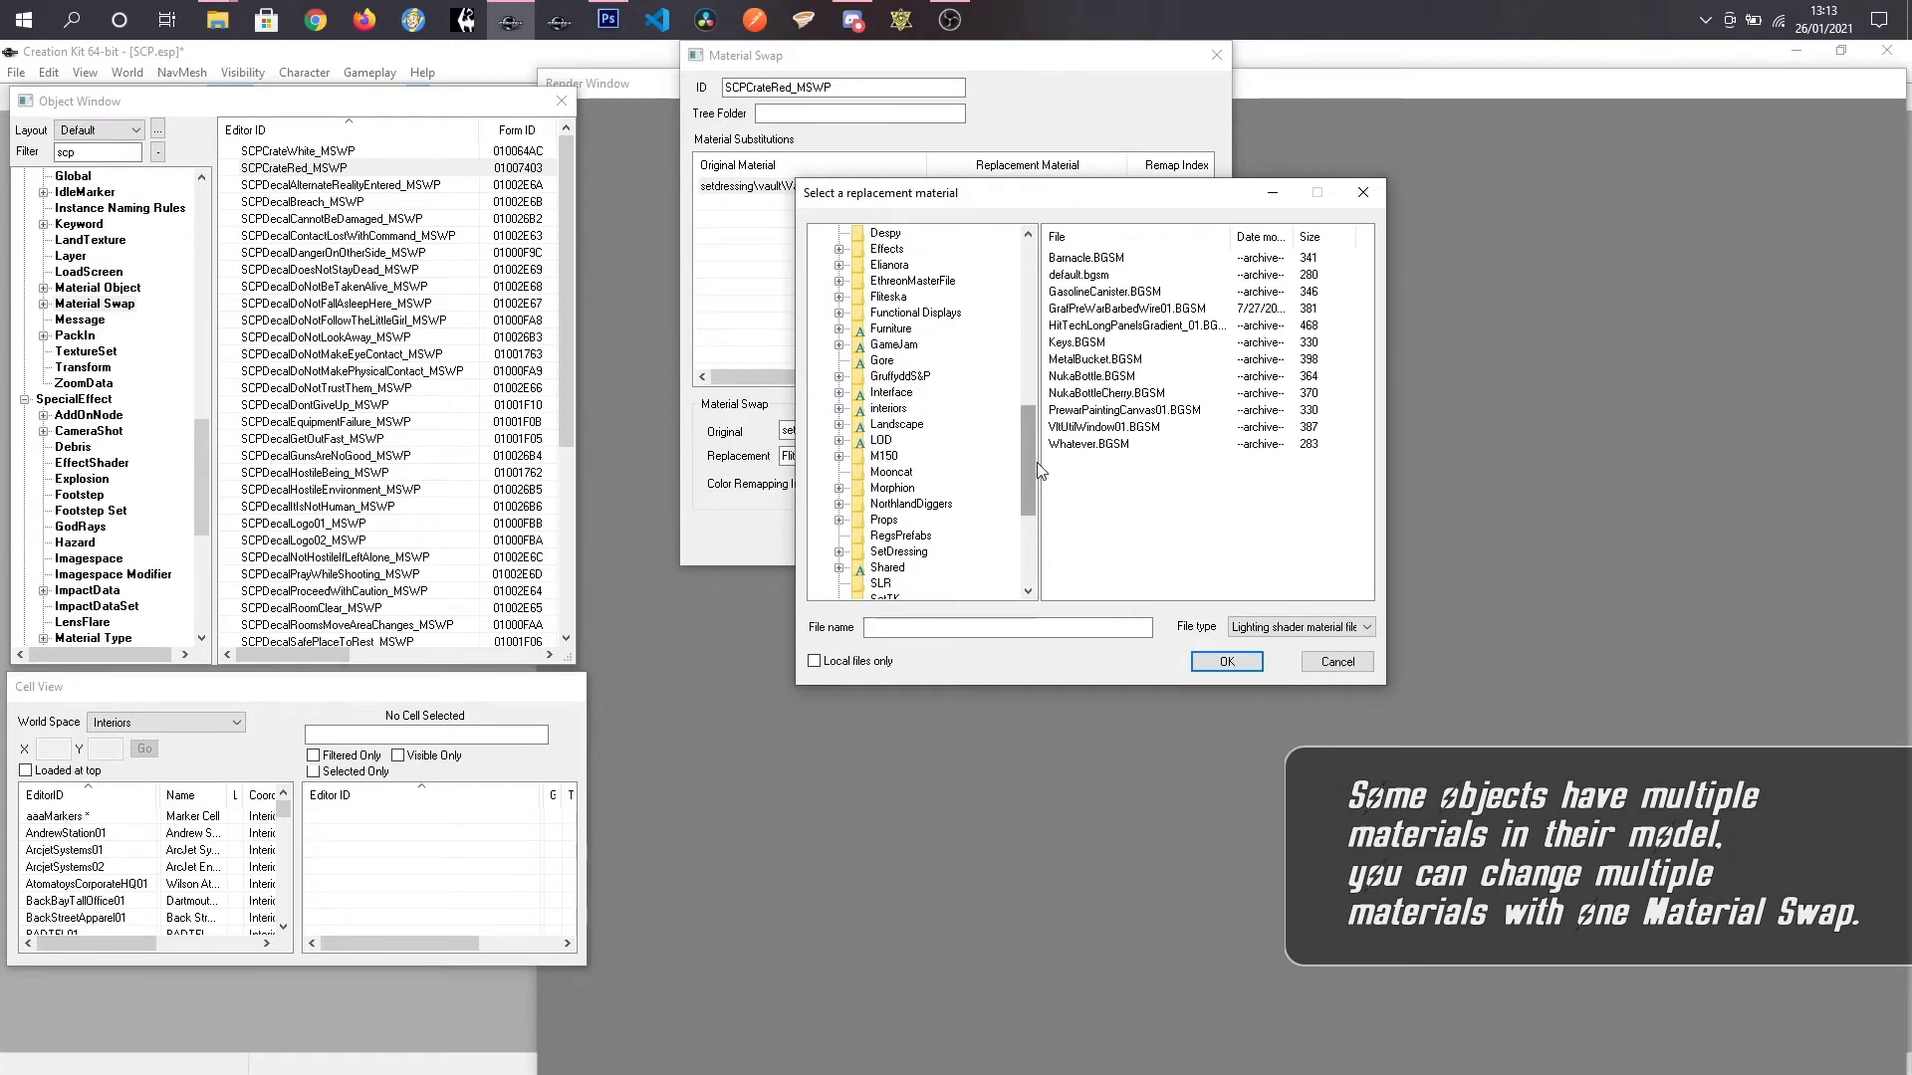
pyautogui.moveTo(1031, 470)
pyautogui.mouseDown()
pyautogui.moveTo(1017, 549)
pyautogui.moveTo(1026, 450)
pyautogui.mouseUp()
# Step: Pick Fliteska\SCP\SCPCrateRed.BGSM as the replacement material and save the swap
pyautogui.click(888, 345)
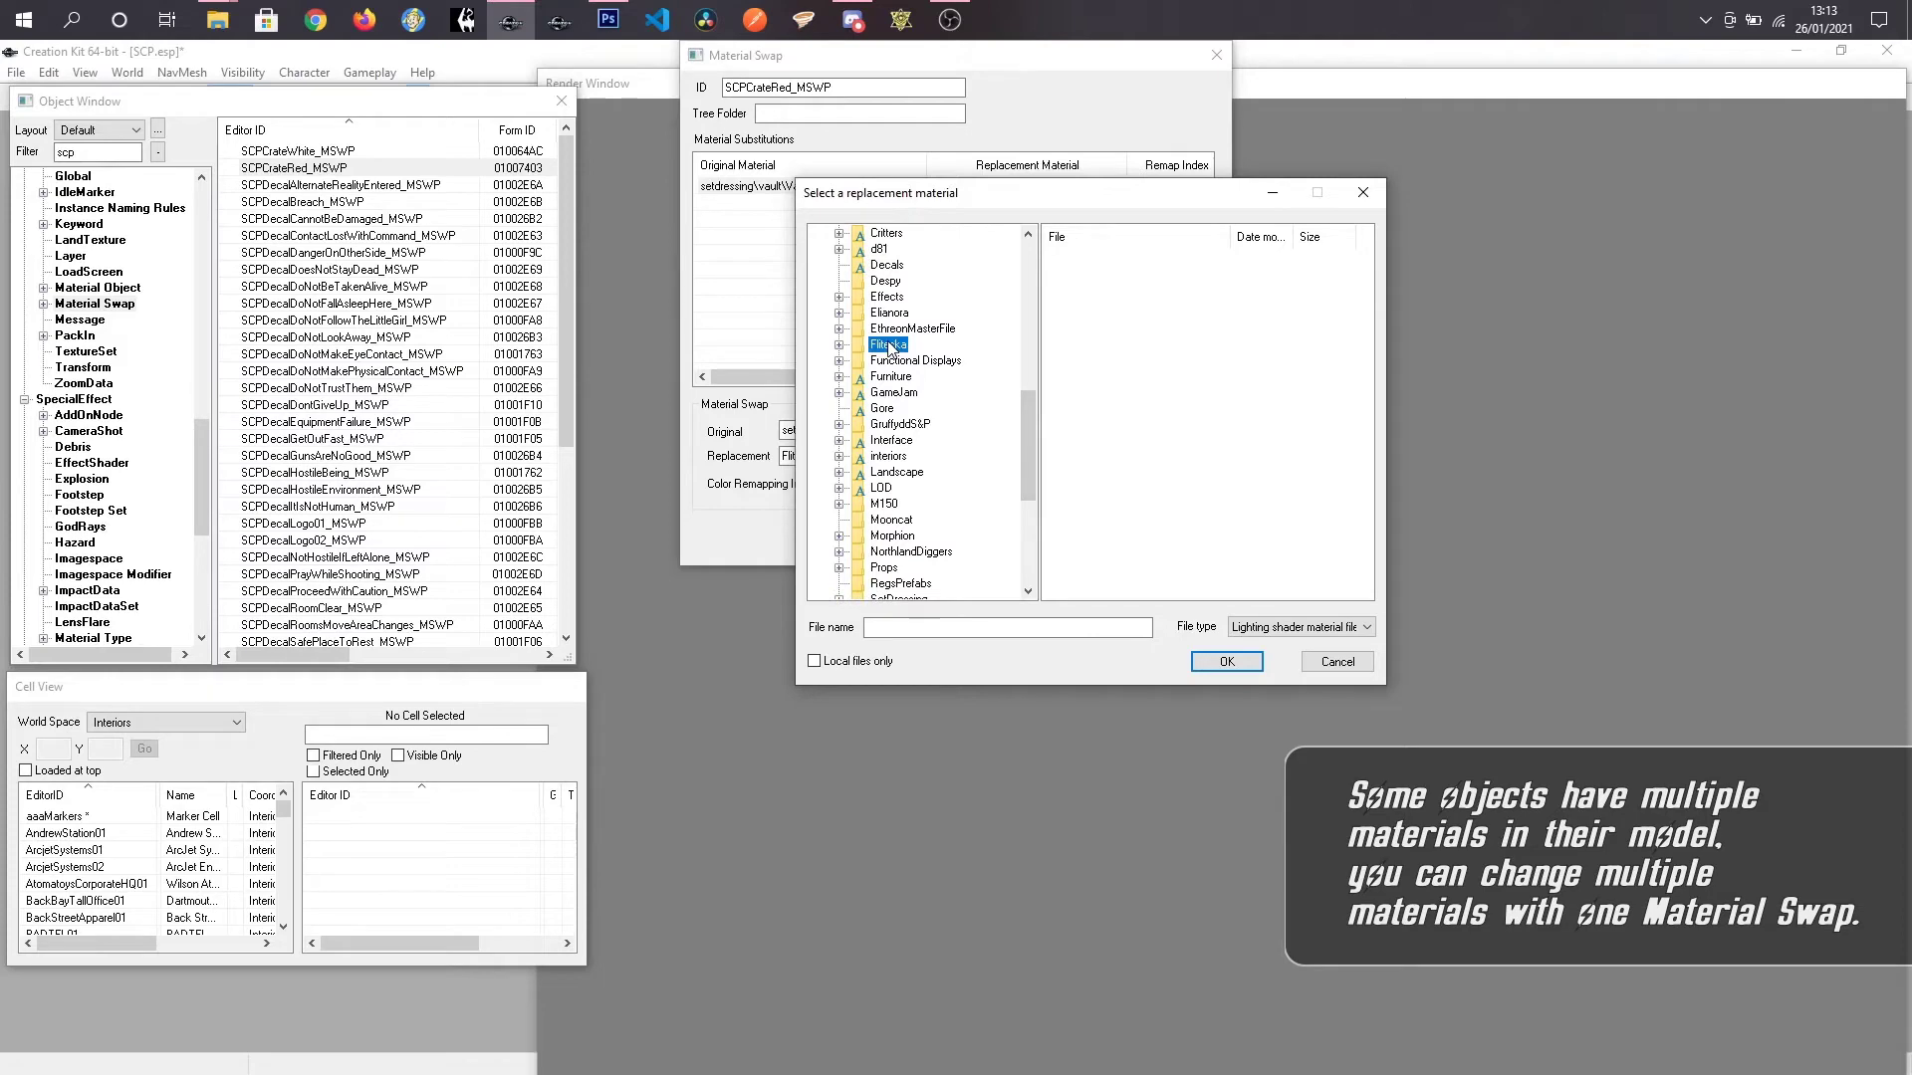
pyautogui.click(840, 345)
pyautogui.click(899, 376)
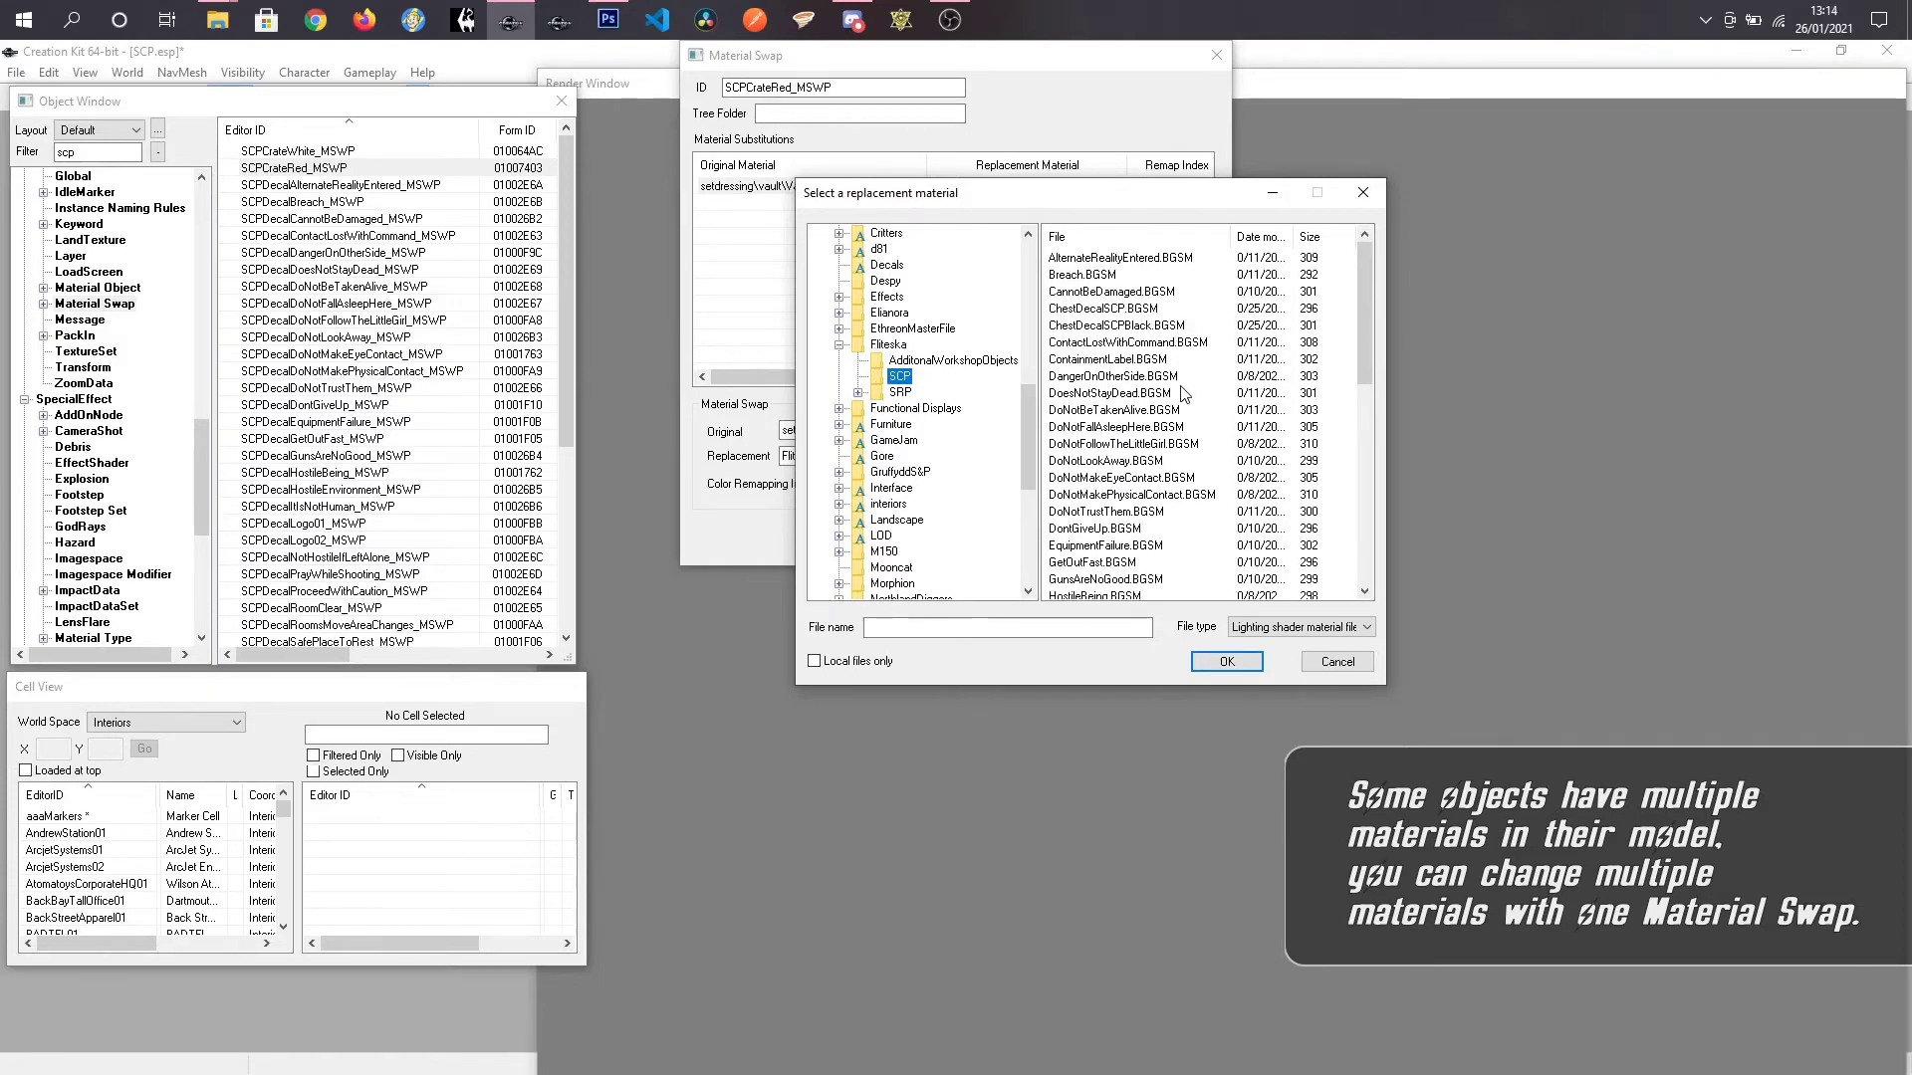
pyautogui.scroll(-3, 1181, 394)
pyautogui.scroll(-6, 1177, 394)
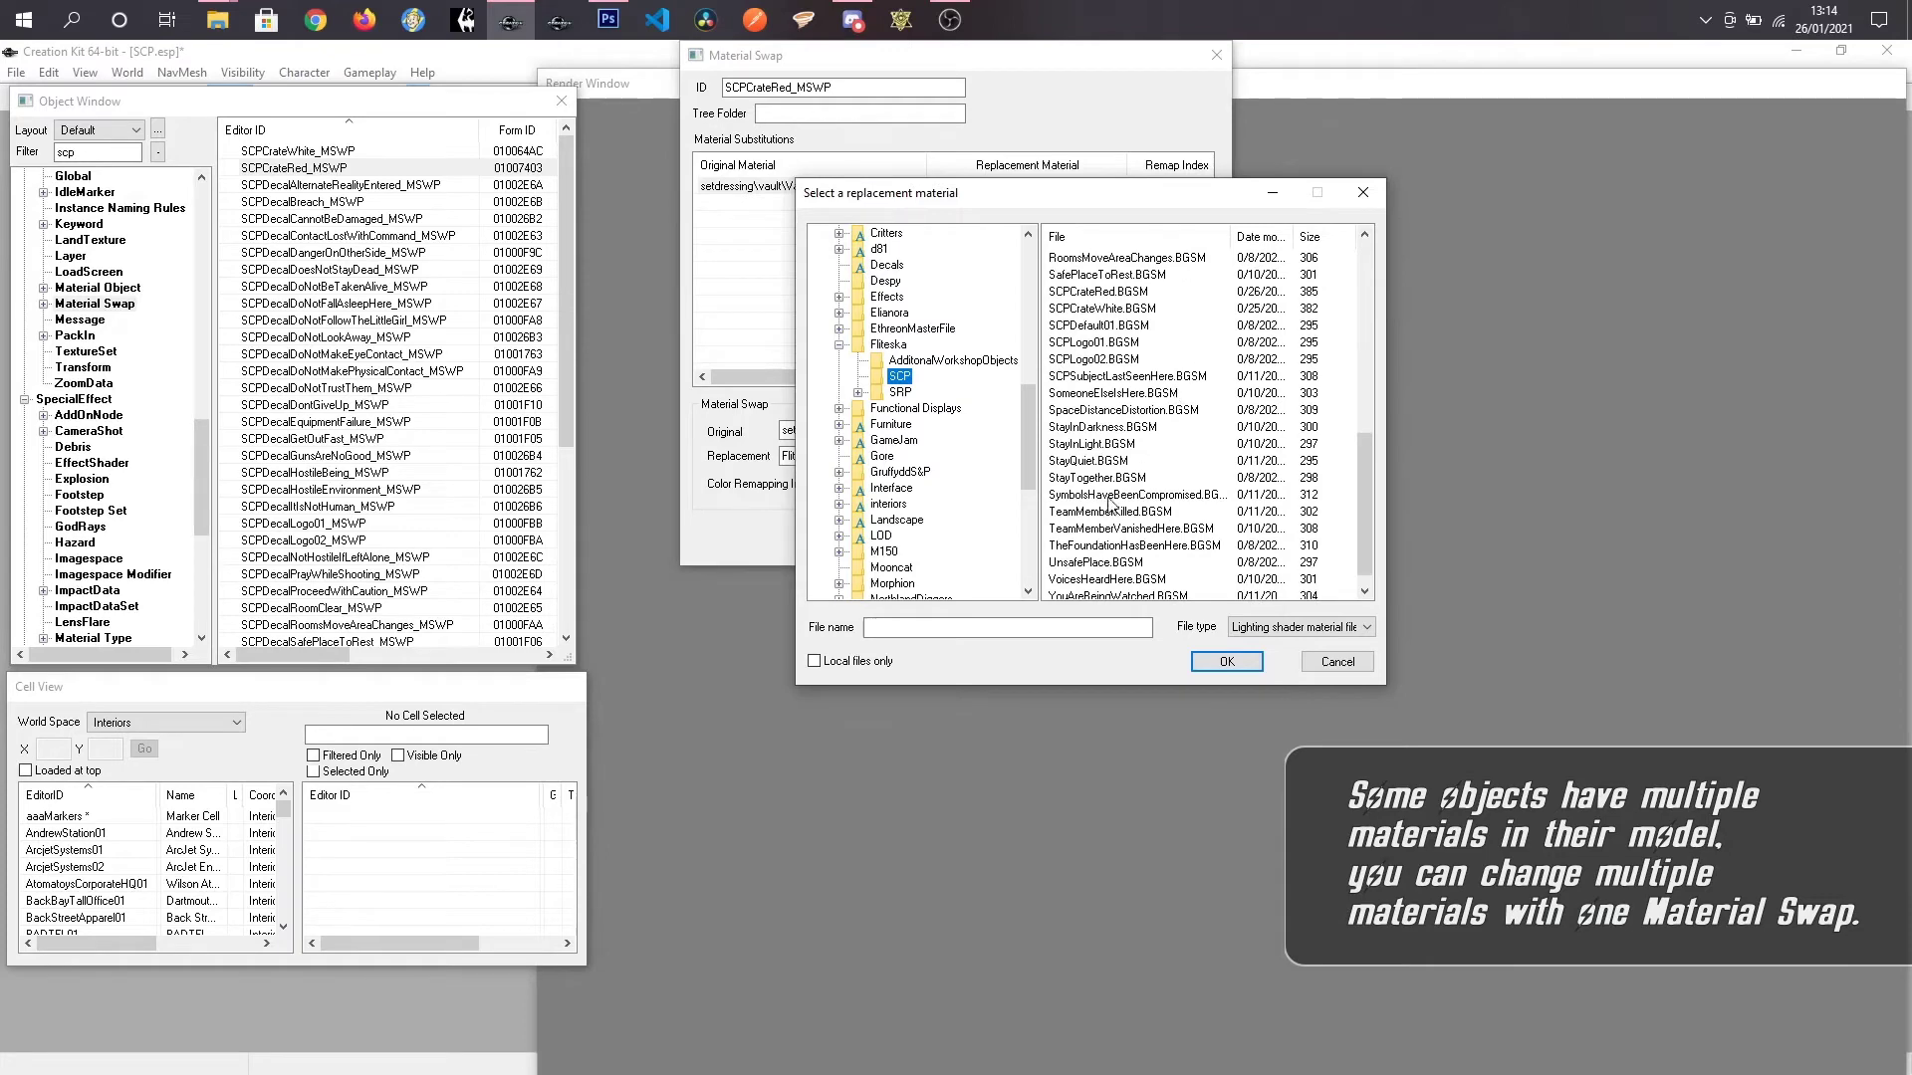
pyautogui.click(1099, 291)
pyautogui.click(1199, 659)
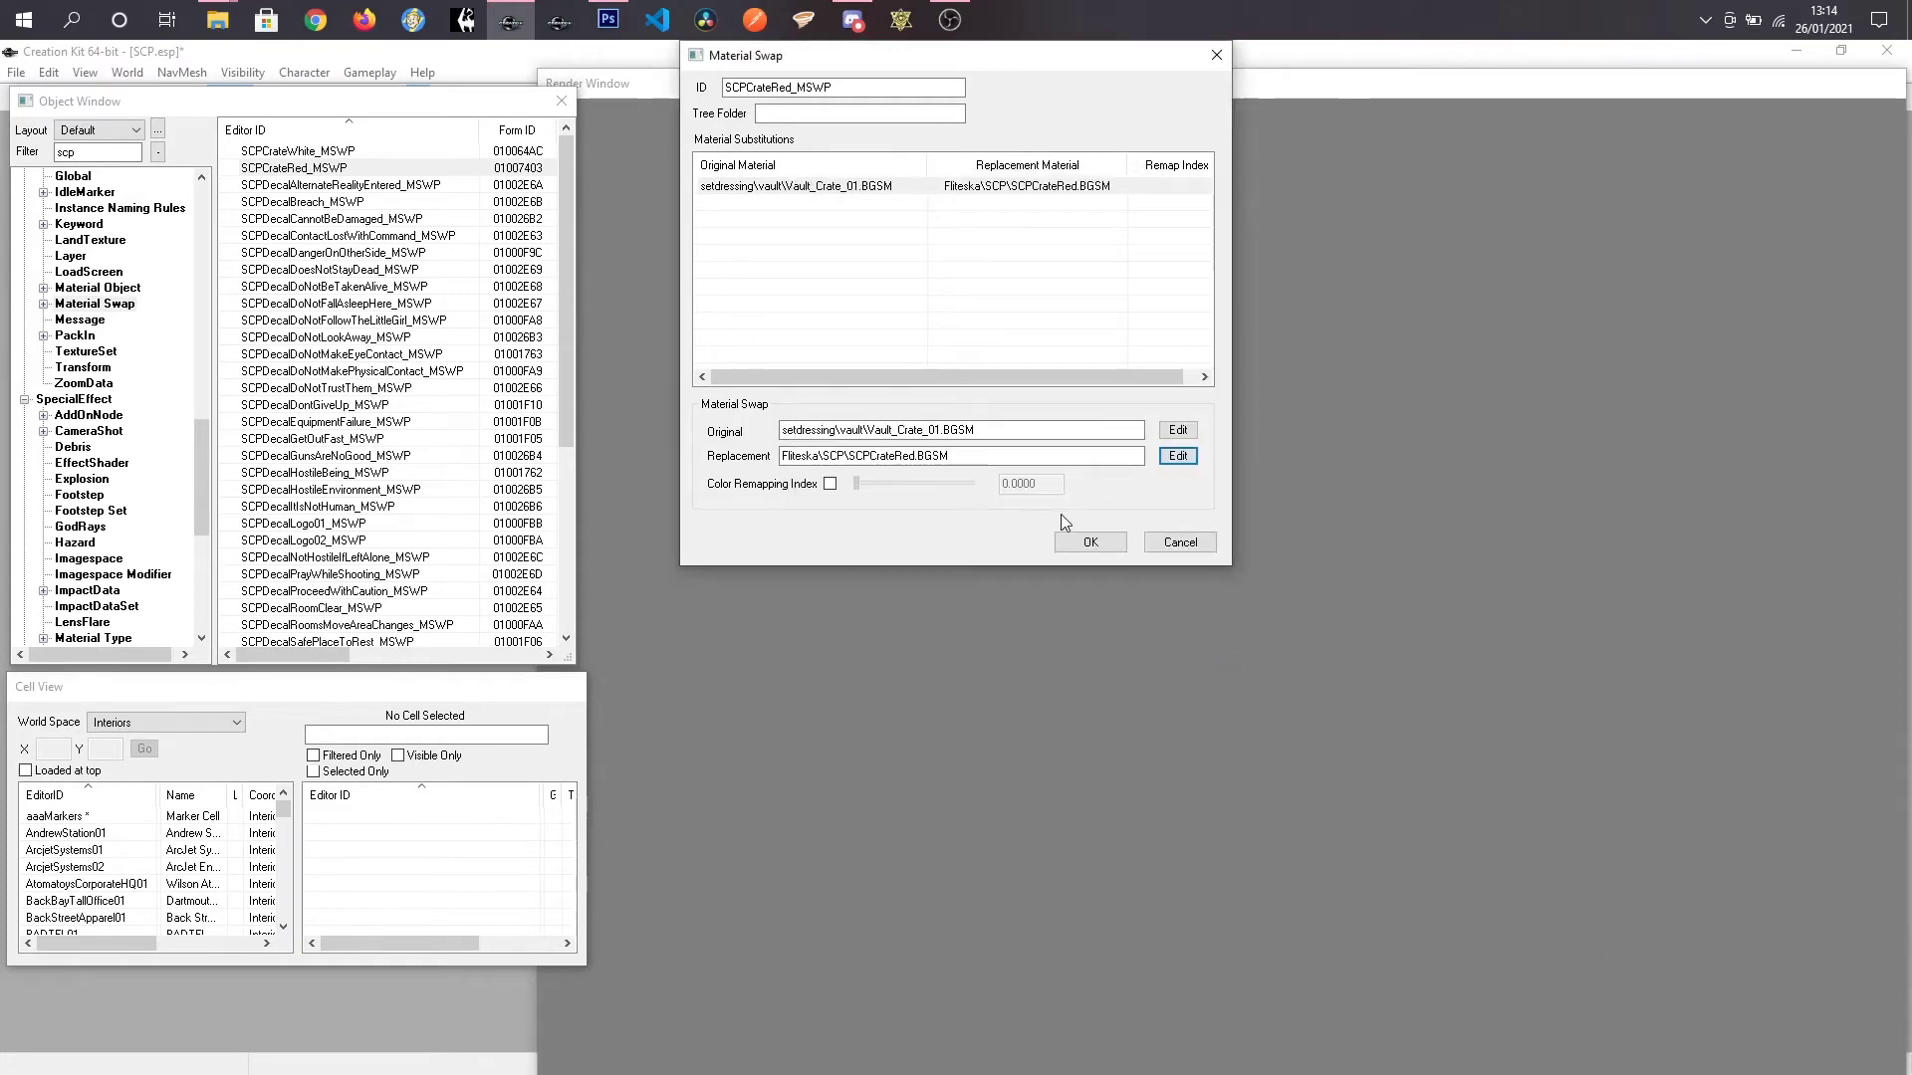
pyautogui.click(1102, 545)
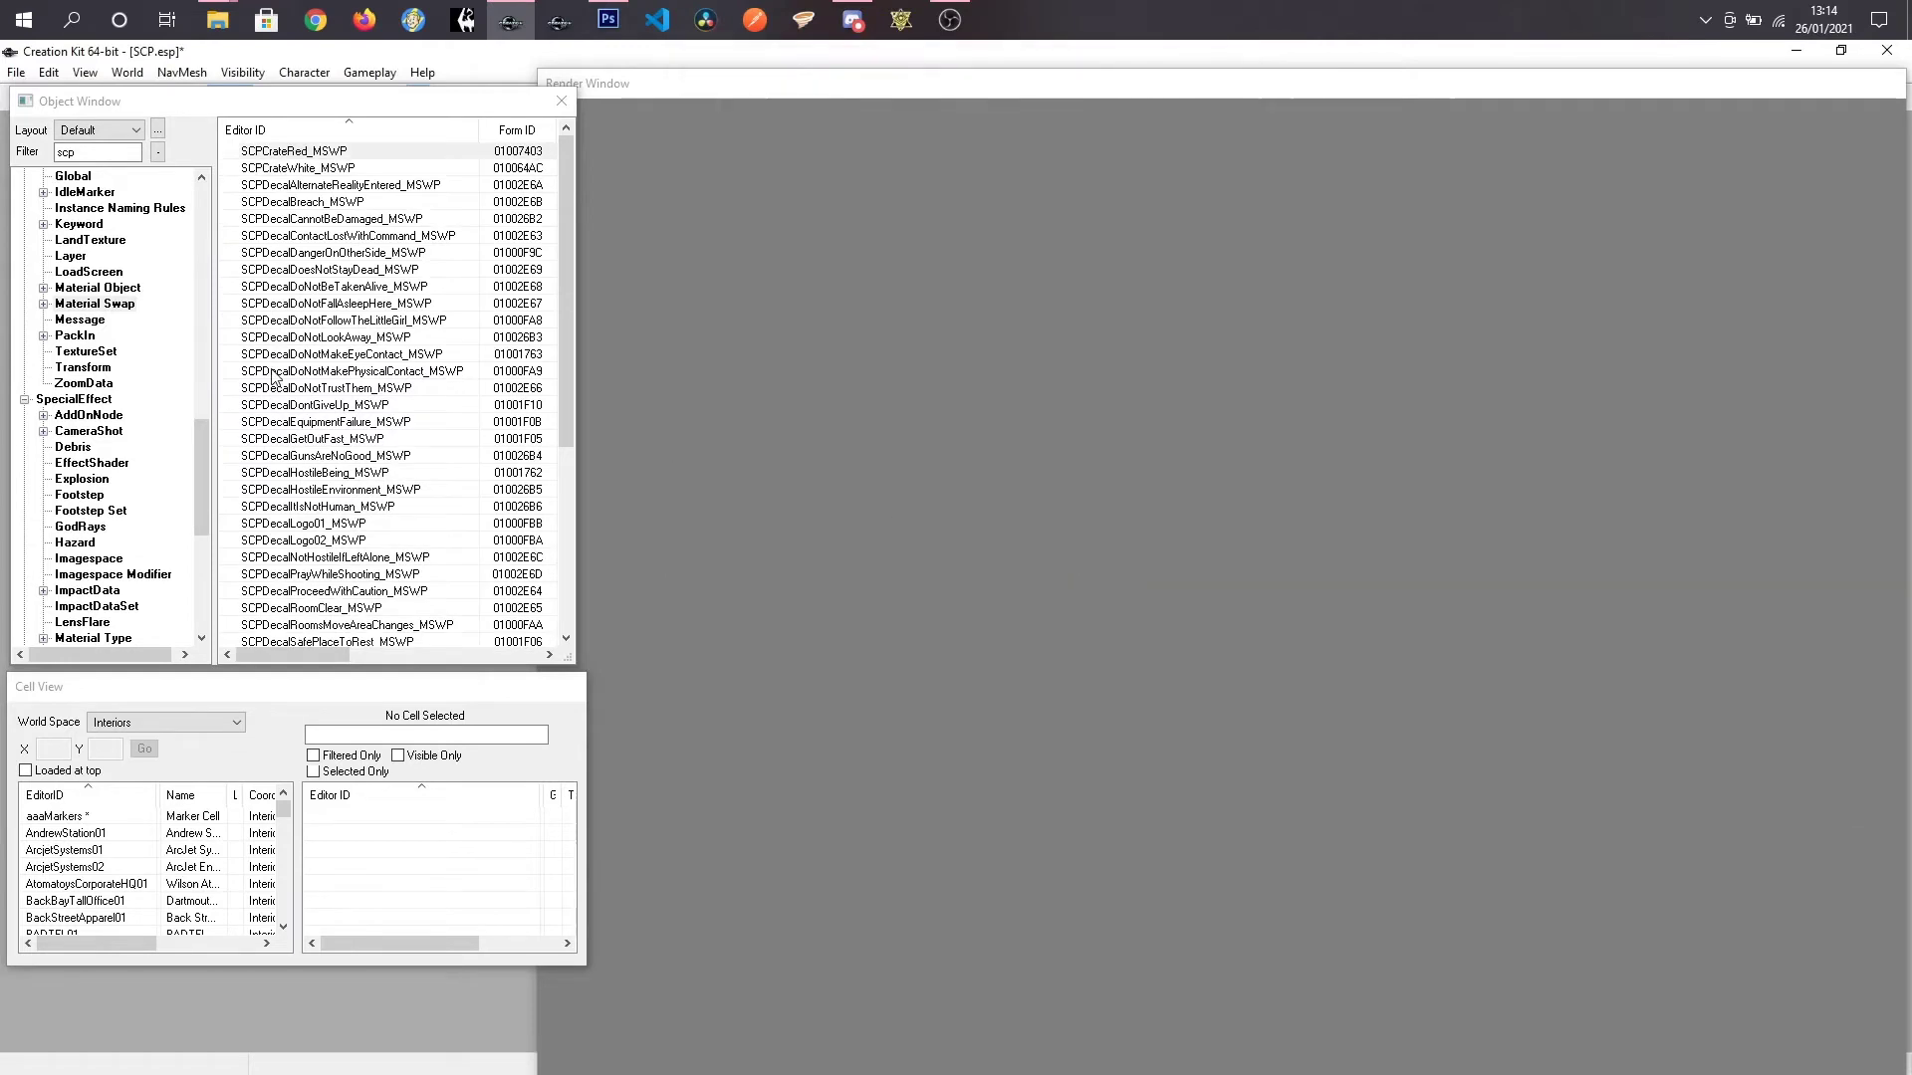
# Step: Open the SCPCrateWhite01 record from WorldObjects > Container for editing
pyautogui.moveTo(206, 492); pyautogui.dragTo(194, 602)
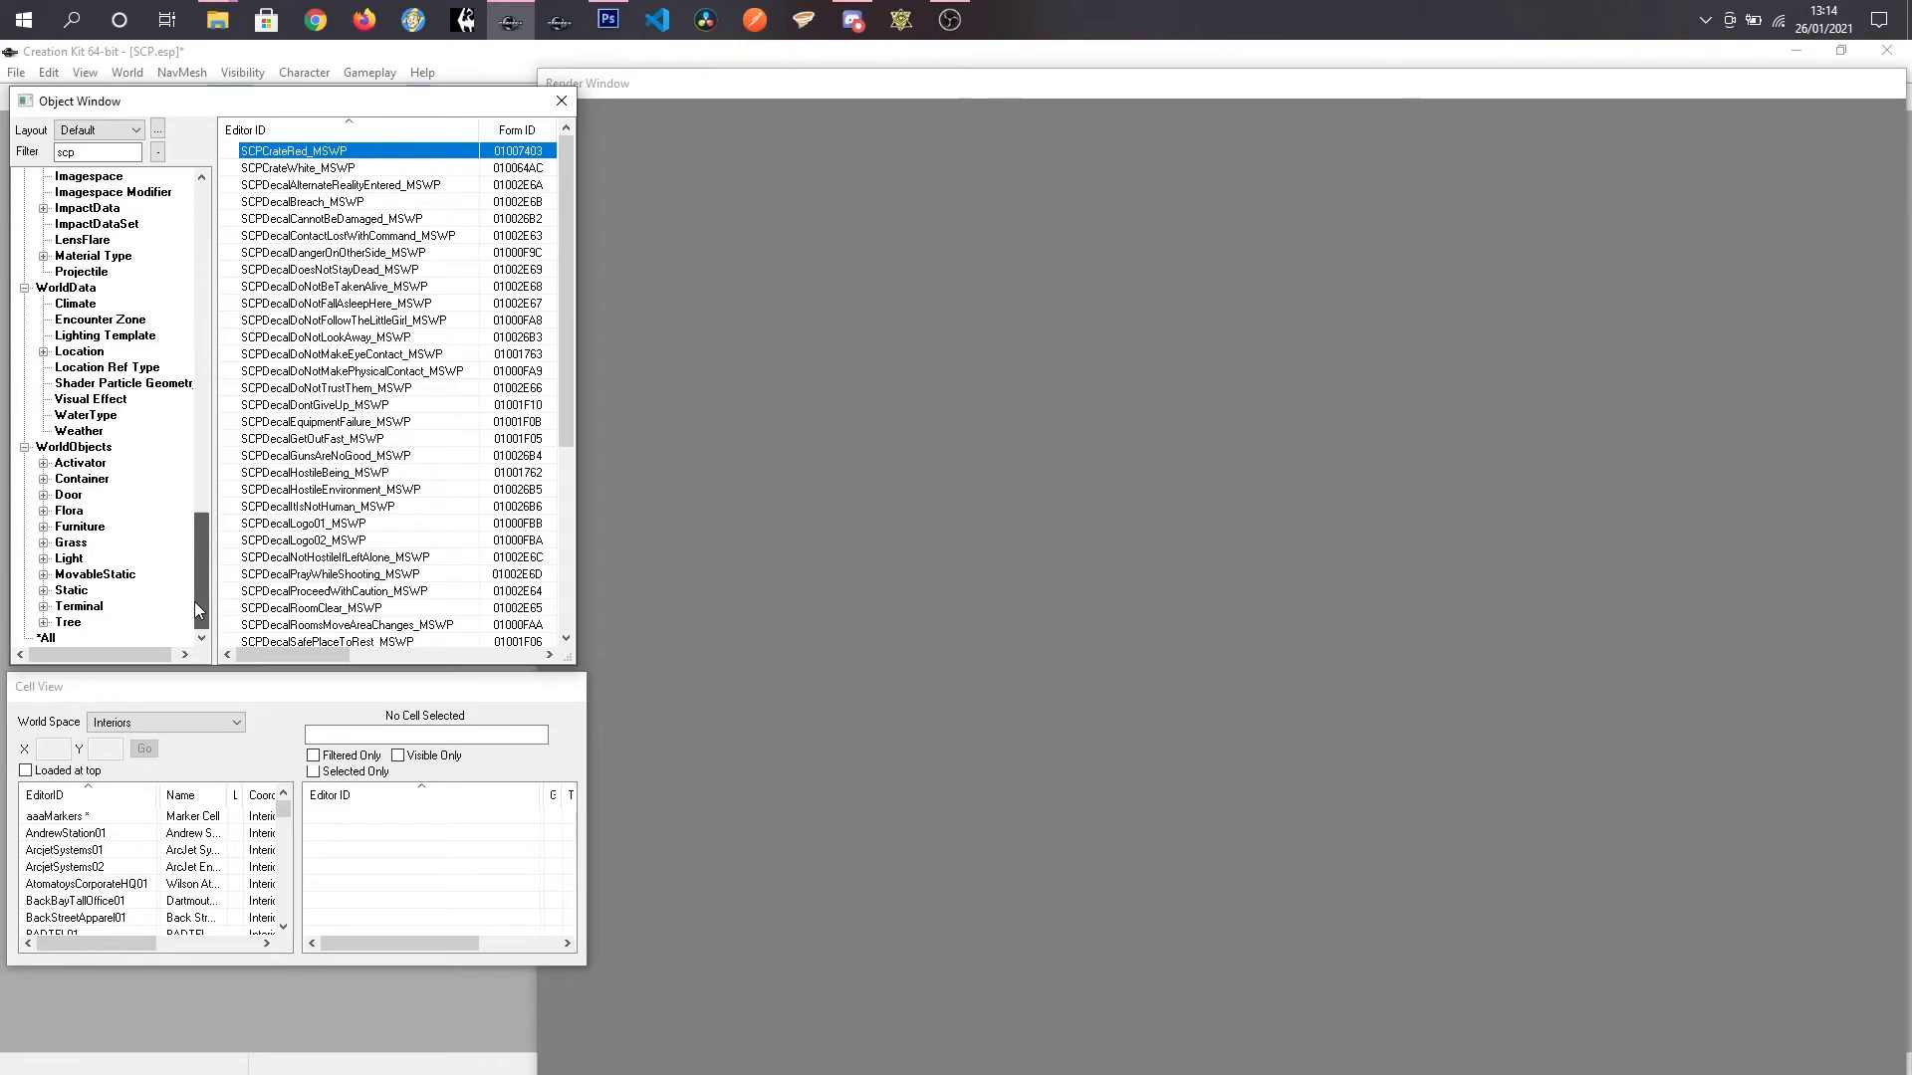
pyautogui.click(73, 595)
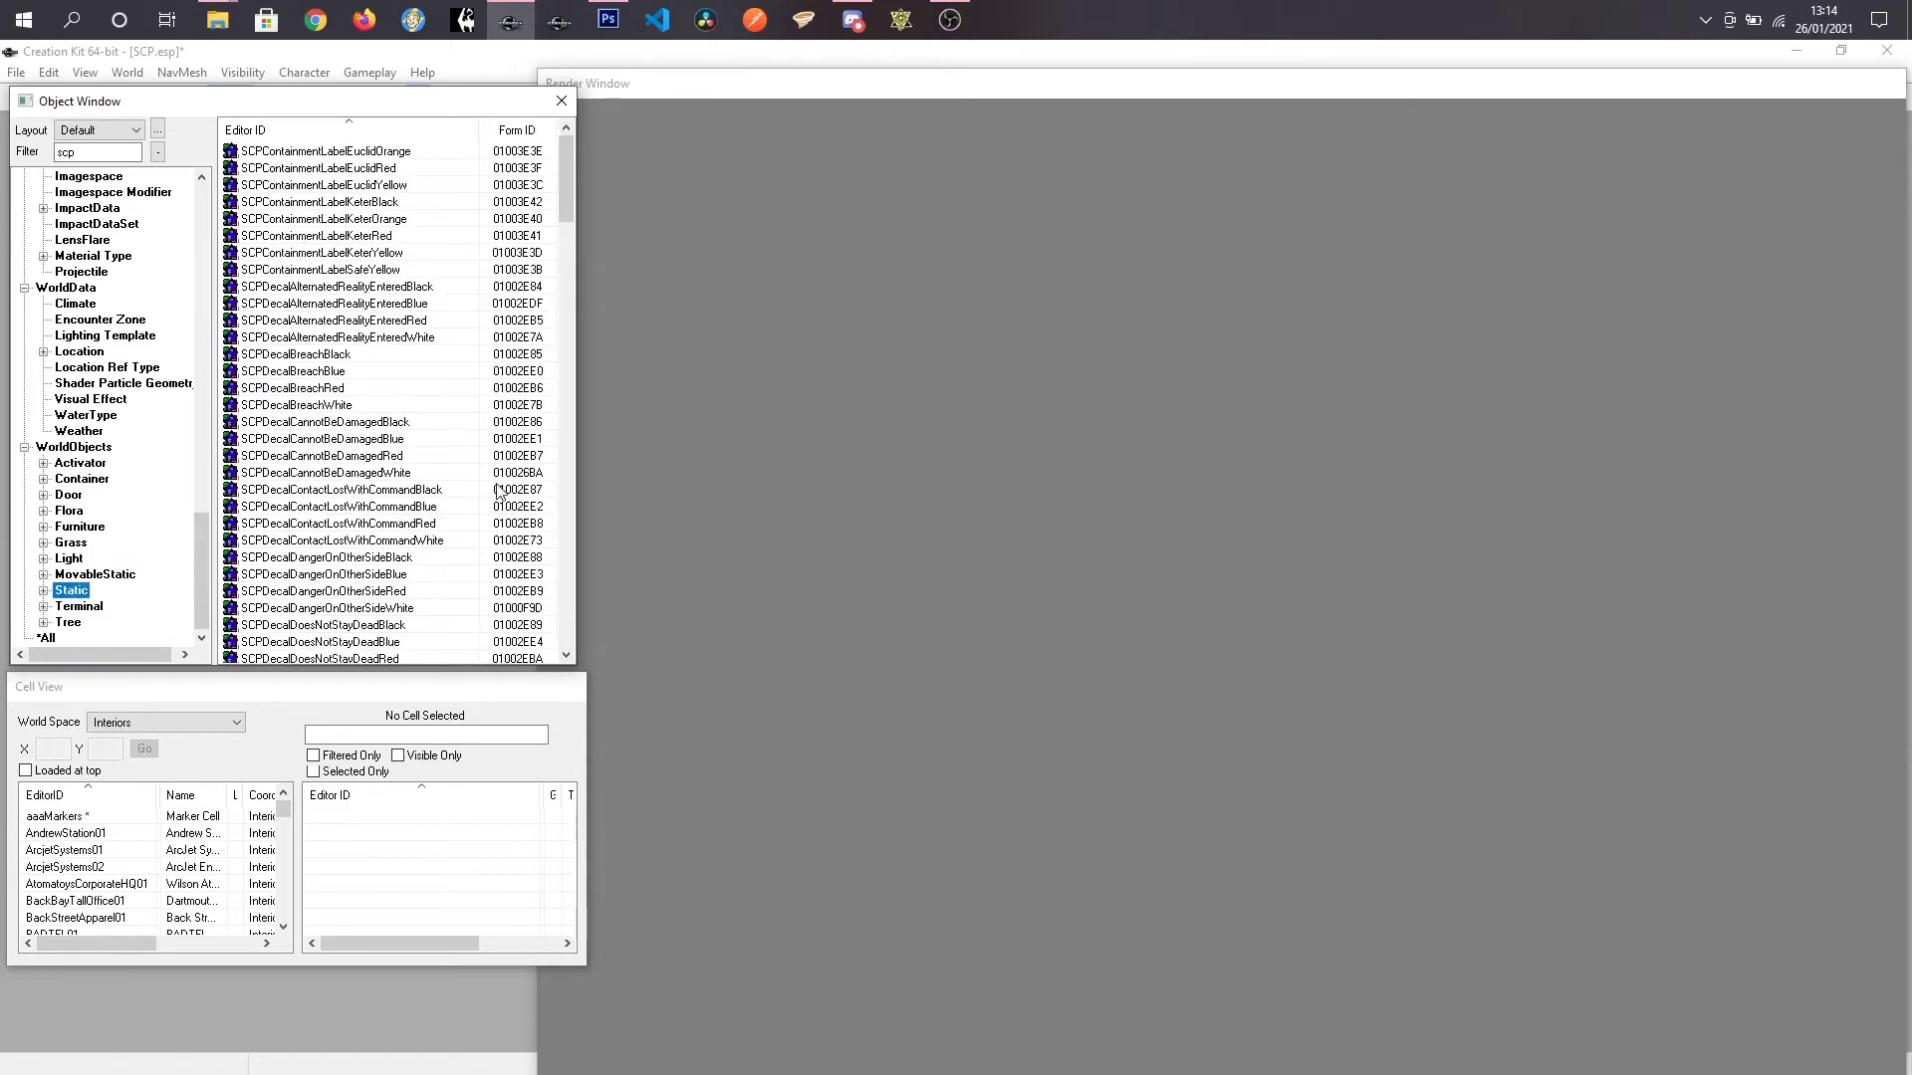
pyautogui.moveTo(567, 195)
pyautogui.mouseDown()
pyautogui.moveTo(561, 627)
pyautogui.moveTo(571, 176)
pyautogui.mouseUp()
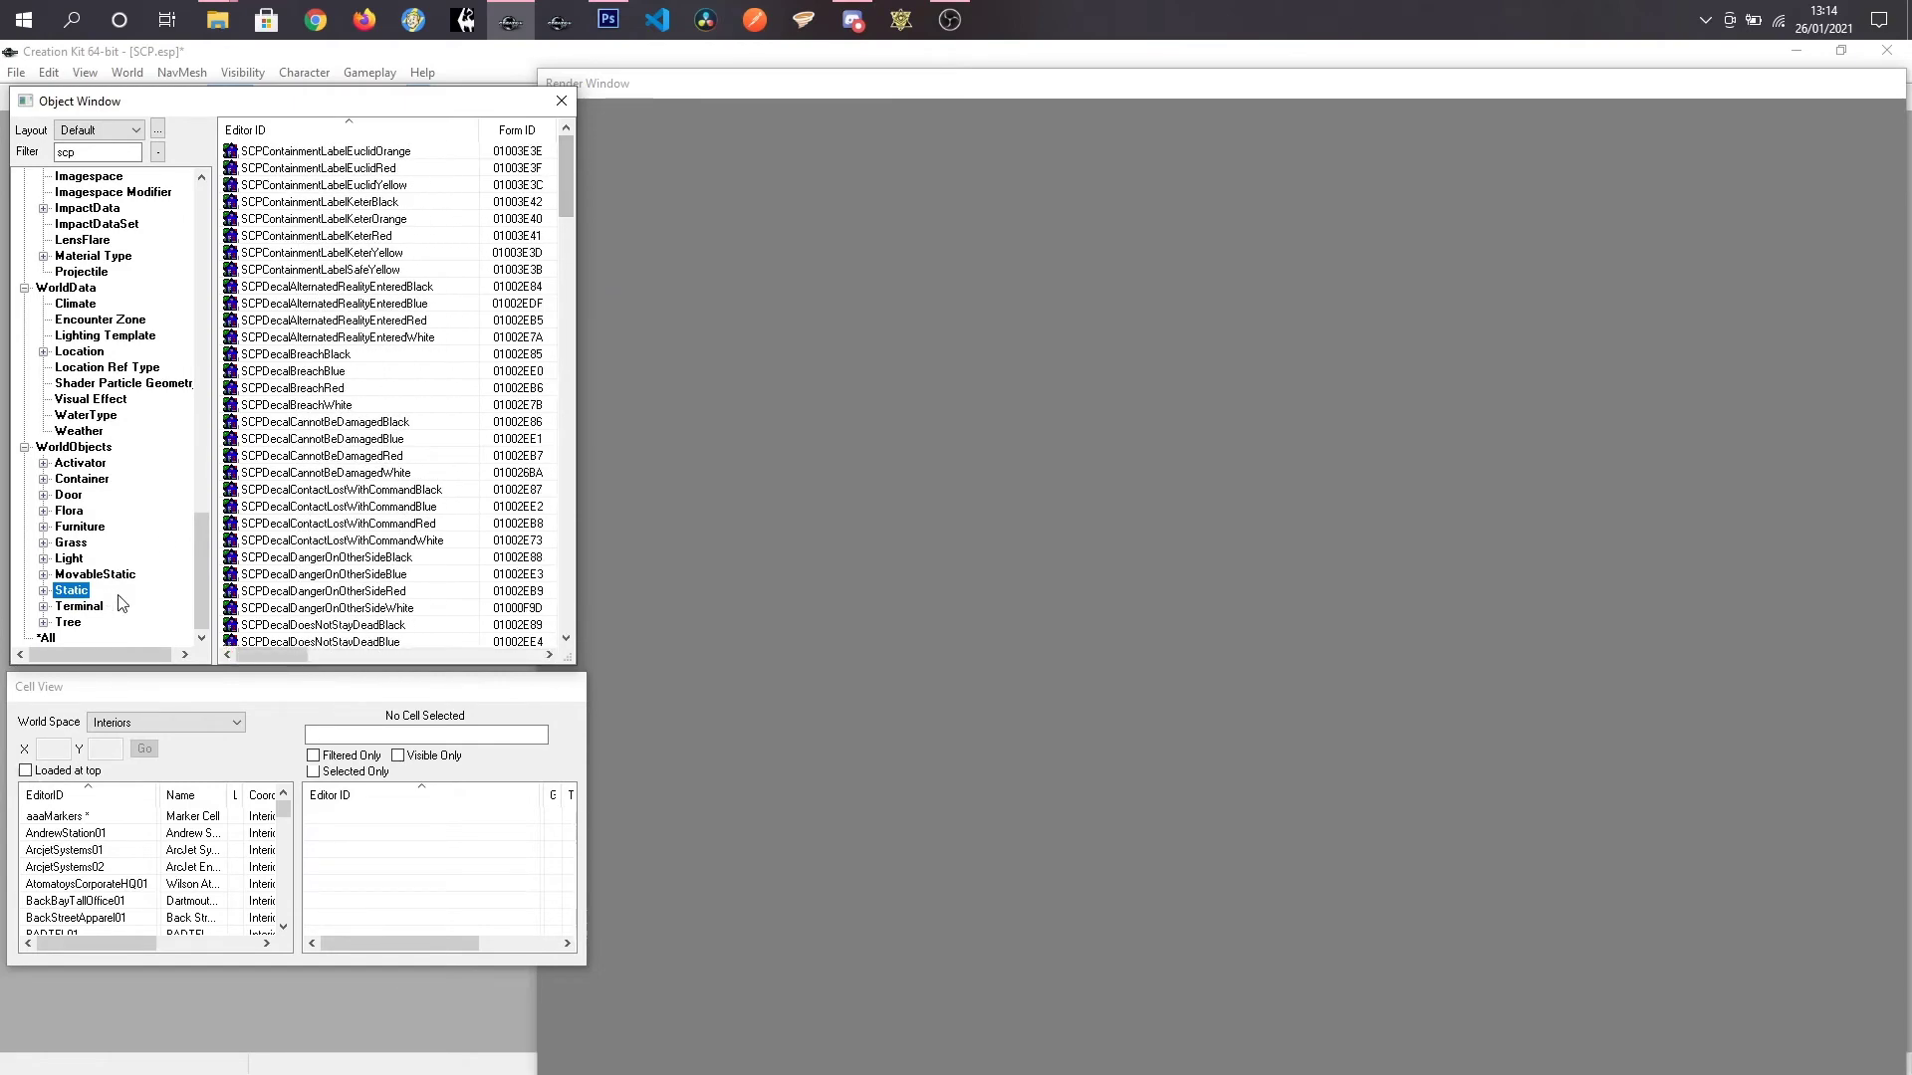
pyautogui.click(84, 480)
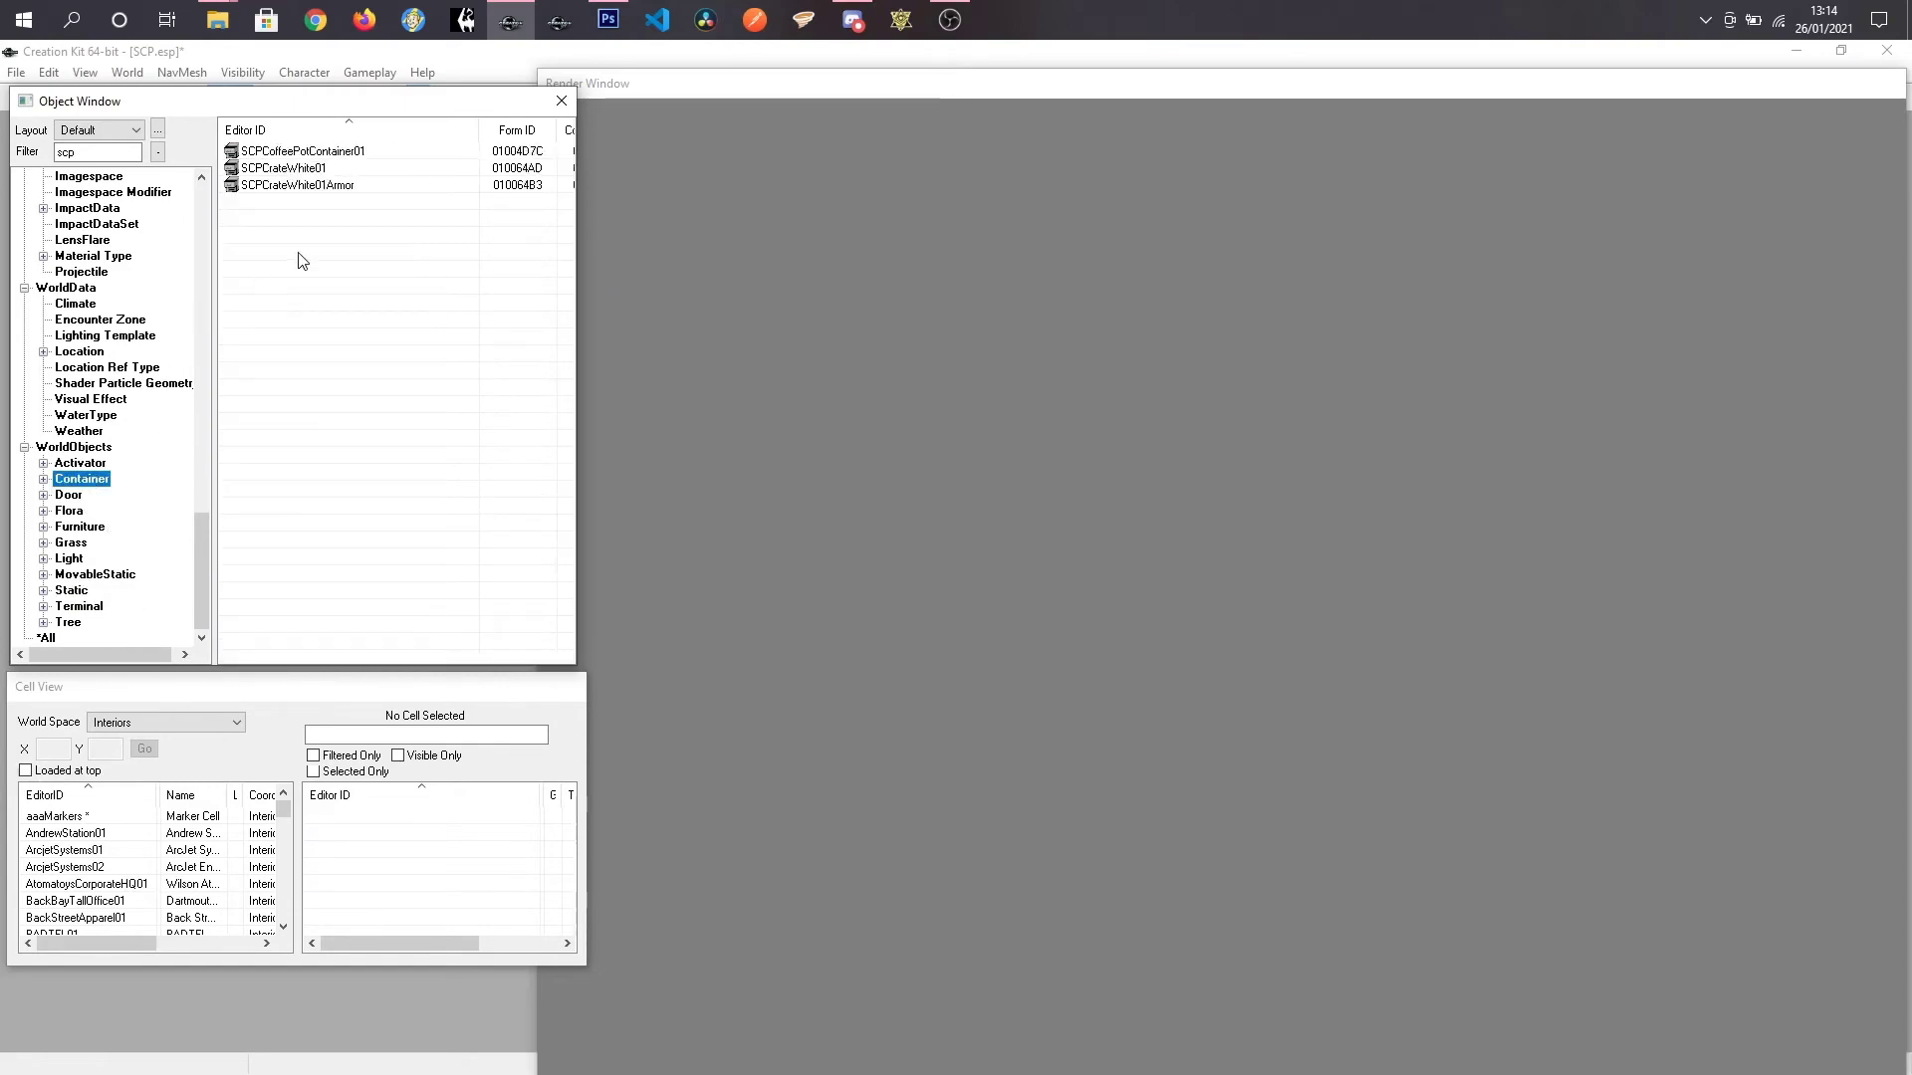
pyautogui.rightClick(284, 169)
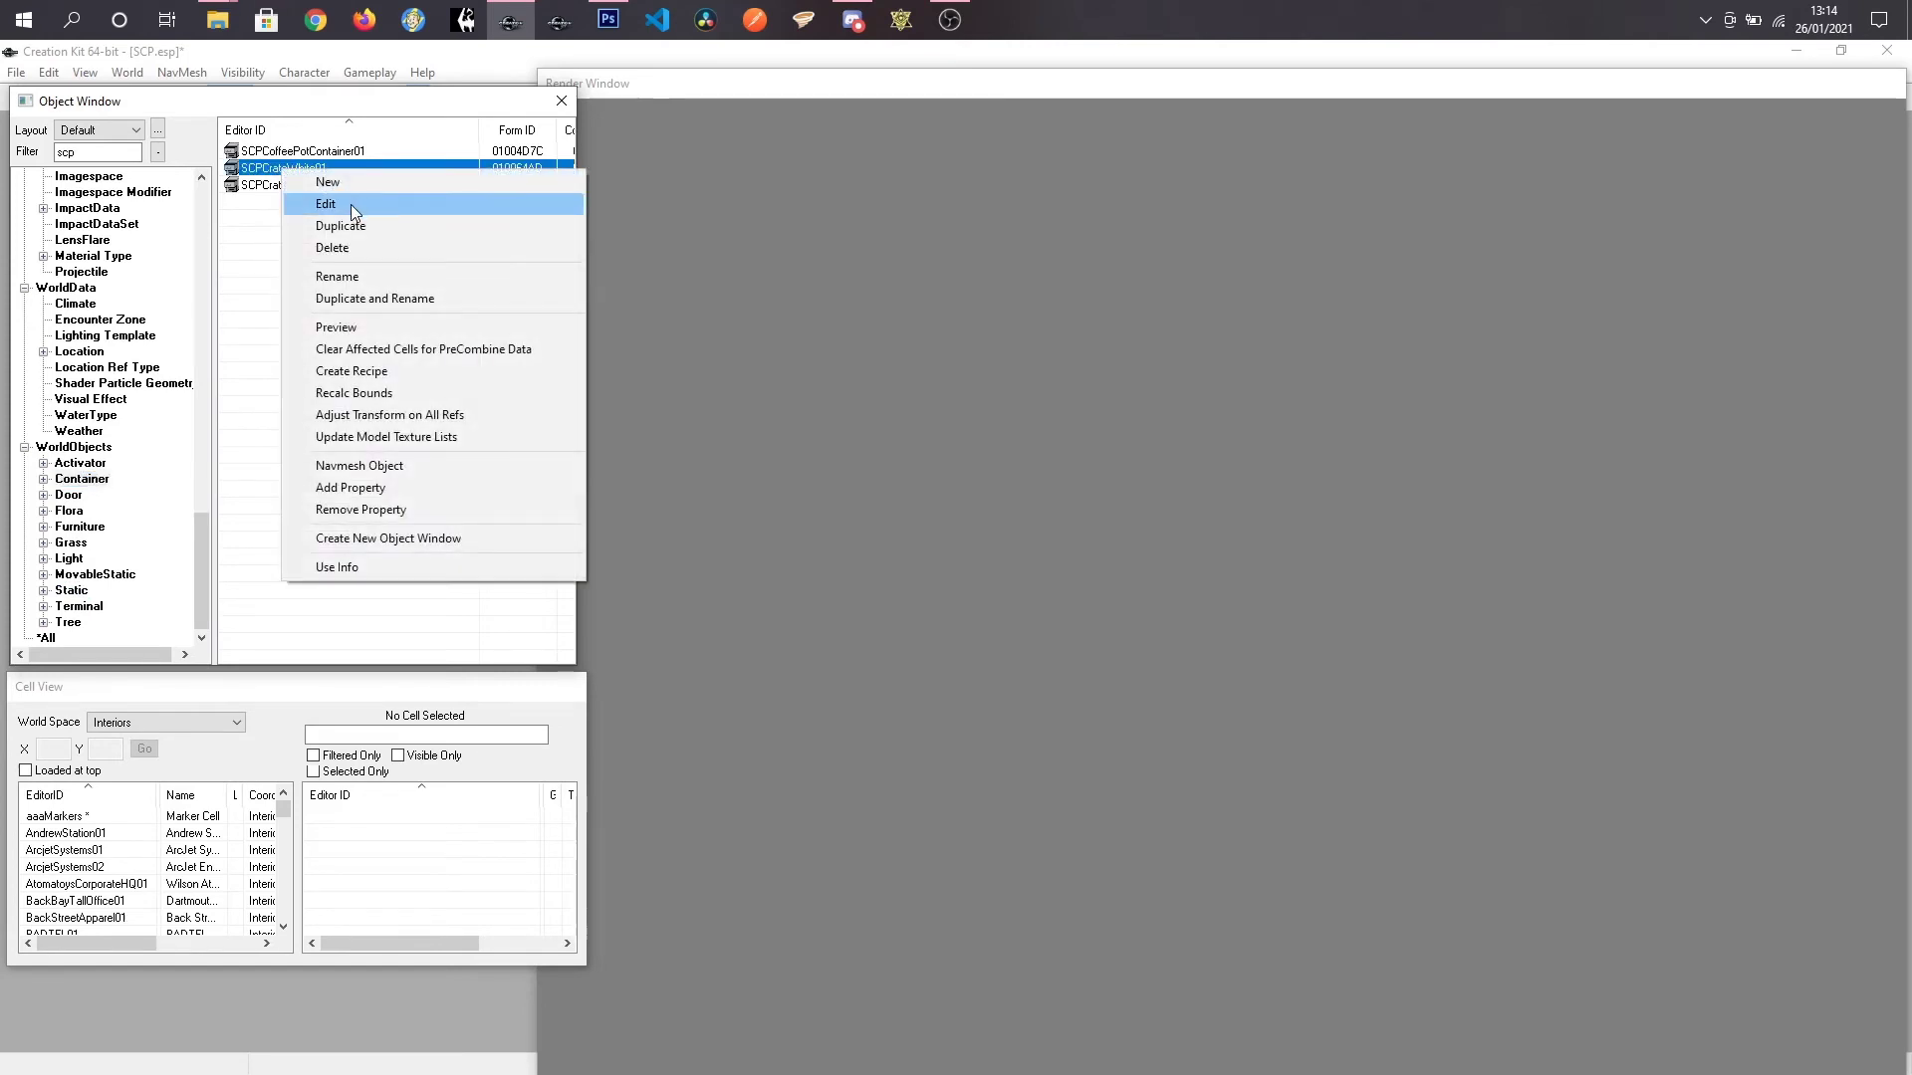
pyautogui.click(350, 206)
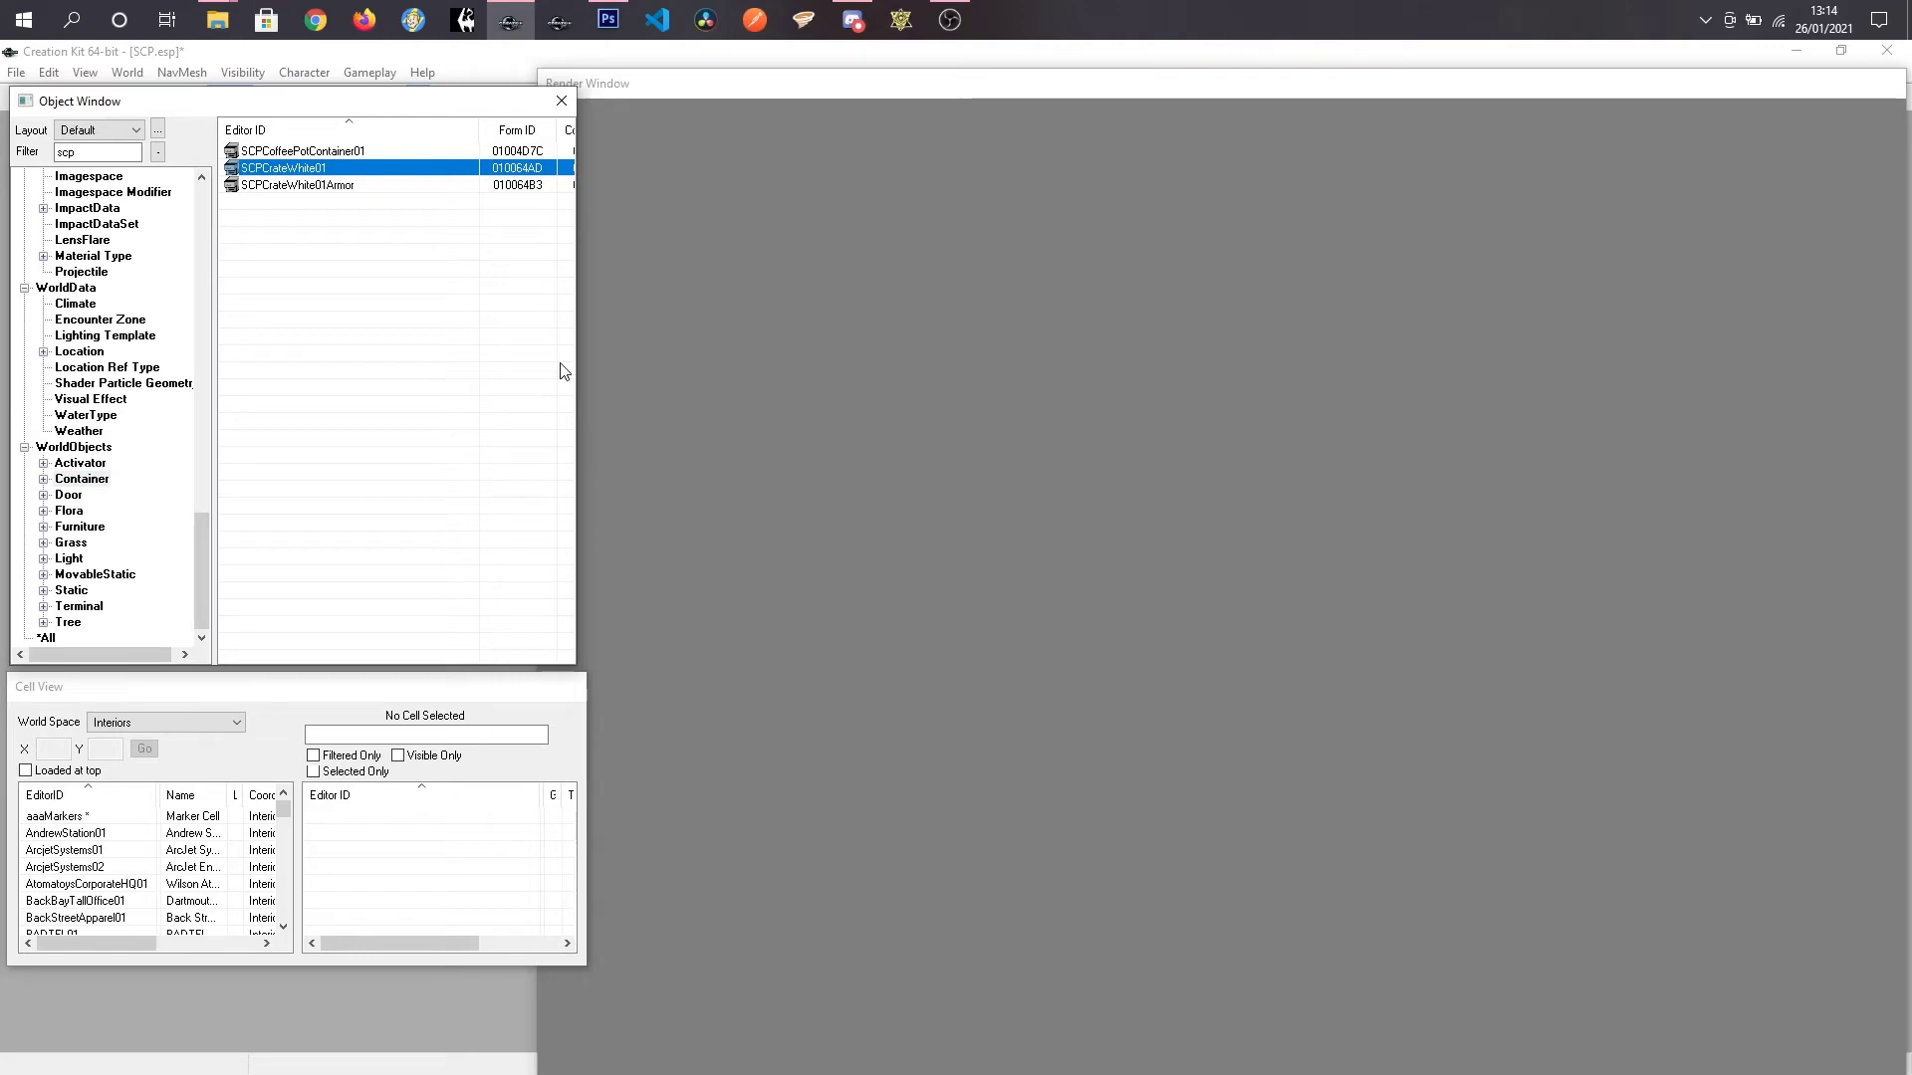
# Step: Set the crate model's Material Swap to SCPCrateRed_MSWP in Model Data and confirm
pyautogui.scroll(3, 1323, 552)
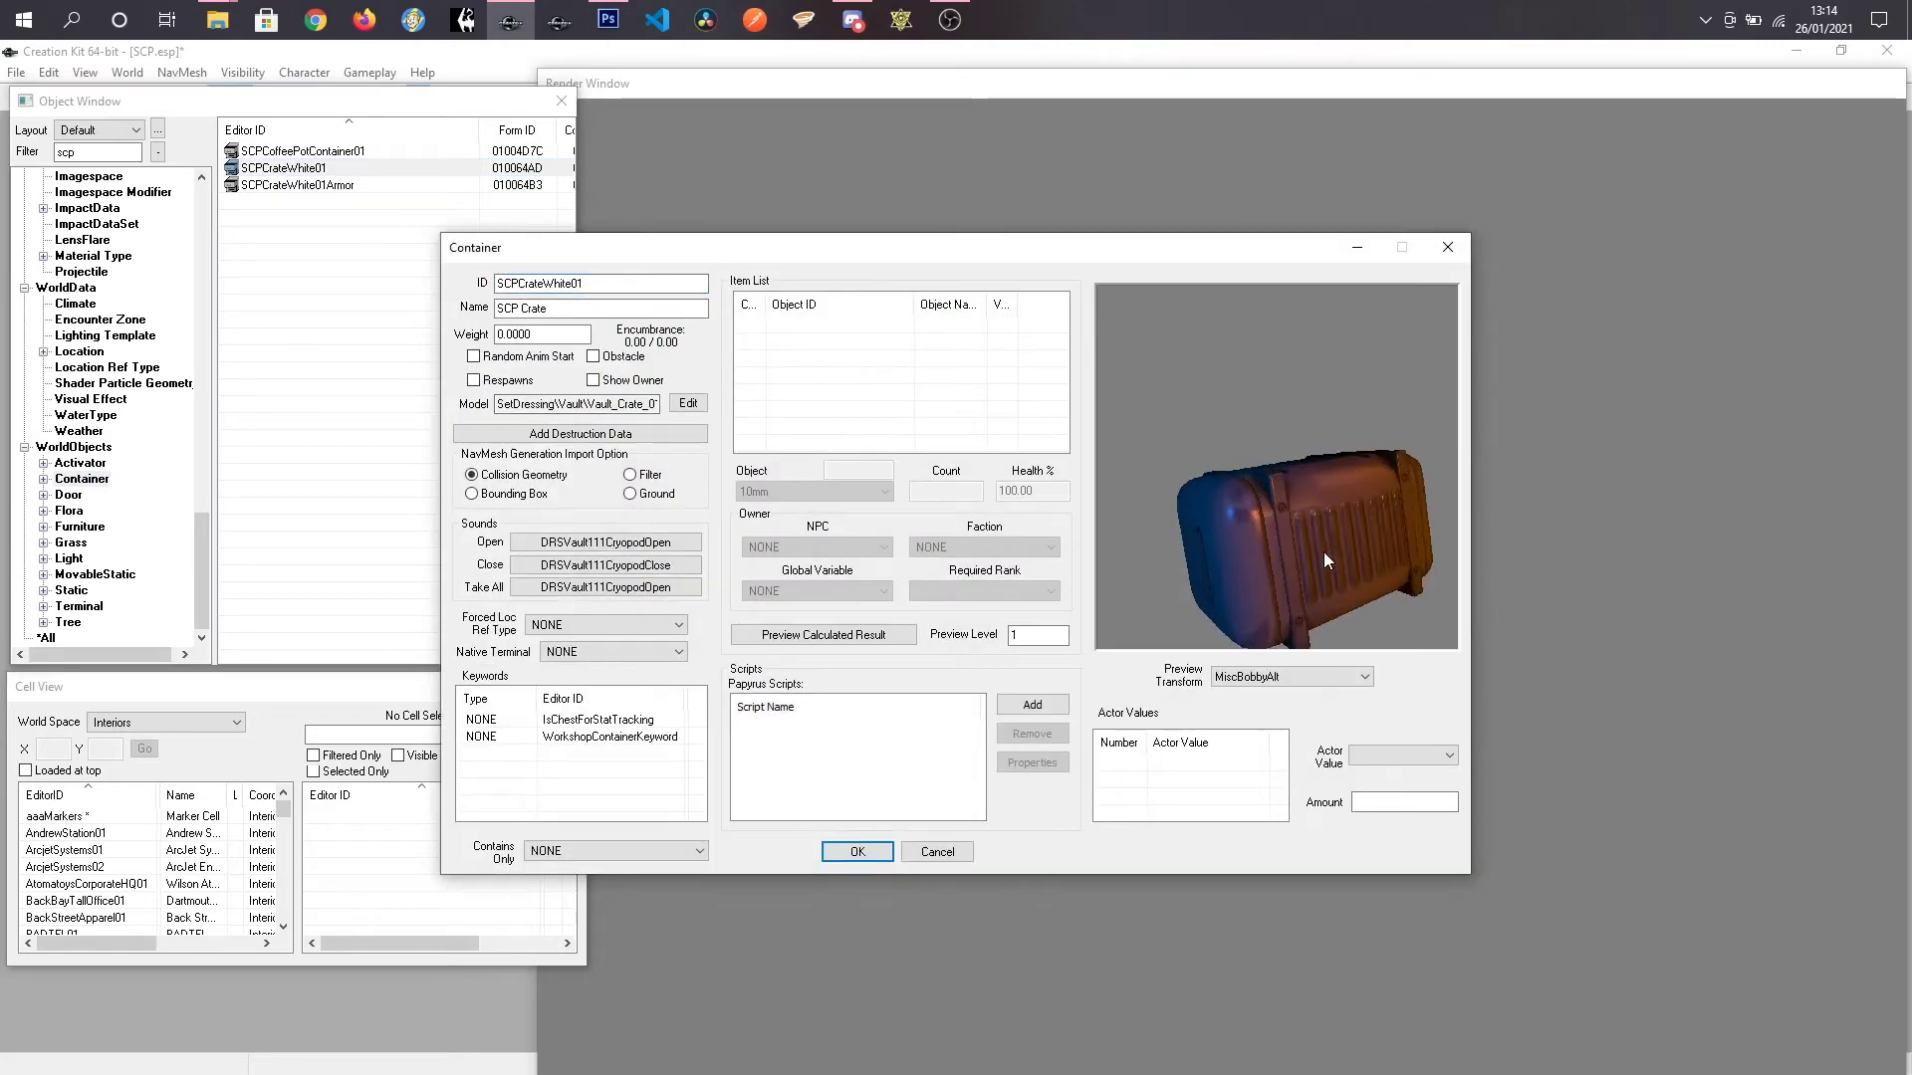
pyautogui.moveTo(1323, 552); pyautogui.dragTo(1557, 523)
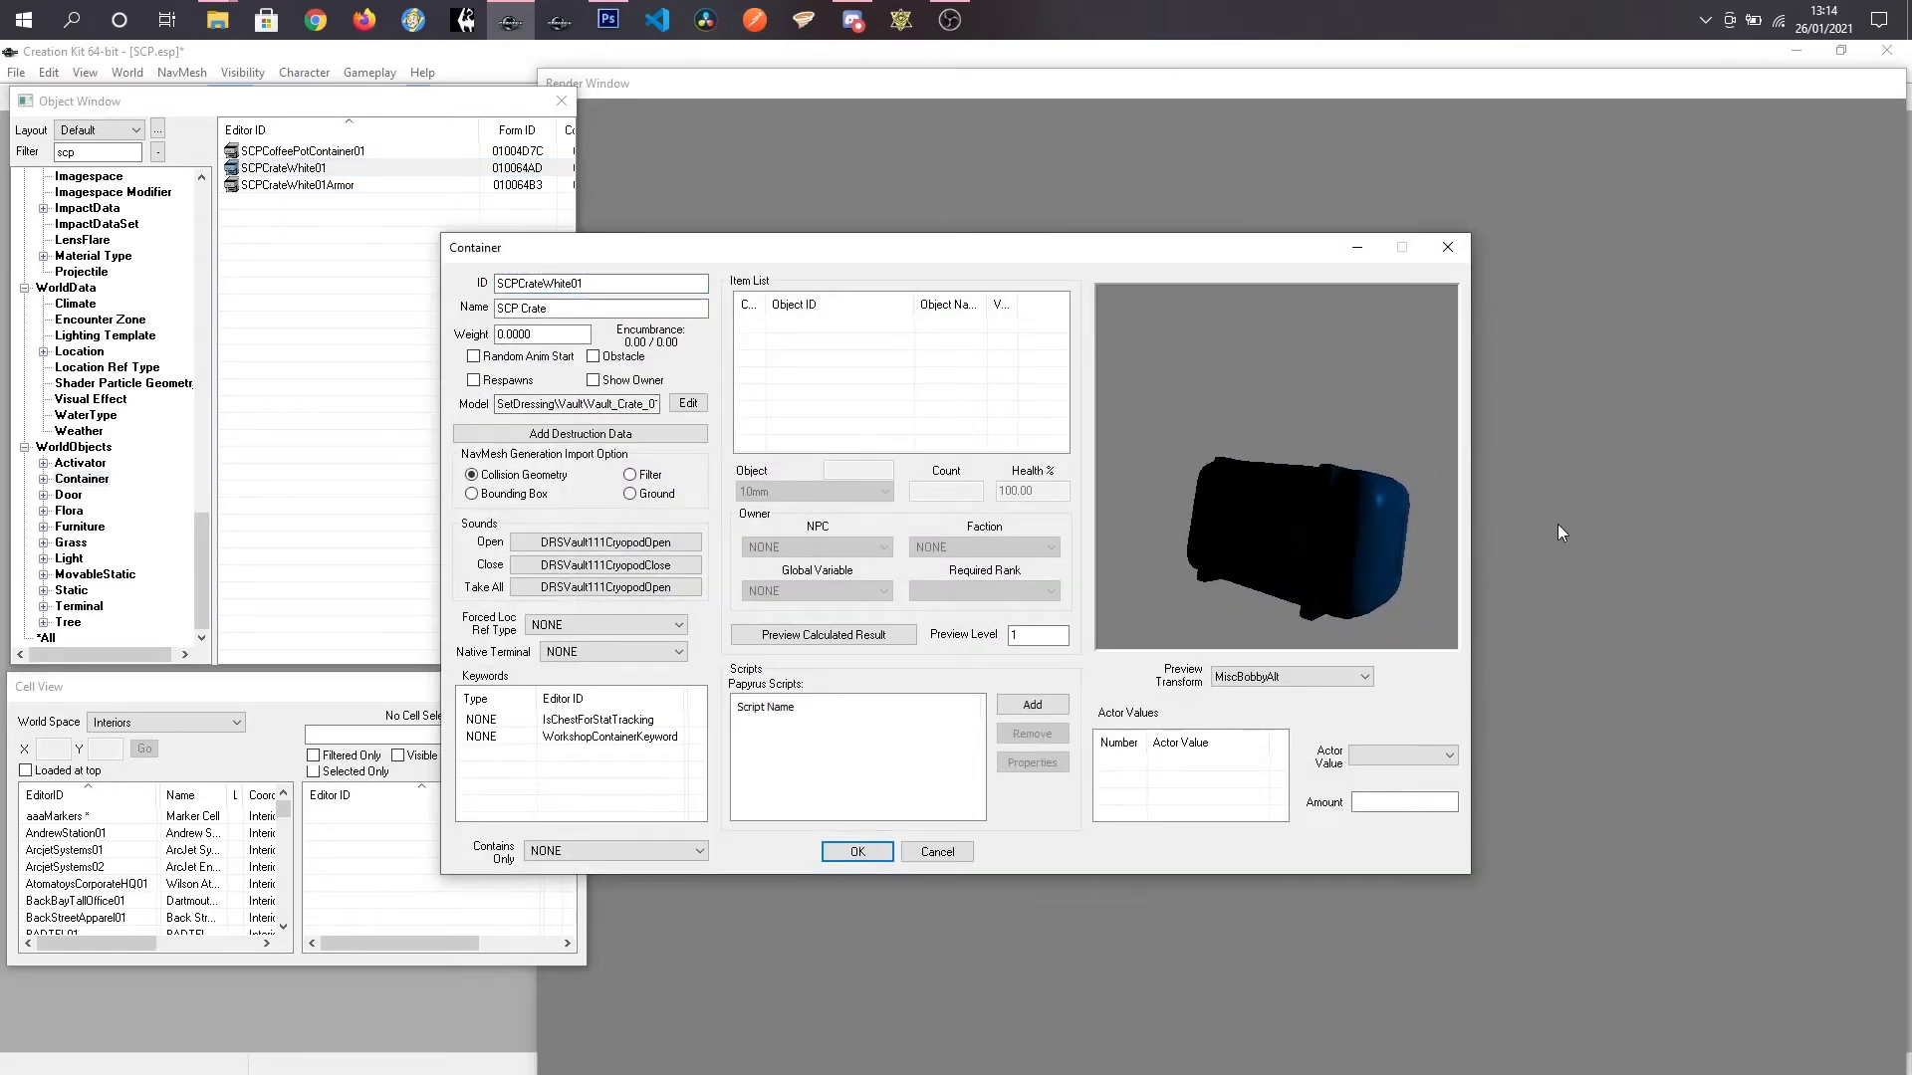
pyautogui.scroll(3, 1263, 576)
pyautogui.scroll(-3, 1262, 575)
pyautogui.moveTo(1318, 576); pyautogui.dragTo(1305, 532)
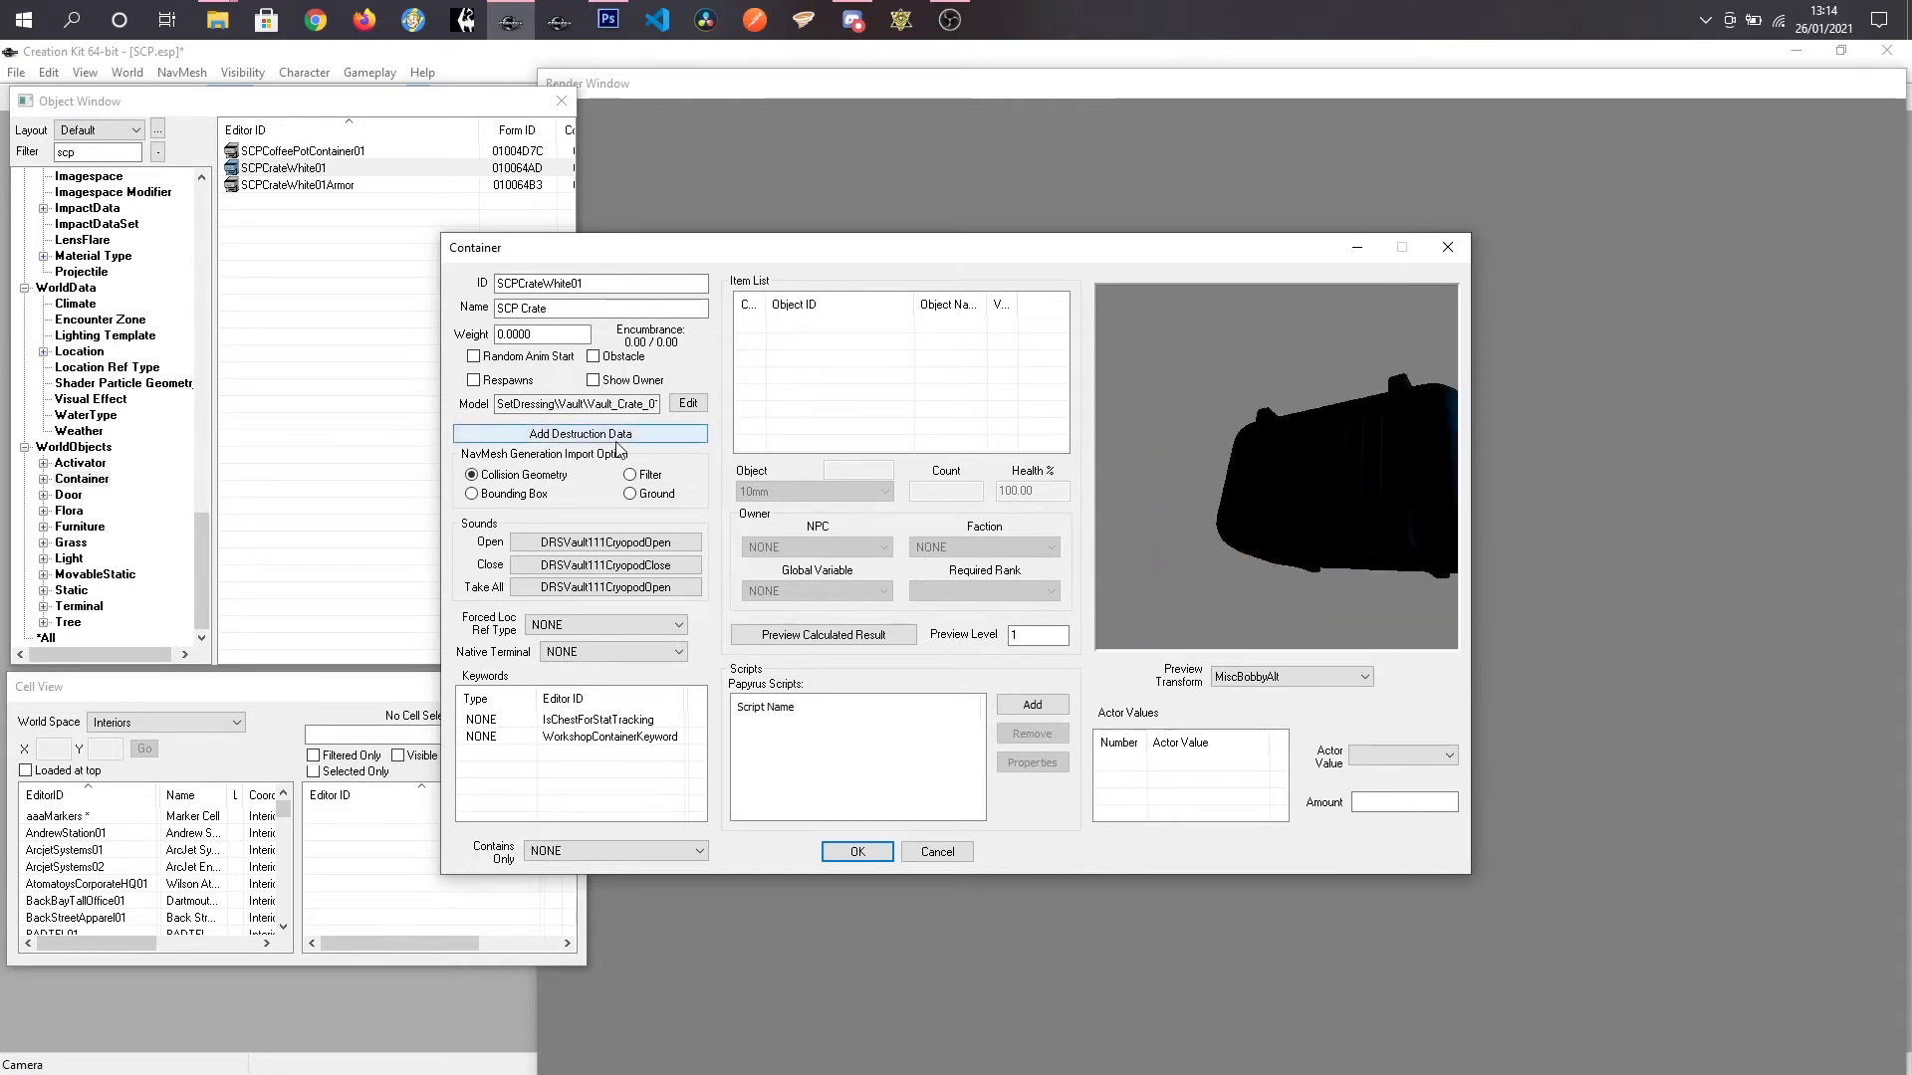
pyautogui.click(677, 407)
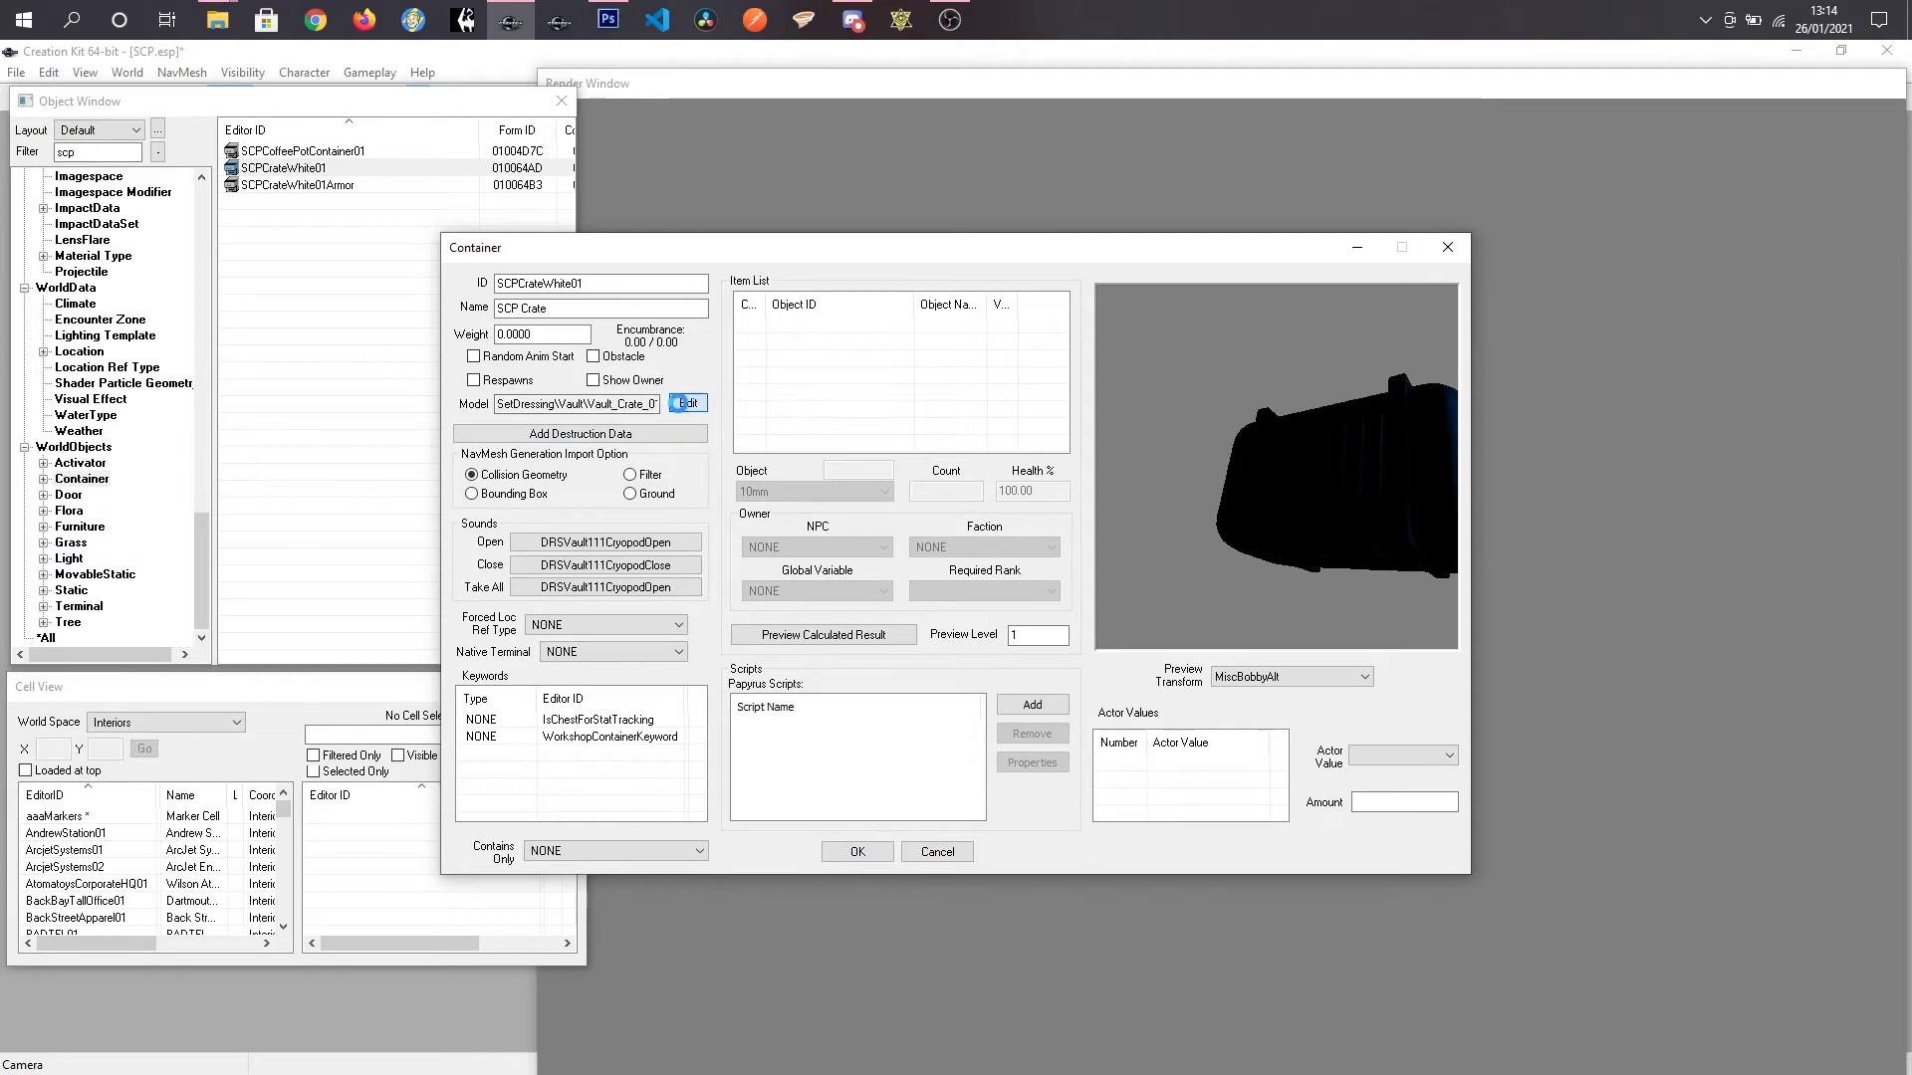
pyautogui.click(662, 261)
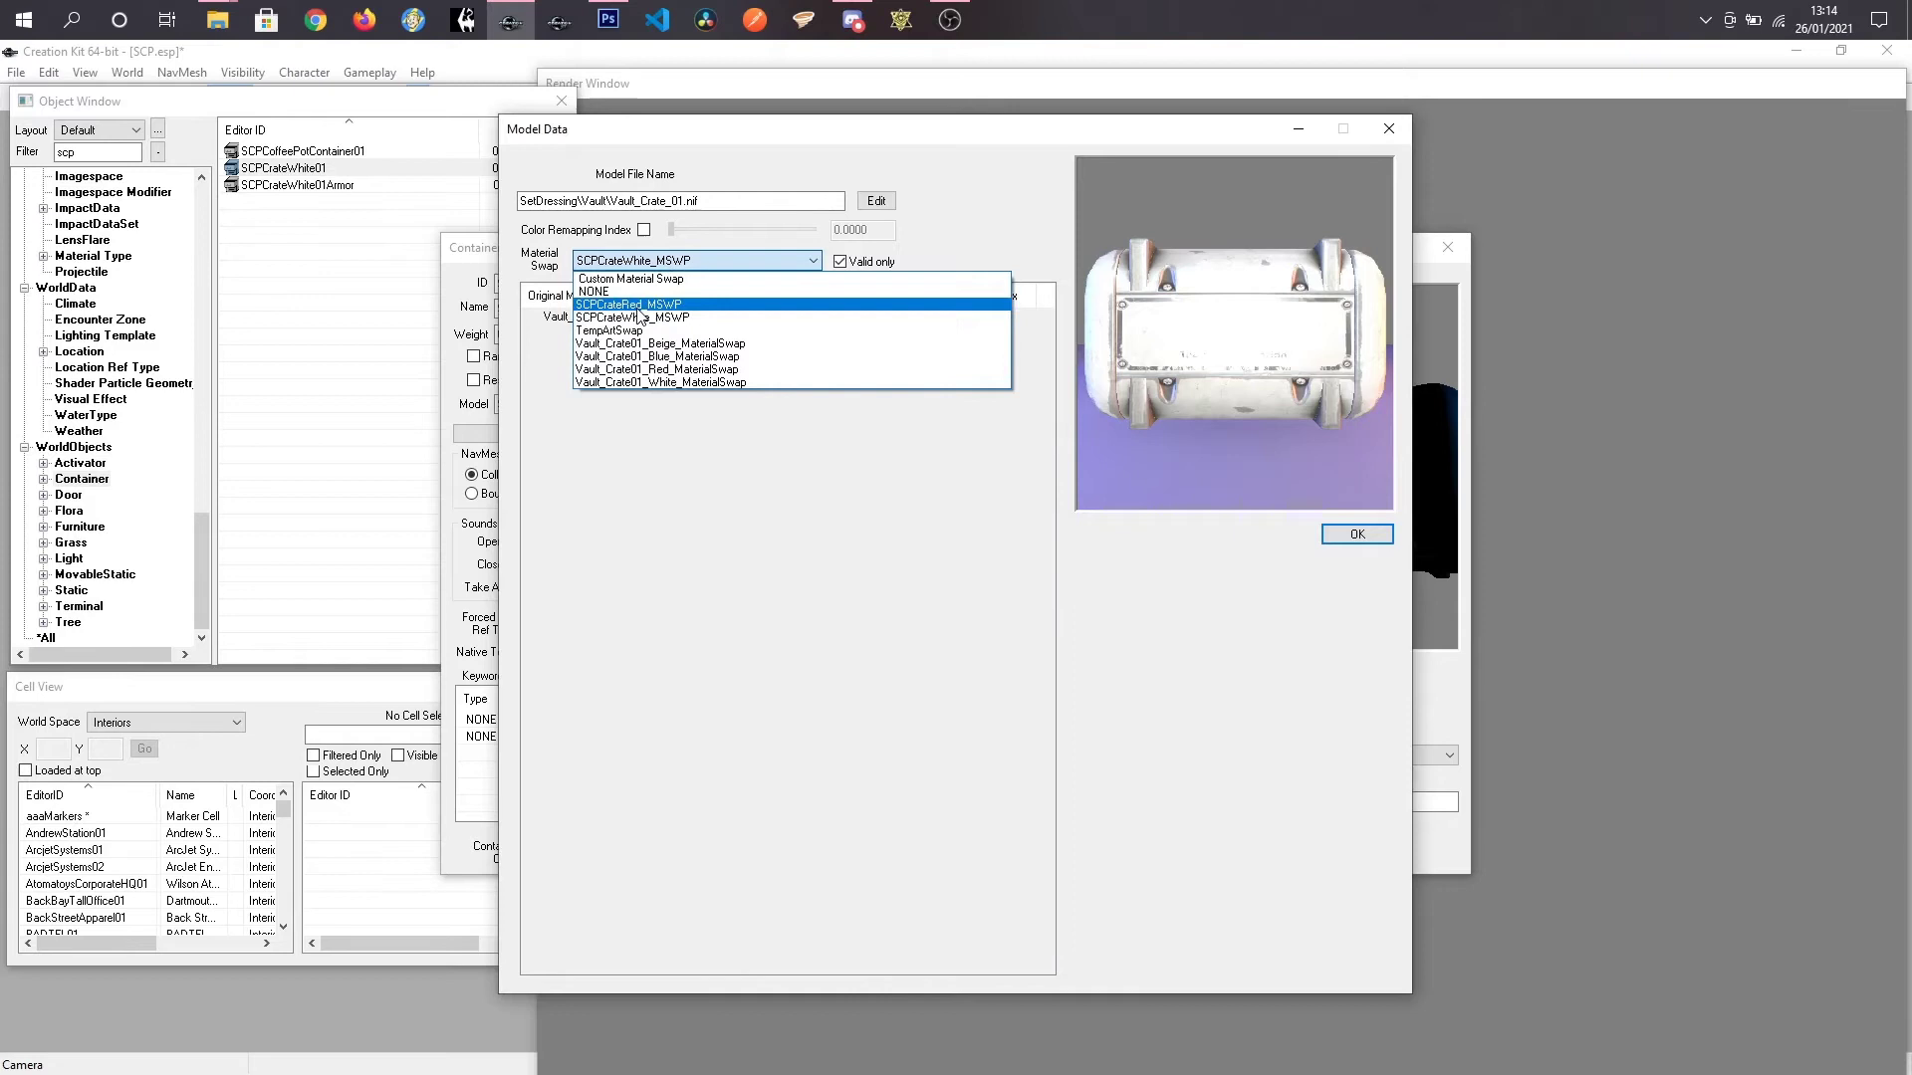
pyautogui.click(638, 305)
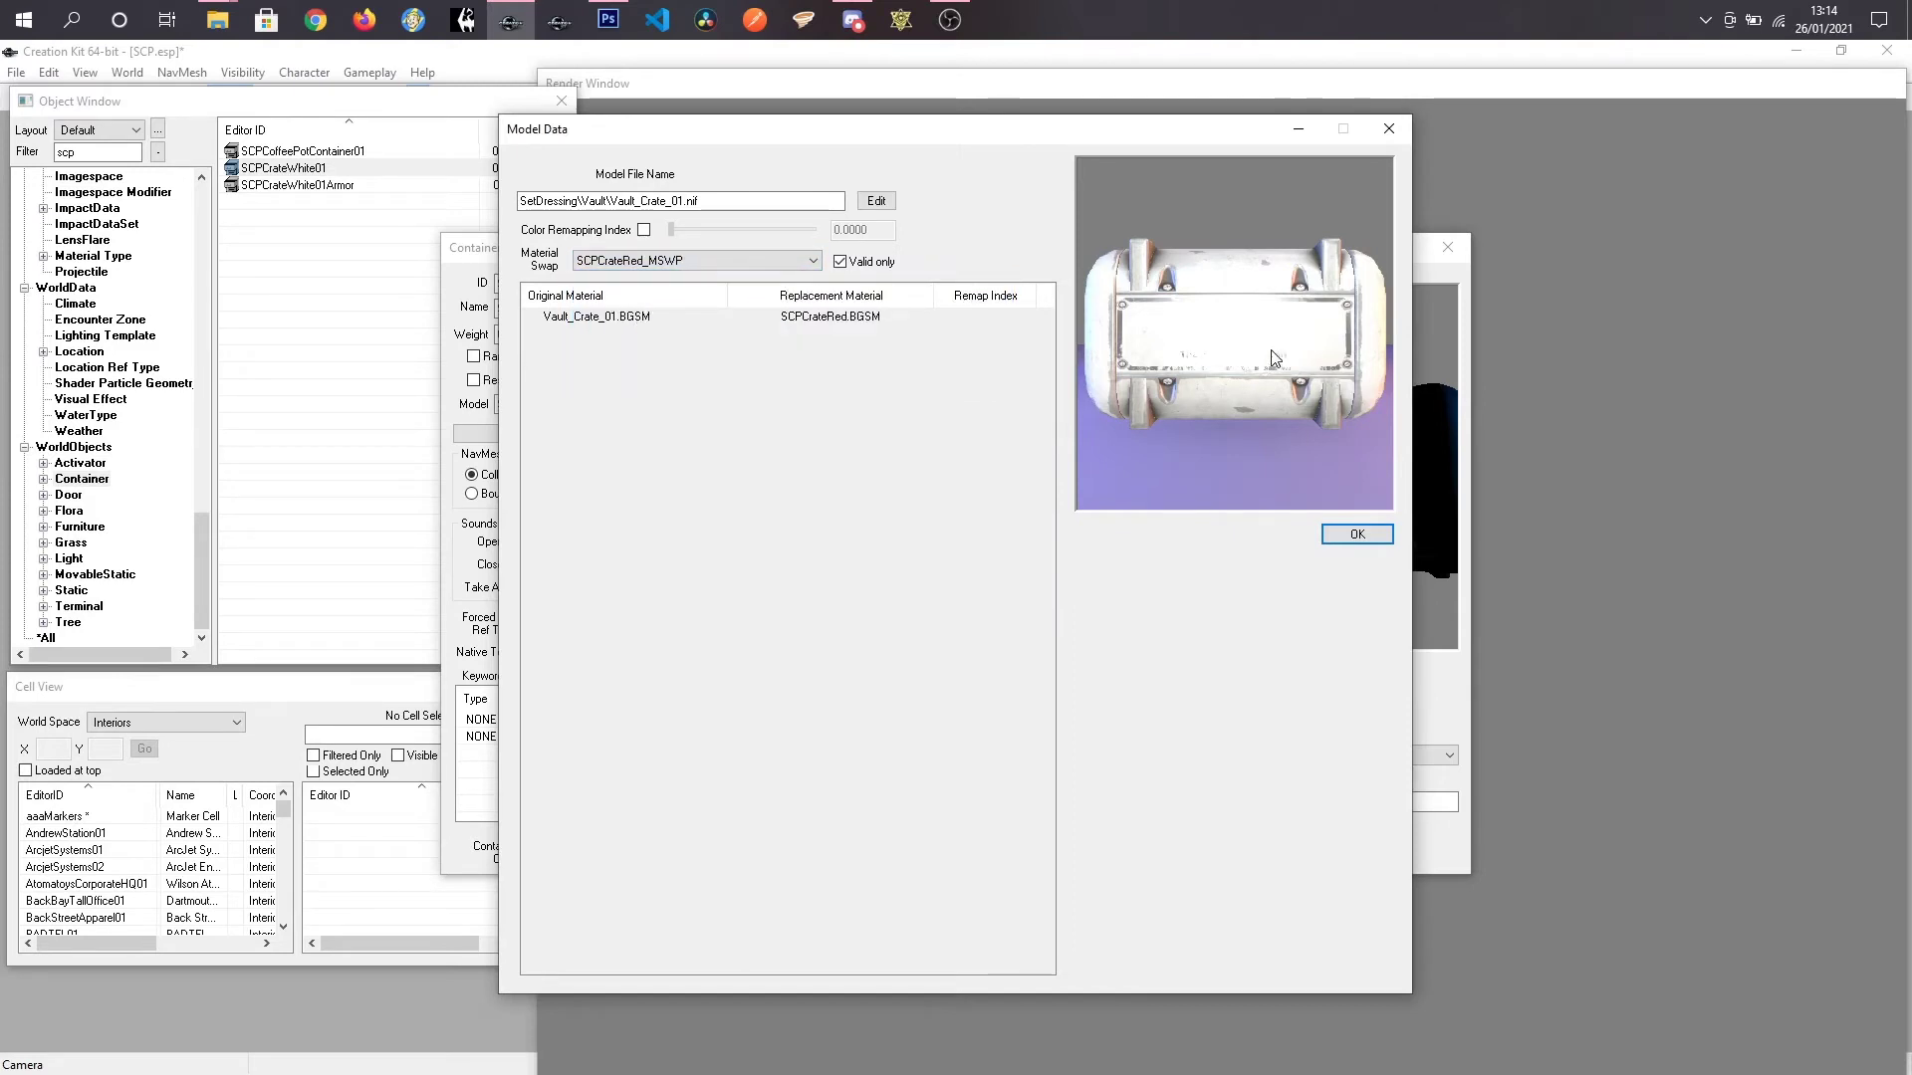
pyautogui.moveTo(1273, 357); pyautogui.dragTo(1224, 364)
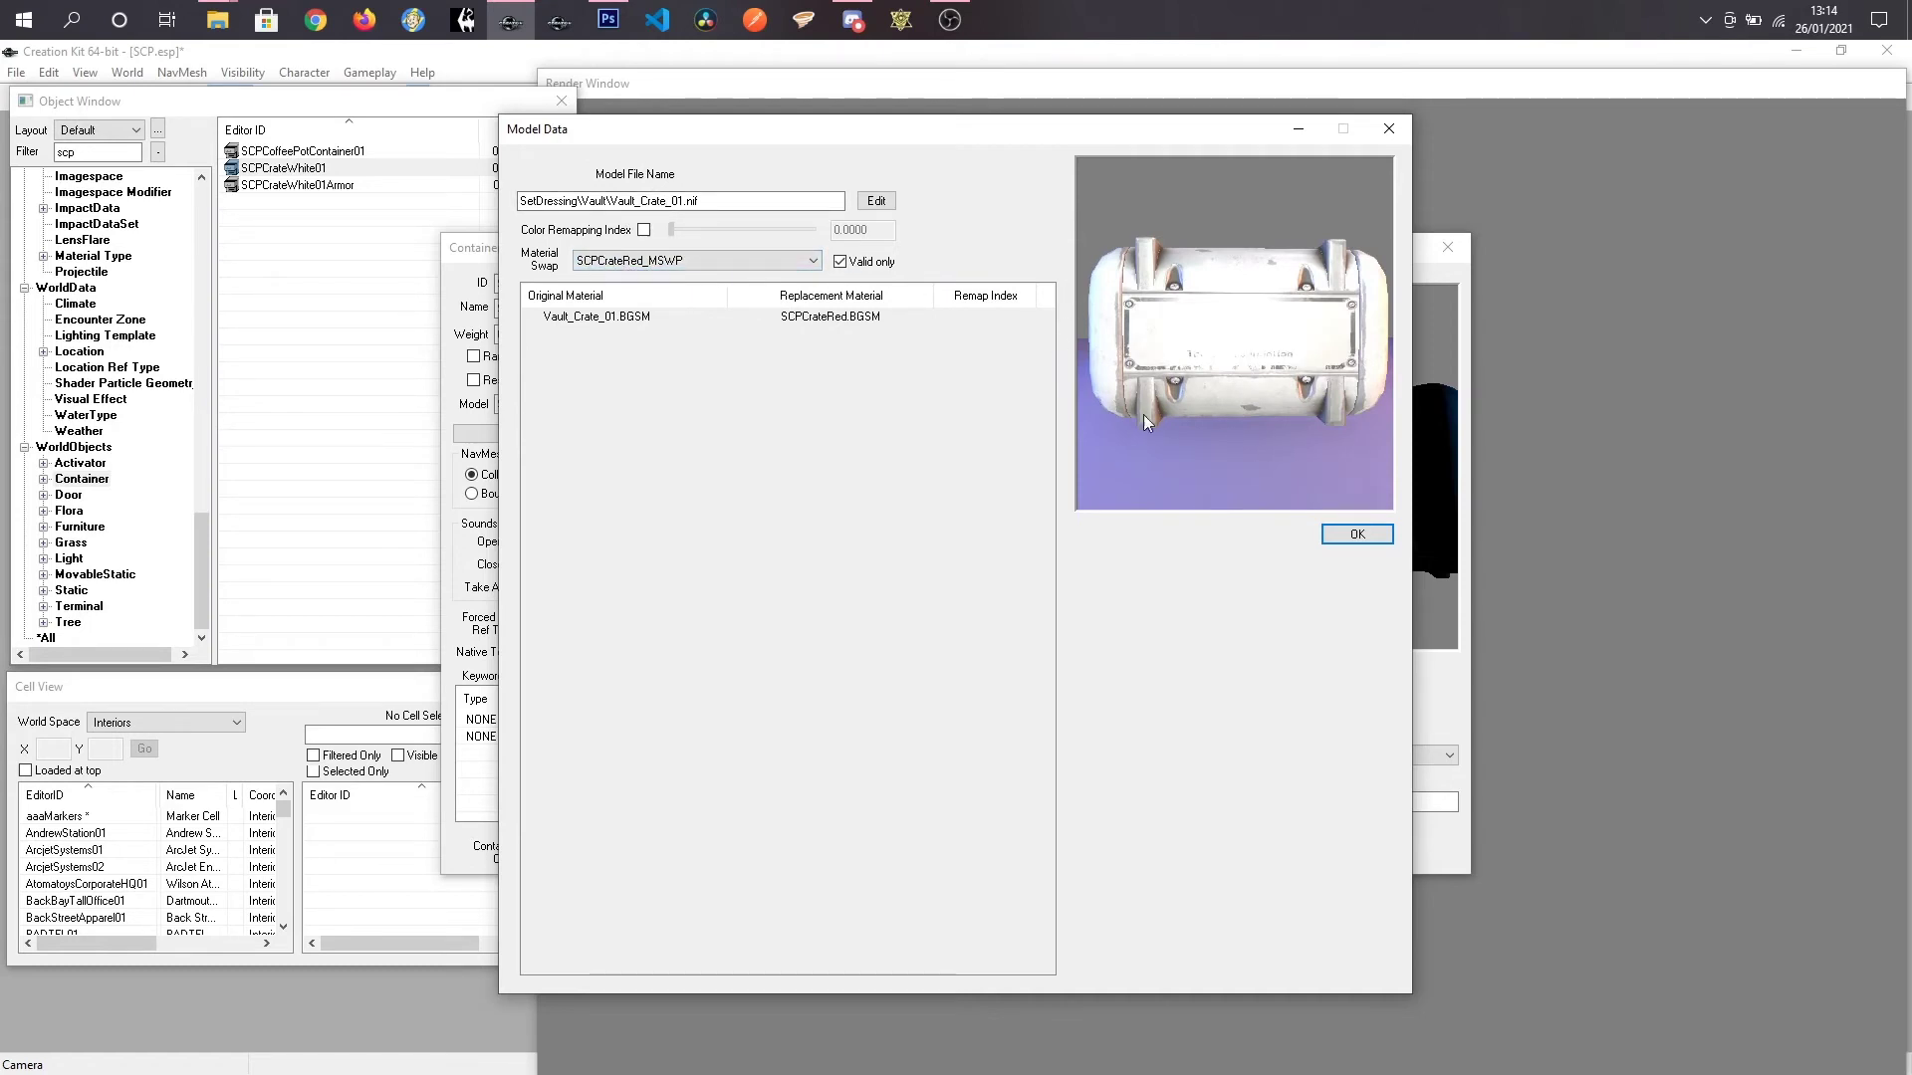
pyautogui.click(1327, 541)
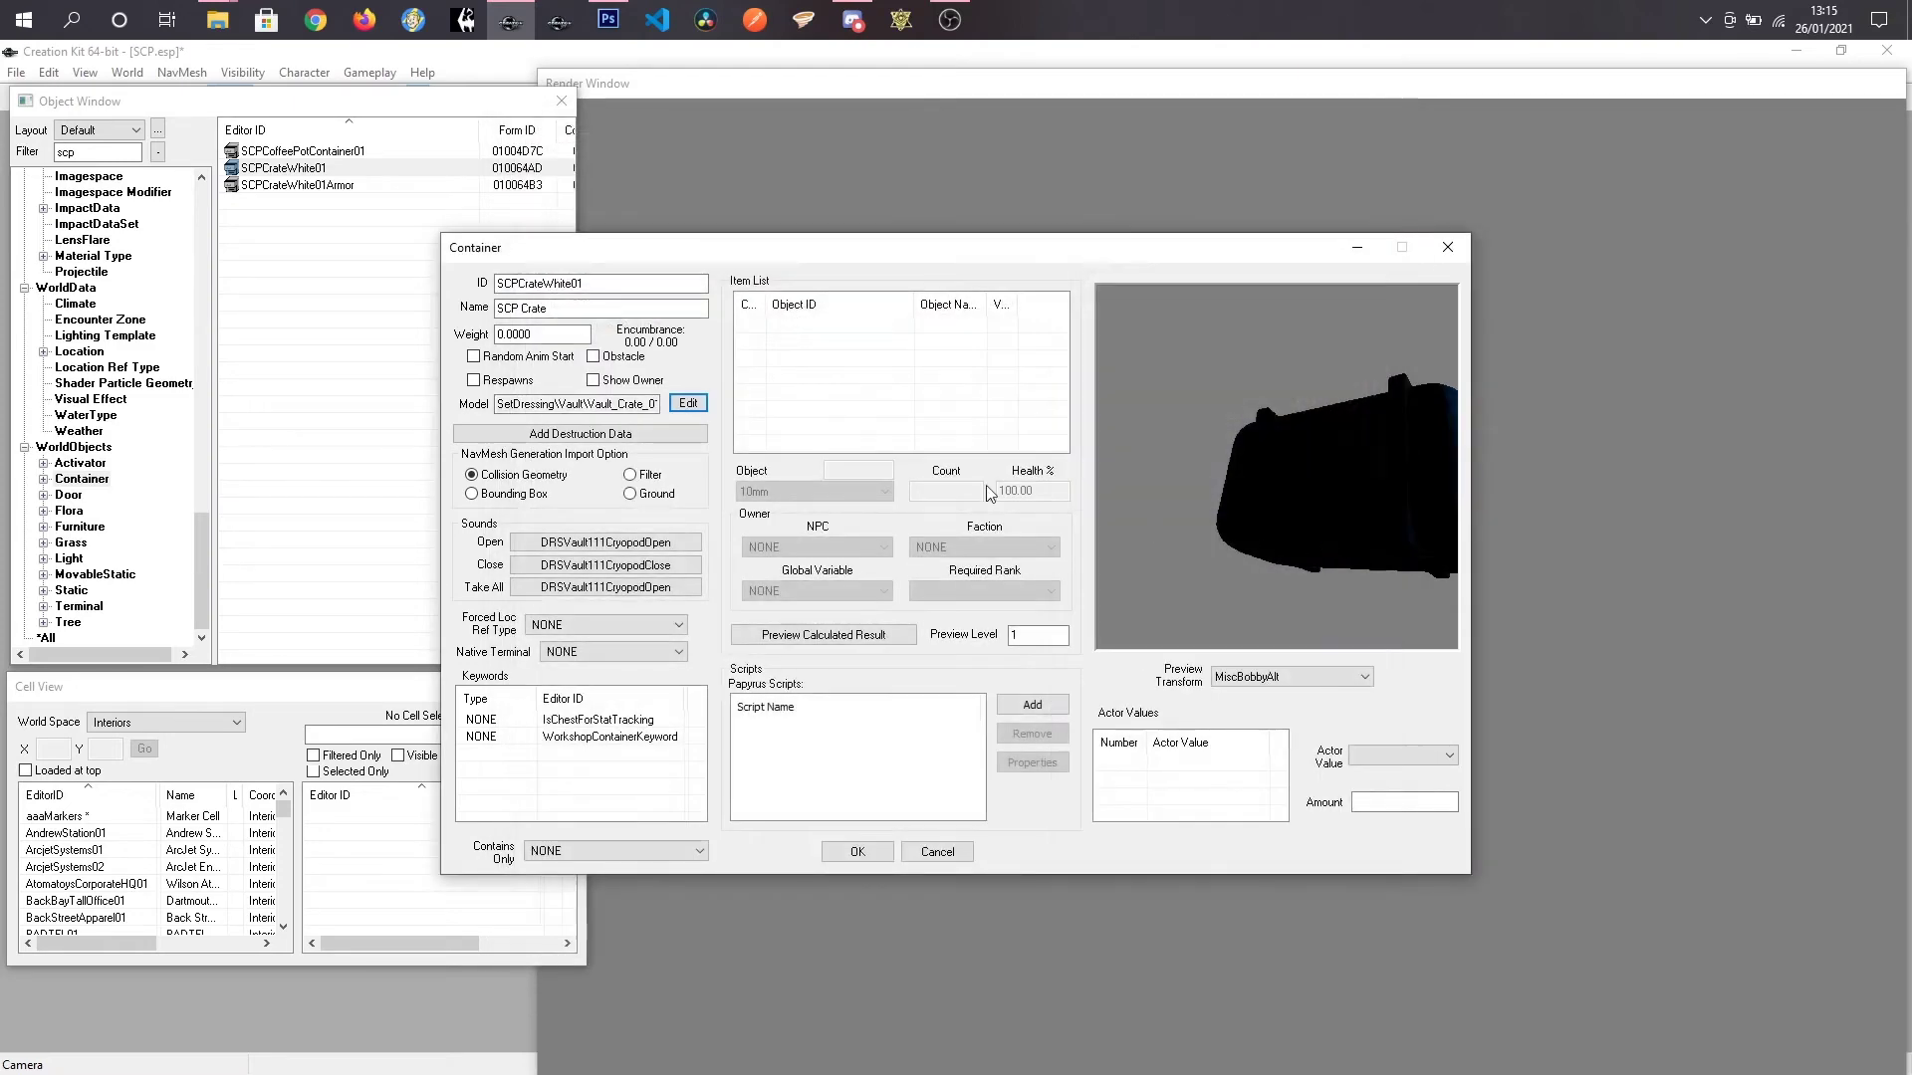
# Step: Change the container ID to SCPCrateRed01 and save it as a new form
pyautogui.moveTo(542, 284); pyautogui.dragTo(573, 284)
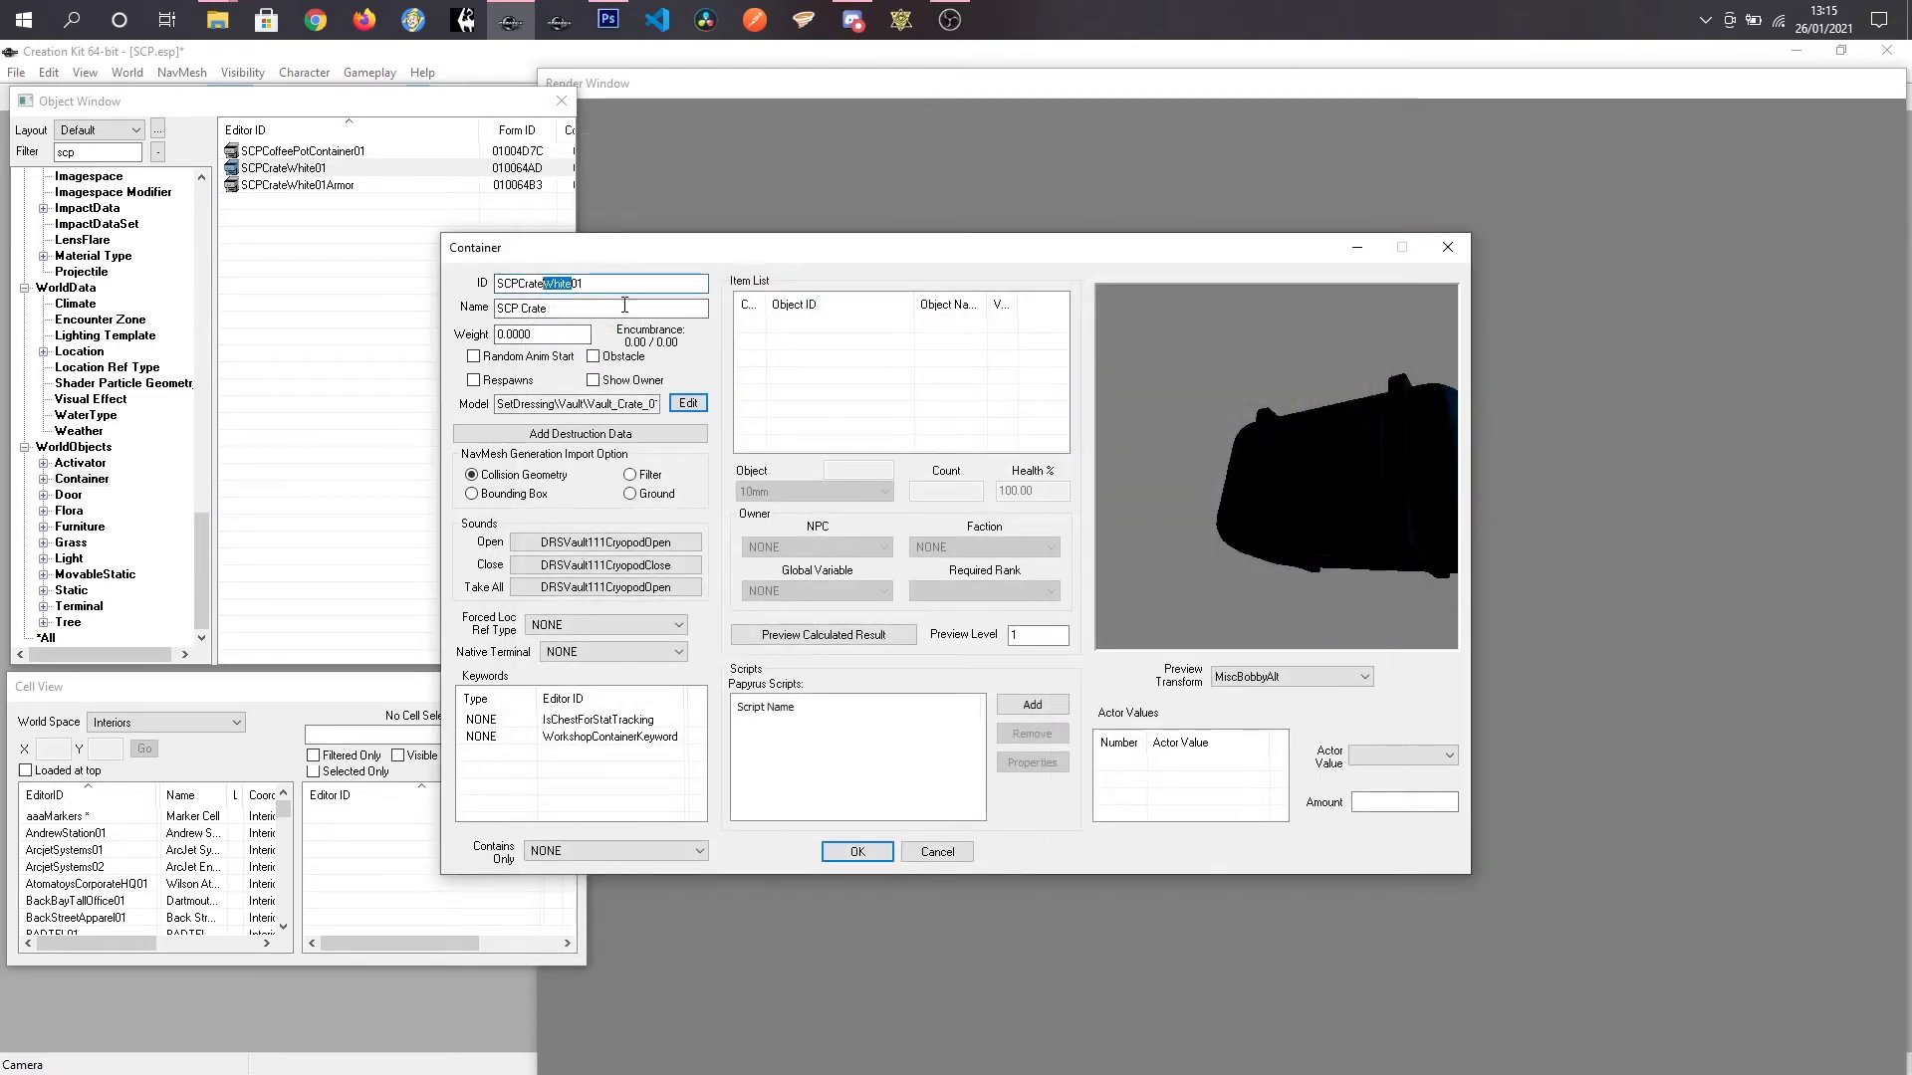
pyautogui.write('Red')
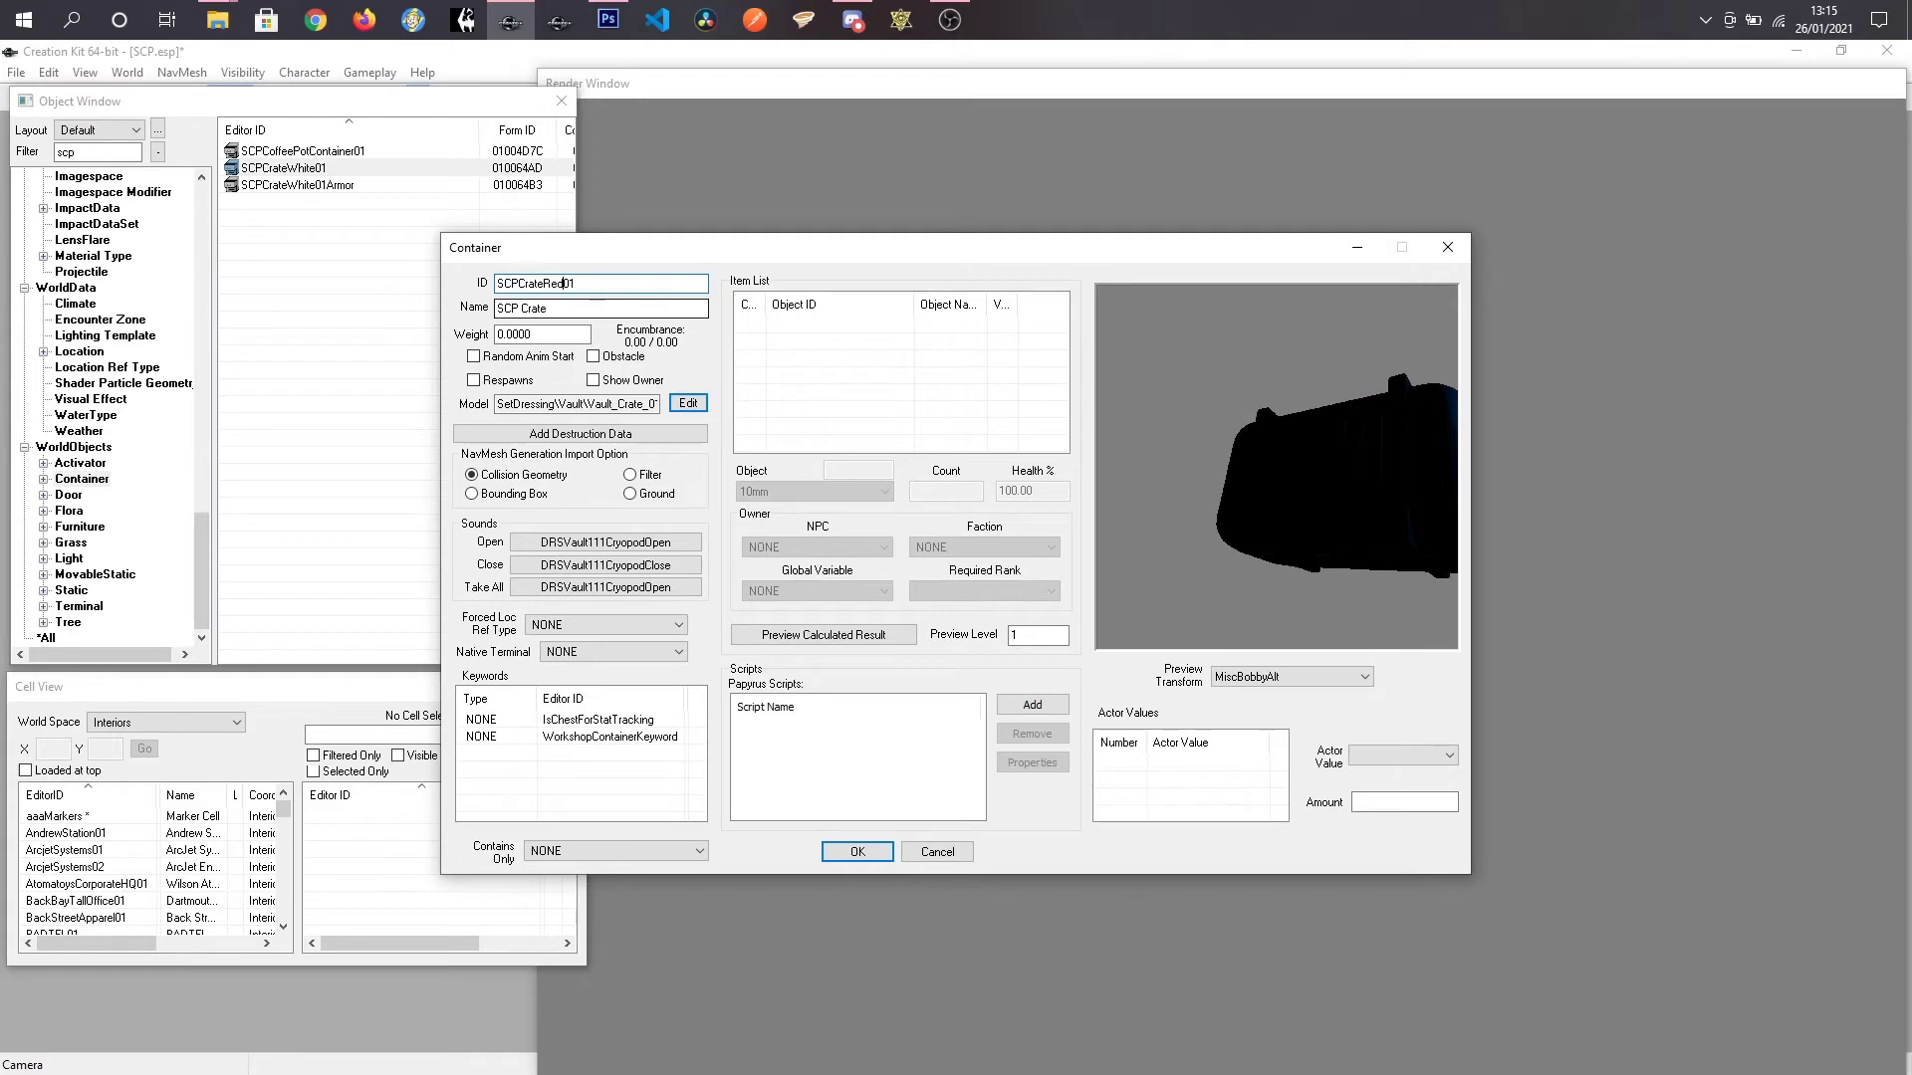
pyautogui.click(599, 308)
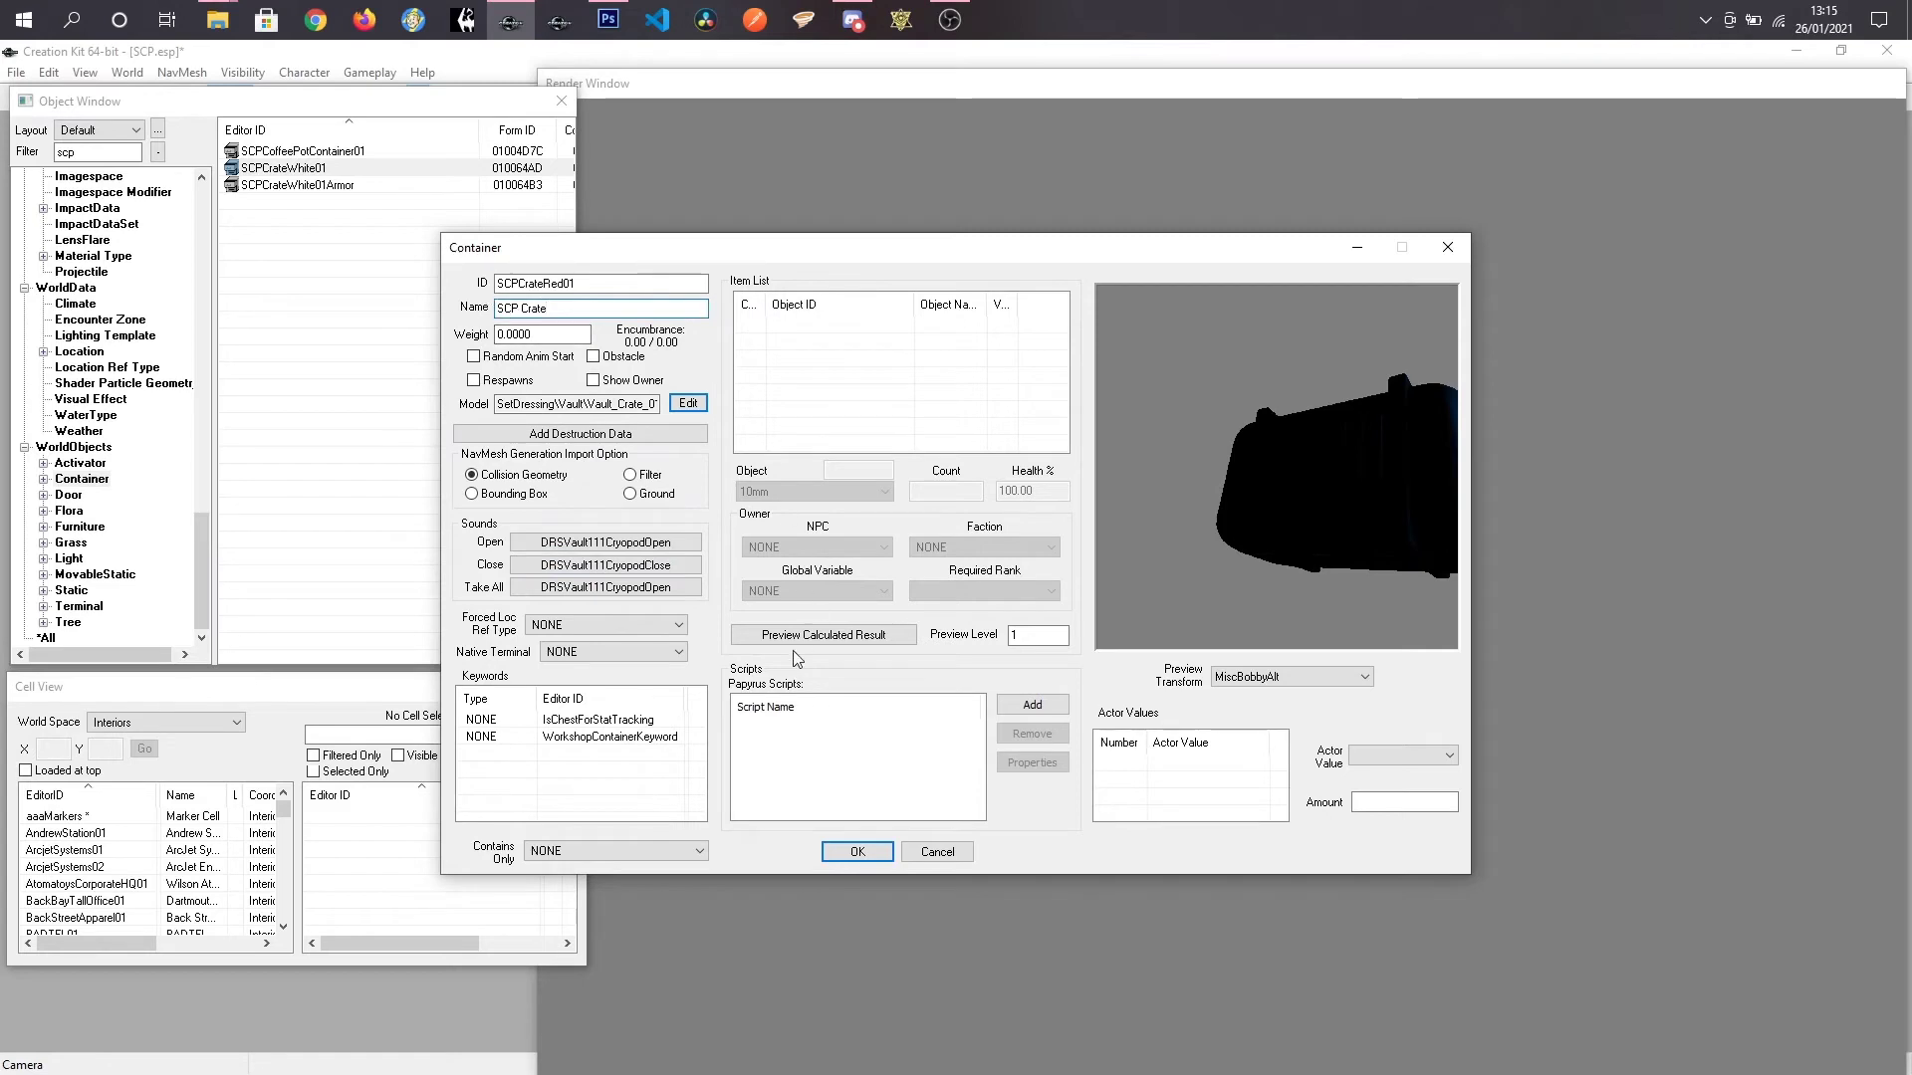
pyautogui.click(858, 852)
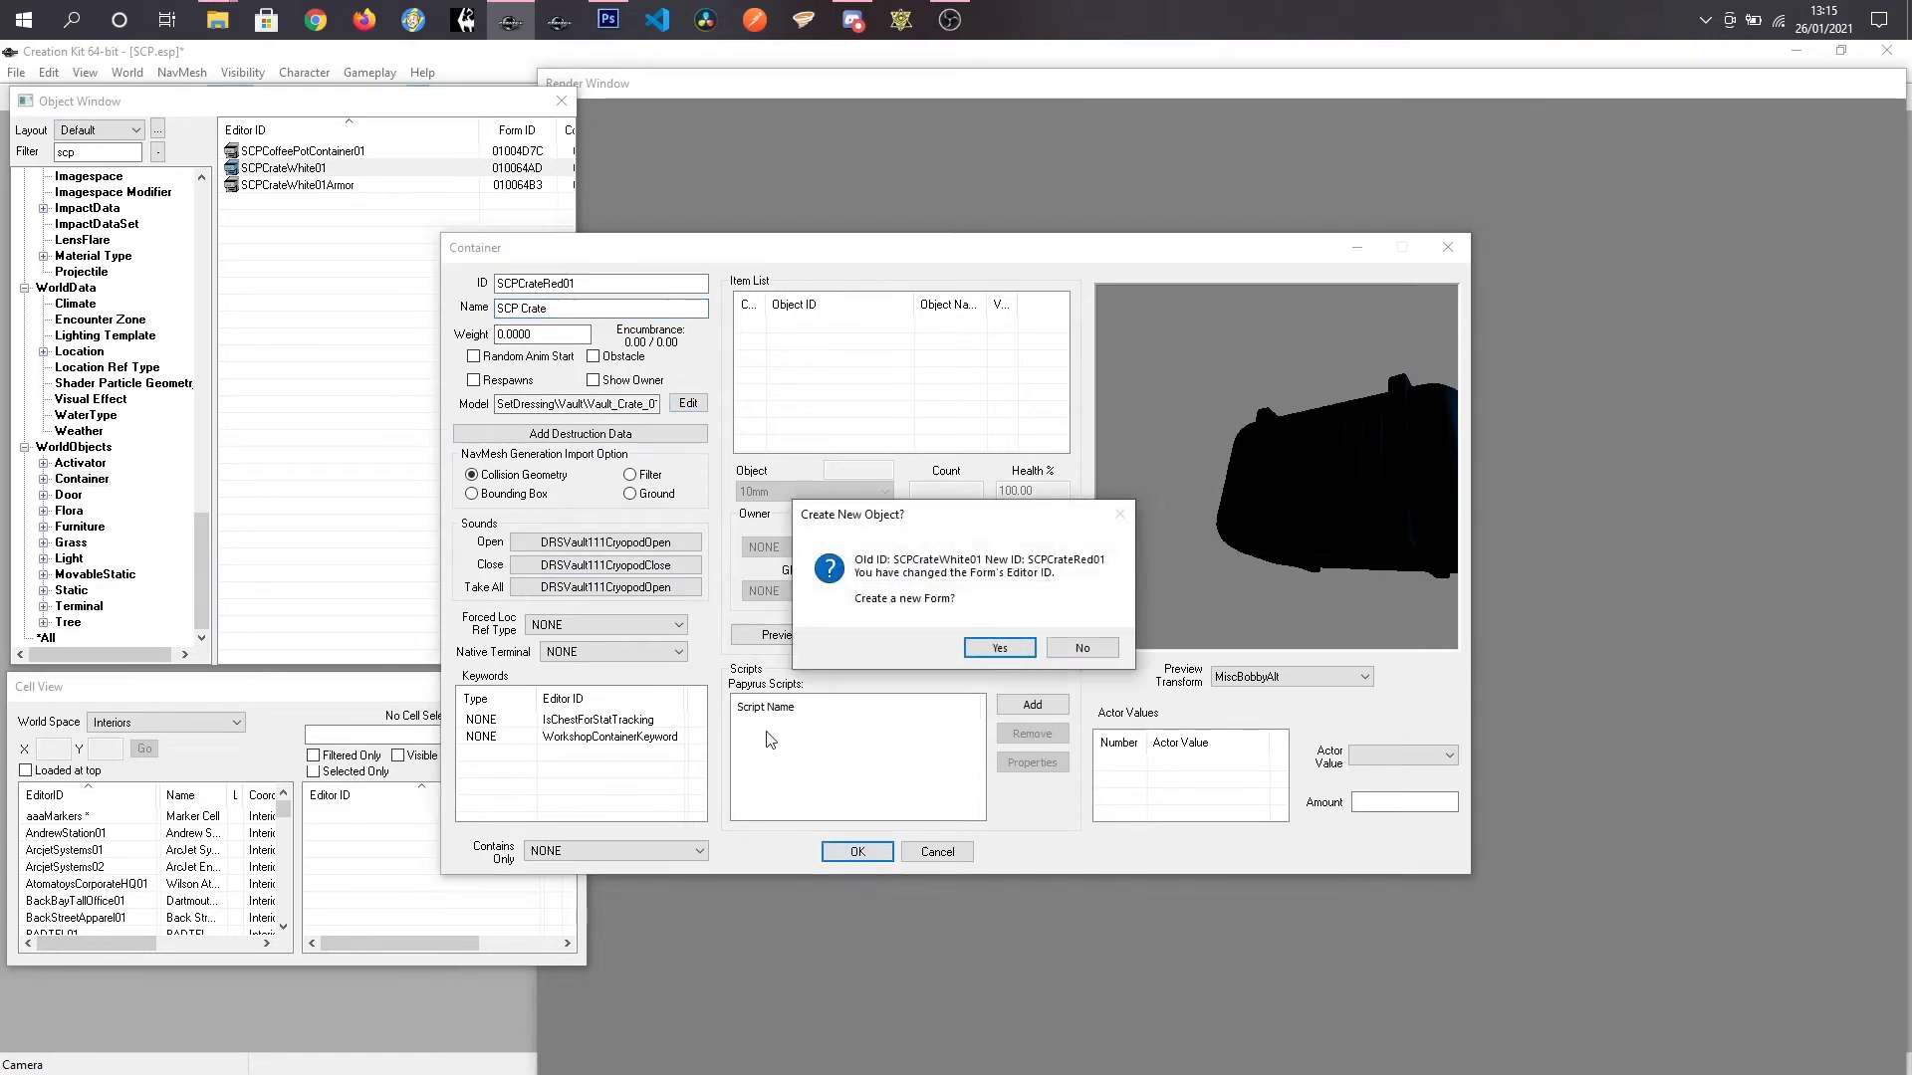
pyautogui.click(997, 649)
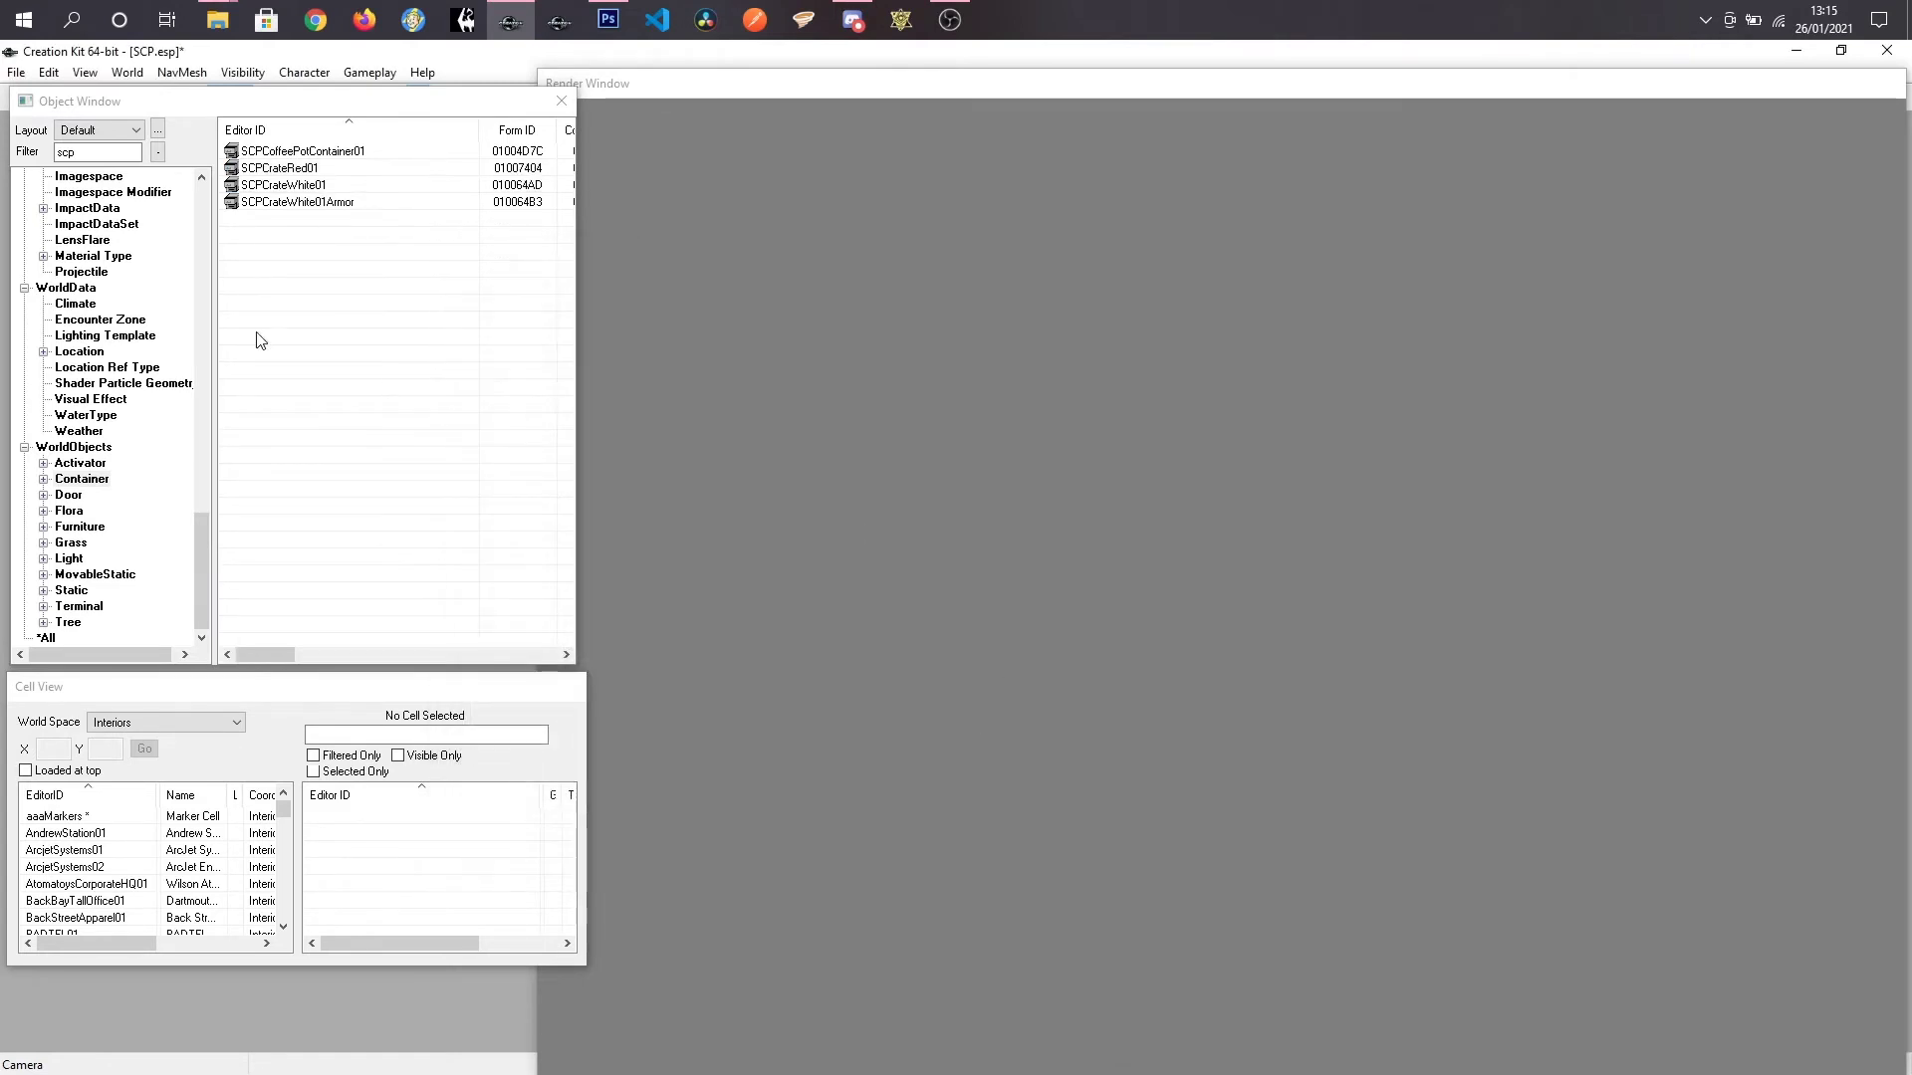
# Step: Scroll the Object Window category tree down to the FormList category
pyautogui.moveTo(205, 565); pyautogui.dragTo(186, 223)
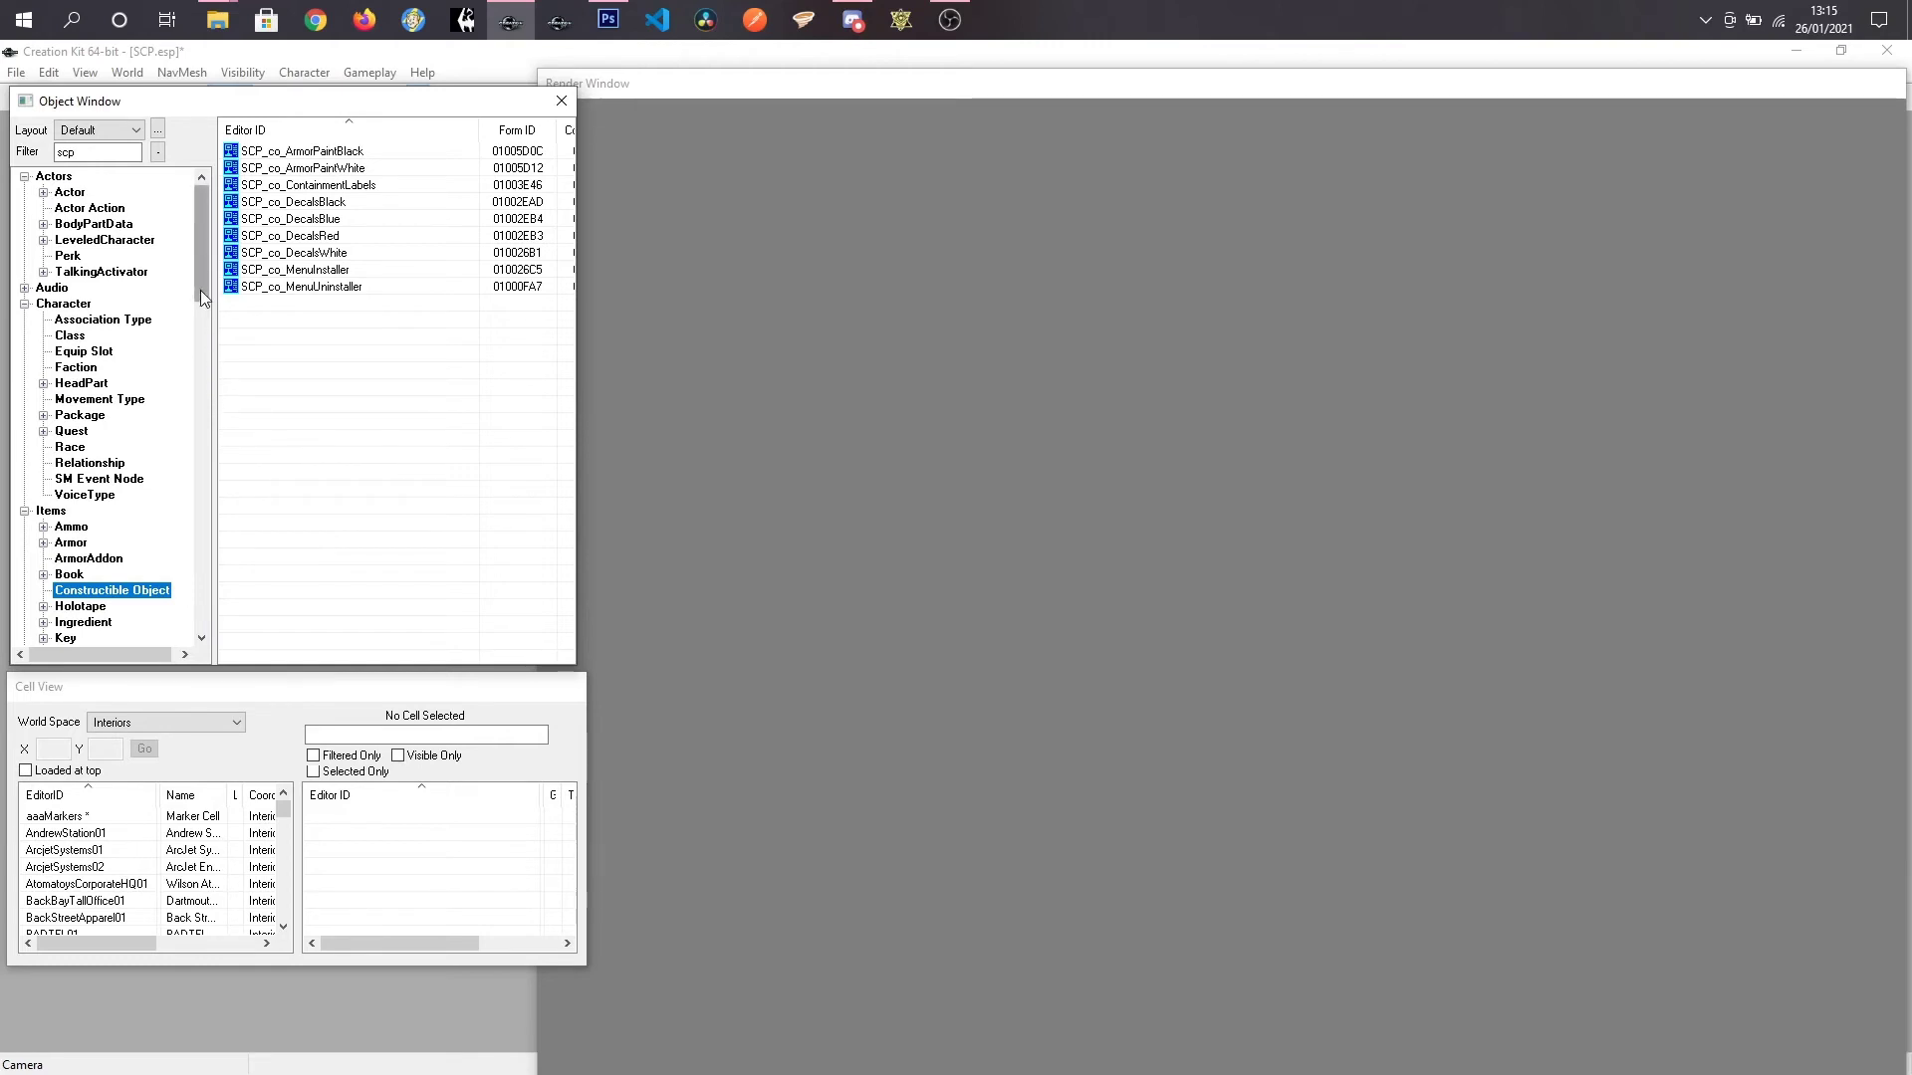
pyautogui.moveTo(200, 289); pyautogui.dragTo(323, 314)
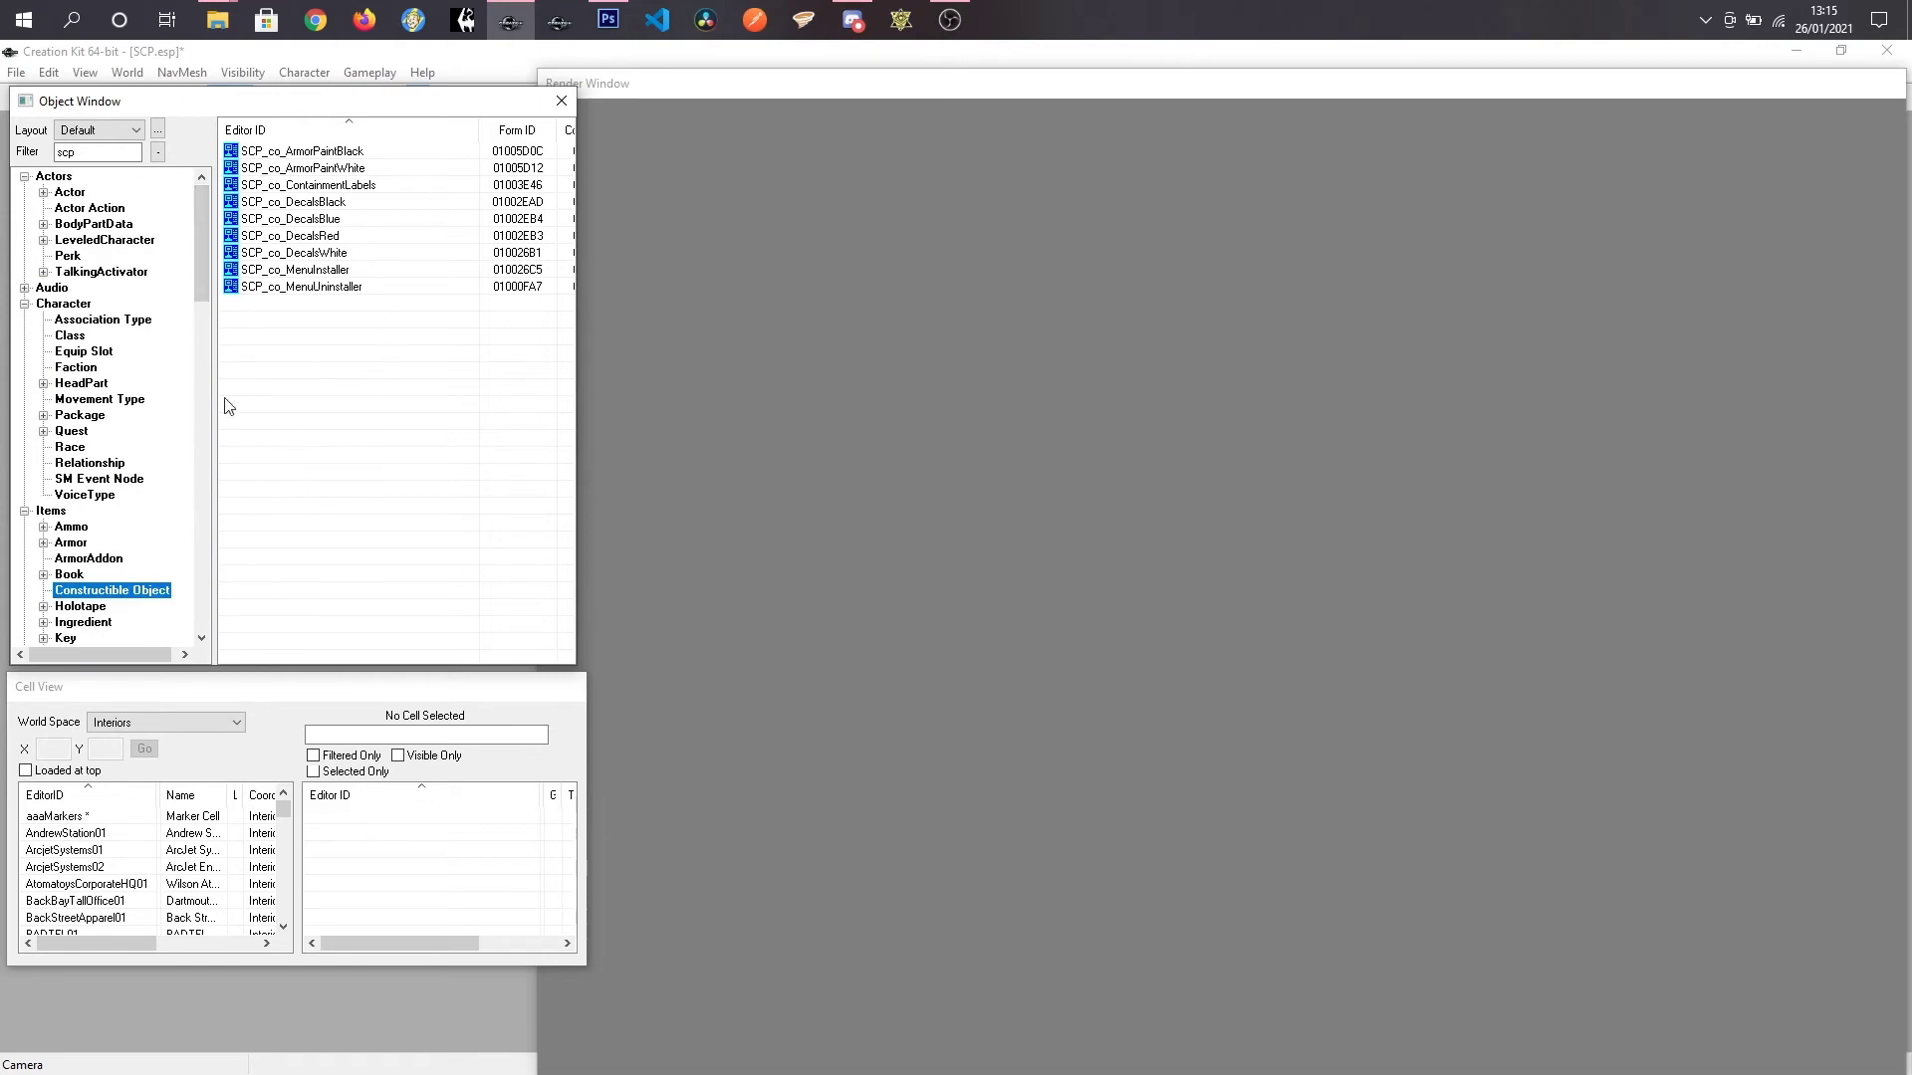
pyautogui.moveTo(205, 239)
pyautogui.mouseDown()
pyautogui.moveTo(212, 286)
pyautogui.moveTo(215, 242)
pyautogui.mouseUp()
pyautogui.moveTo(201, 253); pyautogui.dragTo(187, 455)
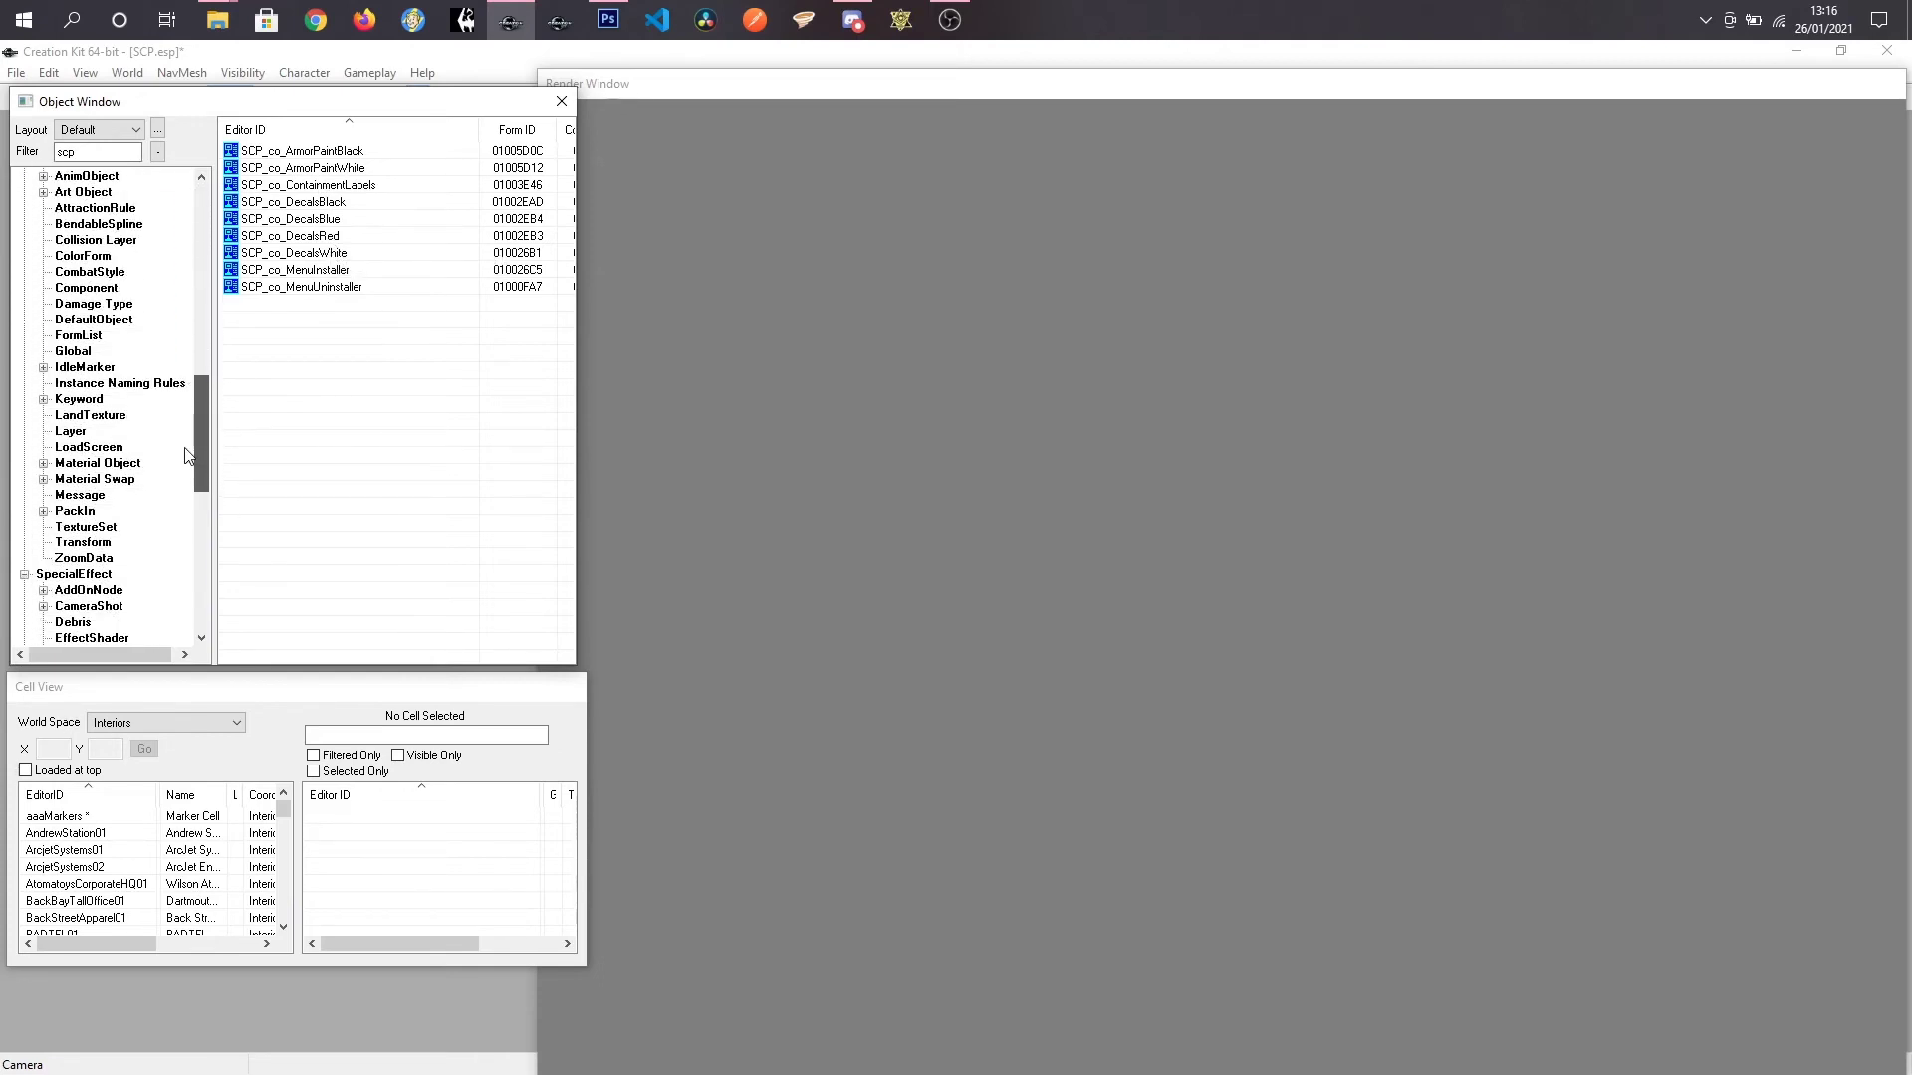
# Step: Open the SCPMiscMenu form list and drag SCPCrateRed01 in after SCPCrateWhite01
pyautogui.click(75, 335)
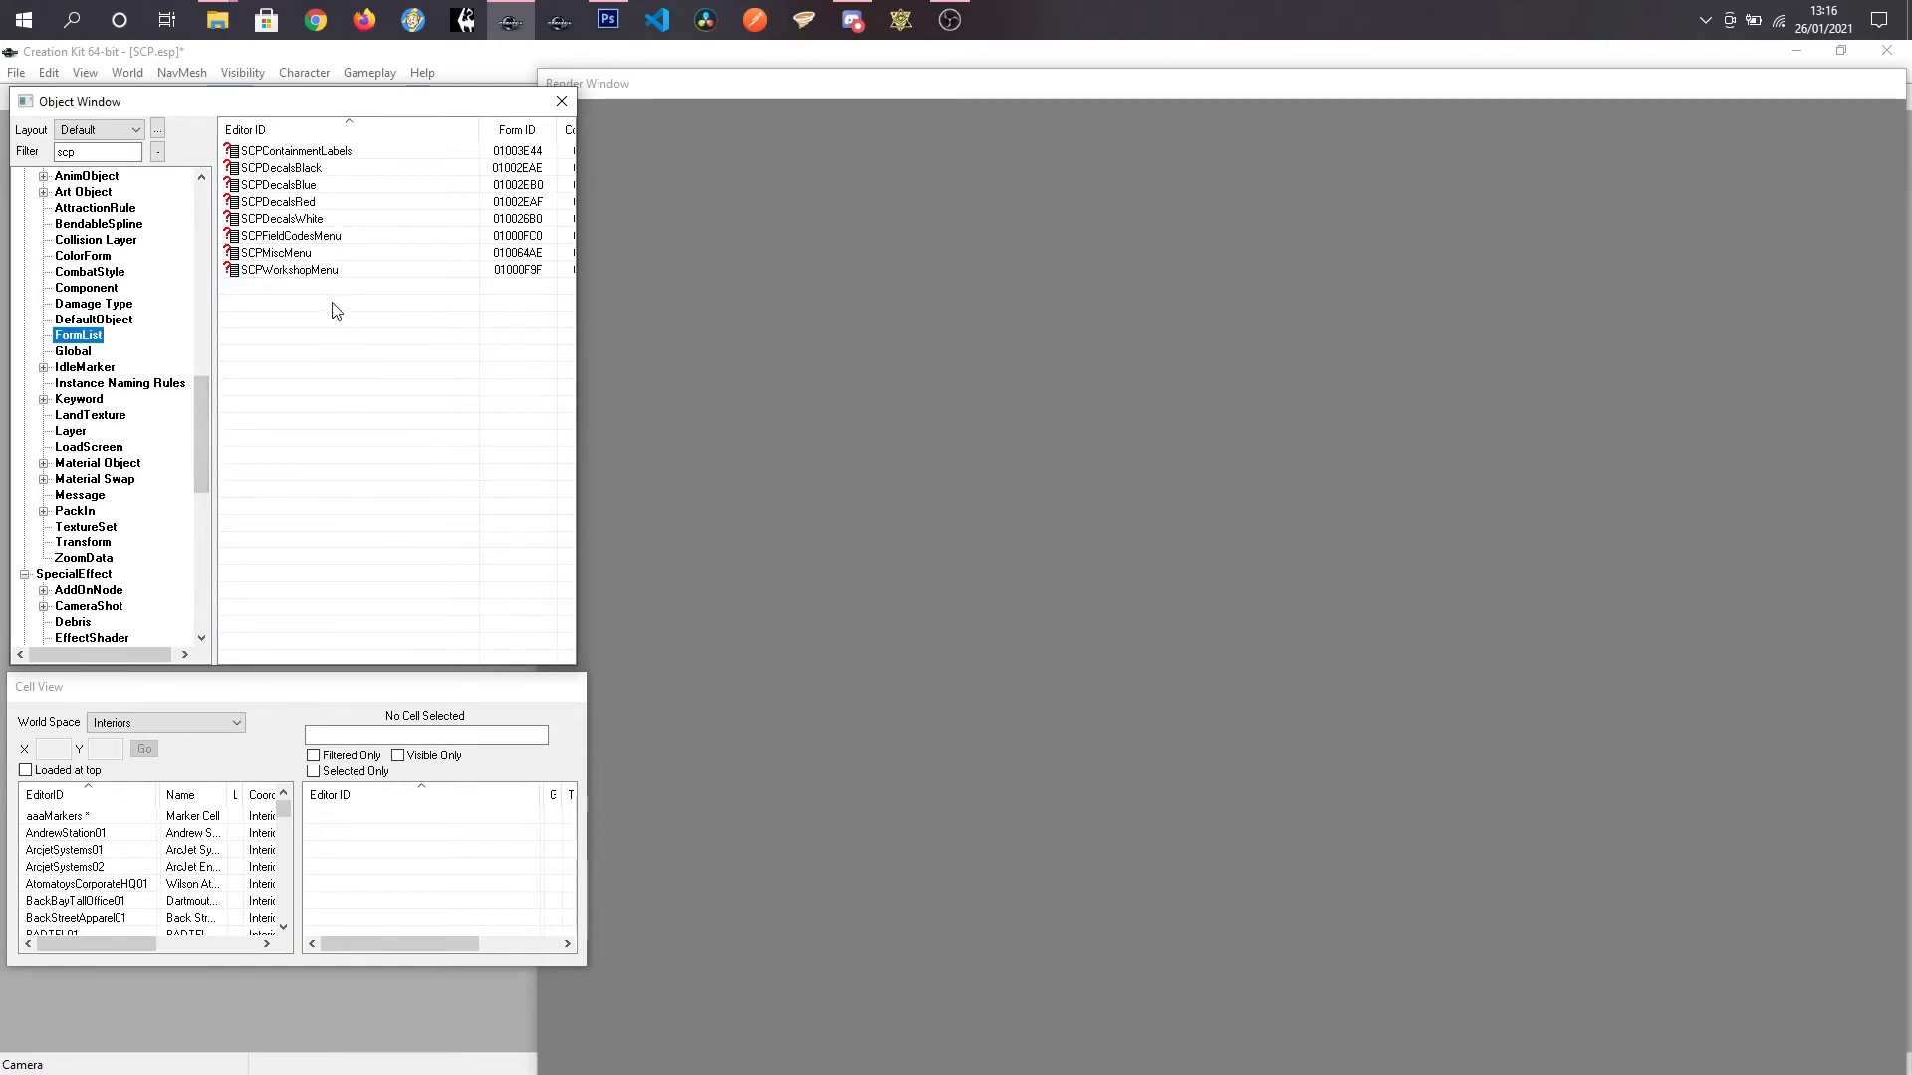
pyautogui.click(311, 252)
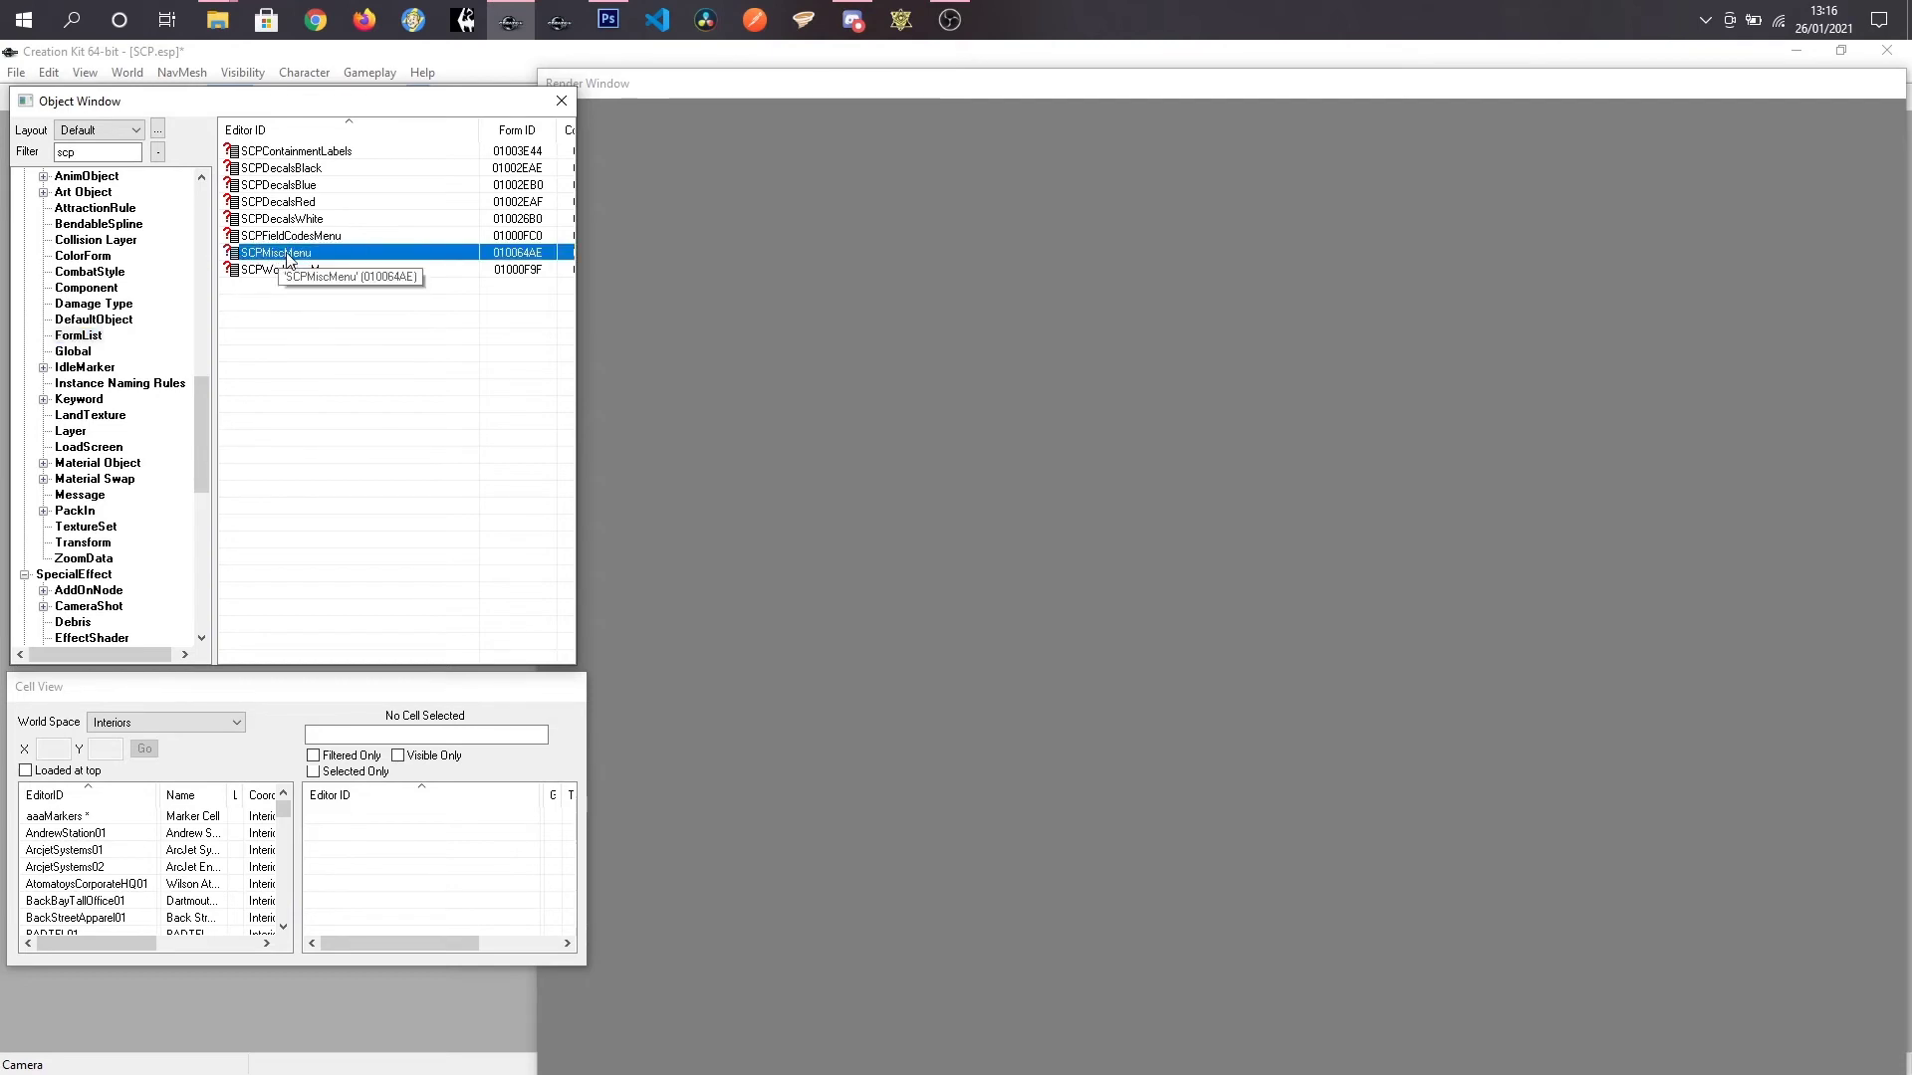
pyautogui.doubleClick(287, 256)
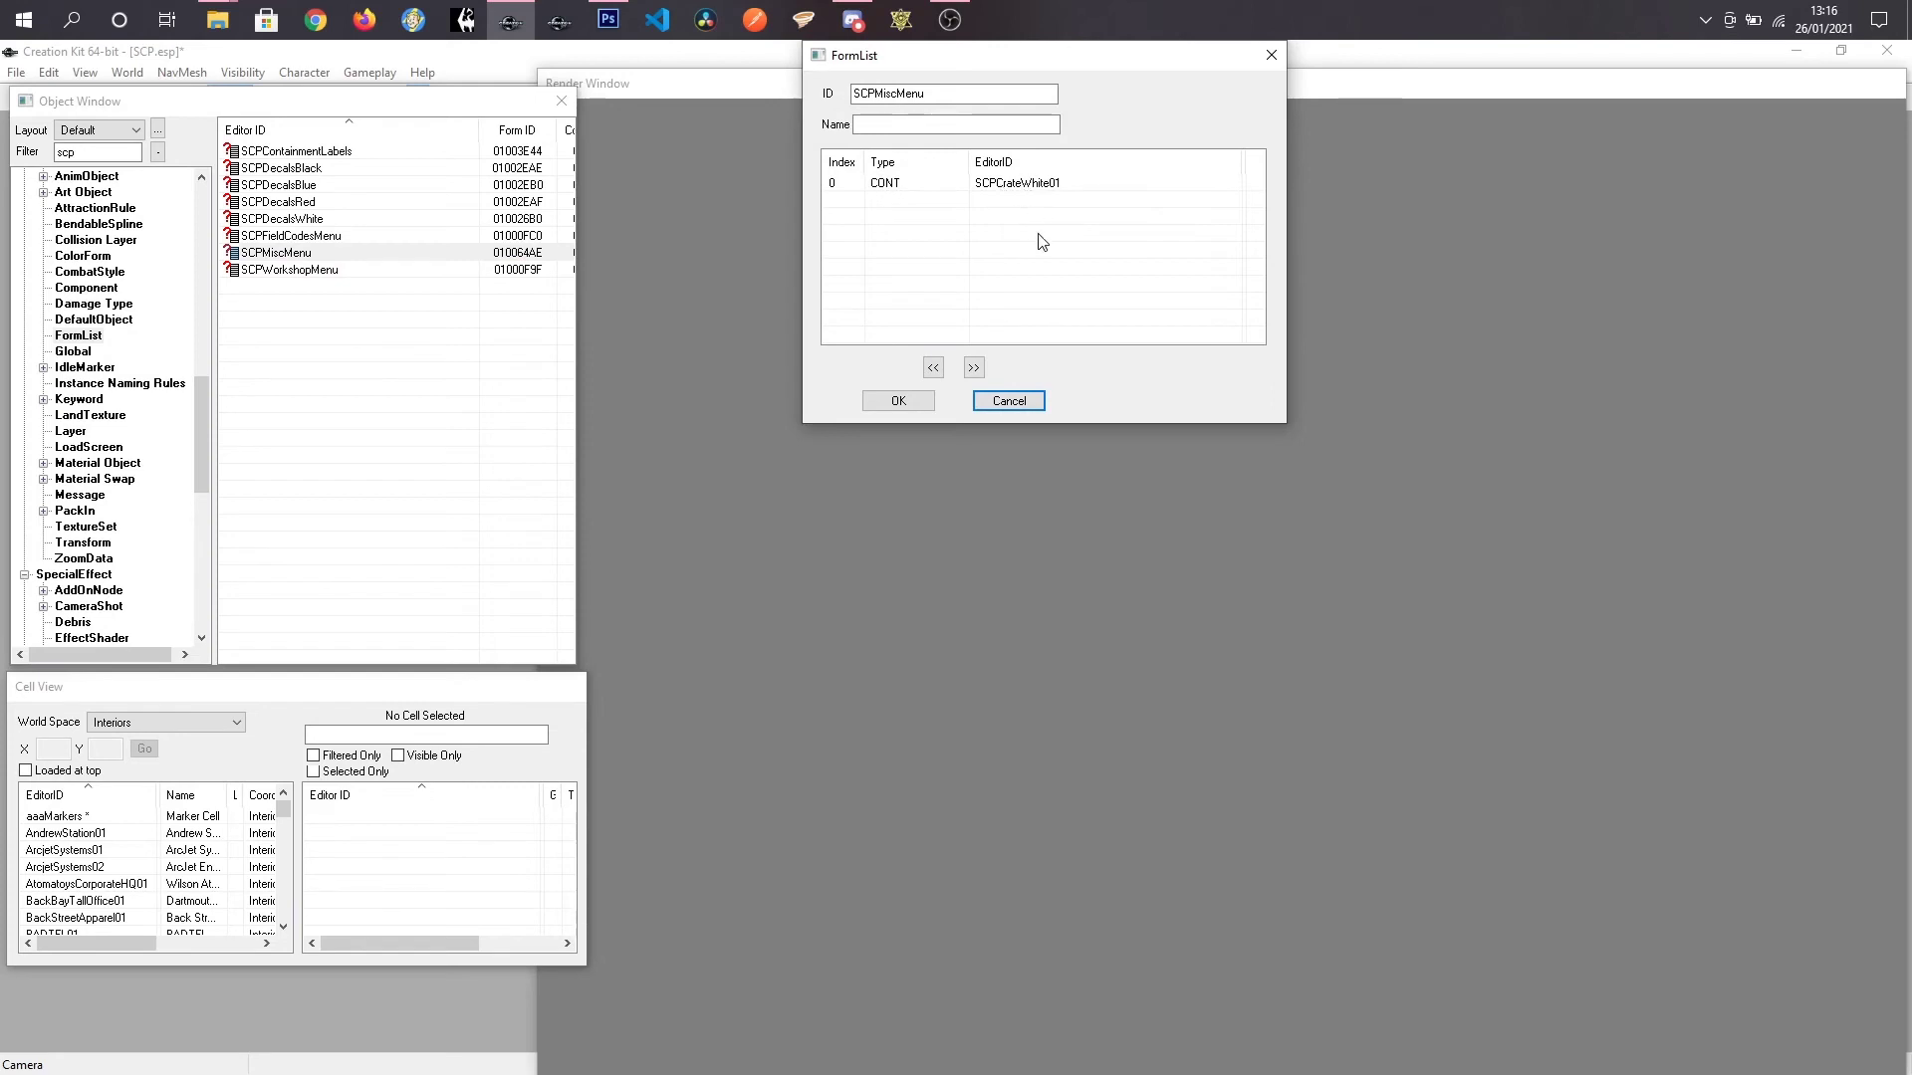
pyautogui.moveTo(205, 444); pyautogui.dragTo(189, 585)
pyautogui.click(84, 479)
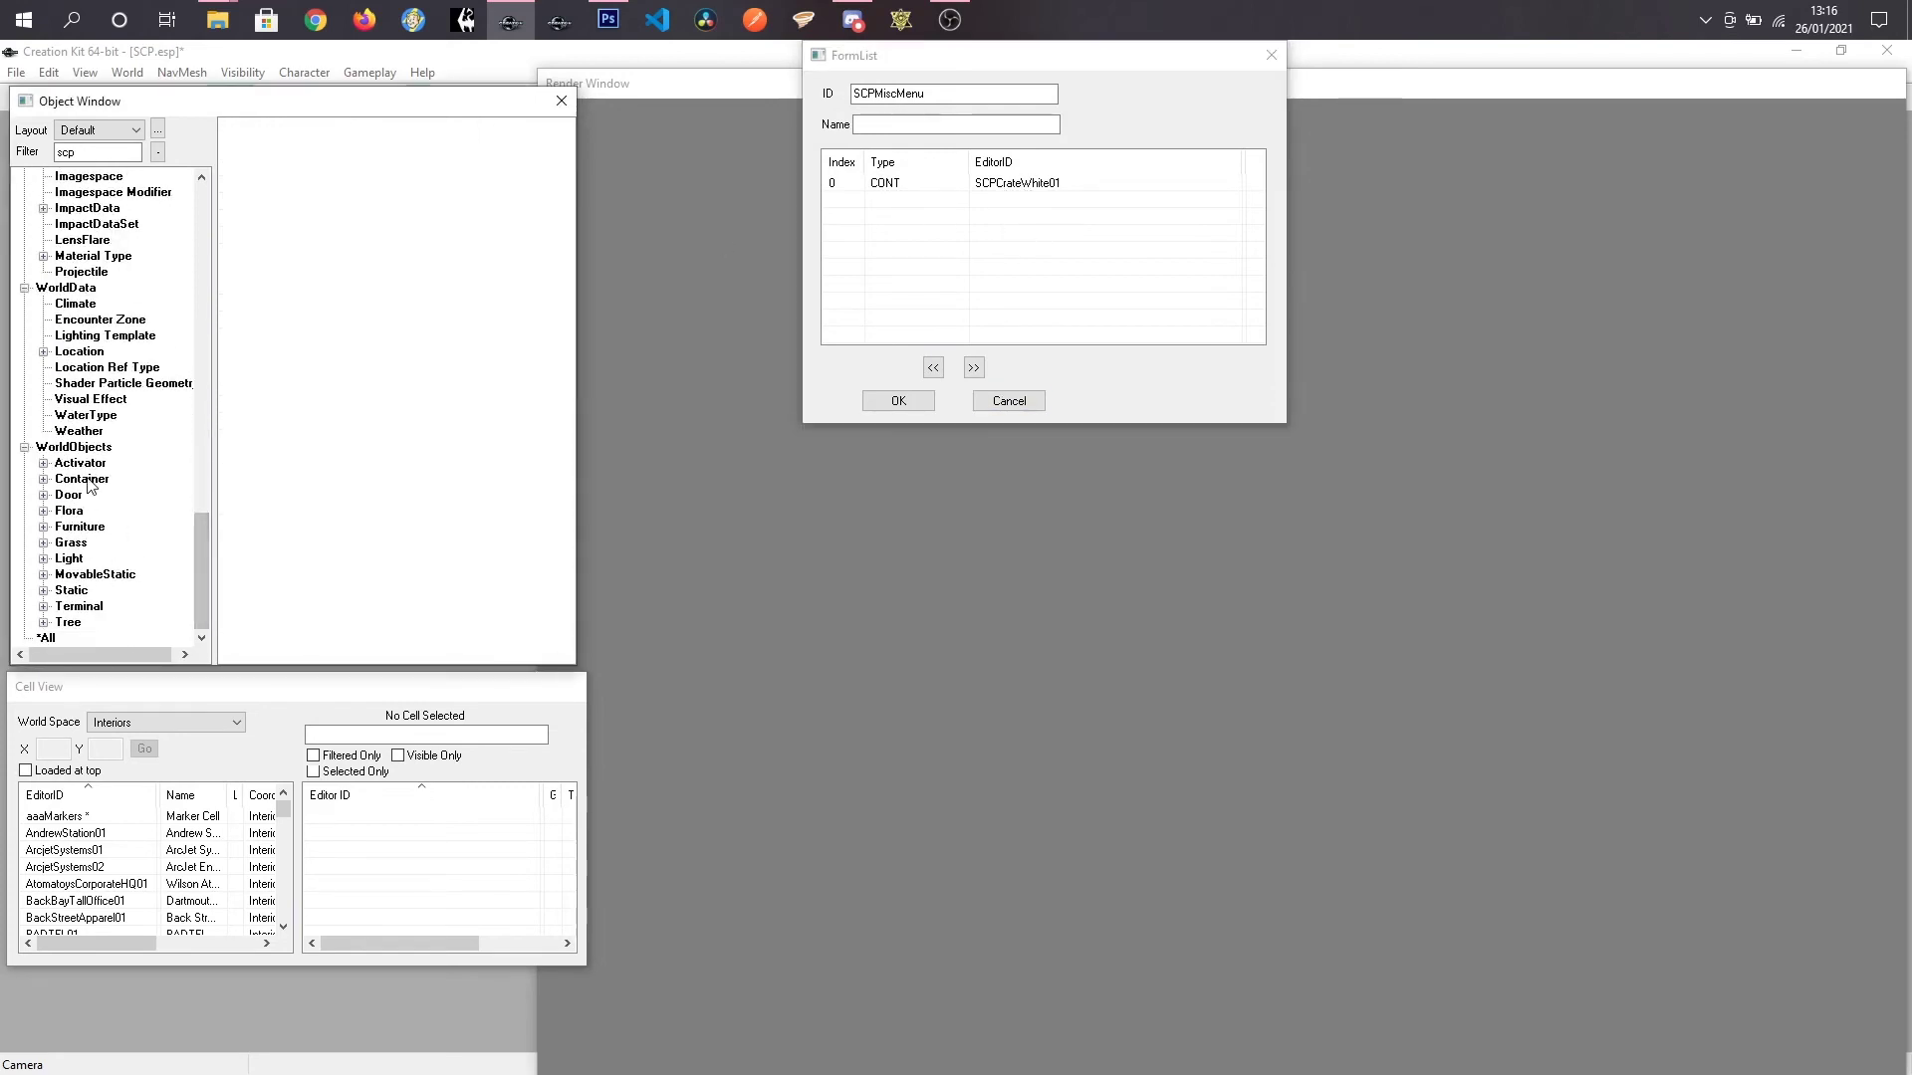
pyautogui.click(279, 168)
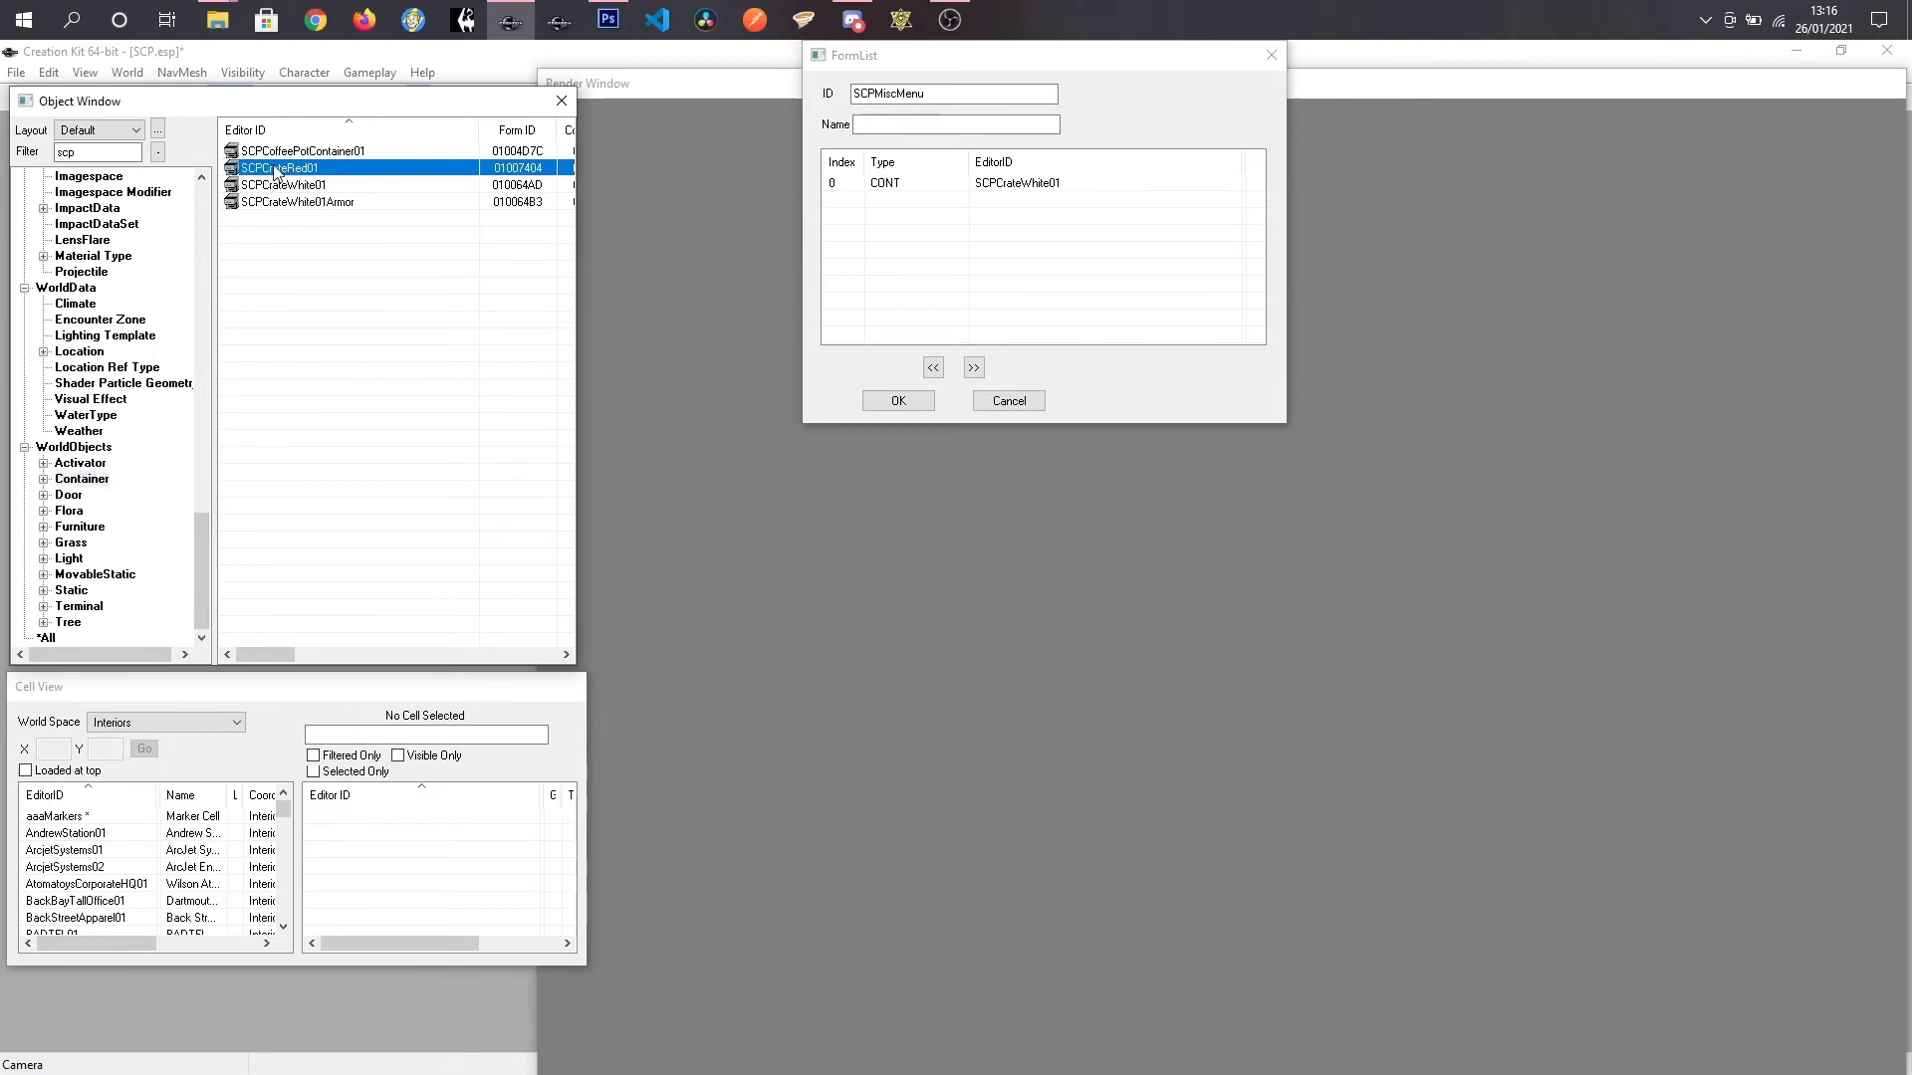
pyautogui.moveTo(738, 271); pyautogui.dragTo(903, 264)
# Step: Save the SCPMiscMenu form list and duplicate the SCP_co_DecalsRed recipe
pyautogui.click(897, 403)
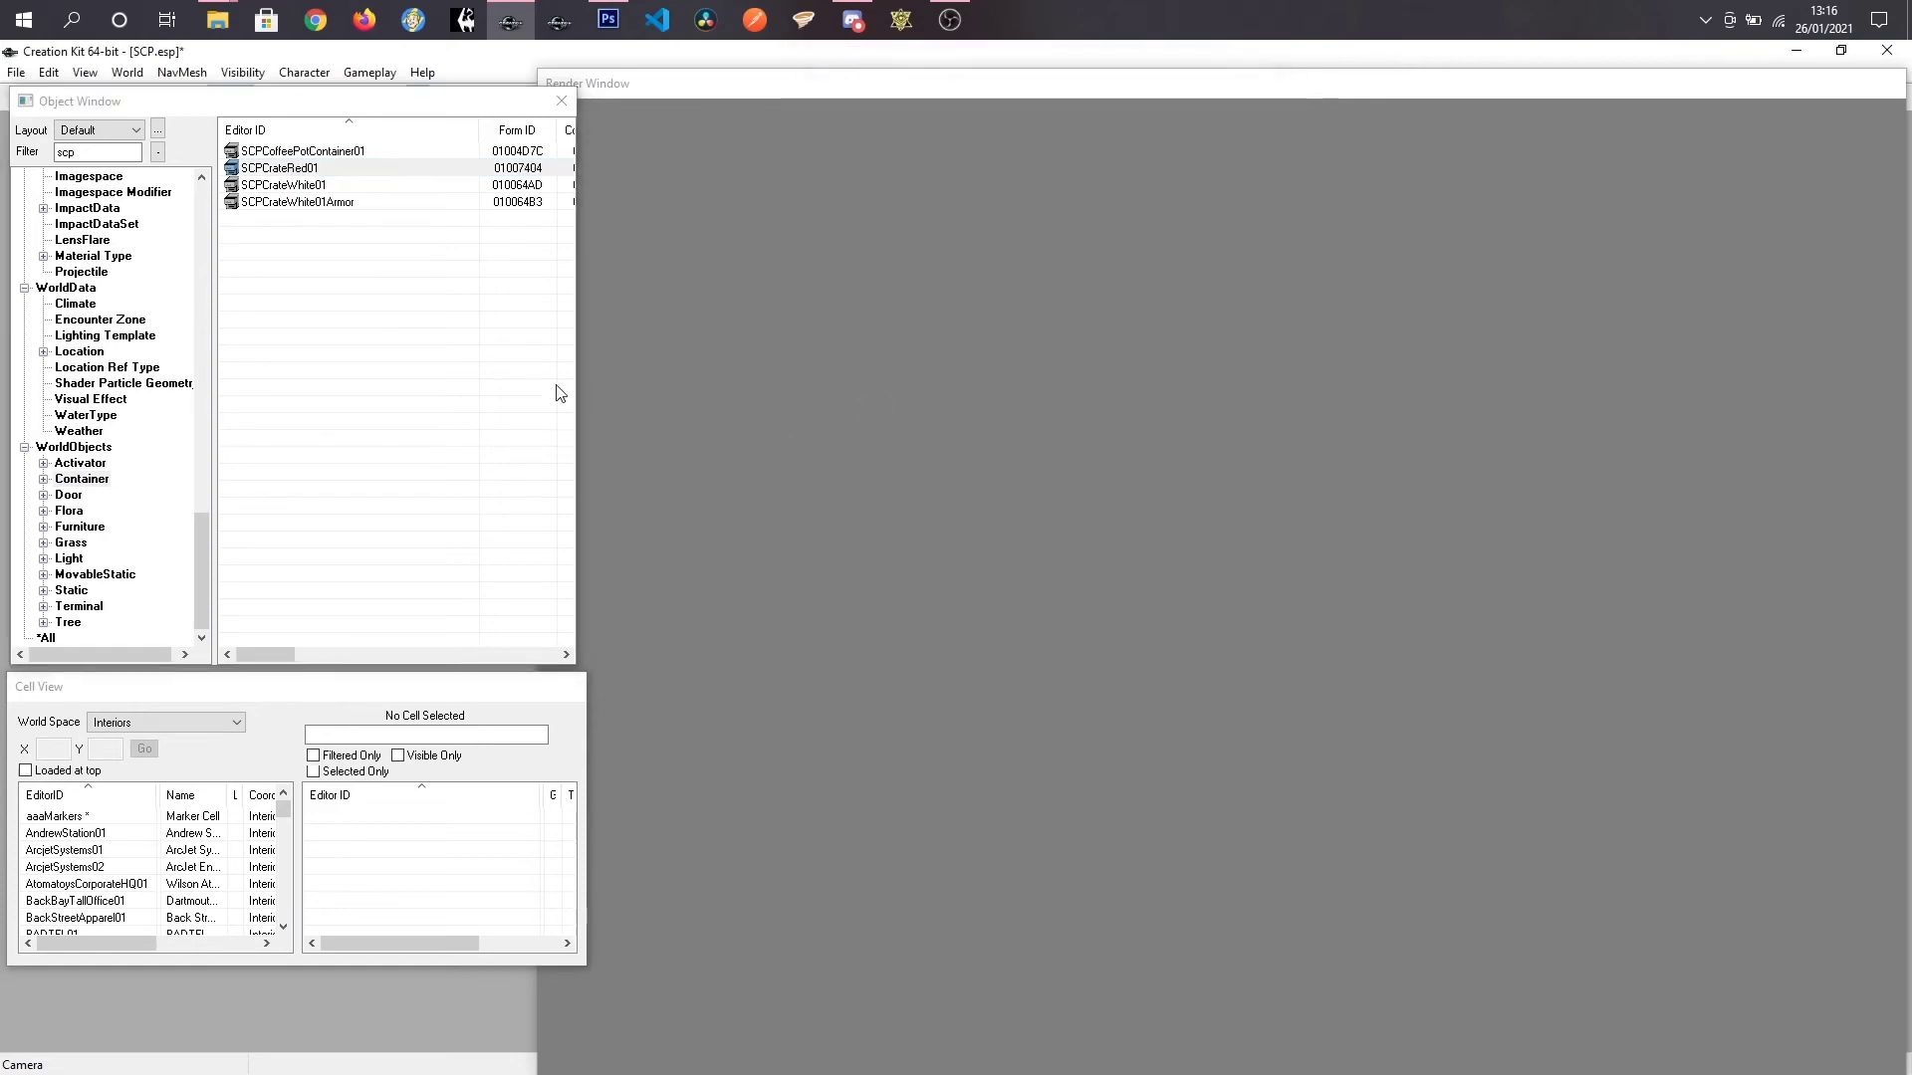
pyautogui.moveTo(199, 532); pyautogui.dragTo(235, 245)
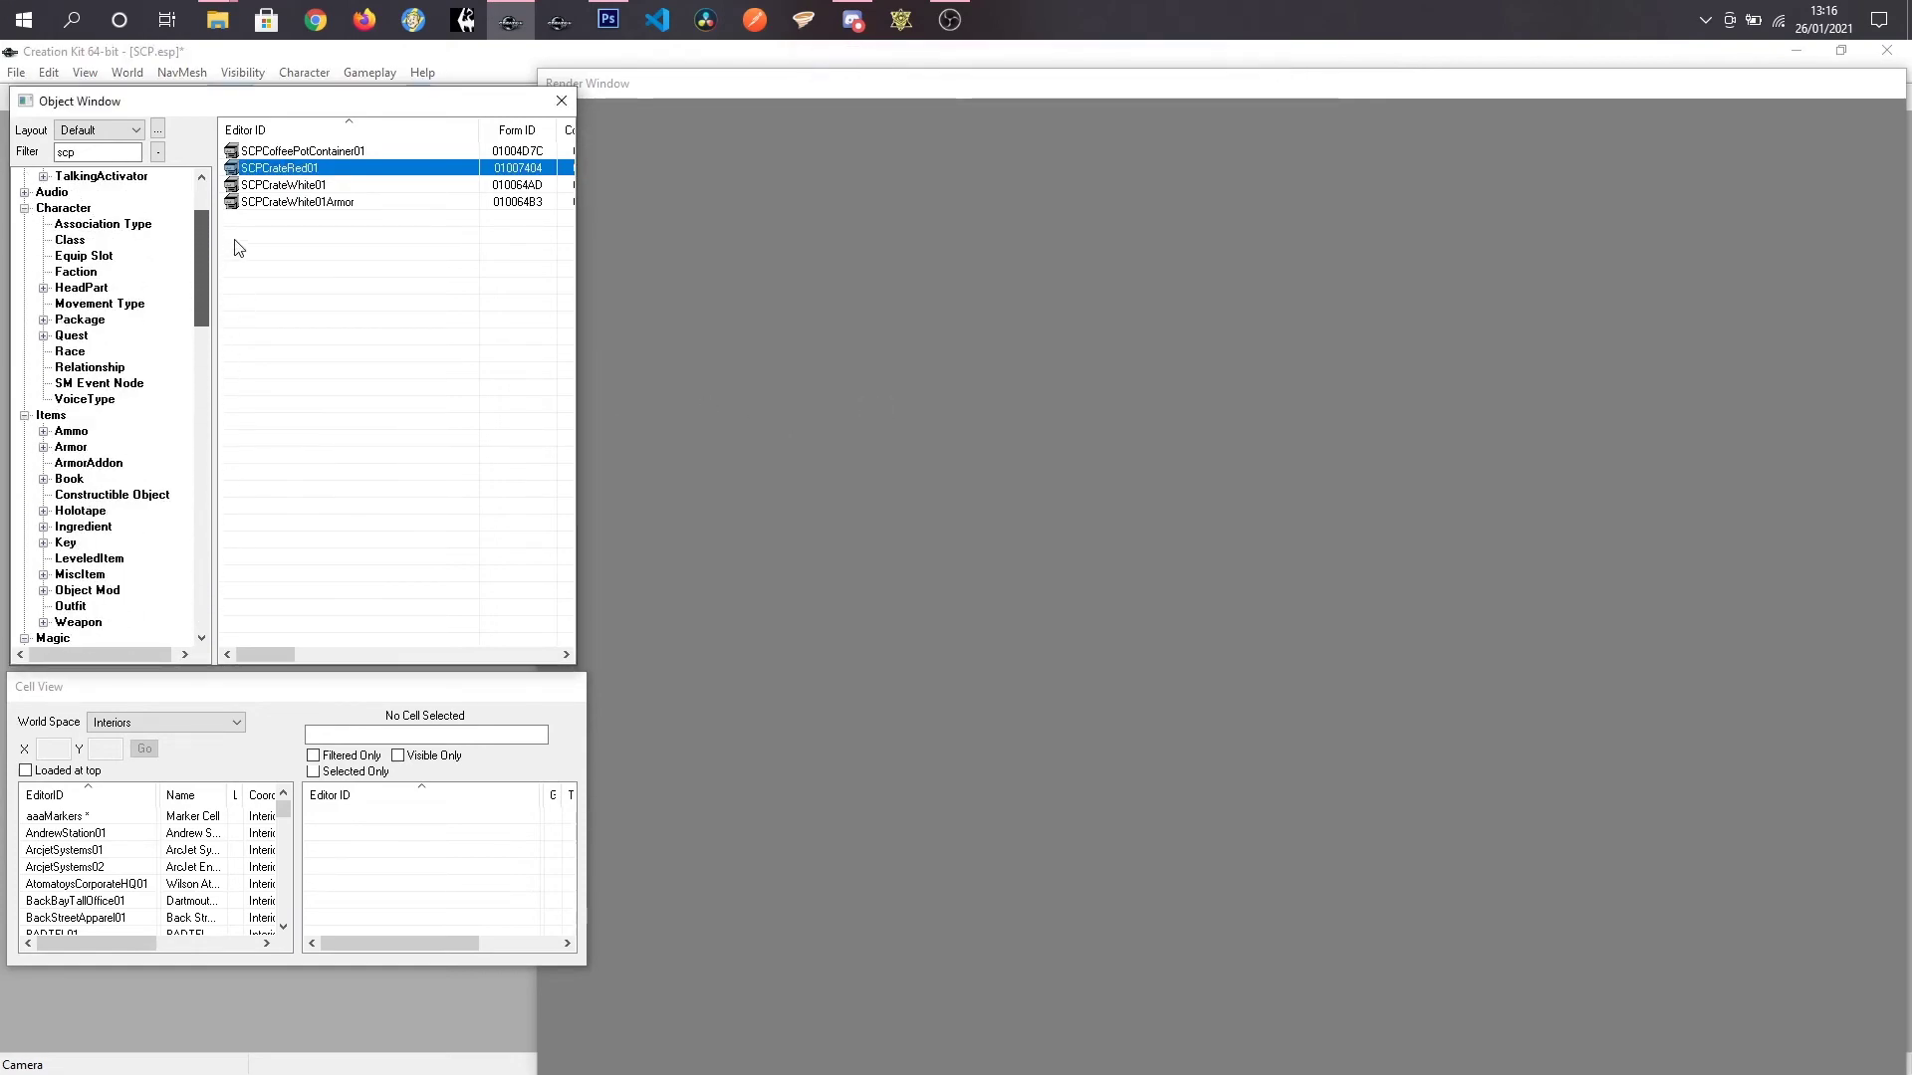
pyautogui.click(152, 495)
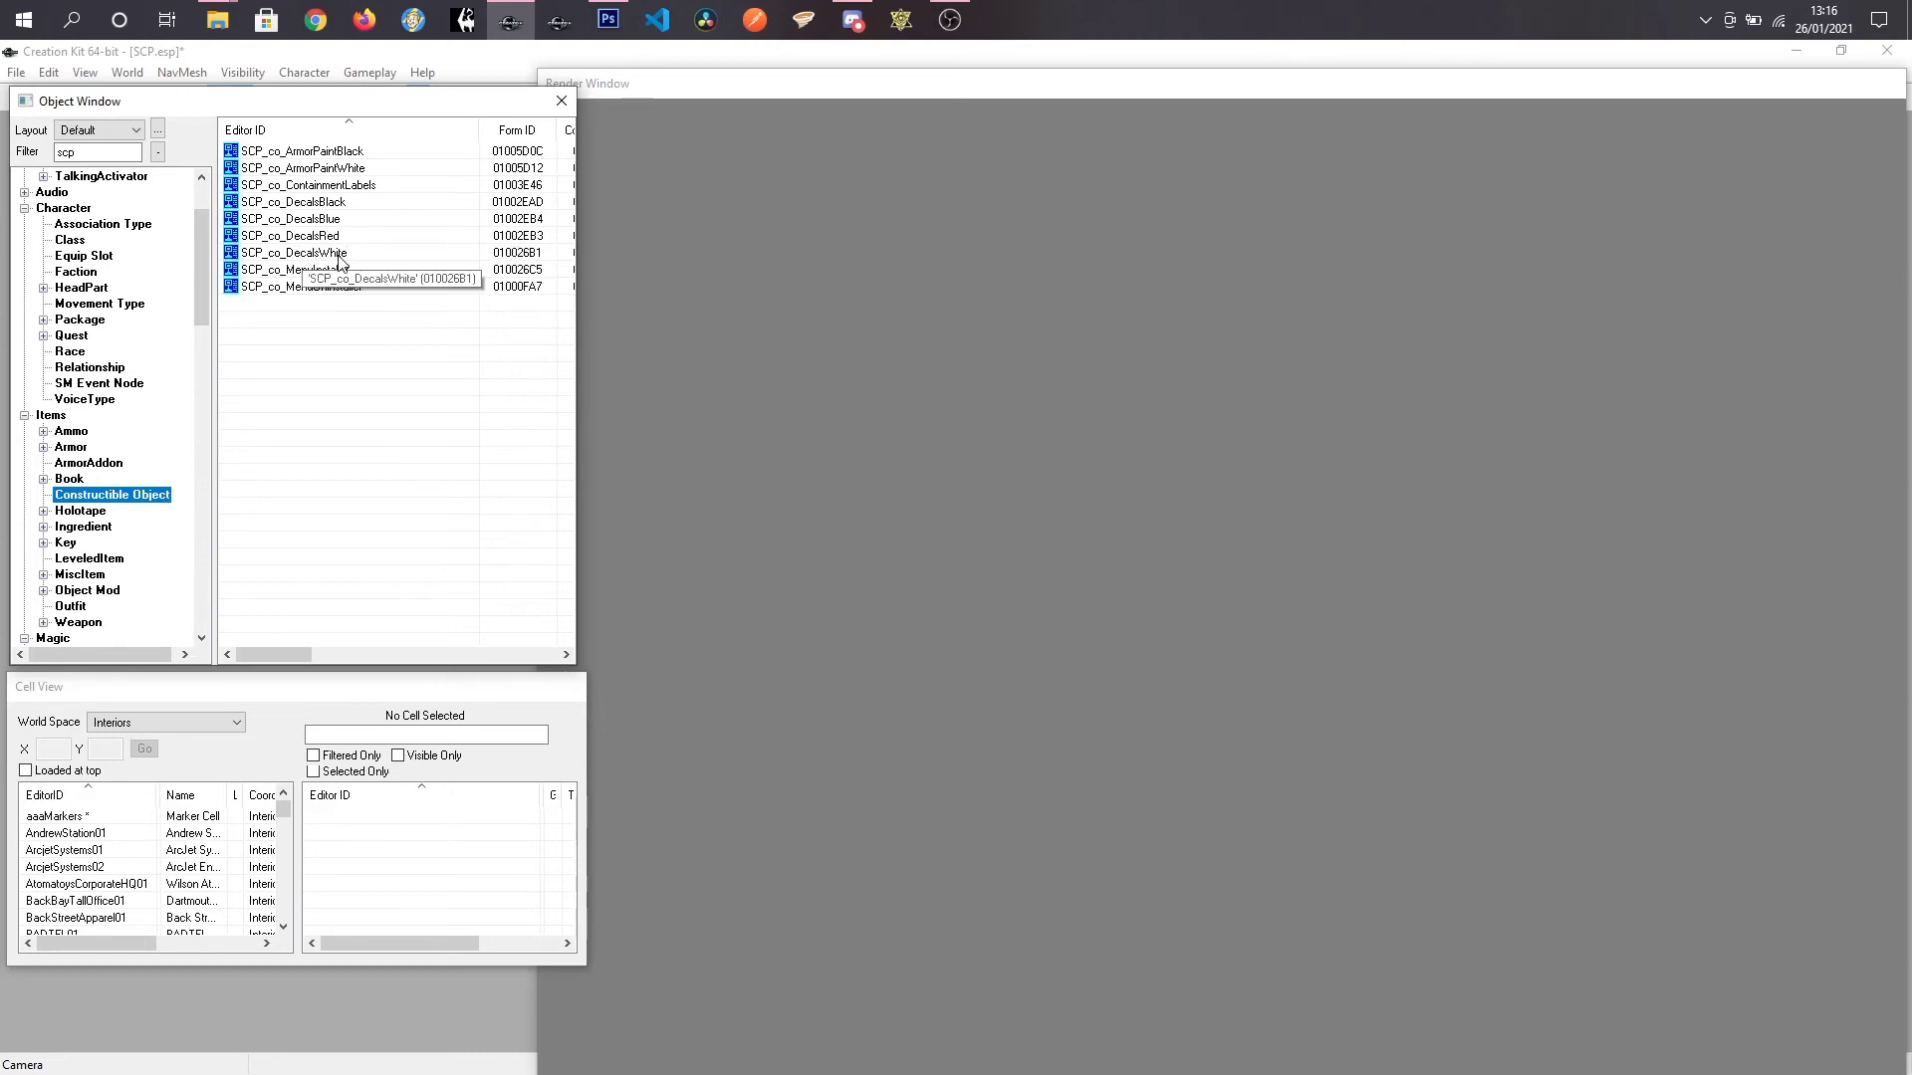
pyautogui.rightClick(315, 347)
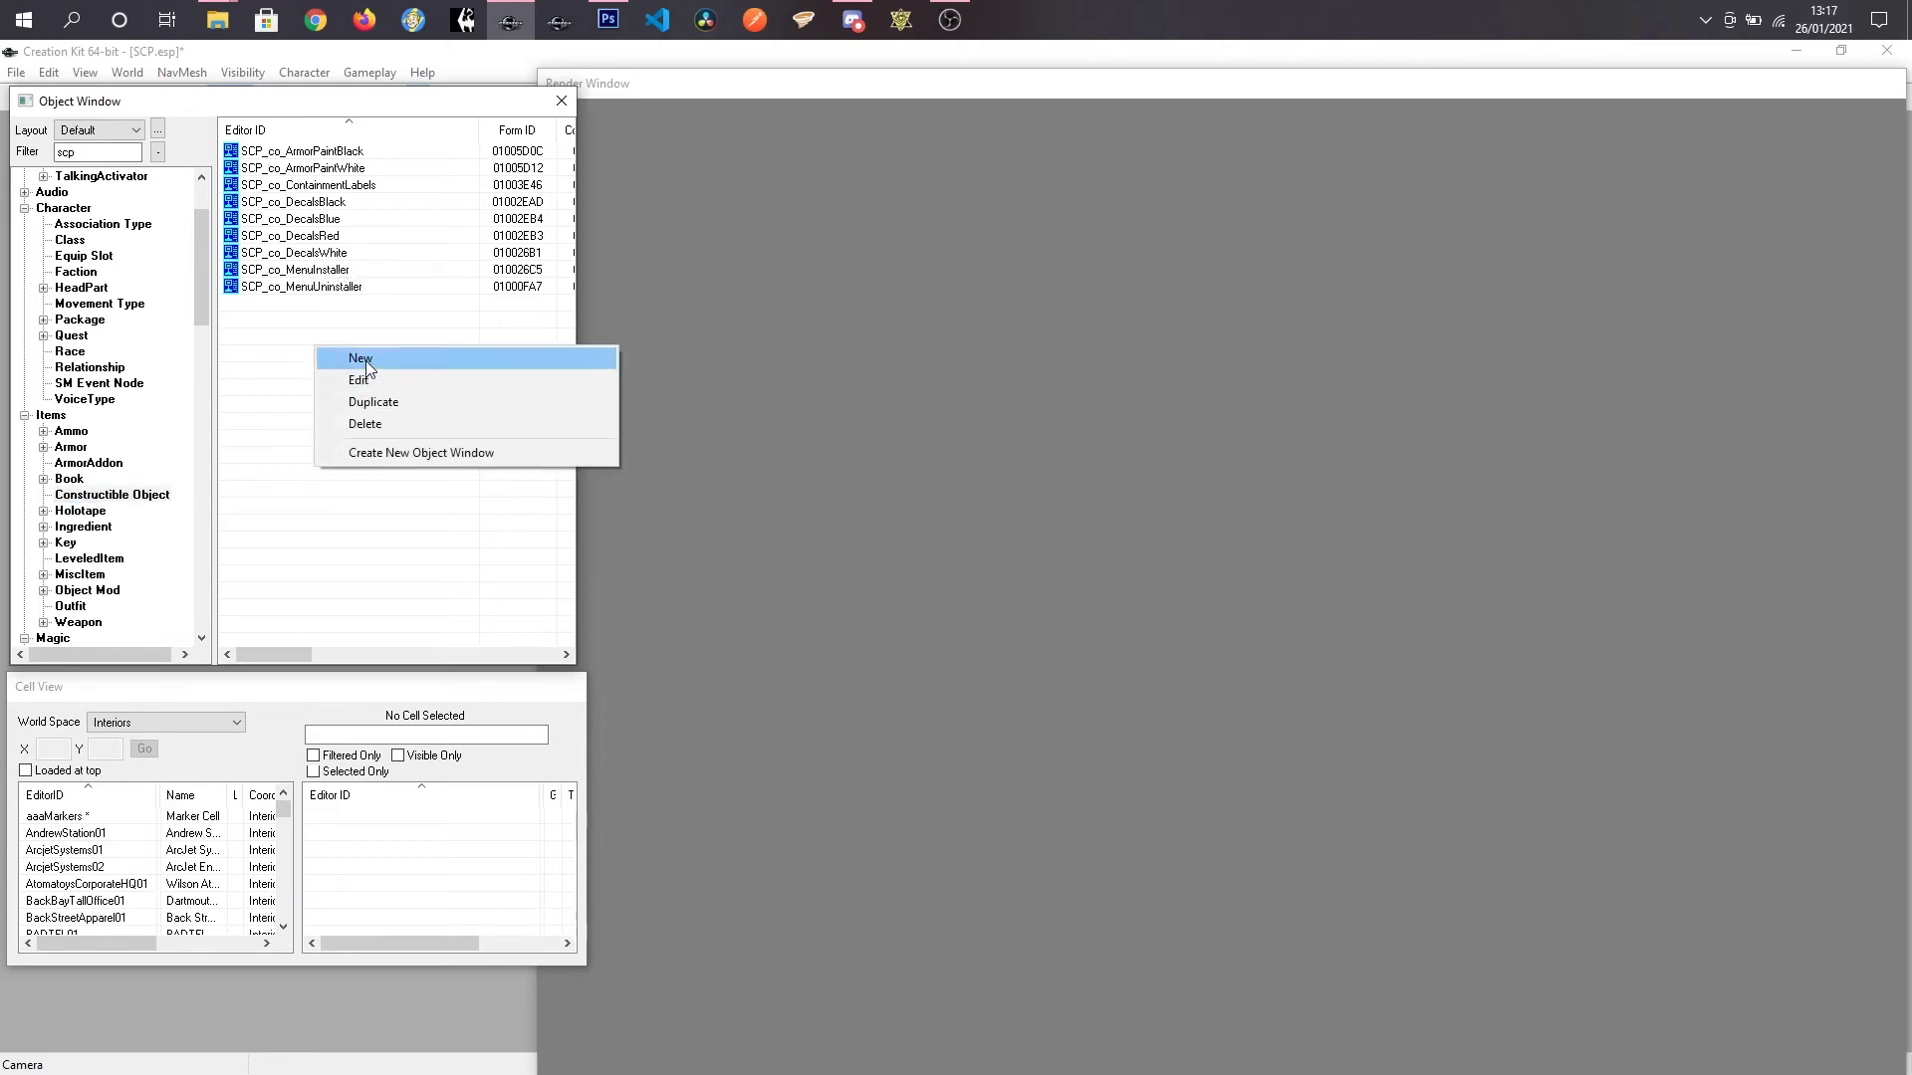
pyautogui.rightClick(327, 241)
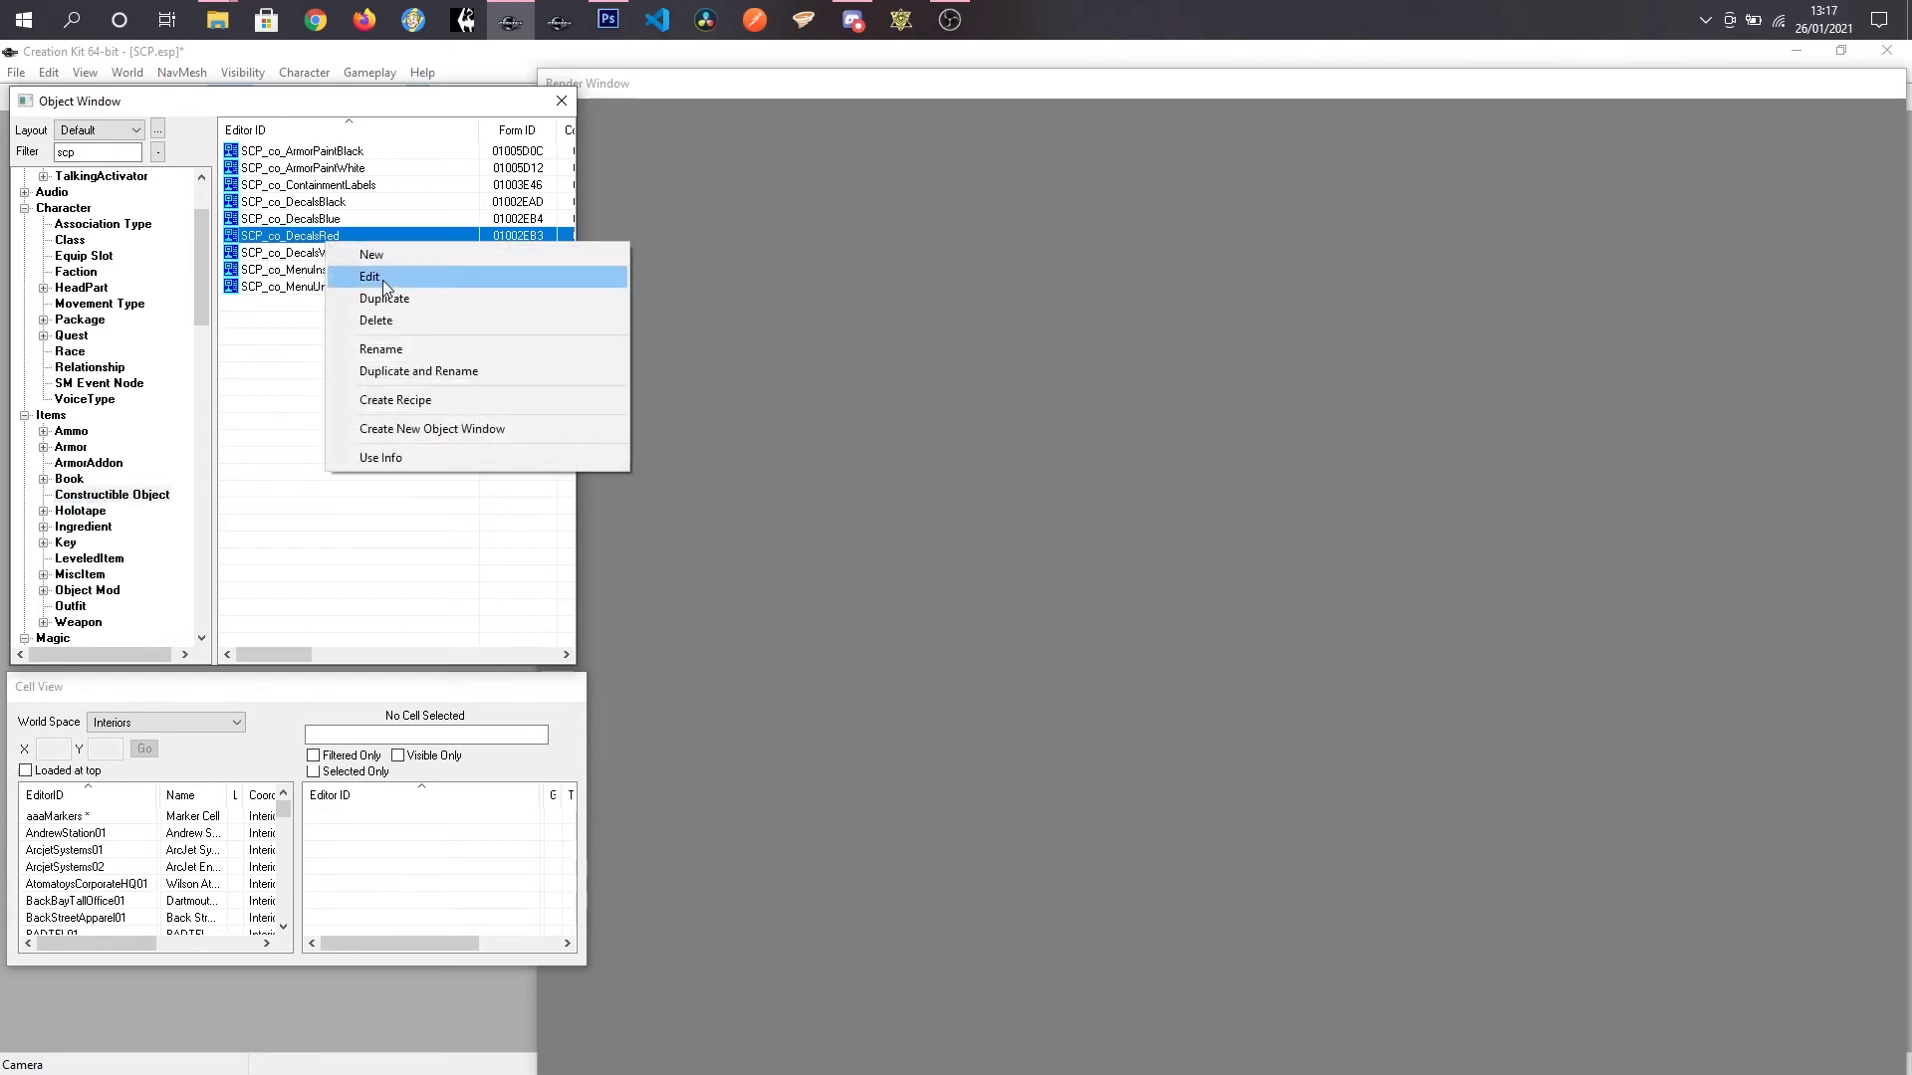
pyautogui.click(378, 299)
# Step: Rename the copied recipe to SCP_co_Misc and open it for editing
pyautogui.click(345, 255)
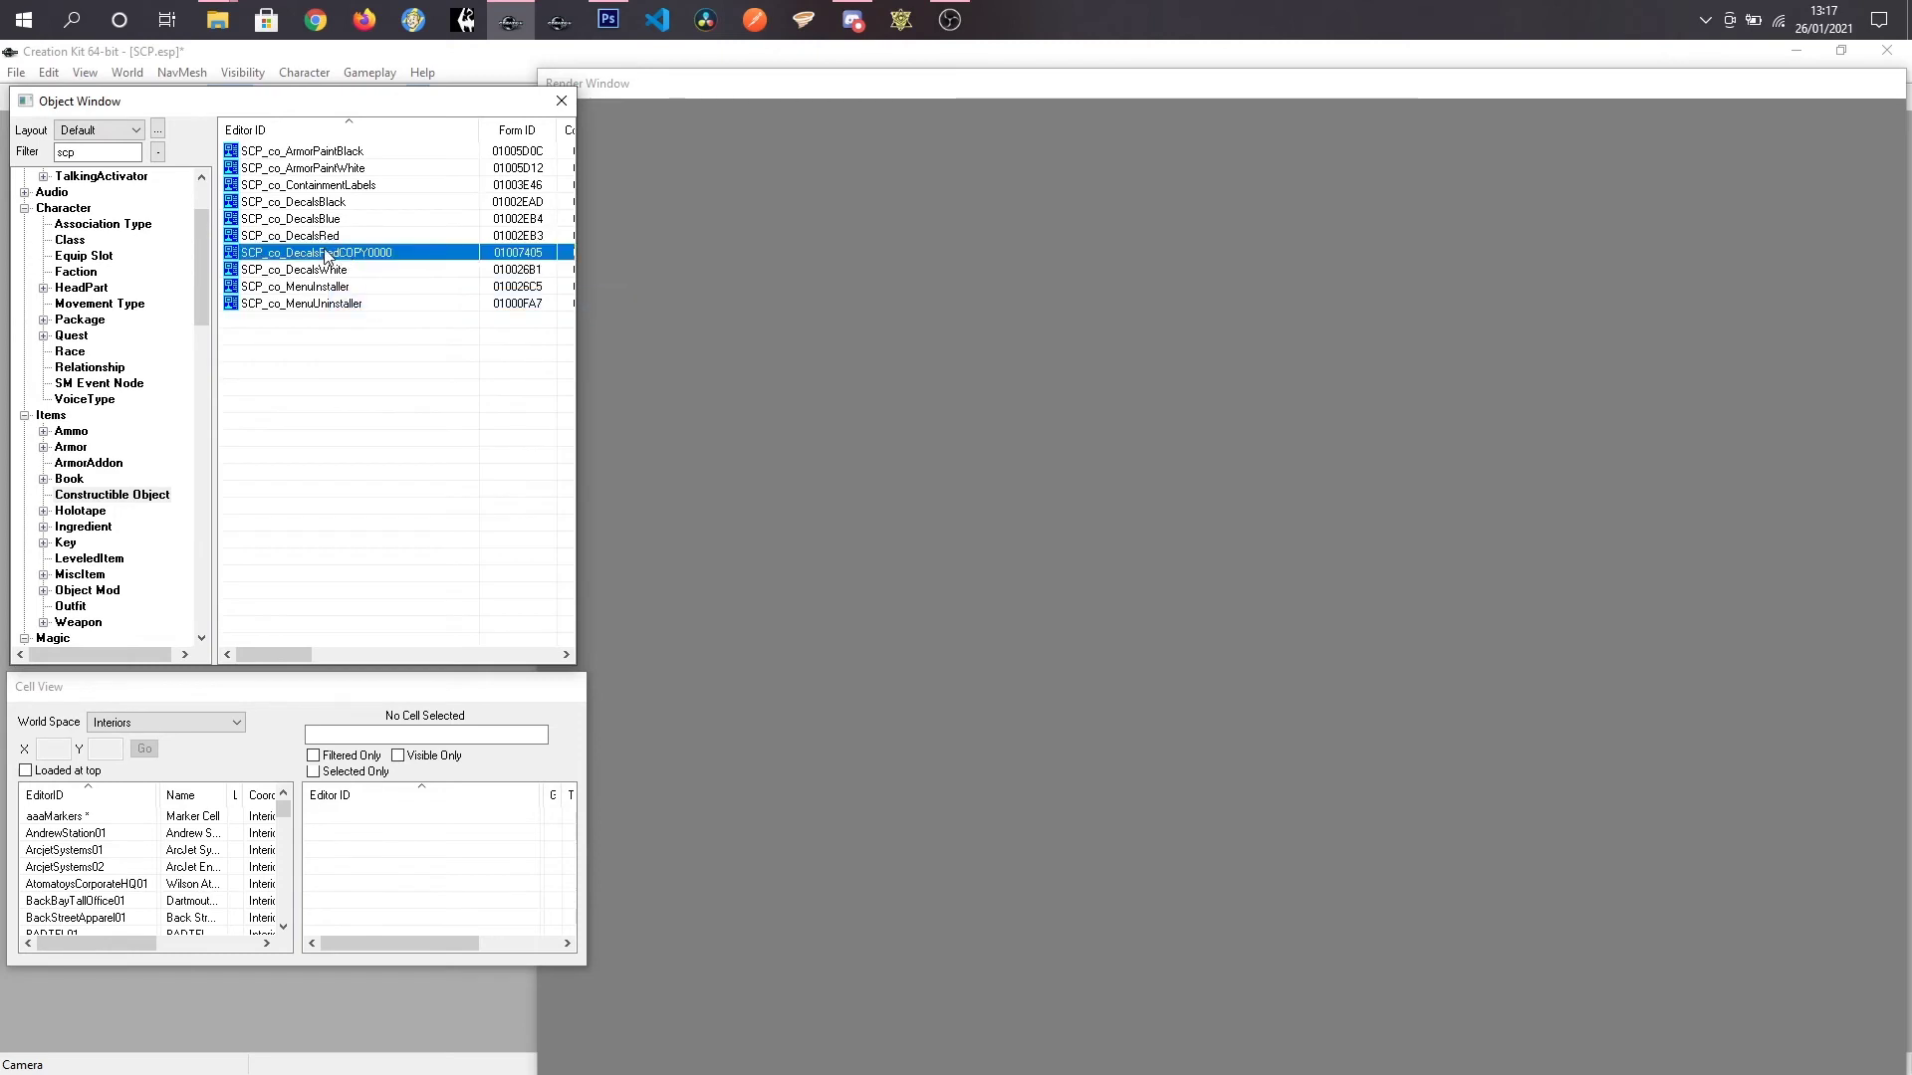
pyautogui.click(327, 255)
pyautogui.moveTo(288, 252); pyautogui.dragTo(489, 269)
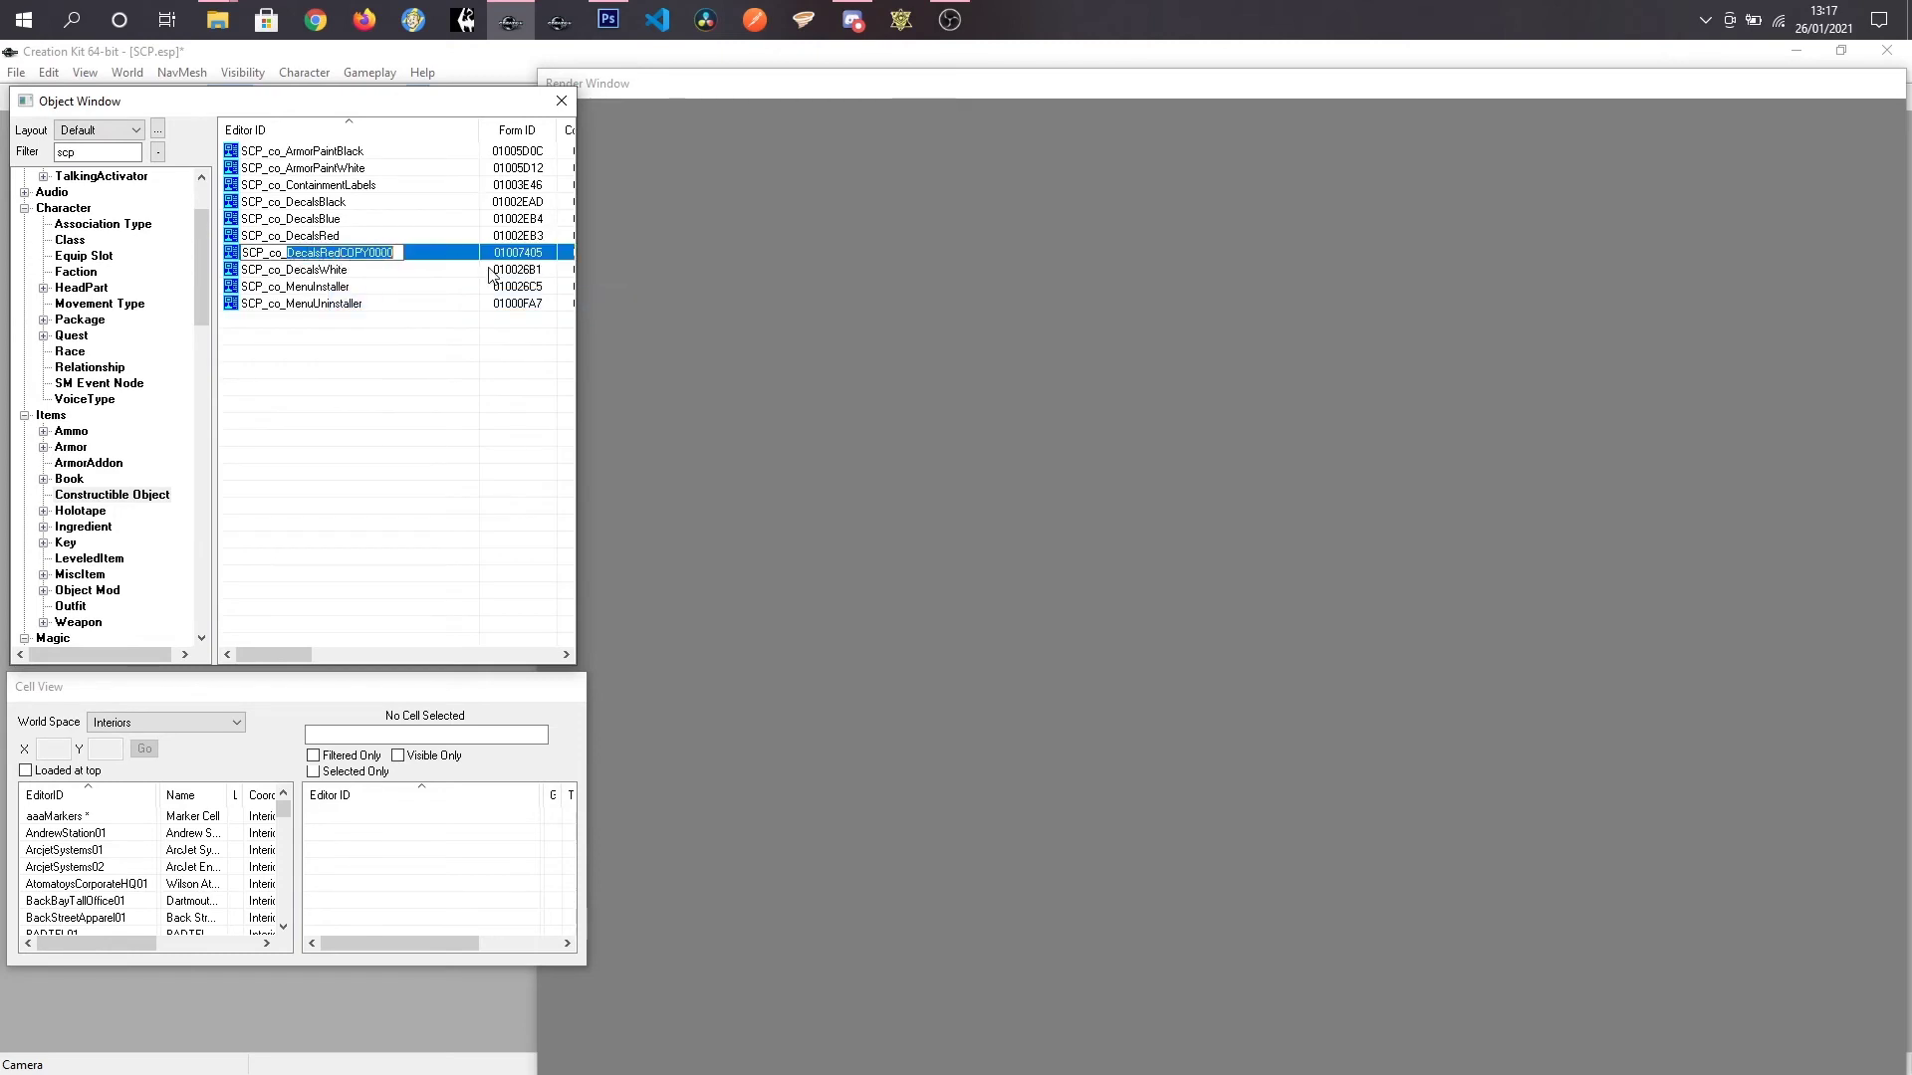
pyautogui.write('Misc')
pyautogui.press('Return')
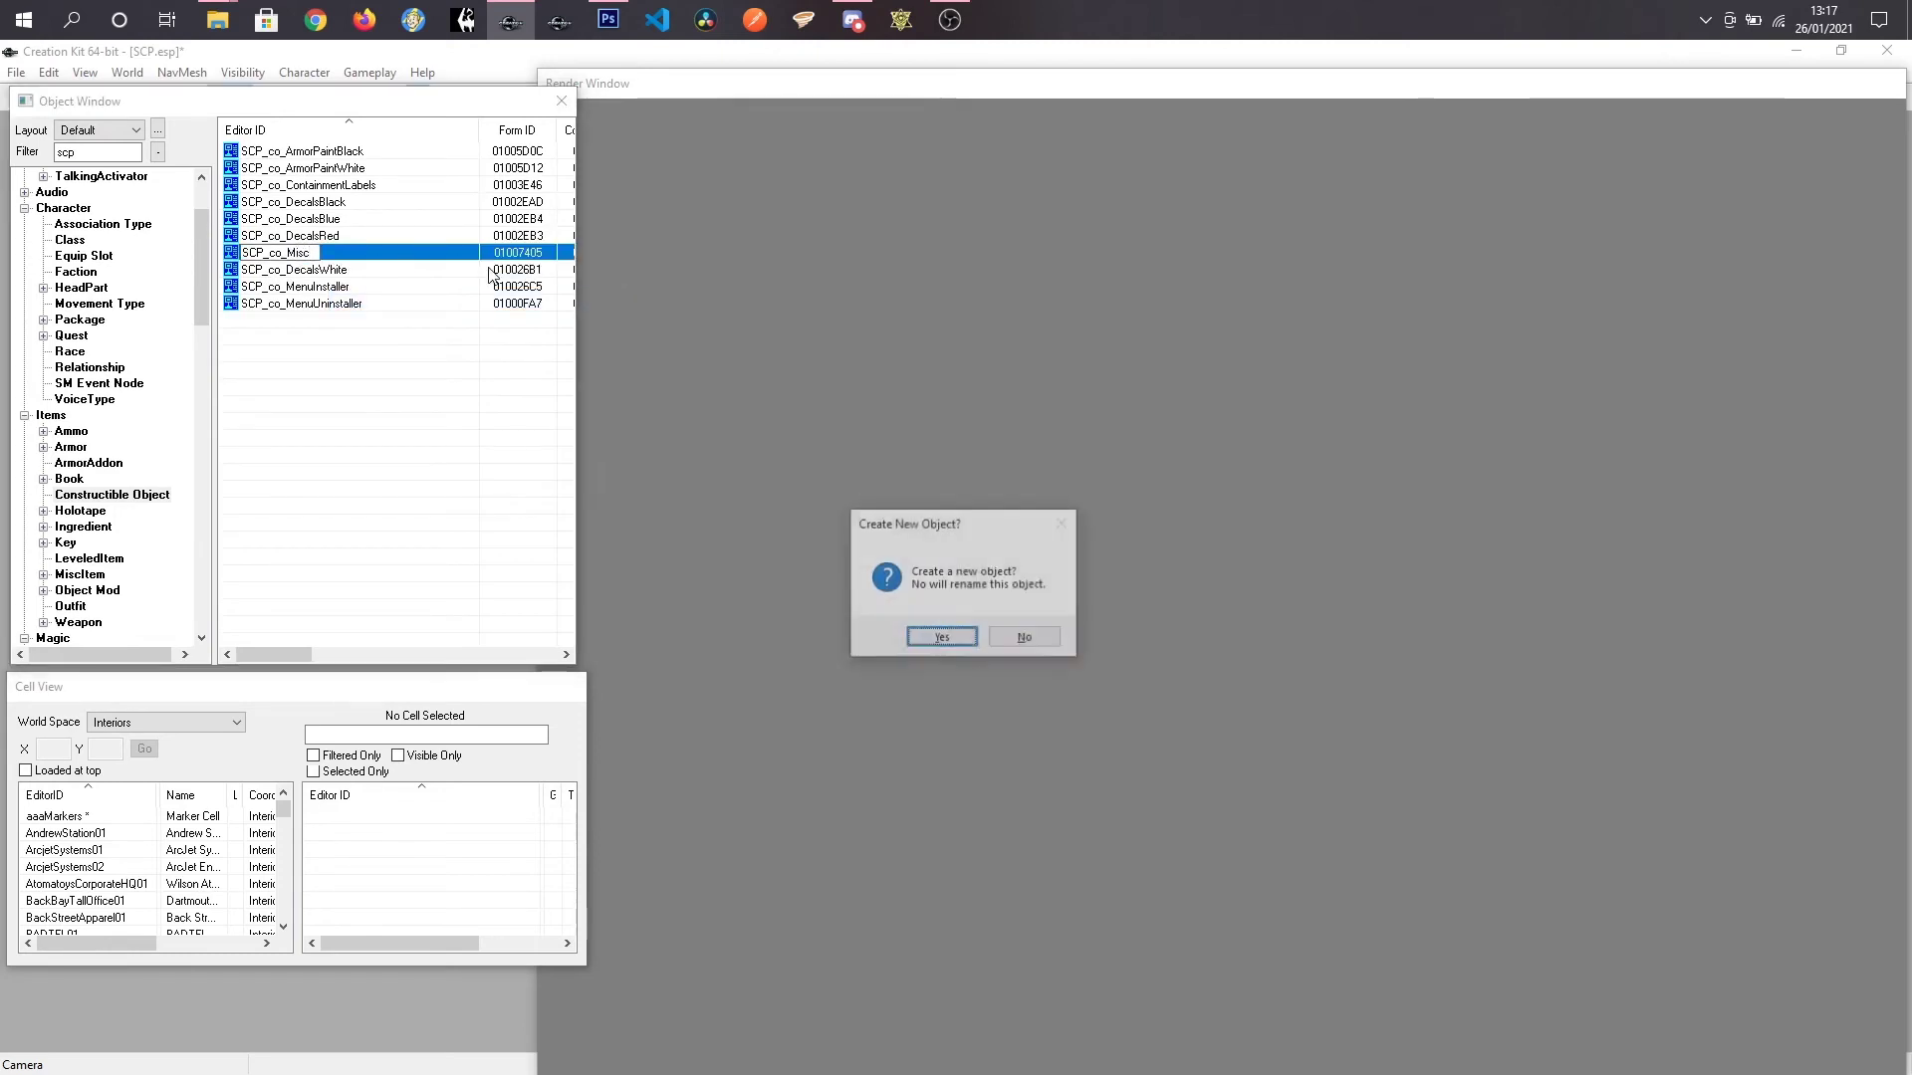
pyautogui.click(1026, 638)
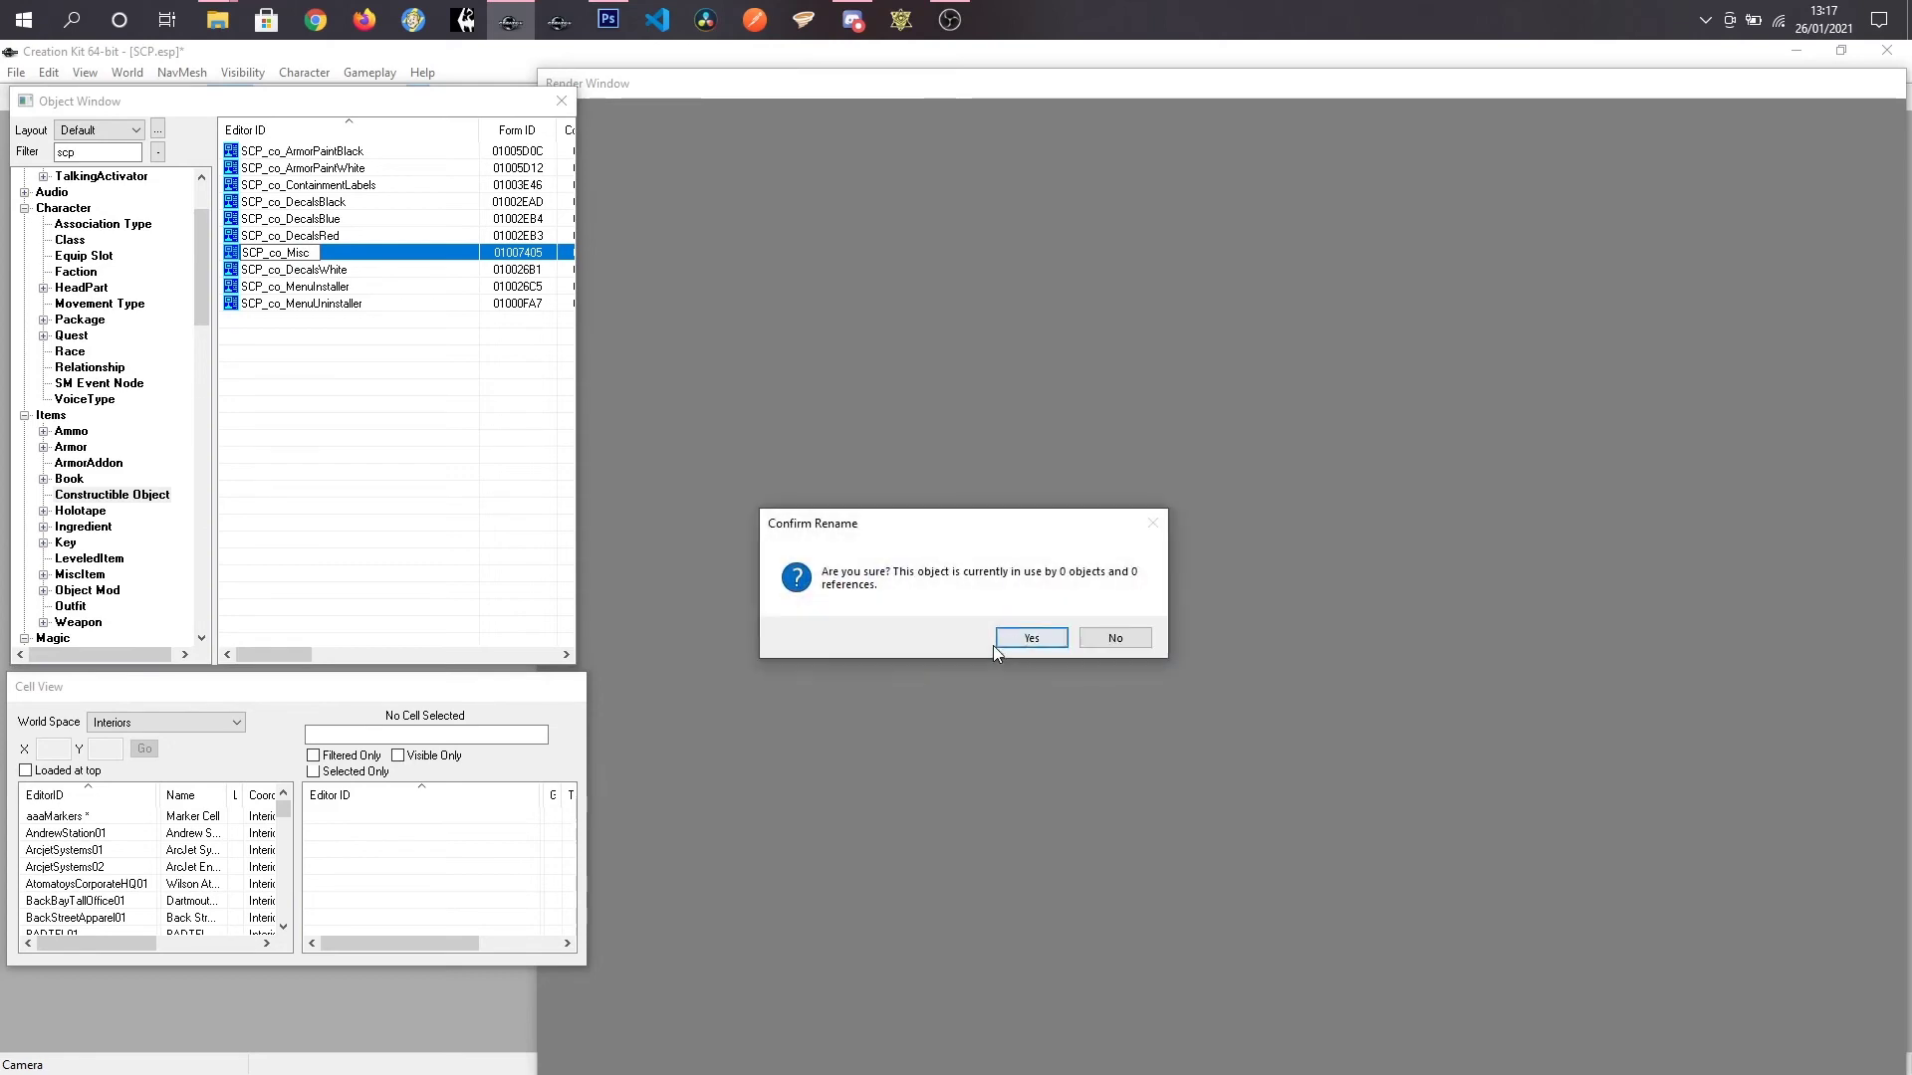
pyautogui.click(996, 643)
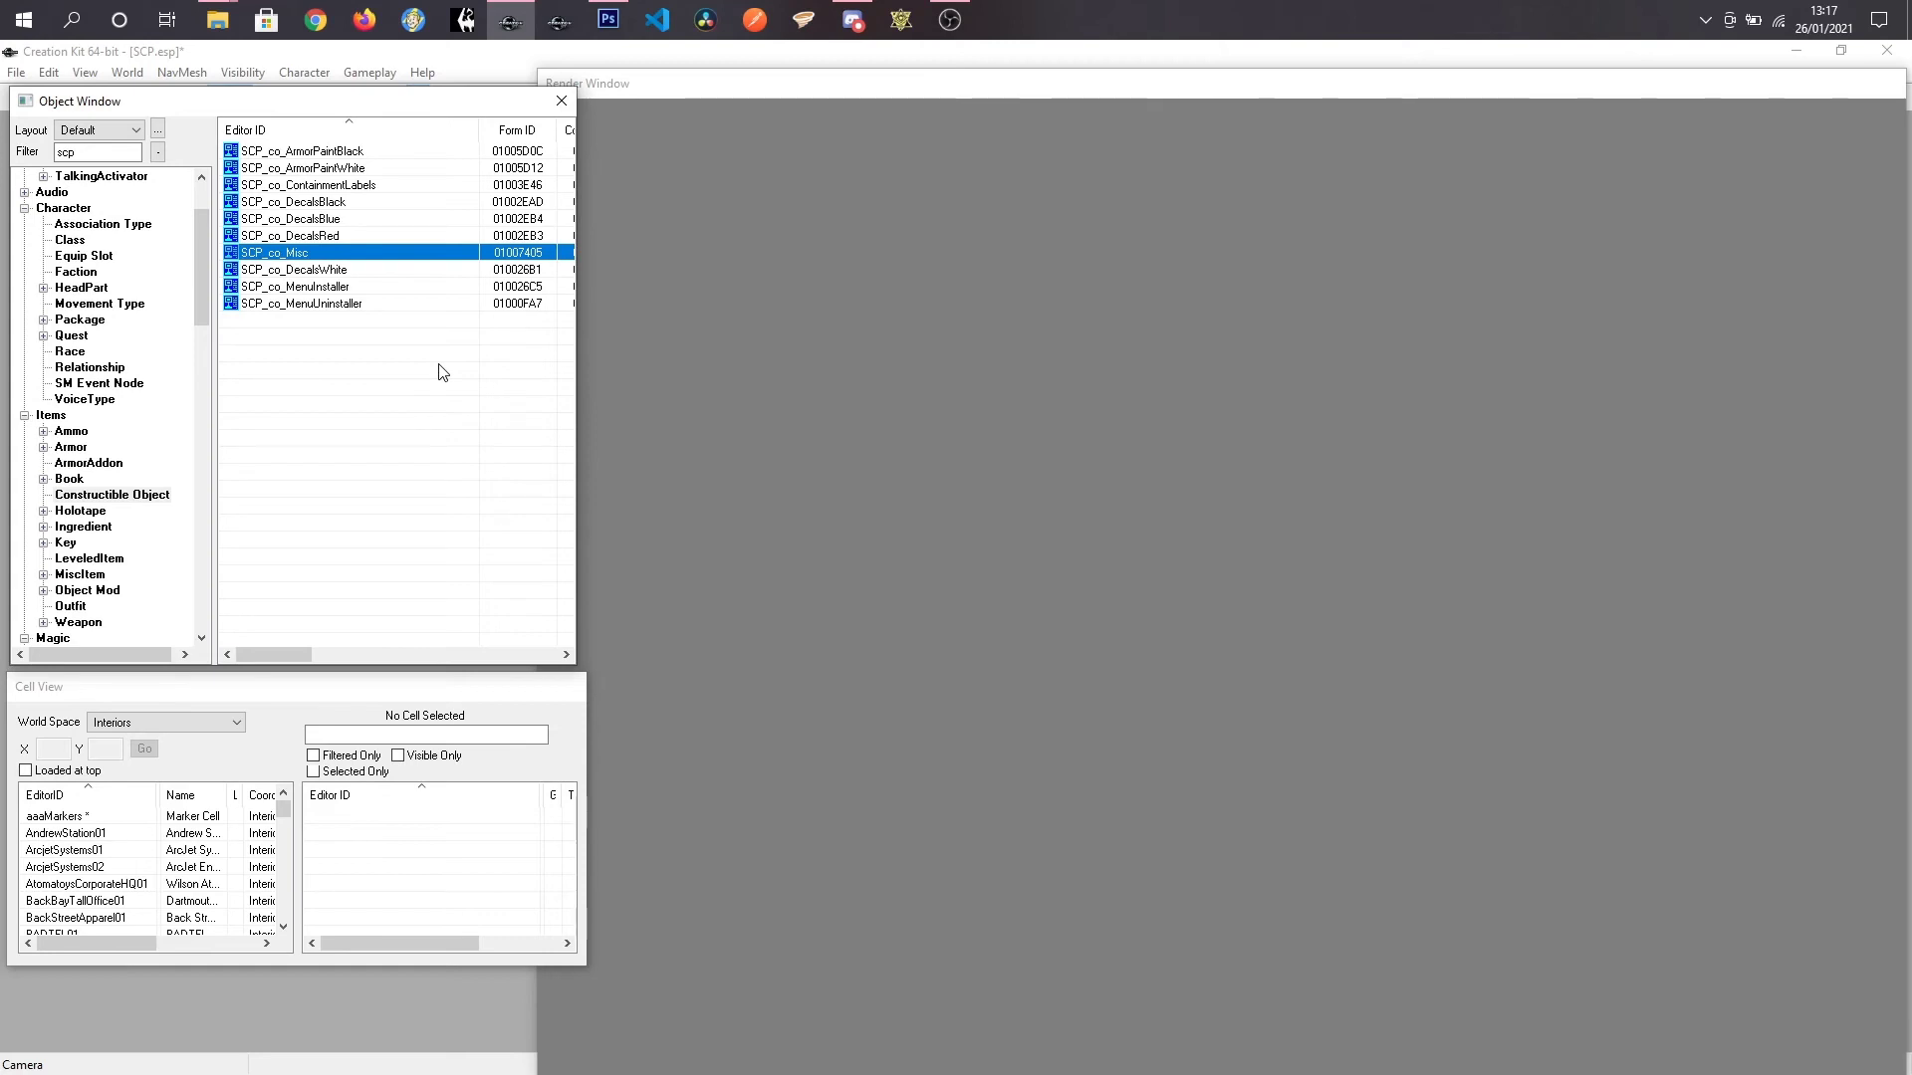
pyautogui.press('Return')
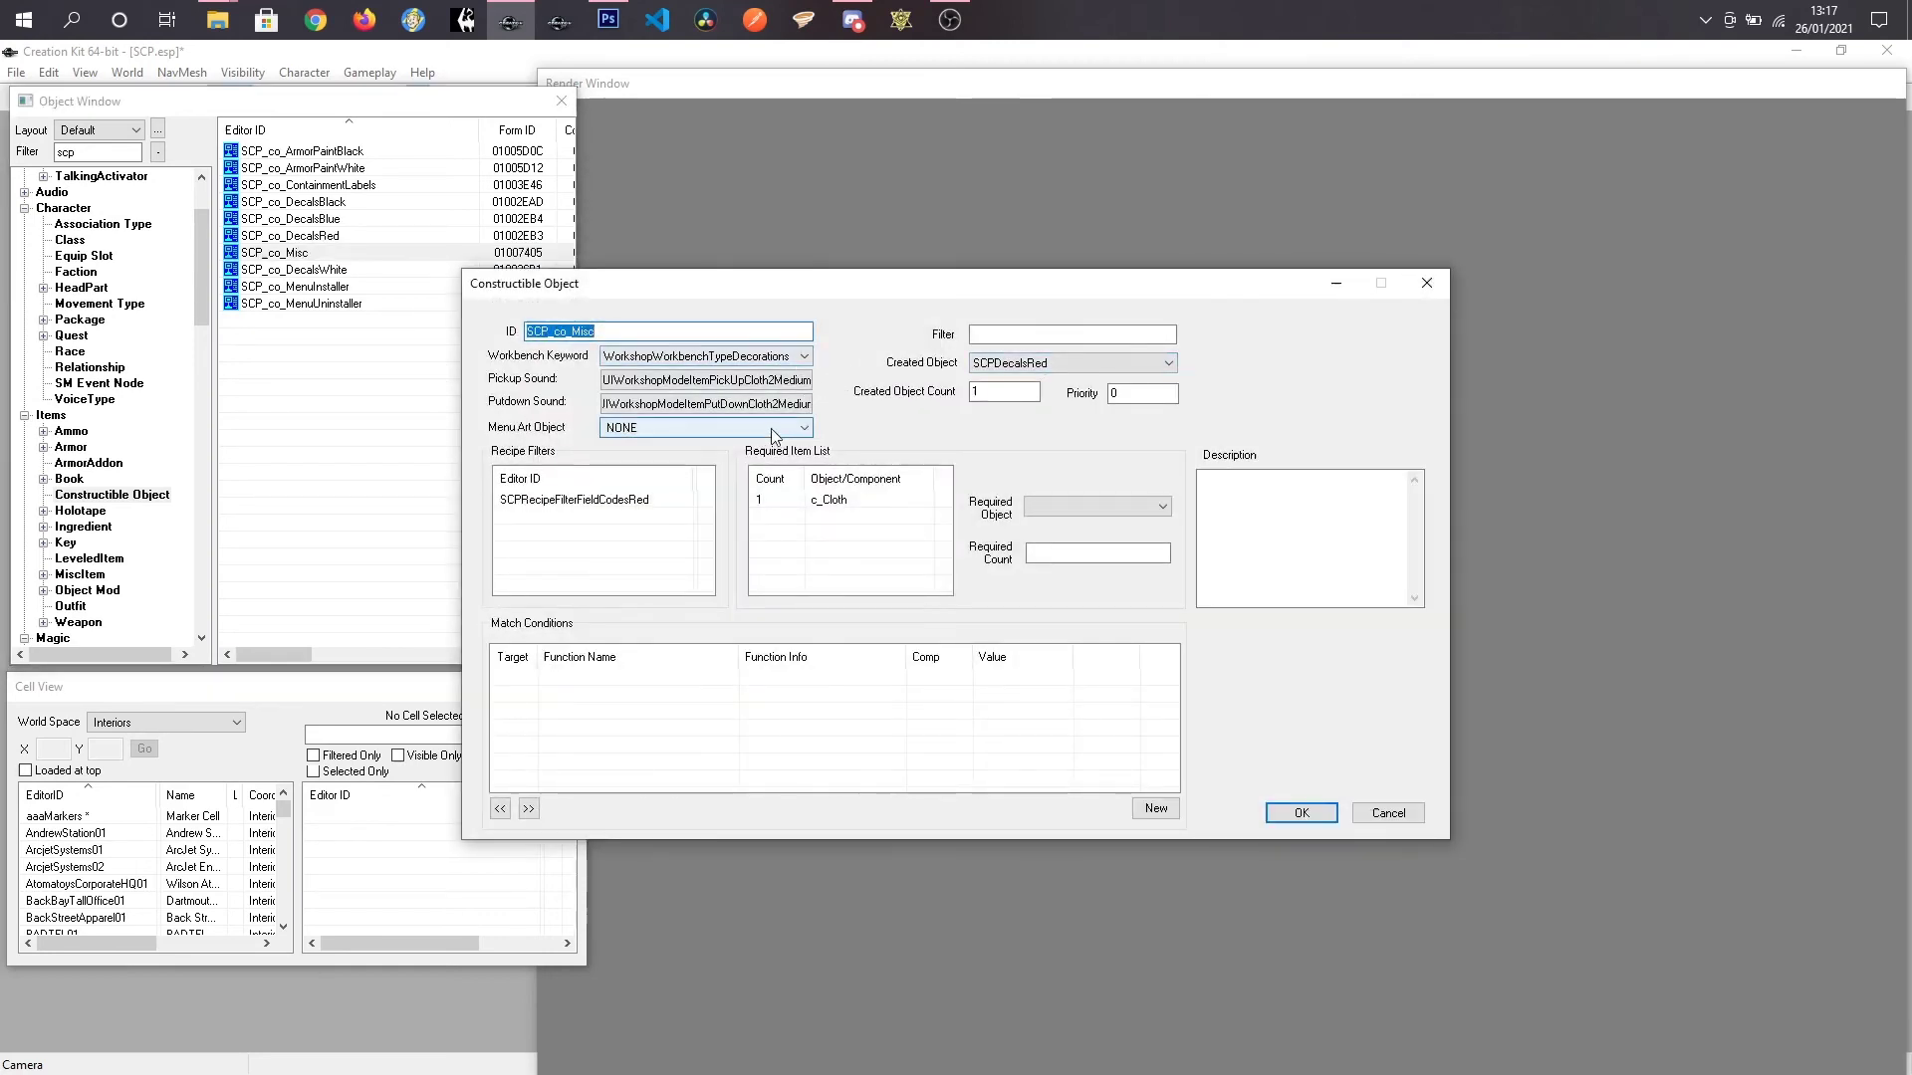
# Step: Set the pickup sound to DRScCrateOpenSD and the putdown sound to DRScCrateCloseSD
pyautogui.click(794, 384)
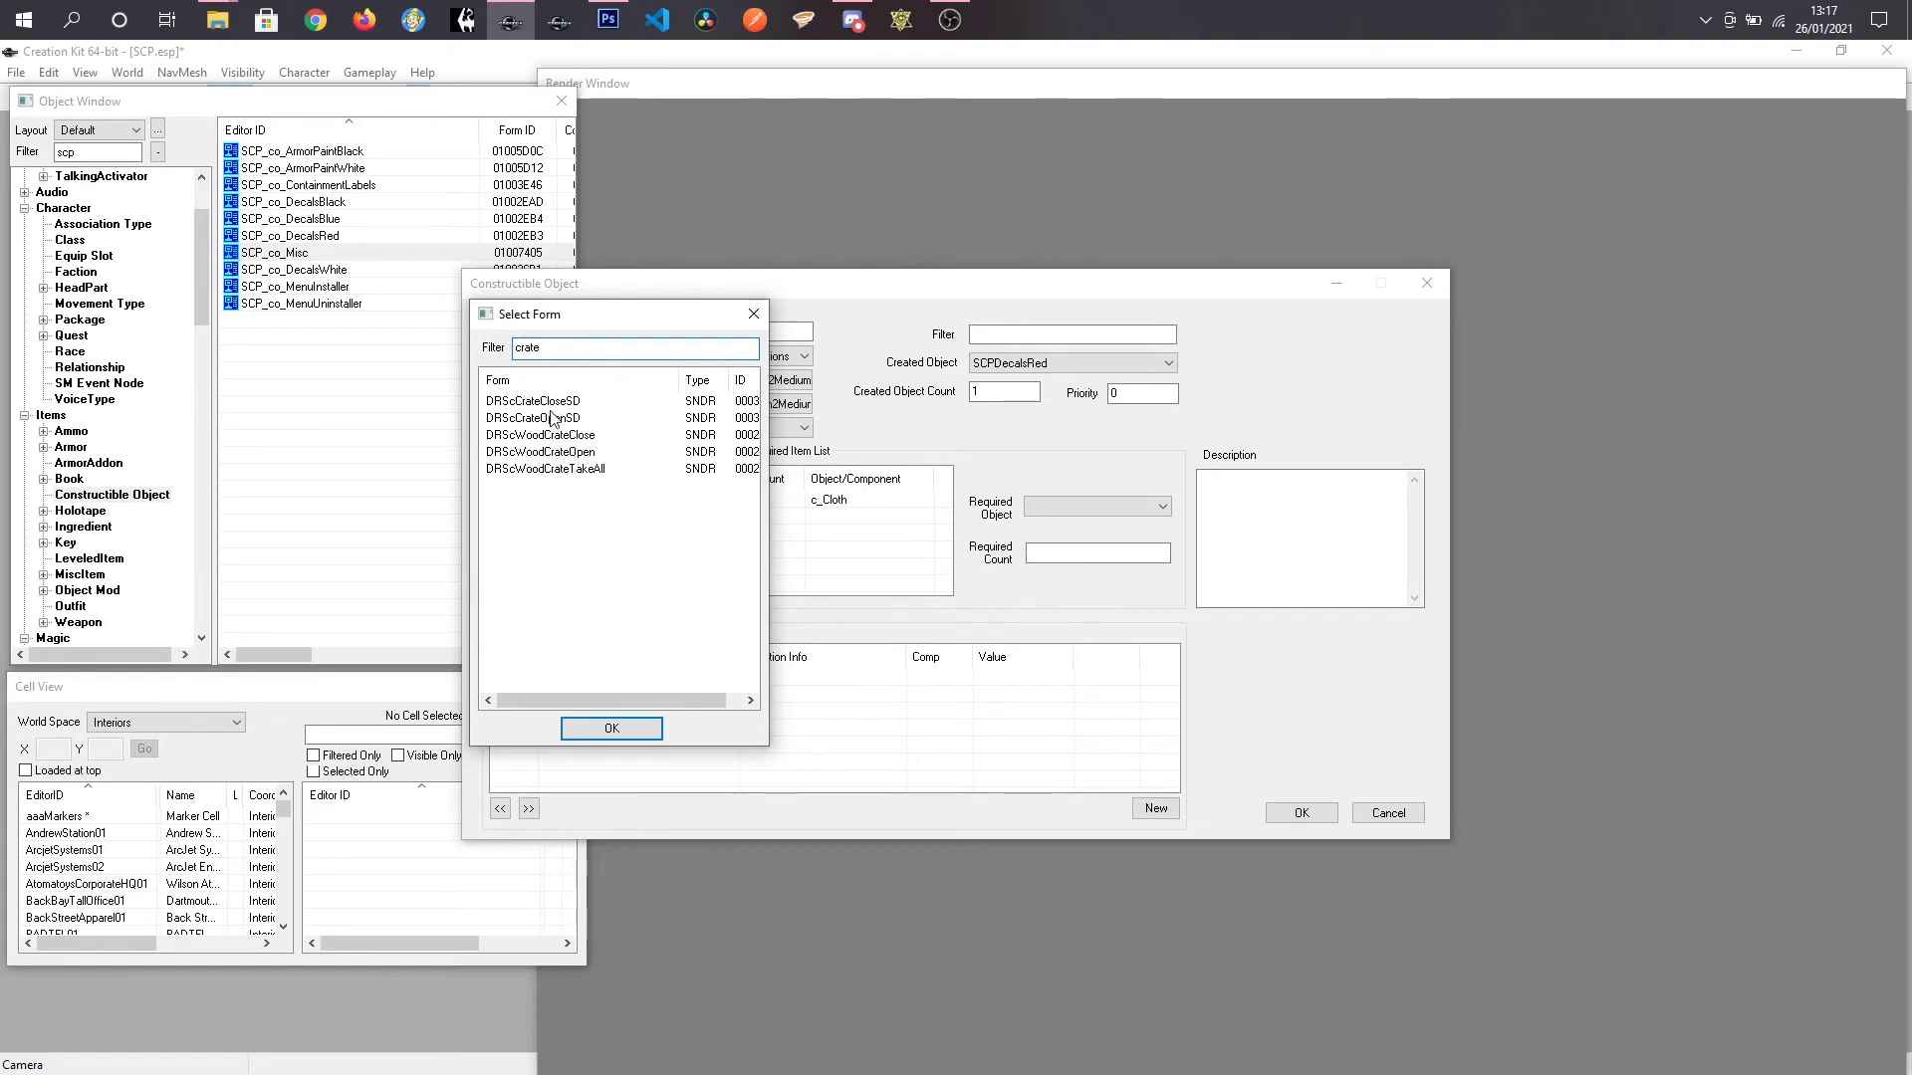
pyautogui.doubleClick(551, 419)
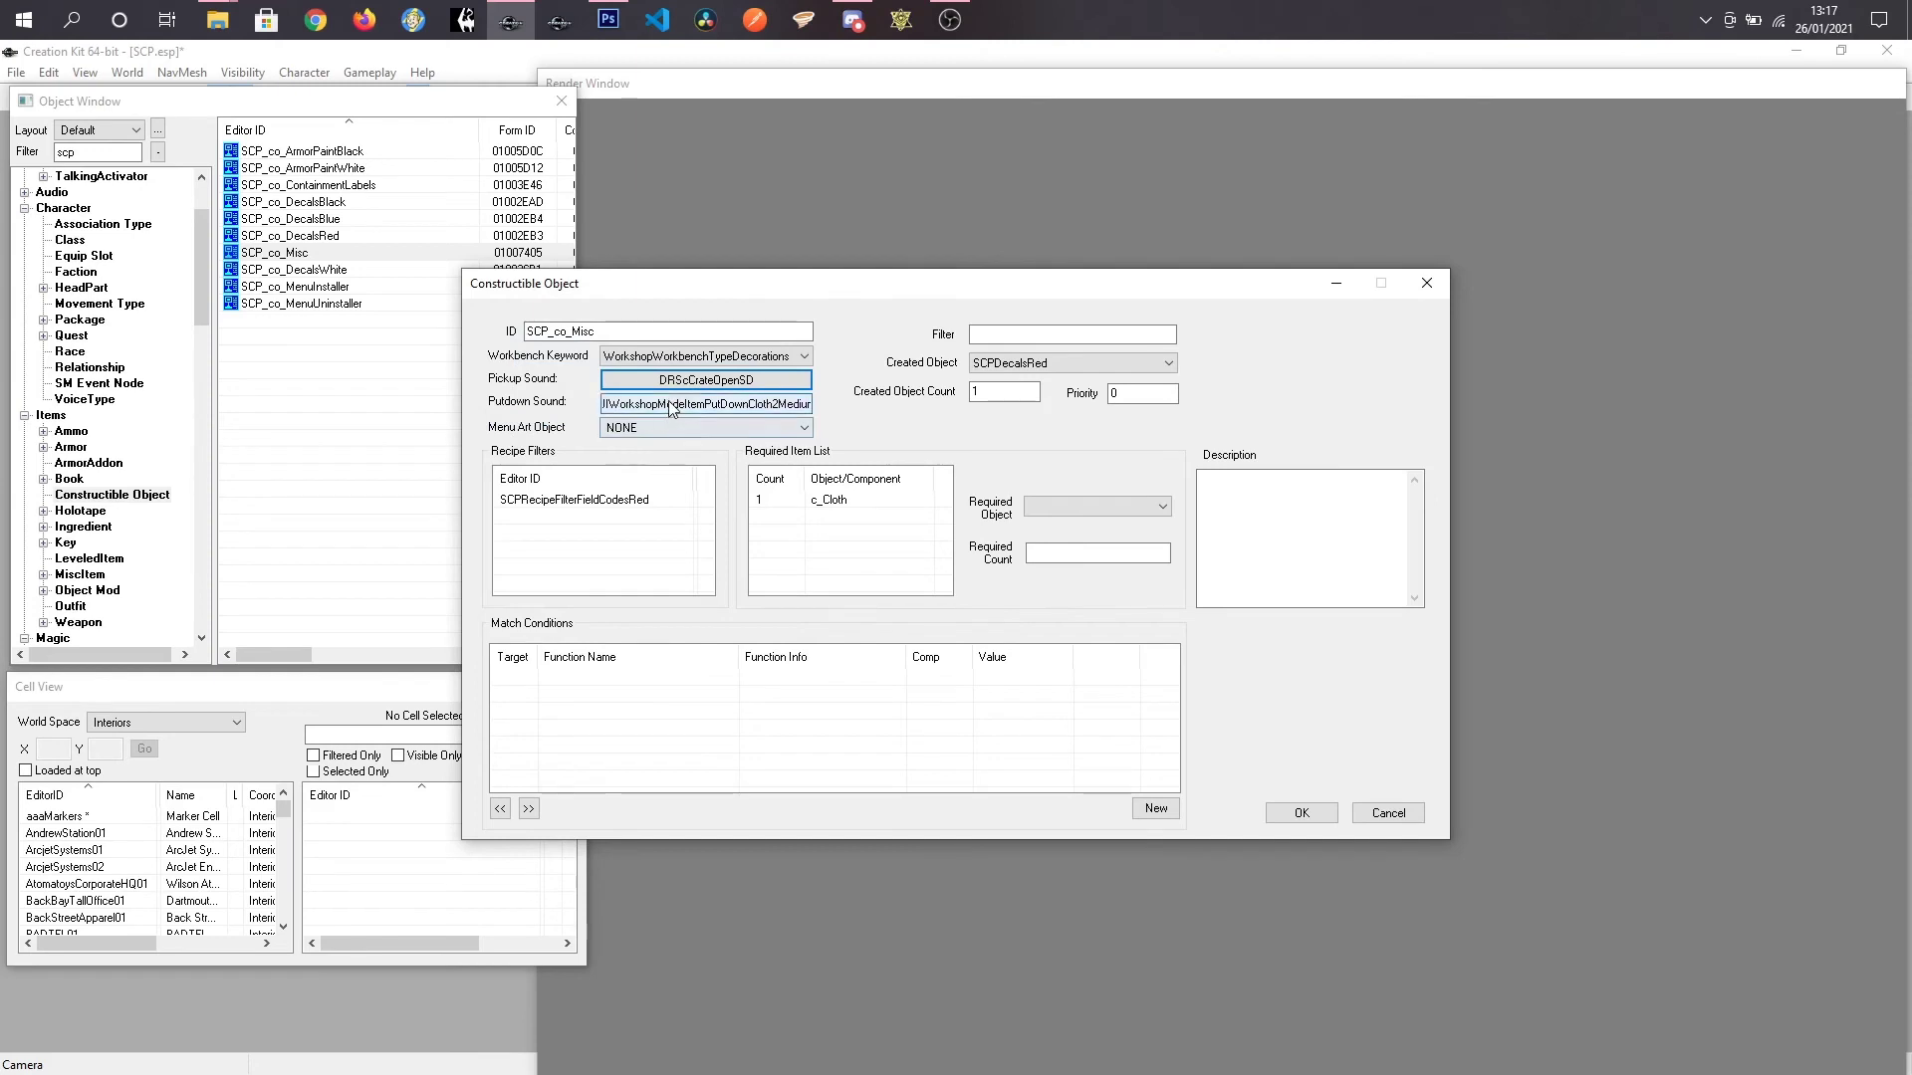
pyautogui.click(658, 412)
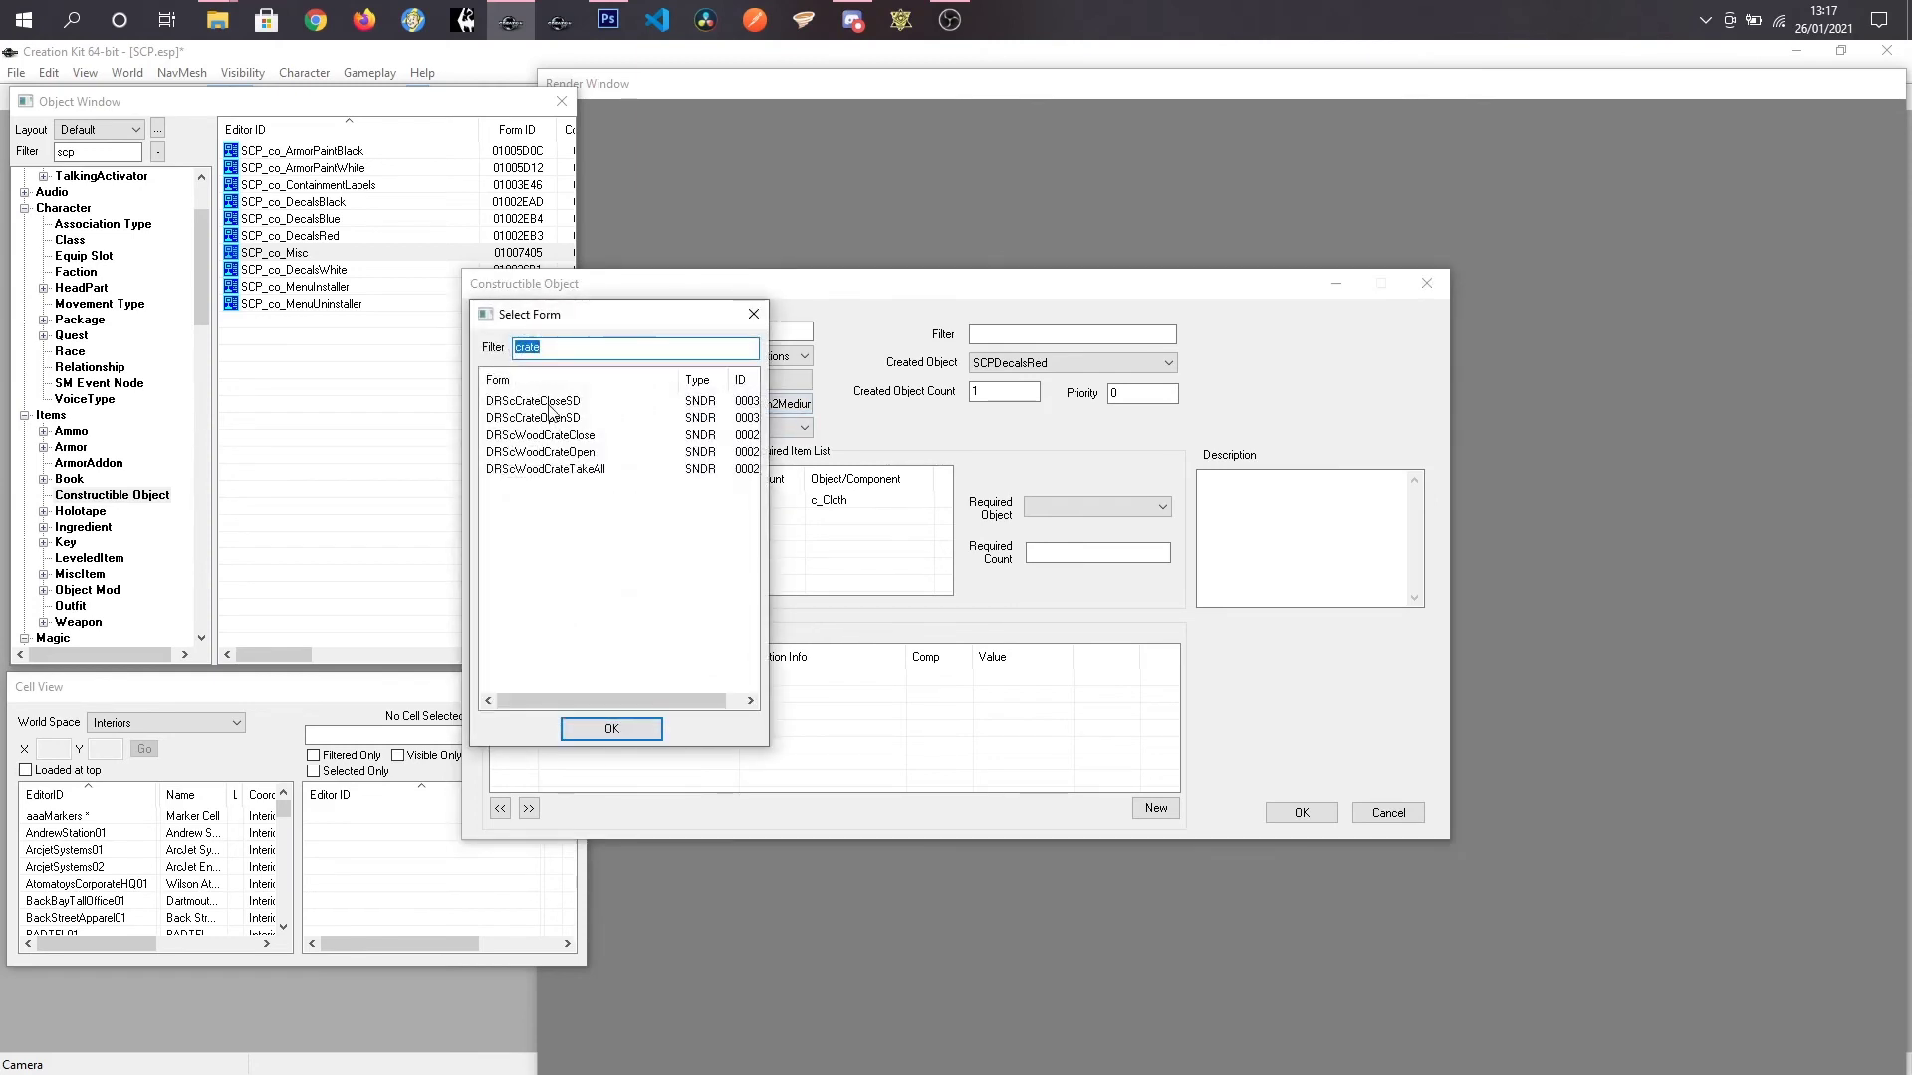
pyautogui.click(551, 401)
pyautogui.click(557, 418)
pyautogui.doubleClick(553, 401)
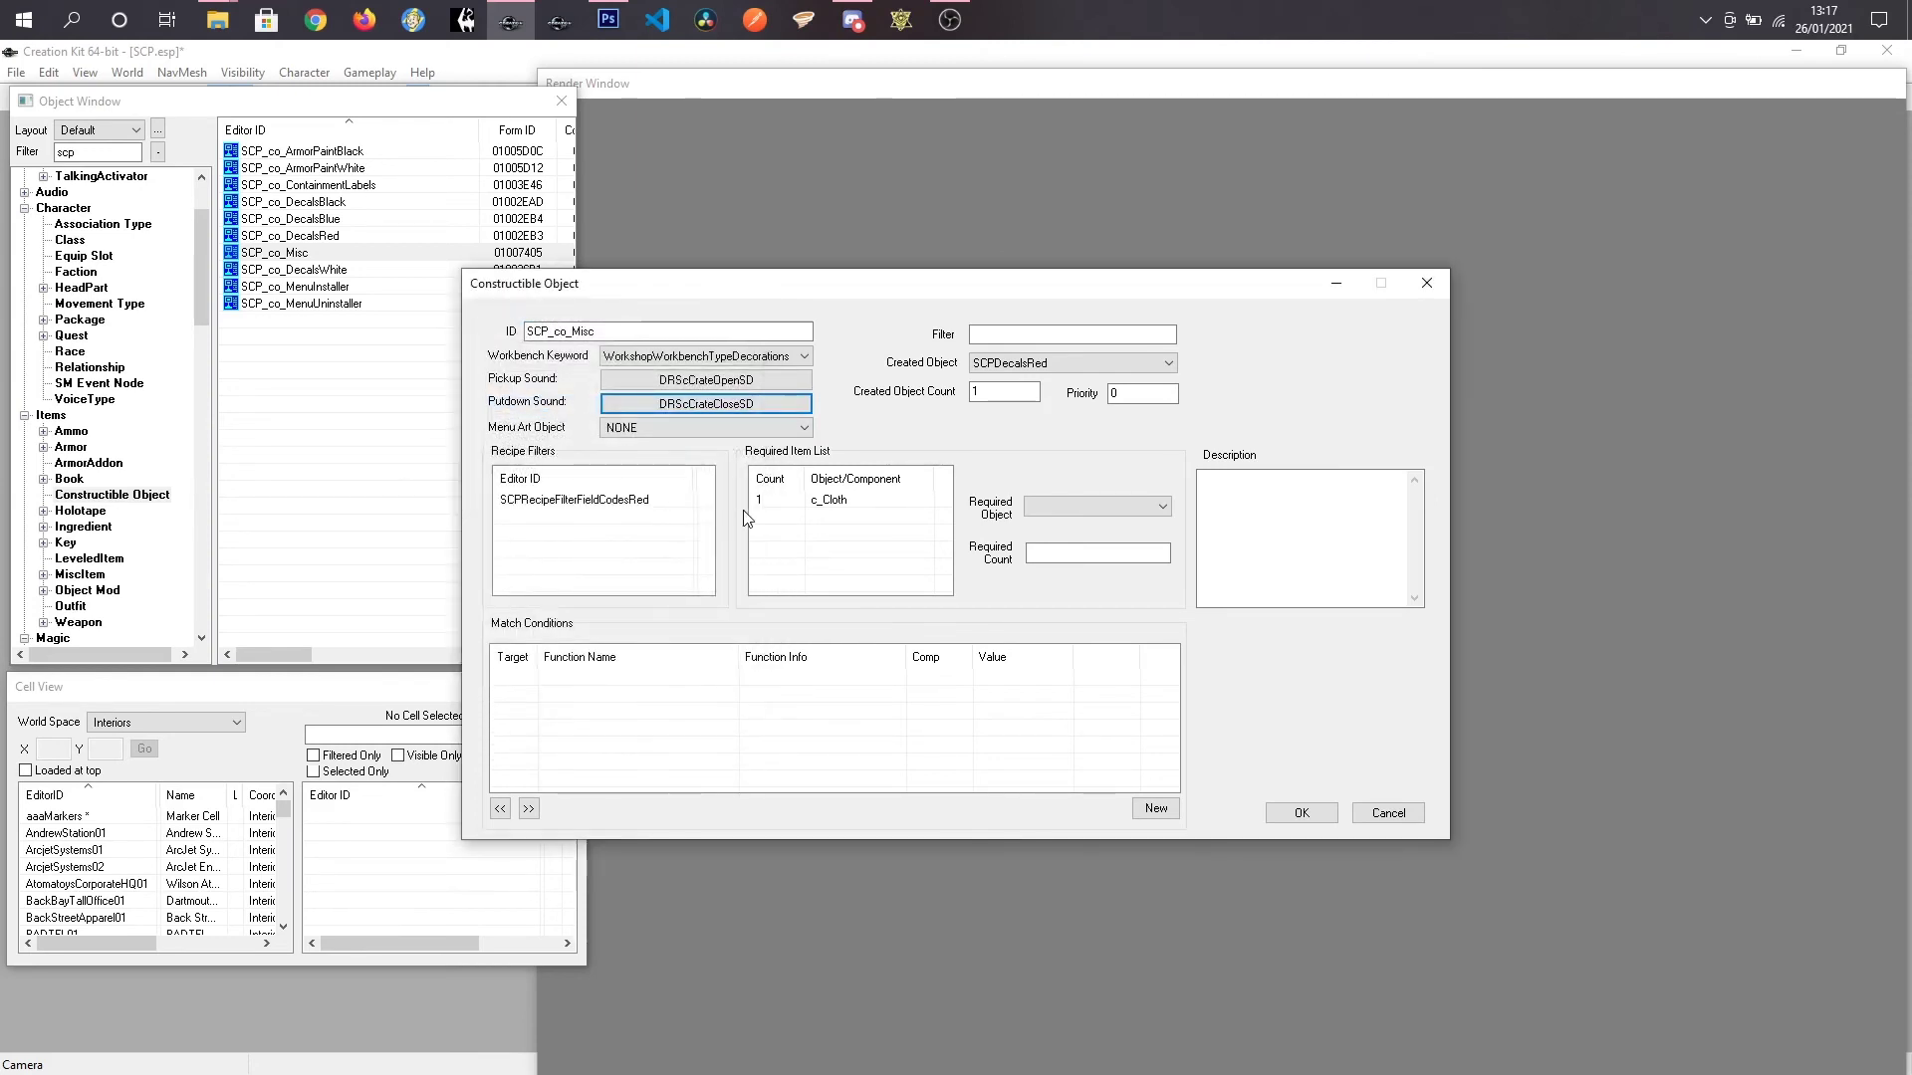
# Step: Choose SCPMiscMenu as the recipe's created object
pyautogui.click(1038, 364)
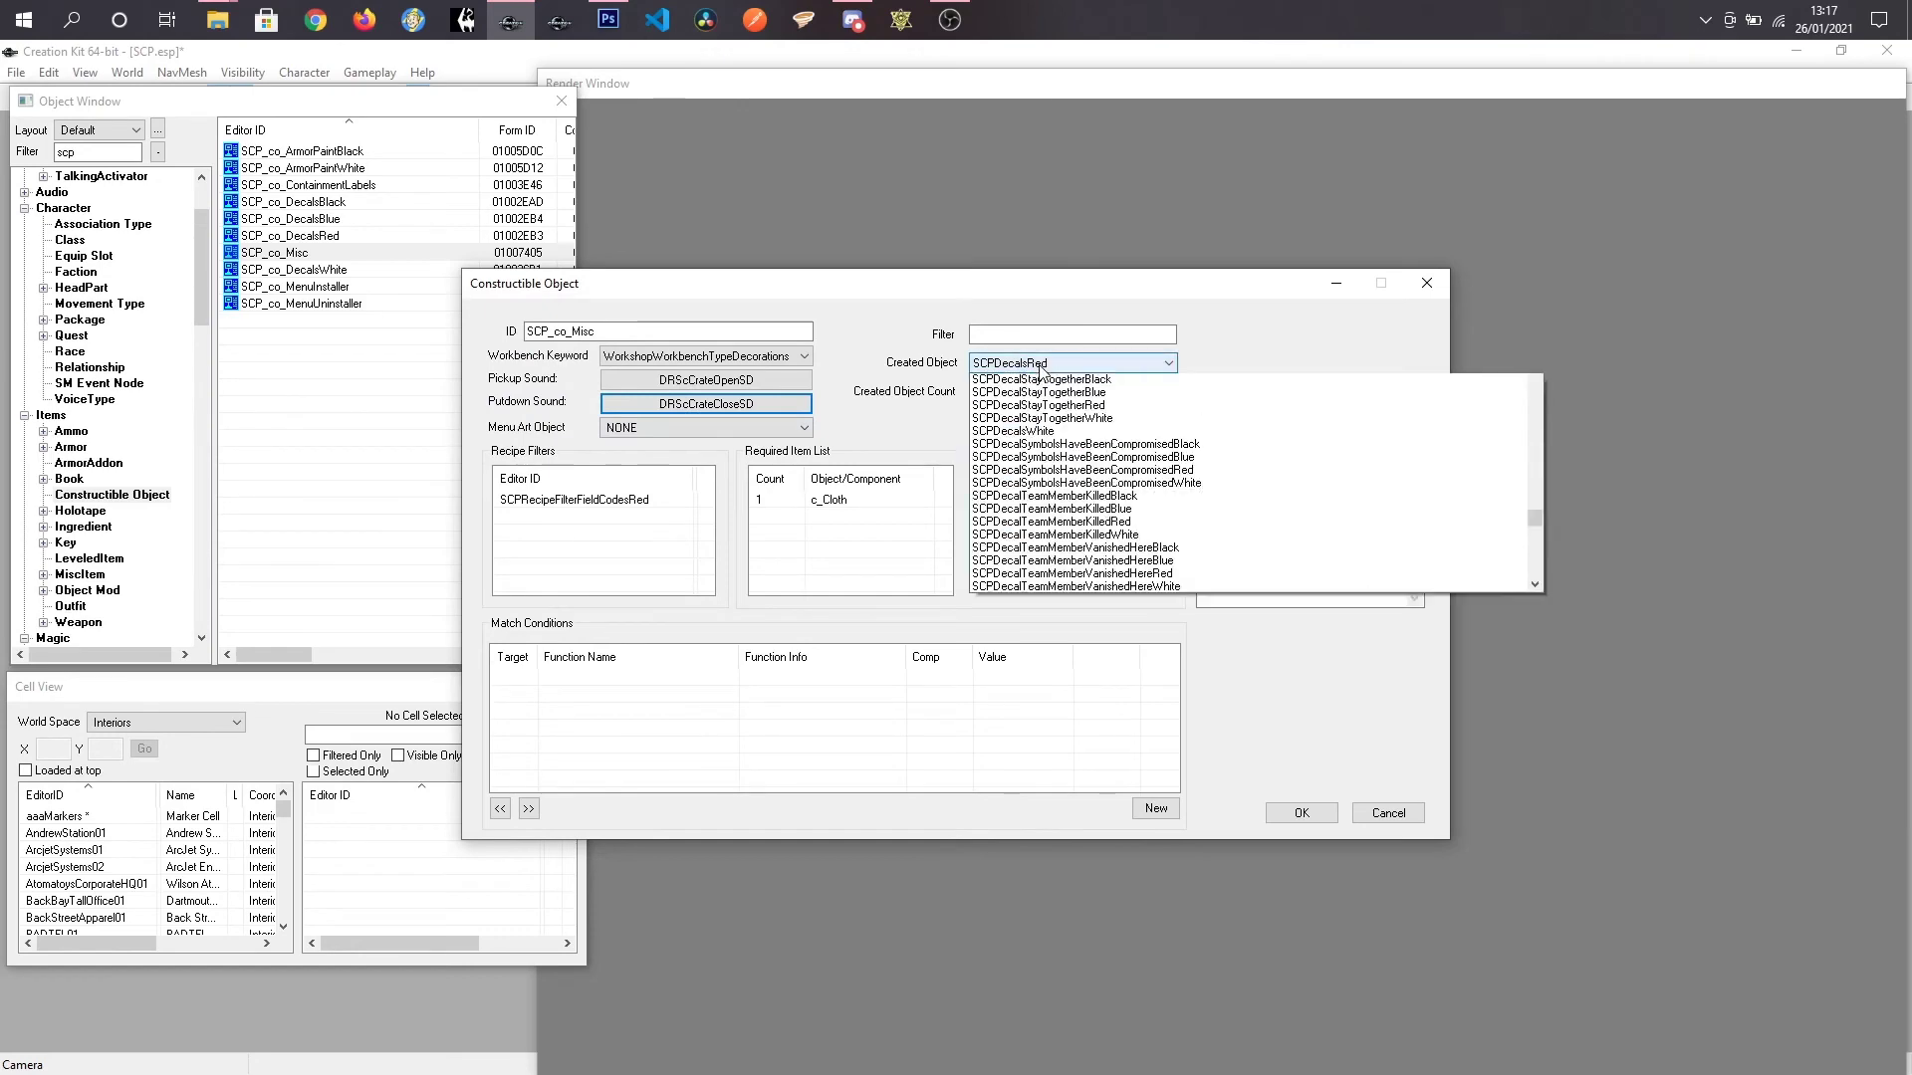
pyautogui.click(1045, 364)
pyautogui.click(1051, 364)
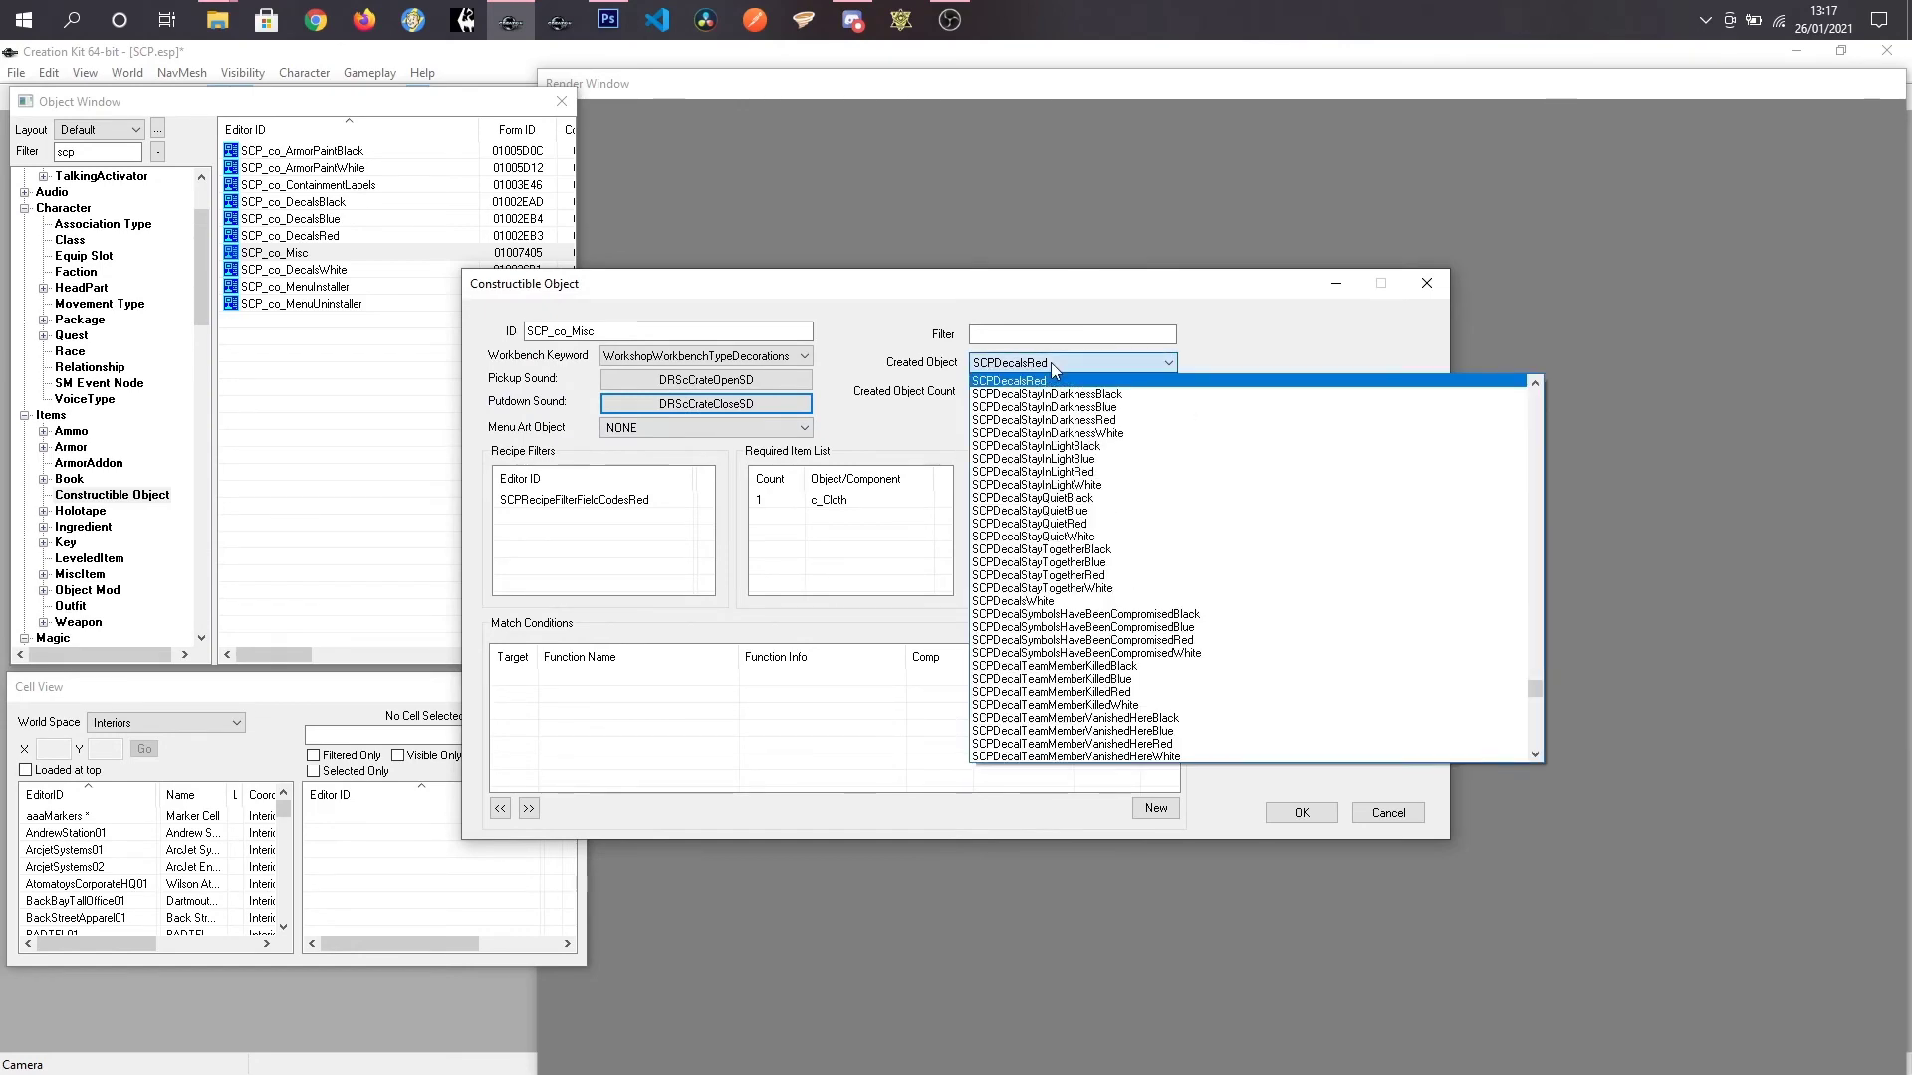
pyautogui.press('Up')
pyautogui.press('Up')
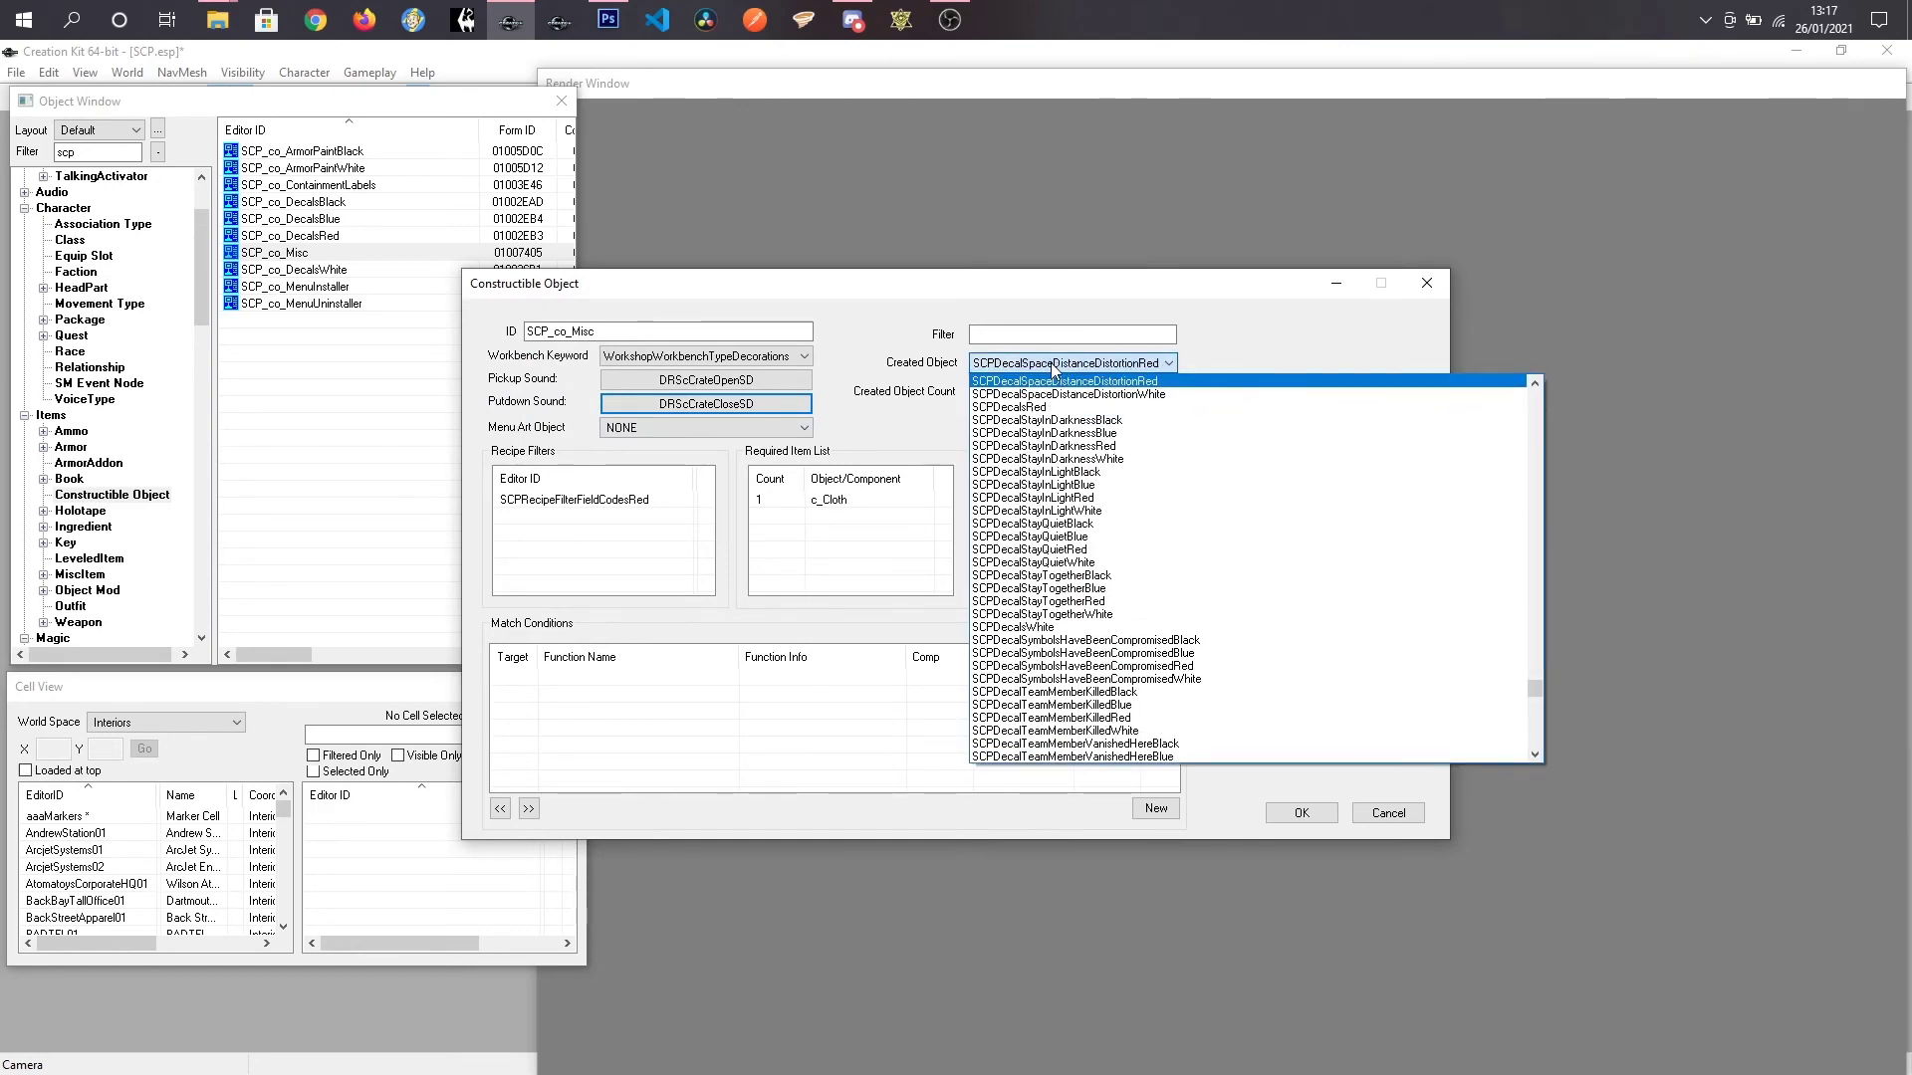
pyautogui.press('Up')
pyautogui.press('Down')
pyautogui.press('Down')
pyautogui.press('Down')
pyautogui.press('Down')
pyautogui.press('Down')
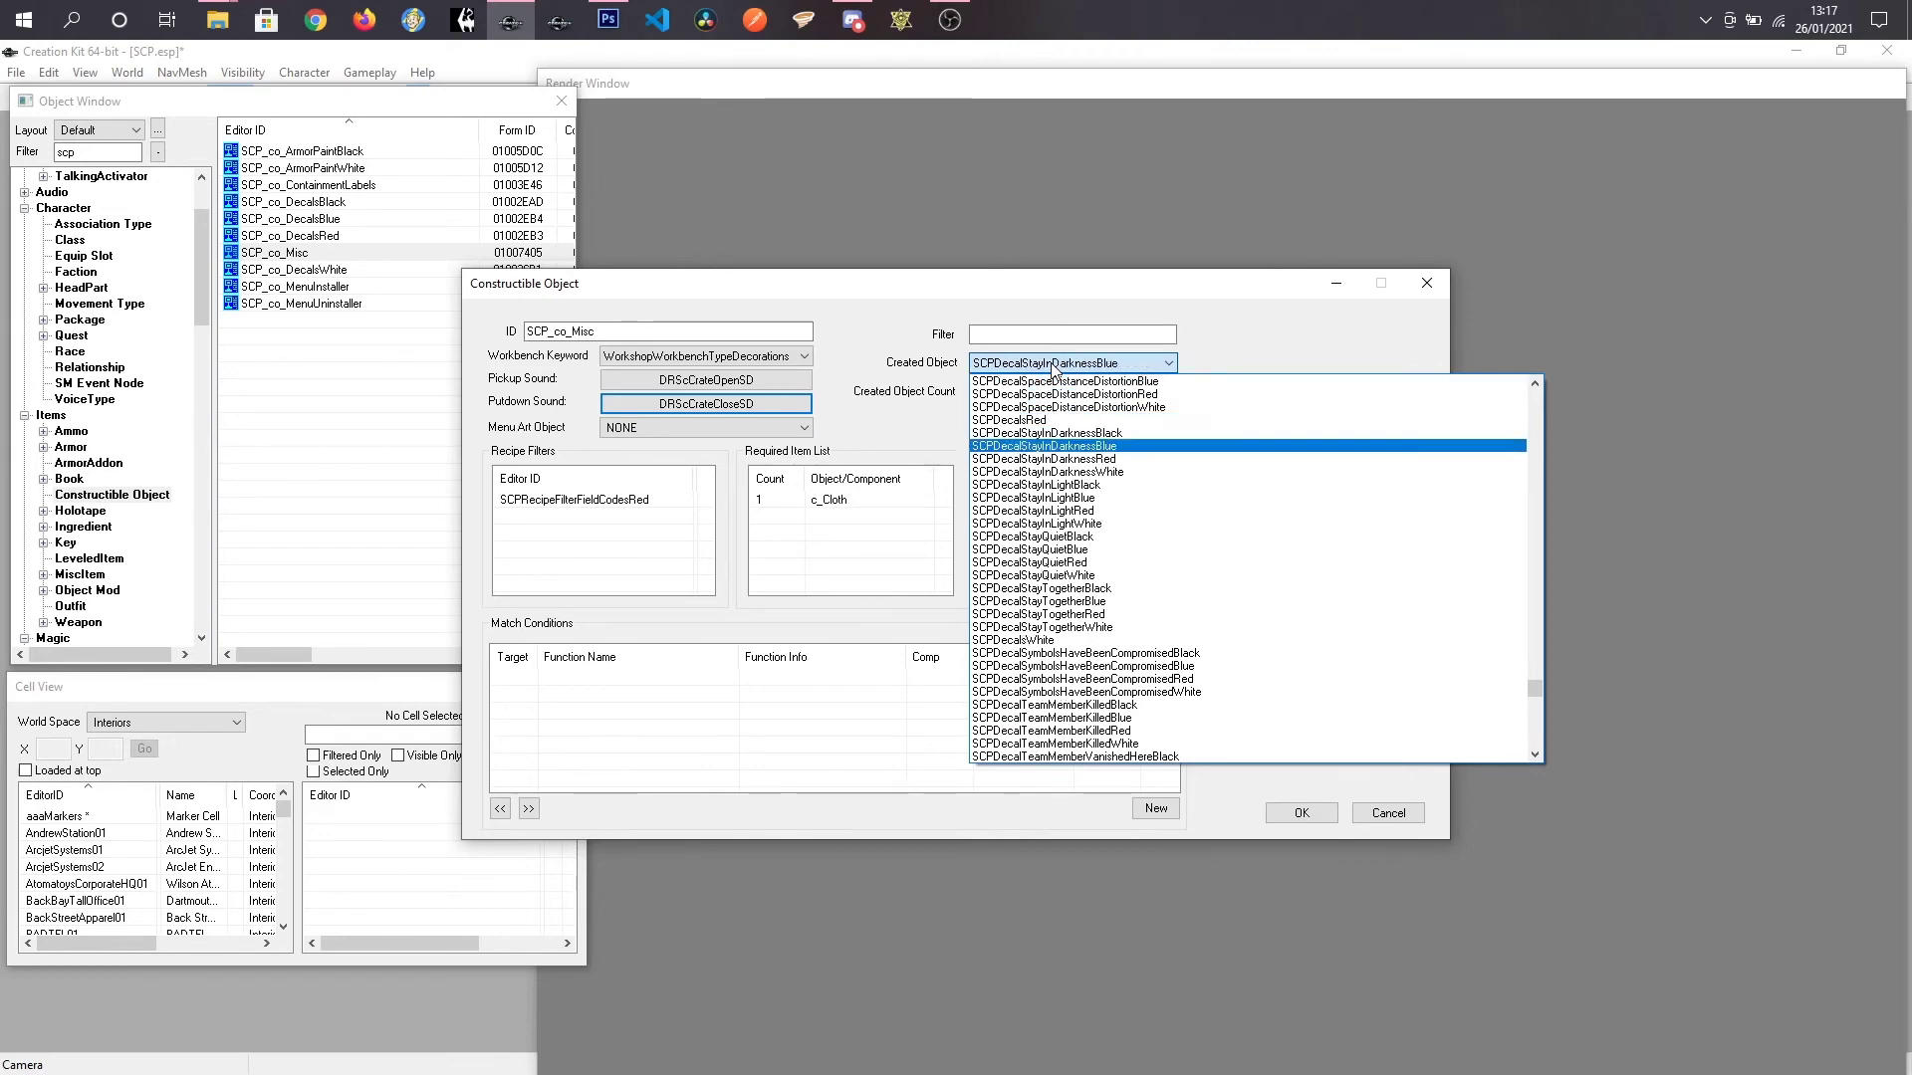
pyautogui.press('Down')
pyautogui.press('Down')
pyautogui.press('pagedown')
pyautogui.press('pagedown')
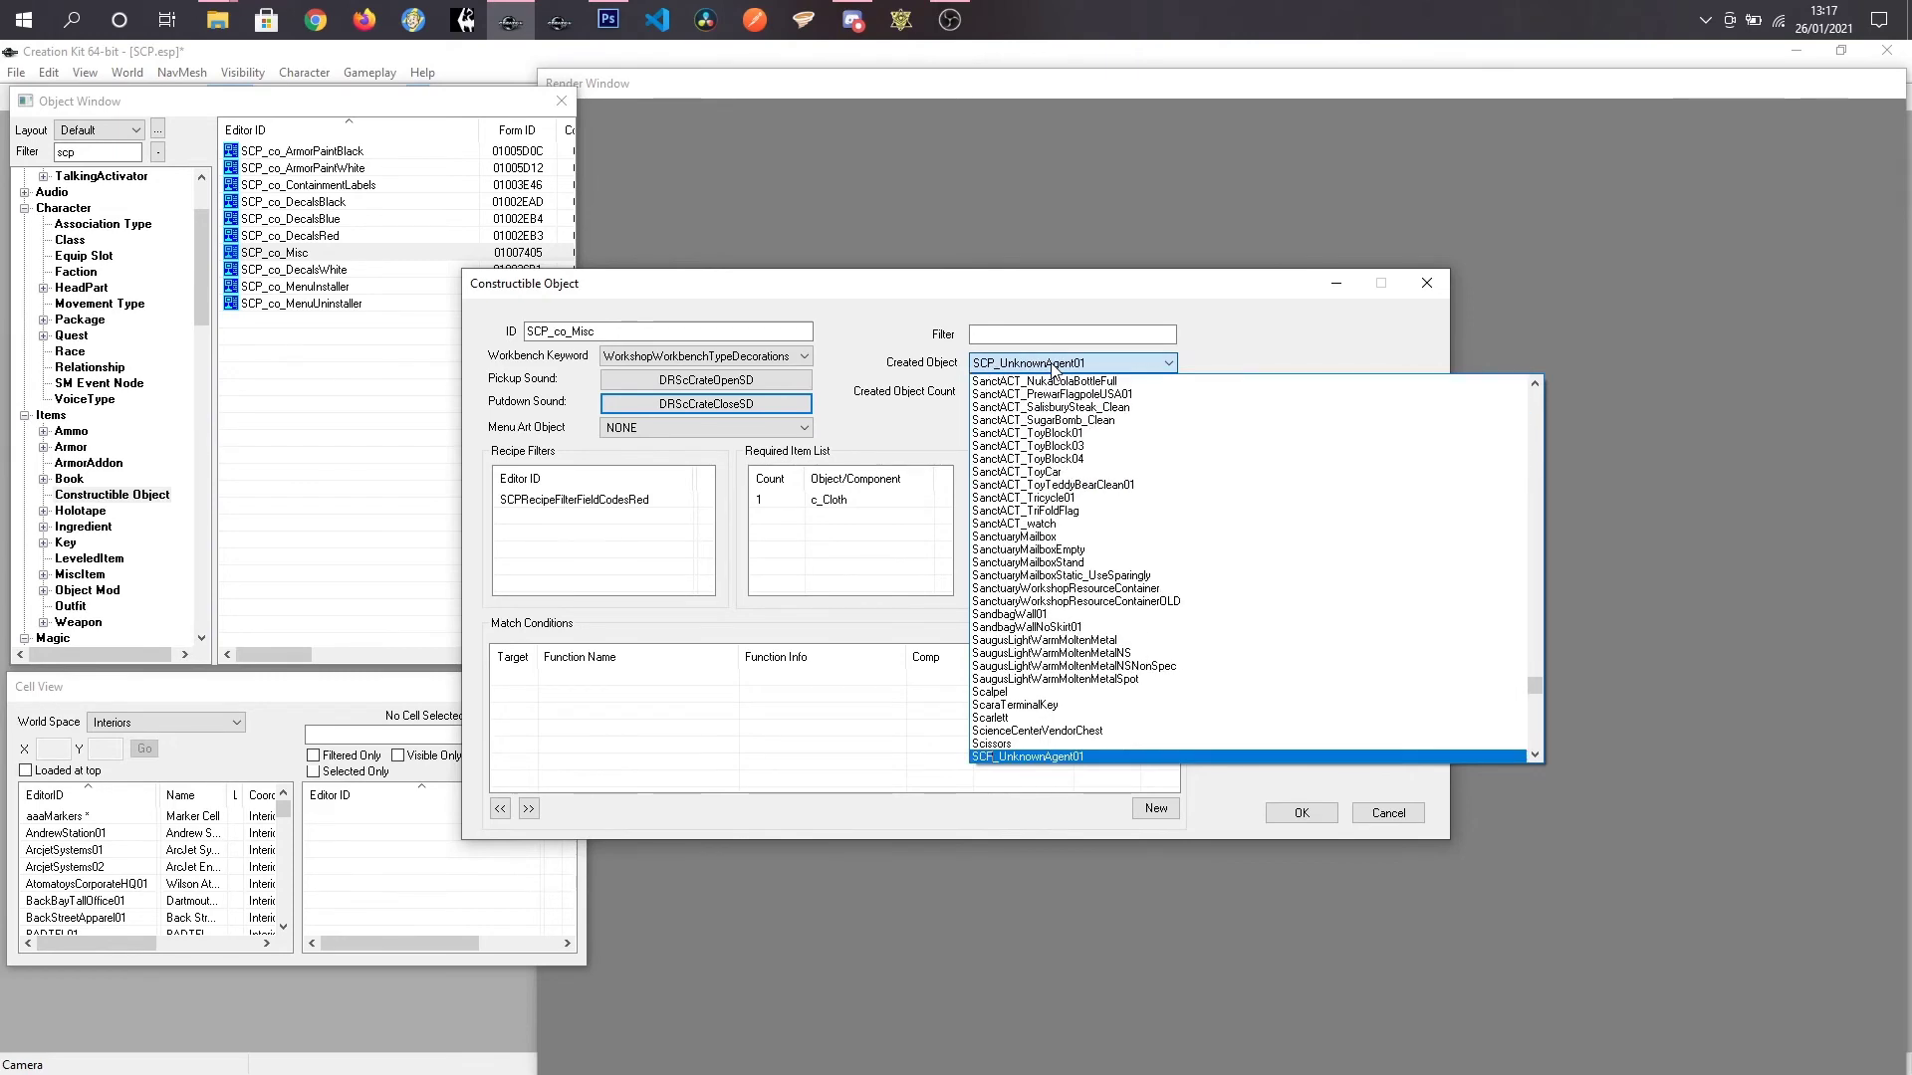
pyautogui.press('Down')
pyautogui.press('Down')
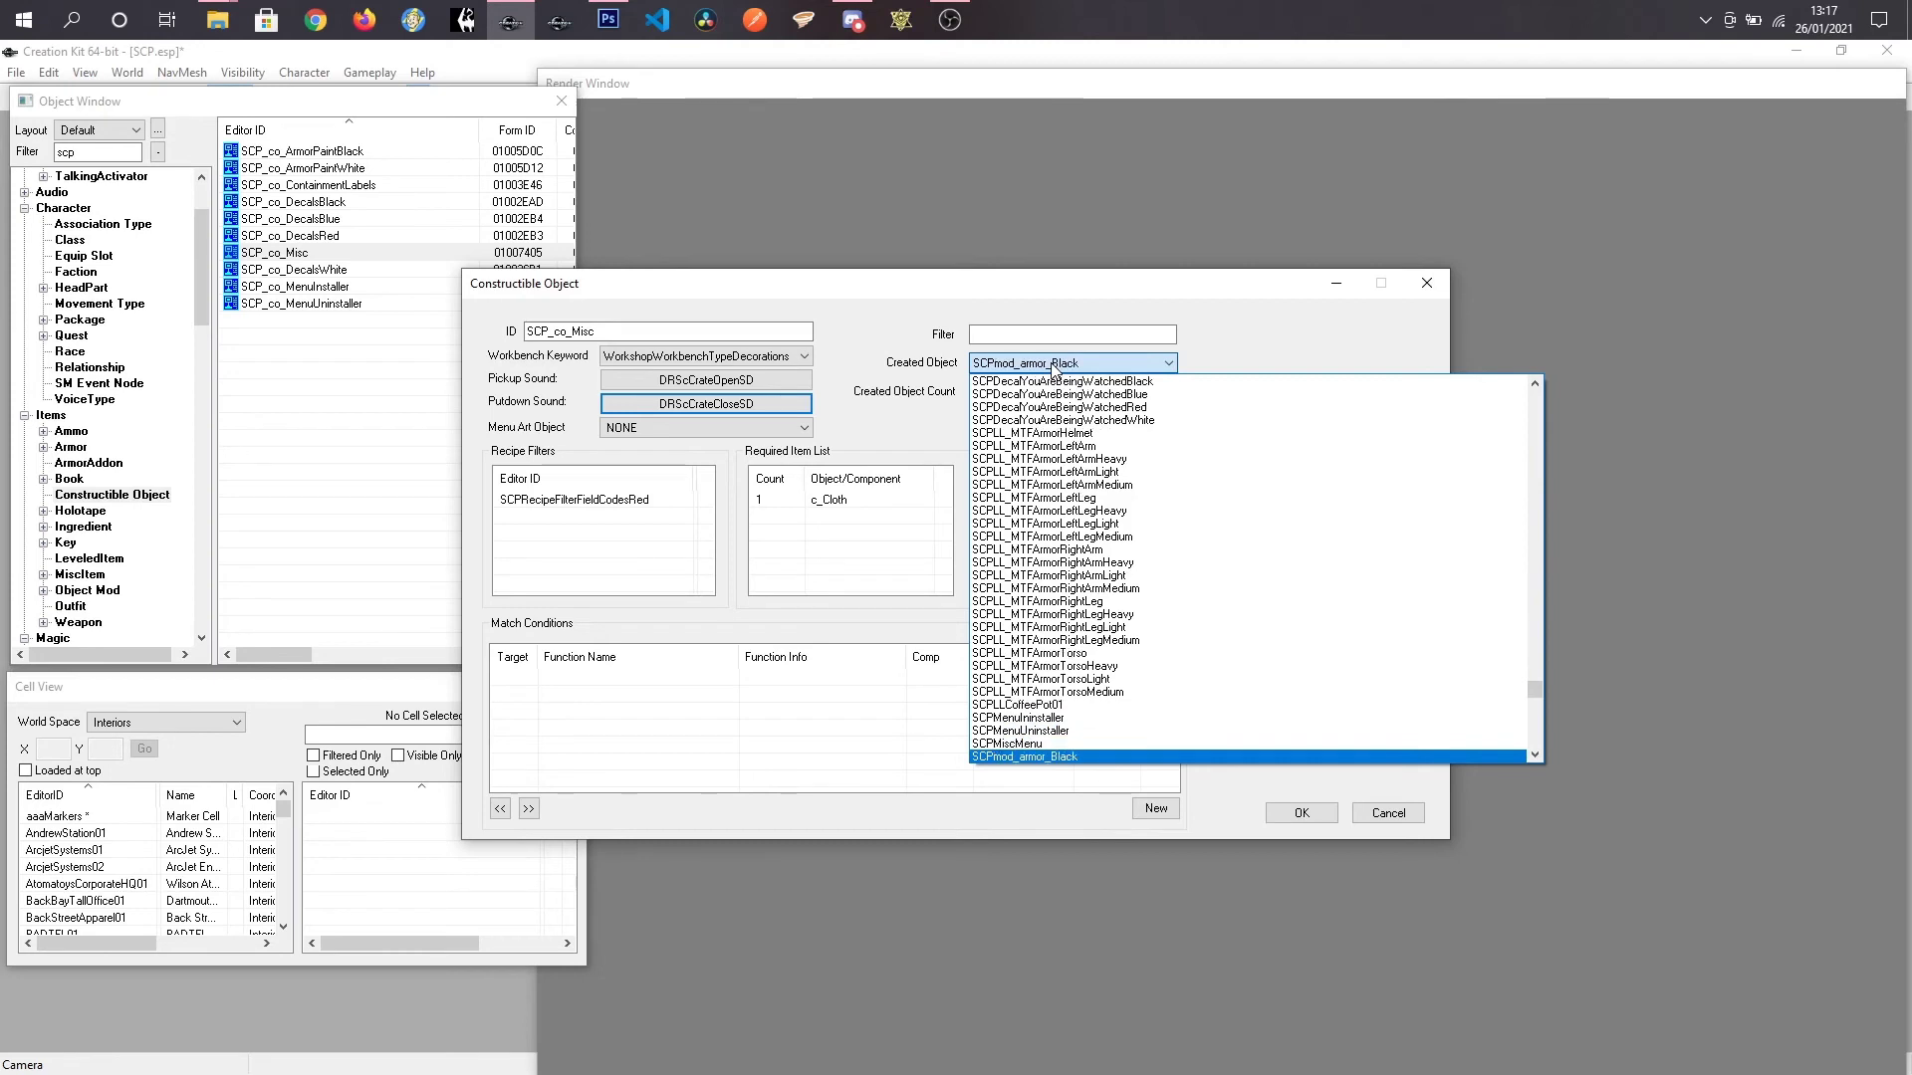
pyautogui.press('Return')
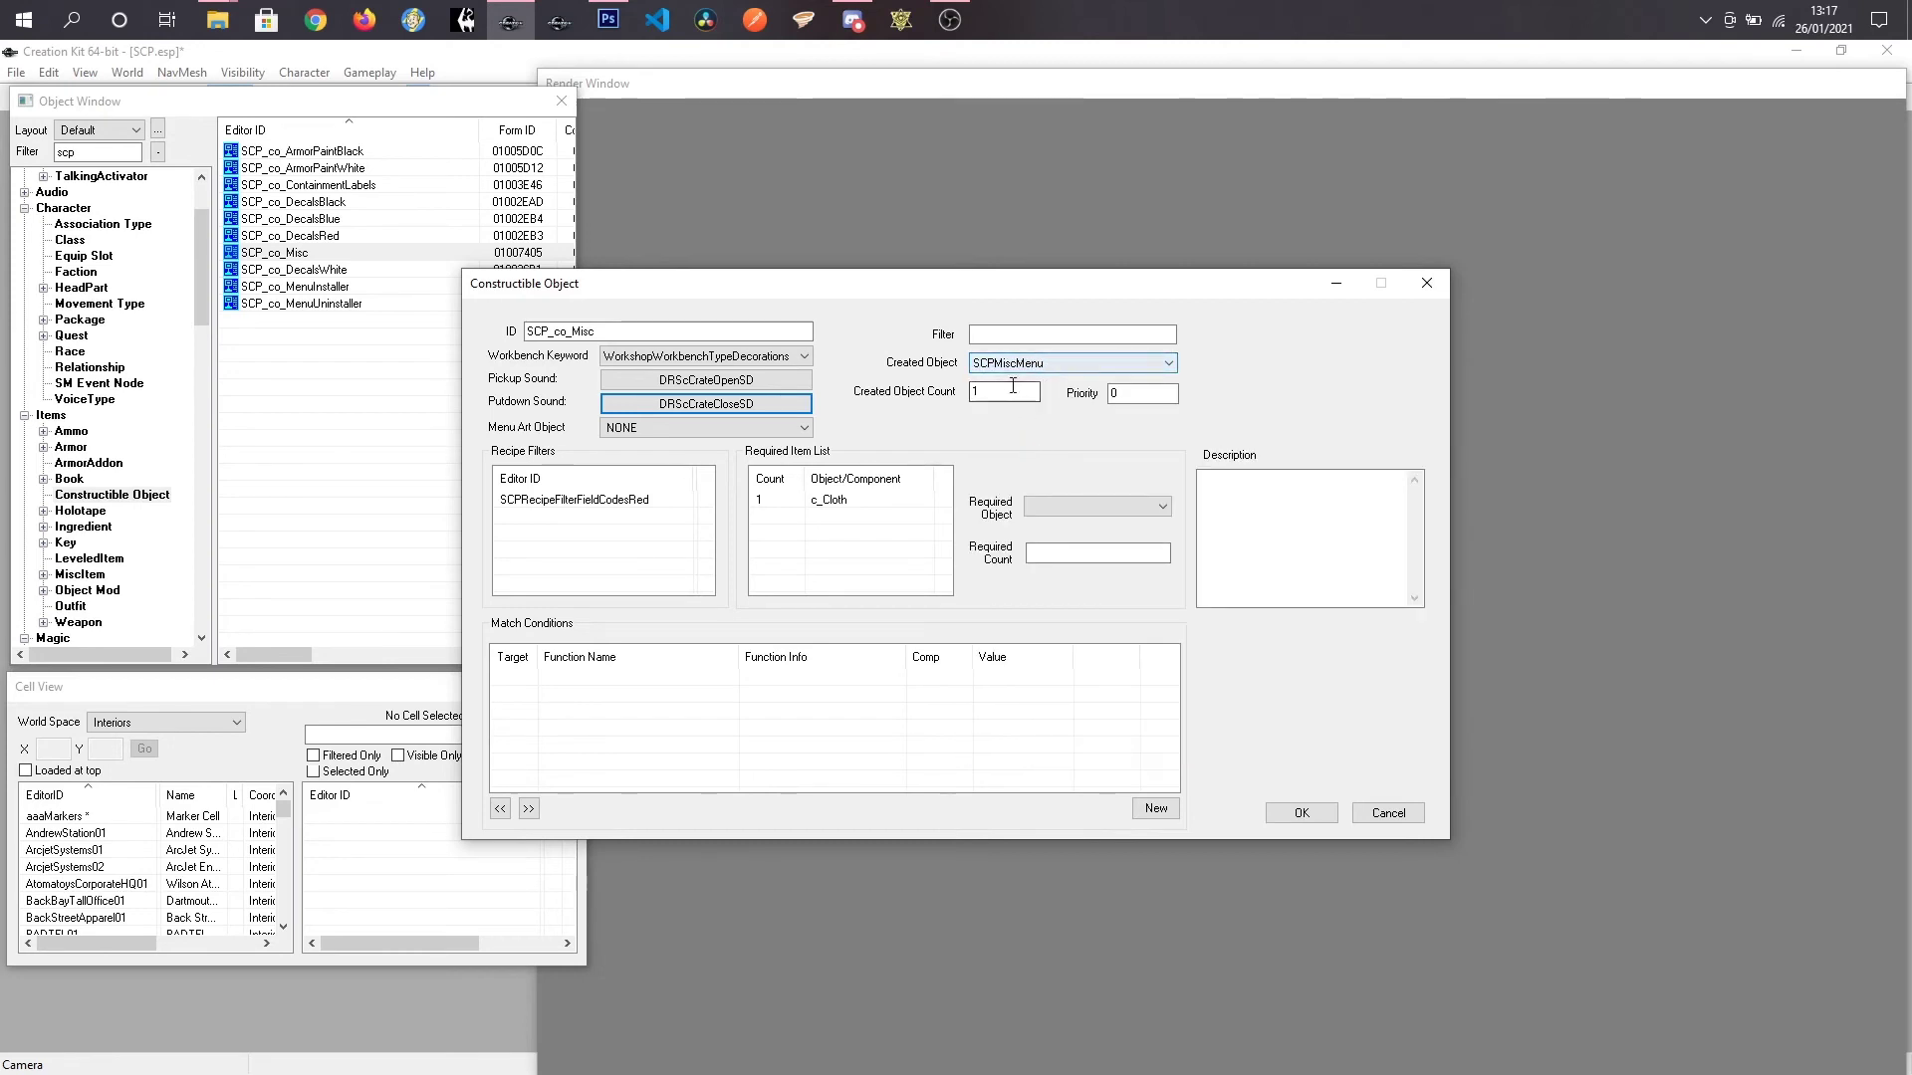
pyautogui.click(617, 500)
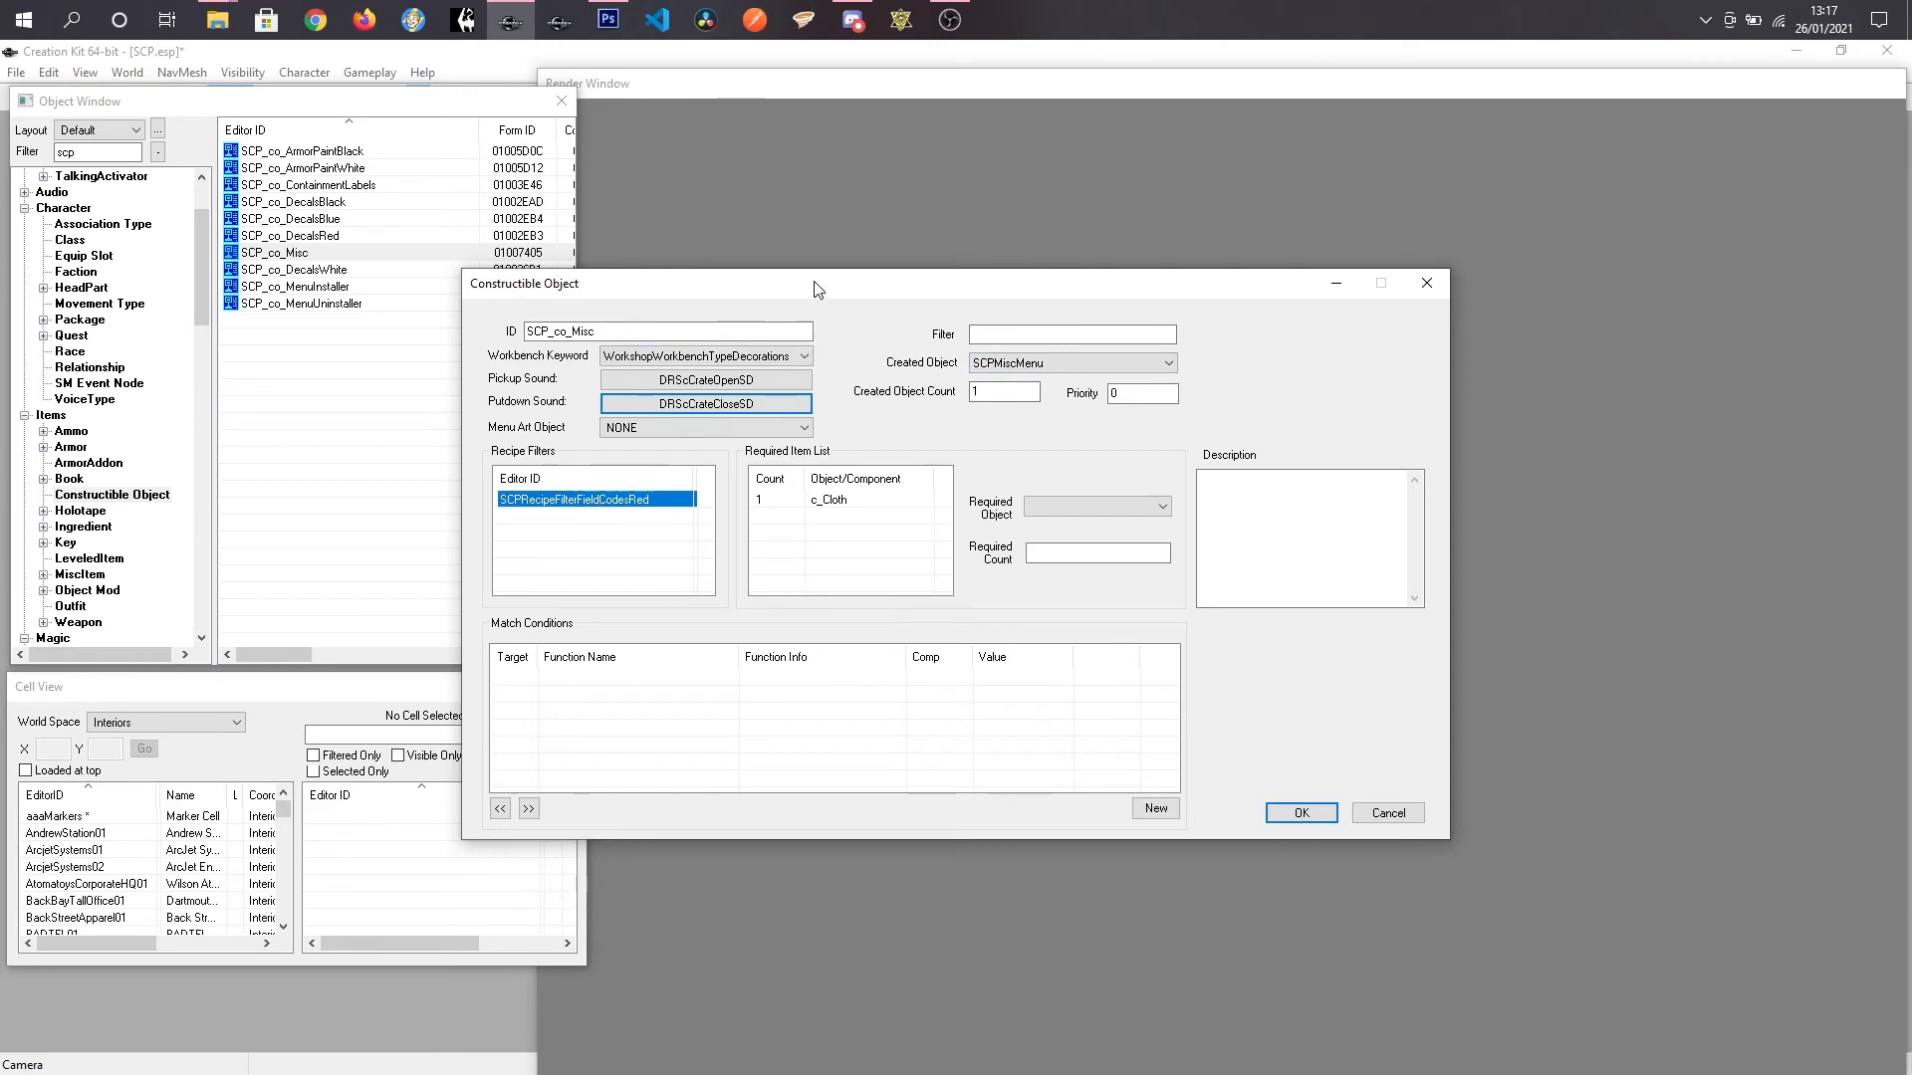
# Step: Replace the c_Cloth requirement with 3 c_Steel
pyautogui.moveTo(816, 283); pyautogui.dragTo(983, 282)
pyautogui.rightClick(992, 500)
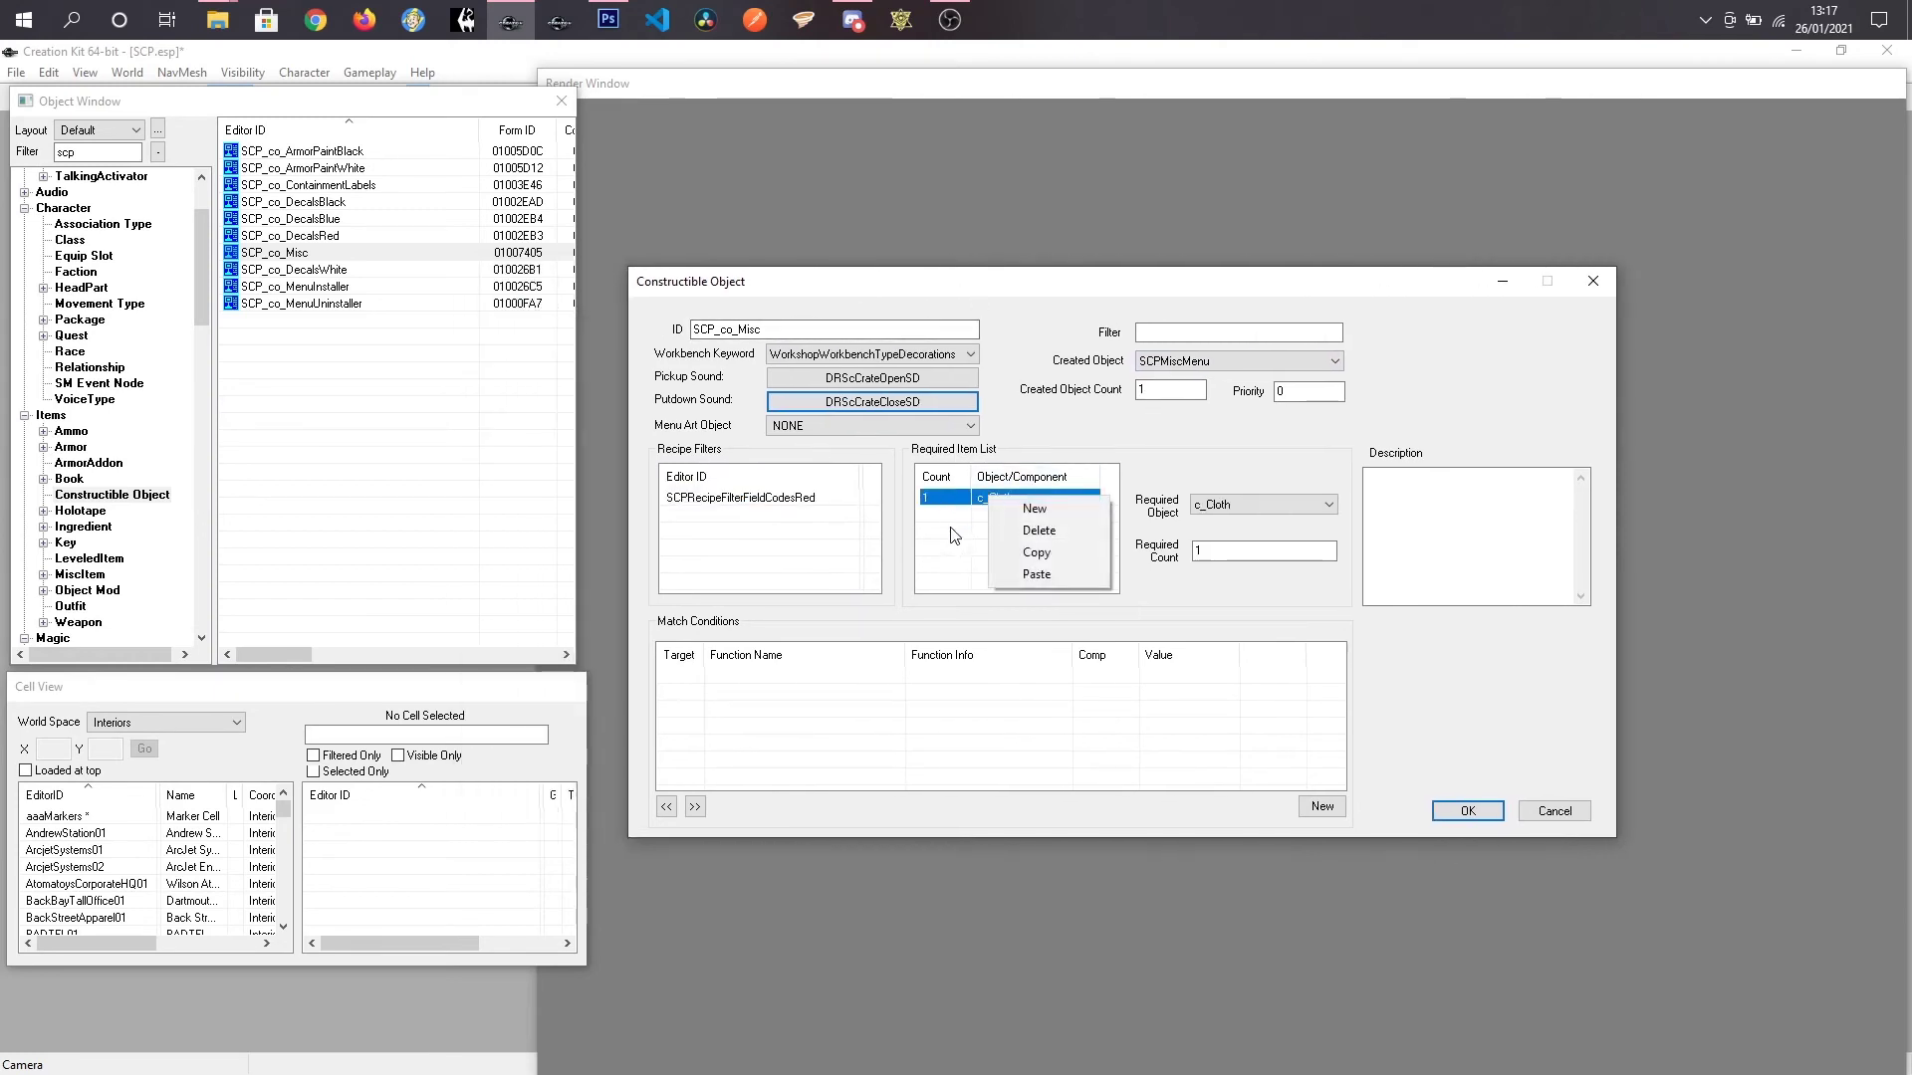
pyautogui.click(951, 525)
pyautogui.click(1023, 500)
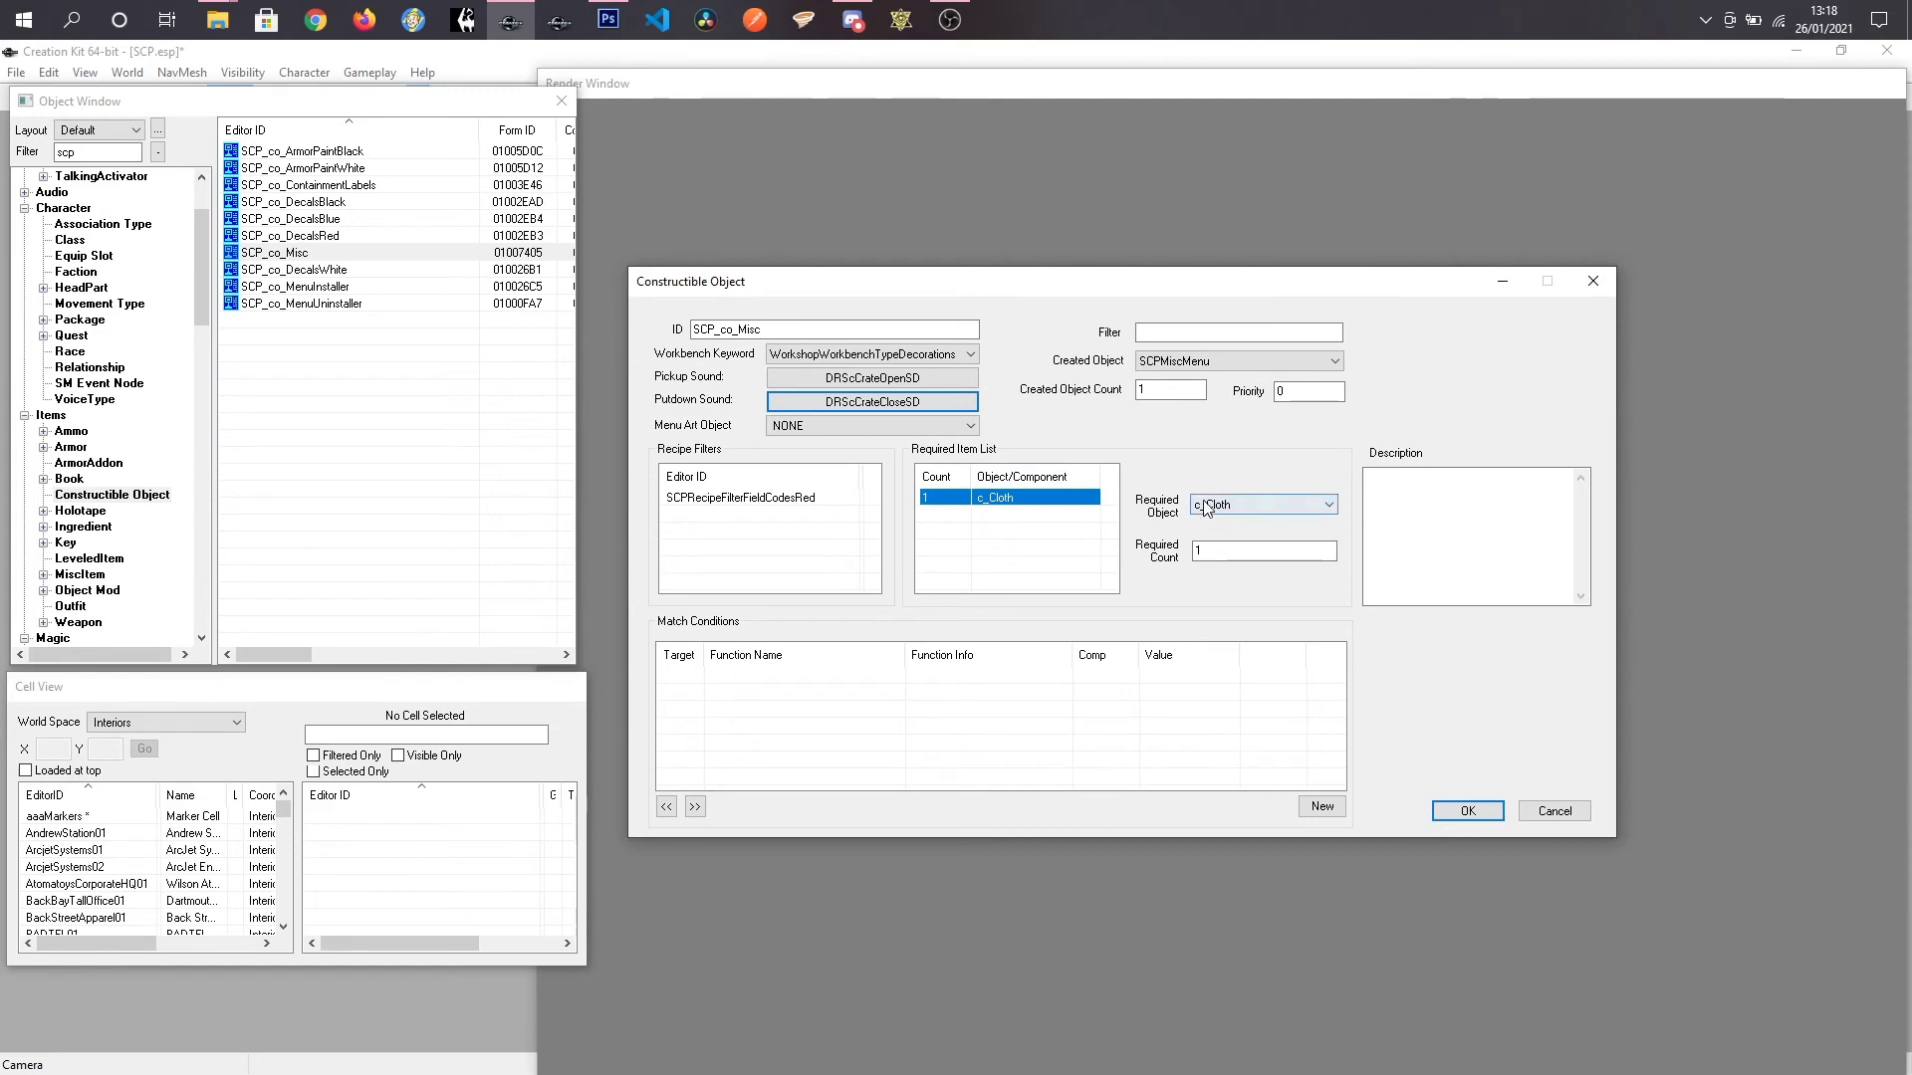
pyautogui.click(1238, 504)
pyautogui.press('Down')
pyautogui.press('Down')
pyautogui.press('Down')
pyautogui.press('Down')
pyautogui.press('Down')
pyautogui.press('Down')
pyautogui.press('Down')
pyautogui.press('Down')
pyautogui.press('Down')
pyautogui.press('Down')
pyautogui.press('Down')
pyautogui.press('Down')
pyautogui.press('Down')
pyautogui.press('Down')
pyautogui.press('Down')
pyautogui.press('Down')
pyautogui.press('Down')
pyautogui.press('Down')
pyautogui.press('Down')
pyautogui.press('Down')
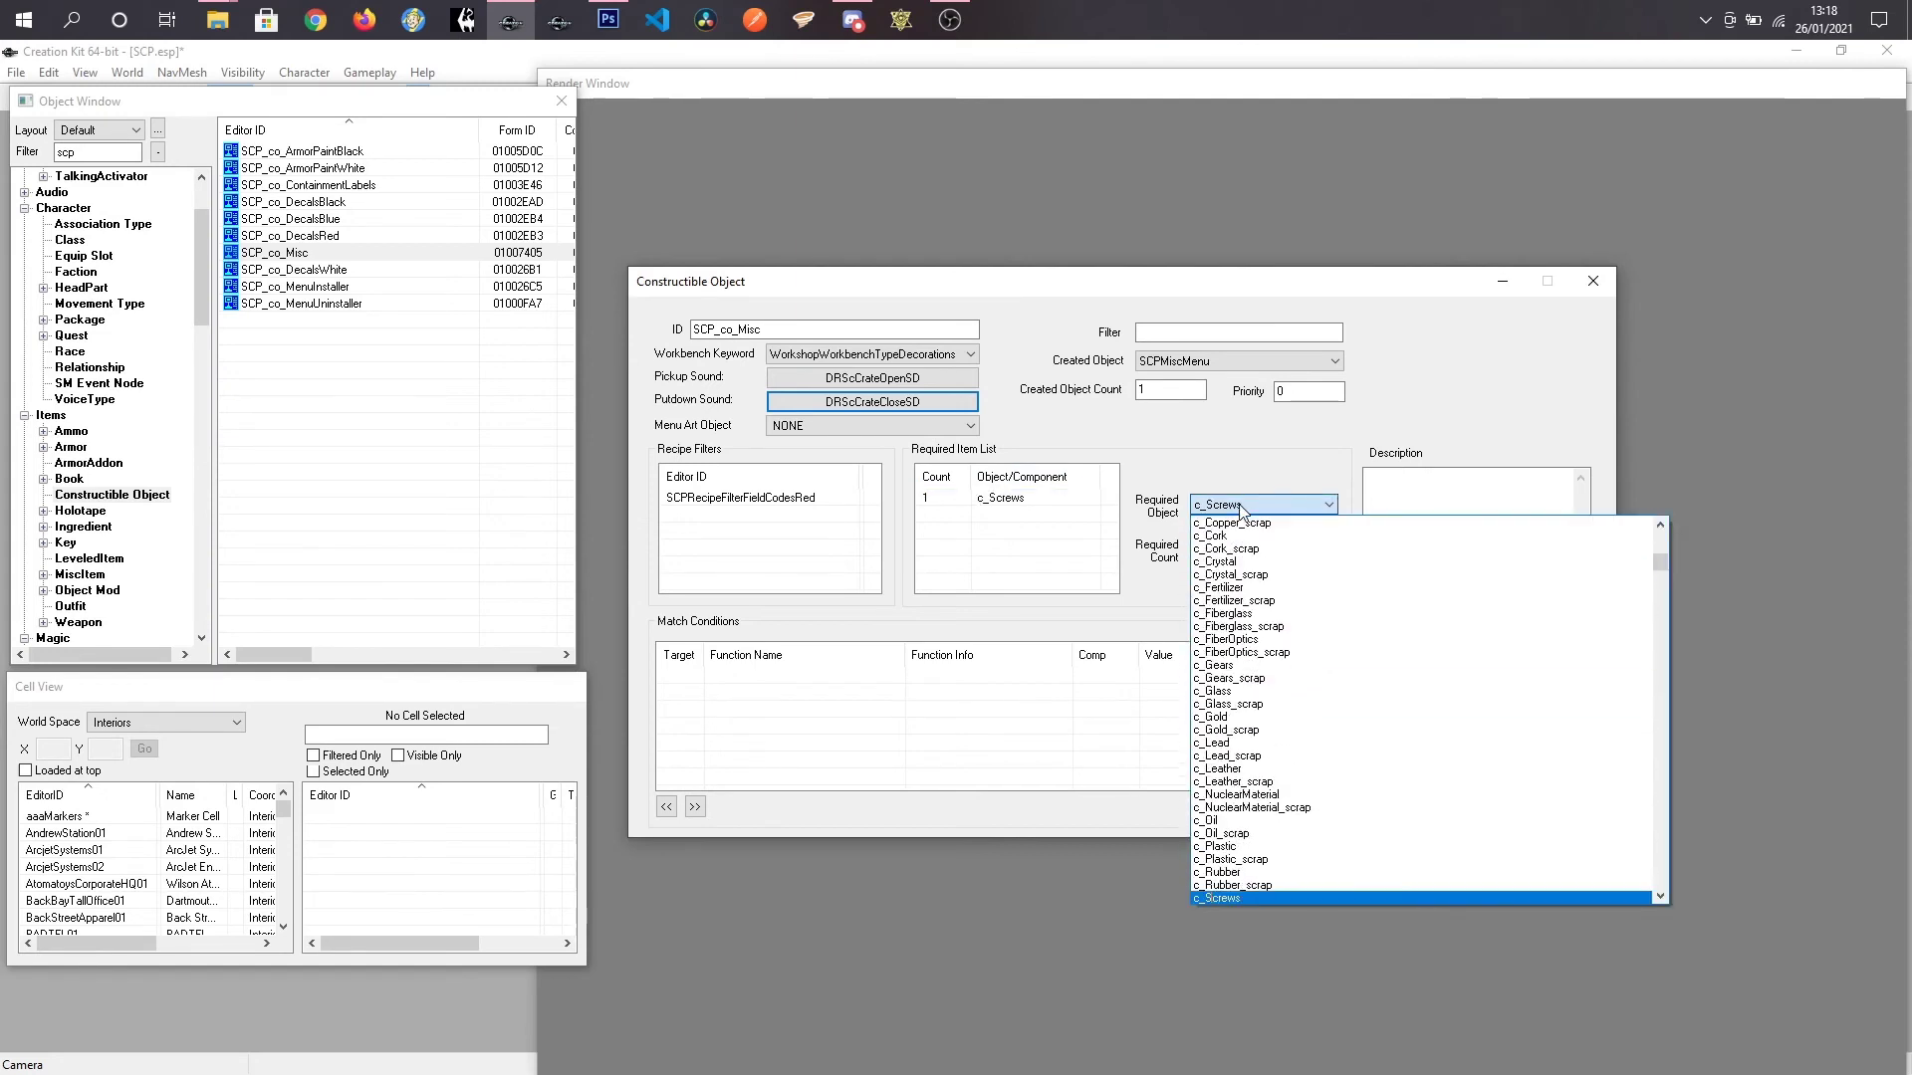
pyautogui.press('Return')
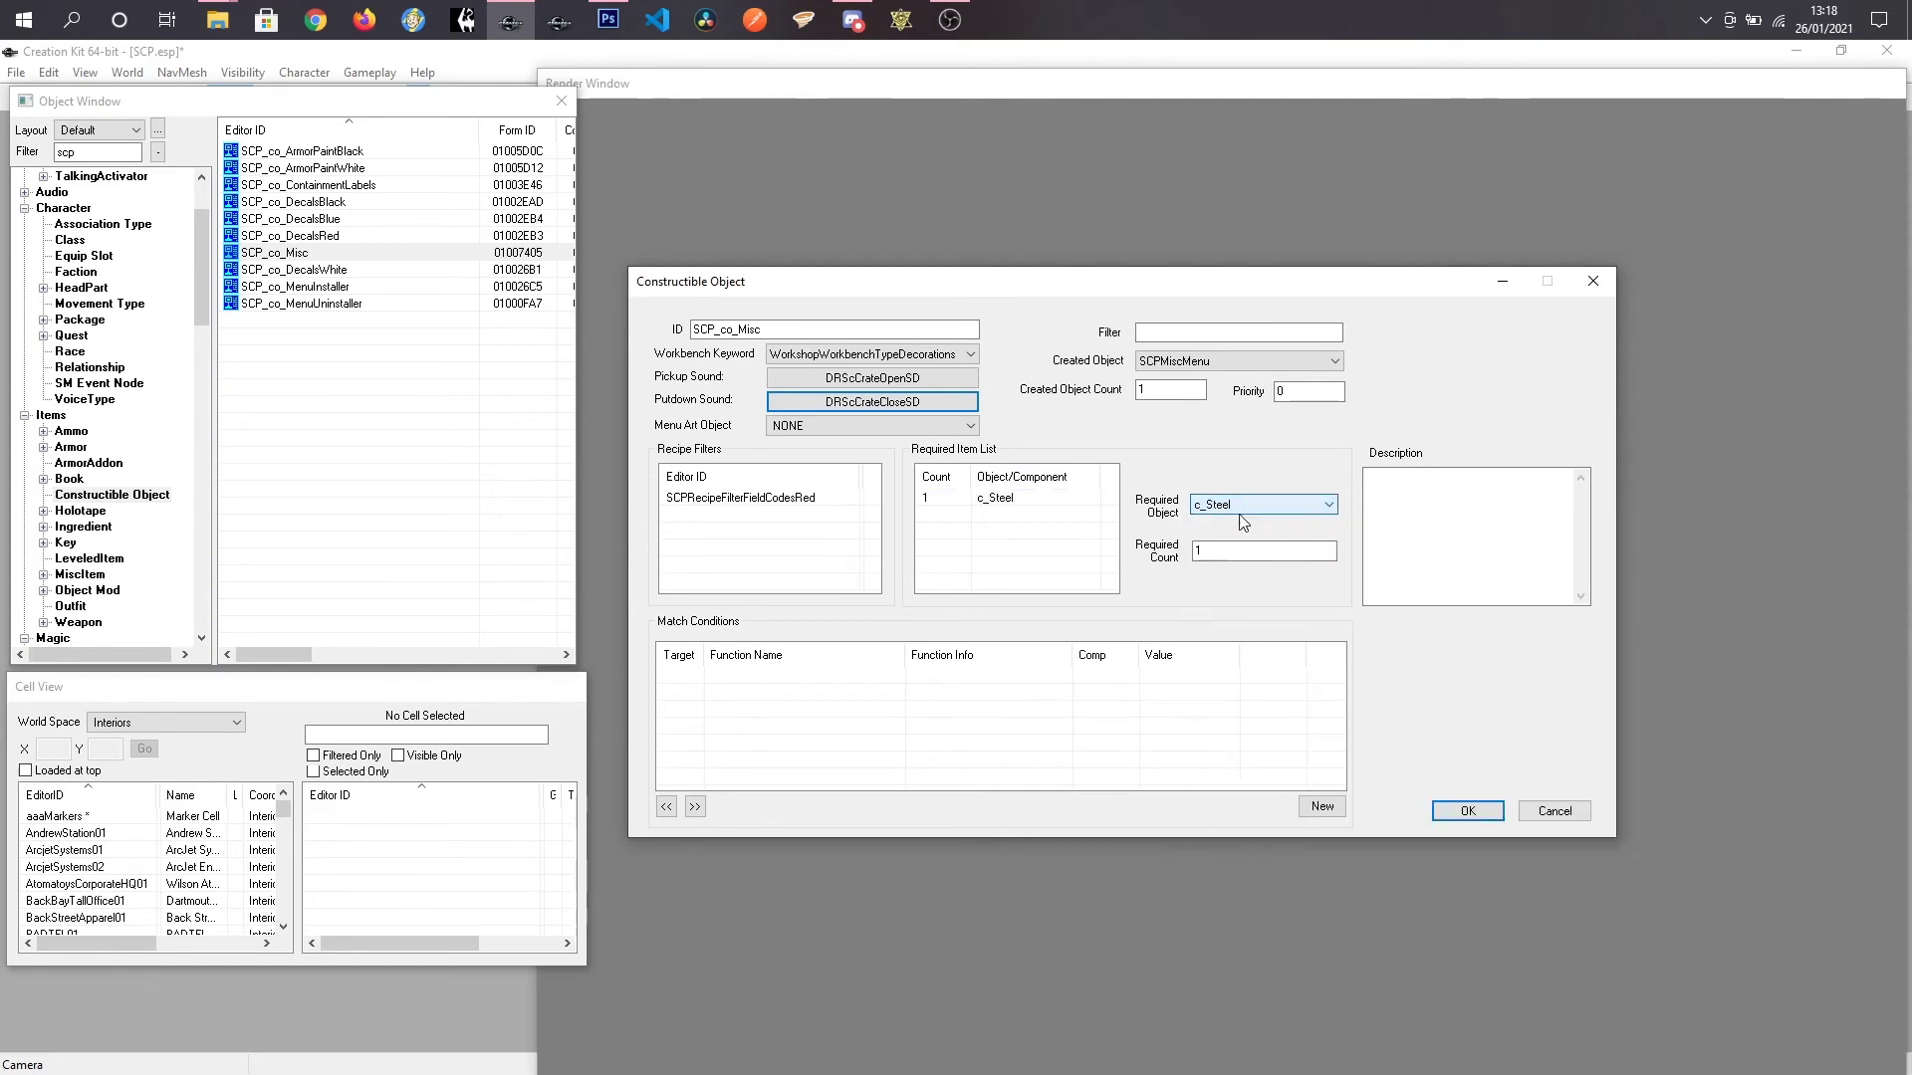
pyautogui.doubleClick(1228, 551)
pyautogui.write('3')
pyautogui.click(917, 555)
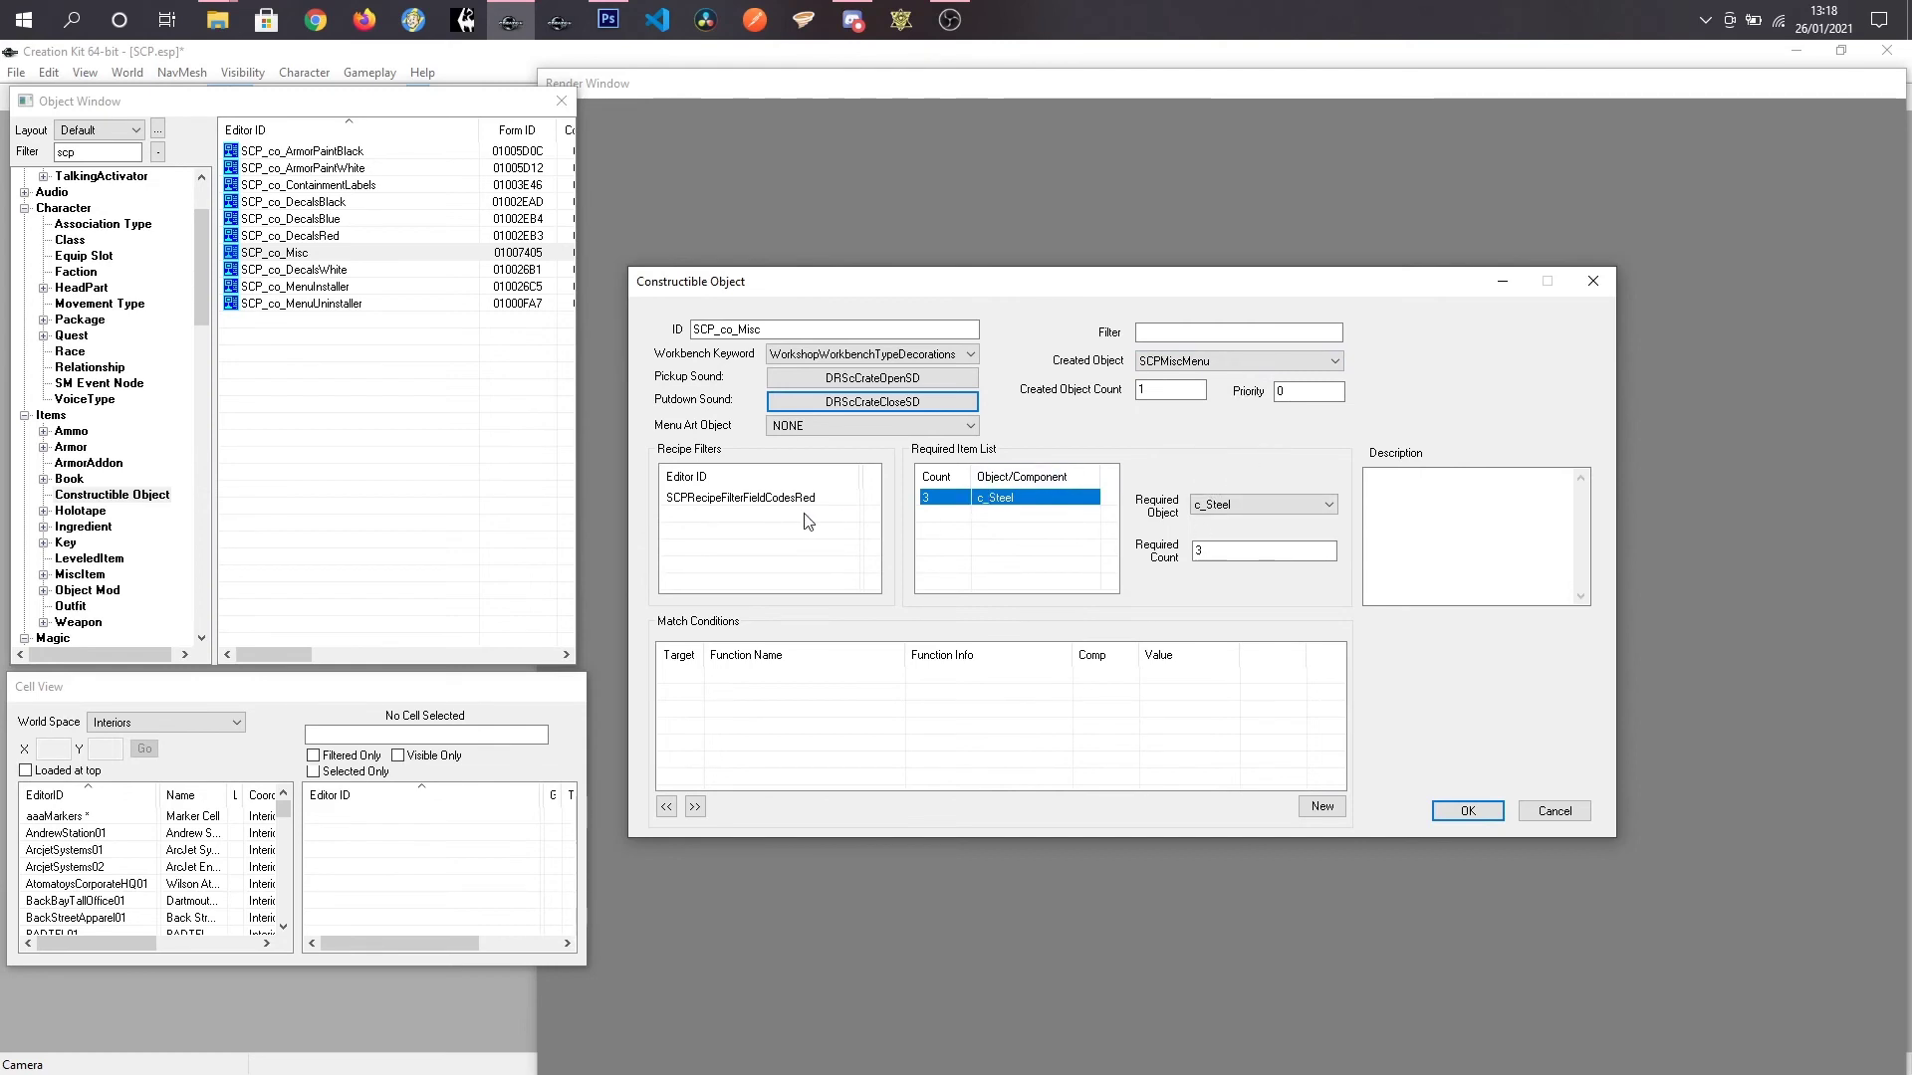
# Step: Swap the SCPRecipeFilterFieldCodesRed filter for SCPRecipeFilterMisc and confirm the recipe edits
pyautogui.click(755, 503)
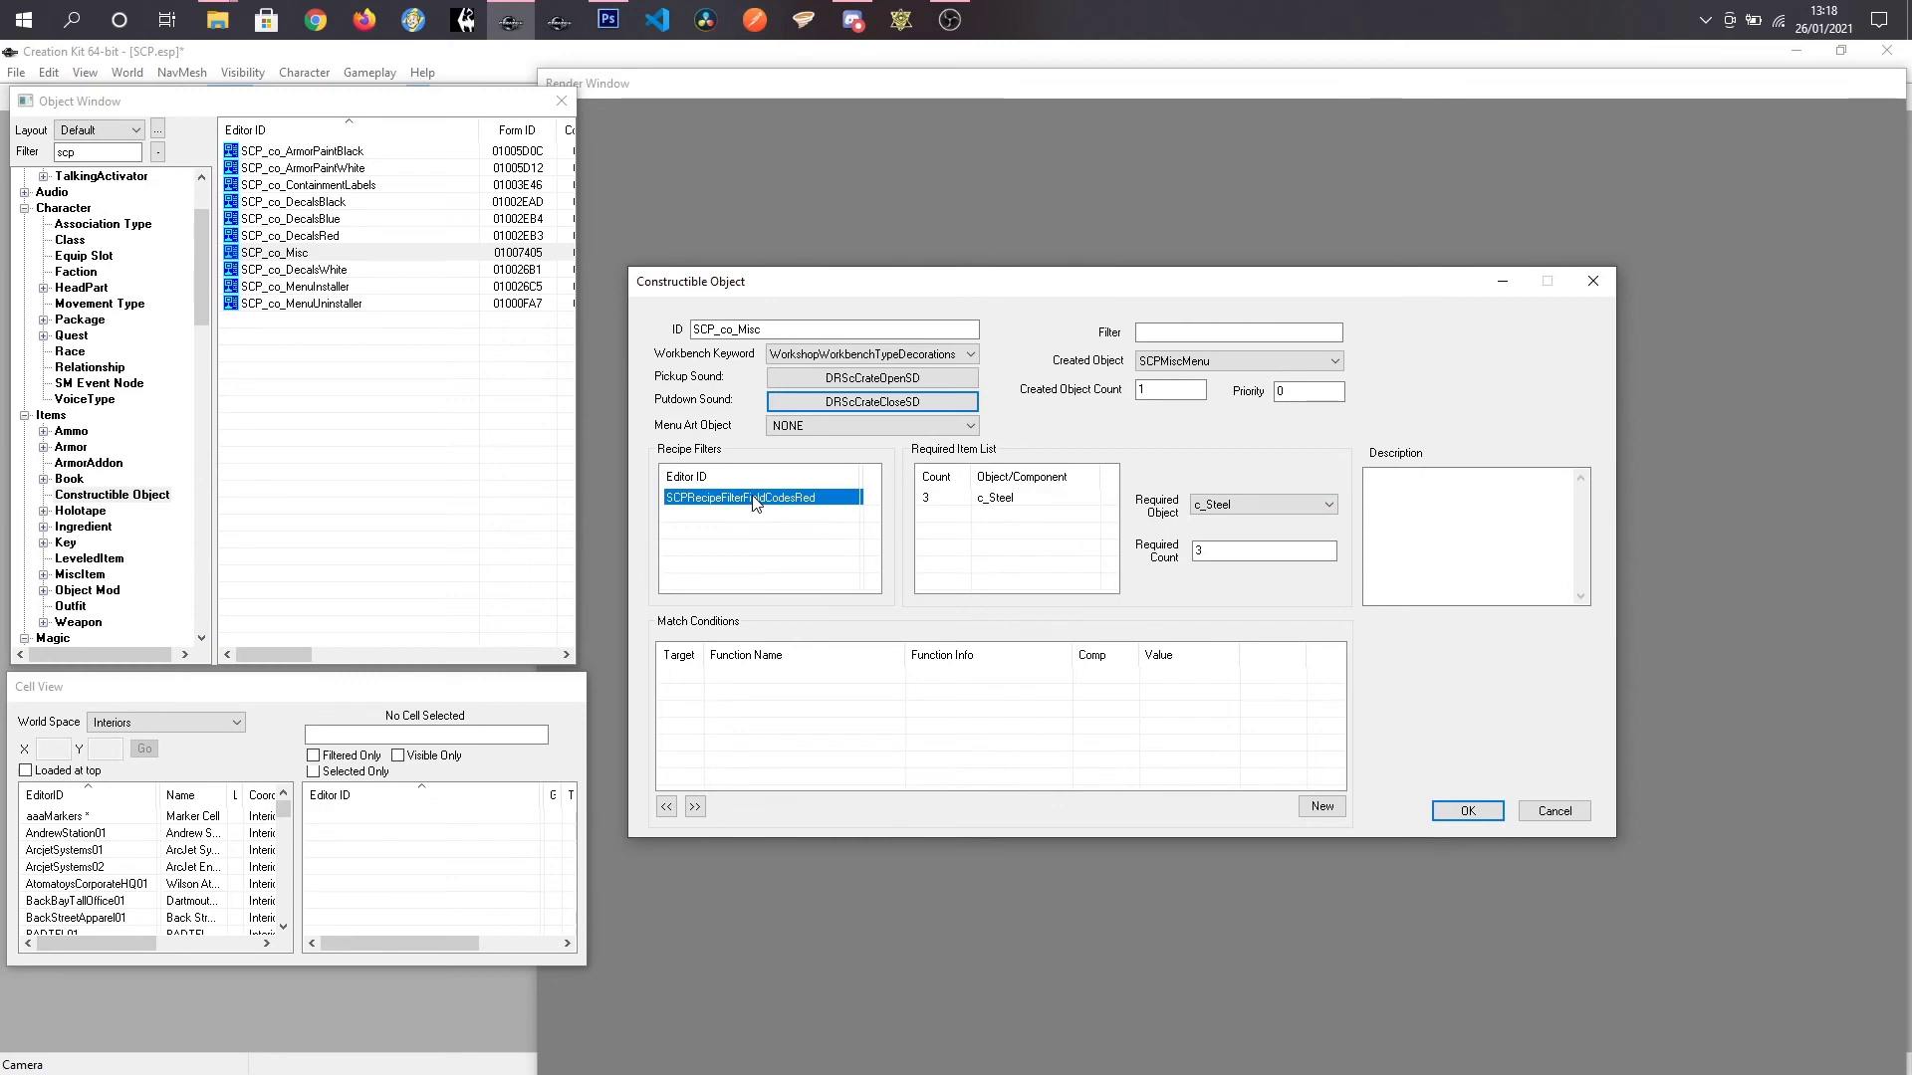
pyautogui.press('Delete')
pyautogui.rightClick(766, 507)
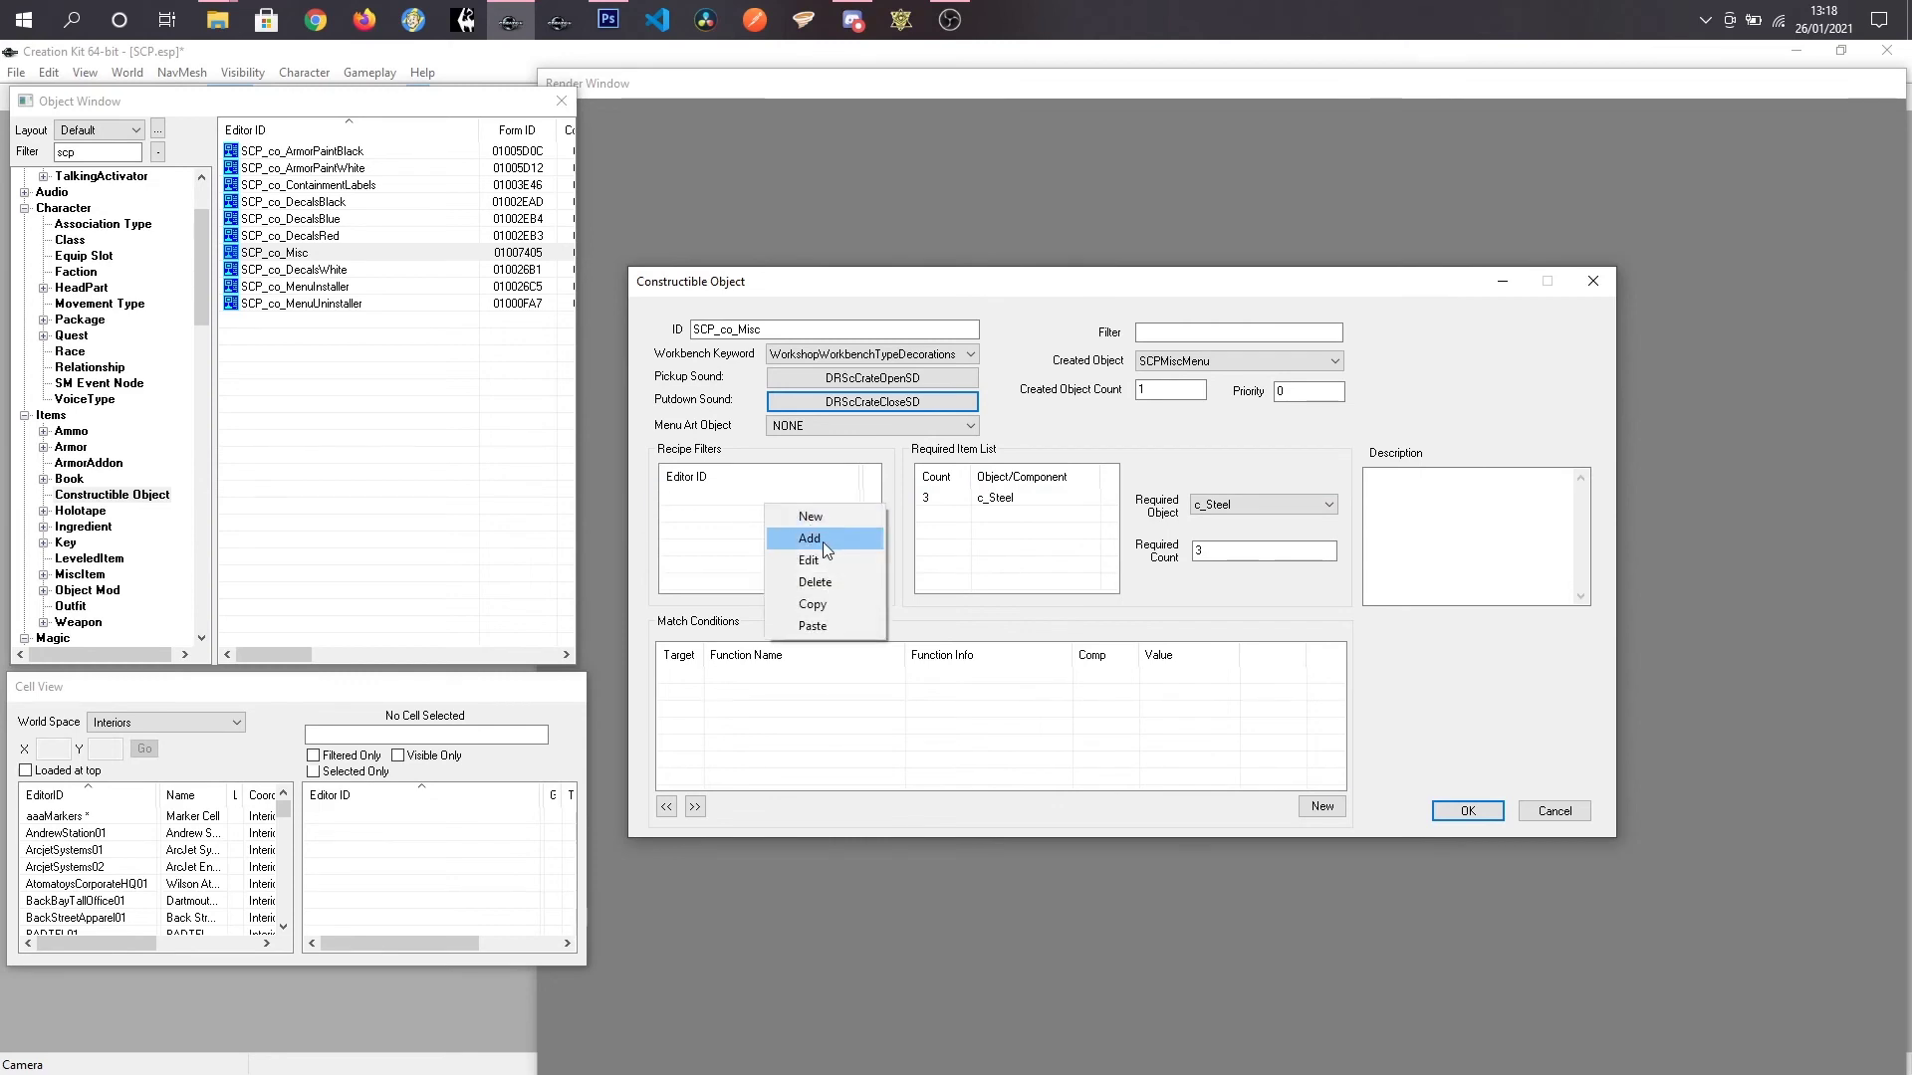
pyautogui.click(810, 538)
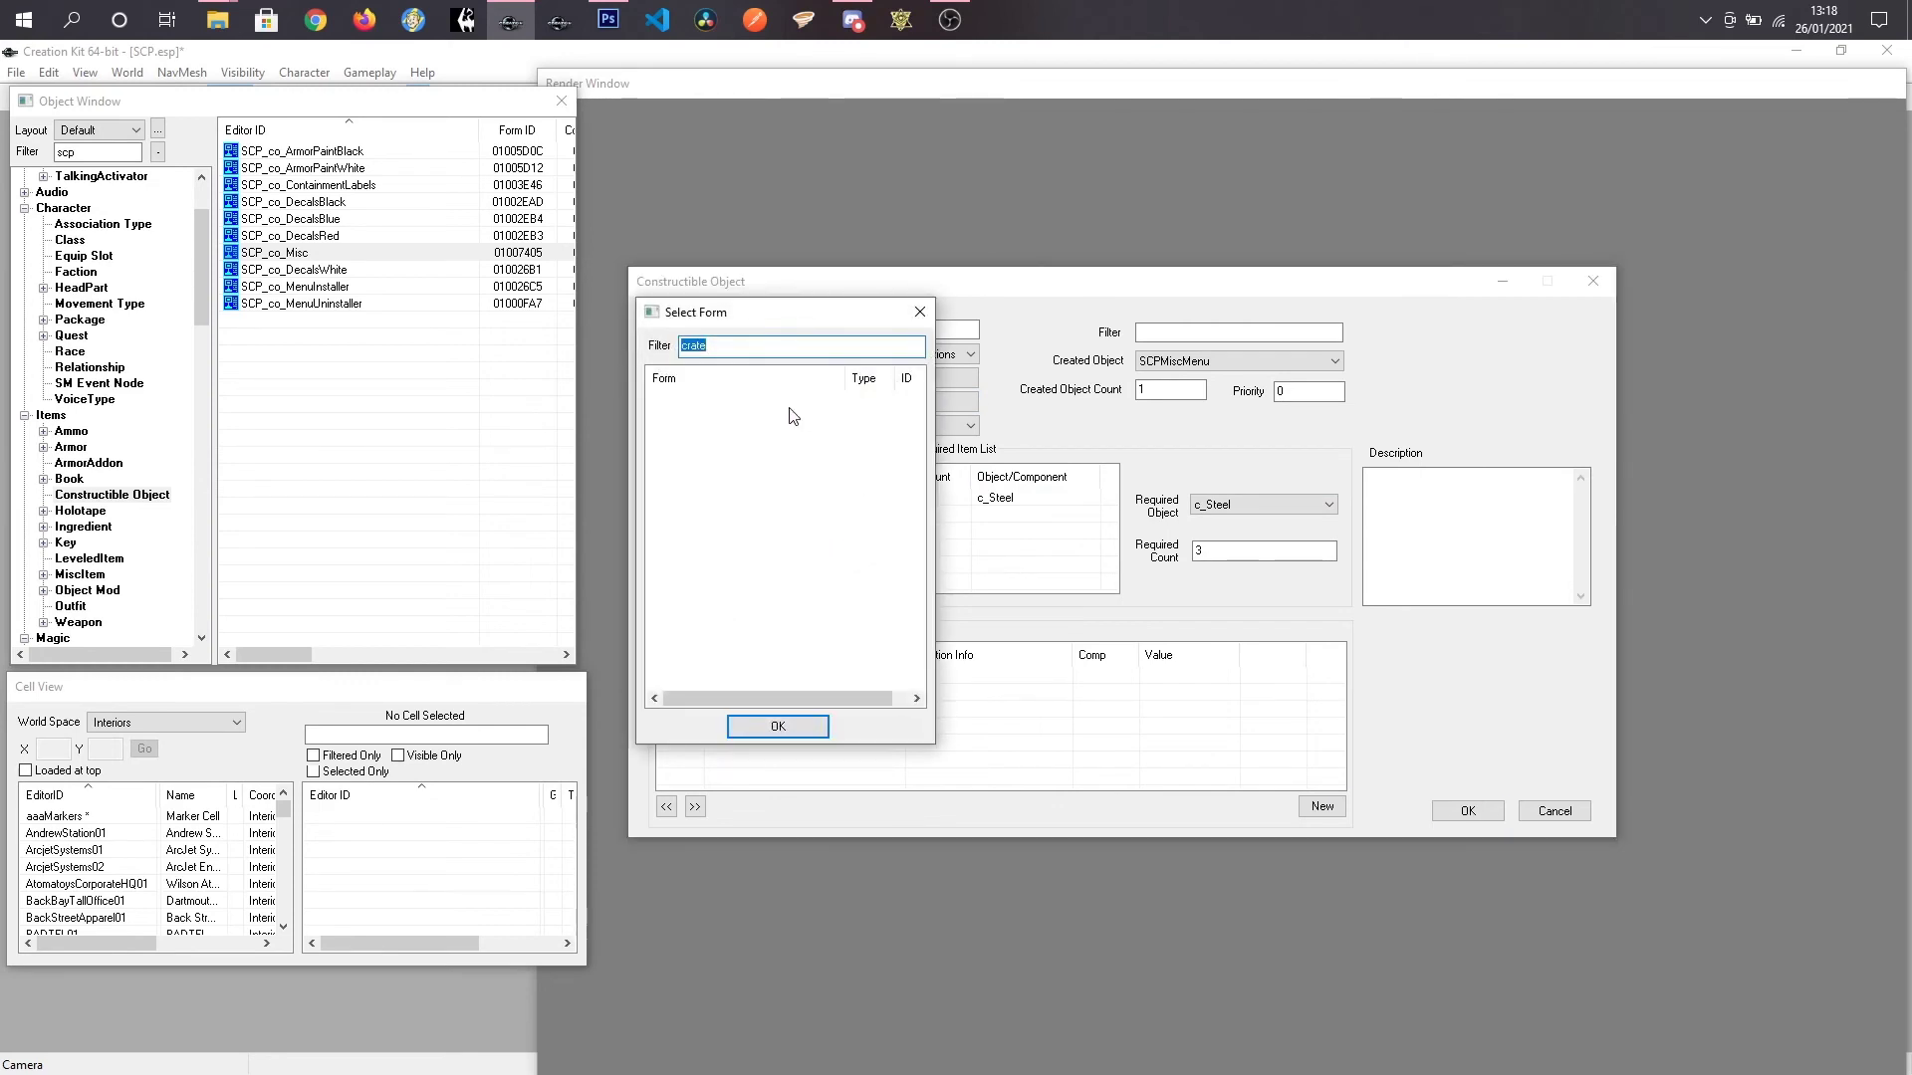
pyautogui.write('scp*m')
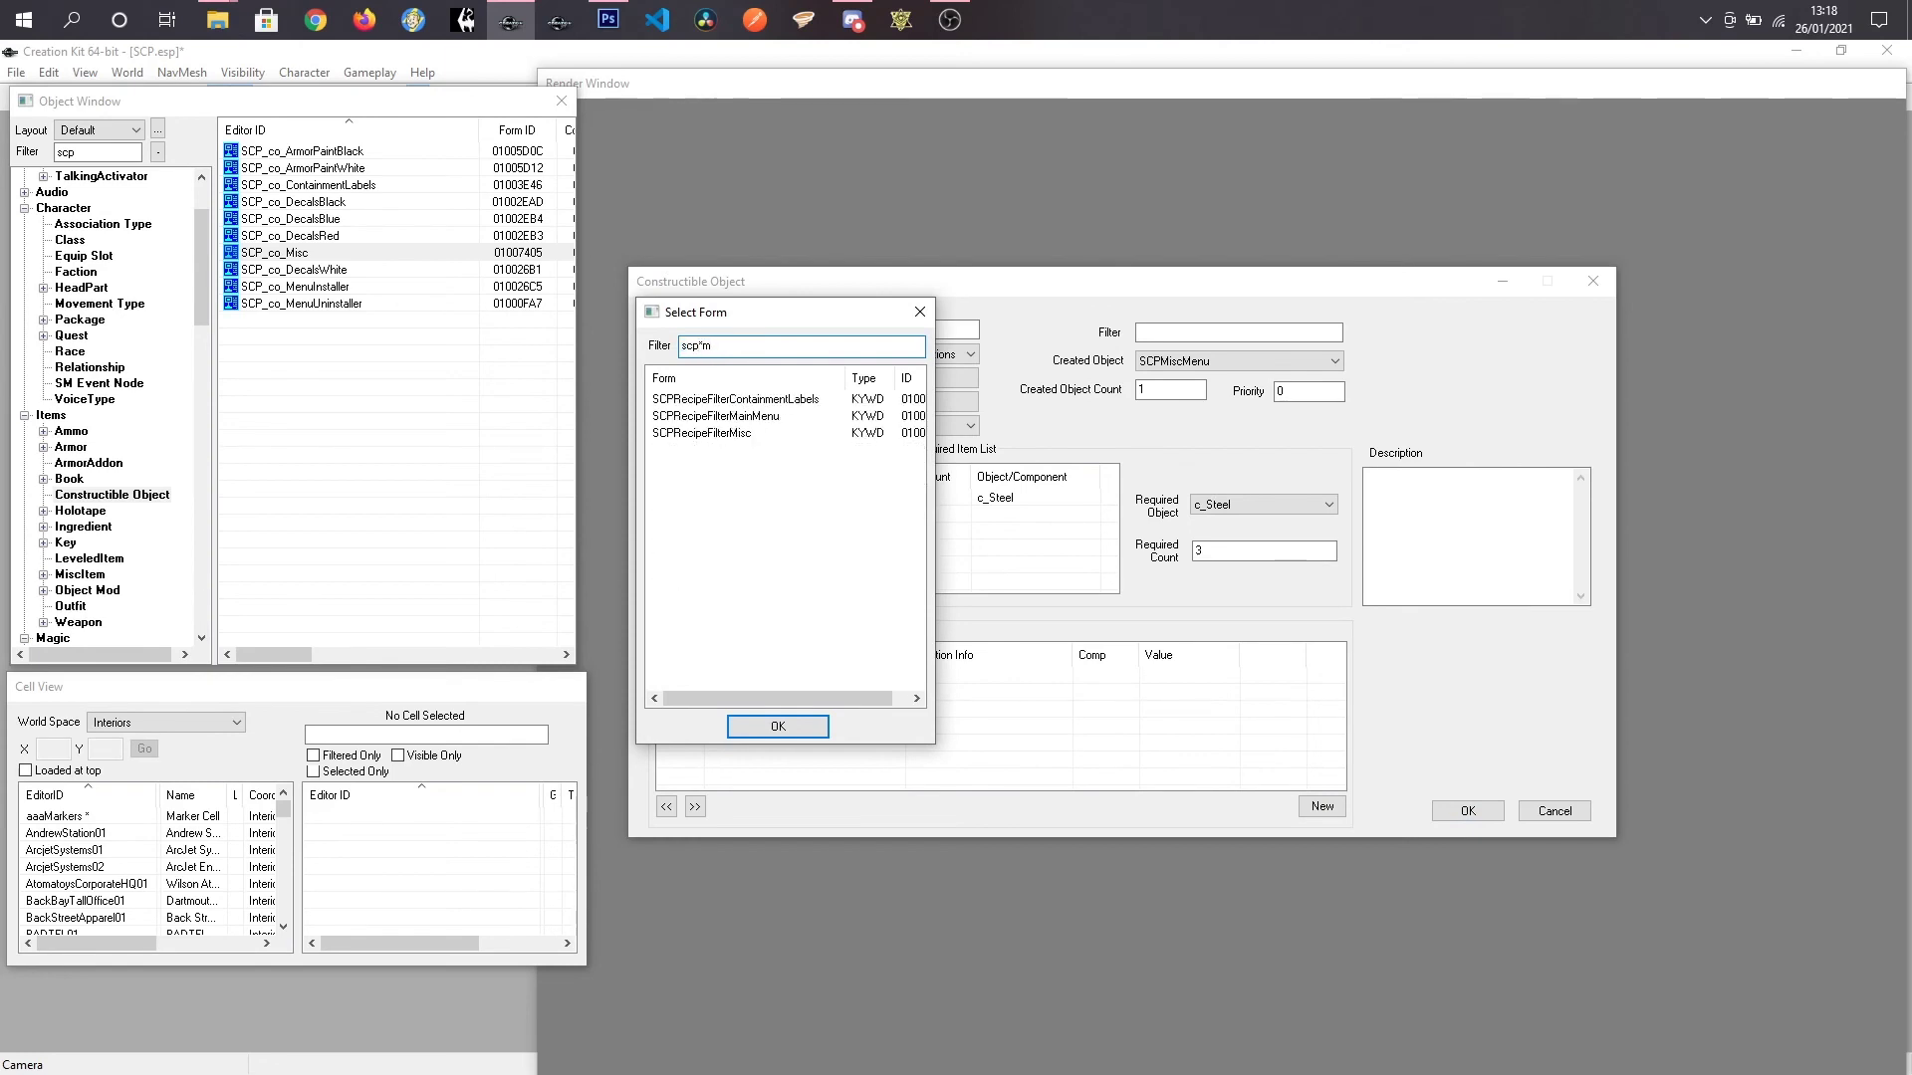
pyautogui.doubleClick(727, 433)
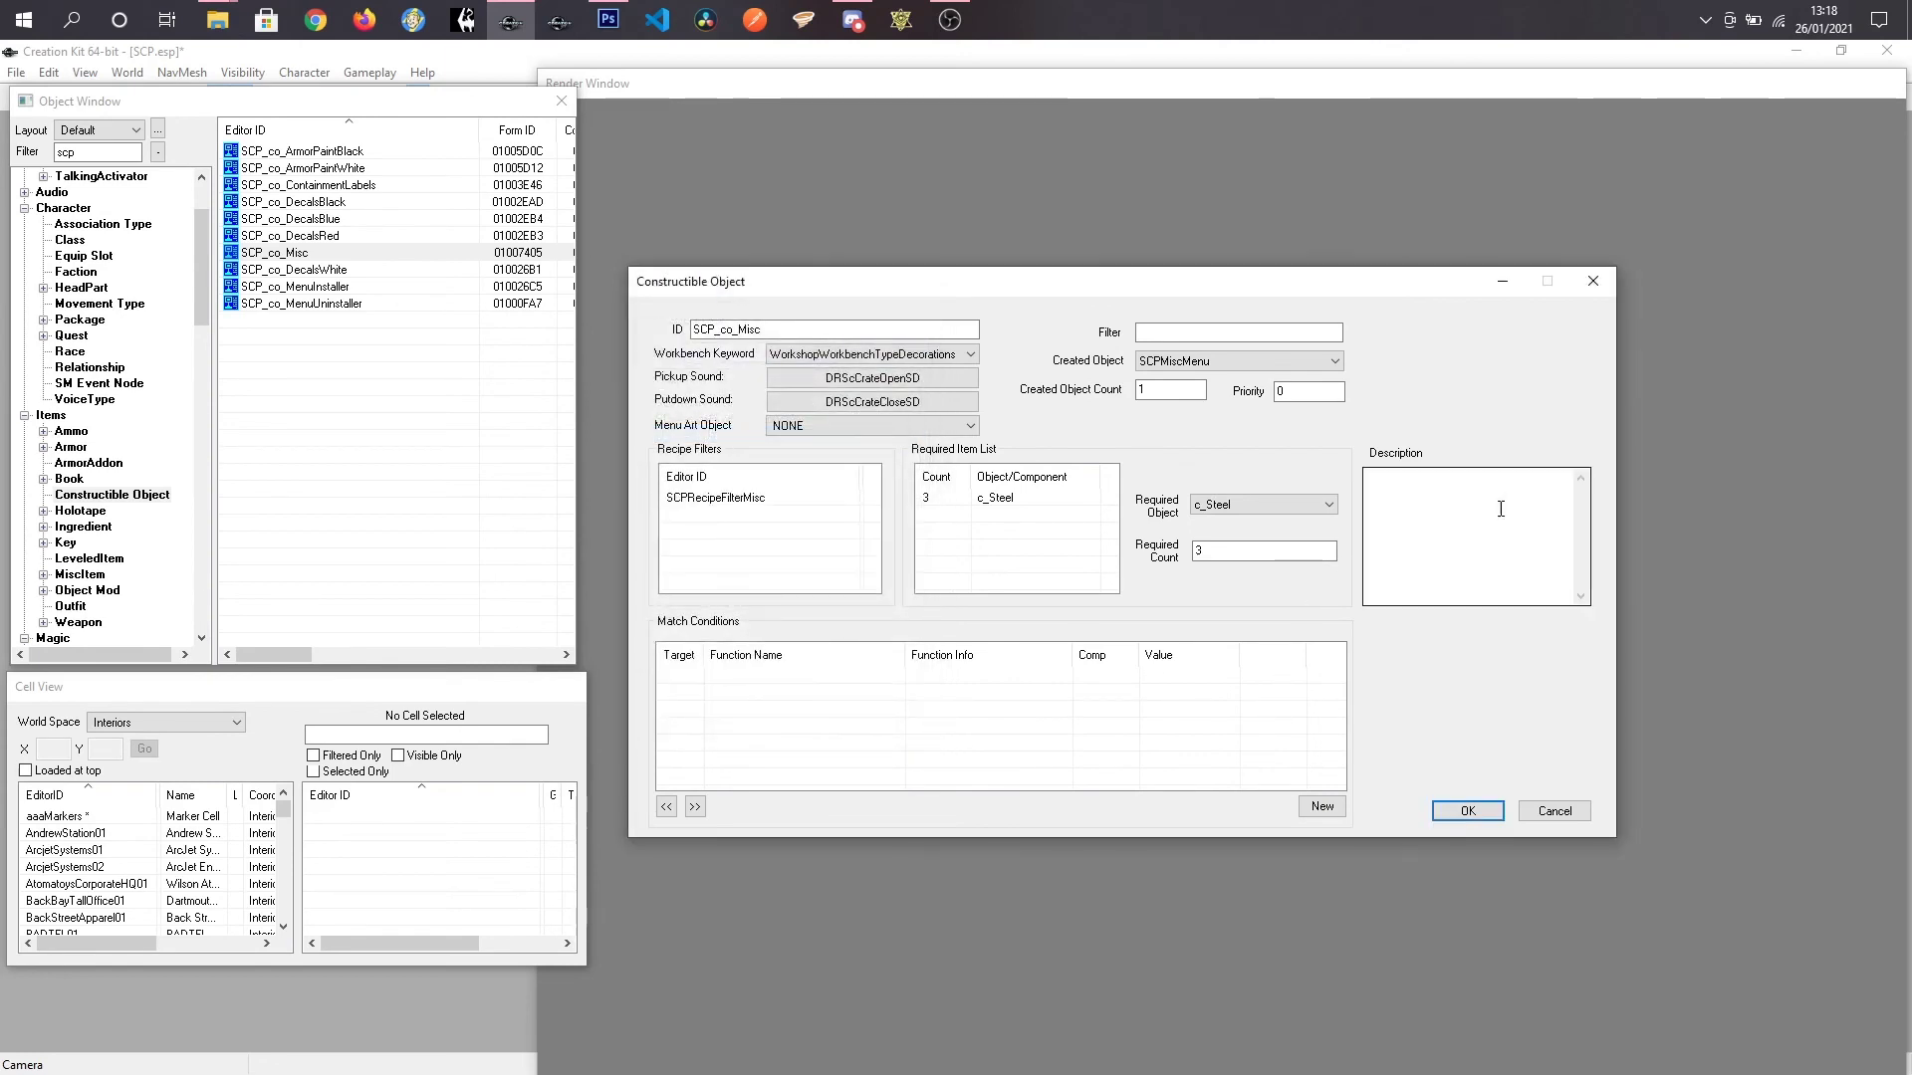
pyautogui.click(1467, 812)
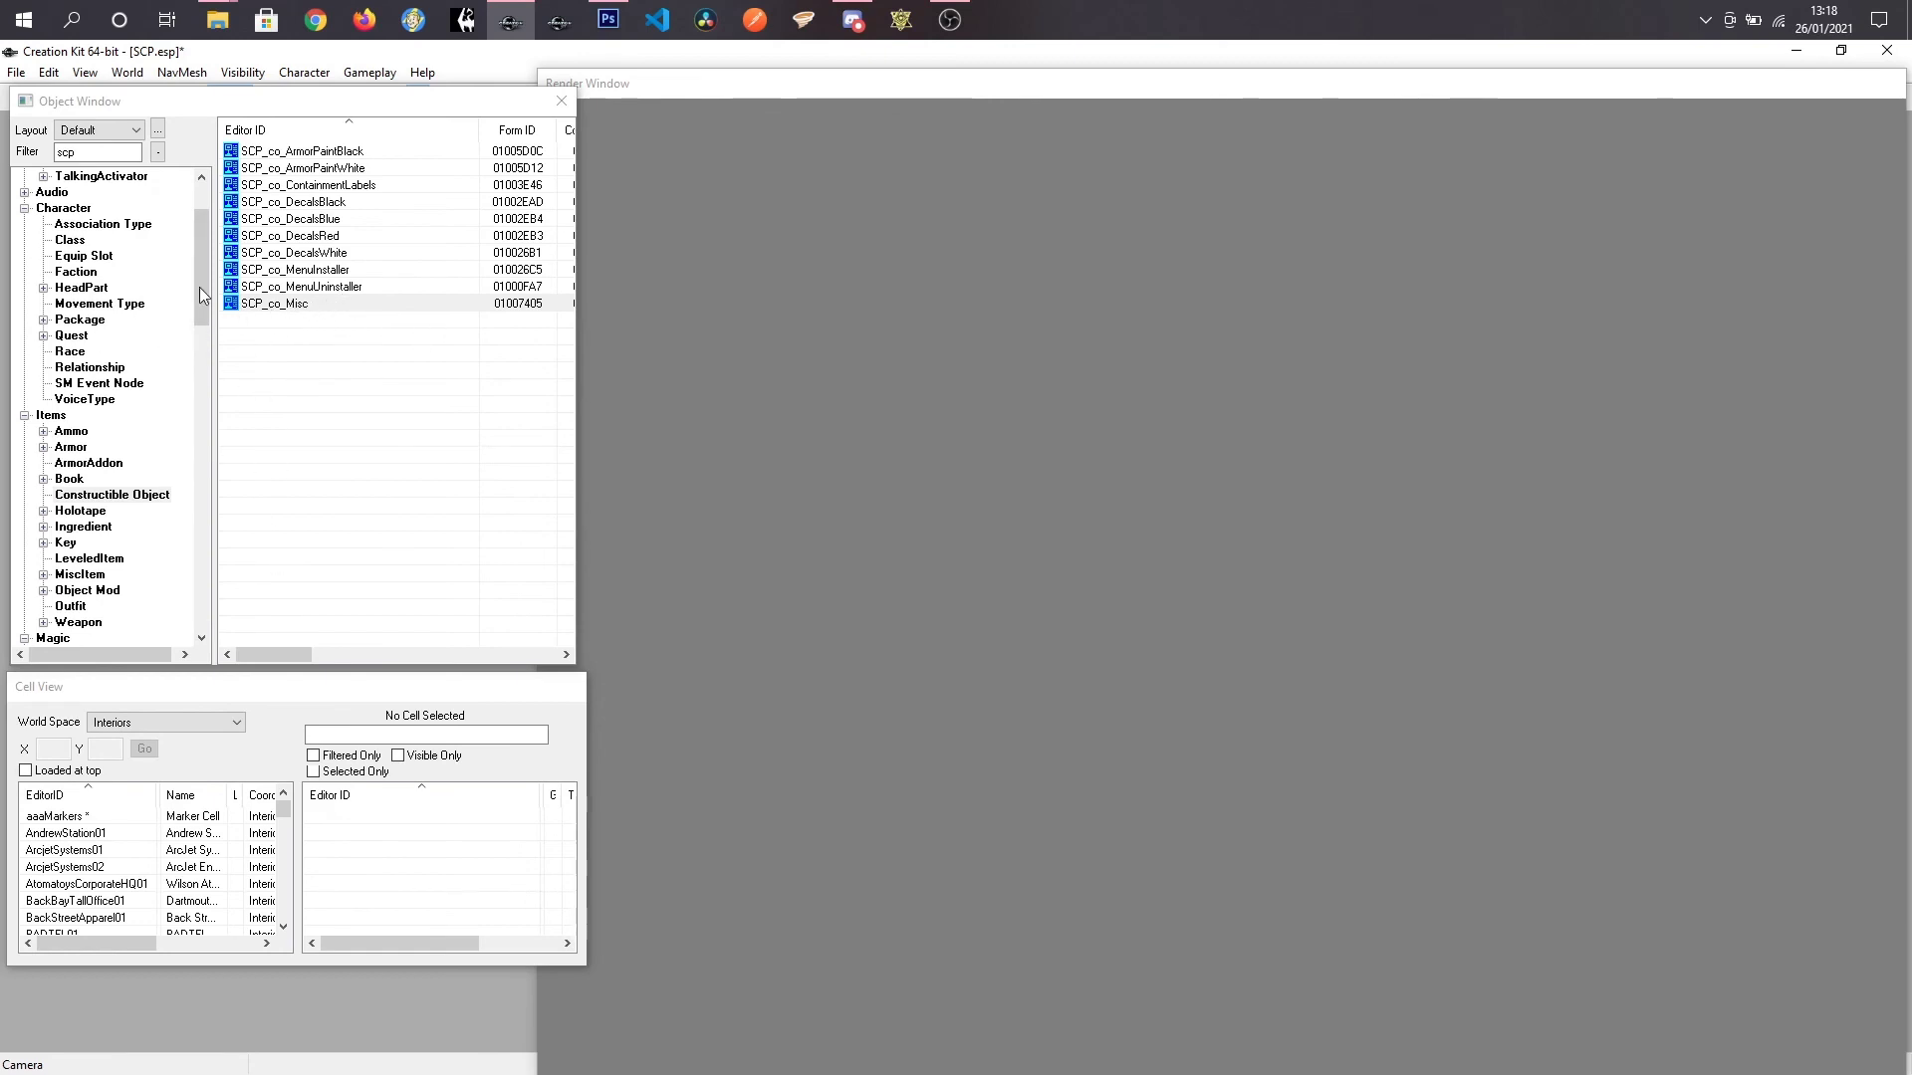
# Step: Save the SCP plugin with File > Save
pyautogui.moveTo(201, 284); pyautogui.dragTo(218, 255)
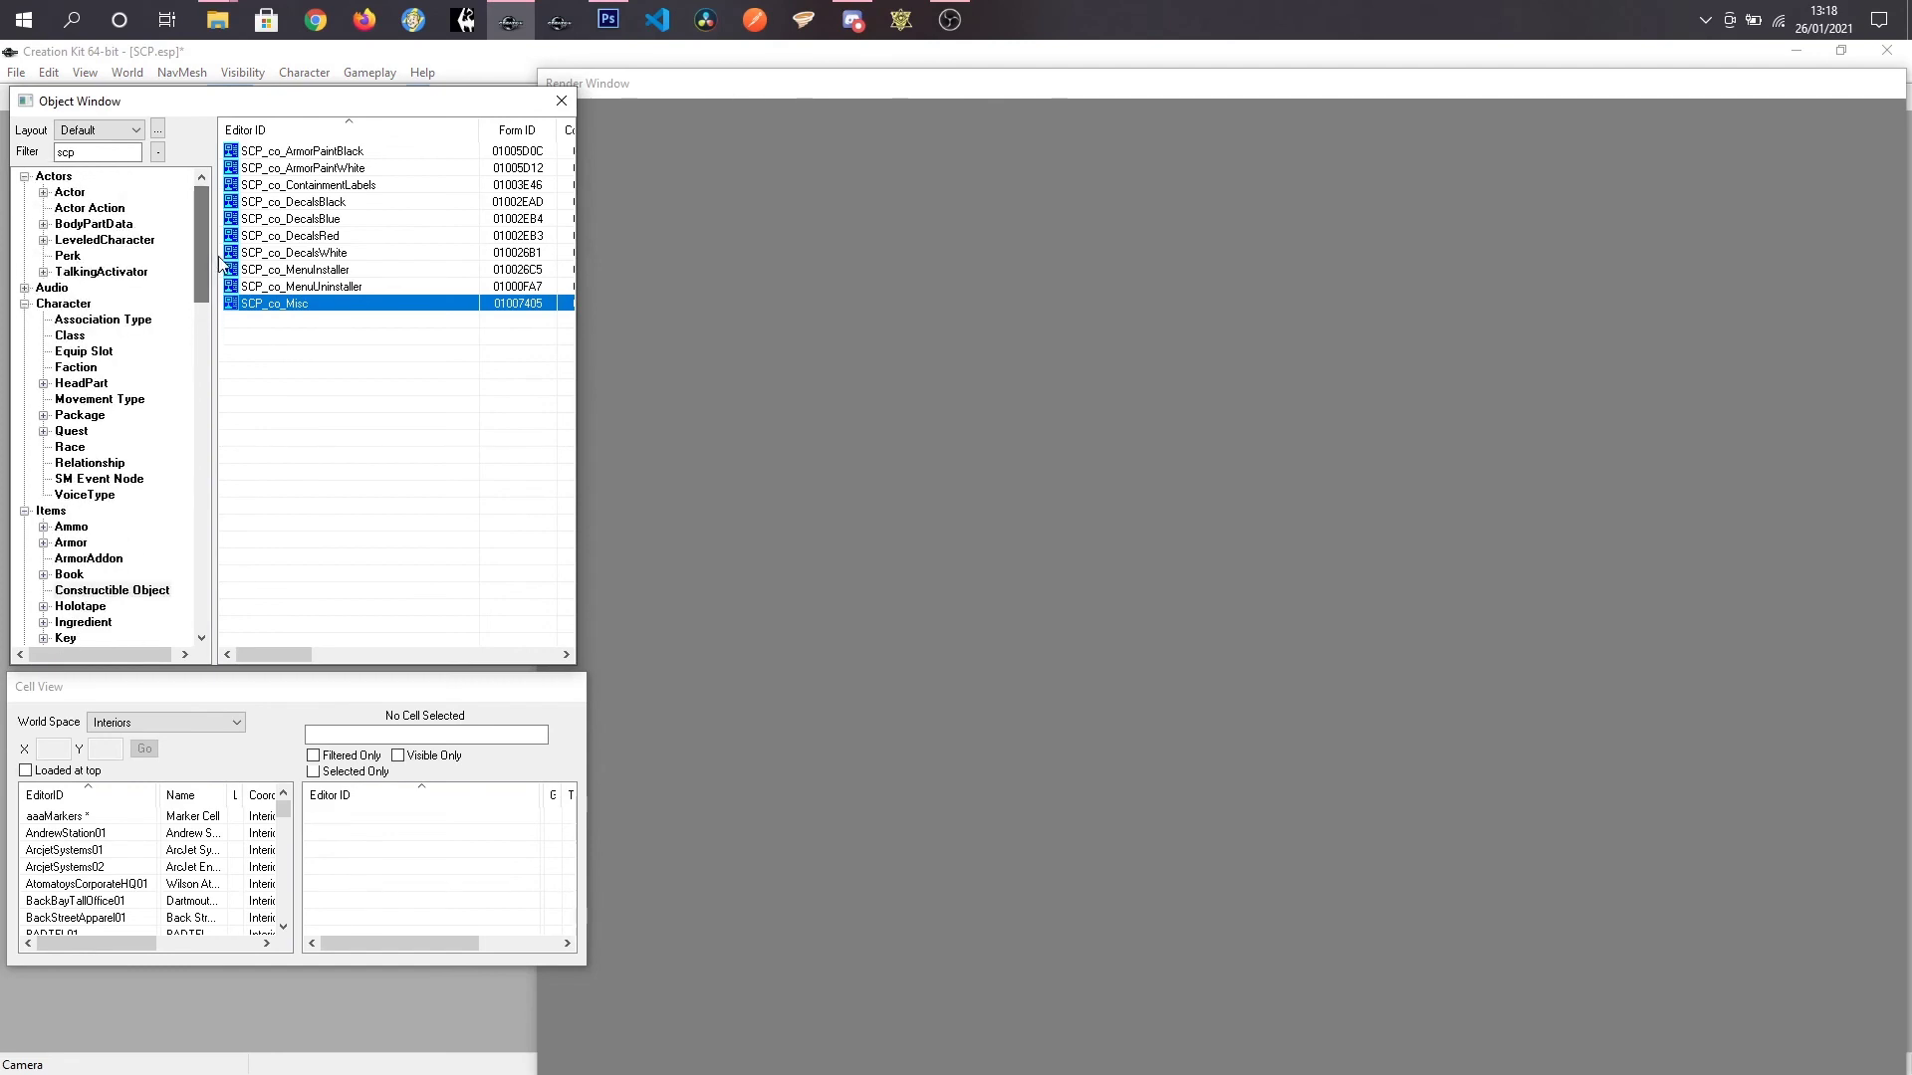
pyautogui.click(16, 71)
pyautogui.click(50, 117)
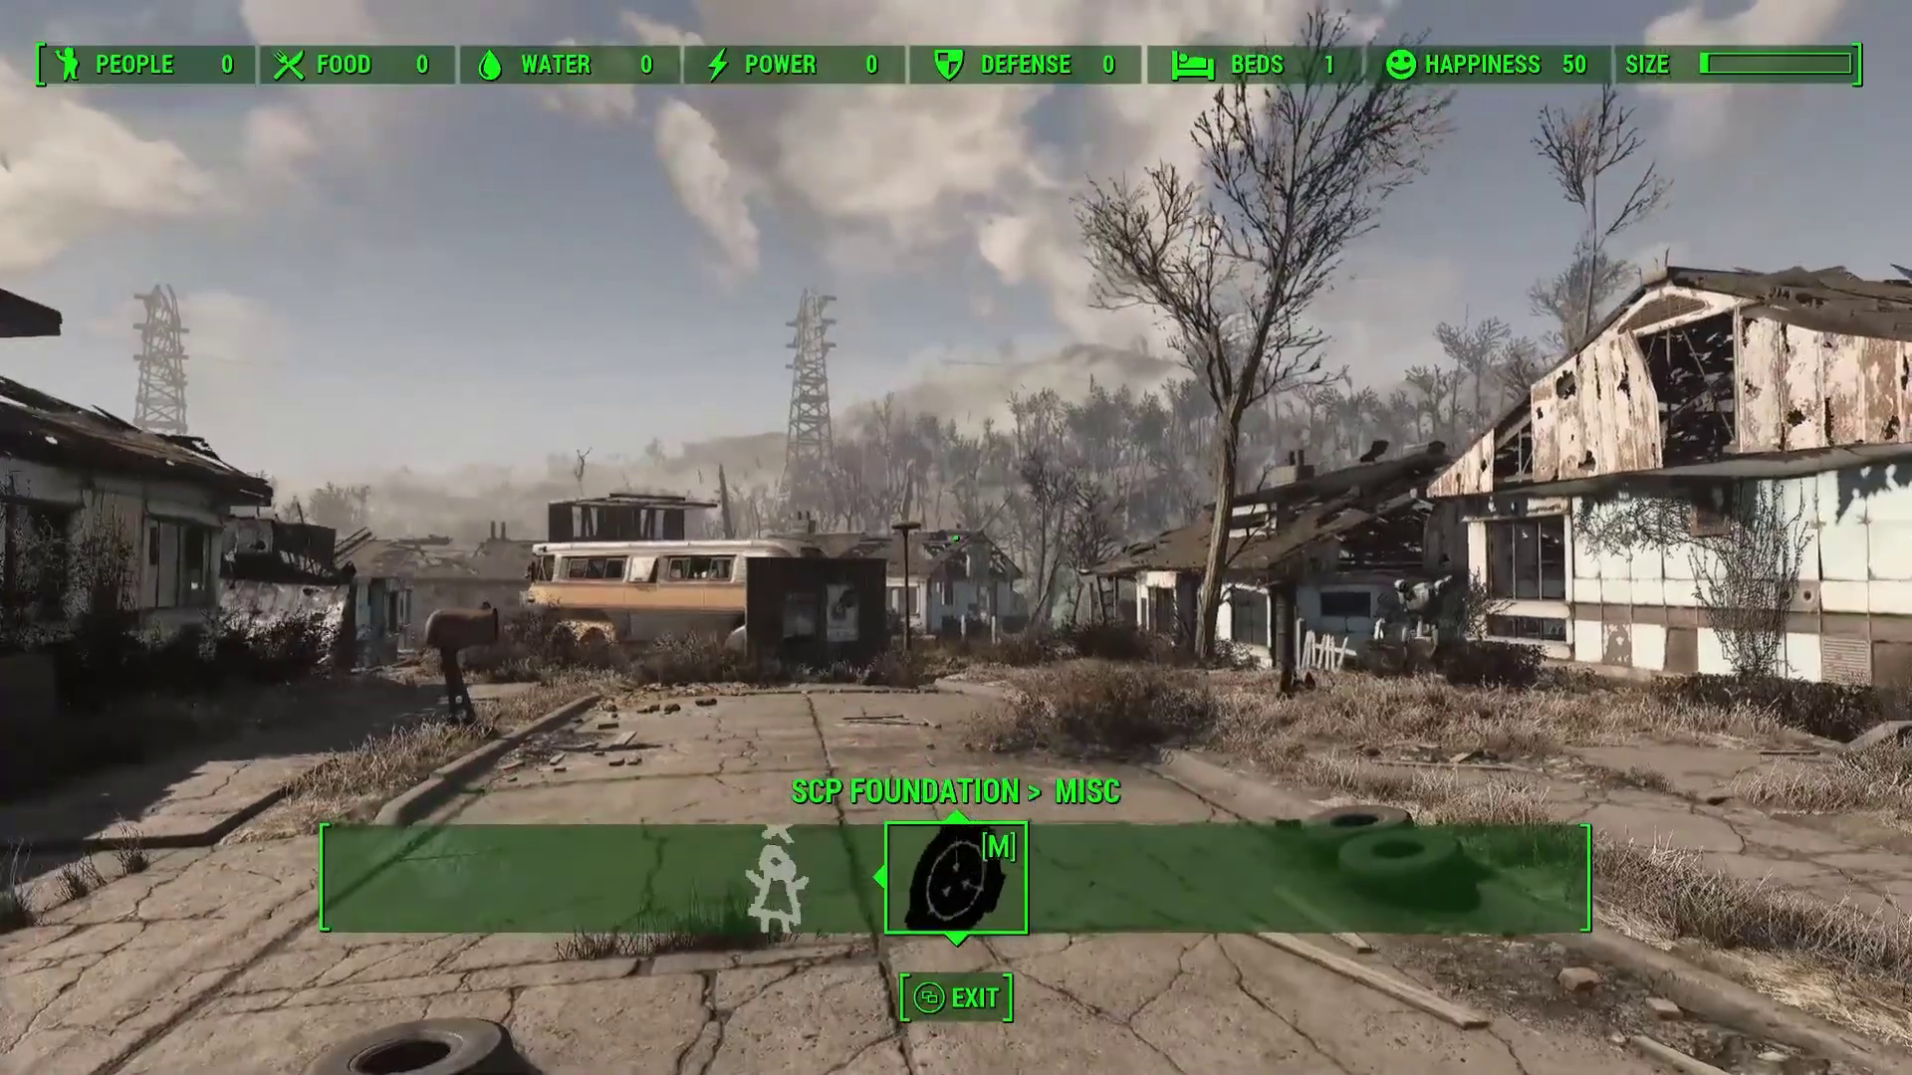
# Step: Walk forward down the street in Sanctuary
pyautogui.press('w')
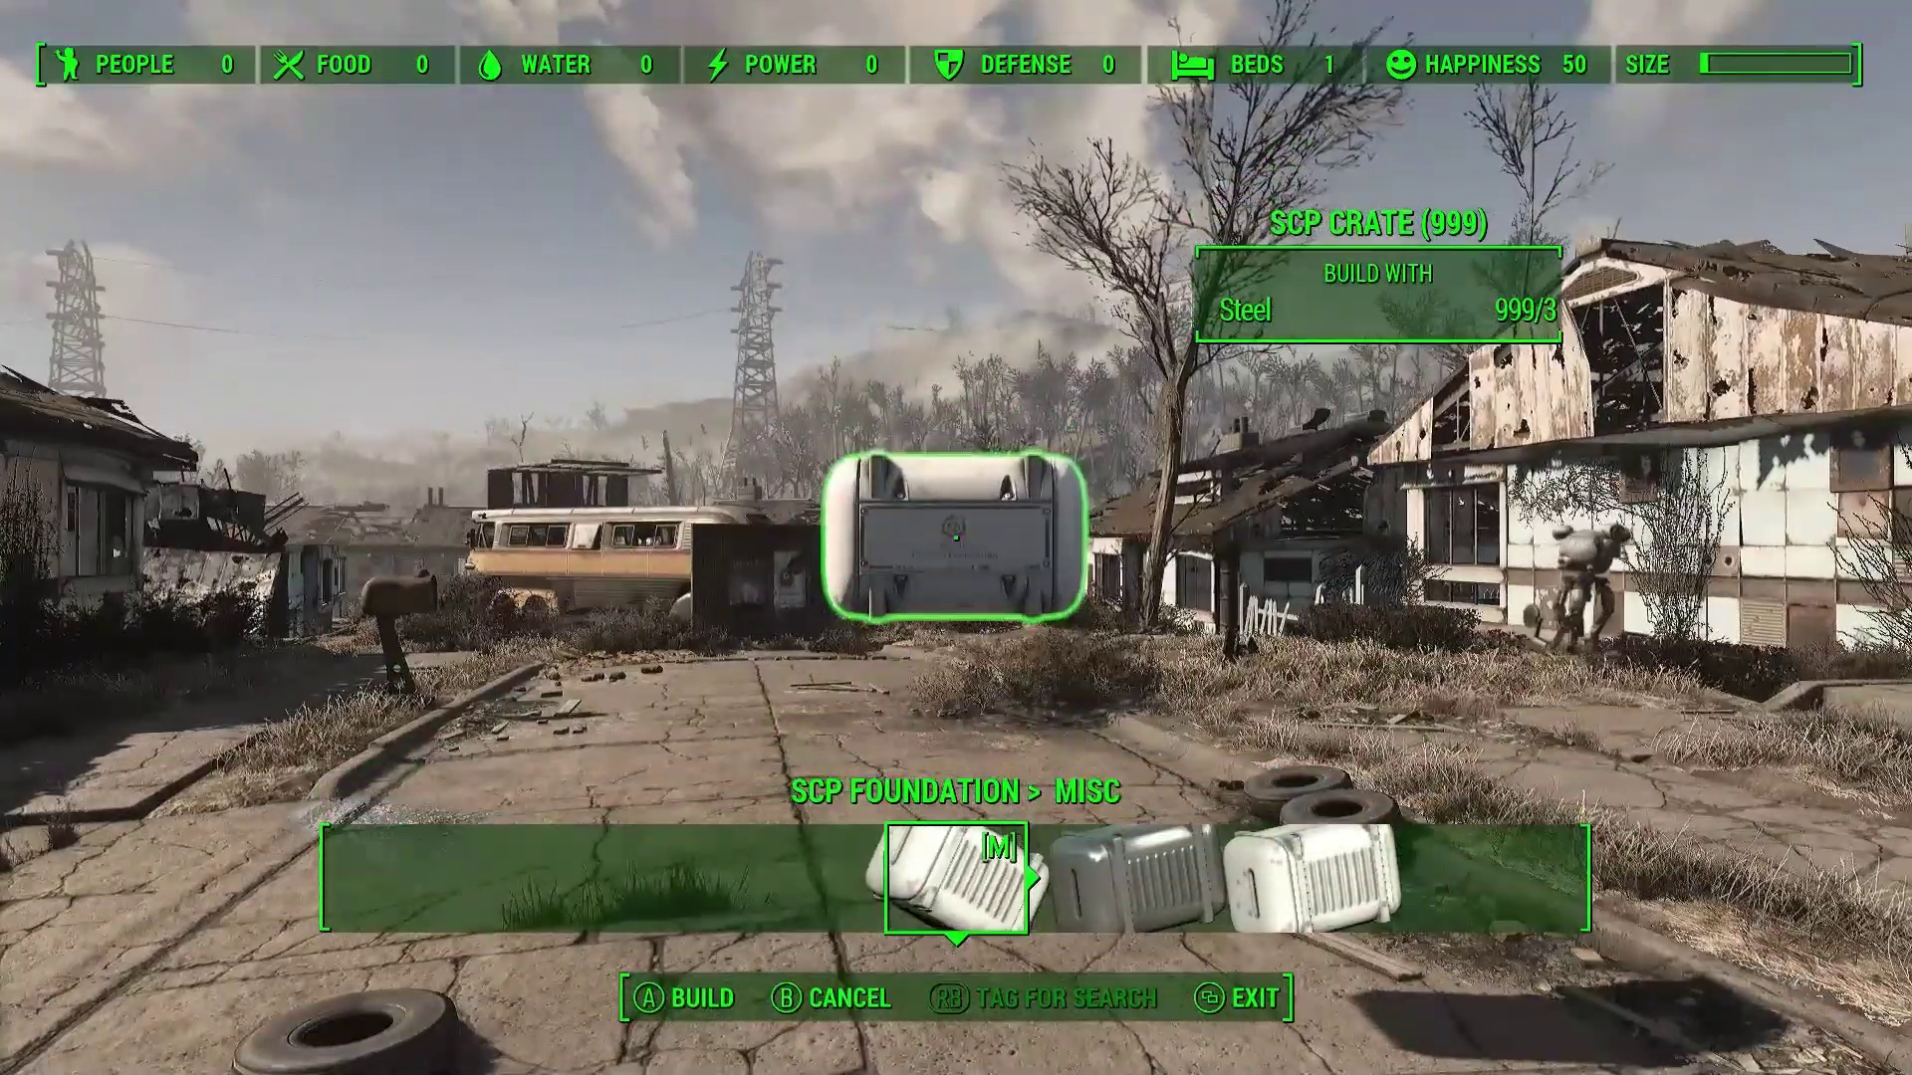
# Step: Build the black SCP crate and set it down on the street
pyautogui.press('e')
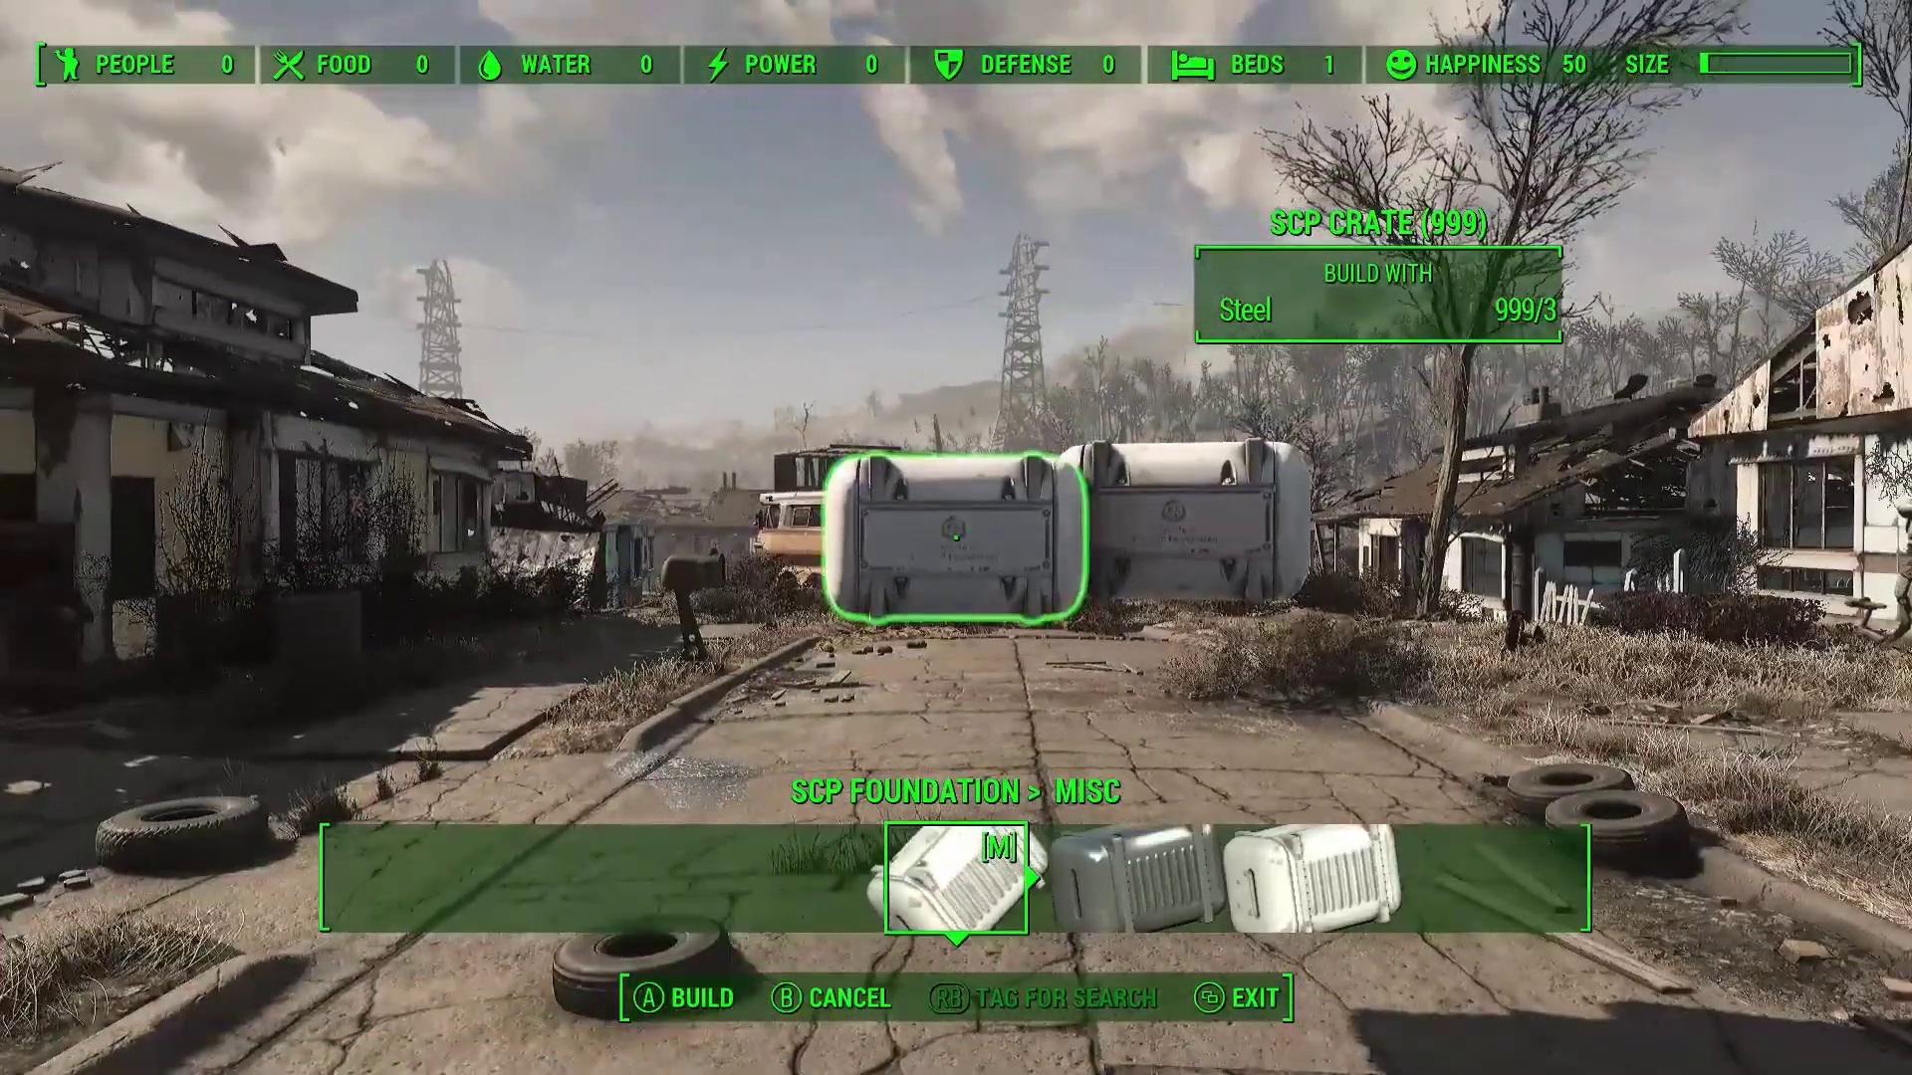
pyautogui.press('w')
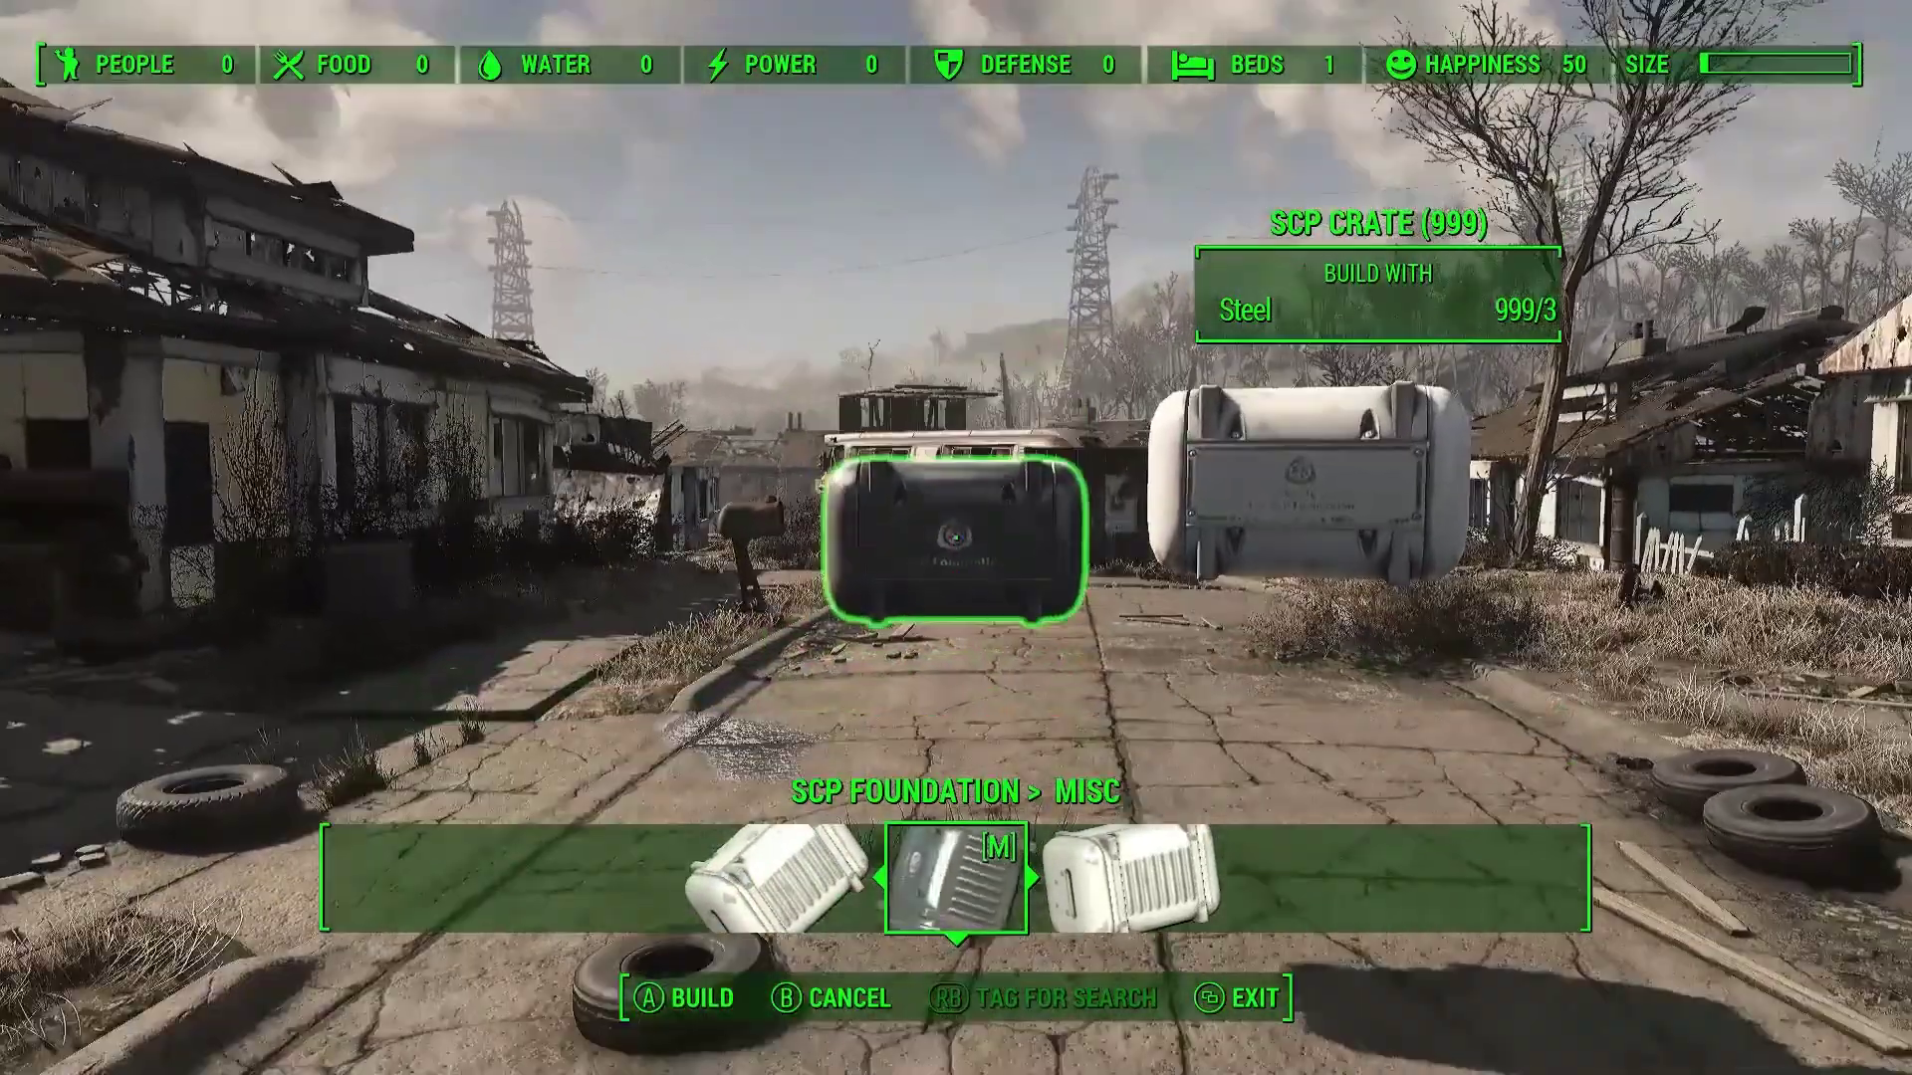
pyautogui.press('e')
pyautogui.press('w')
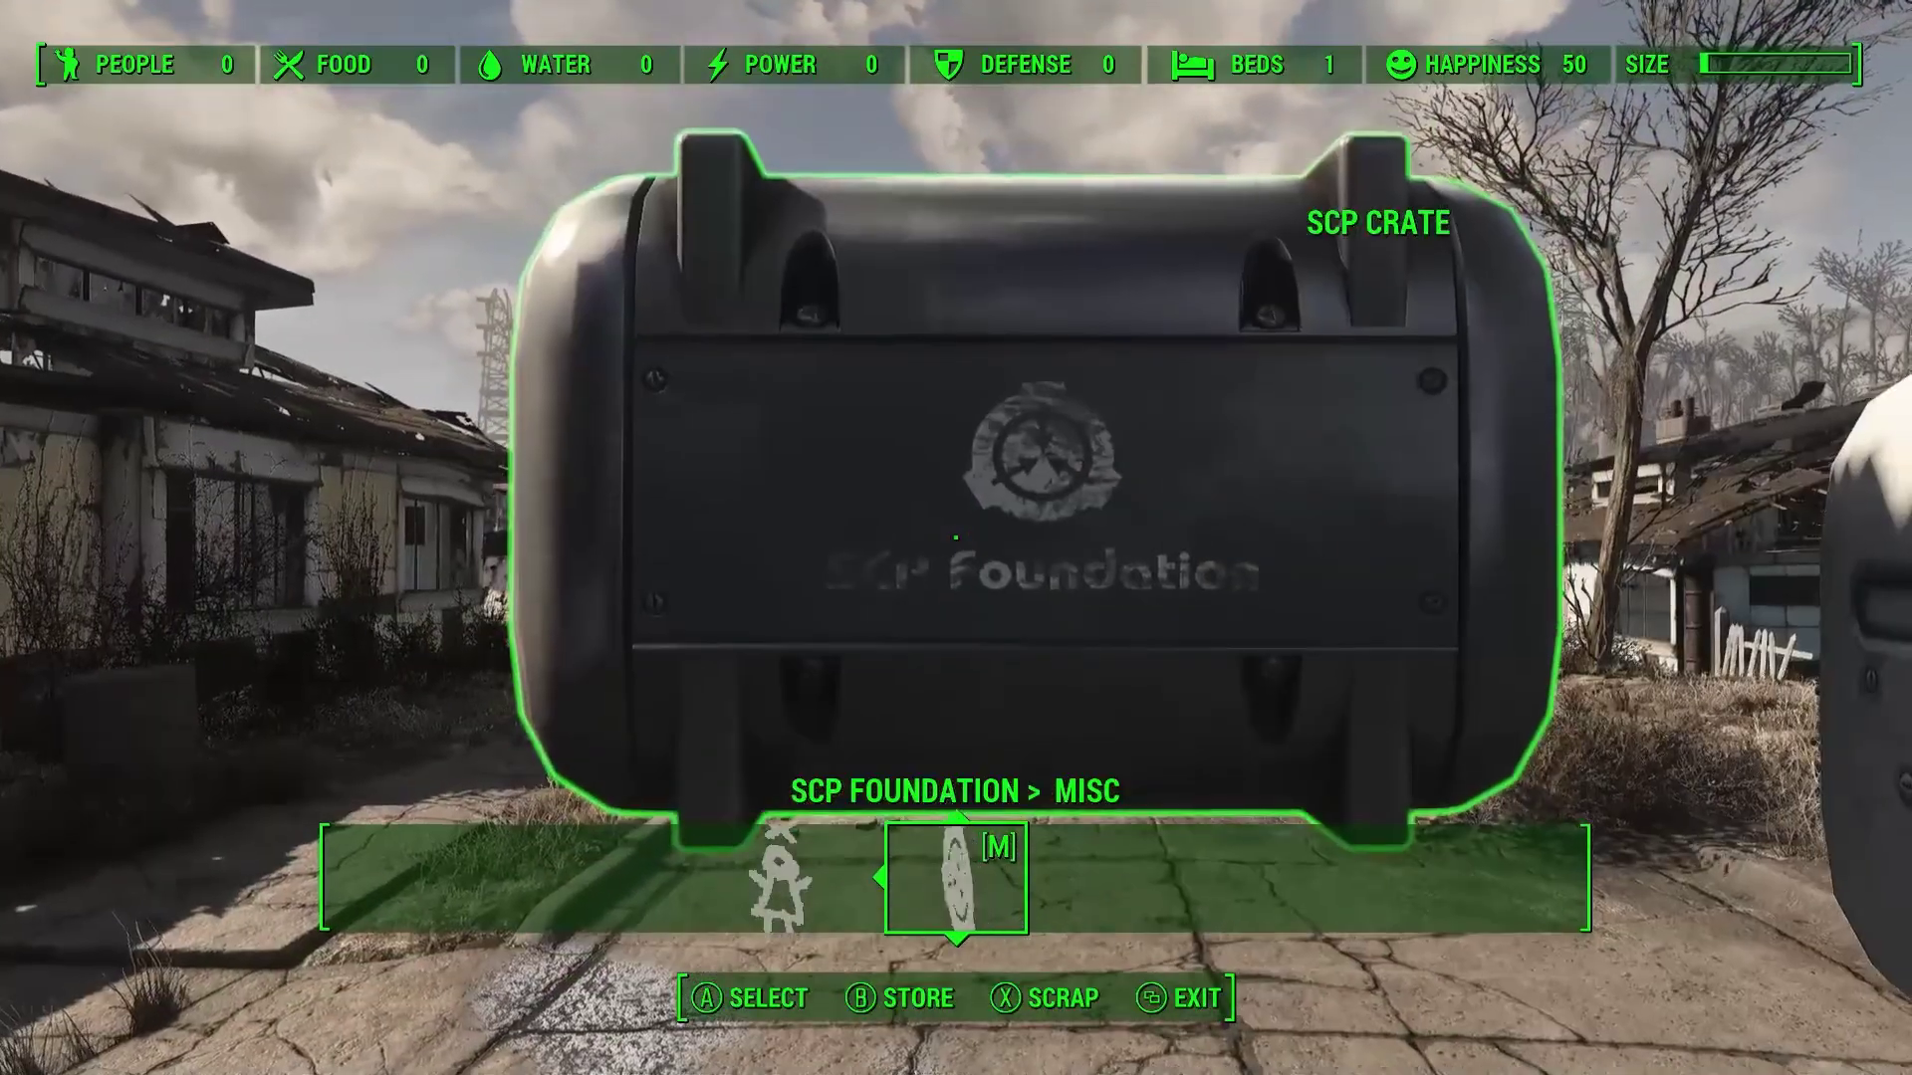
pyautogui.press('s')
pyautogui.press('s')
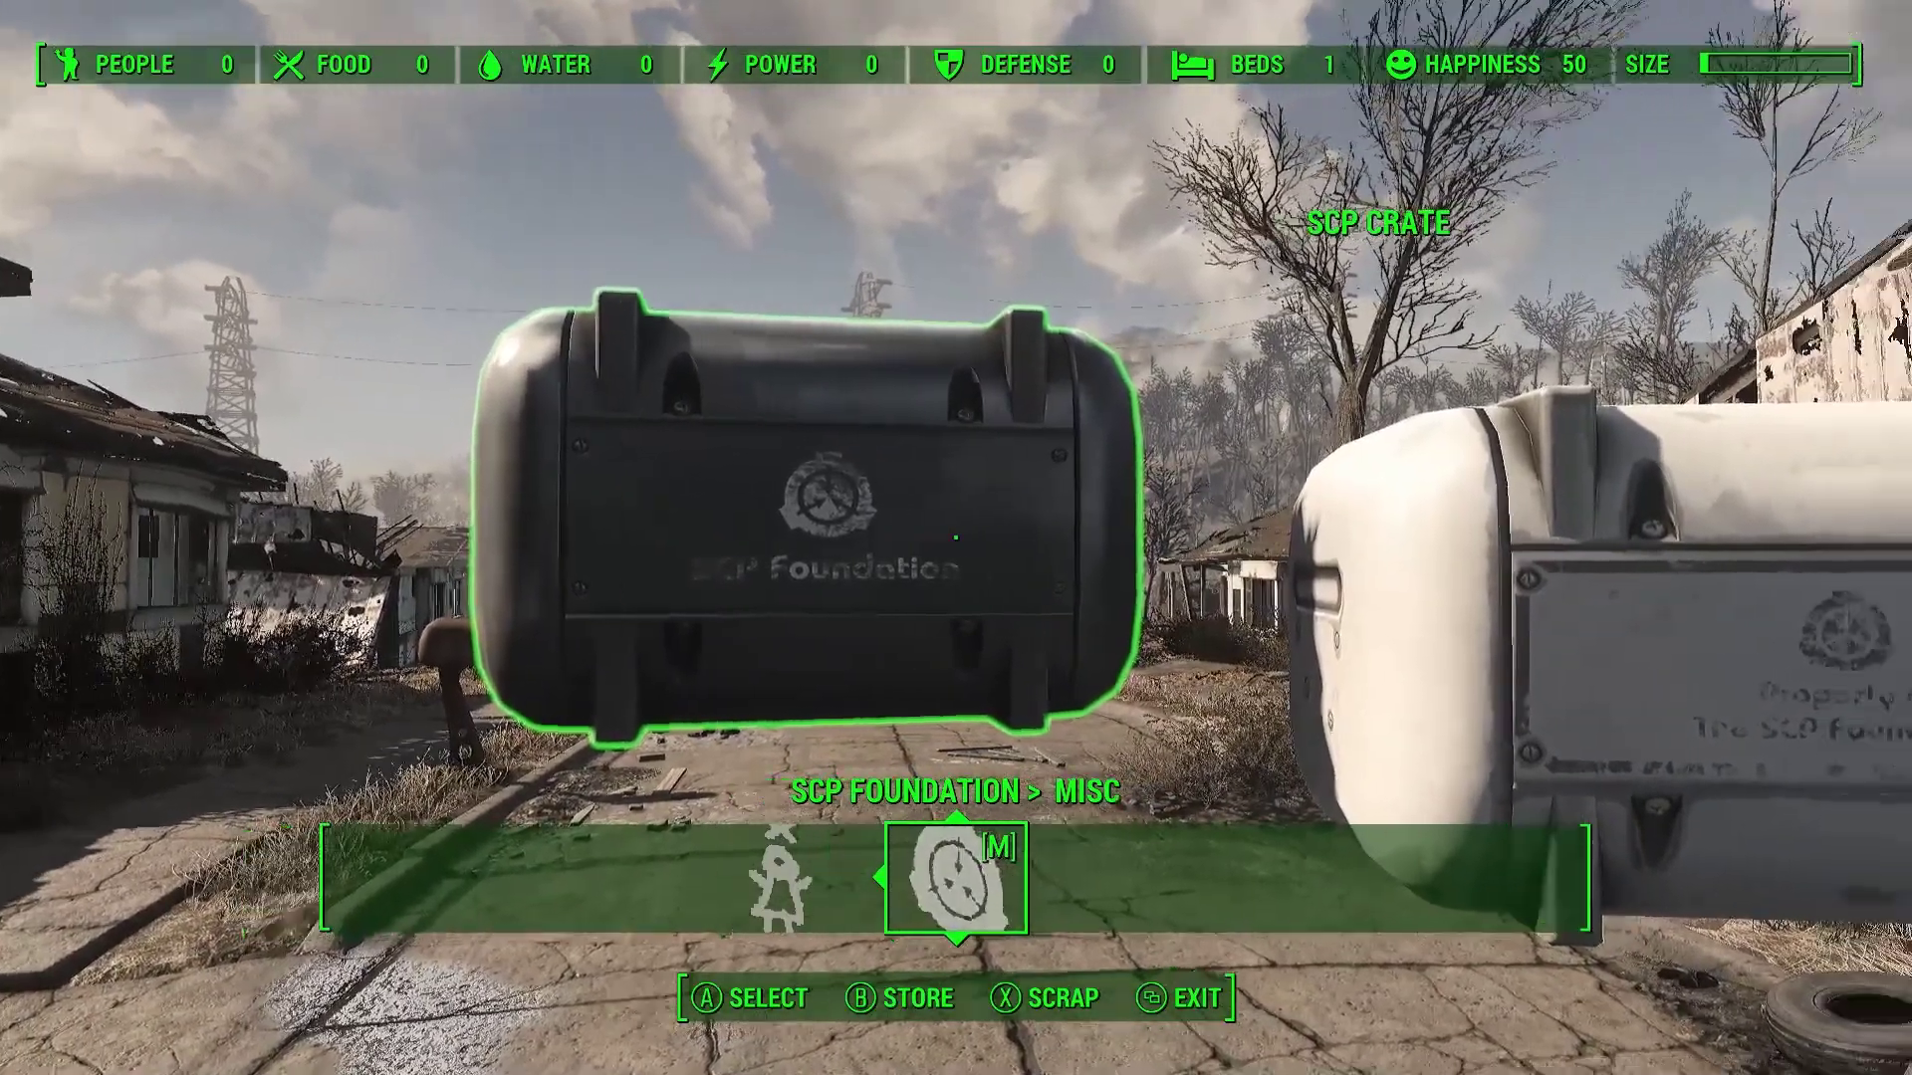
# Step: Place the white SCP crate beside the black one on the road
pyautogui.press('d')
pyautogui.press('d')
pyautogui.press('w')
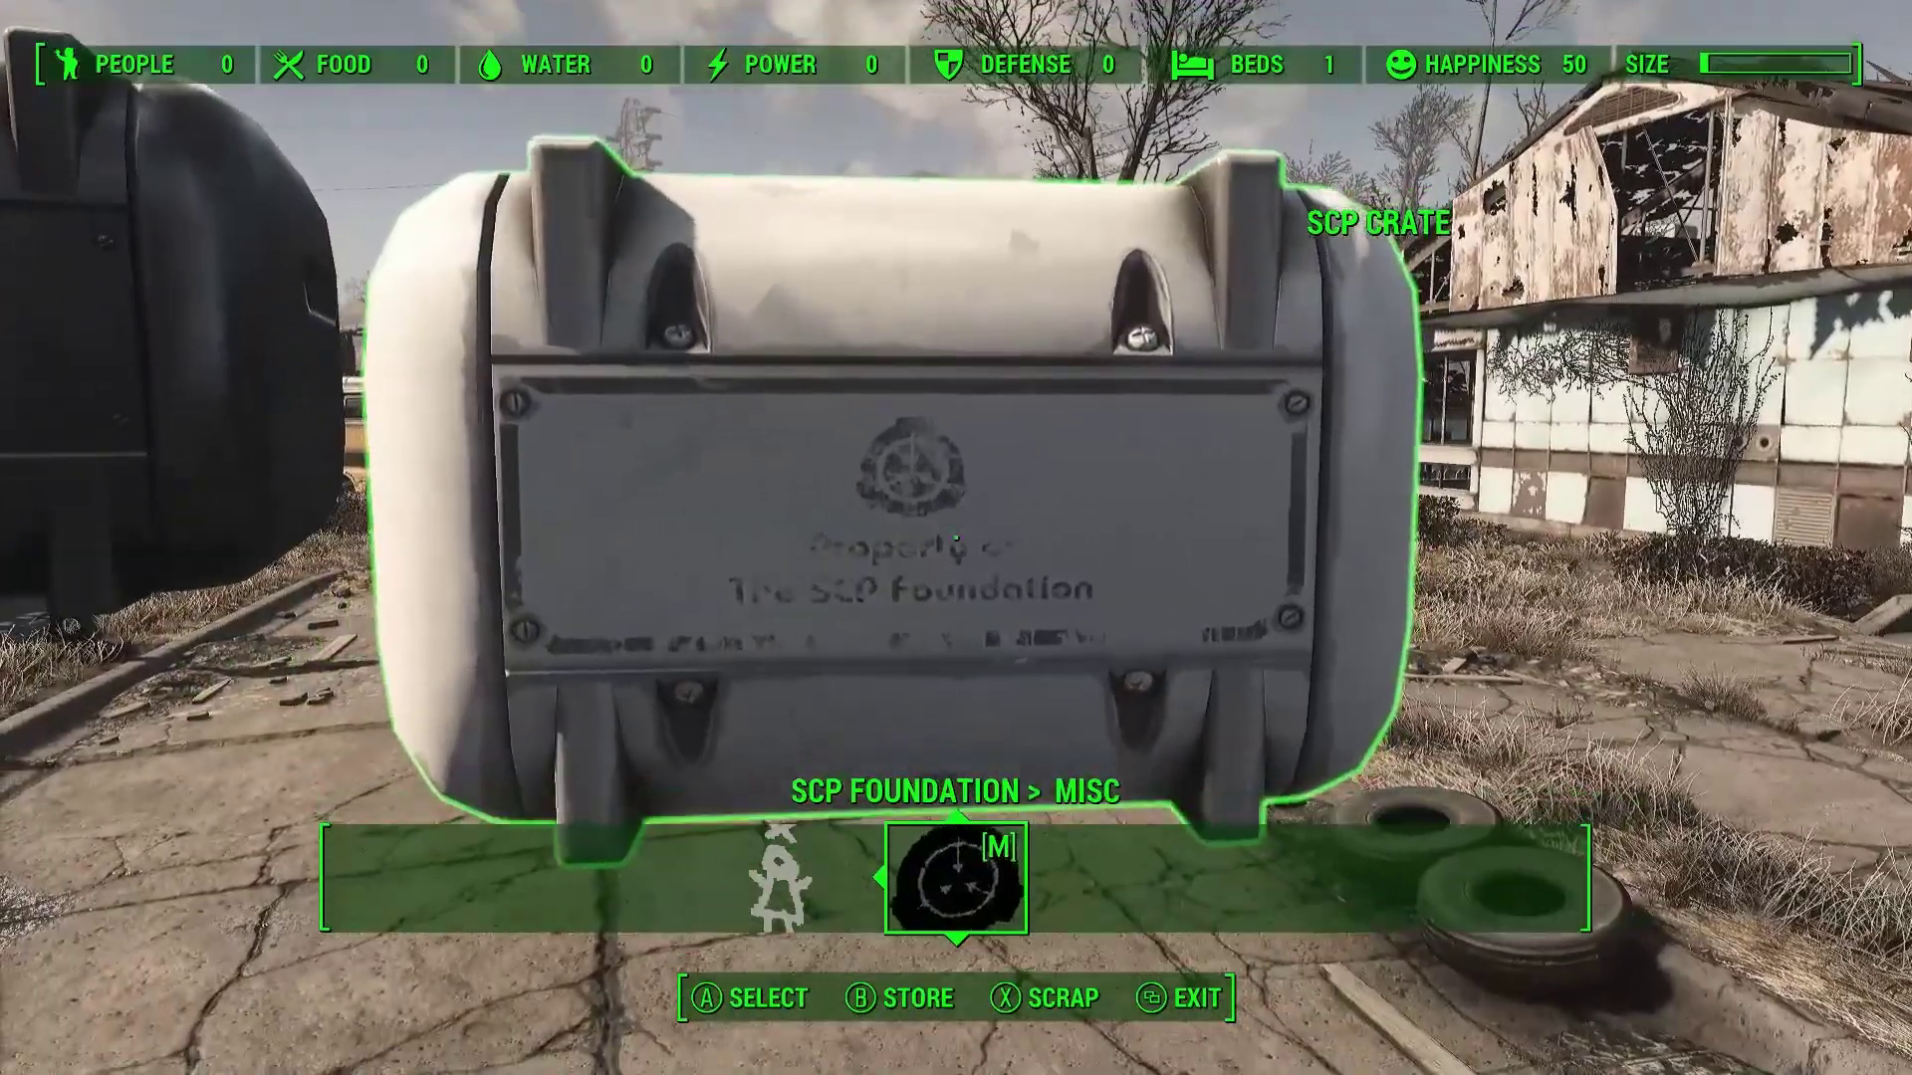
pyautogui.press('s')
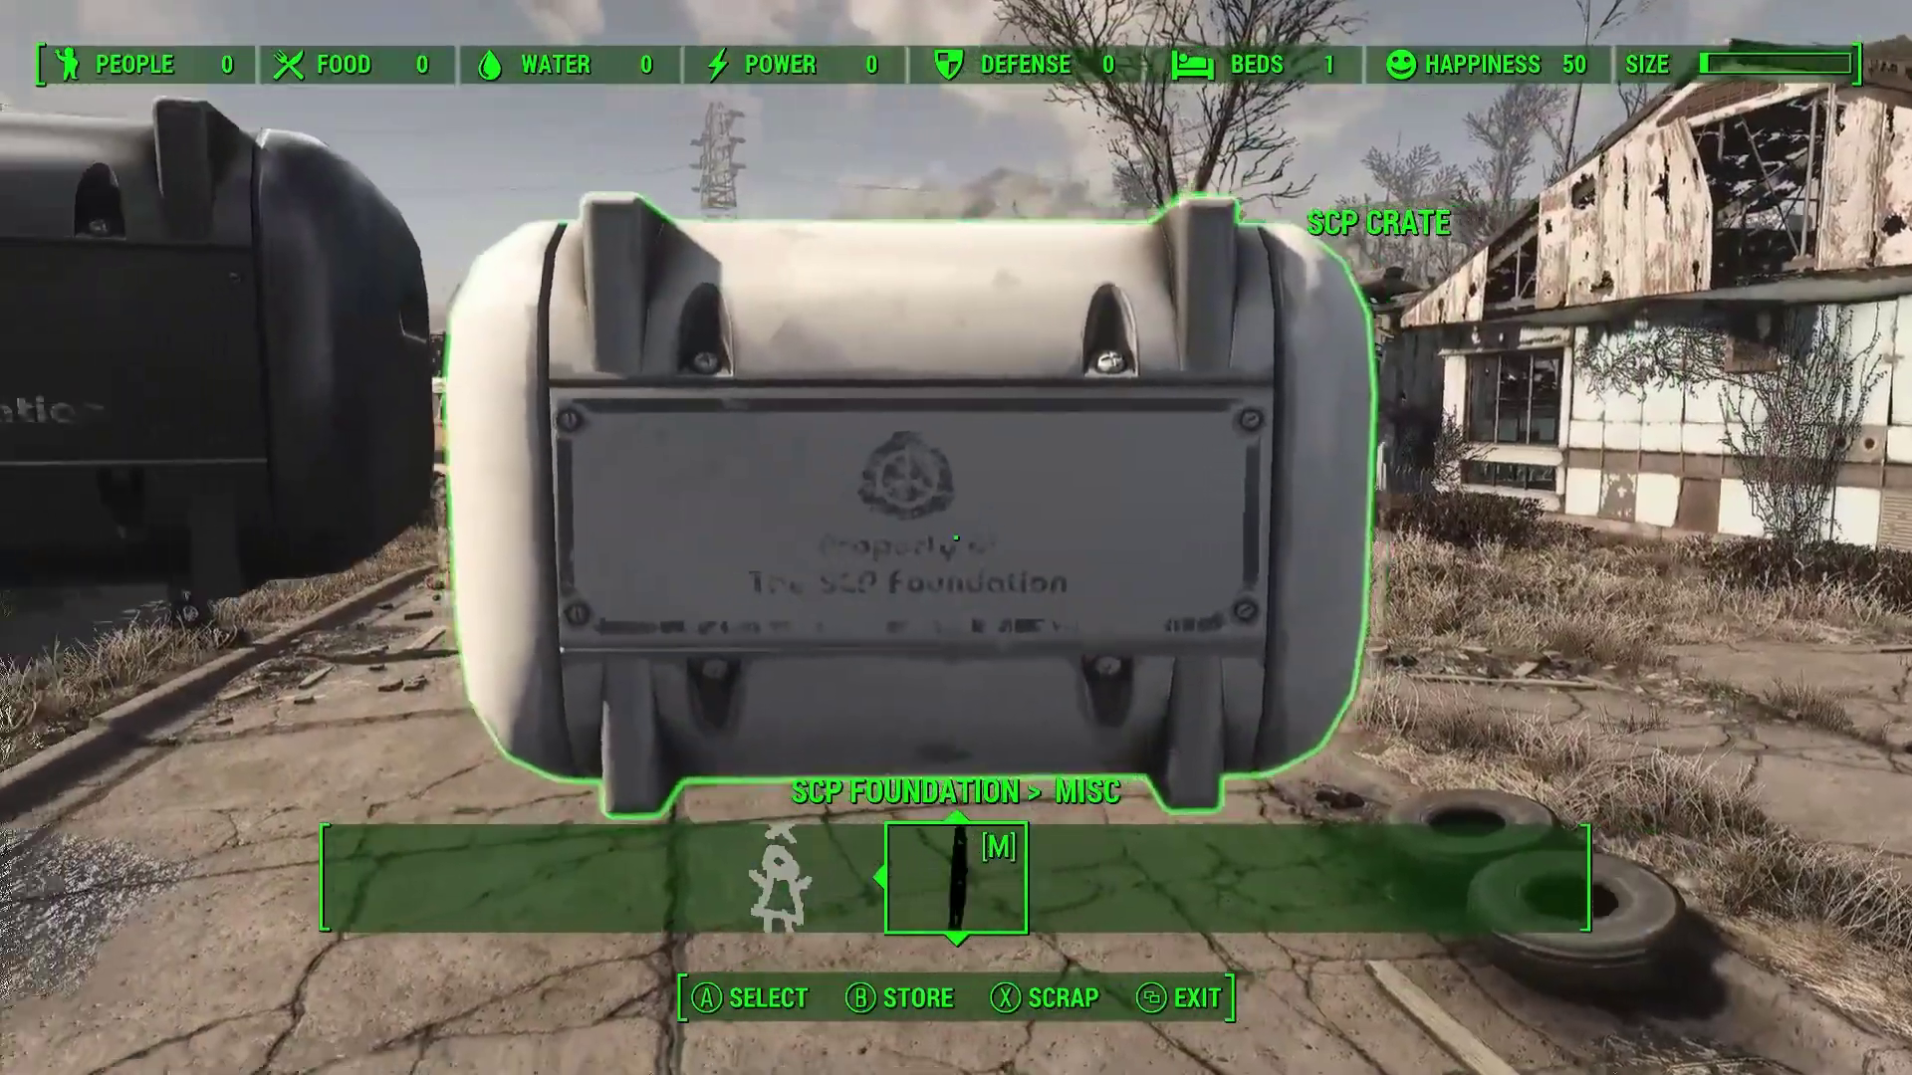
pyautogui.press('s')
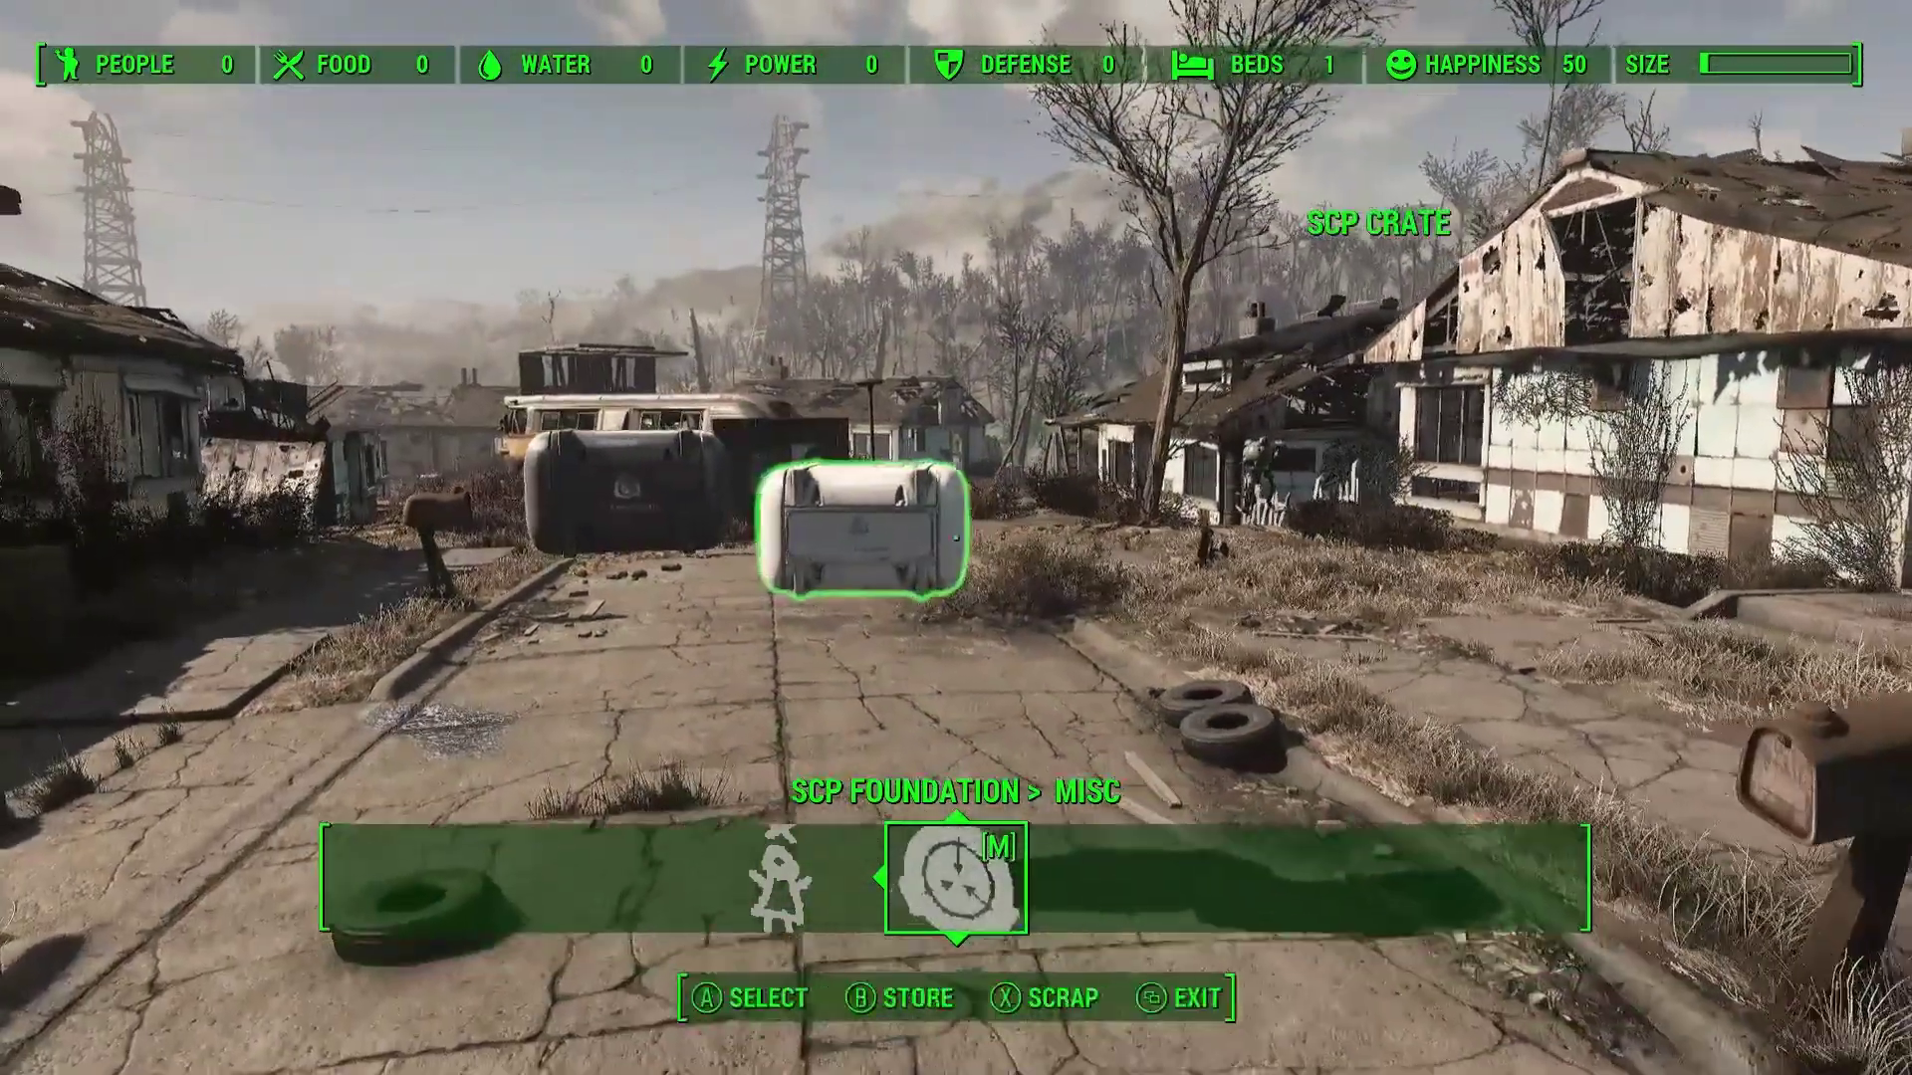
pyautogui.press('e')
pyautogui.press('a')
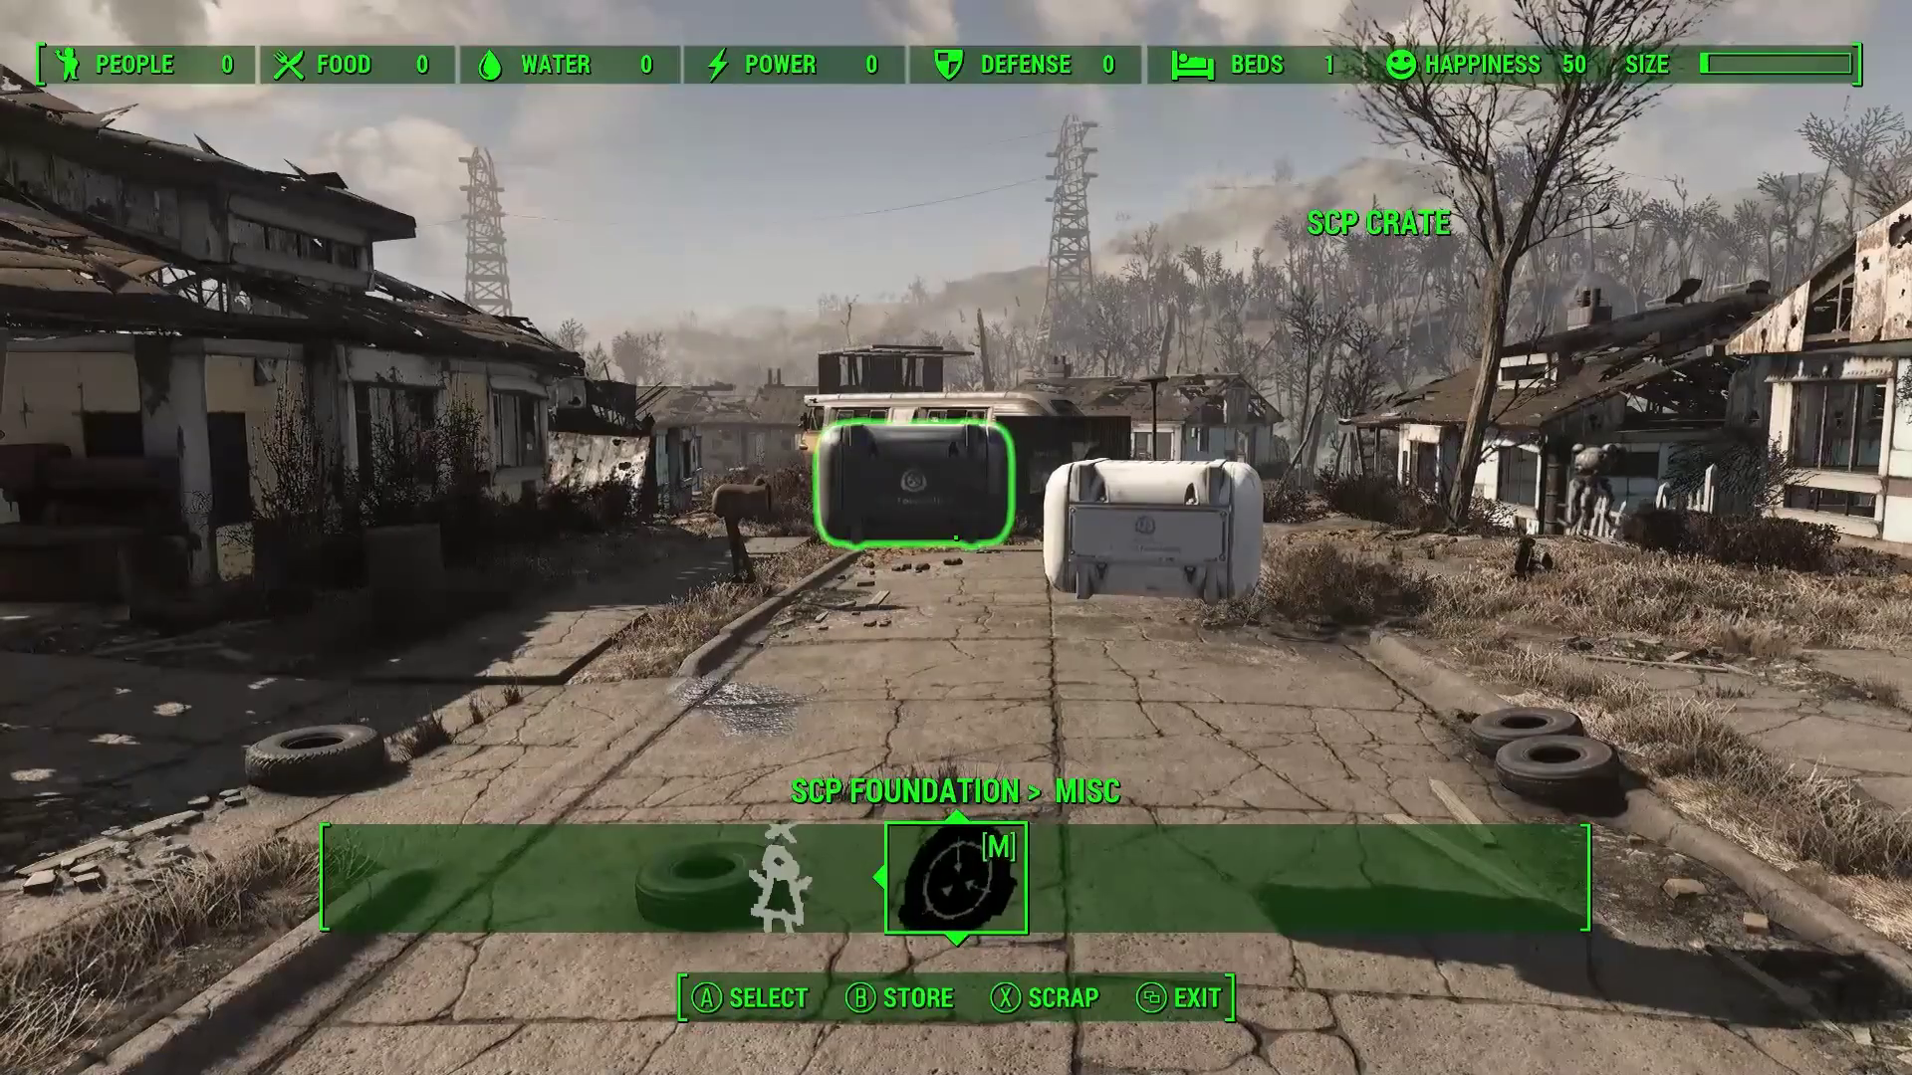